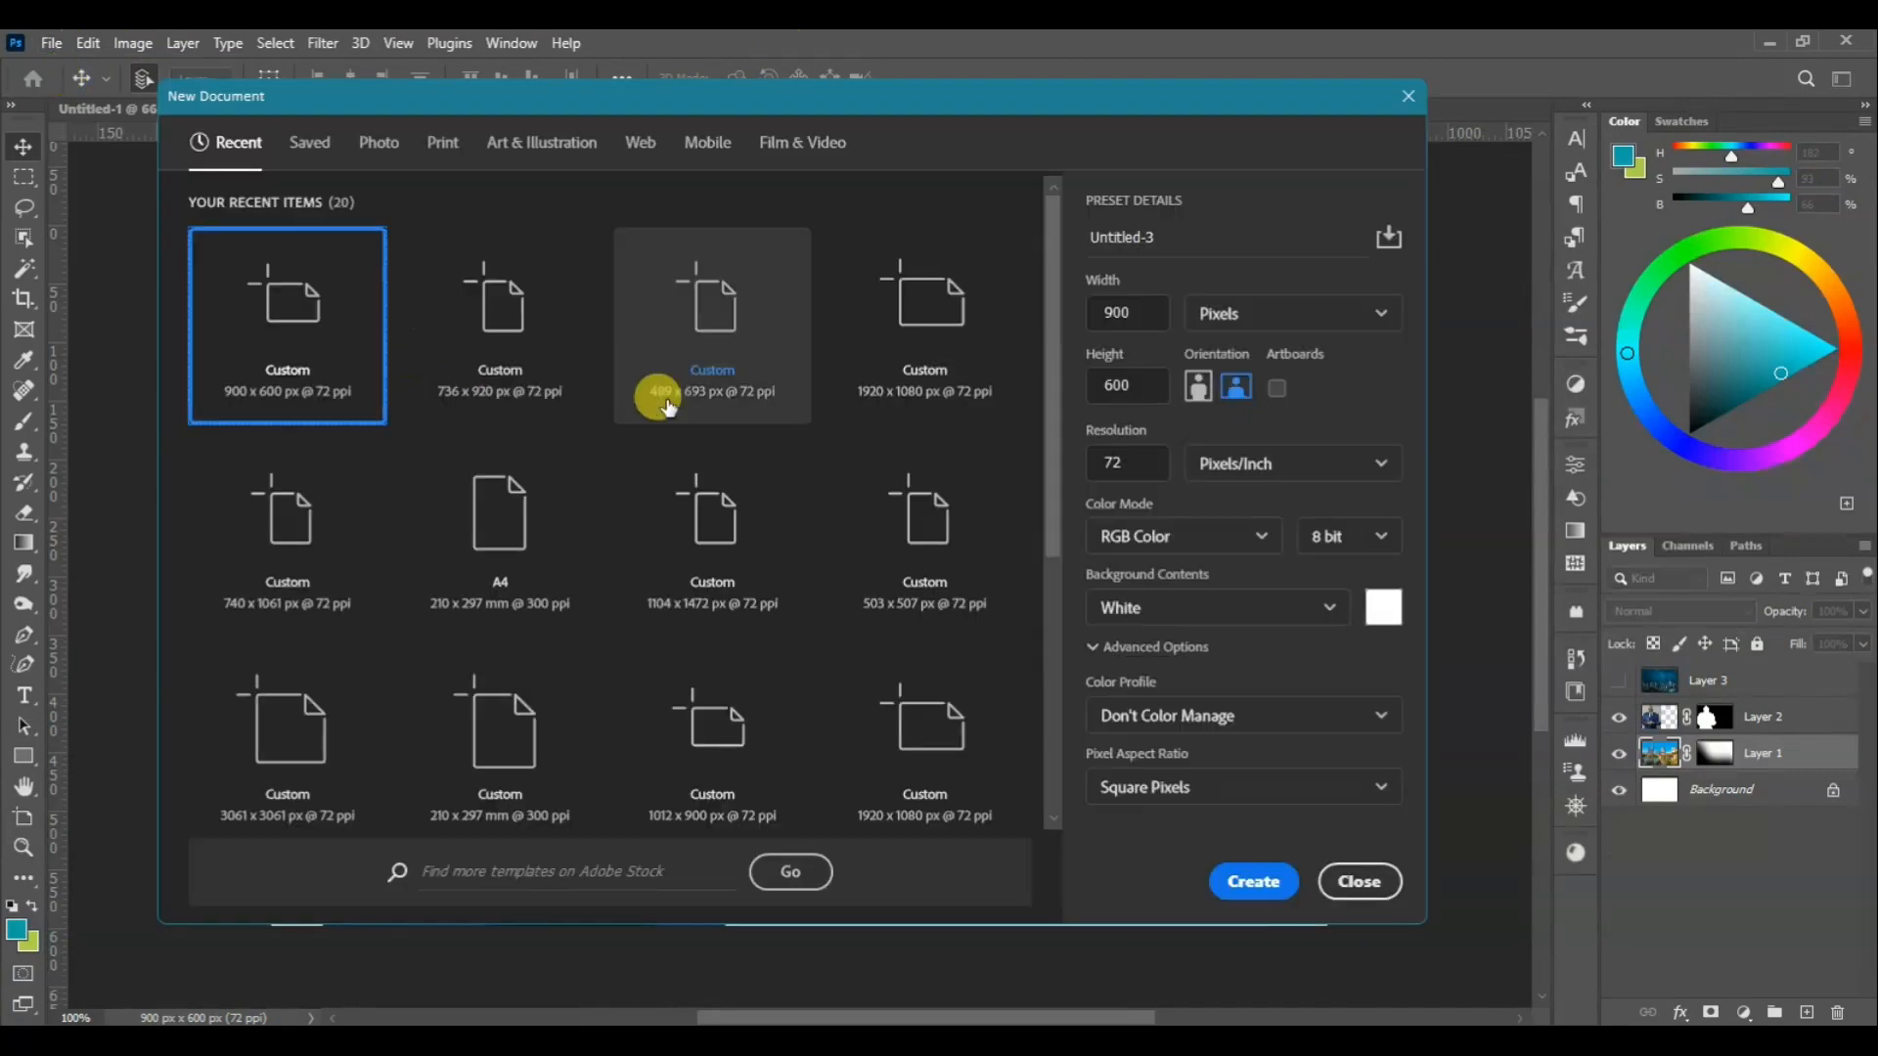
Create a new document from the recent 736 x 920 px, 72 ppi custom preset
{"action": "left_click", "coordinate": [519, 348]}
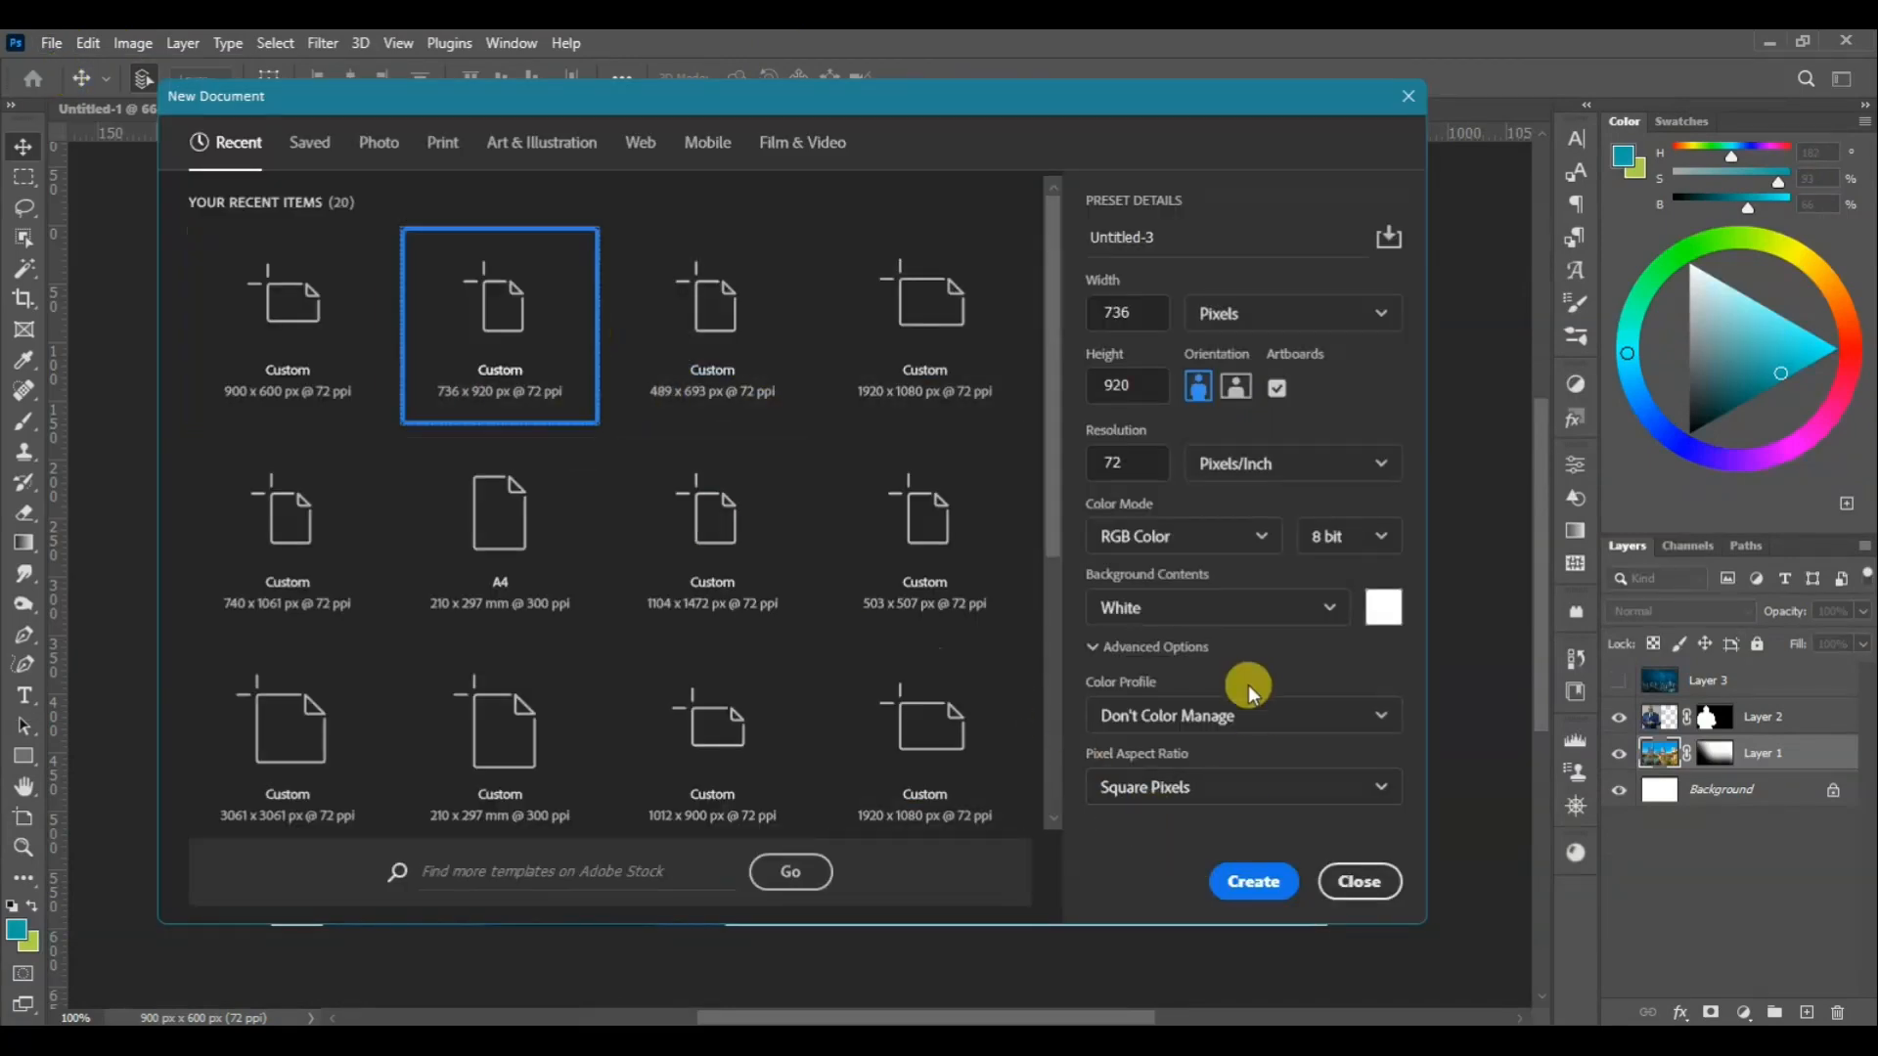
{"action": "left_click", "coordinate": [1252, 881]}
Copy the blurred blue night skyline, Layer 3 of Untitled-2, into the new Untitled-3 document so it fills the artboard
{"action": "left_click", "coordinate": [430, 109]}
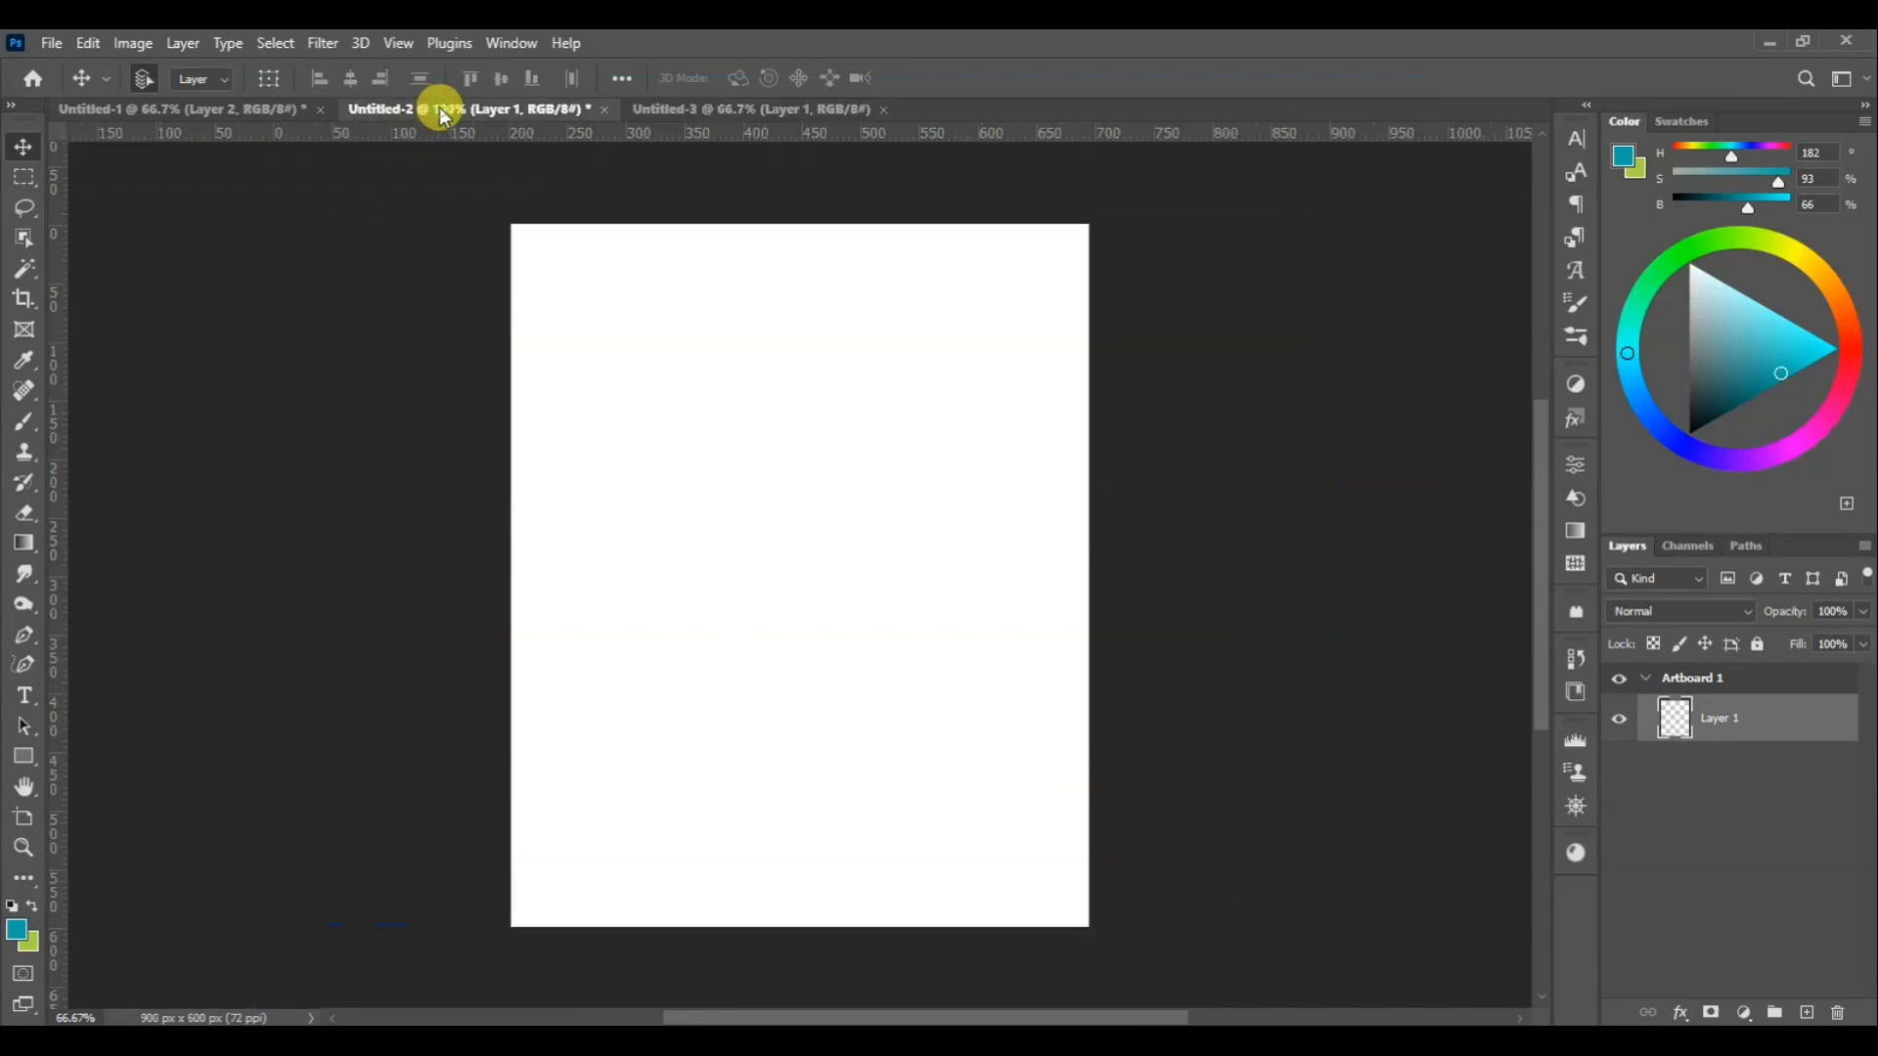
{"action": "left_click_drag", "start_coordinate": [1709, 680], "coordinate": [866, 111]}
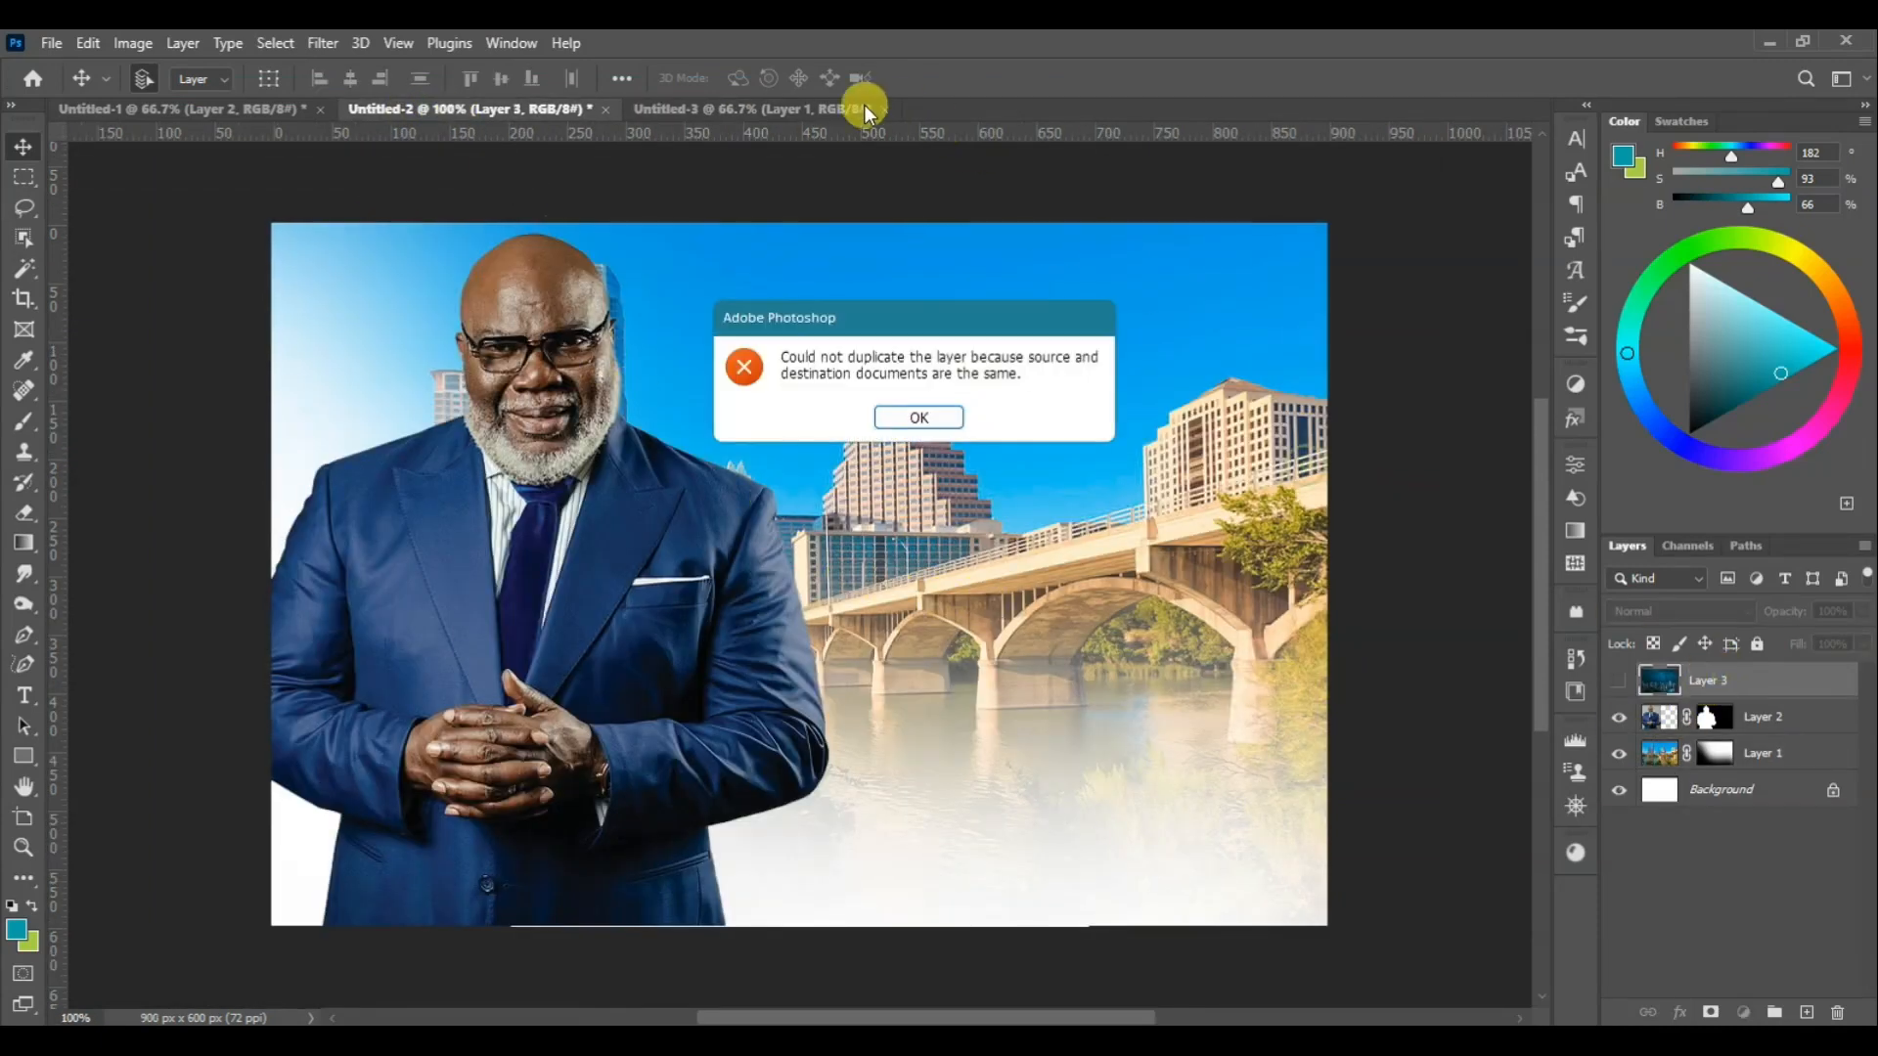
{"action": "left_click", "coordinate": [919, 418]}
{"action": "left_click", "coordinate": [1619, 682]}
{"action": "left_click_drag", "start_coordinate": [1709, 682], "coordinate": [870, 381]}
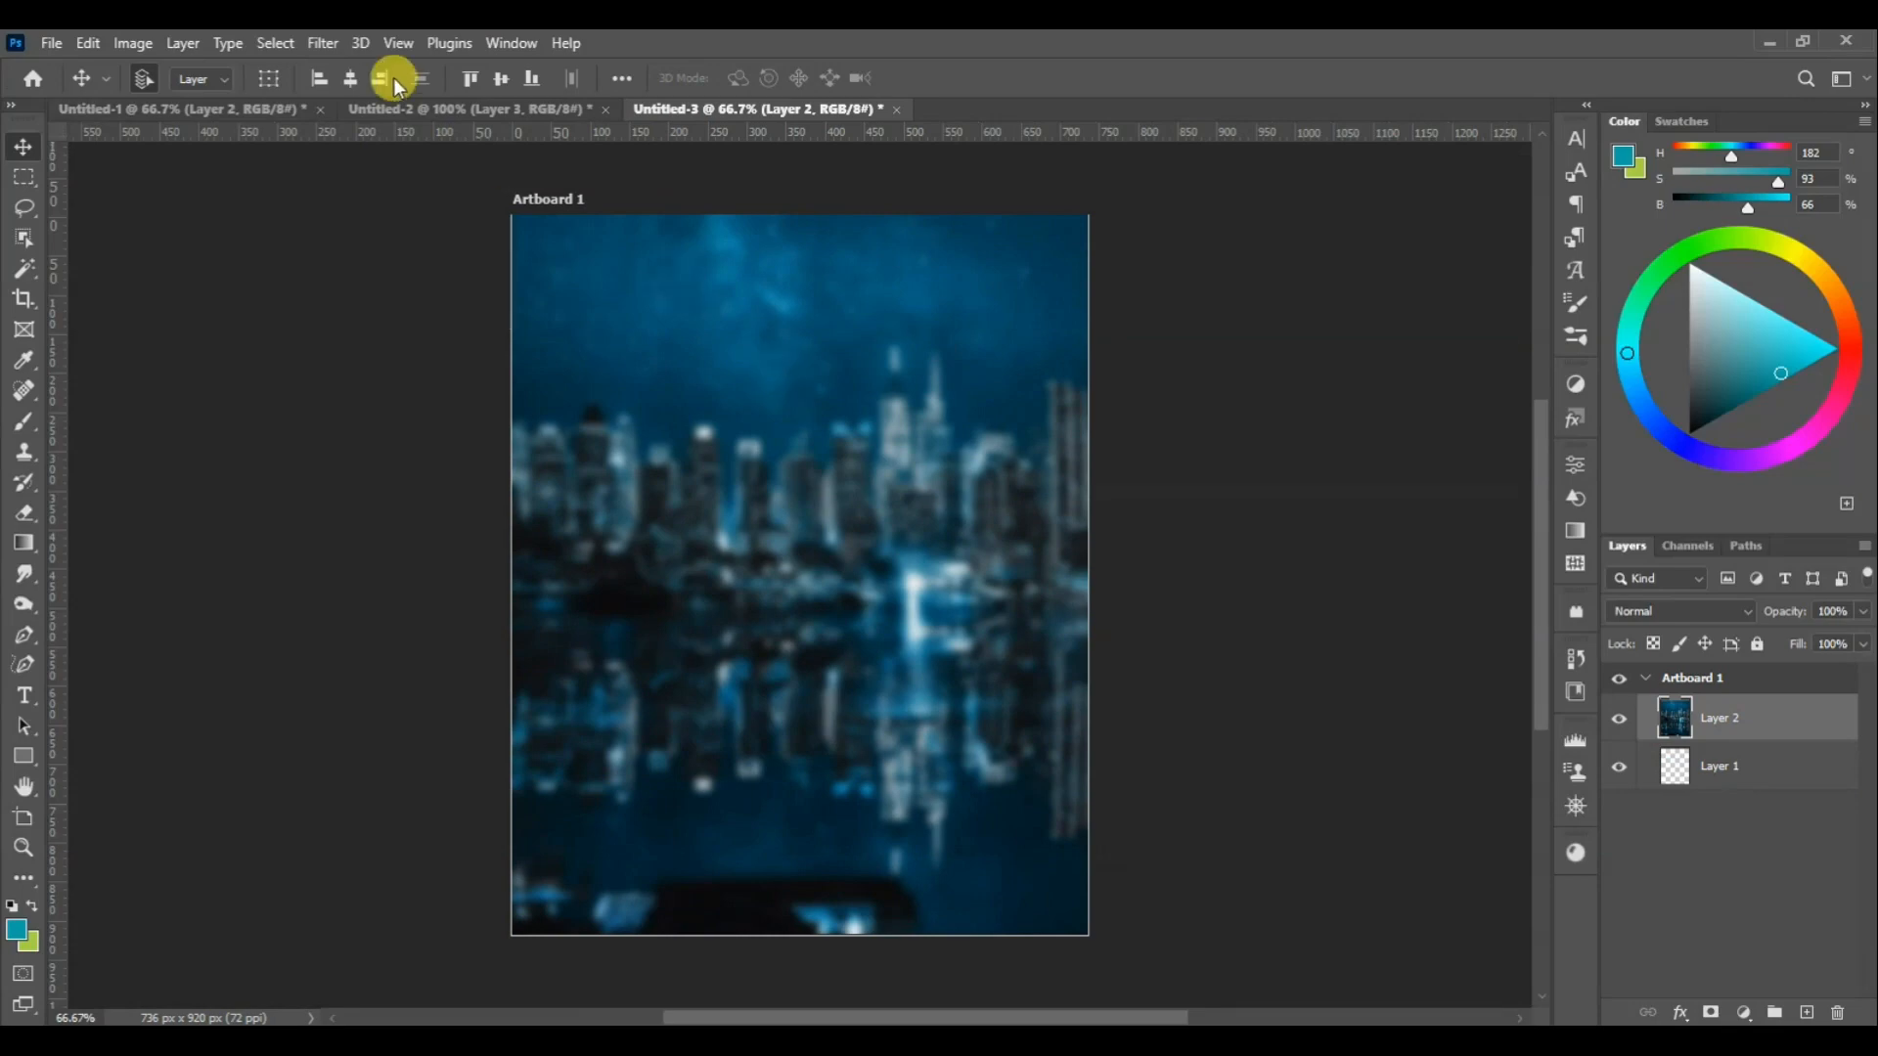
Hide the blurred night skyline layer in the Untitled-2 document
{"action": "left_click", "coordinate": [411, 109]}
{"action": "left_click", "coordinate": [753, 109]}
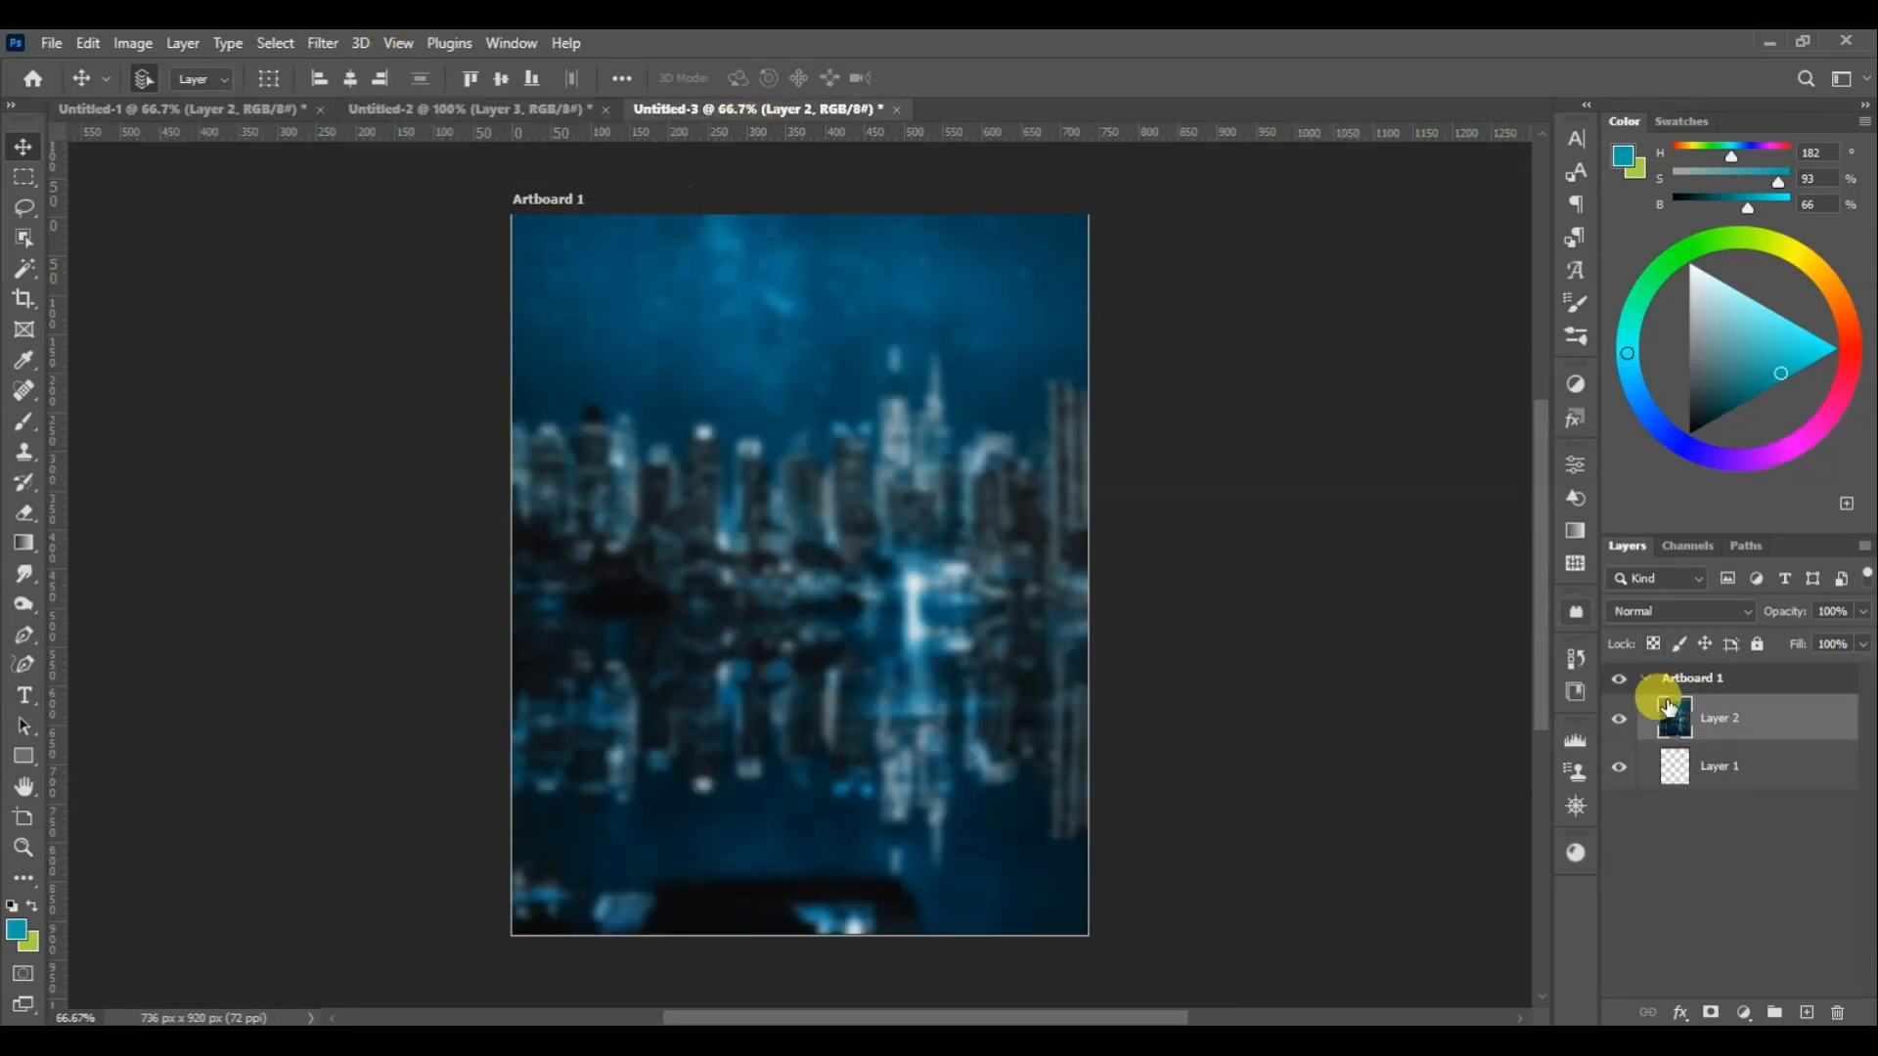
{"action": "left_click", "coordinate": [489, 108]}
{"action": "left_click", "coordinate": [1618, 680]}
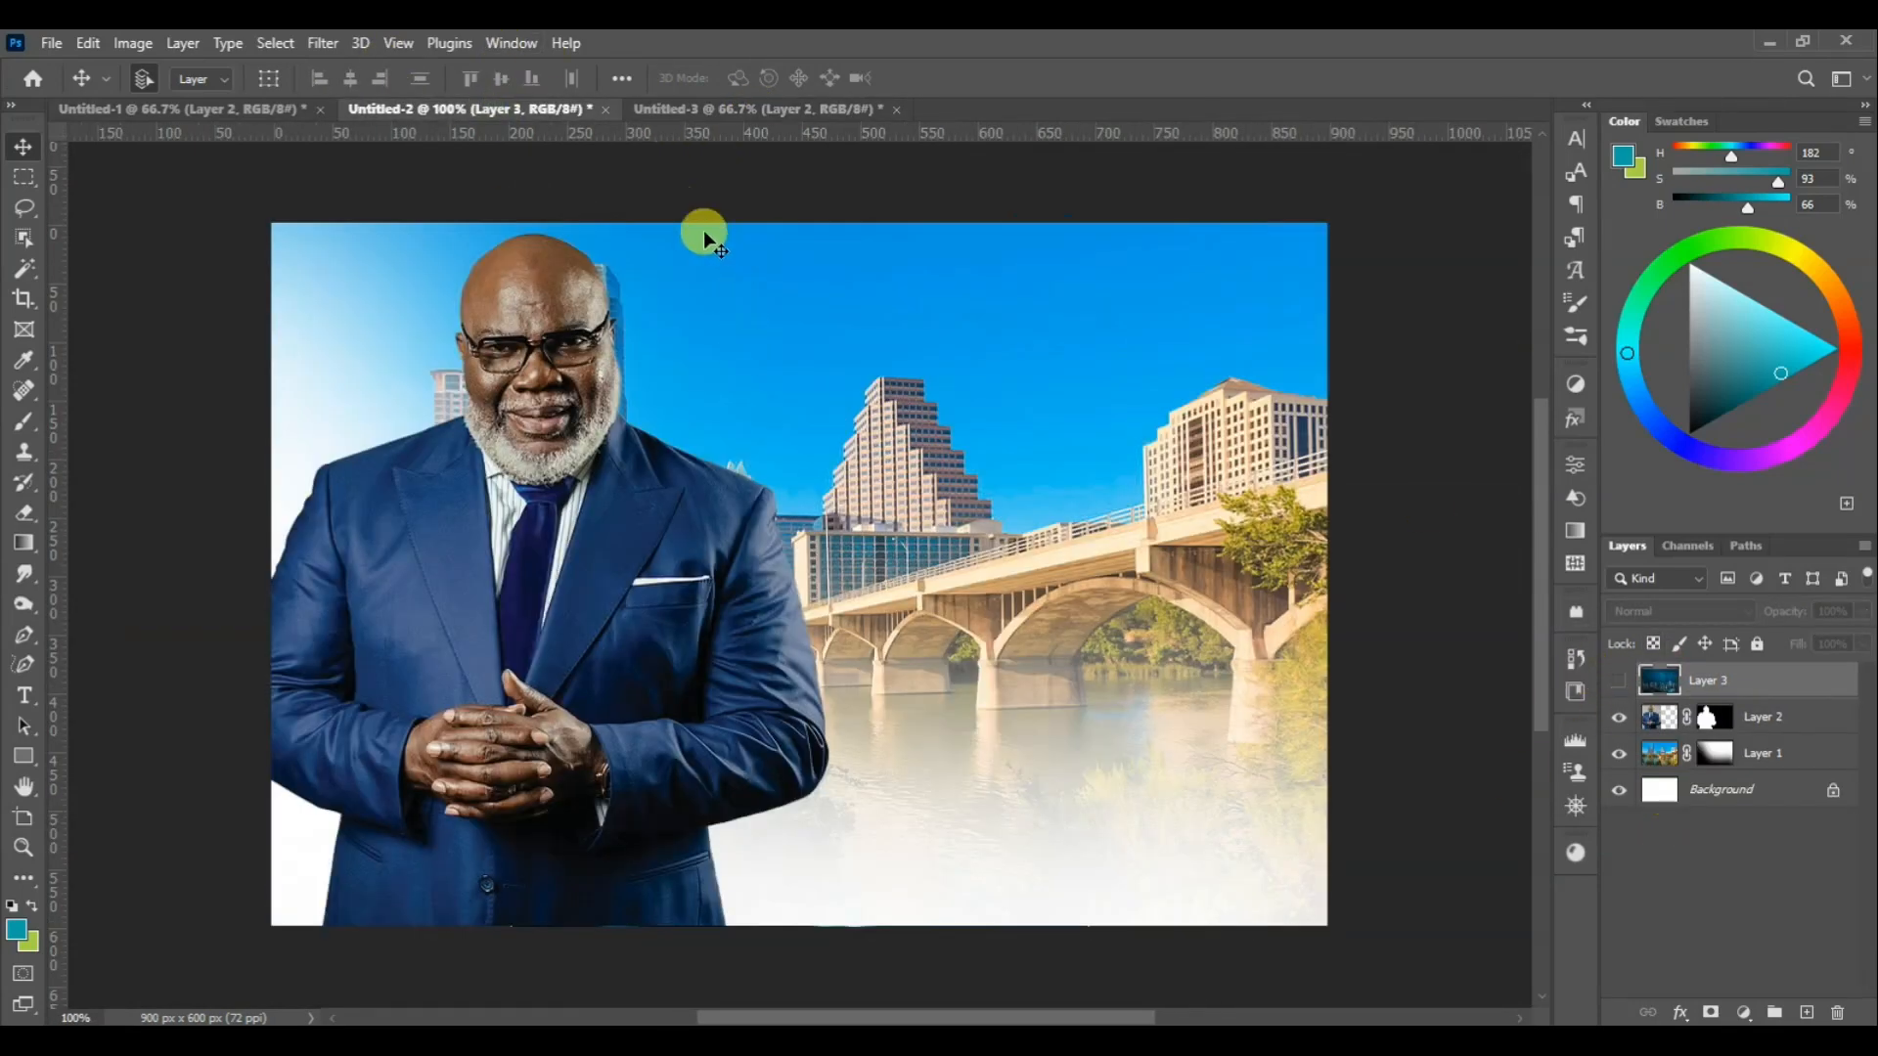
Move the man in the blue suit slightly down and to the left, and hide his layer
{"action": "left_click", "coordinate": [783, 423]}
{"action": "left_click_drag", "start_coordinate": [541, 517], "coordinate": [472, 631]}
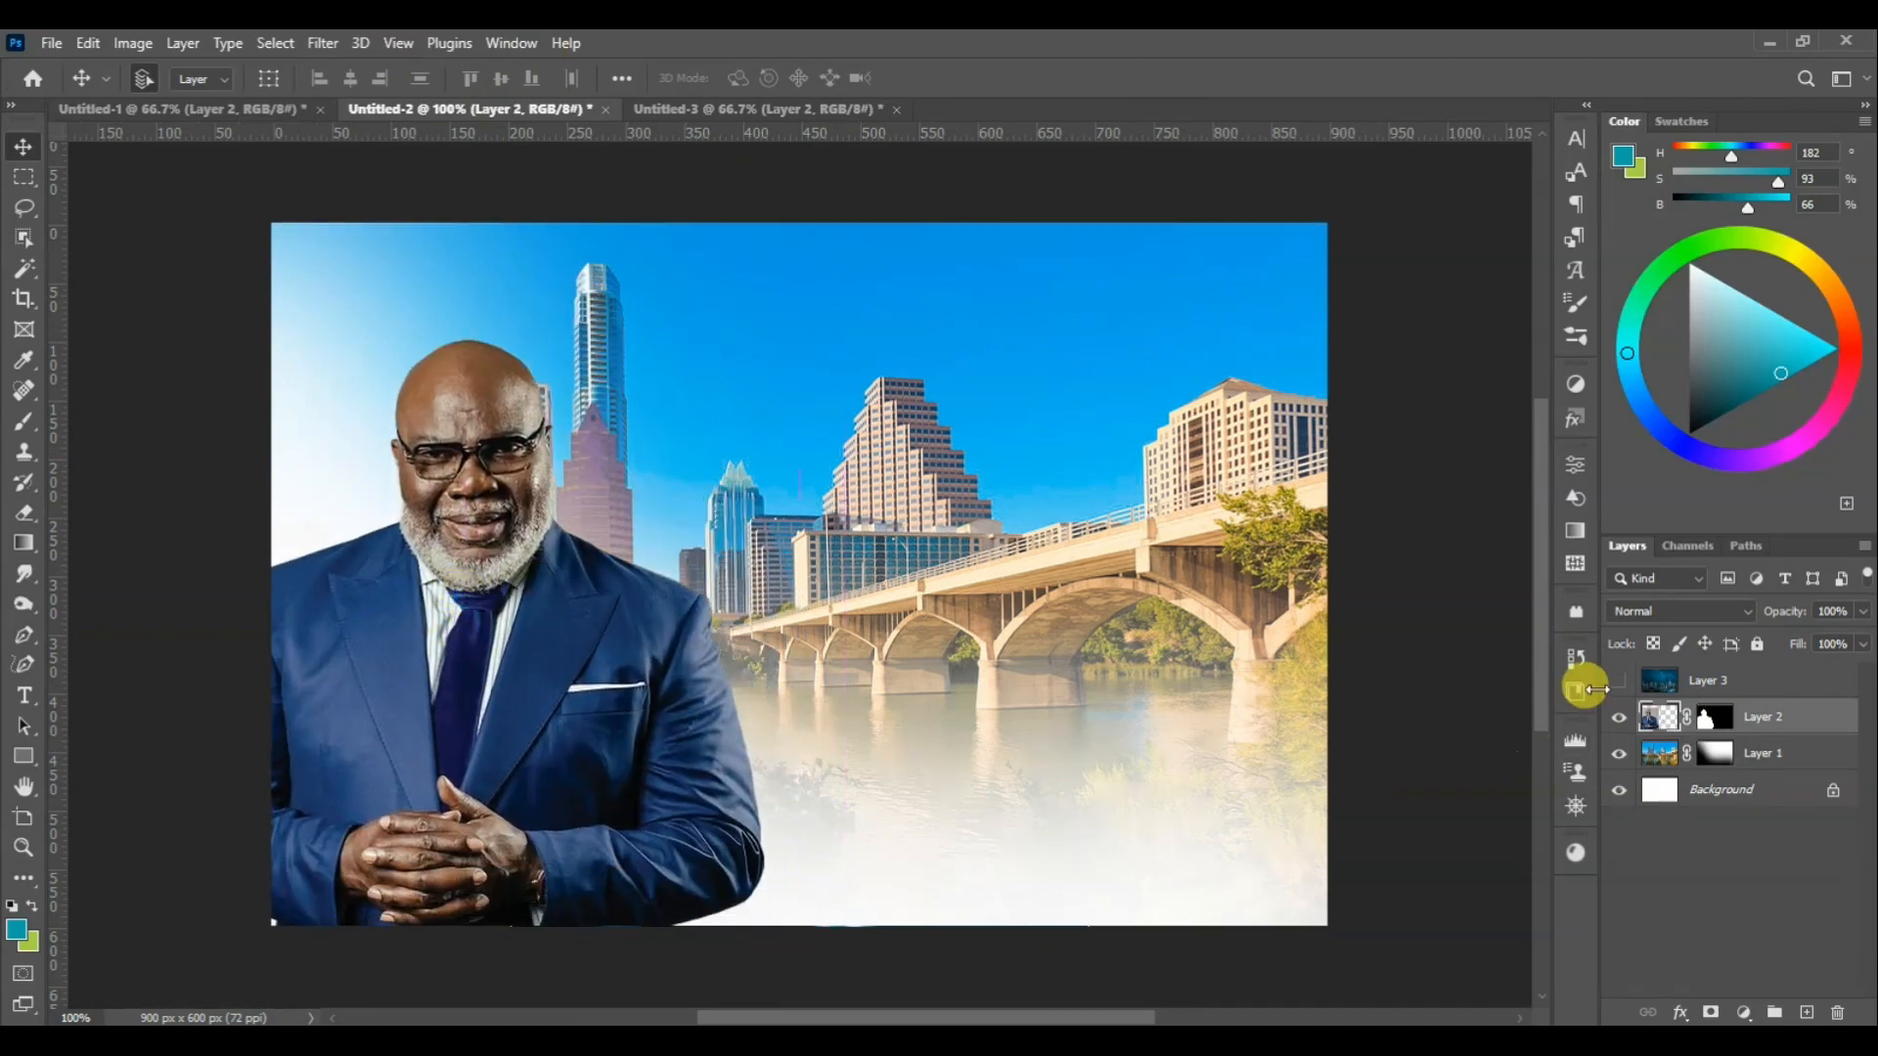
{"action": "left_click", "coordinate": [1617, 719]}
Copy the masked city-and-bridge layer into Untitled-3, place it across the artboard's upper part and set its blend mode to Overlay
{"action": "left_click", "coordinate": [1761, 753]}
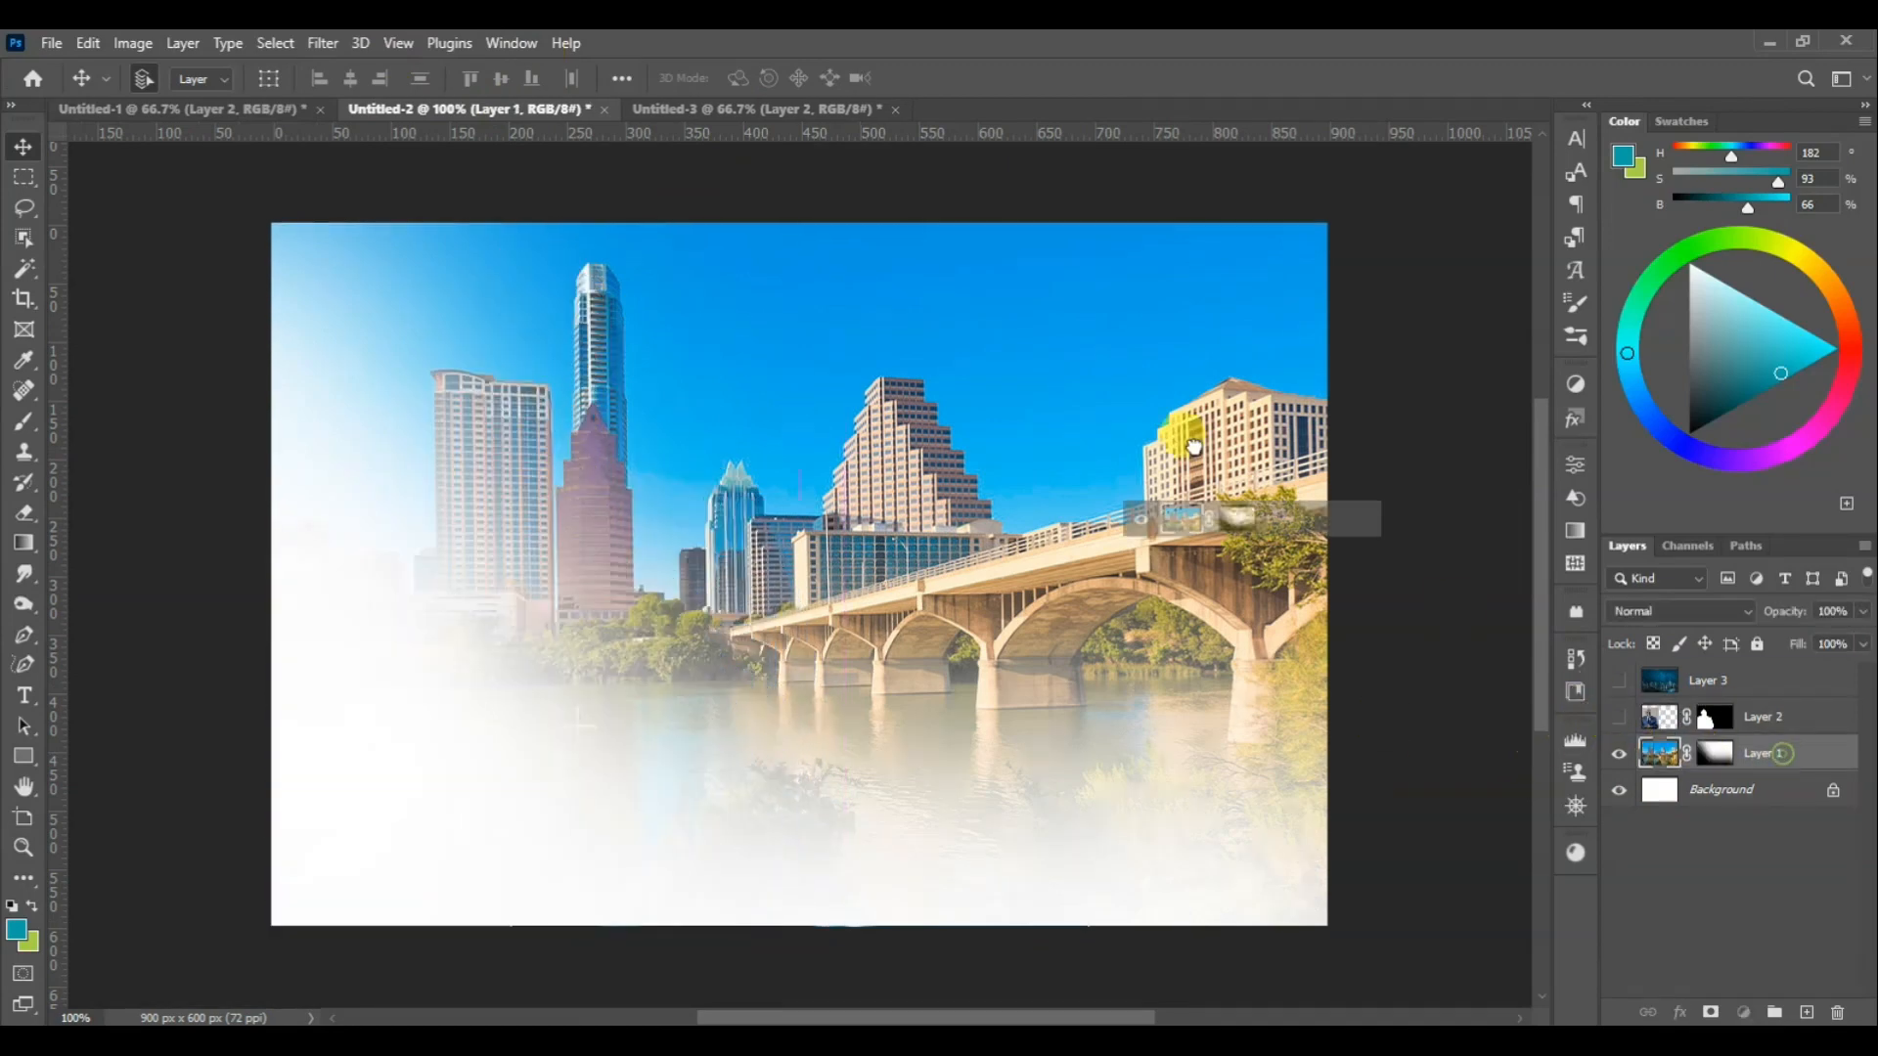
{"action": "left_click", "coordinate": [729, 109]}
{"action": "left_click_drag", "start_coordinate": [802, 399], "coordinate": [781, 438]}
{"action": "left_click_drag", "start_coordinate": [867, 327], "coordinate": [844, 362]}
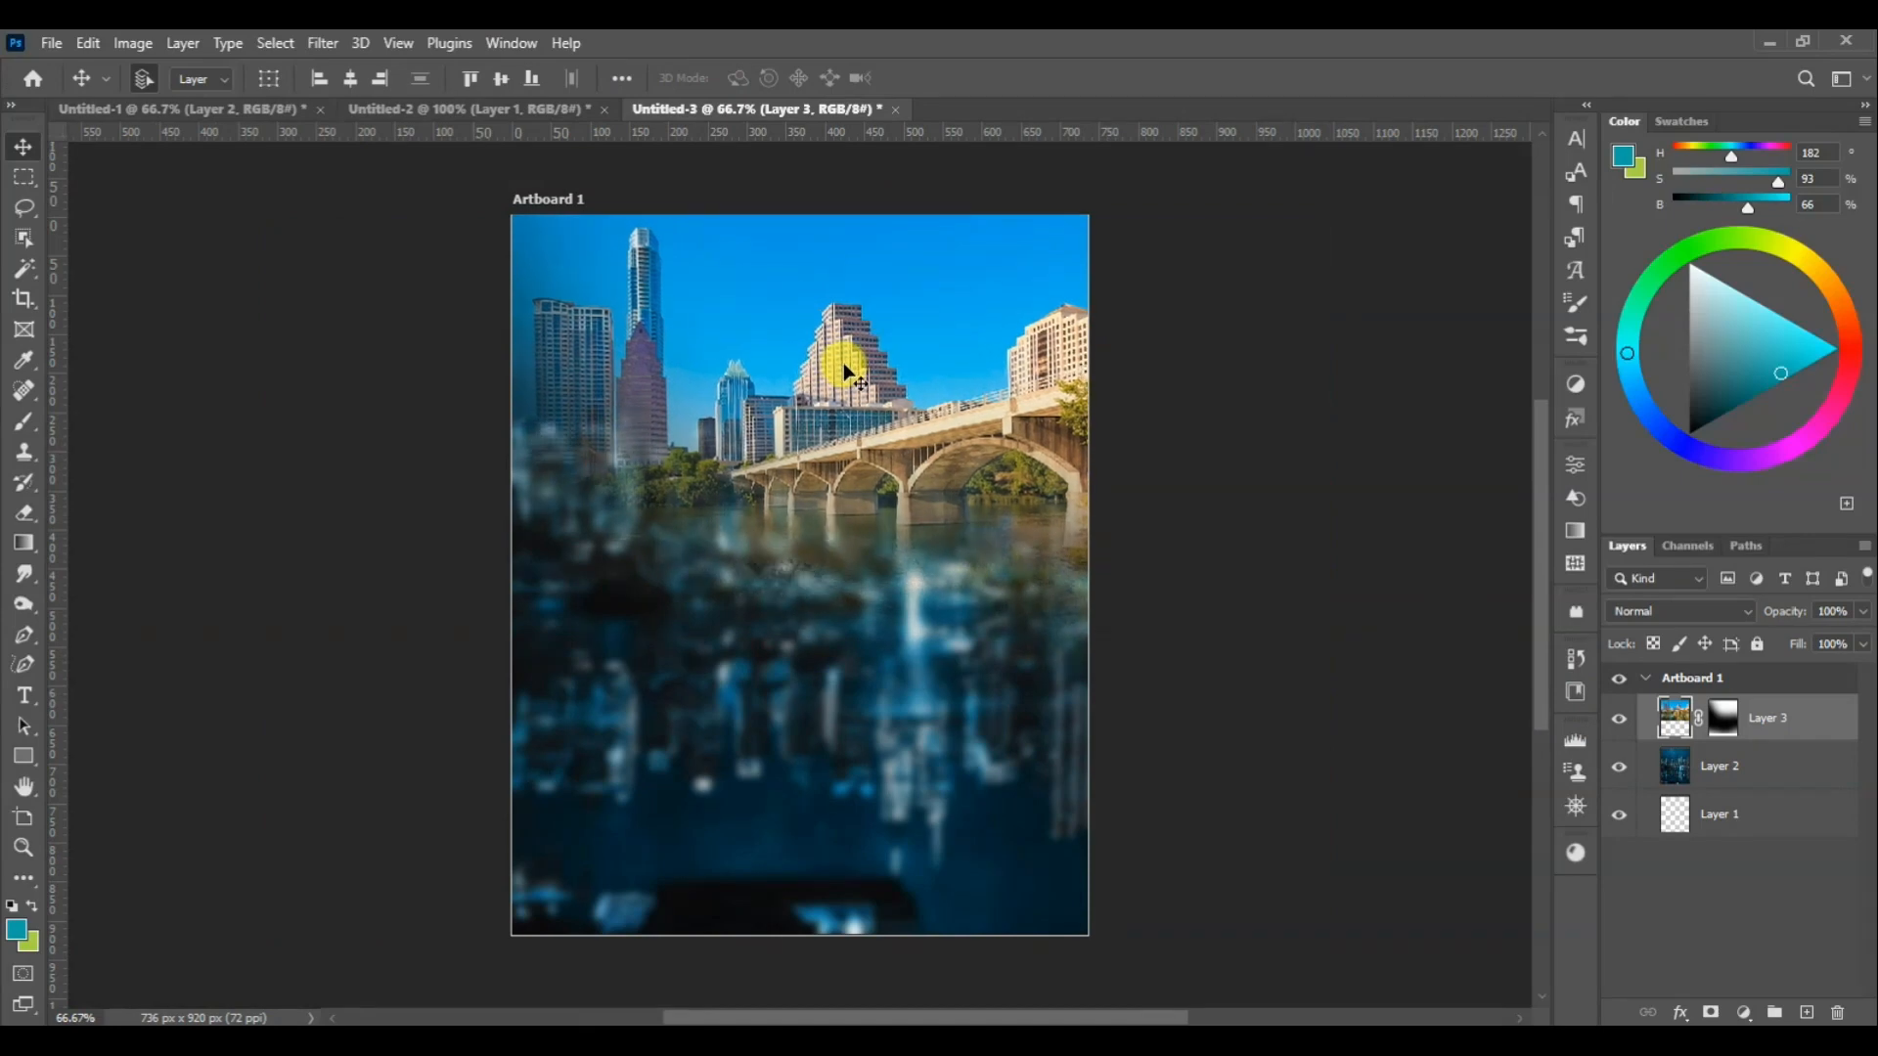
{"action": "left_click", "coordinate": [1707, 611]}
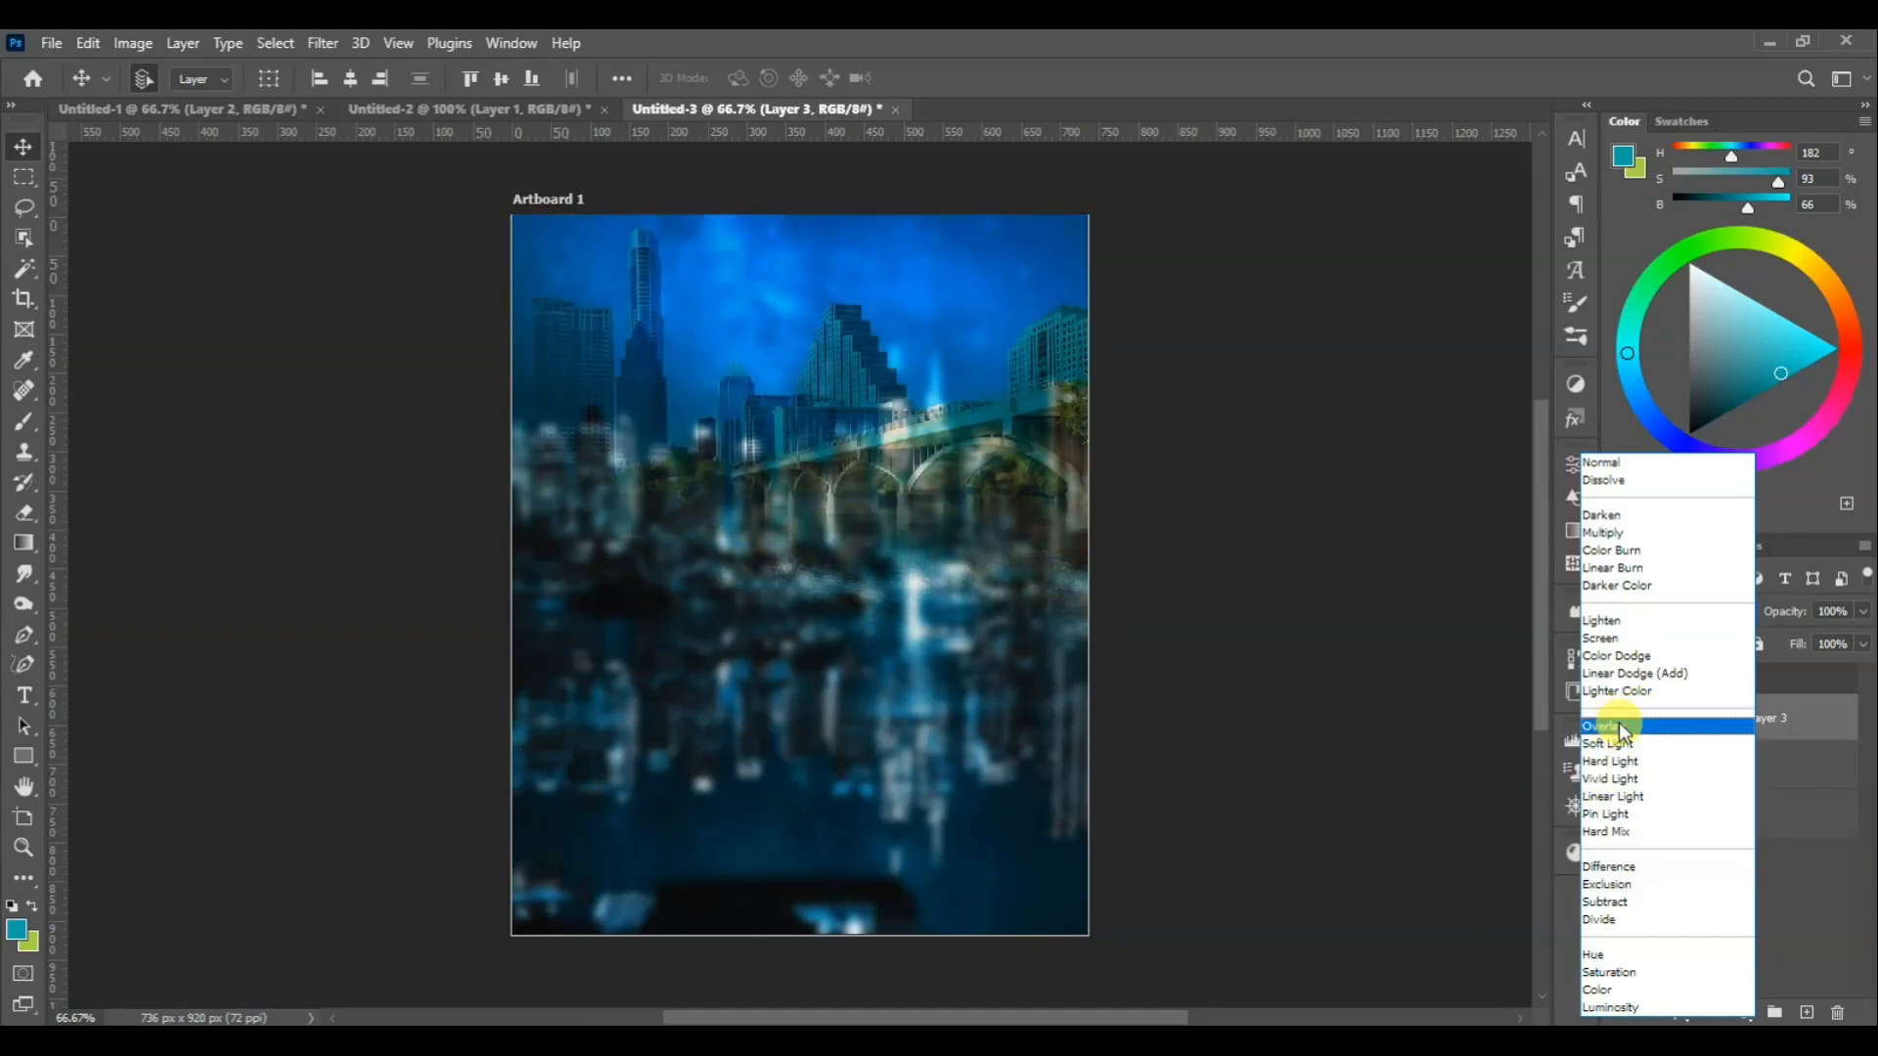
{"action": "left_click", "coordinate": [1643, 726]}
Paint teal over the upper scene on a new layer above Layer 2, and blend it with Overlay at 82% opacity
{"action": "left_click", "coordinate": [1722, 768]}
{"action": "left_click", "coordinate": [1808, 1012]}
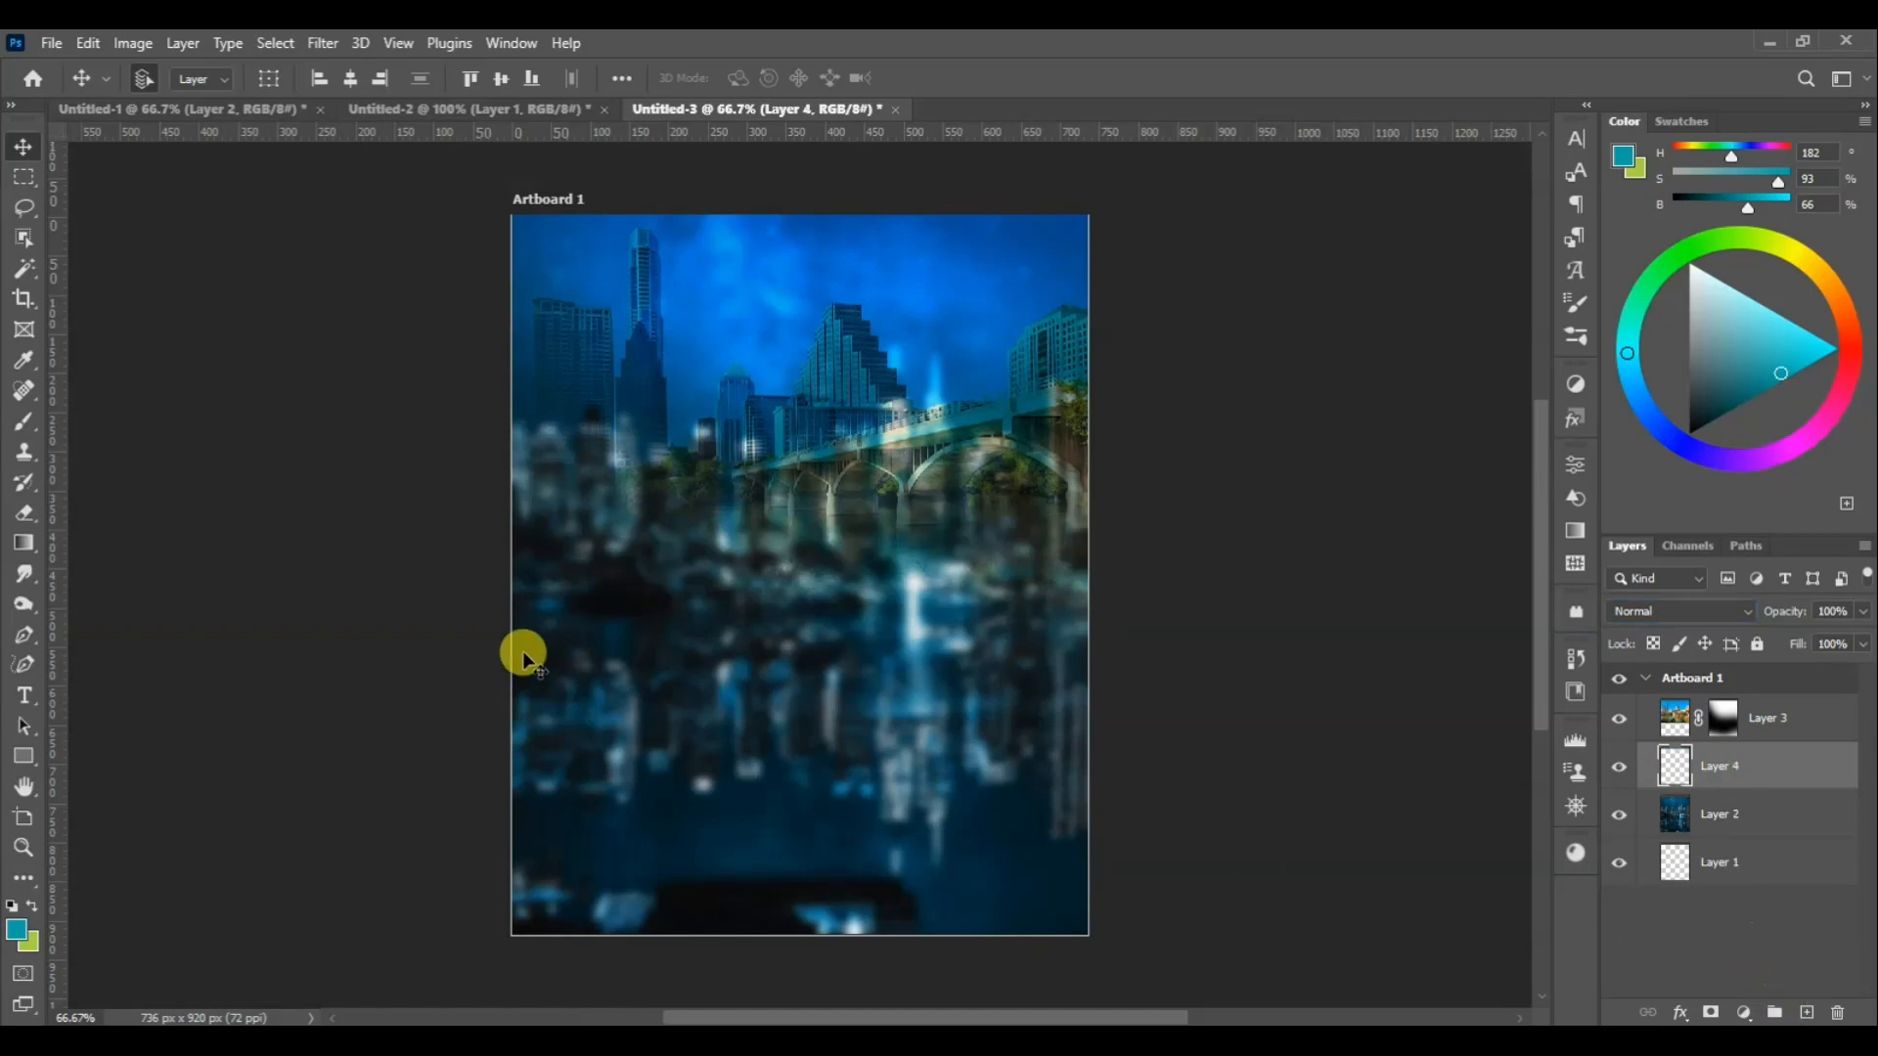
{"action": "key", "text": "b"}
{"action": "left_click_drag", "start_coordinate": [566, 489], "coordinate": [606, 460]}
{"action": "mouse_move", "coordinate": [898, 189]}
{"action": "left_mouse_down"}
{"action": "mouse_move", "coordinate": [420, 59]}
{"action": "mouse_move", "coordinate": [386, 365]}
{"action": "mouse_move", "coordinate": [922, 327]}
{"action": "mouse_move", "coordinate": [884, 407]}
{"action": "left_mouse_up"}
{"action": "left_click", "coordinate": [1681, 611]}
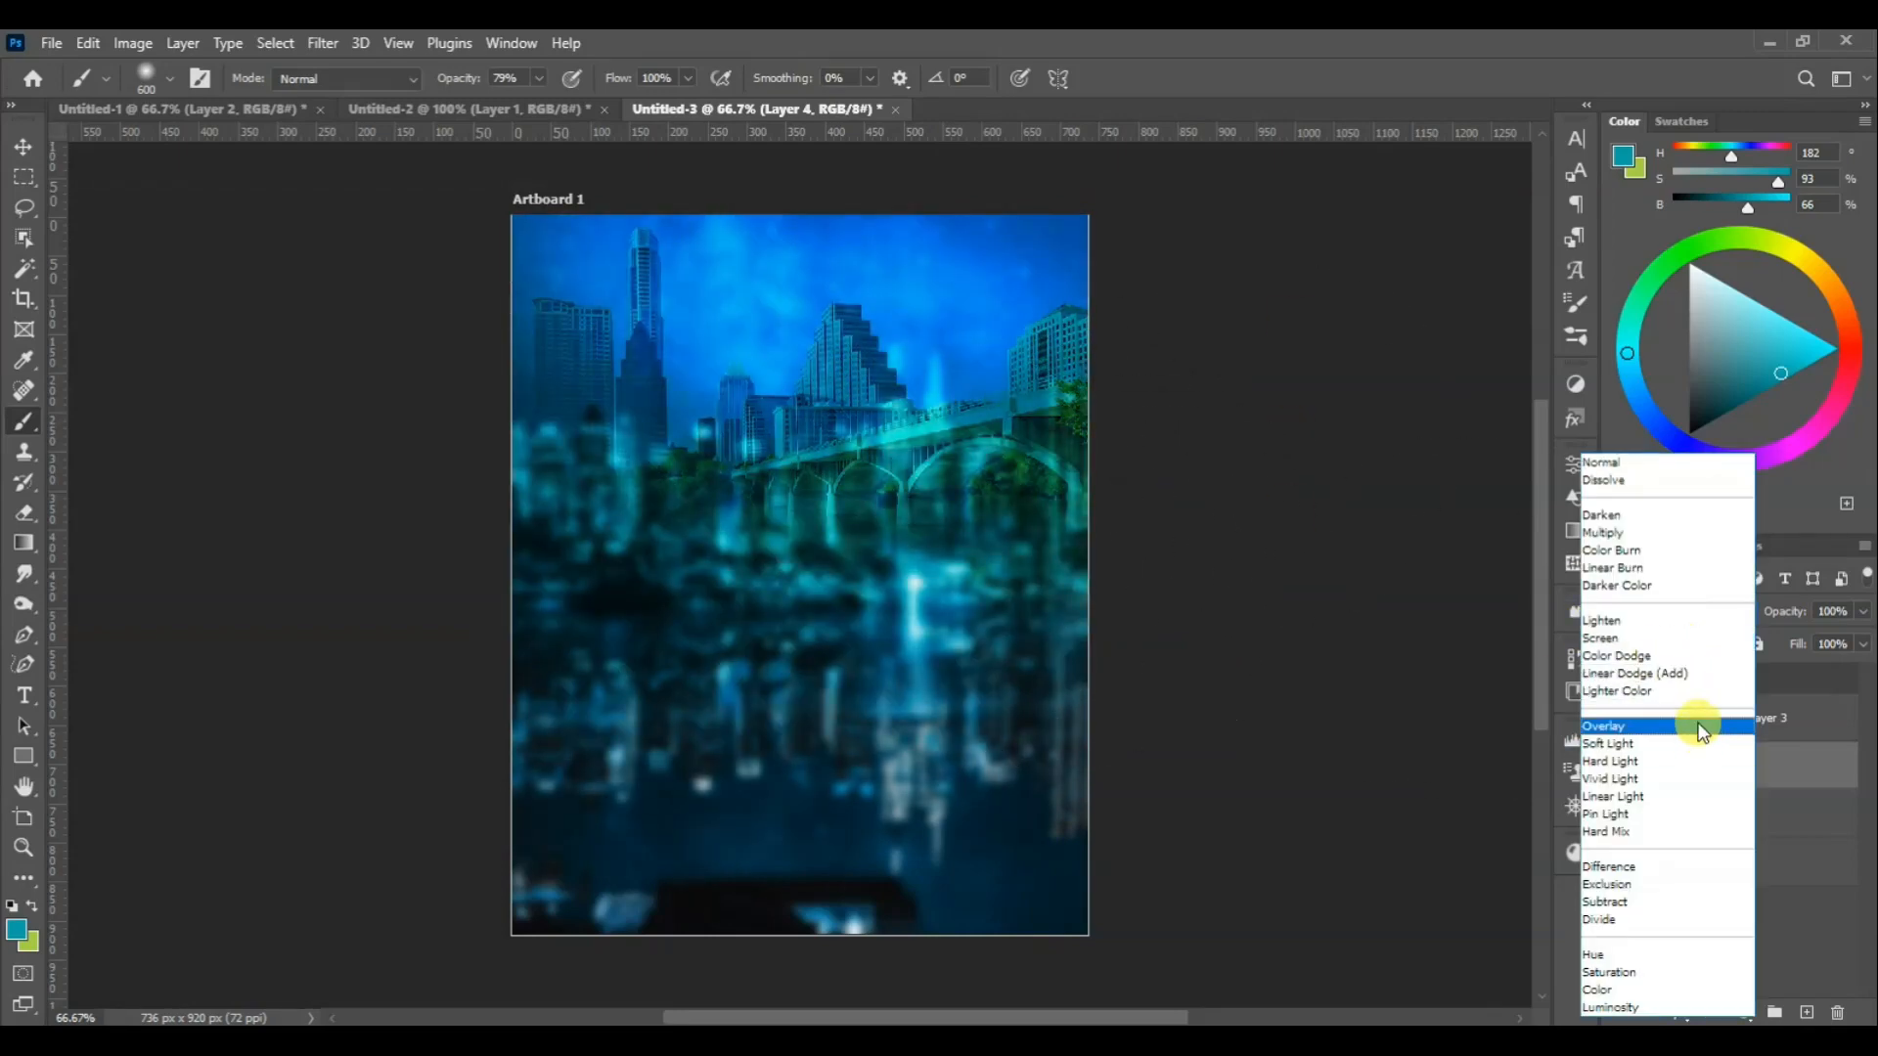
{"action": "left_click", "coordinate": [1702, 729]}
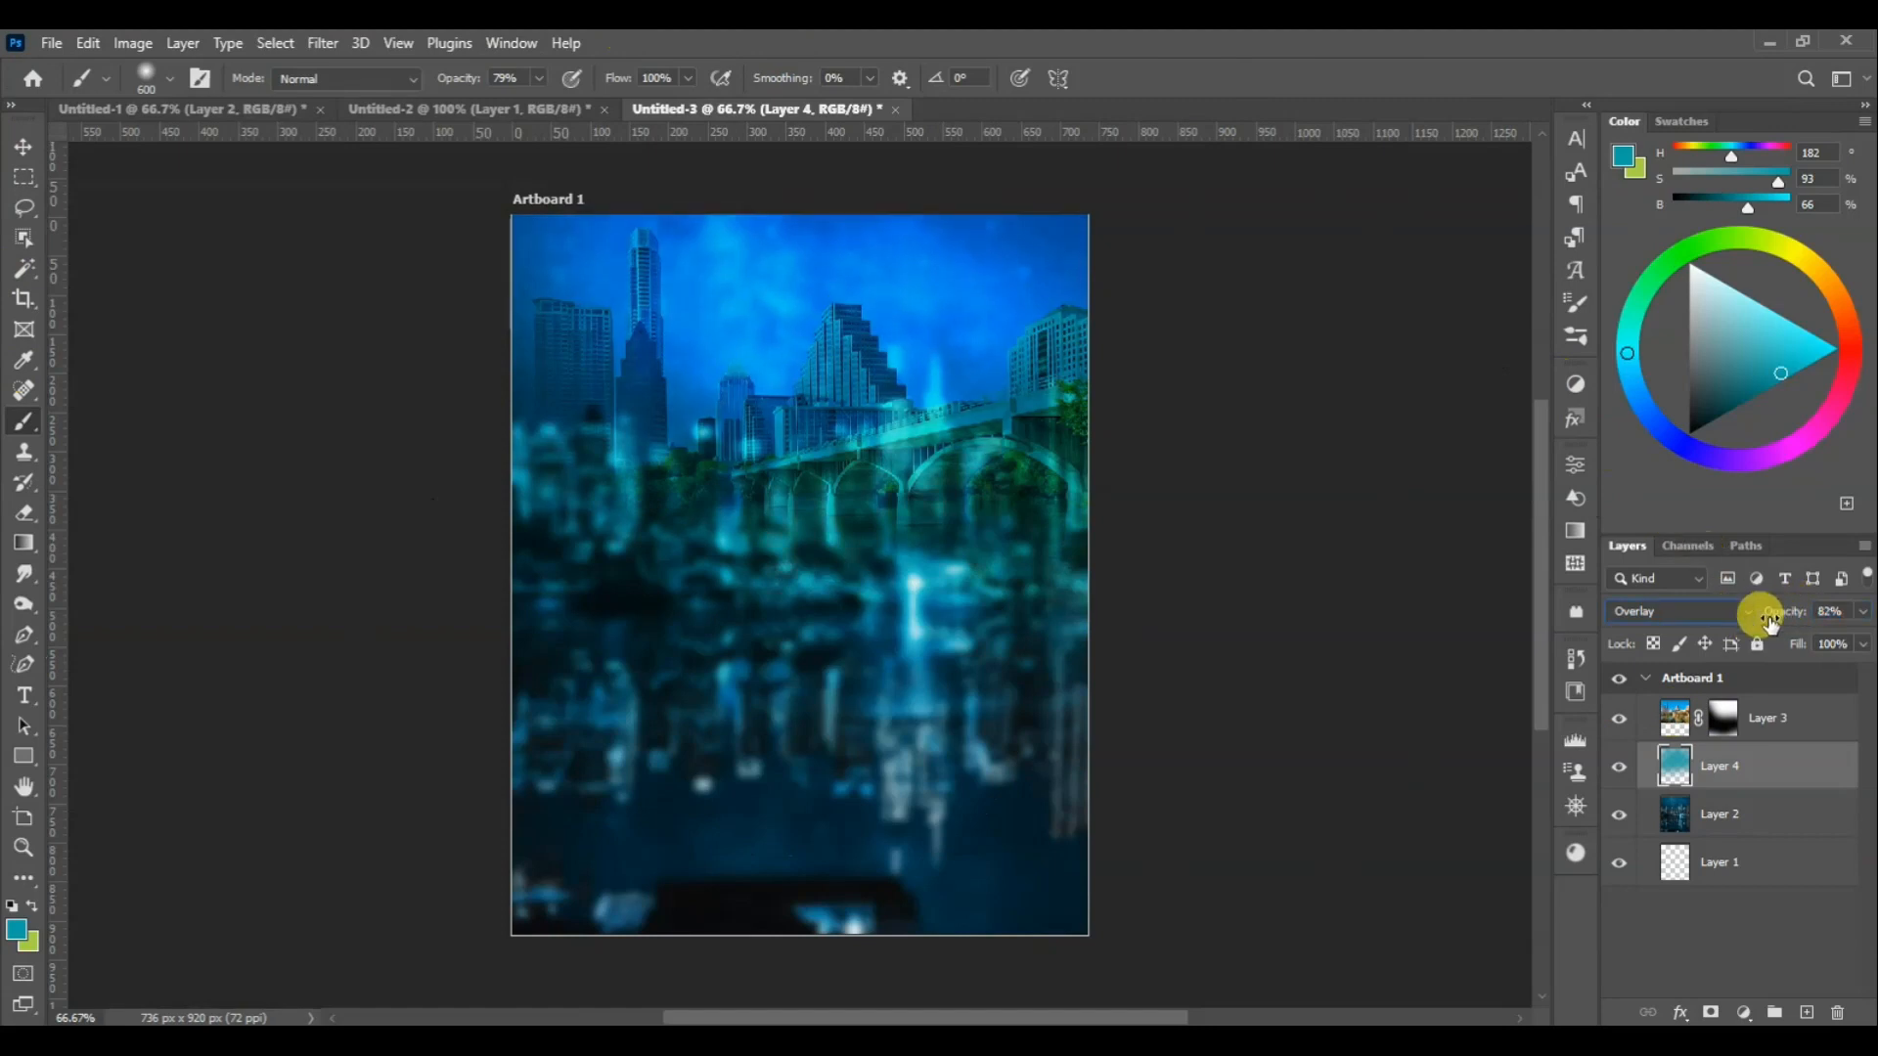
Add a new layer above Layer 4 and try a brush stroke in a blue sampled from the skyline, undoing the stroke
{"action": "left_click", "coordinate": [1807, 1013]}
{"action": "left_click", "coordinate": [16, 927]}
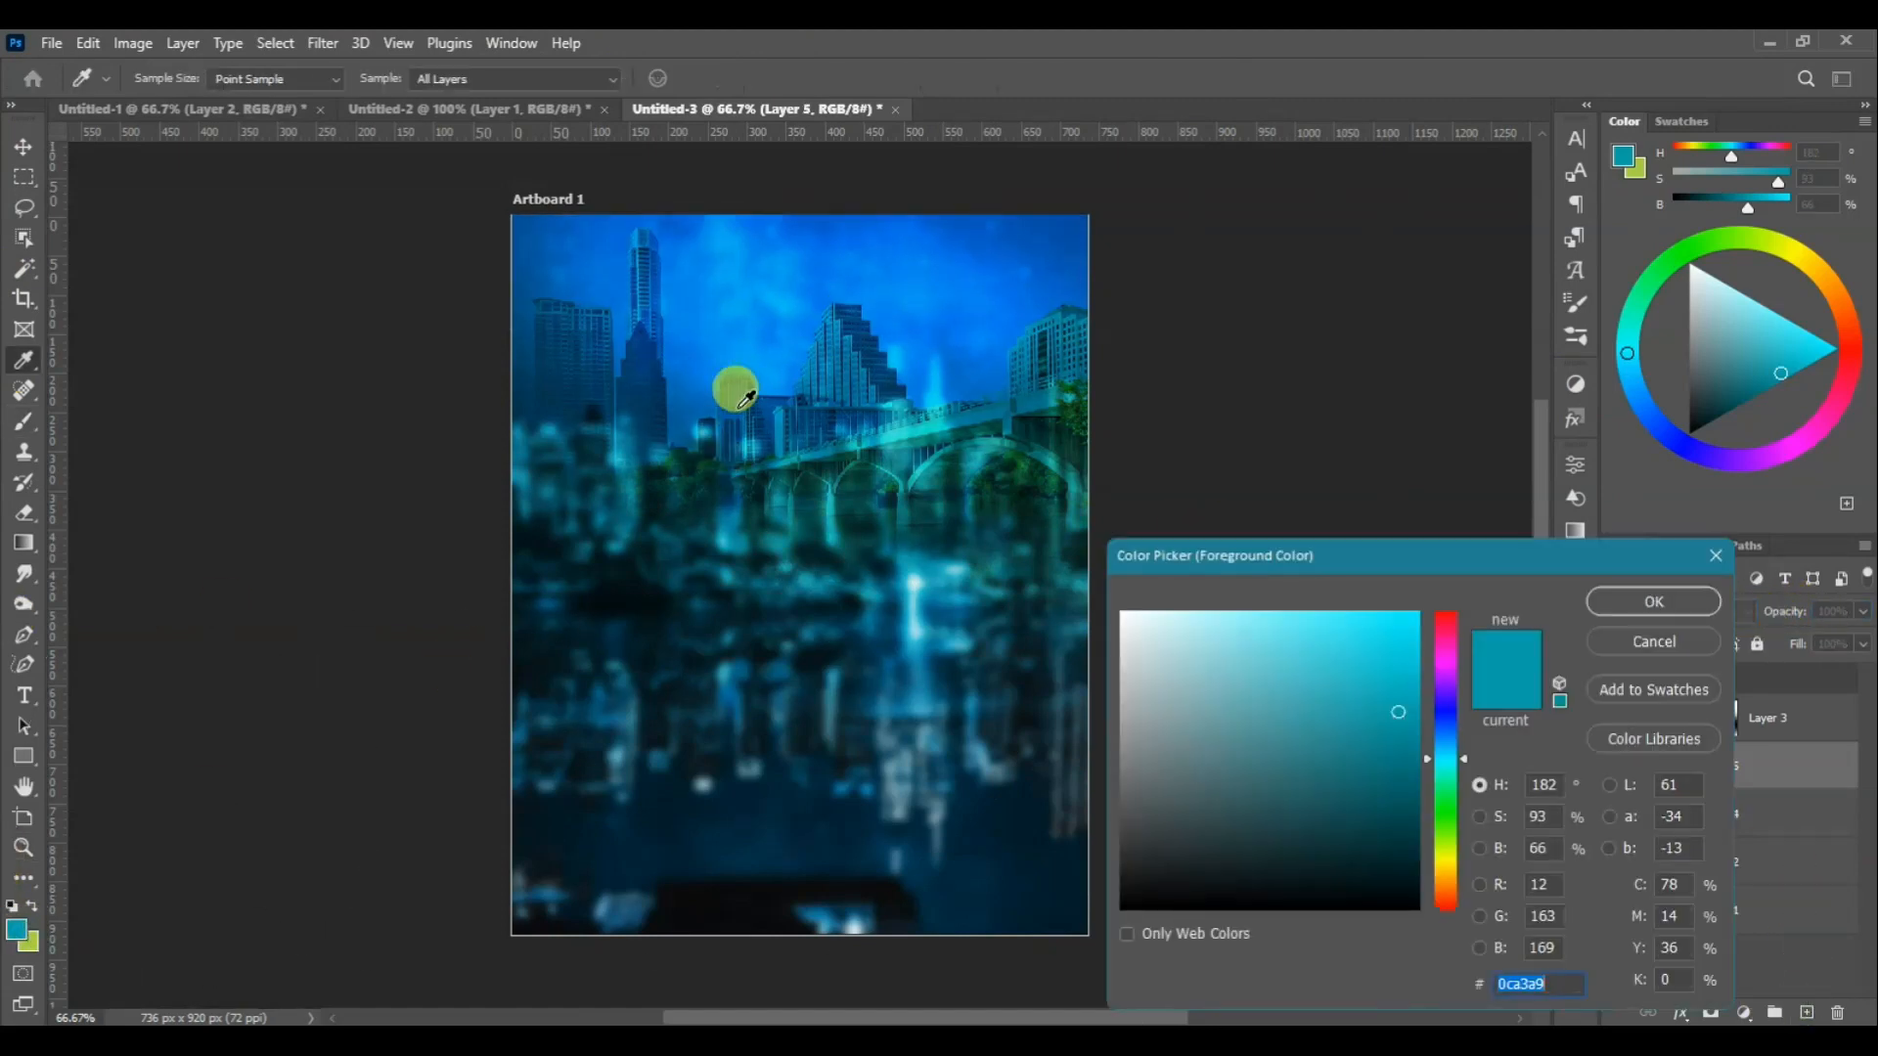
{"action": "left_click", "coordinate": [691, 407]}
{"action": "left_click", "coordinate": [1653, 601]}
{"action": "key", "text": "b"}
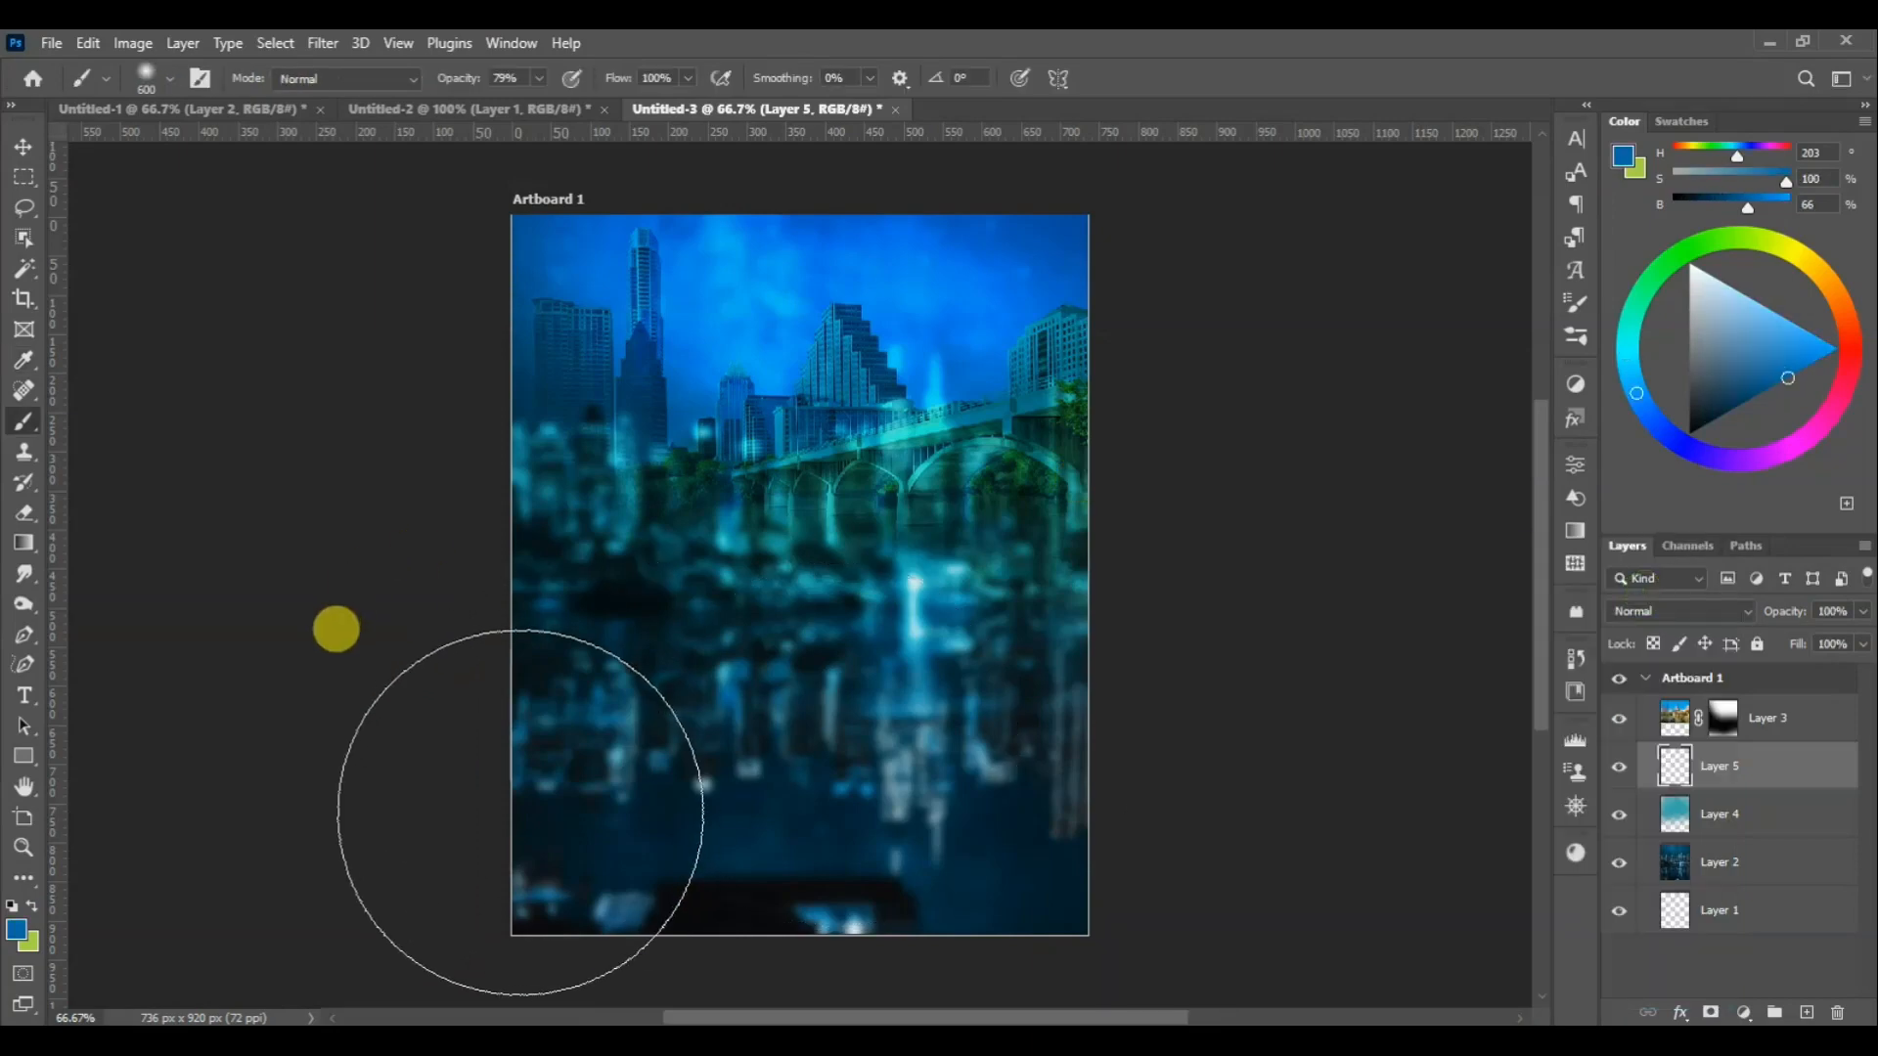
{"action": "left_click_drag", "start_coordinate": [945, 631], "coordinate": [566, 557]}
{"action": "key", "text": "ctrl+z"}
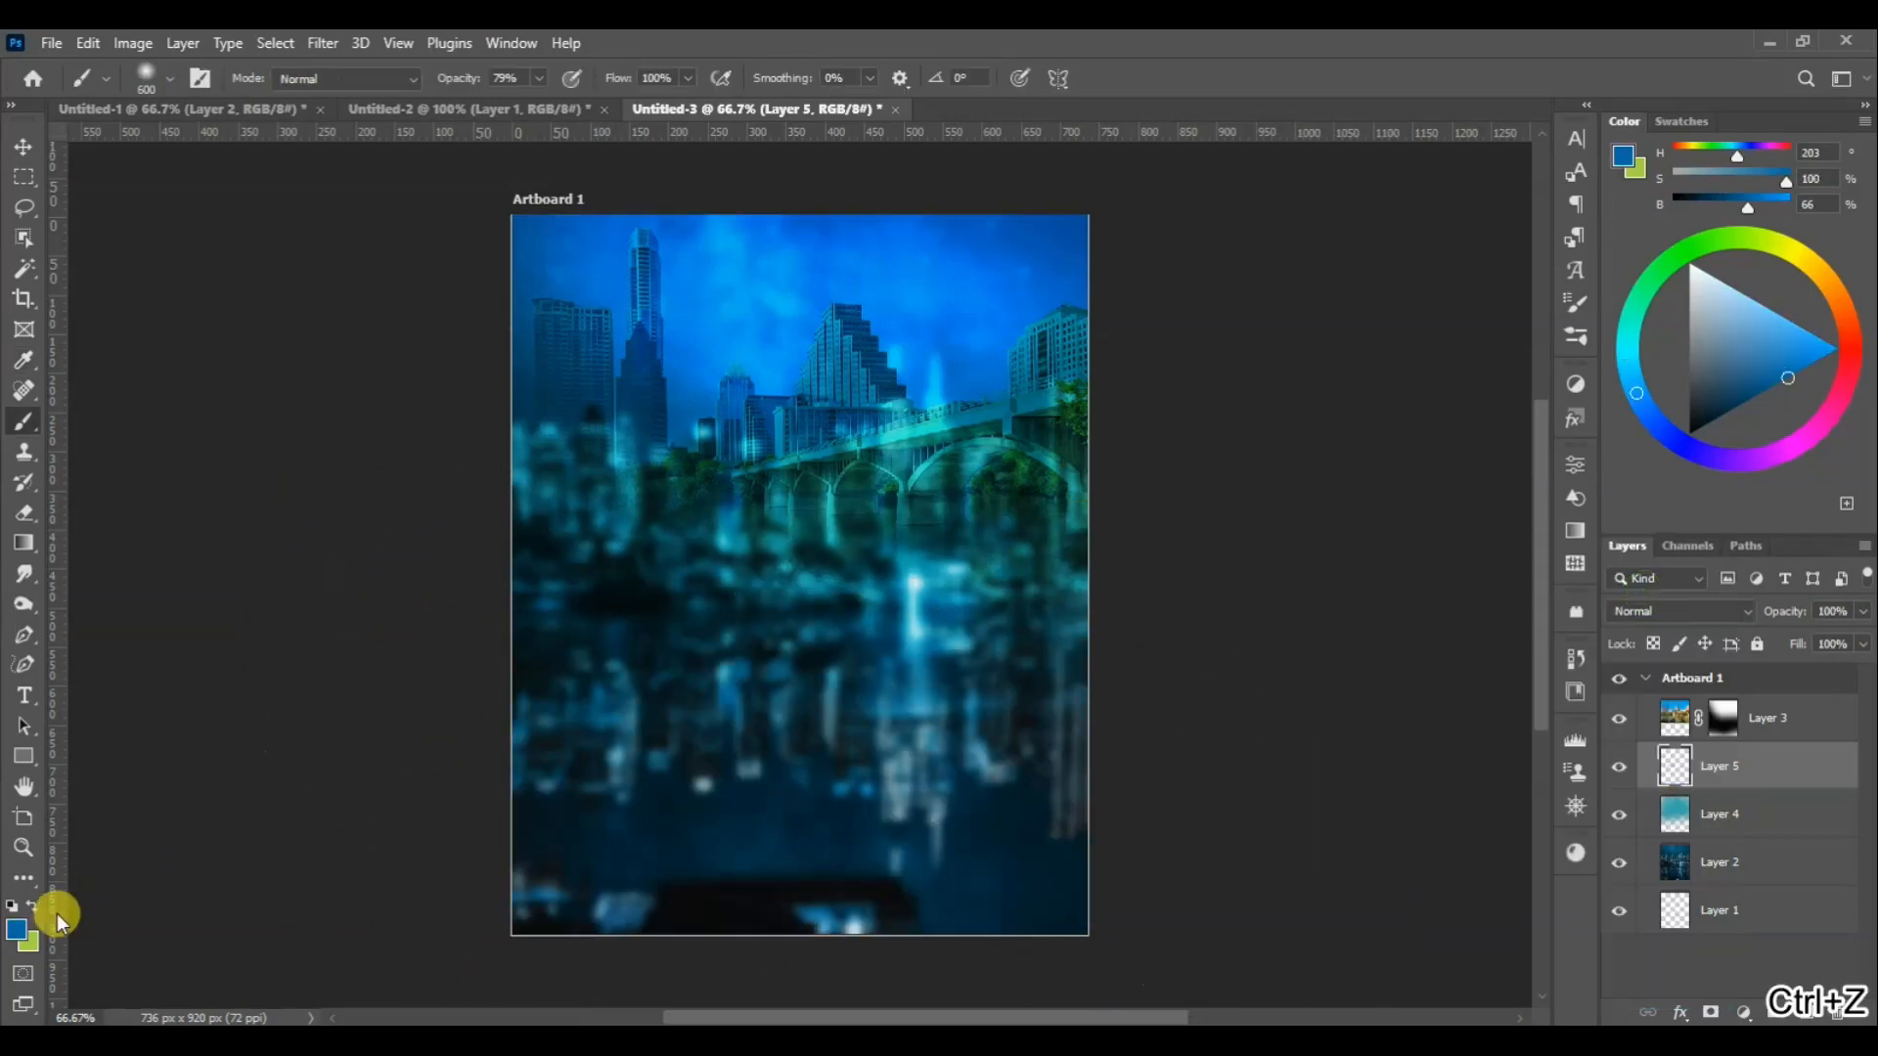
Paint the lower half of the artboard in dark blue (H 203, S 91, B 36) with the brush at 55% opacity
{"action": "left_click", "coordinate": [17, 927]}
{"action": "left_click", "coordinate": [1383, 788]}
{"action": "left_click", "coordinate": [1664, 599]}
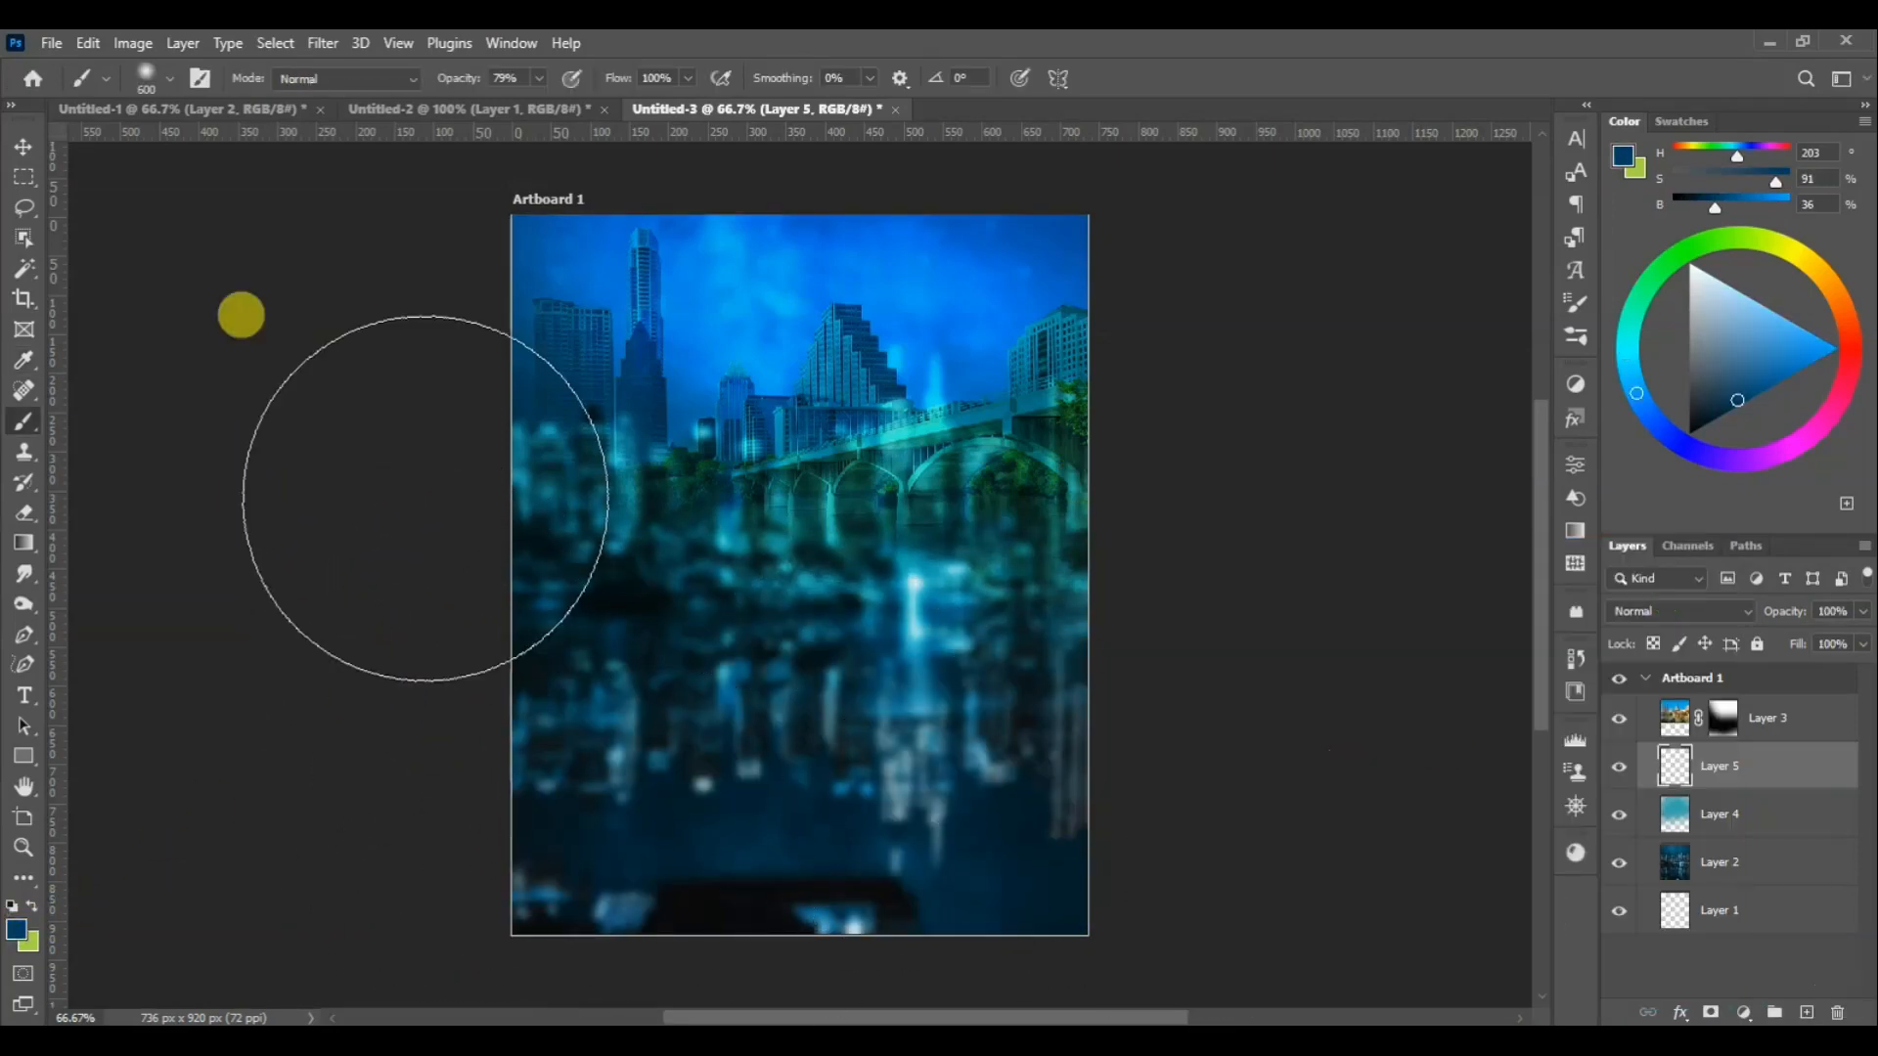
{"action": "left_click", "coordinate": [470, 88]}
{"action": "mouse_move", "coordinate": [1170, 881]}
{"action": "left_mouse_down"}
{"action": "mouse_move", "coordinate": [1135, 796]}
{"action": "mouse_move", "coordinate": [625, 784]}
{"action": "left_mouse_up"}
Set Layer 5's blend mode to Color and its opacity to 70%
{"action": "left_click", "coordinate": [1714, 611]}
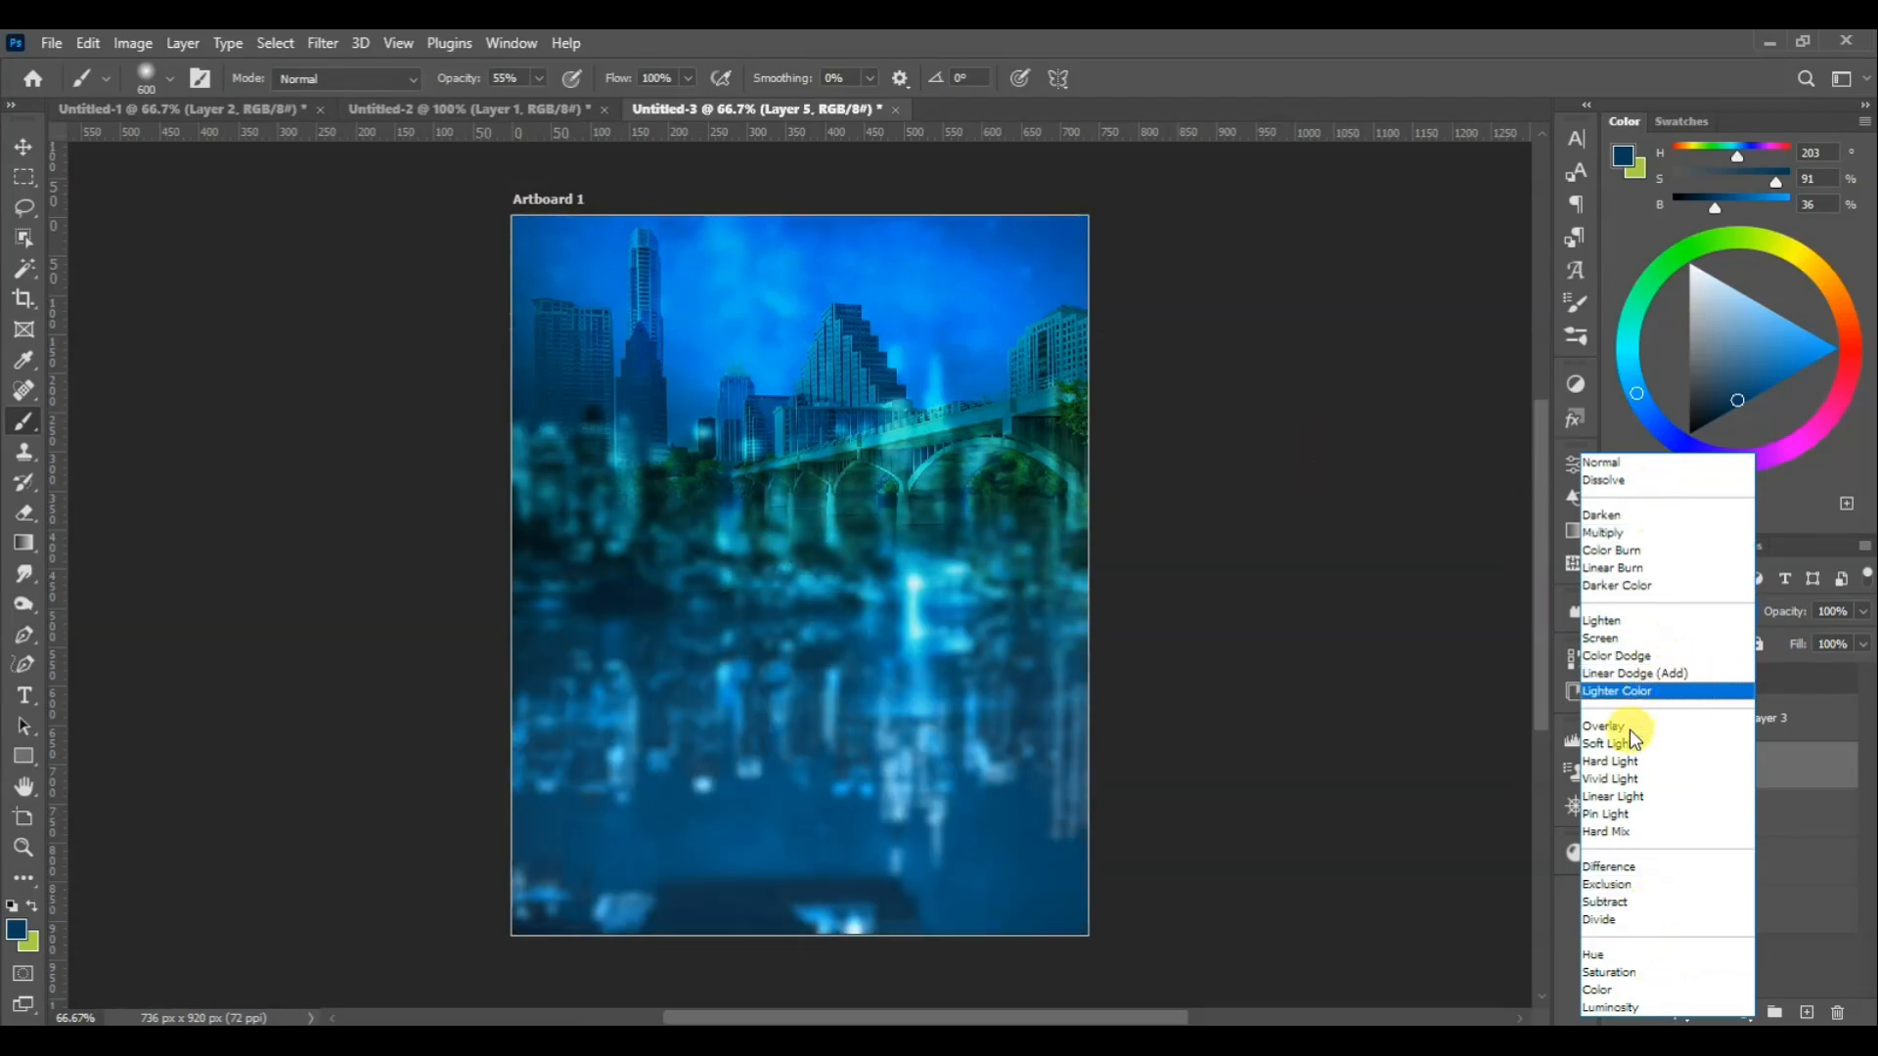
{"action": "left_click", "coordinate": [1620, 990]}
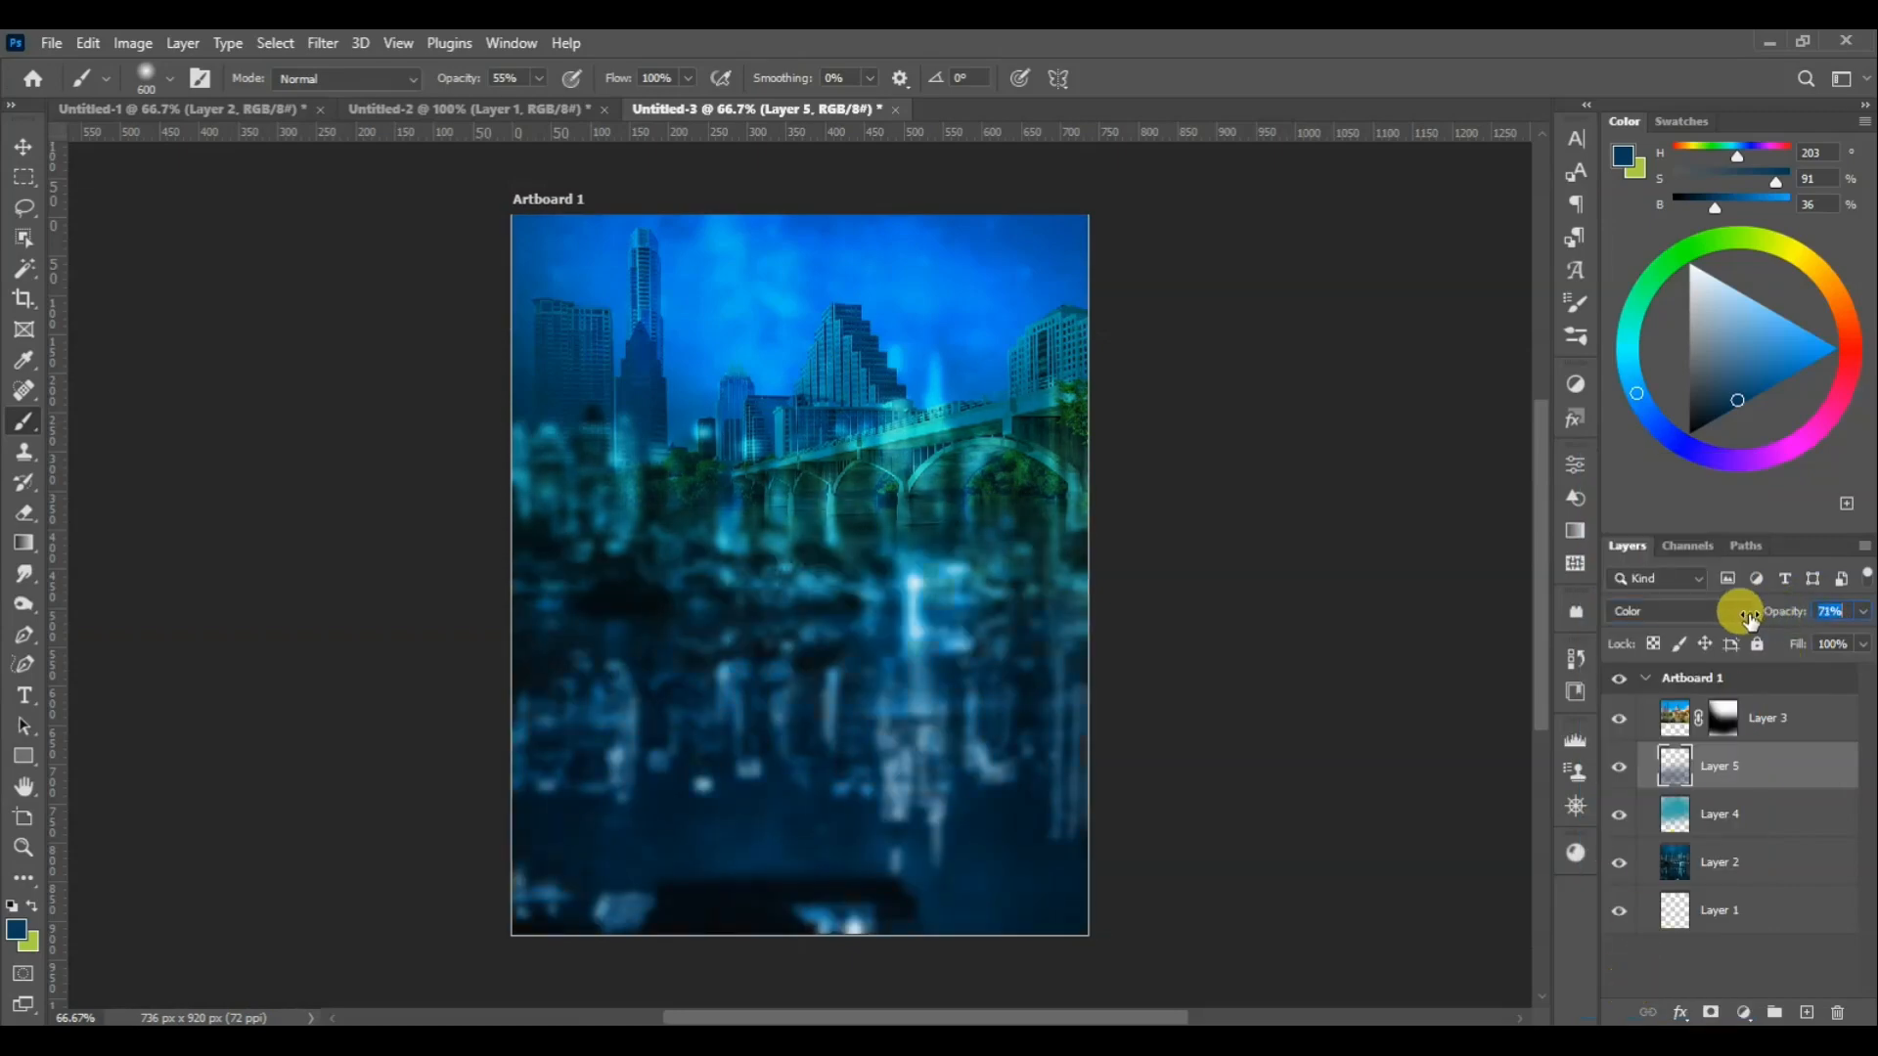
{"action": "left_click_drag", "start_coordinate": [1749, 616], "coordinate": [1748, 615]}
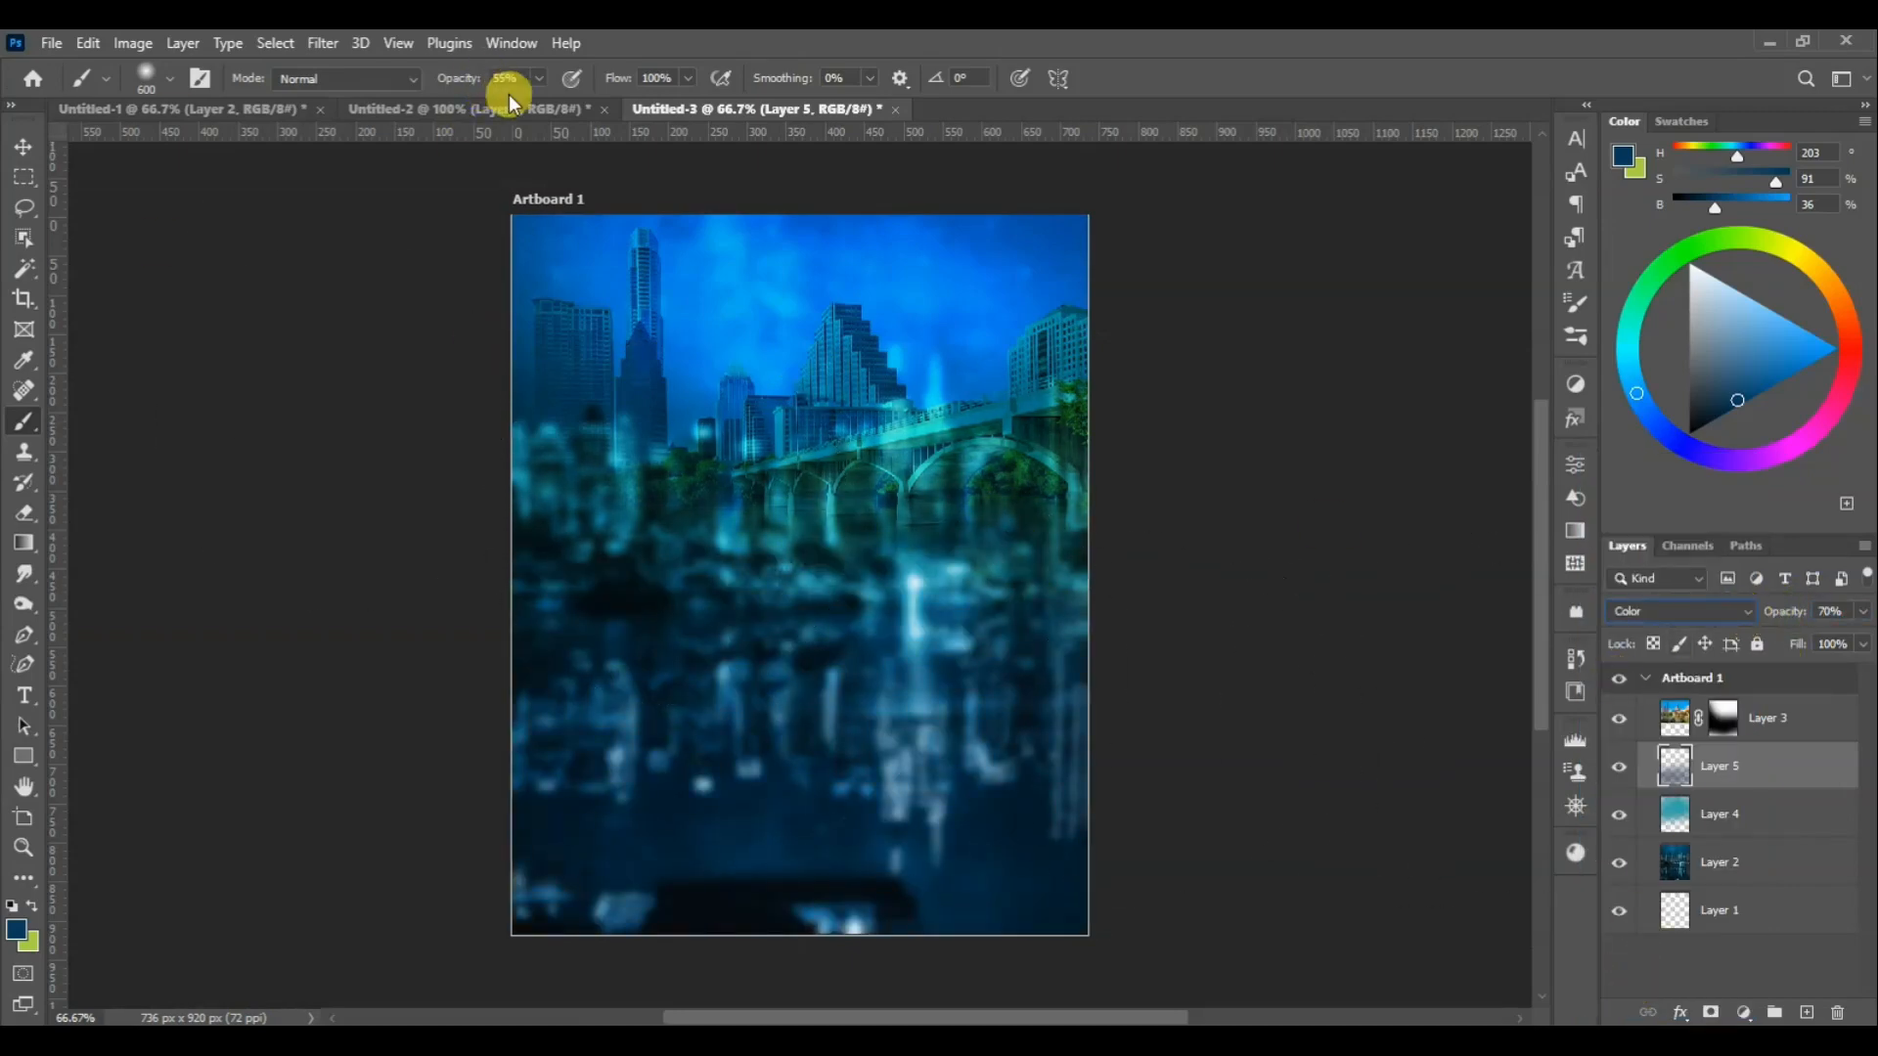
Add a Gradient Fill layer above Layer 3 using a preset that runs from red to blue-violet
{"action": "left_click", "coordinate": [1786, 723]}
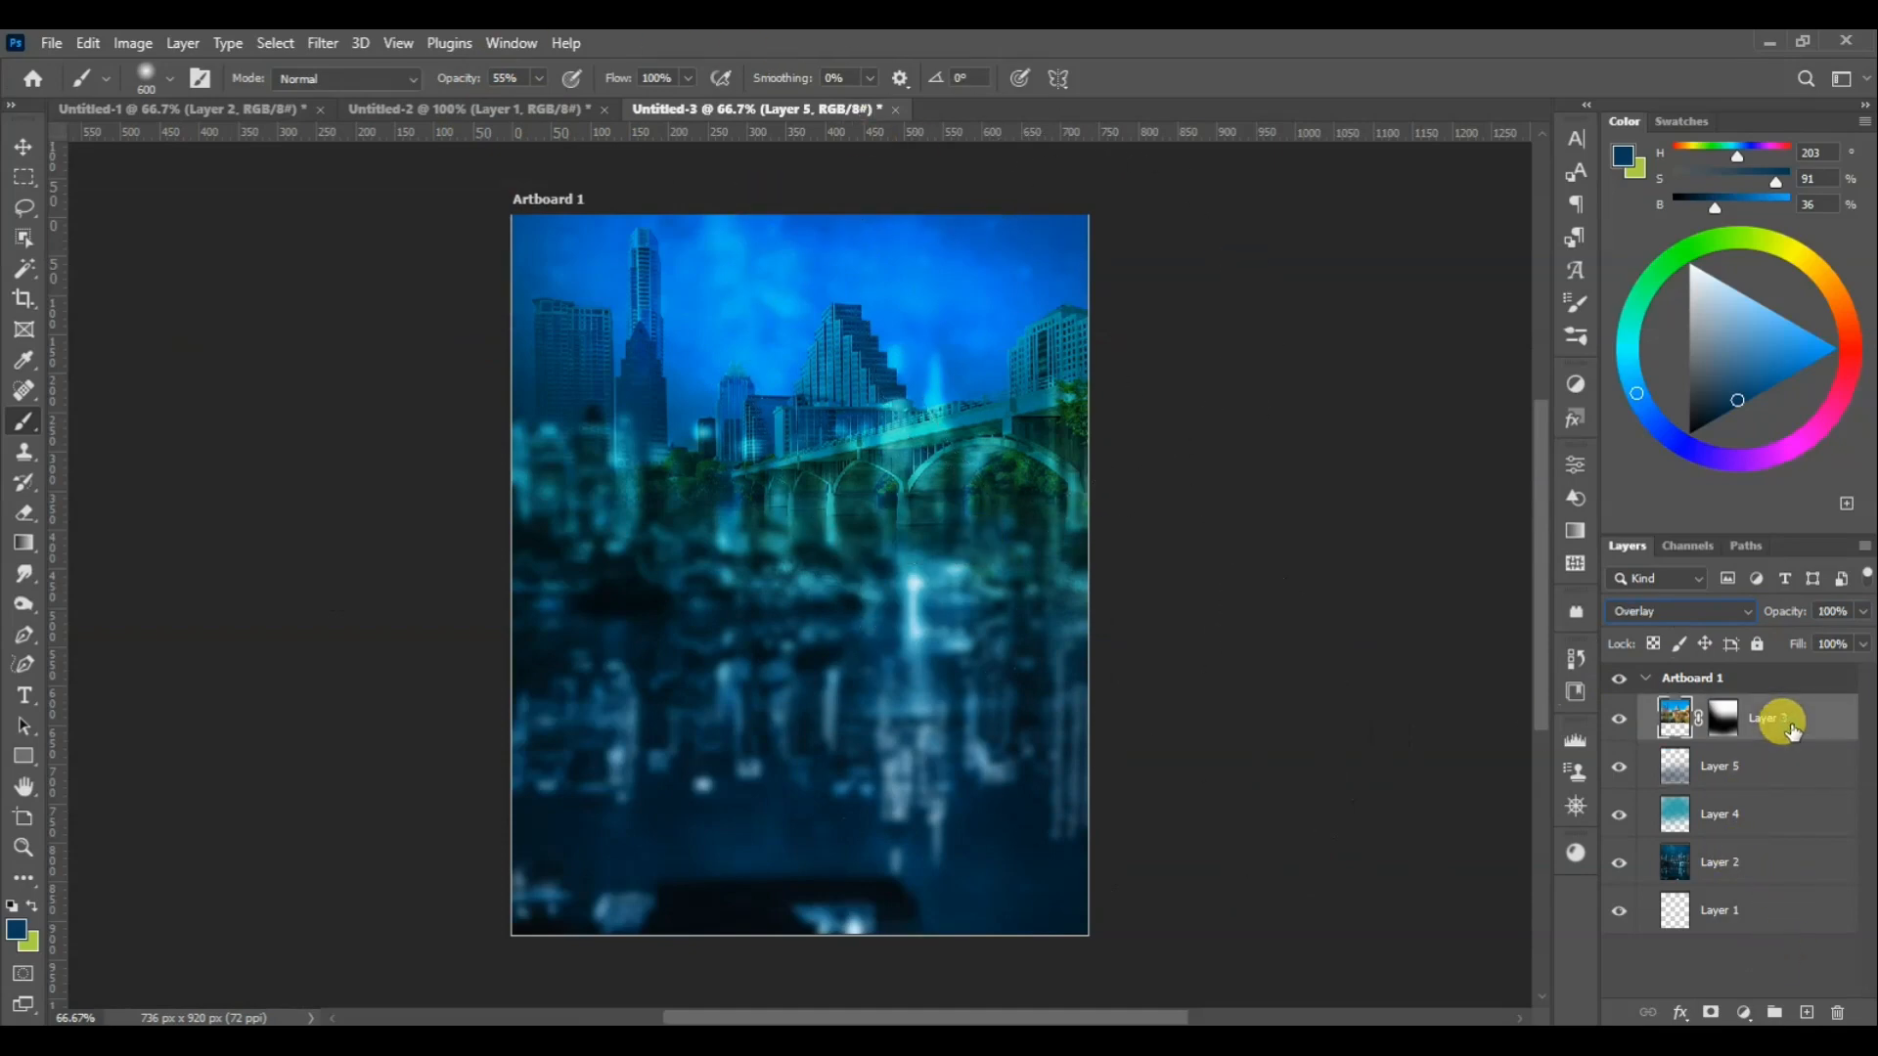
{"action": "left_click", "coordinate": [1744, 1013]}
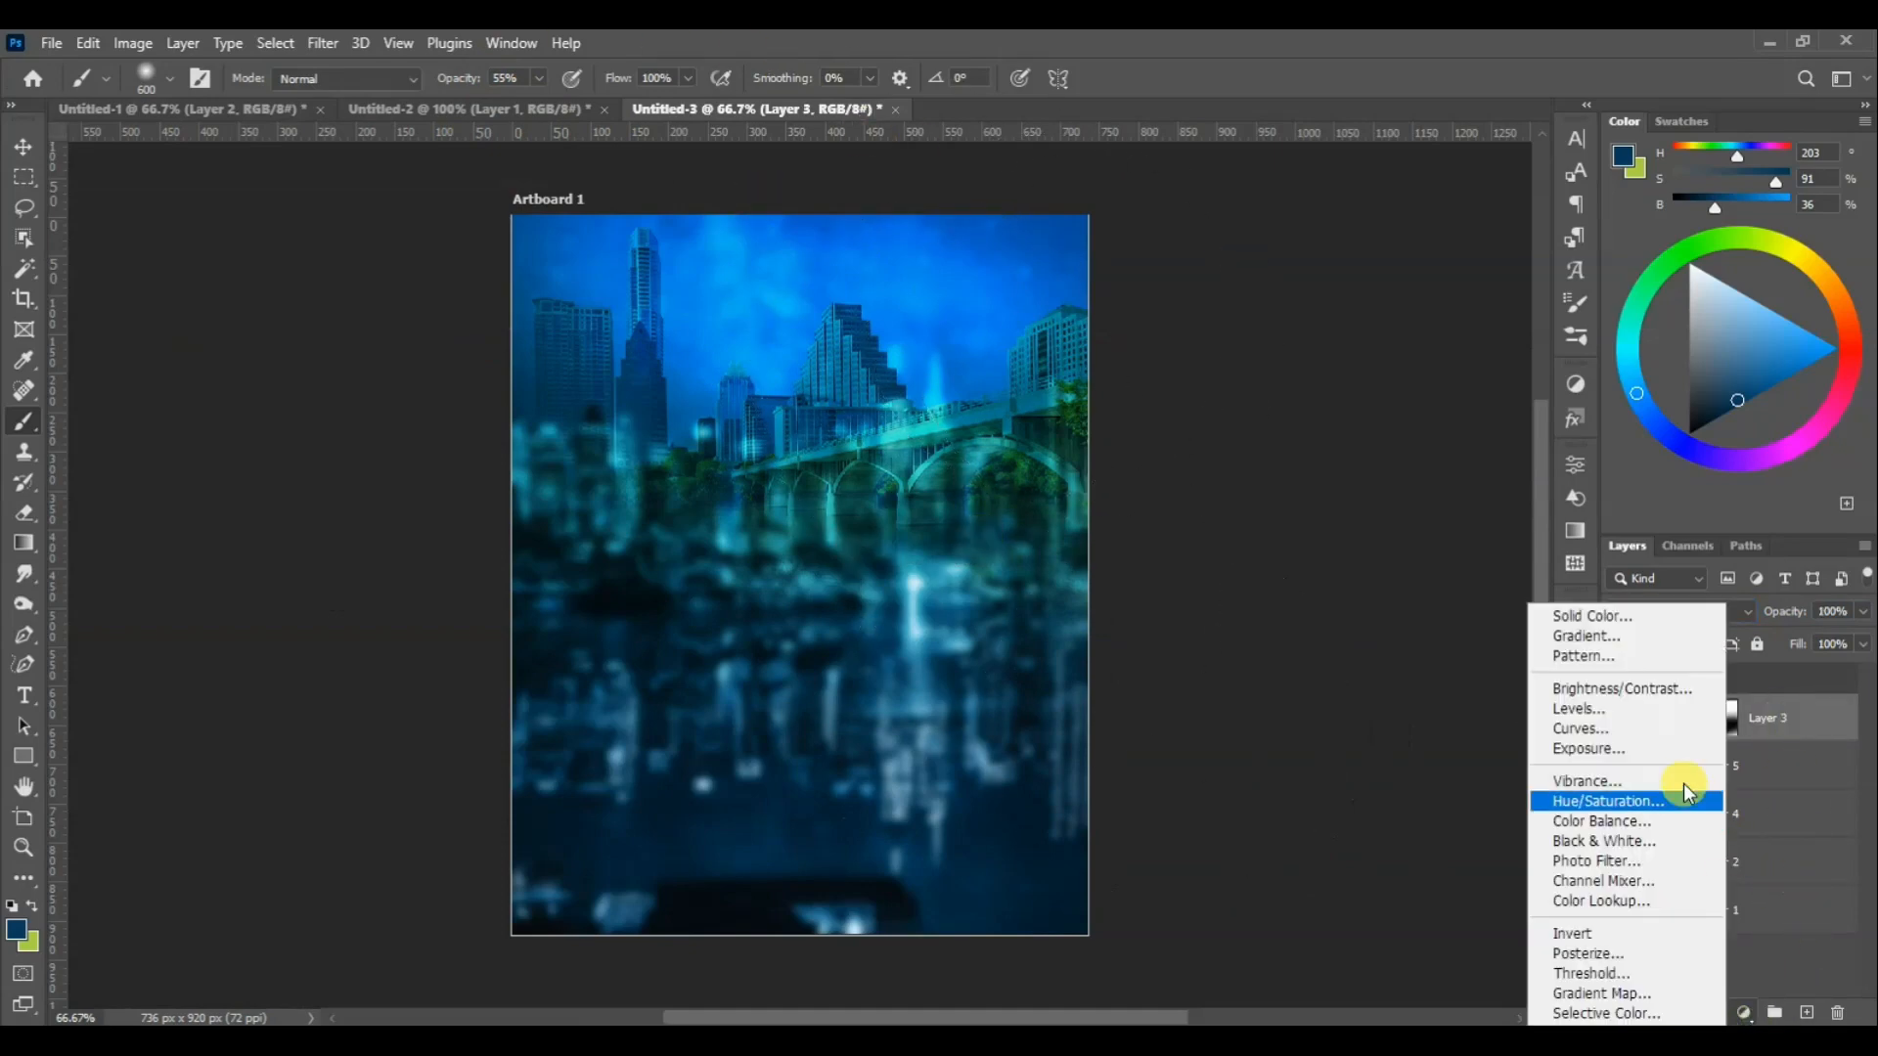
{"action": "left_click", "coordinate": [1600, 635]}
{"action": "left_click", "coordinate": [1466, 338]}
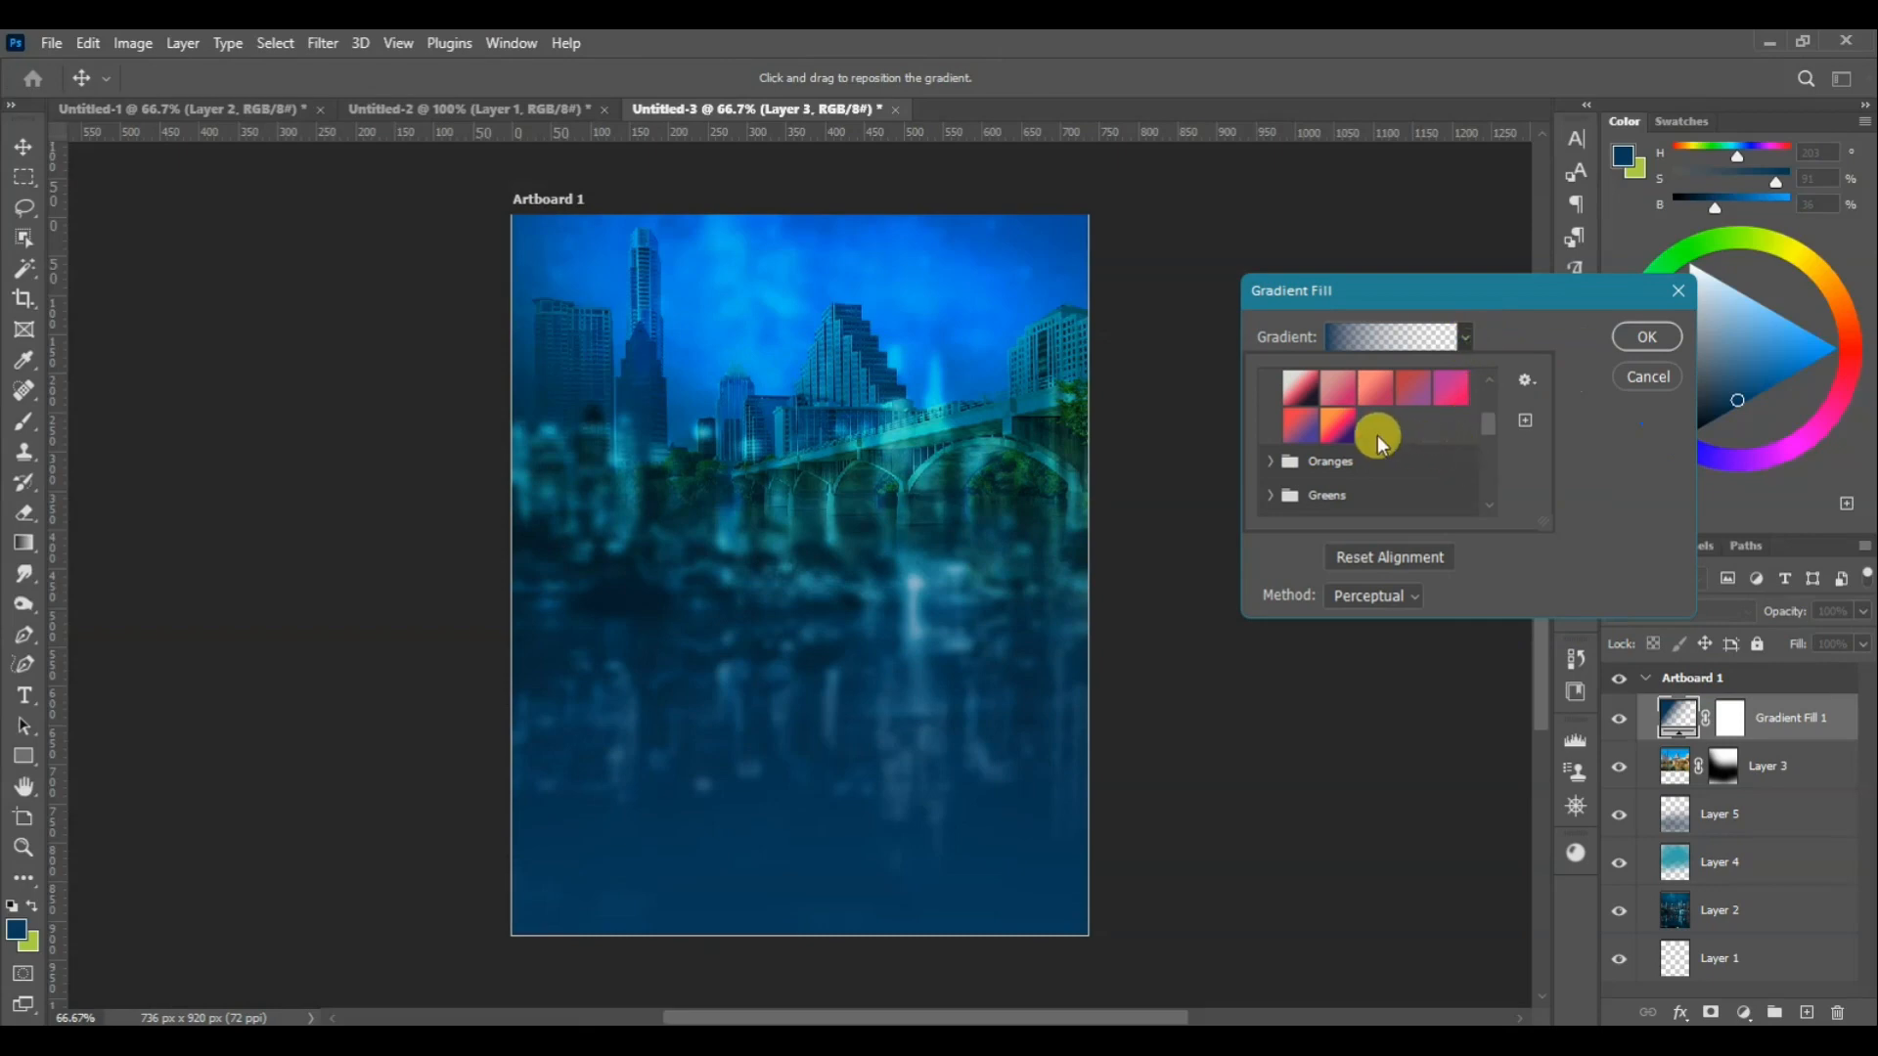
{"action": "left_click", "coordinate": [1318, 430]}
{"action": "left_click", "coordinate": [1628, 340]}
{"action": "left_click", "coordinate": [1646, 338]}
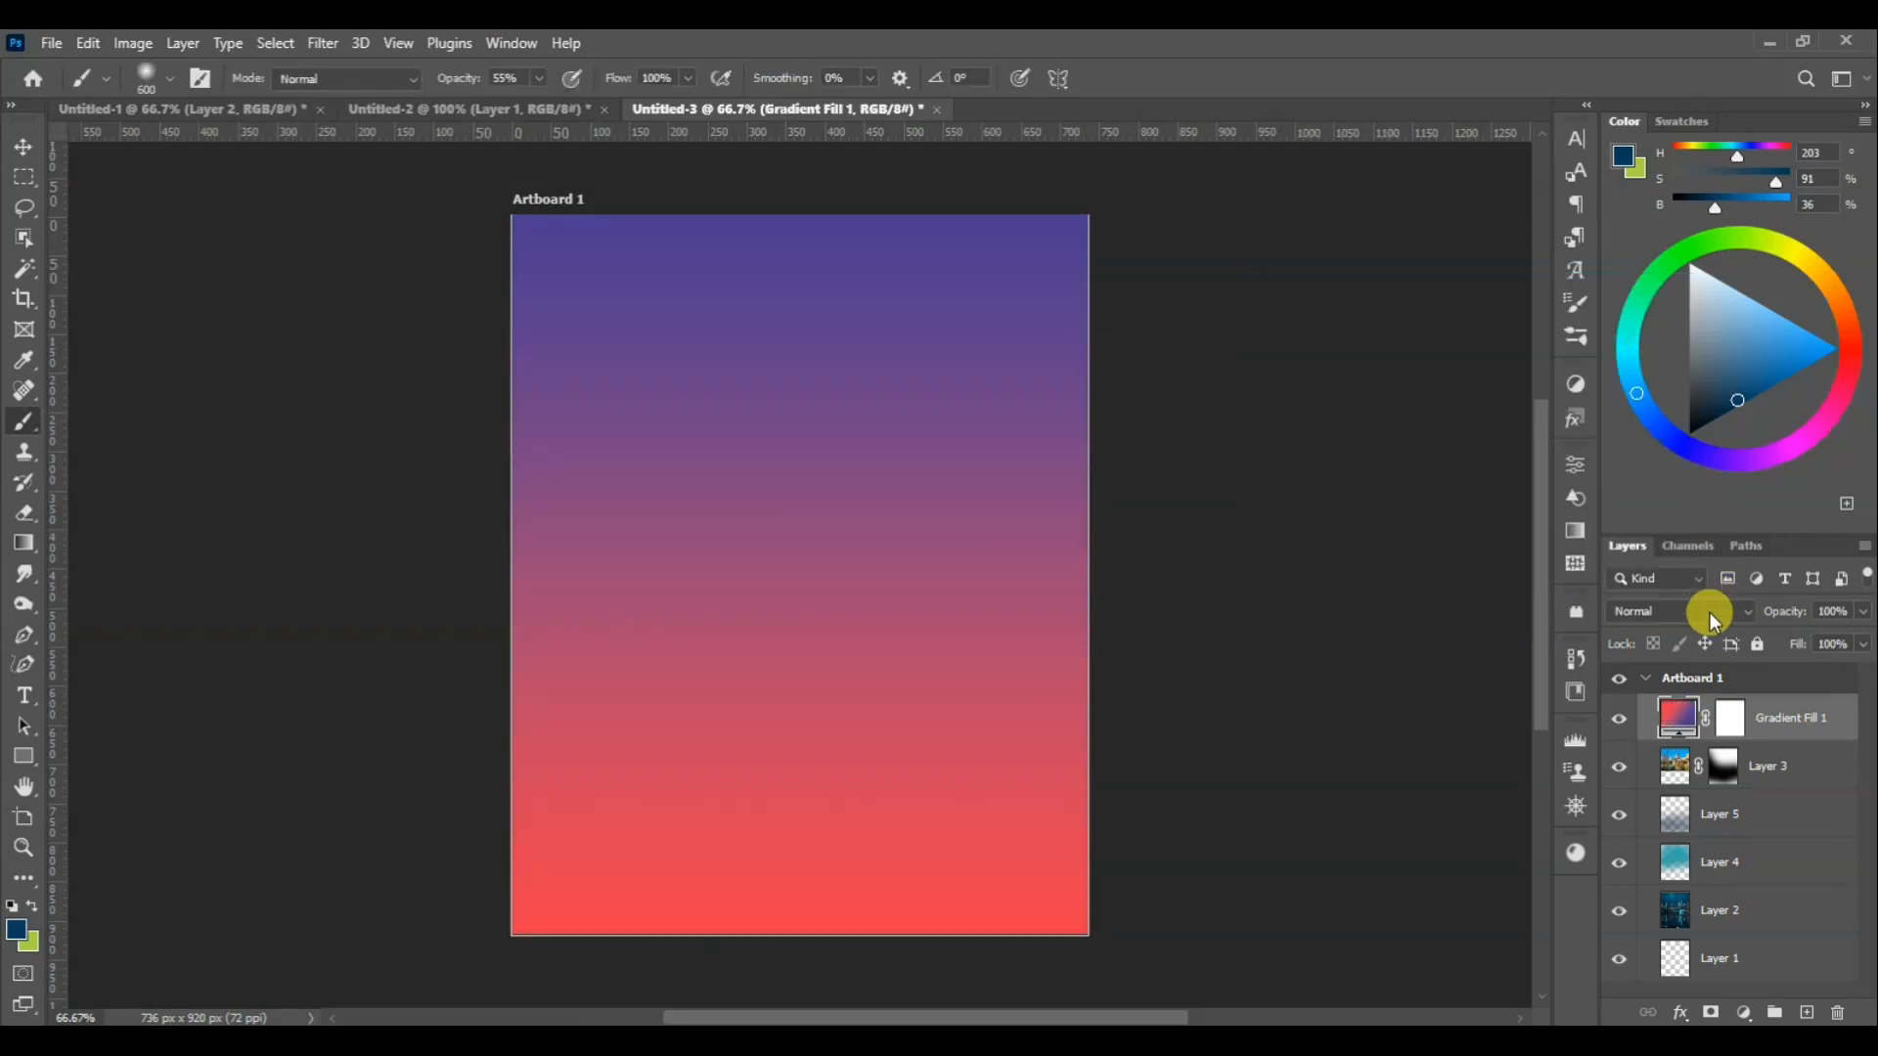
Set the gradient fill layer's blend mode to Hard Light and lower its opacity to about 74%
{"action": "left_click", "coordinate": [1710, 613]}
{"action": "left_click", "coordinate": [1662, 763]}
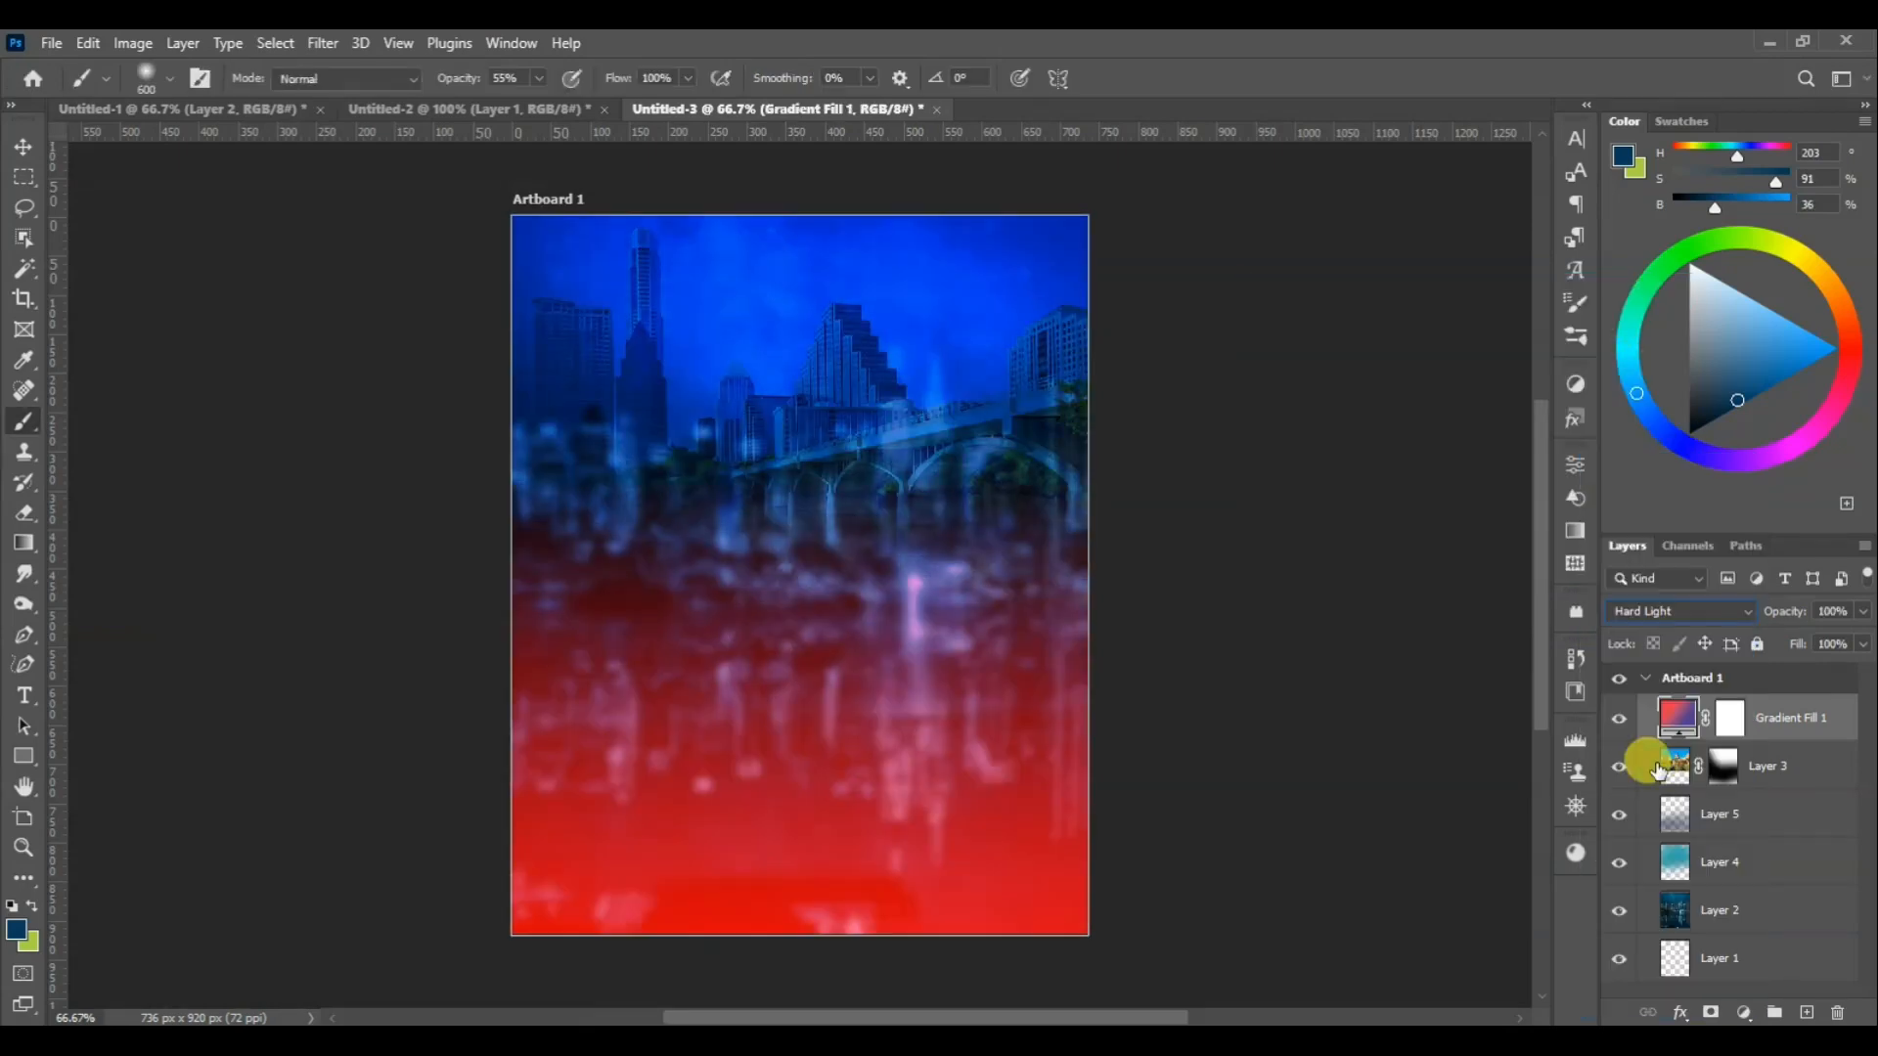
{"action": "left_click", "coordinate": [1704, 611]}
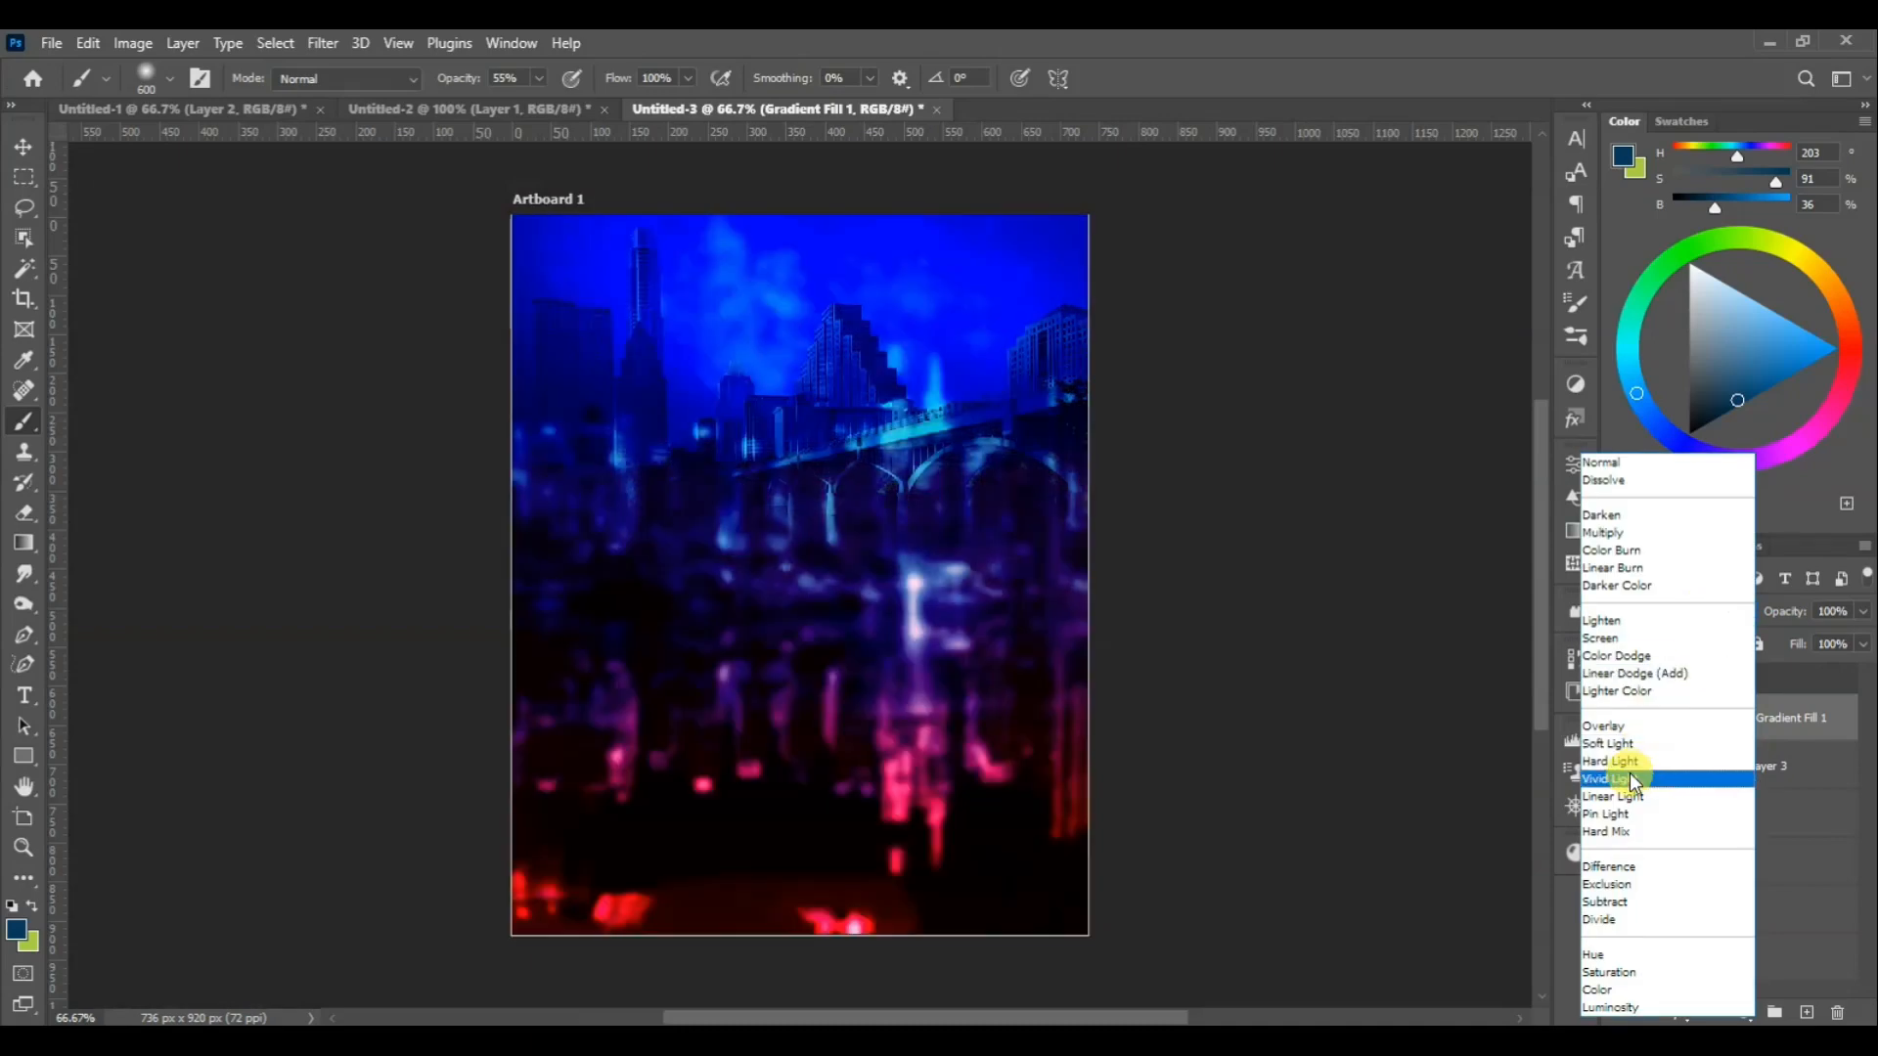
{"action": "left_click", "coordinate": [1648, 759]}
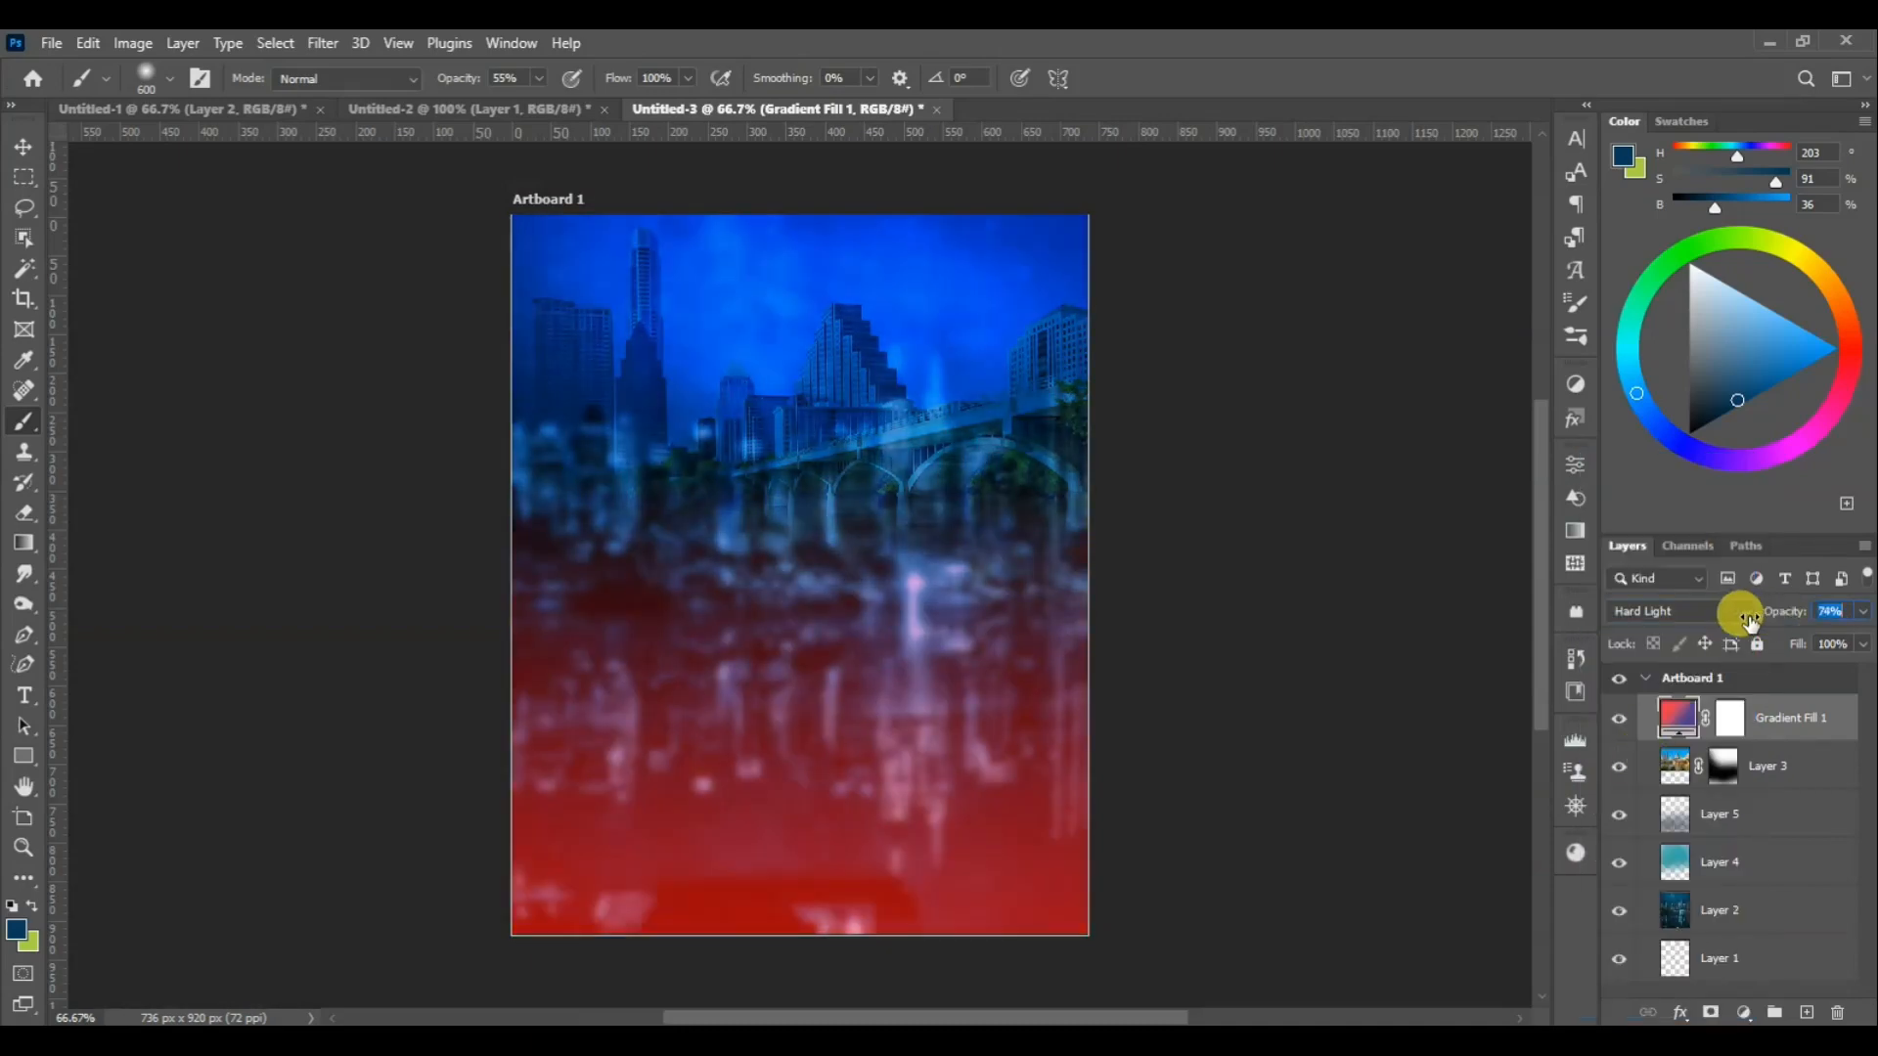
Change the blend mode of the city-and-bridge layer, Layer 3, to Soft Light
{"action": "left_click", "coordinate": [1790, 768]}
{"action": "left_click", "coordinate": [1747, 613]}
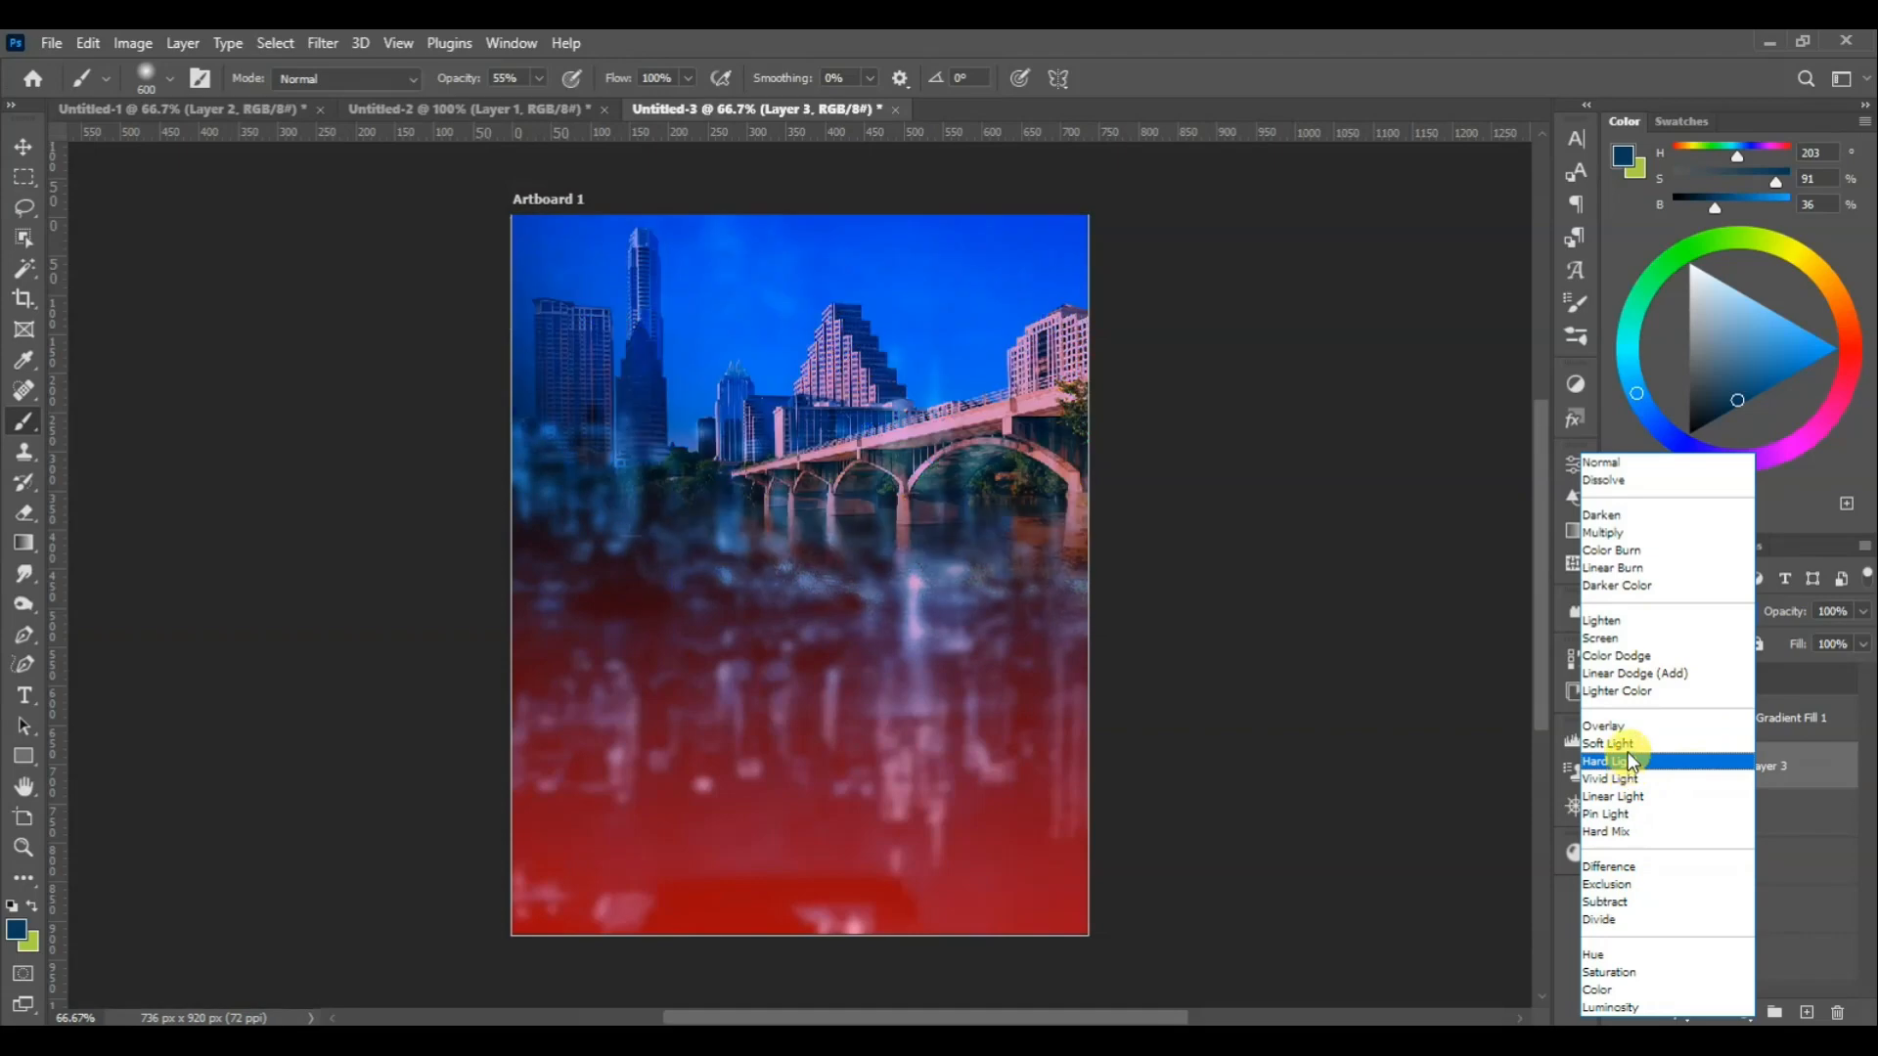
{"action": "left_click", "coordinate": [1624, 745]}
Change the blend mode of the dark blue painted layer, Layer 5, to Vivid Light
{"action": "left_click", "coordinate": [1705, 813]}
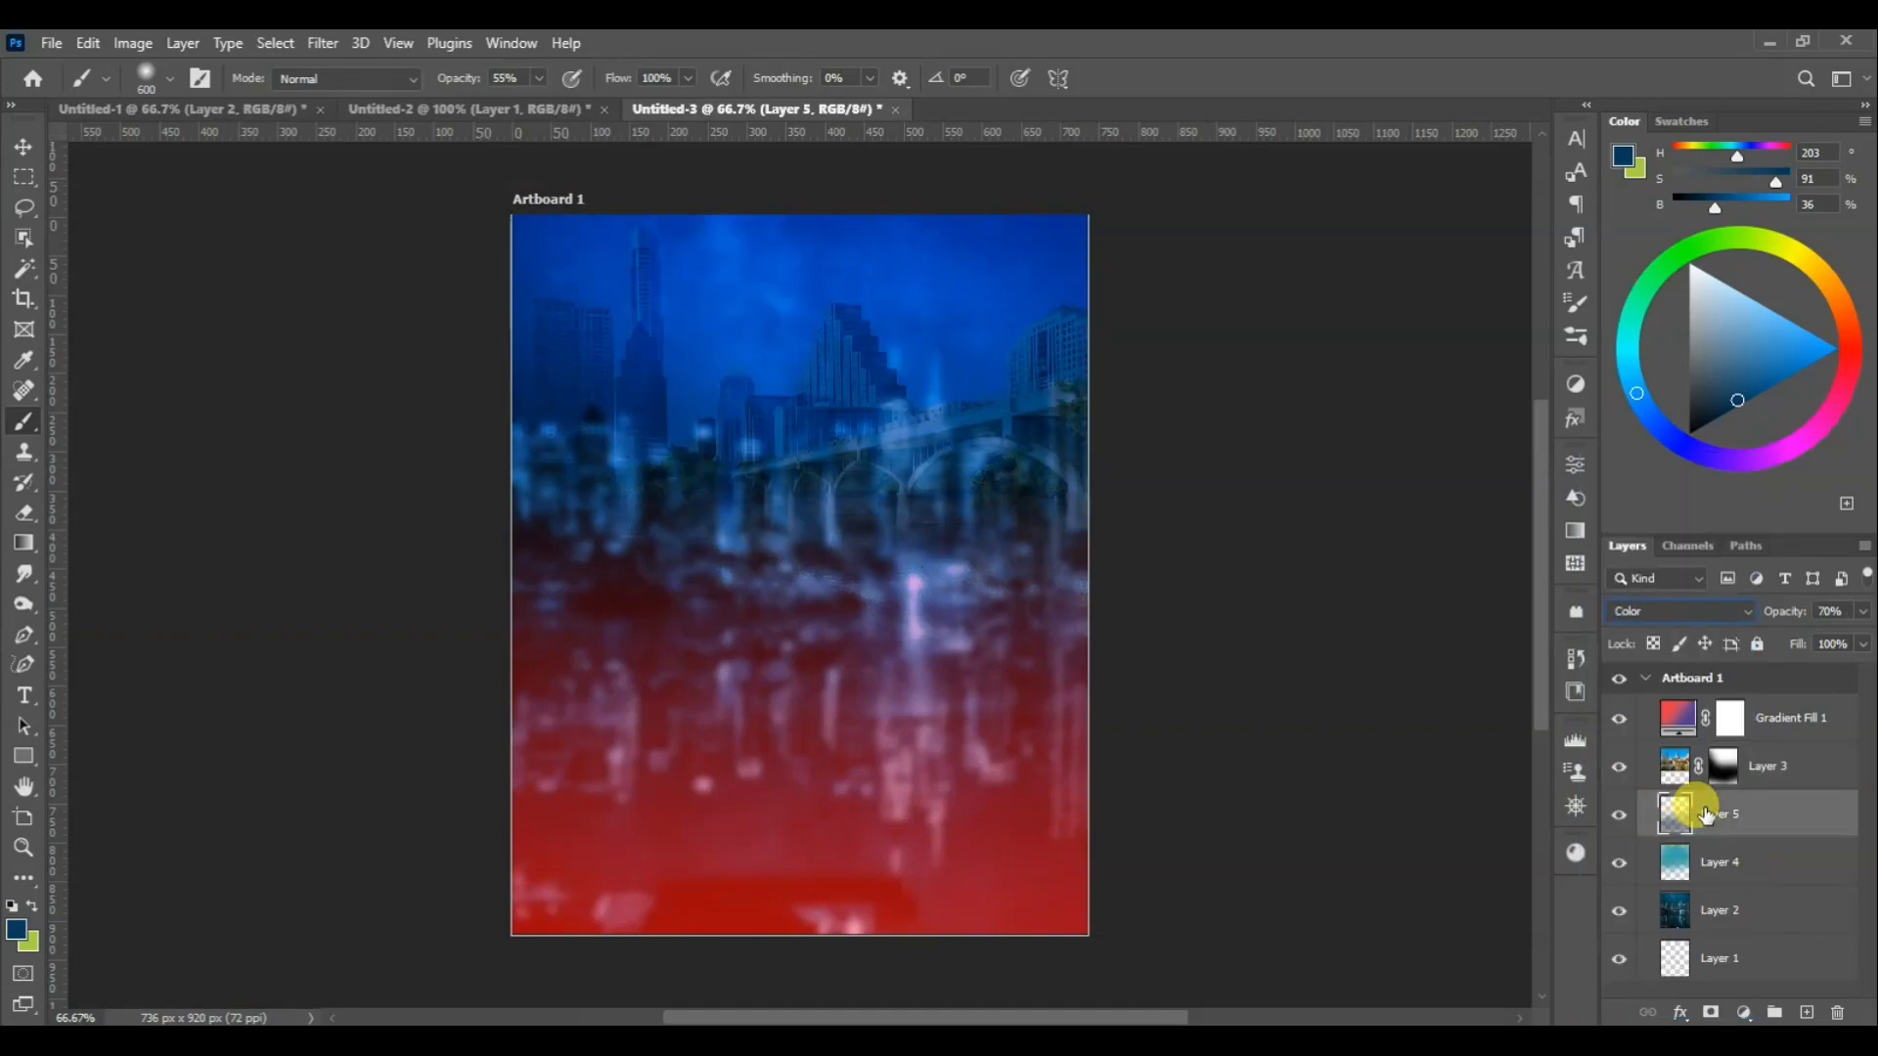
{"action": "left_click", "coordinate": [1721, 611]}
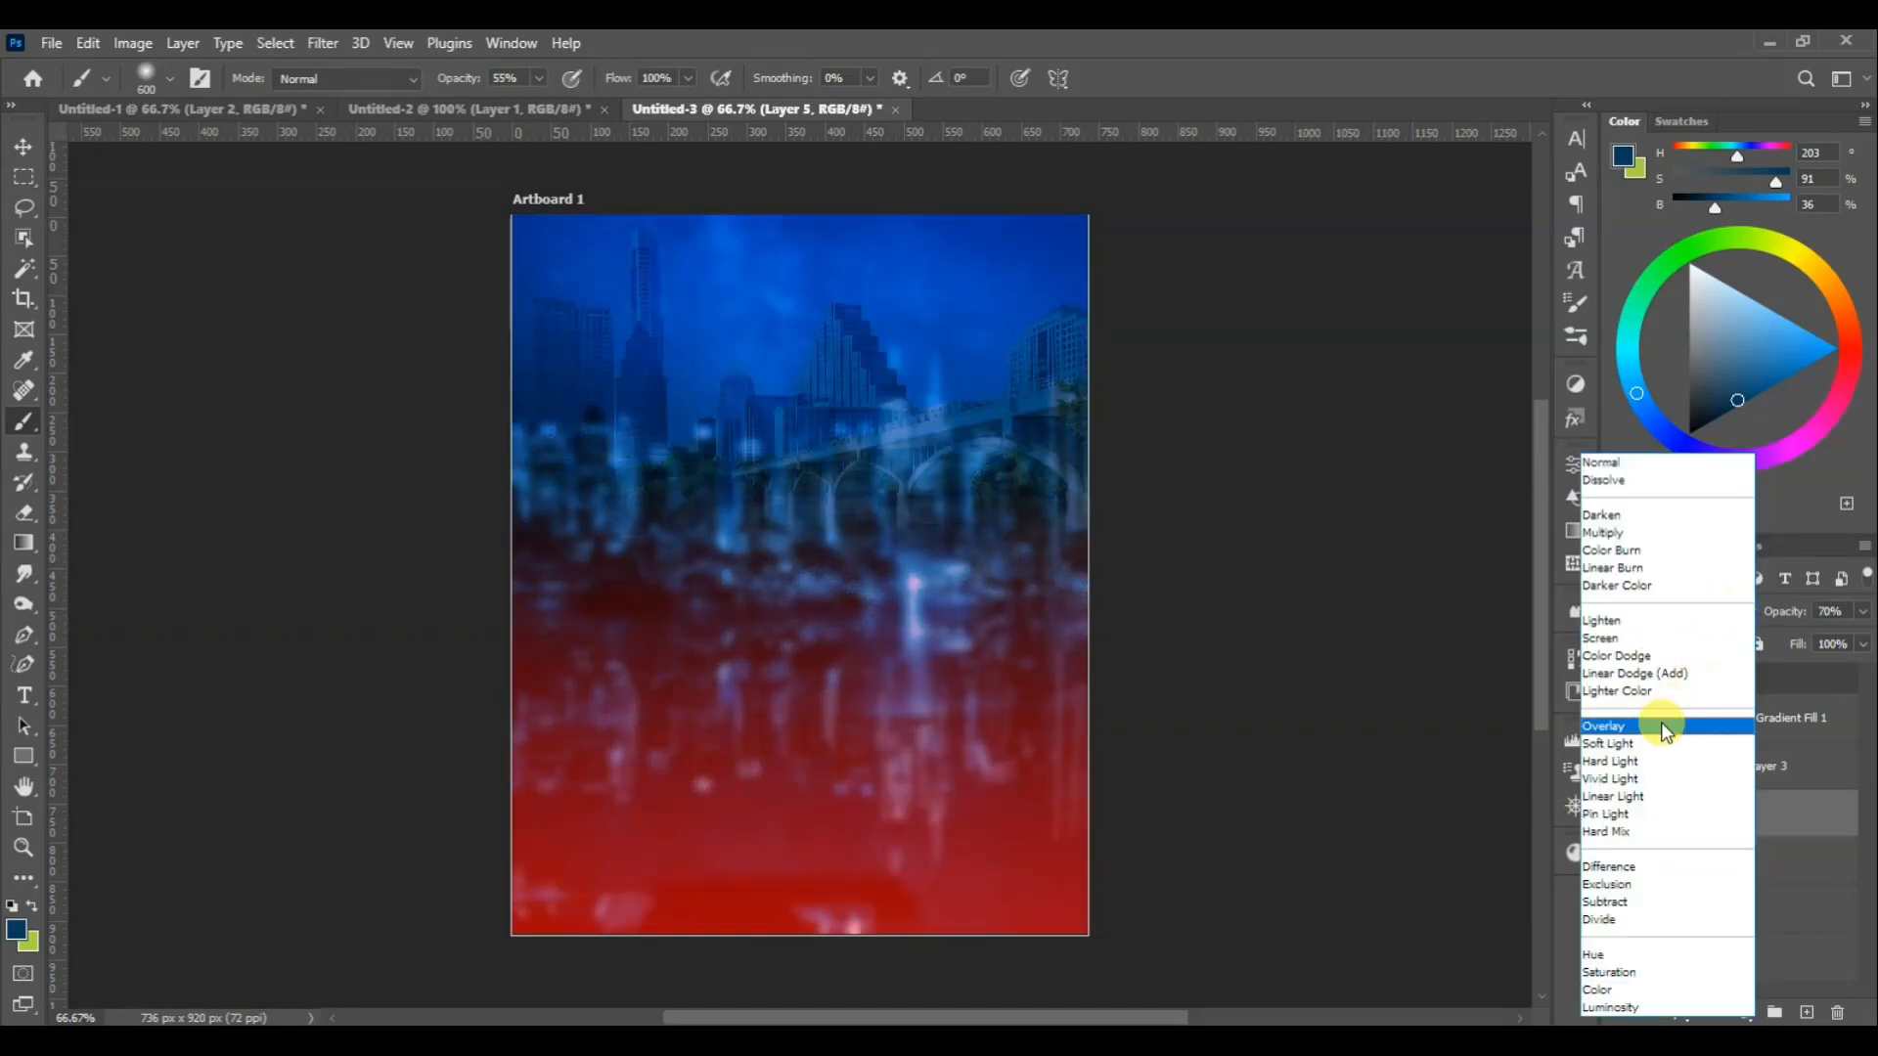
{"action": "left_click", "coordinate": [1641, 785]}
Change the blend mode of the teal painted layer, Layer 4, to Color
{"action": "left_click", "coordinate": [1697, 863]}
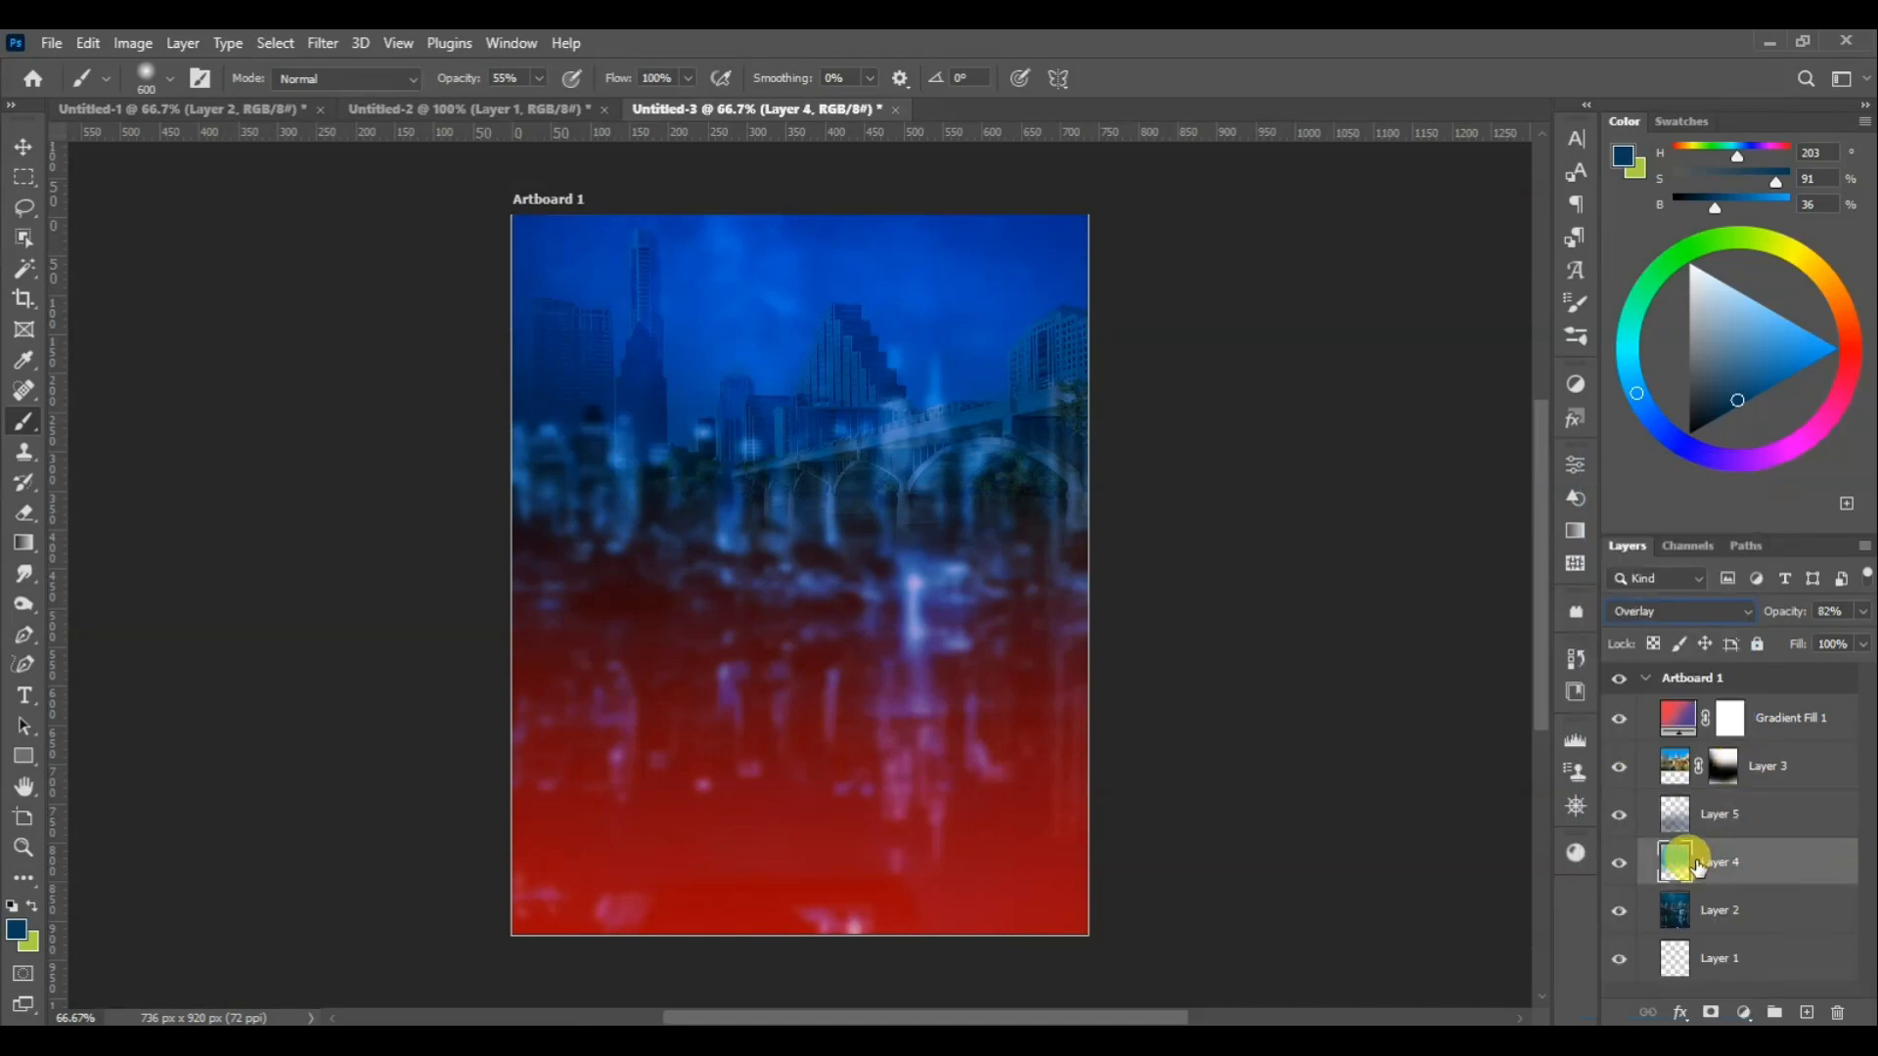
{"action": "left_click", "coordinate": [1734, 606]}
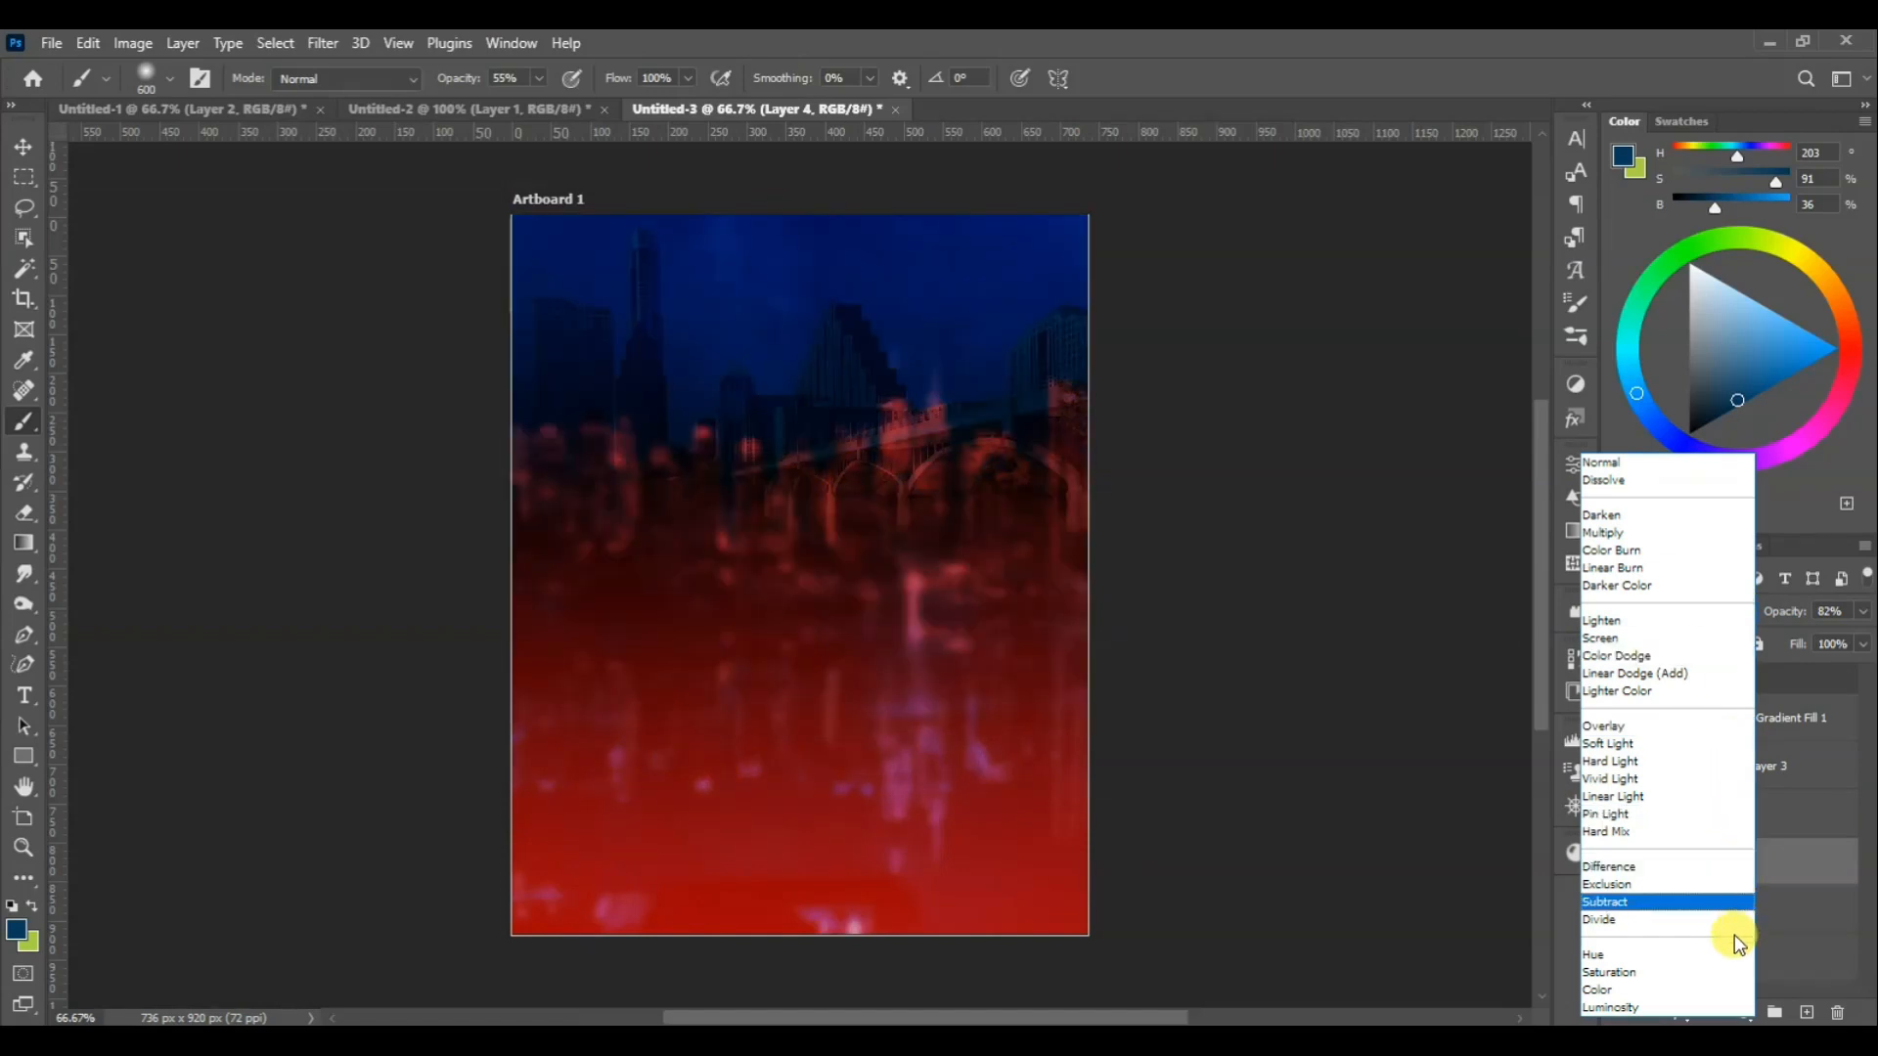
{"action": "left_click", "coordinate": [1729, 990]}
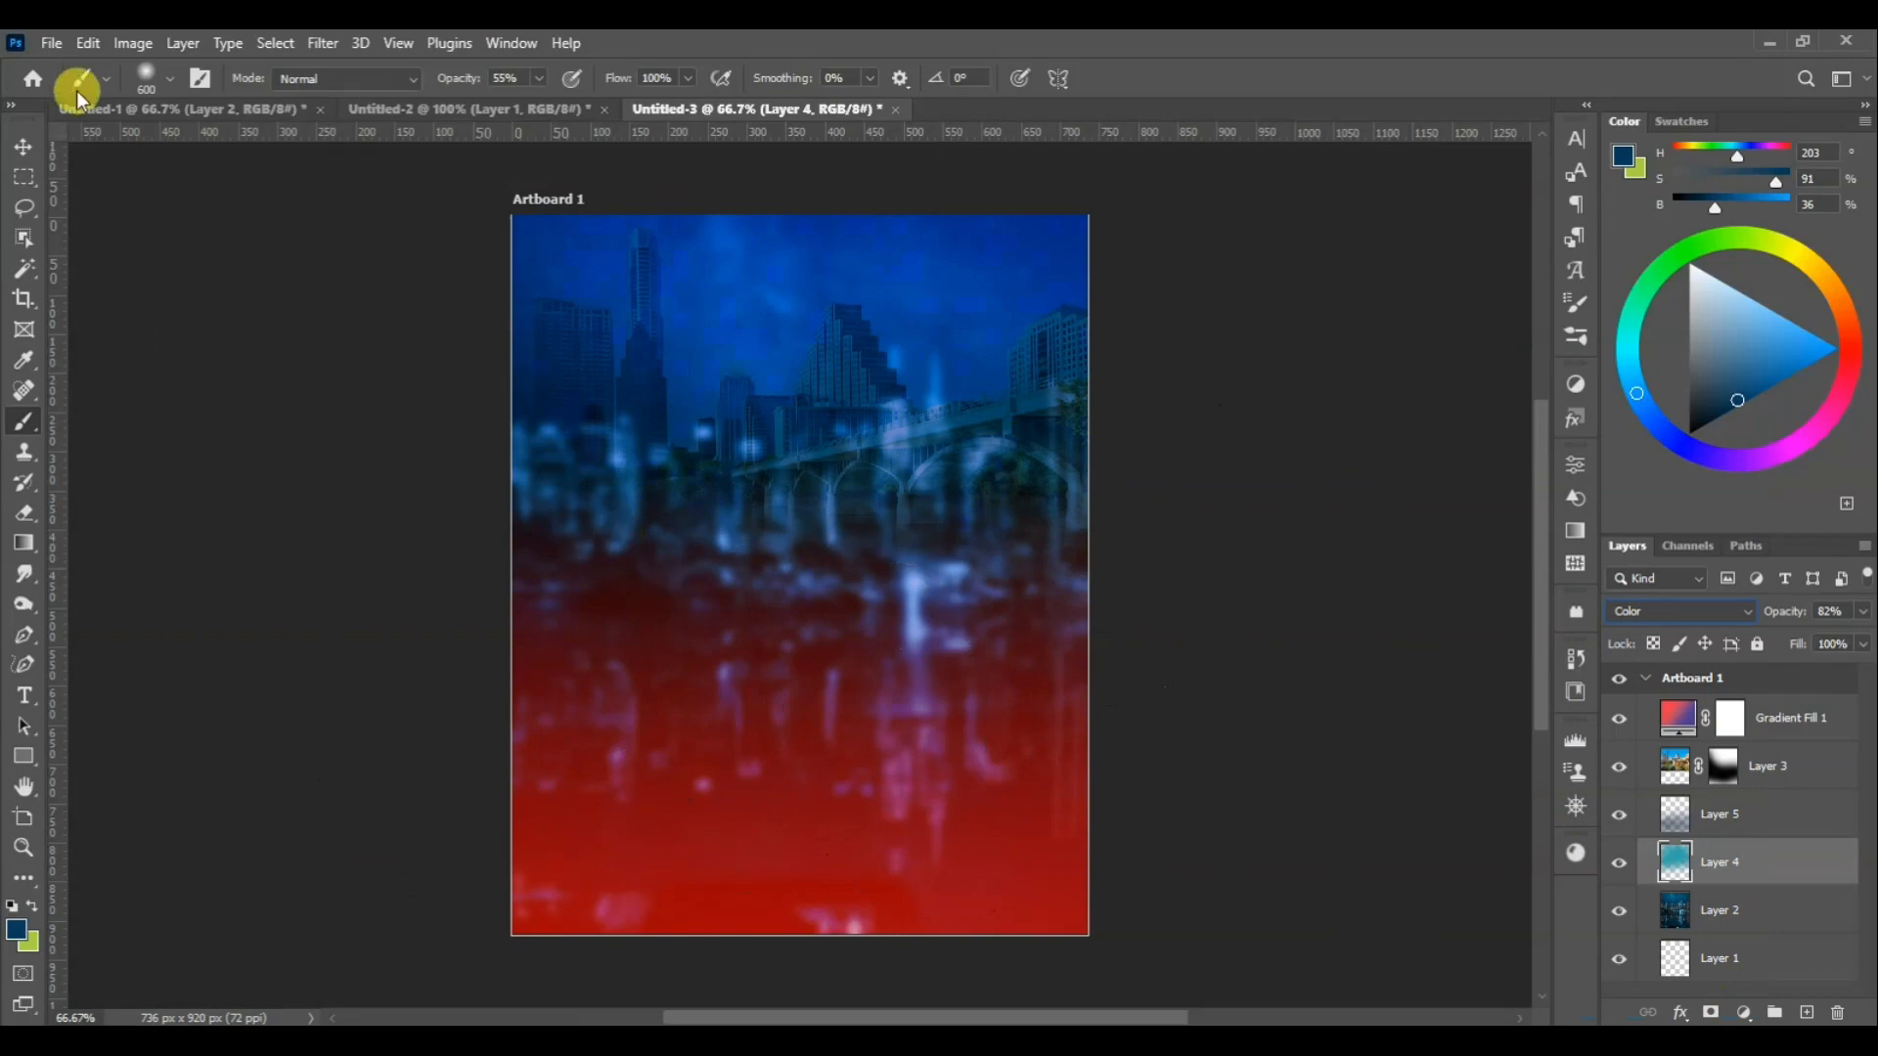
{"action": "left_click", "coordinate": [22, 147]}
{"action": "scroll", "coordinate": [777, 442], "scroll_direction": "up", "scroll_amount": 2}
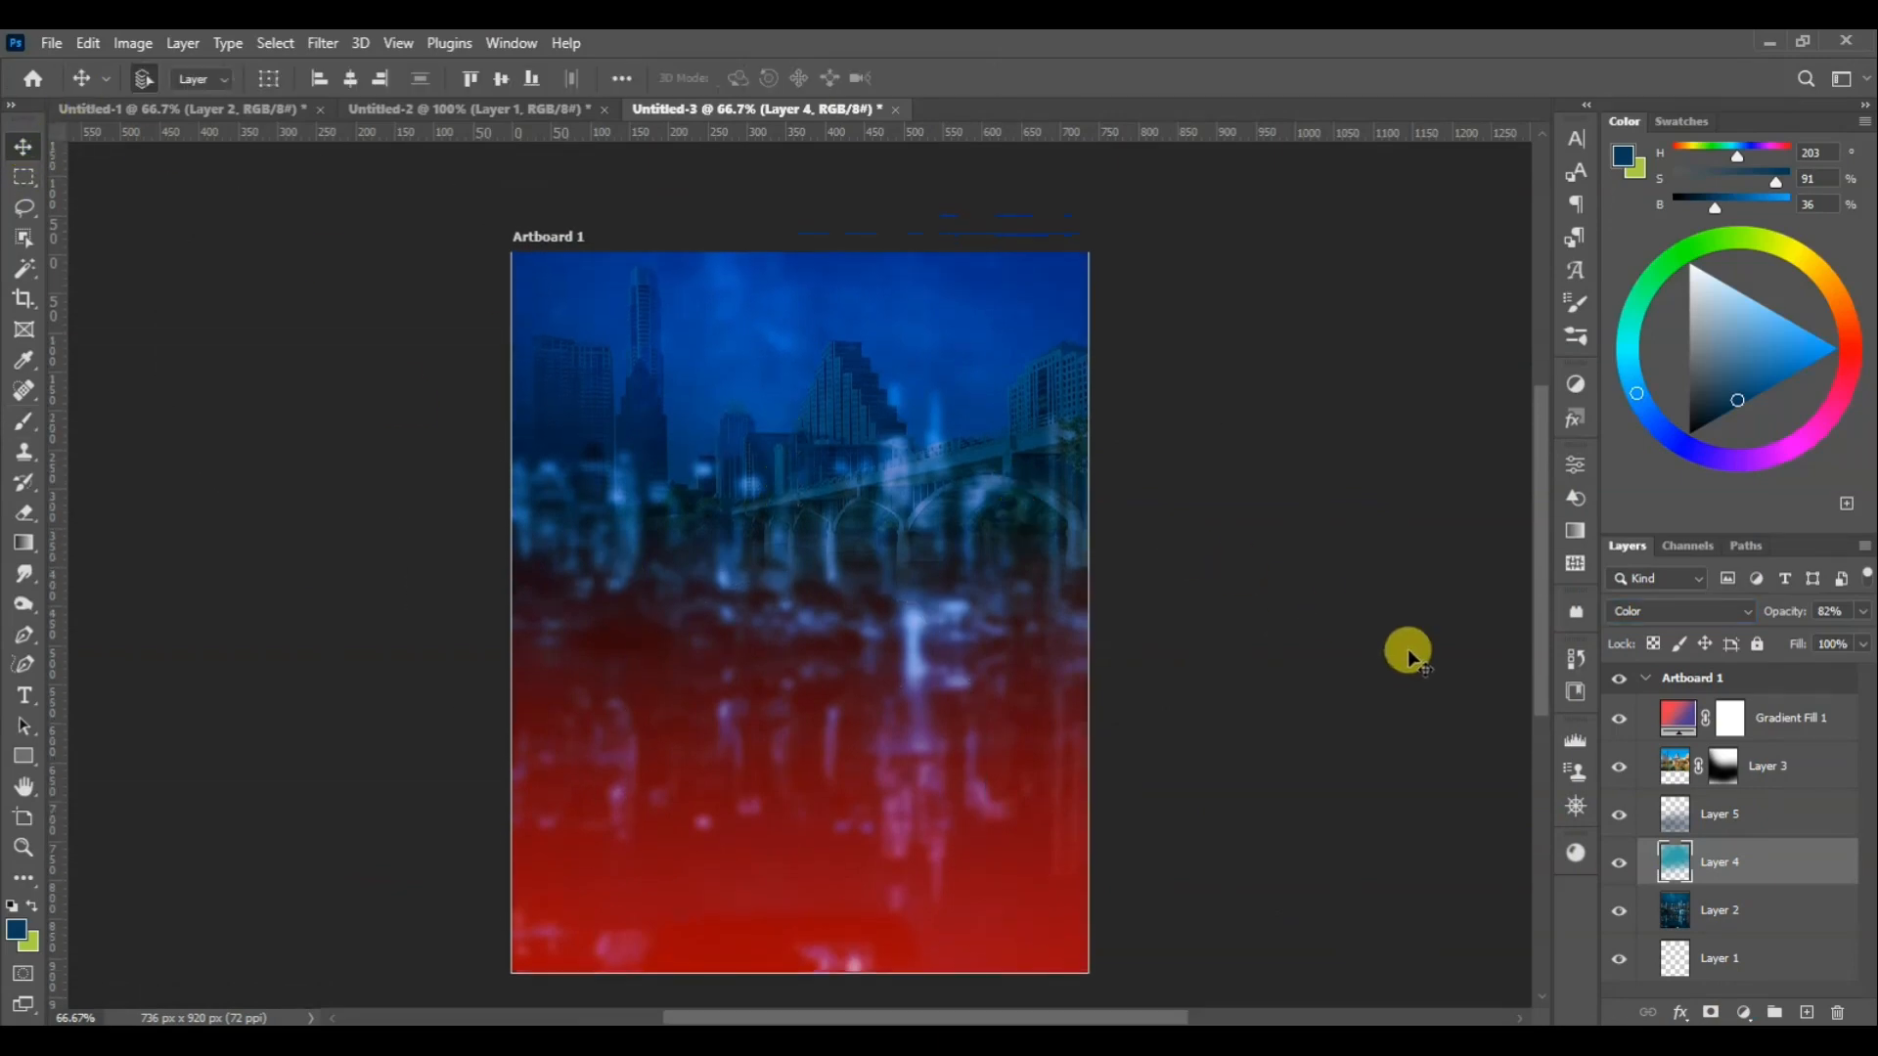
{"action": "left_click", "coordinate": [543, 109]}
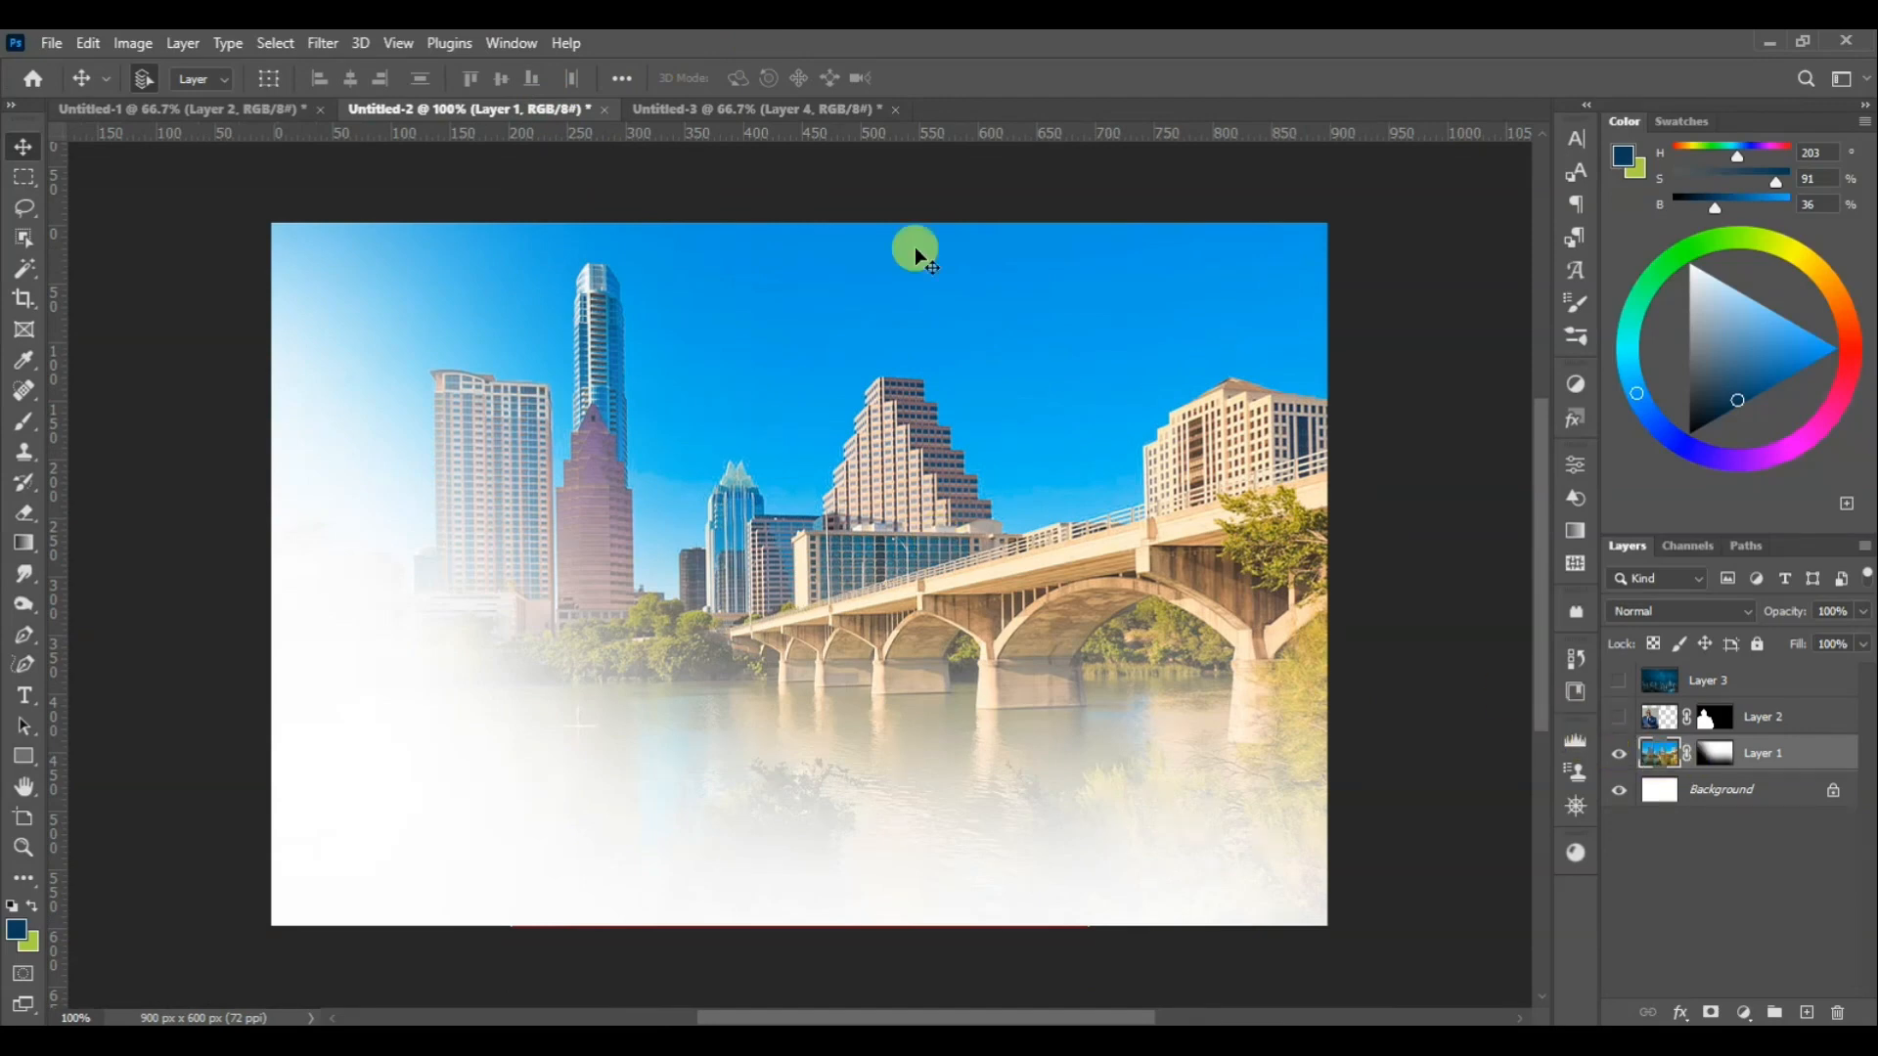
{"action": "left_click", "coordinate": [693, 110]}
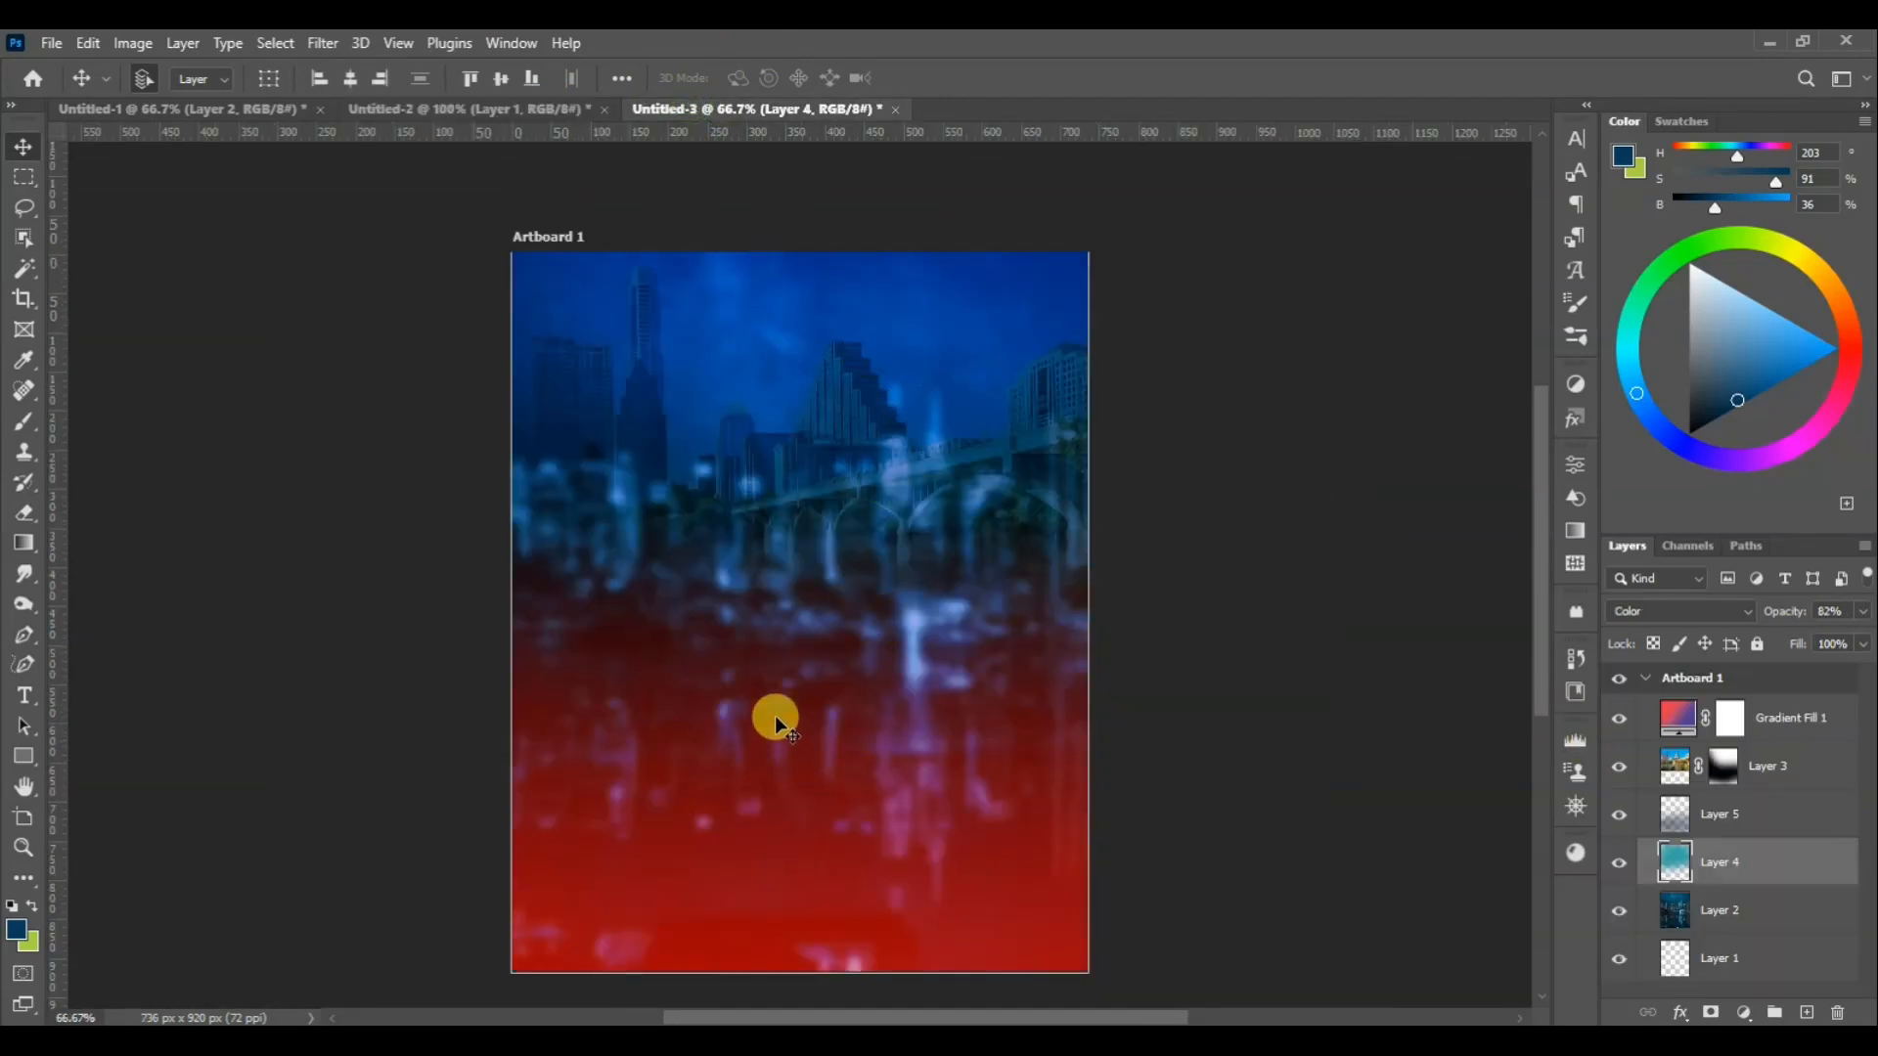
Add the text "a Prophet" to the flyer's lower half in 99 pt Bestlife Regular
{"action": "key", "text": "t"}
{"action": "left_click", "coordinate": [765, 653]}
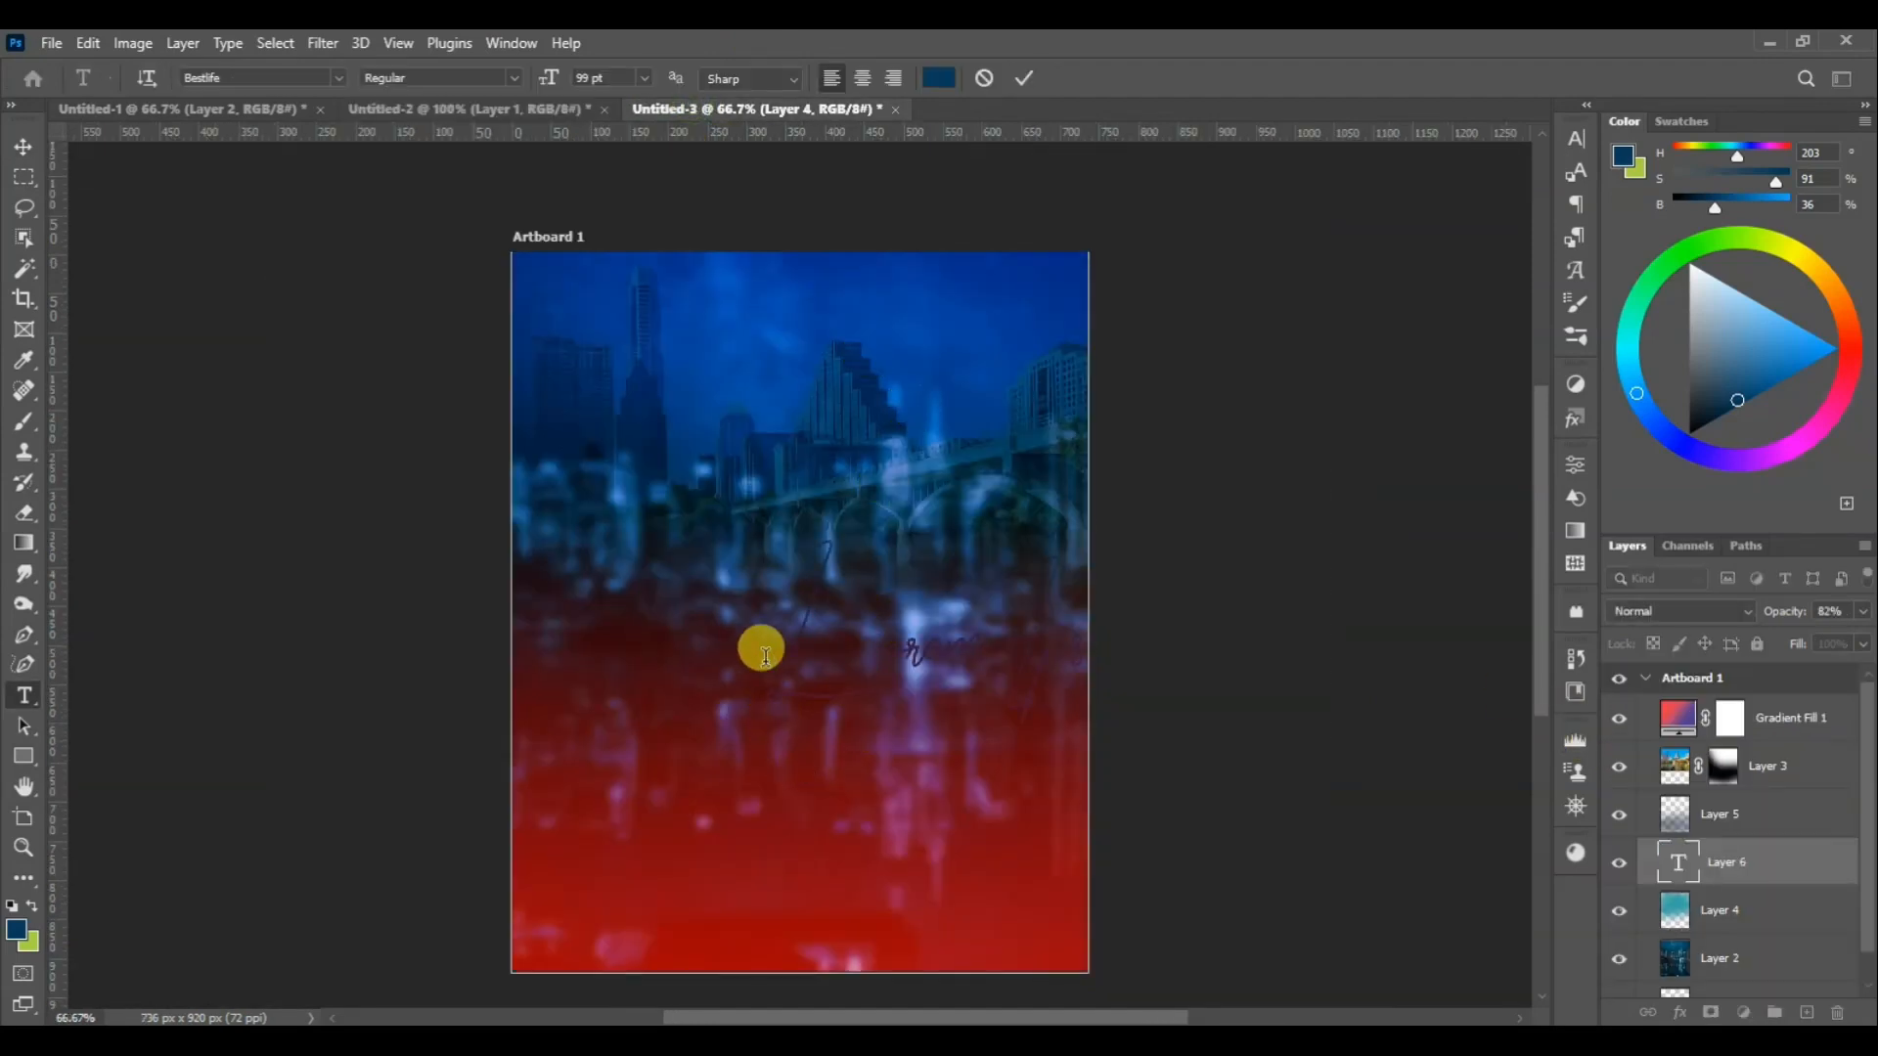
{"action": "key", "text": "BackSpace"}
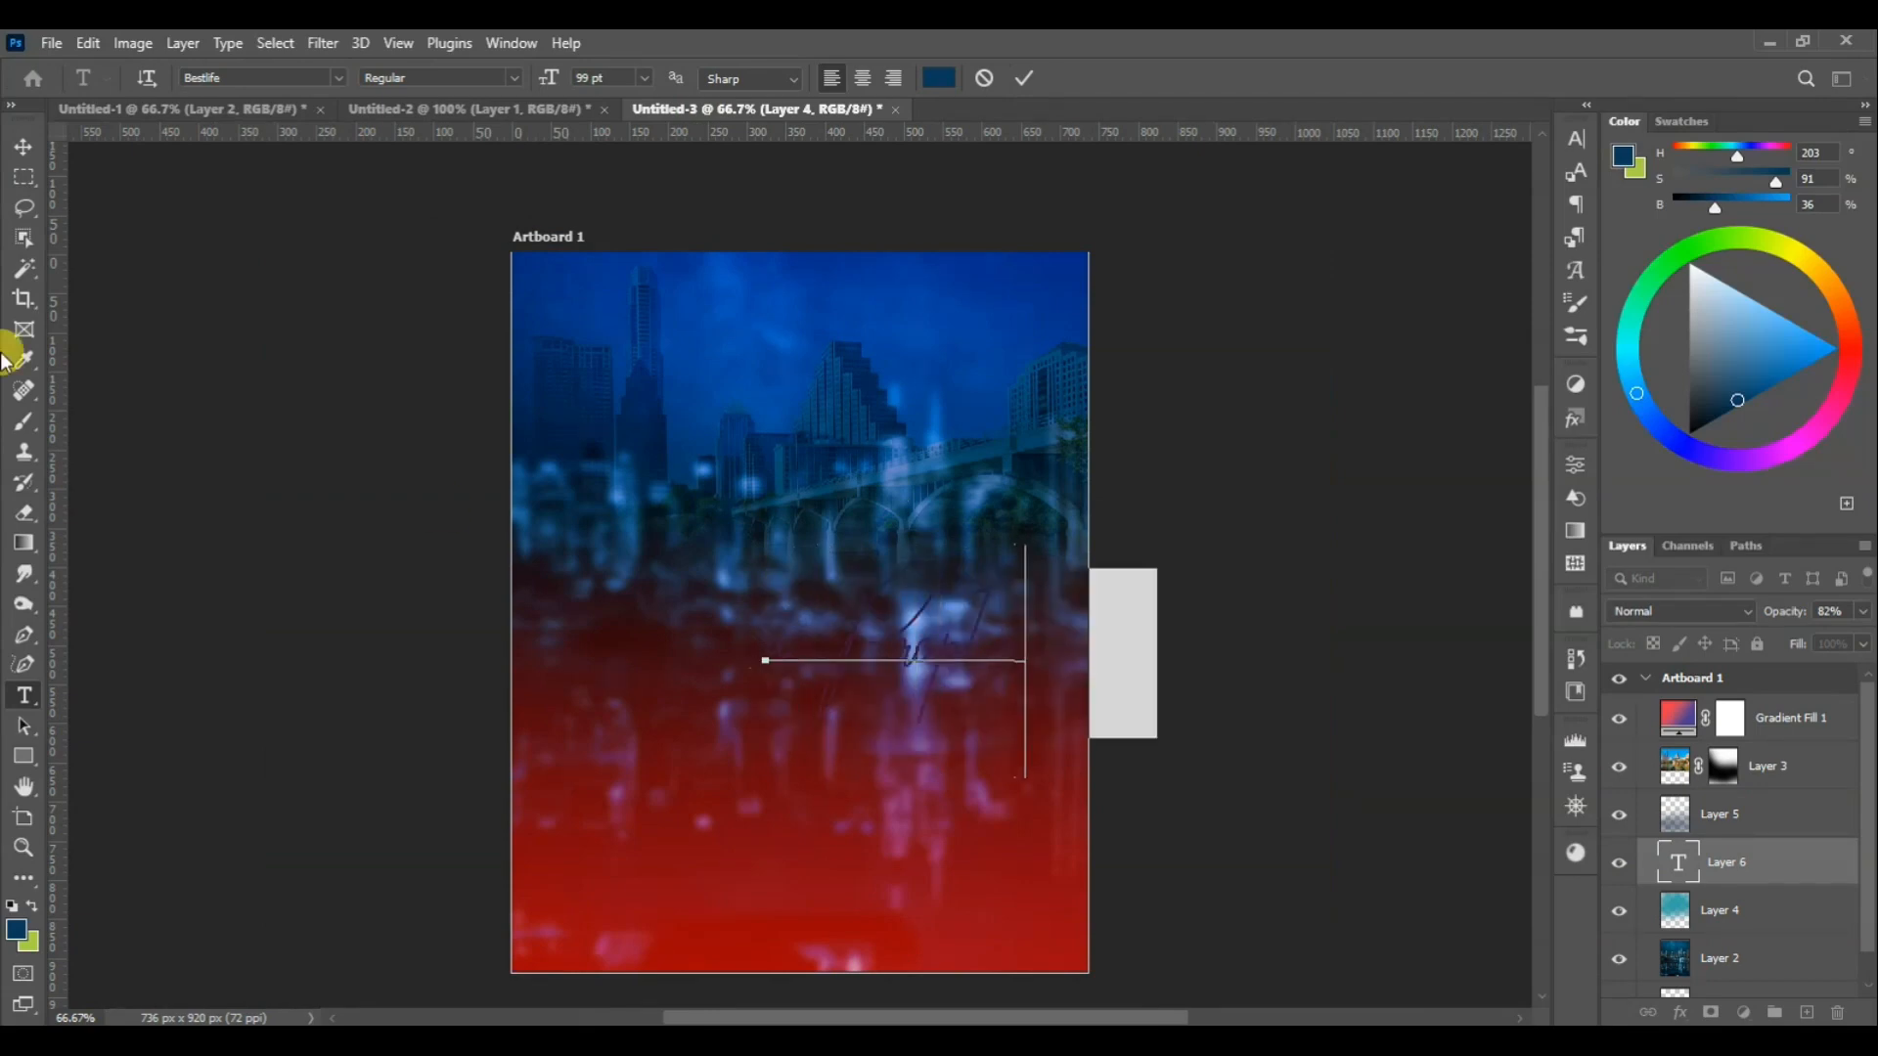
{"action": "left_click", "coordinate": [21, 147]}
Color the "a Prophet" text #f0f5f8 and bring its layer to the top, shifting the text slightly
{"action": "left_click", "coordinate": [1577, 136]}
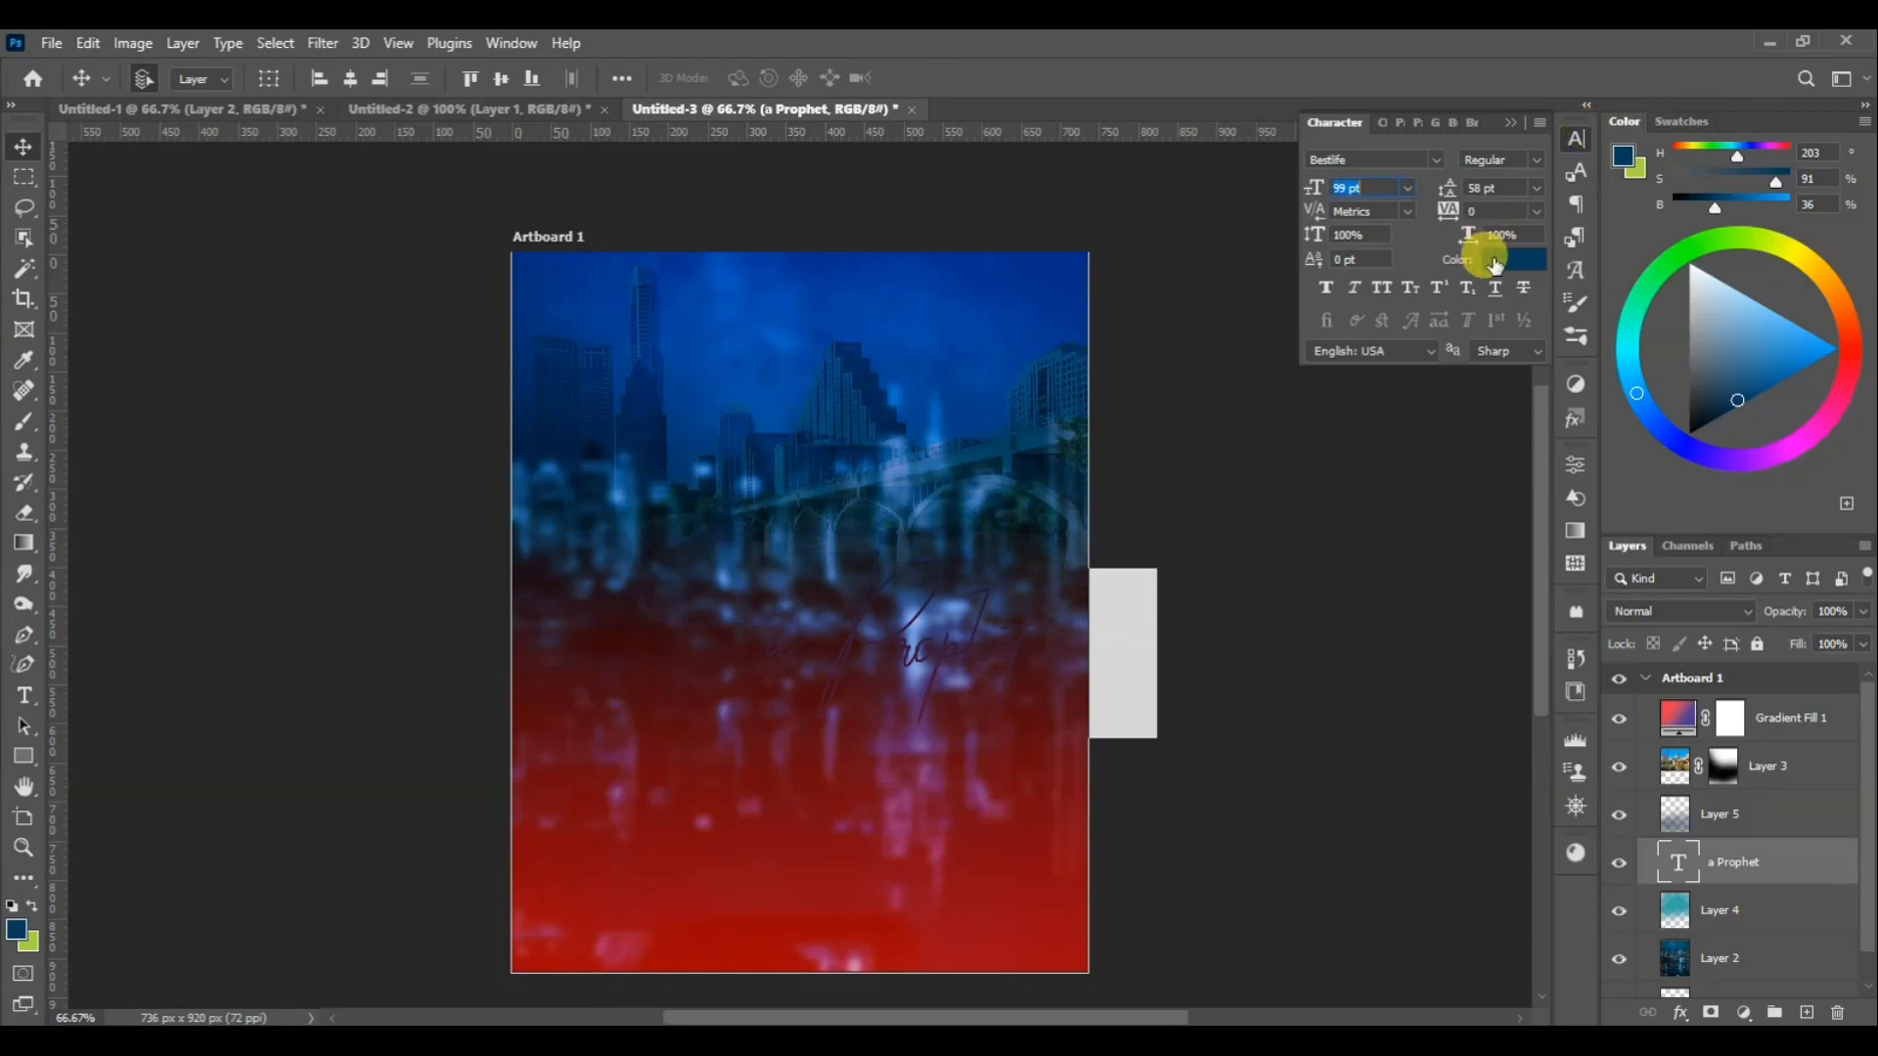
{"action": "left_click", "coordinate": [1497, 257]}
{"action": "left_click", "coordinate": [1127, 617]}
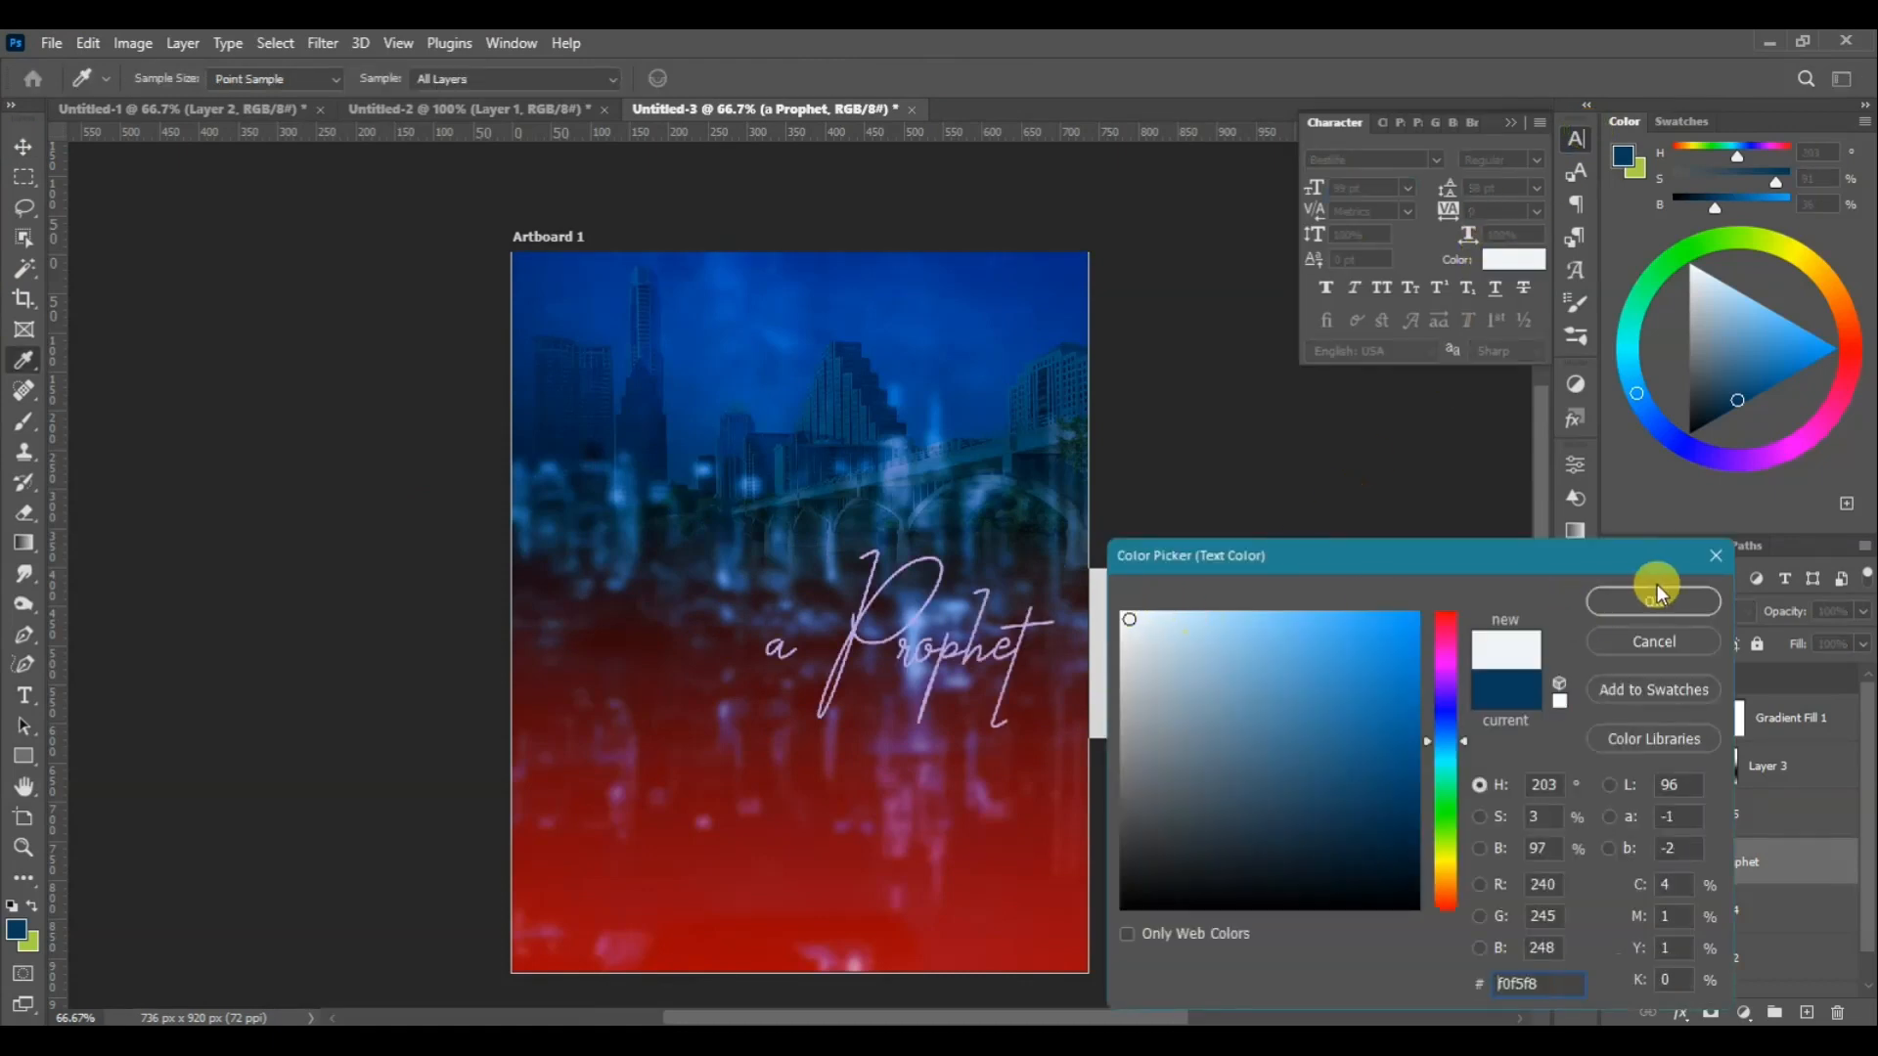
{"action": "left_click", "coordinate": [1657, 592]}
{"action": "key", "text": "ctrl+shift+bracketright"}
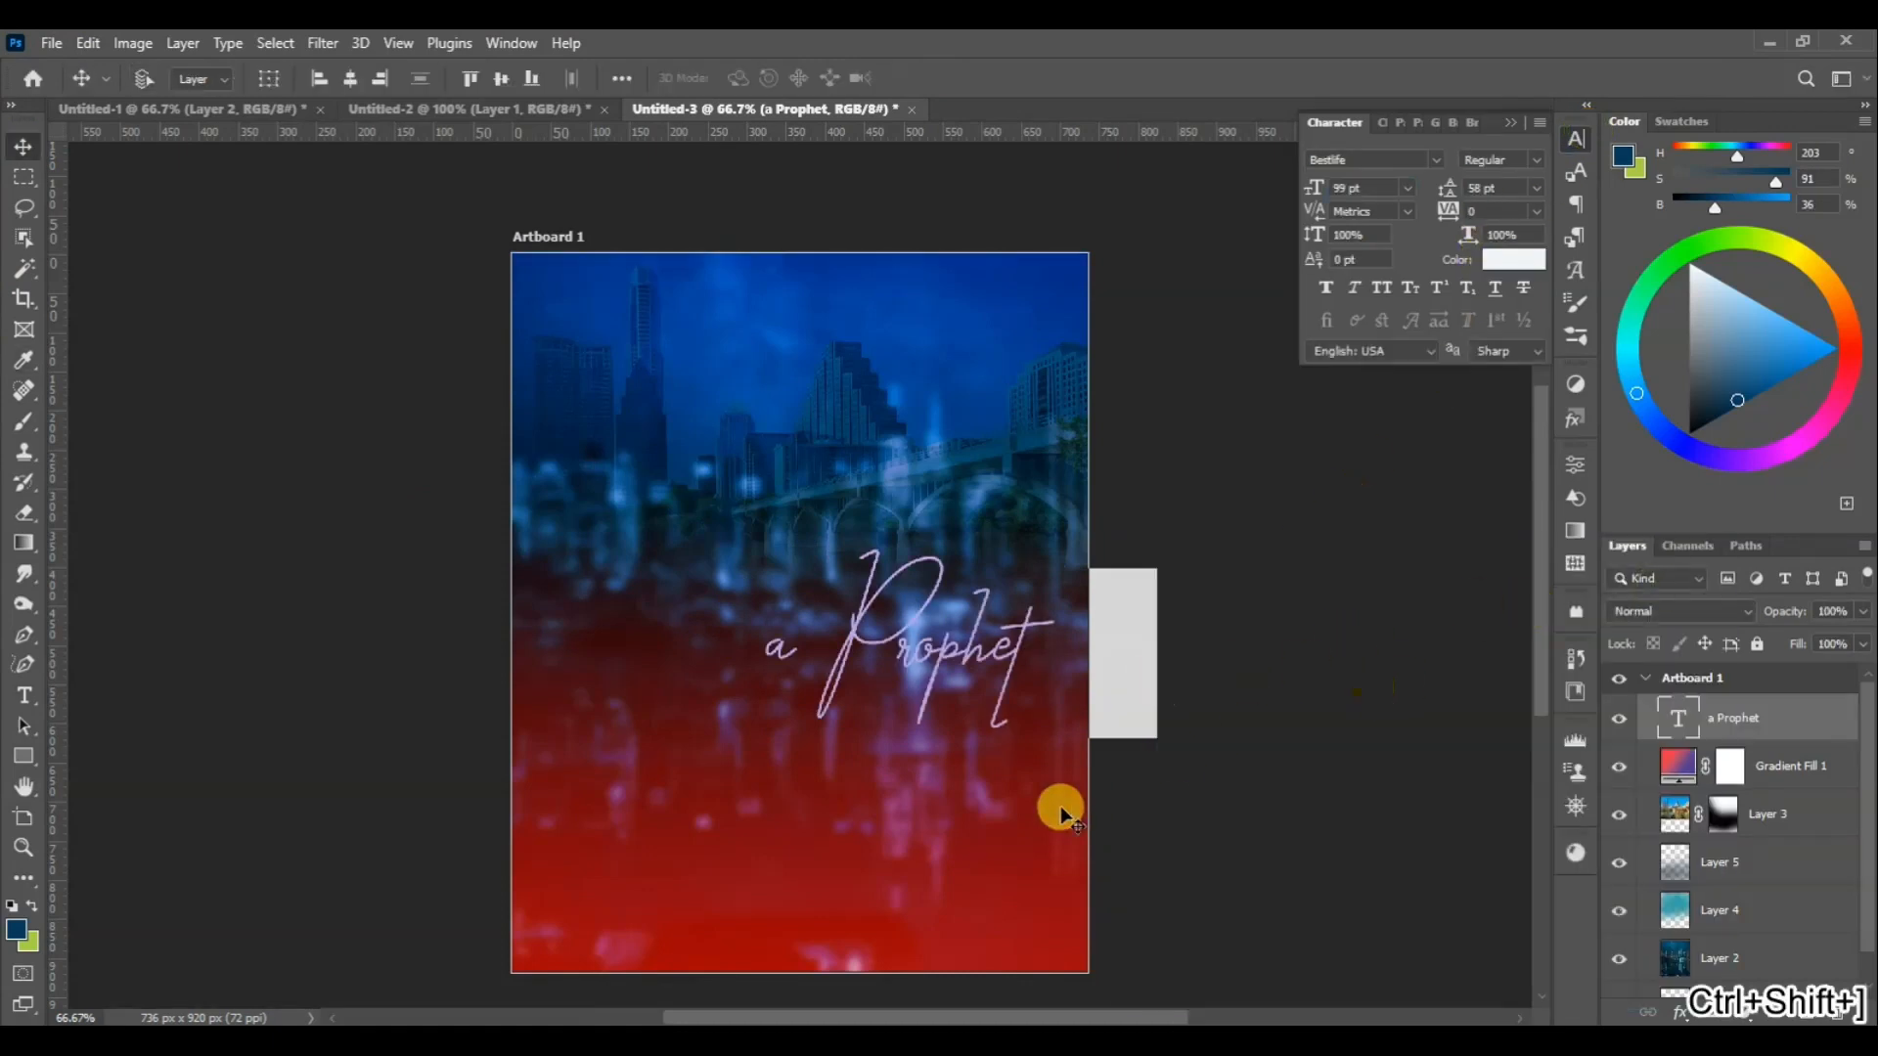
{"action": "left_click_drag", "start_coordinate": [804, 675], "coordinate": [793, 725]}
Copy the masked portrait, Layer 2, from Untitled-2 into the flyer's lower-left corner and place the "a Prophet" text beside it
{"action": "left_click", "coordinate": [479, 109]}
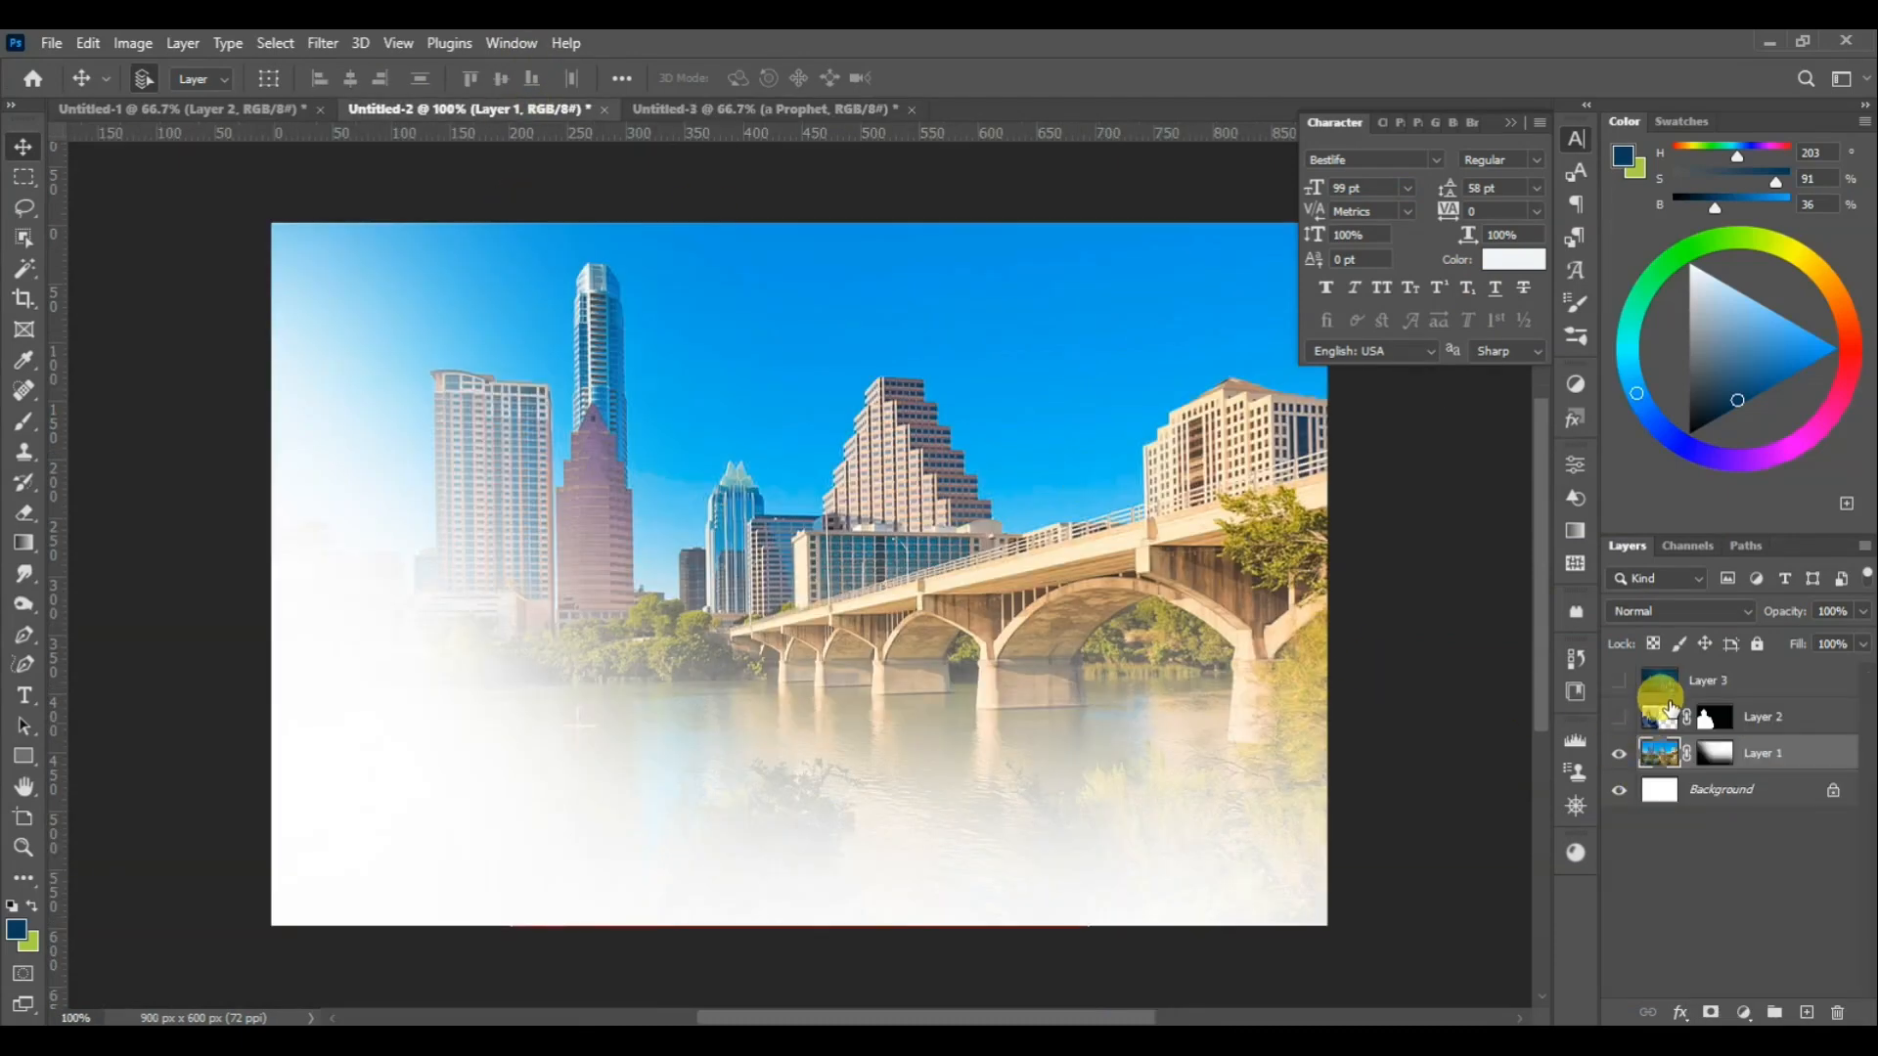
{"action": "left_click", "coordinate": [1619, 719]}
{"action": "left_click_drag", "start_coordinate": [1752, 721], "coordinate": [620, 726]}
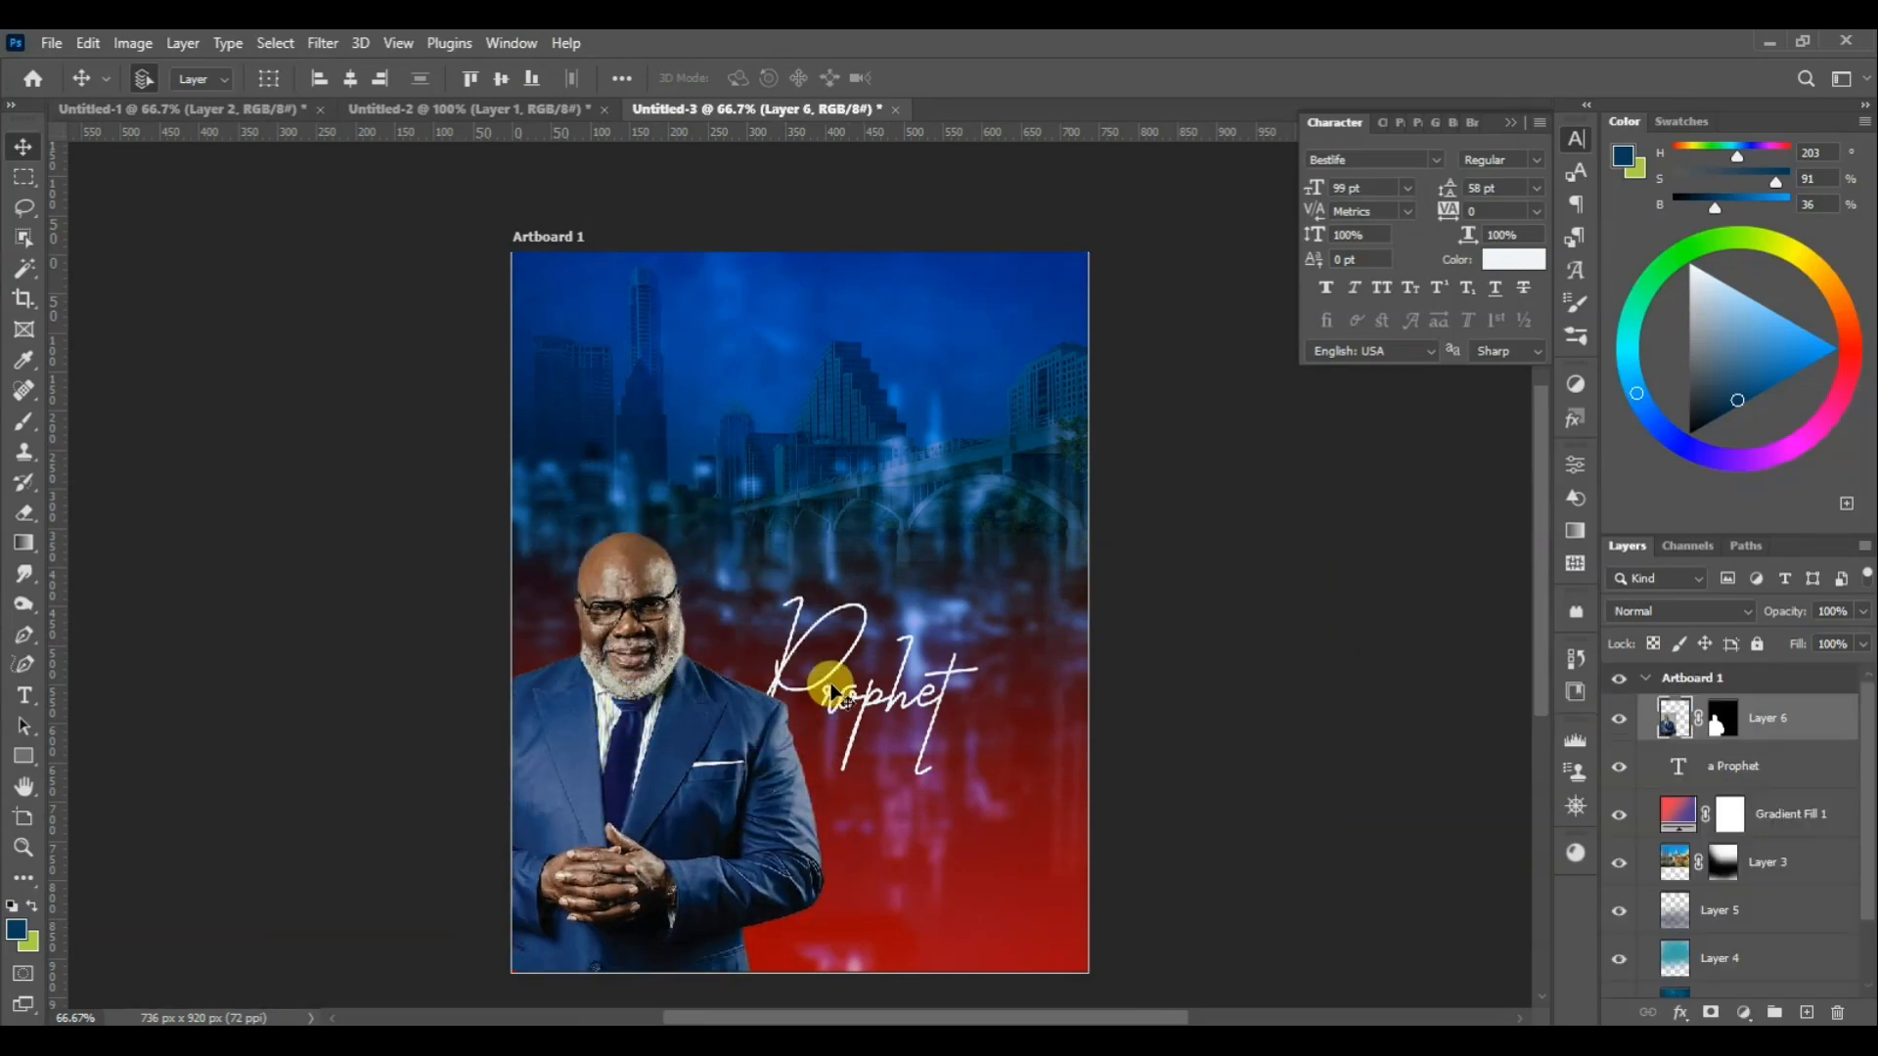
{"action": "left_click_drag", "start_coordinate": [777, 693], "coordinate": [828, 632]}
Add a second text layer reading "The works" over the skyline in the flyer's upper part
{"action": "scroll", "coordinate": [1157, 637], "scroll_direction": "up", "scroll_amount": 3}
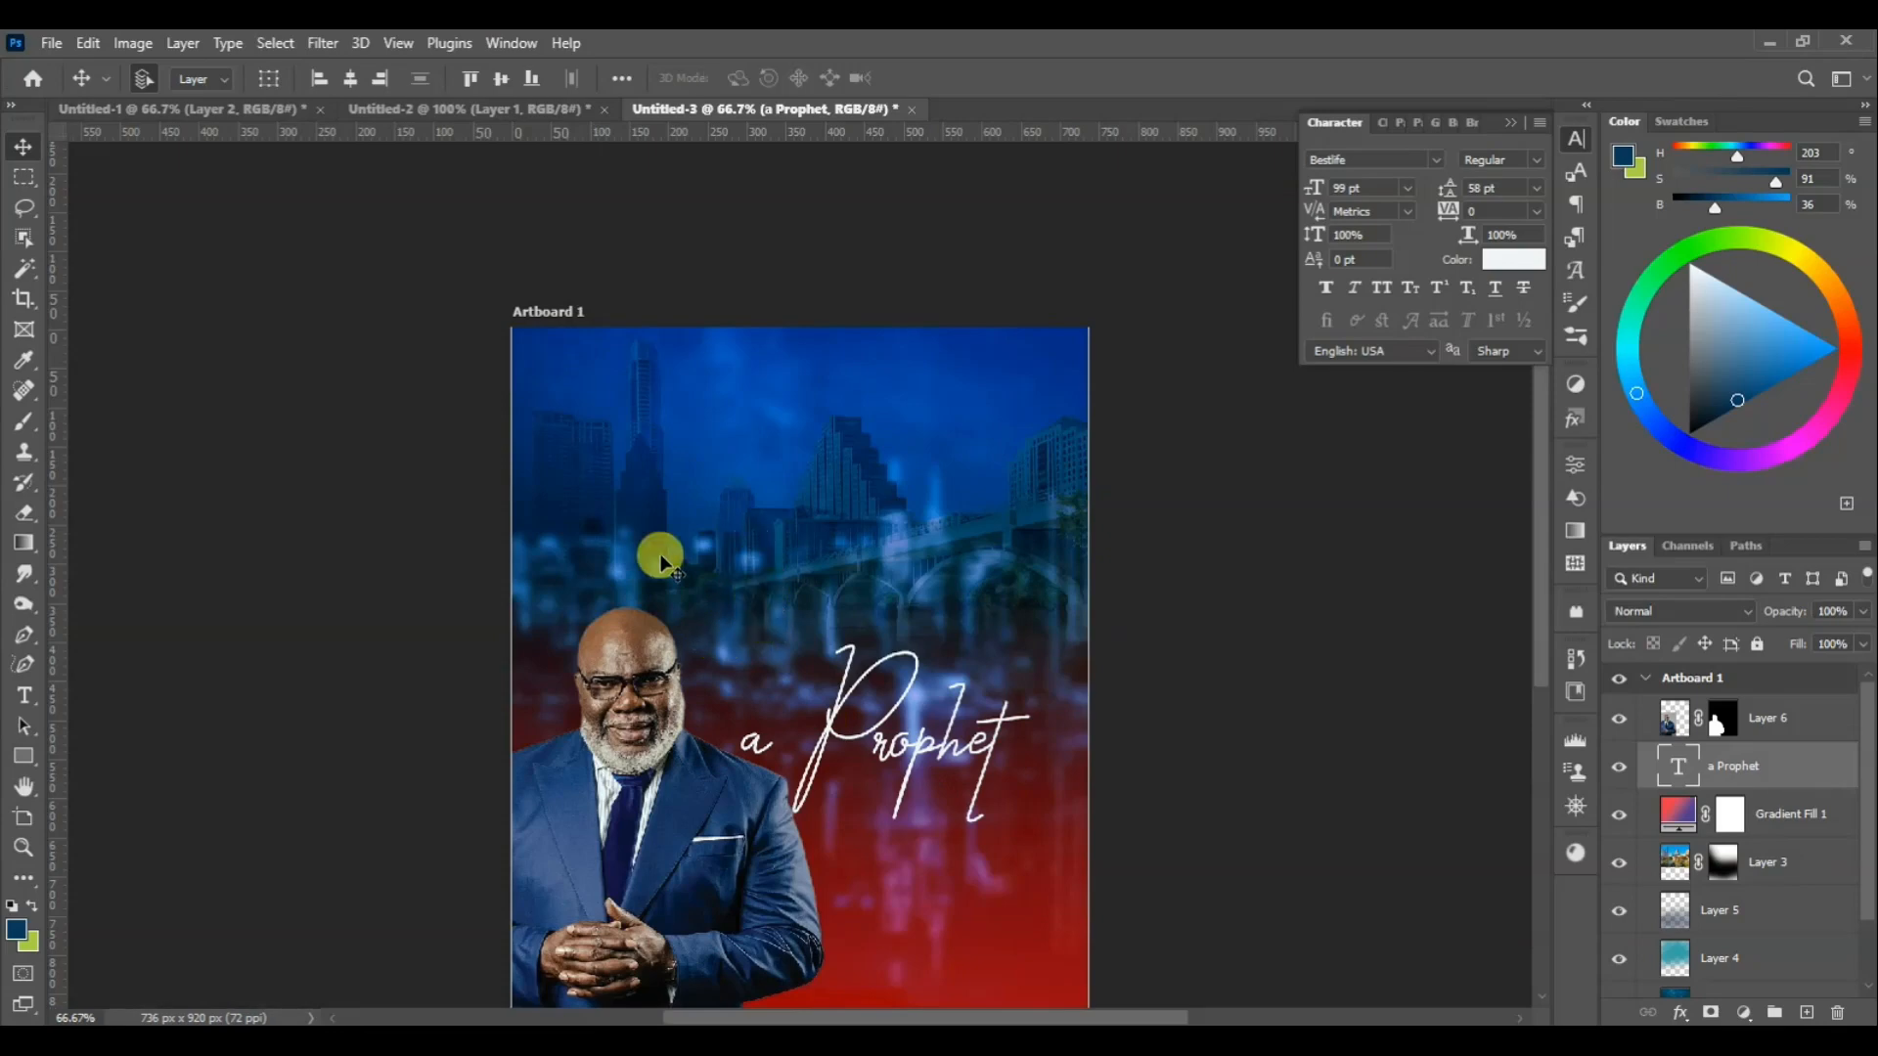
{"action": "left_click", "coordinate": [24, 694]}
{"action": "left_click", "coordinate": [745, 533]}
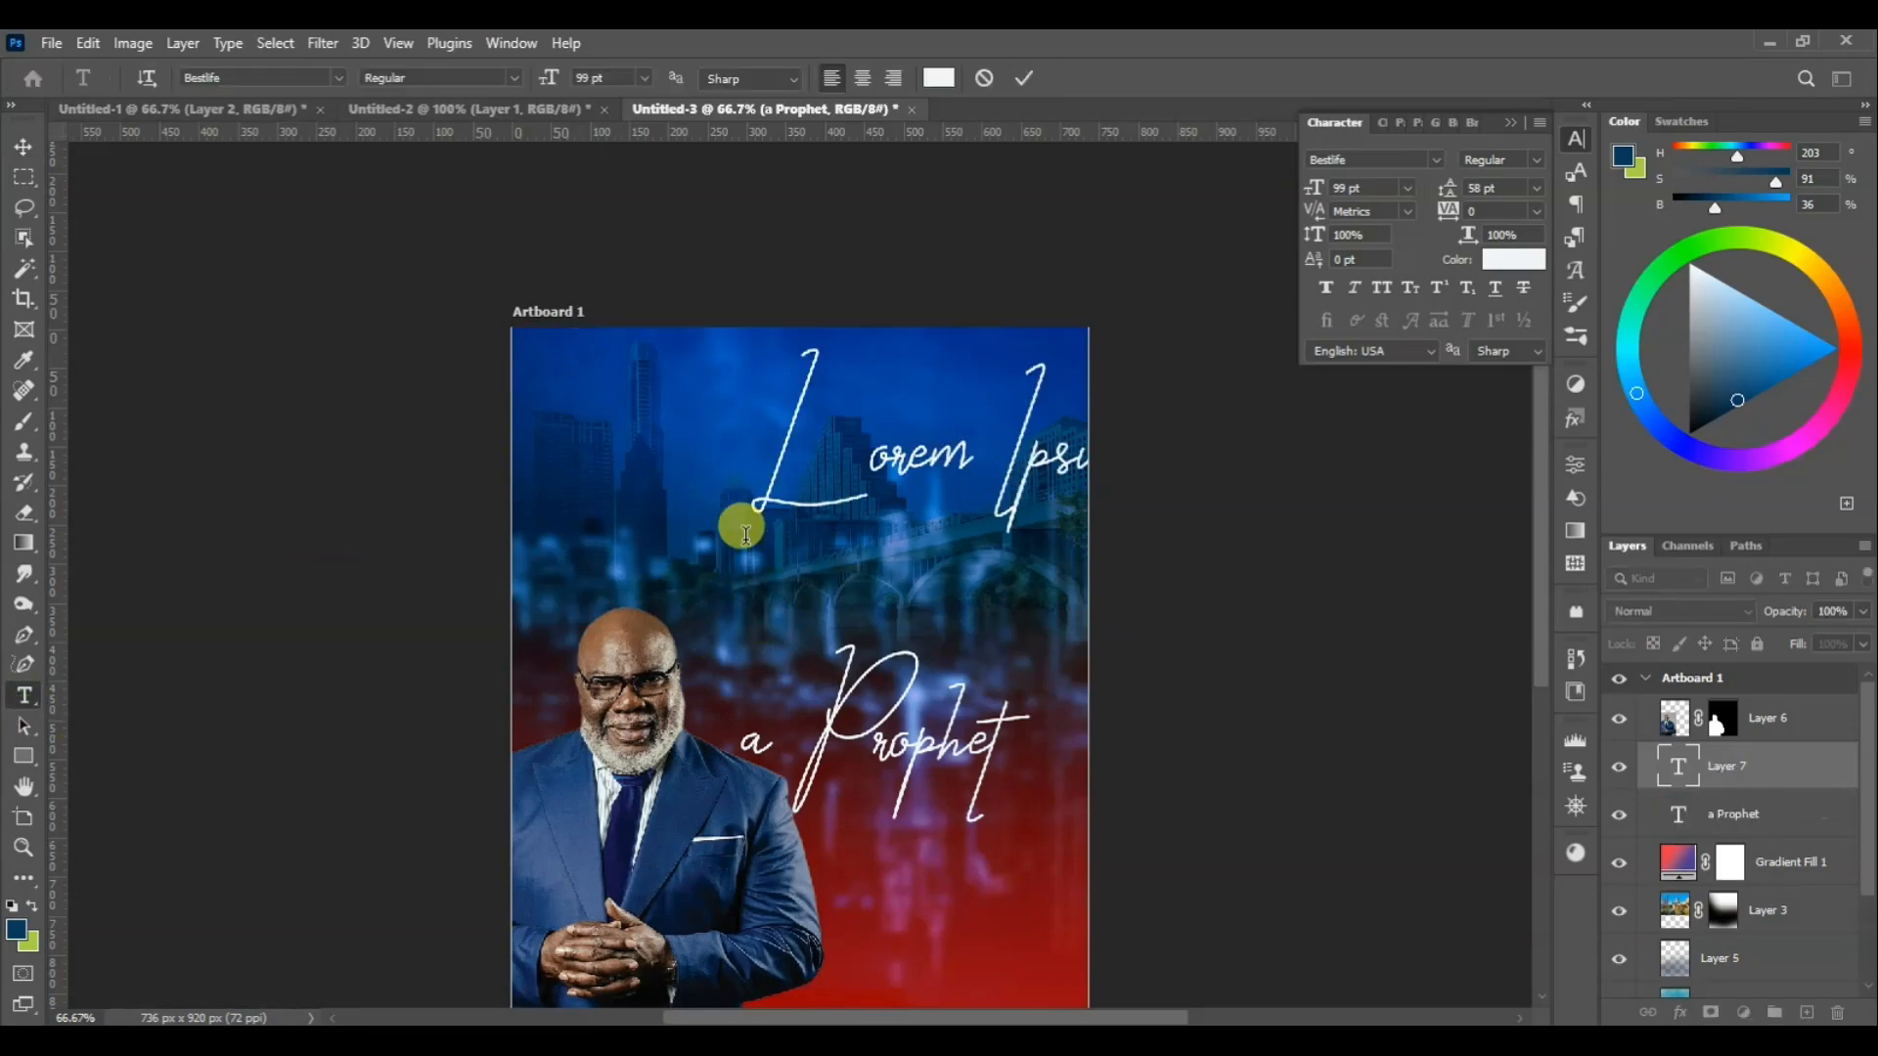
{"action": "key", "text": "ctrl+a"}
{"action": "type", "text": "The"}
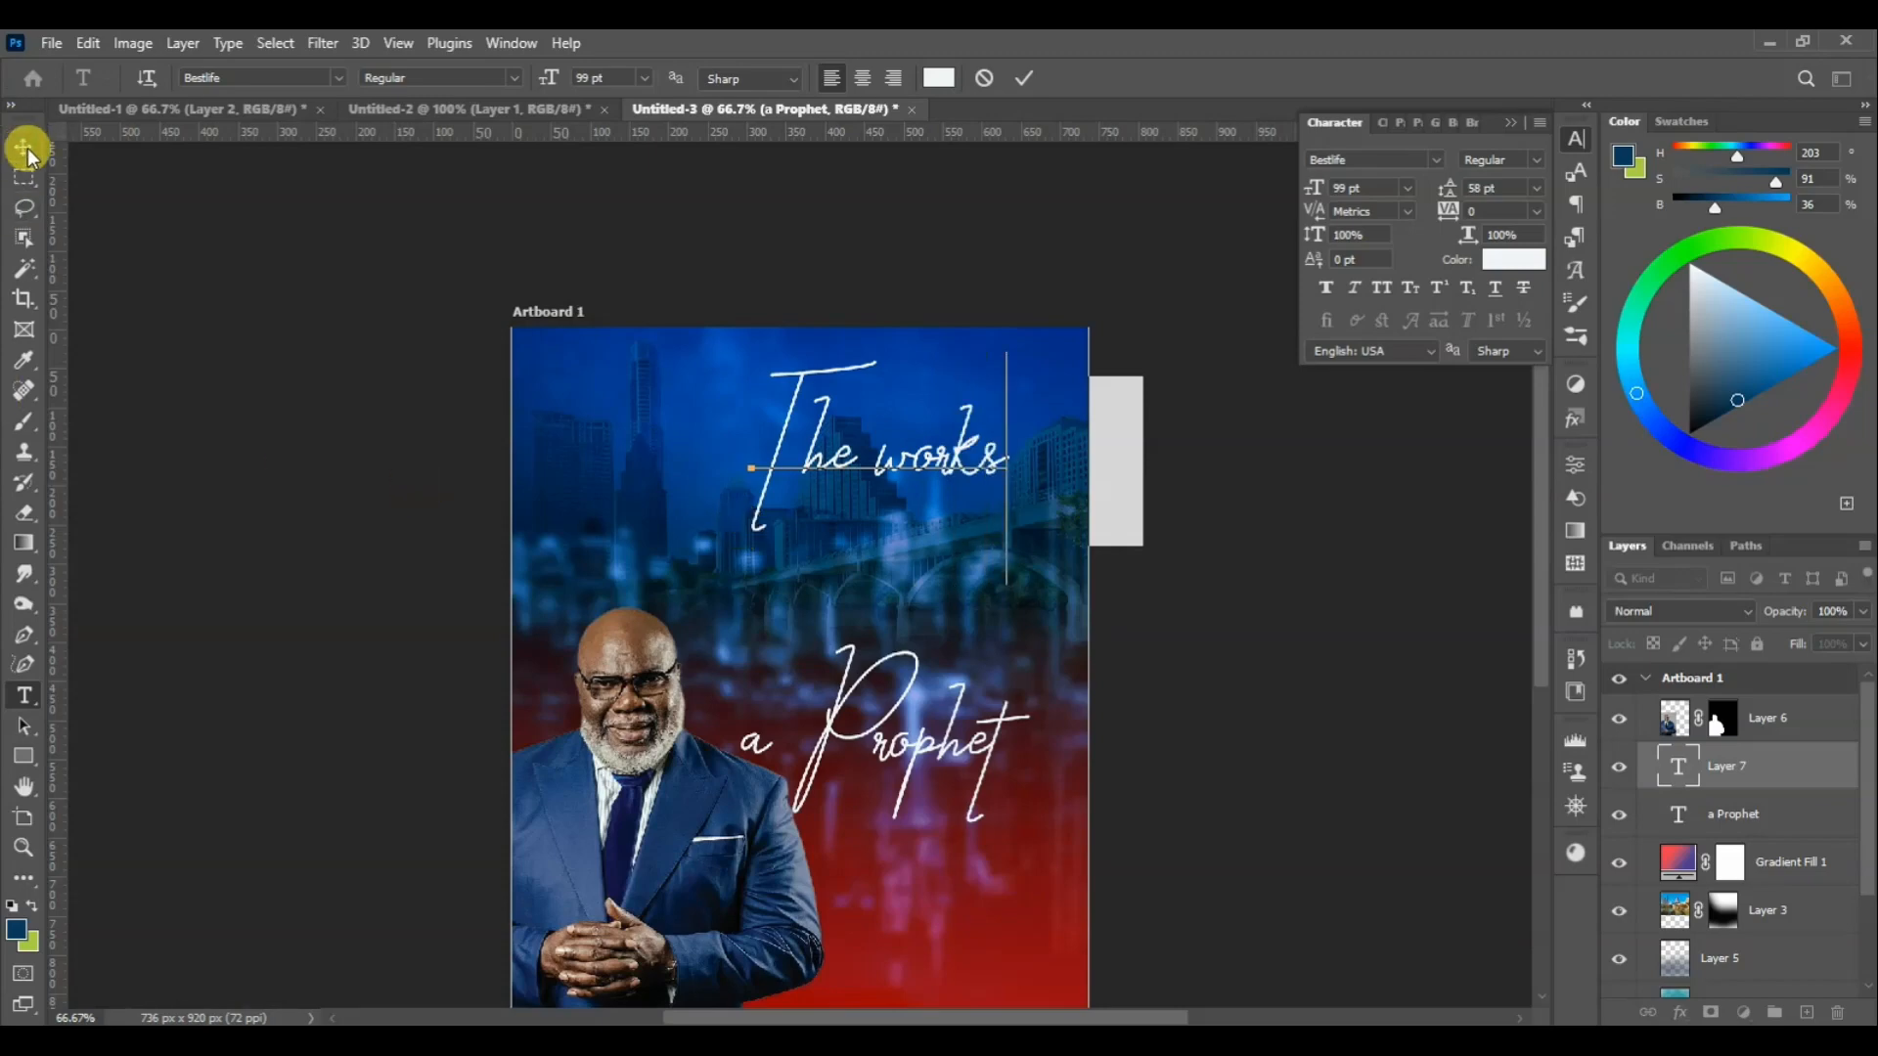
{"action": "left_click", "coordinate": [25, 149]}
Change the color of the "The works" text to a light gold
{"action": "left_click", "coordinate": [1513, 260]}
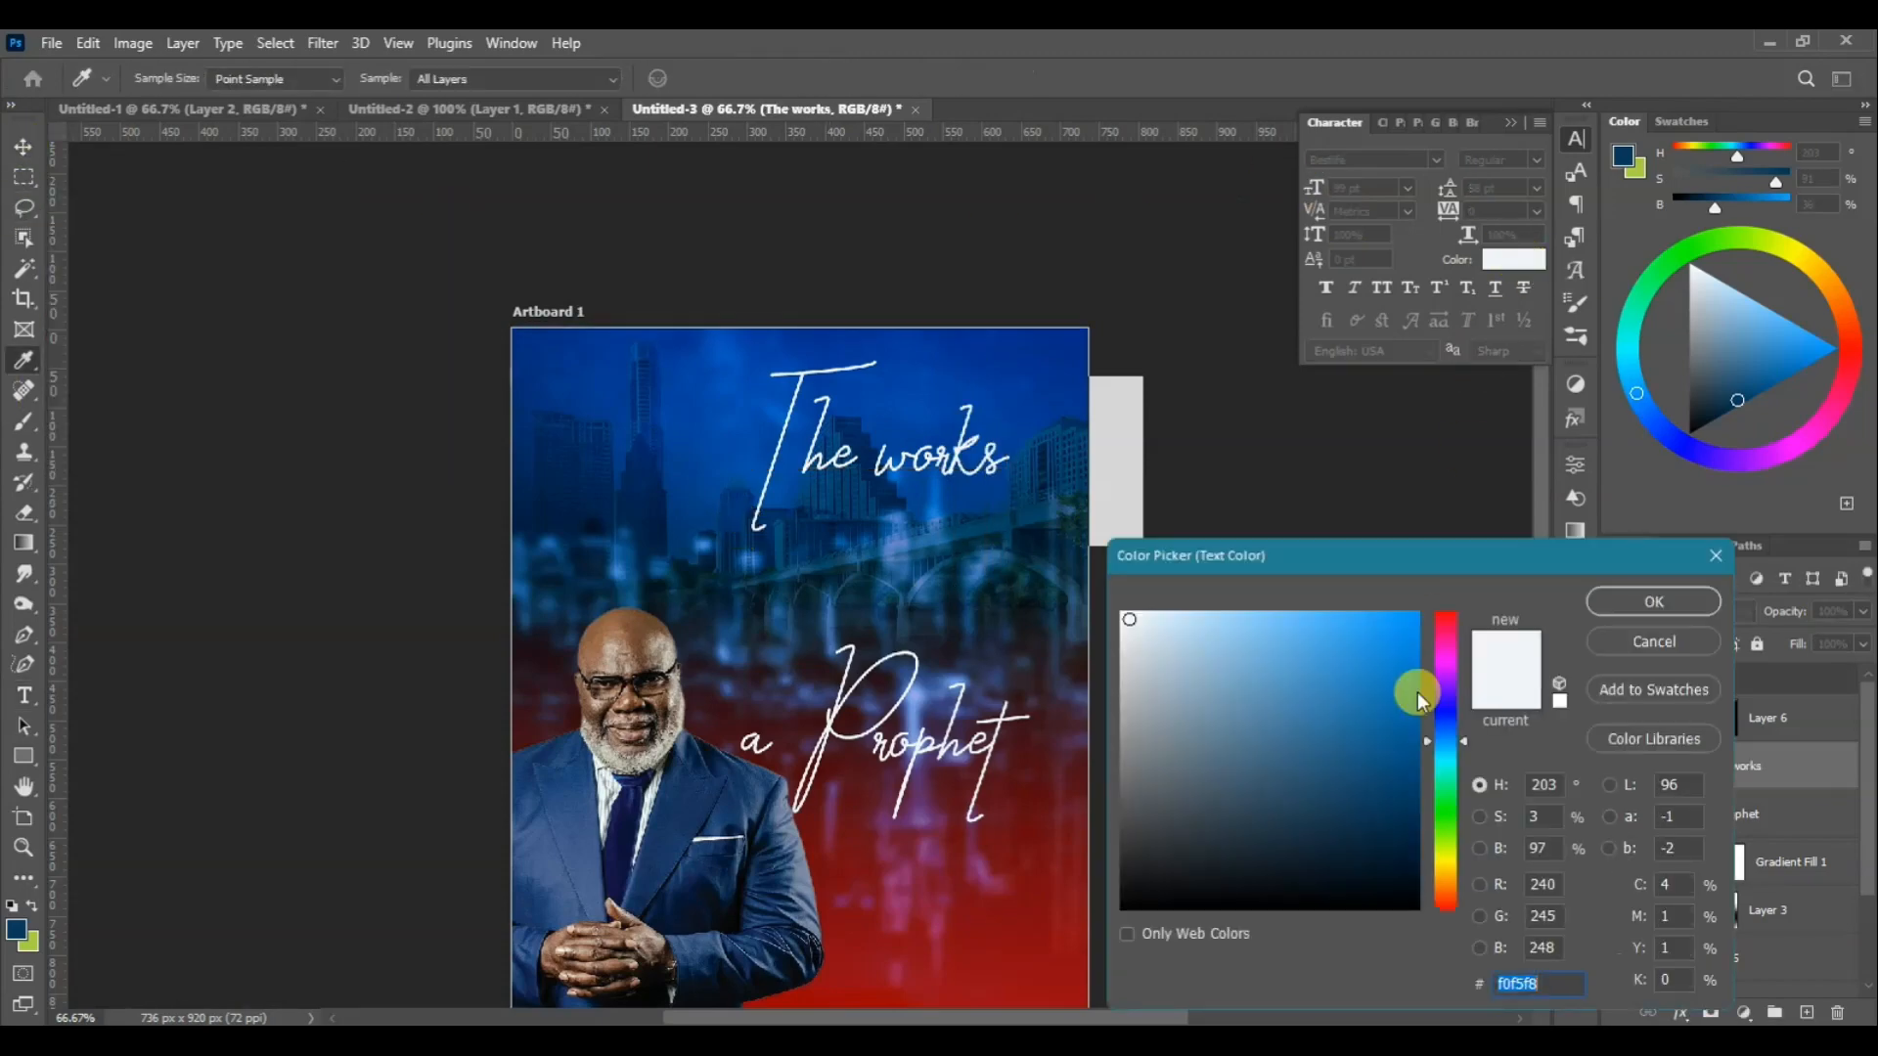
{"action": "left_click", "coordinate": [1449, 880]}
{"action": "left_click", "coordinate": [1246, 659]}
{"action": "left_click", "coordinate": [1653, 601]}
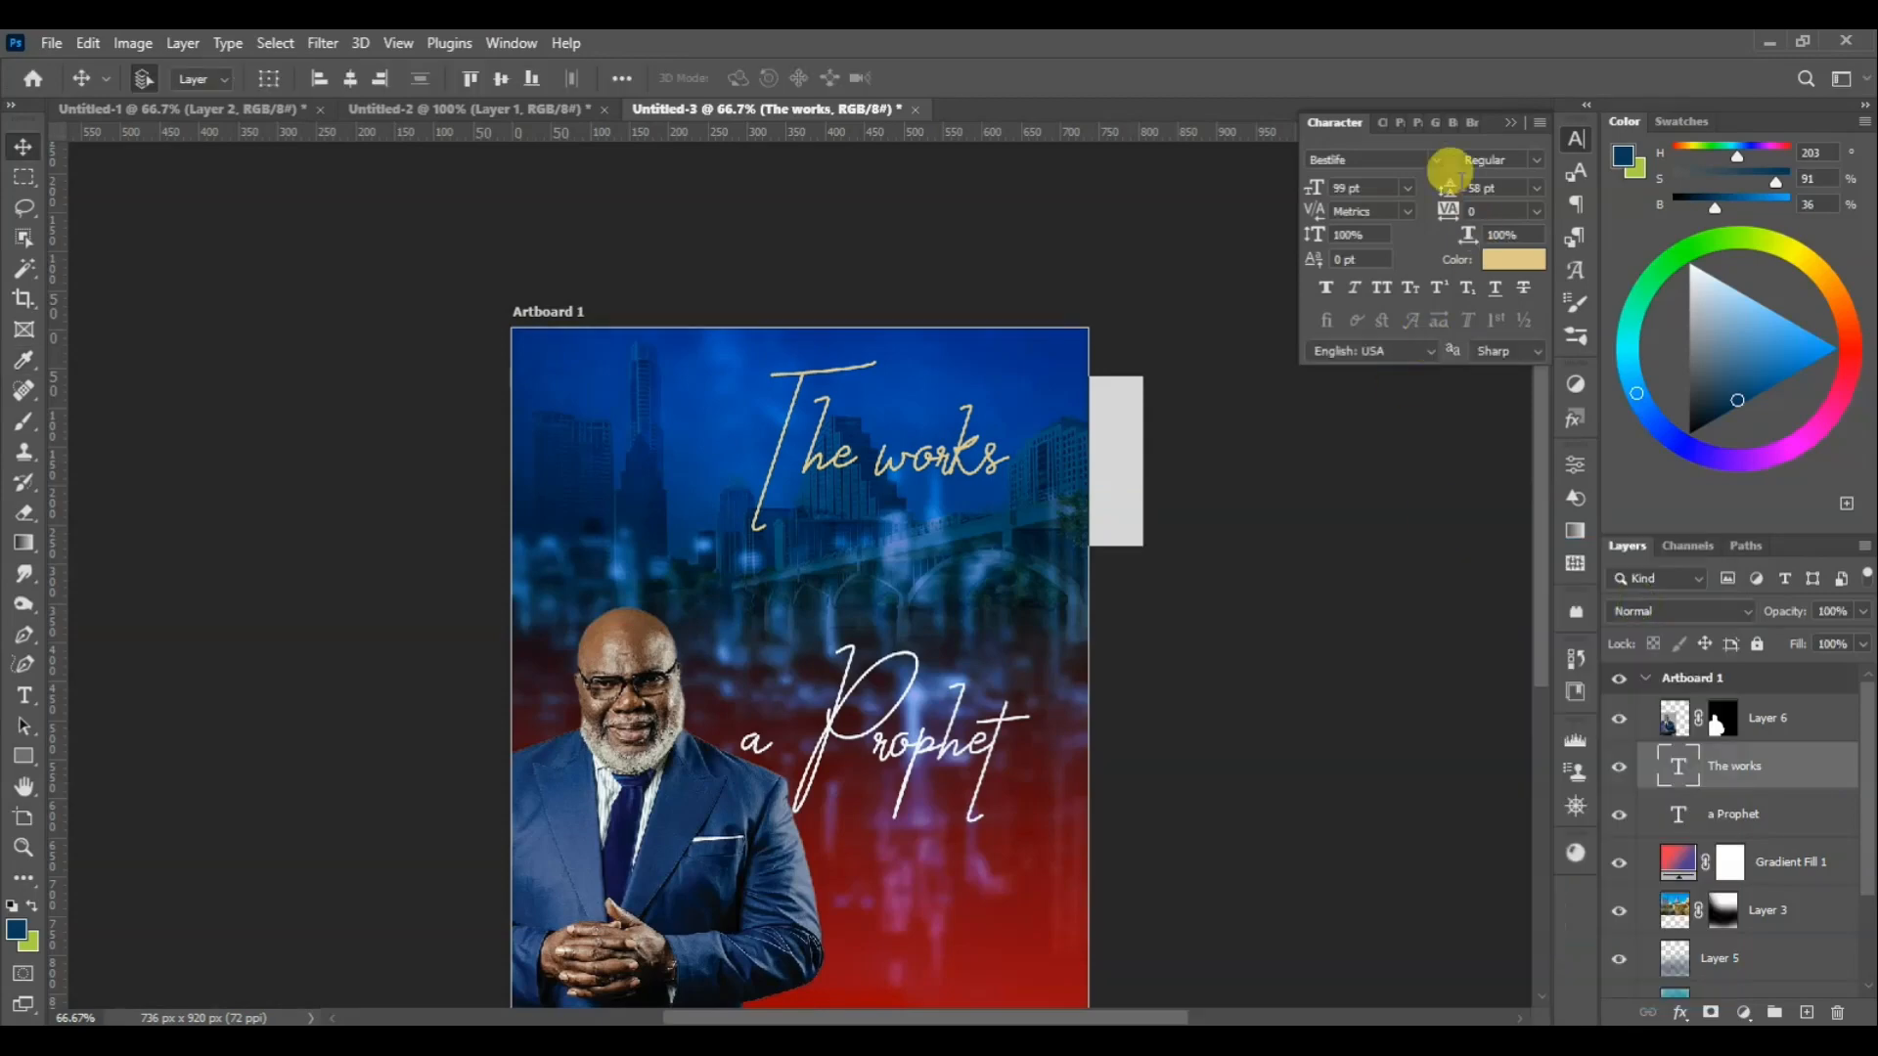
Set the "The works" text in Adobe Caslon Pro with all caps
{"action": "left_click", "coordinate": [1424, 152]}
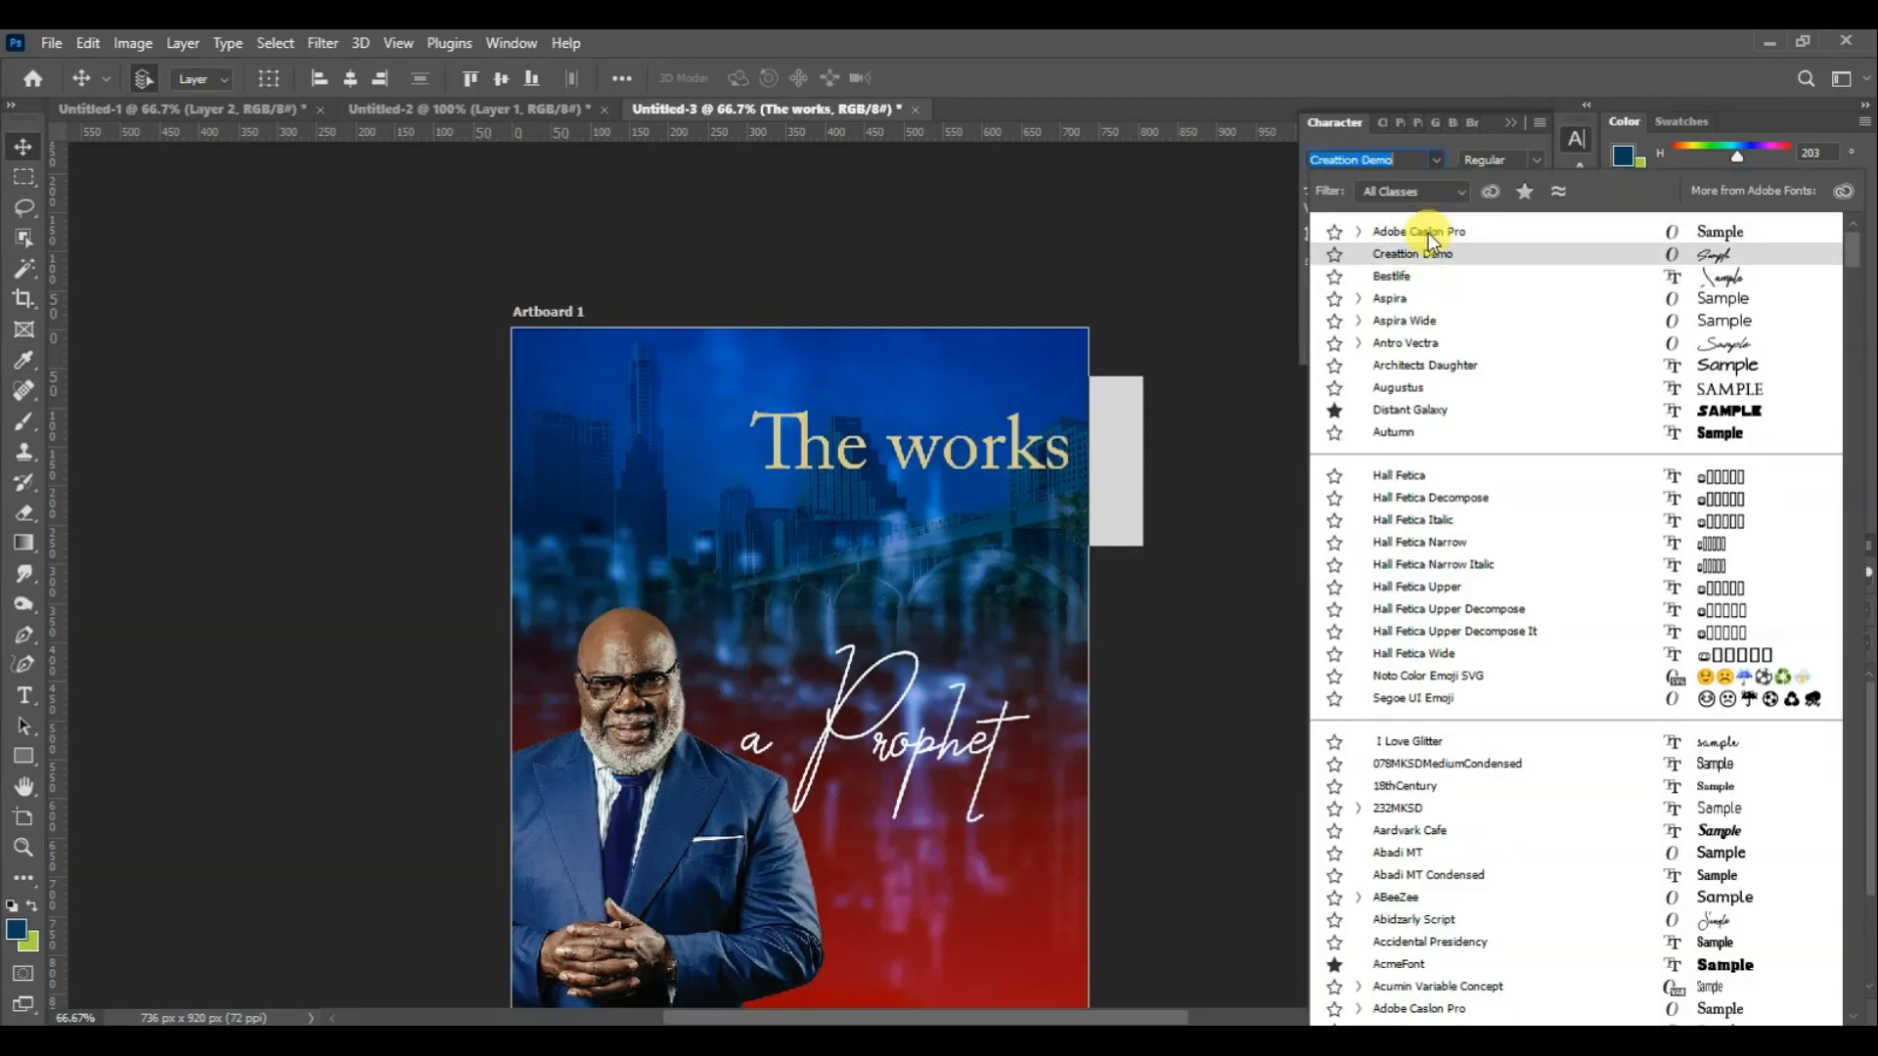
{"action": "left_click", "coordinate": [1428, 233]}
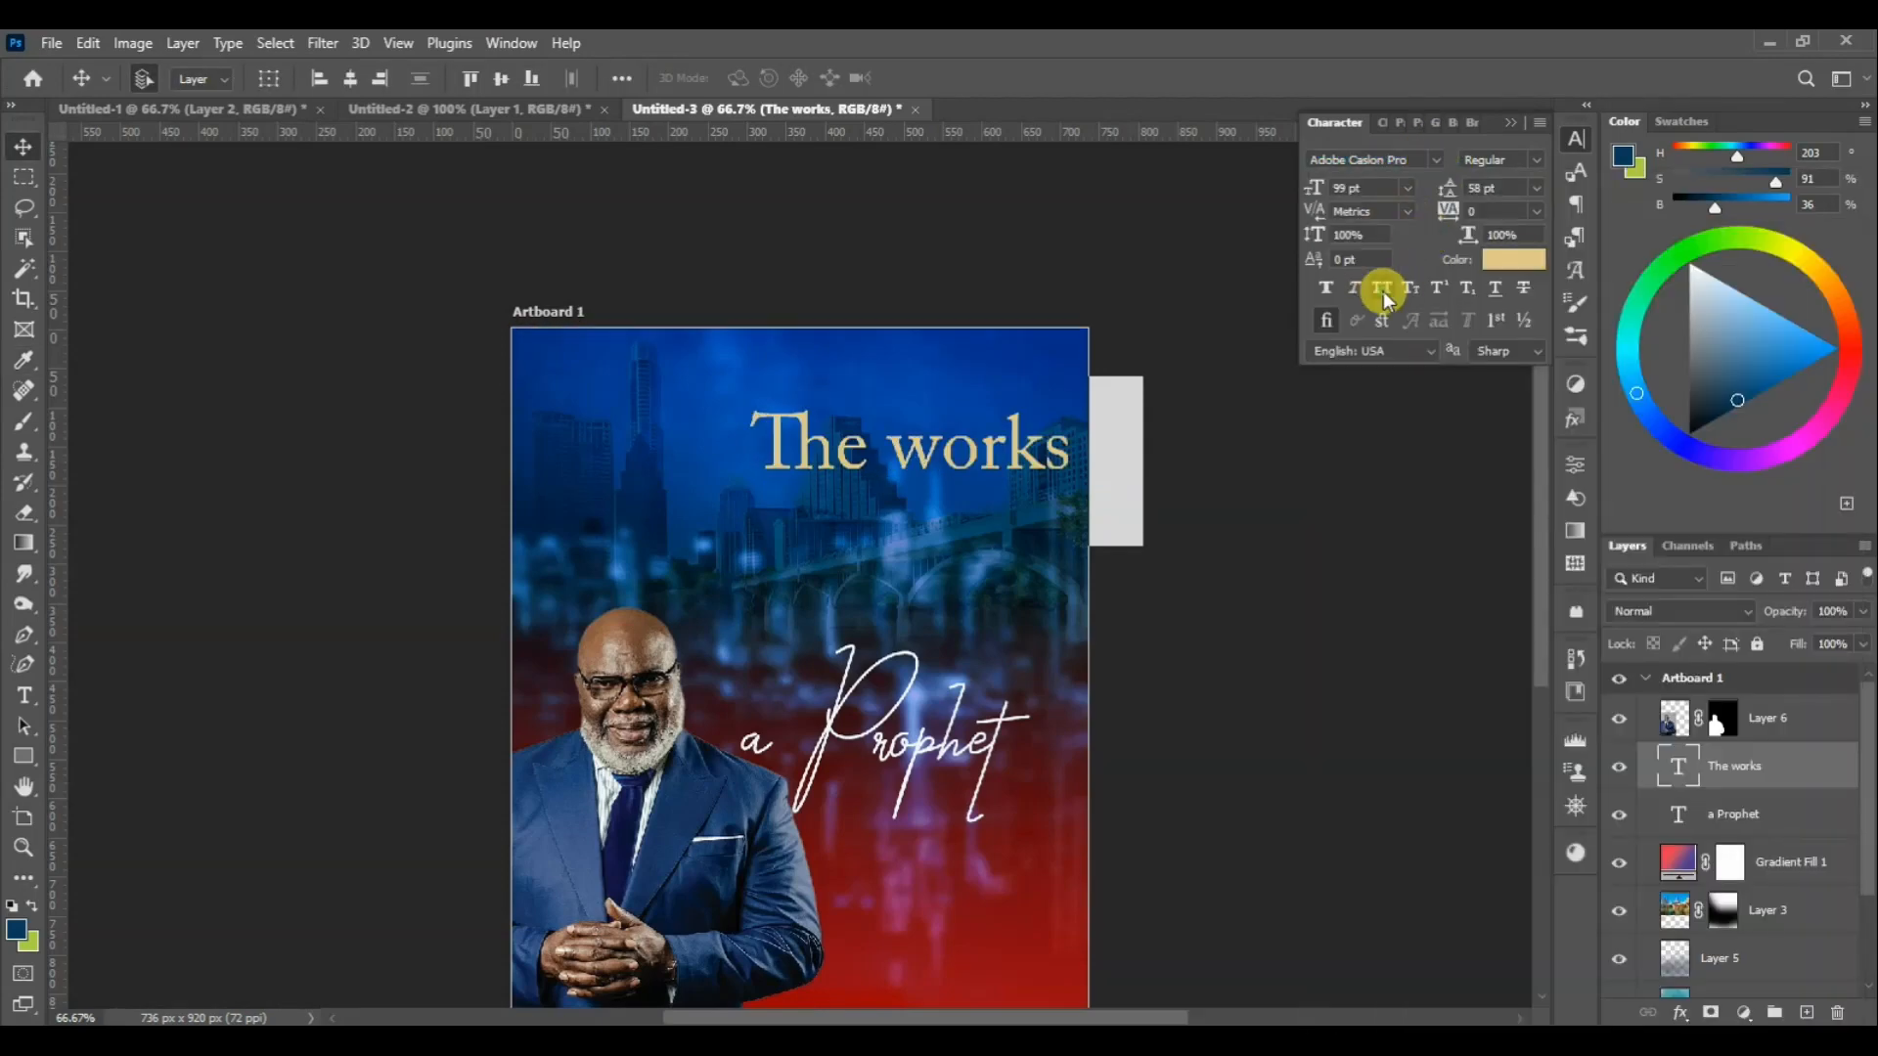
{"action": "left_click", "coordinate": [1381, 289]}
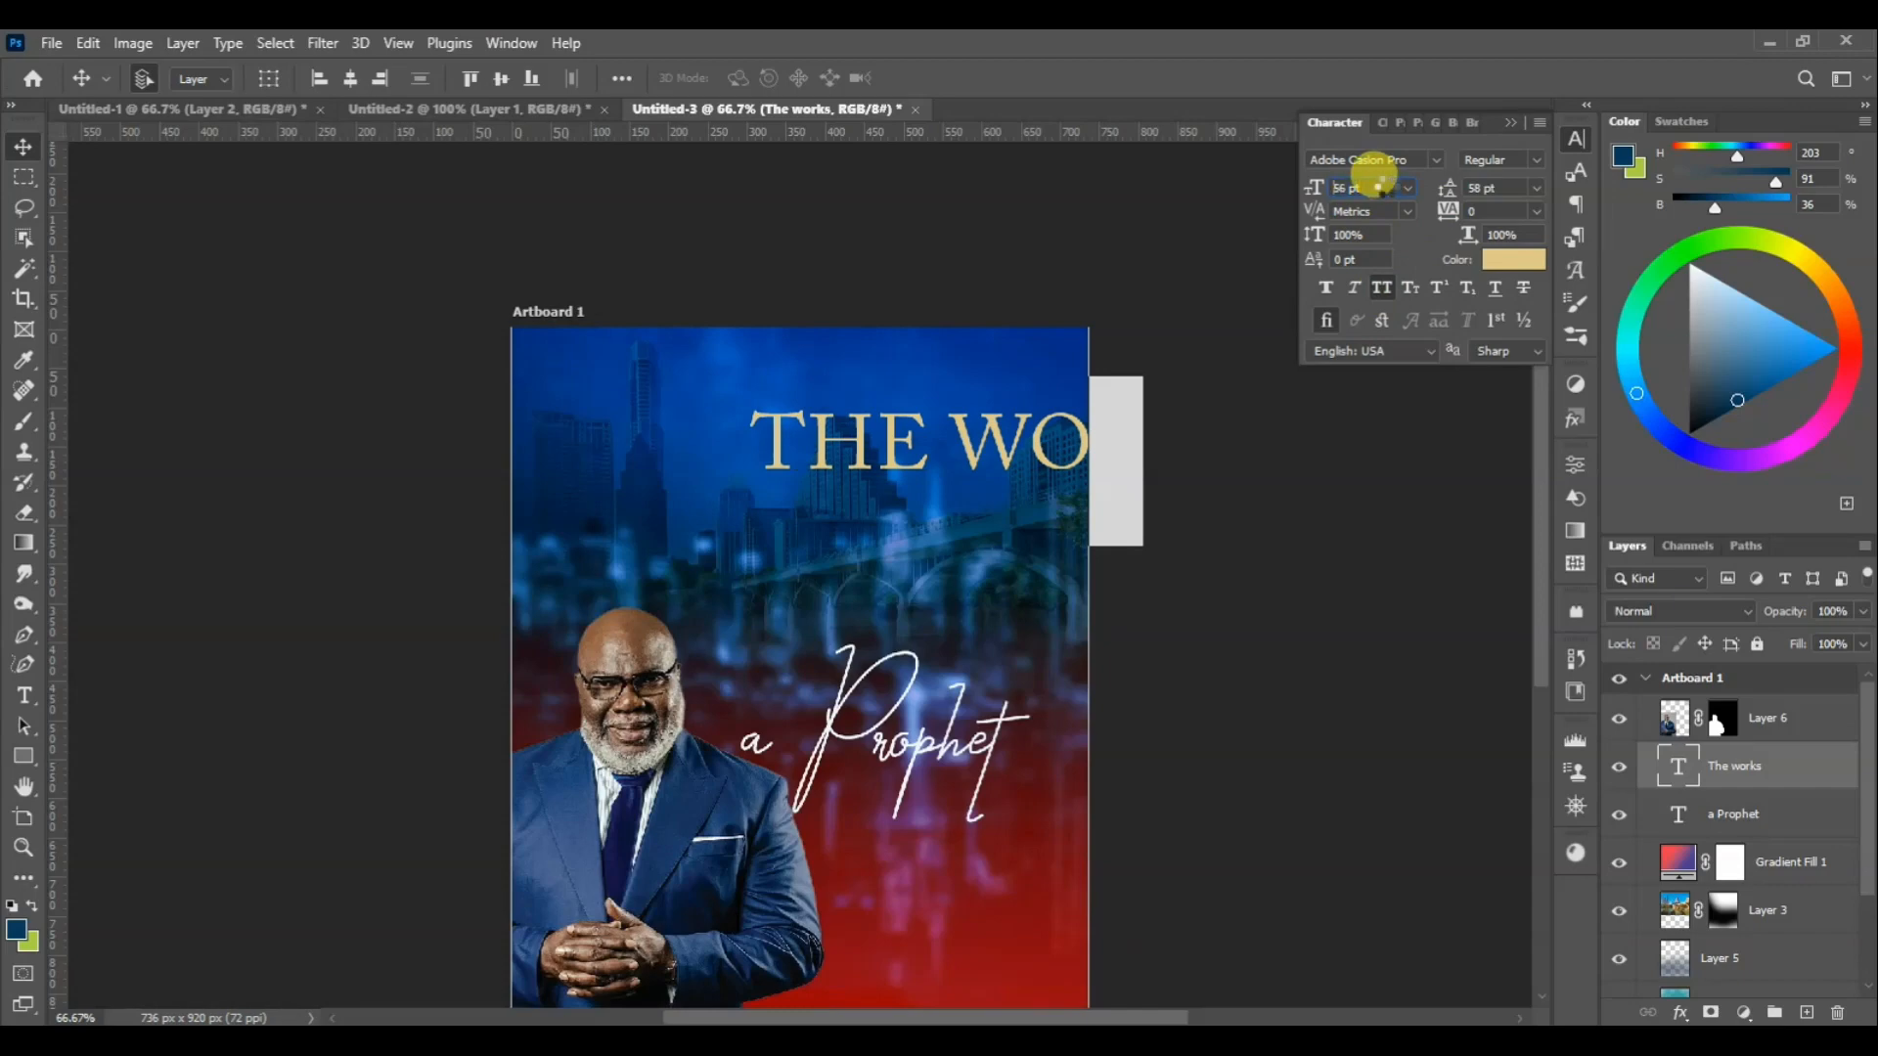
Lower the font size of the "The works" text to 0.01 pt
{"action": "scroll", "coordinate": [1378, 185], "scroll_direction": "down", "scroll_amount": 8}
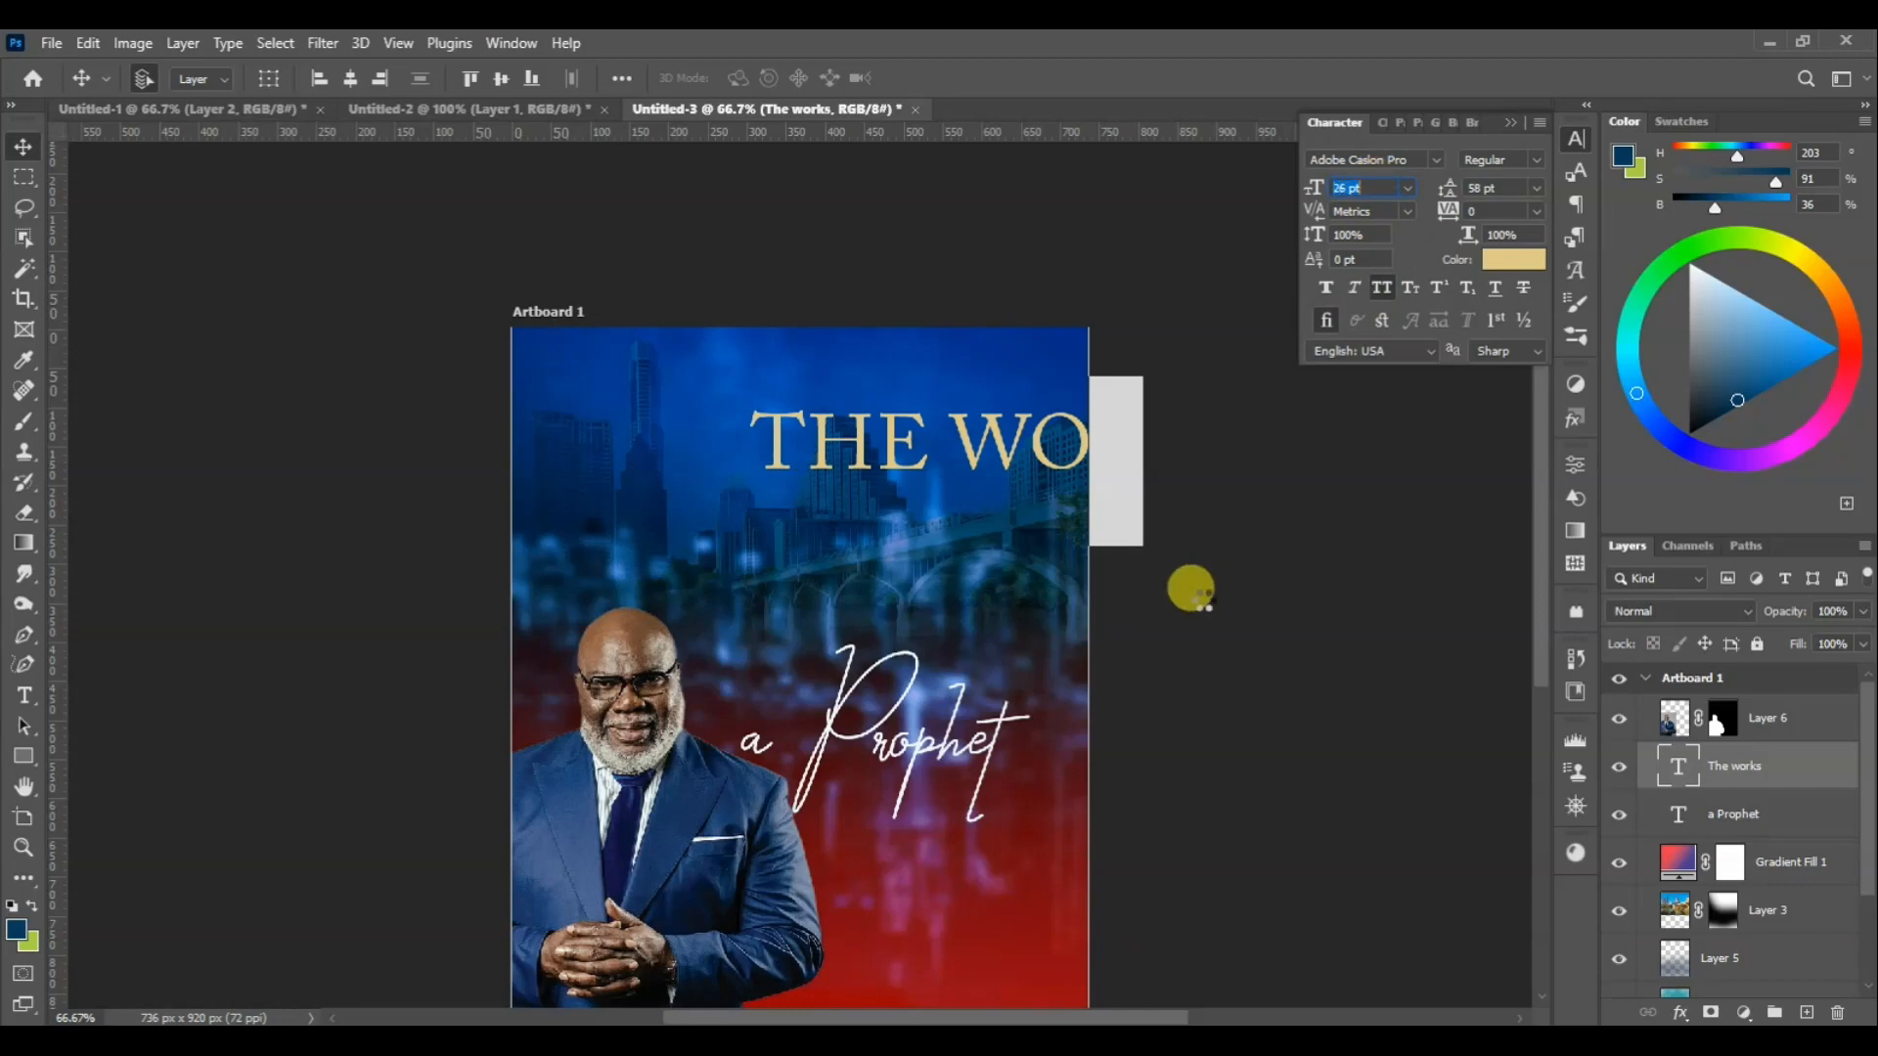
{"action": "key", "text": "Down"}
{"action": "key", "text": "Down"}
{"action": "key", "text": "Down"}
{"action": "key", "text": "Down"}
{"action": "key", "text": "Down"}
{"action": "key", "text": "Down"}
{"action": "key", "text": "Down"}
{"action": "key", "text": "Down"}
{"action": "key", "text": "Down"}
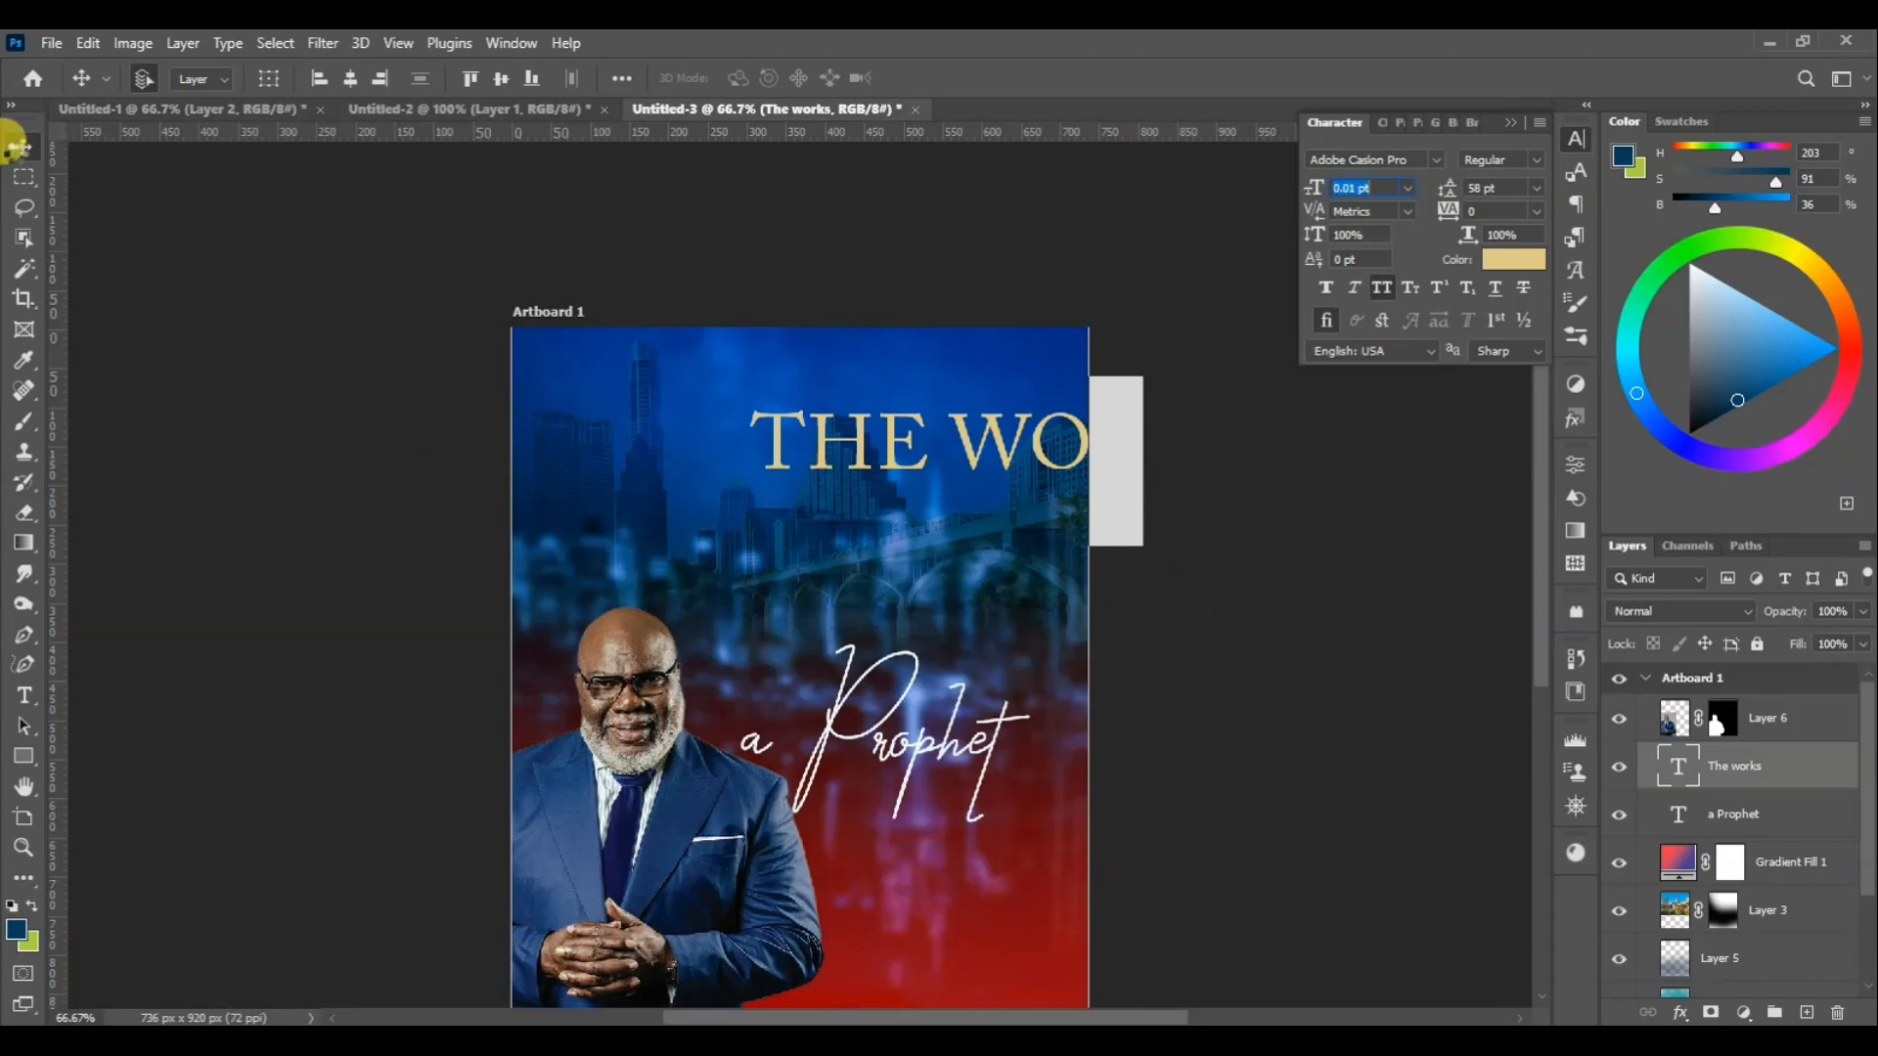
Select the "The works" text layer and bring it to the top of the layer stack
{"action": "left_click", "coordinate": [900, 459]}
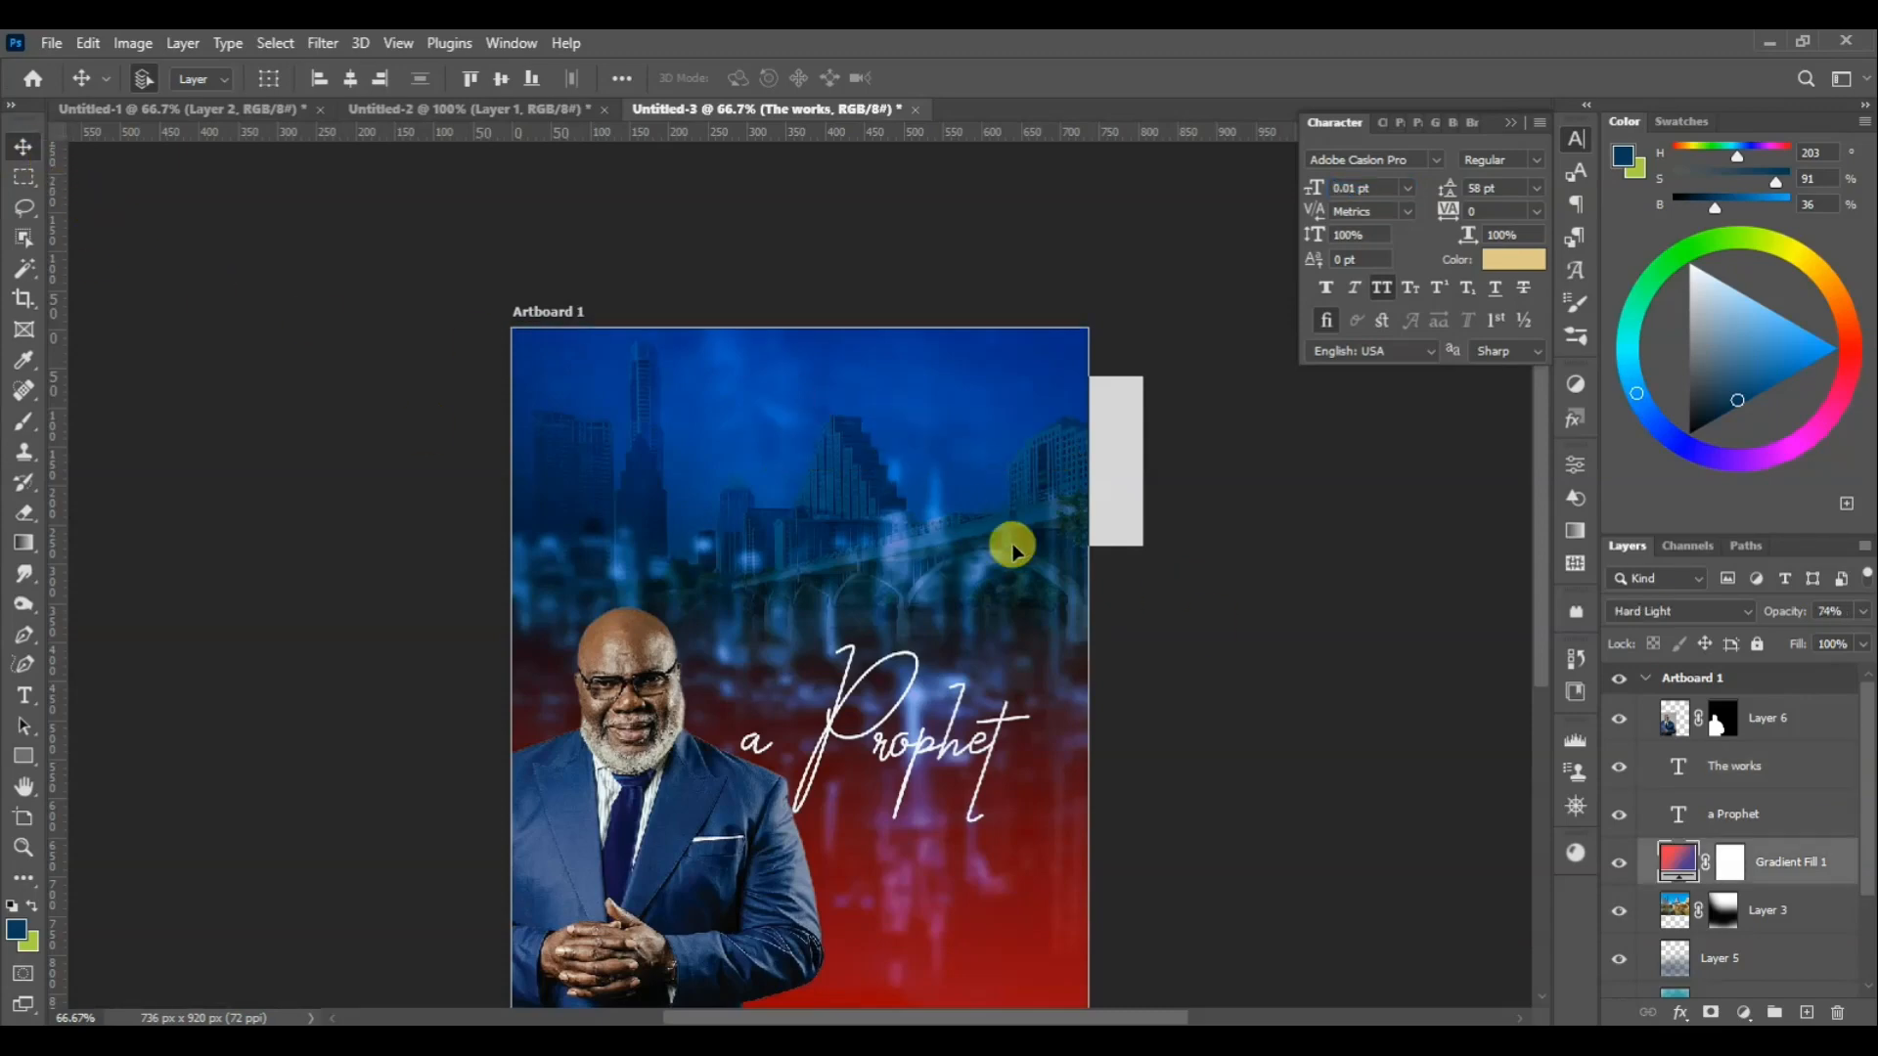
{"action": "left_click", "coordinate": [1713, 778]}
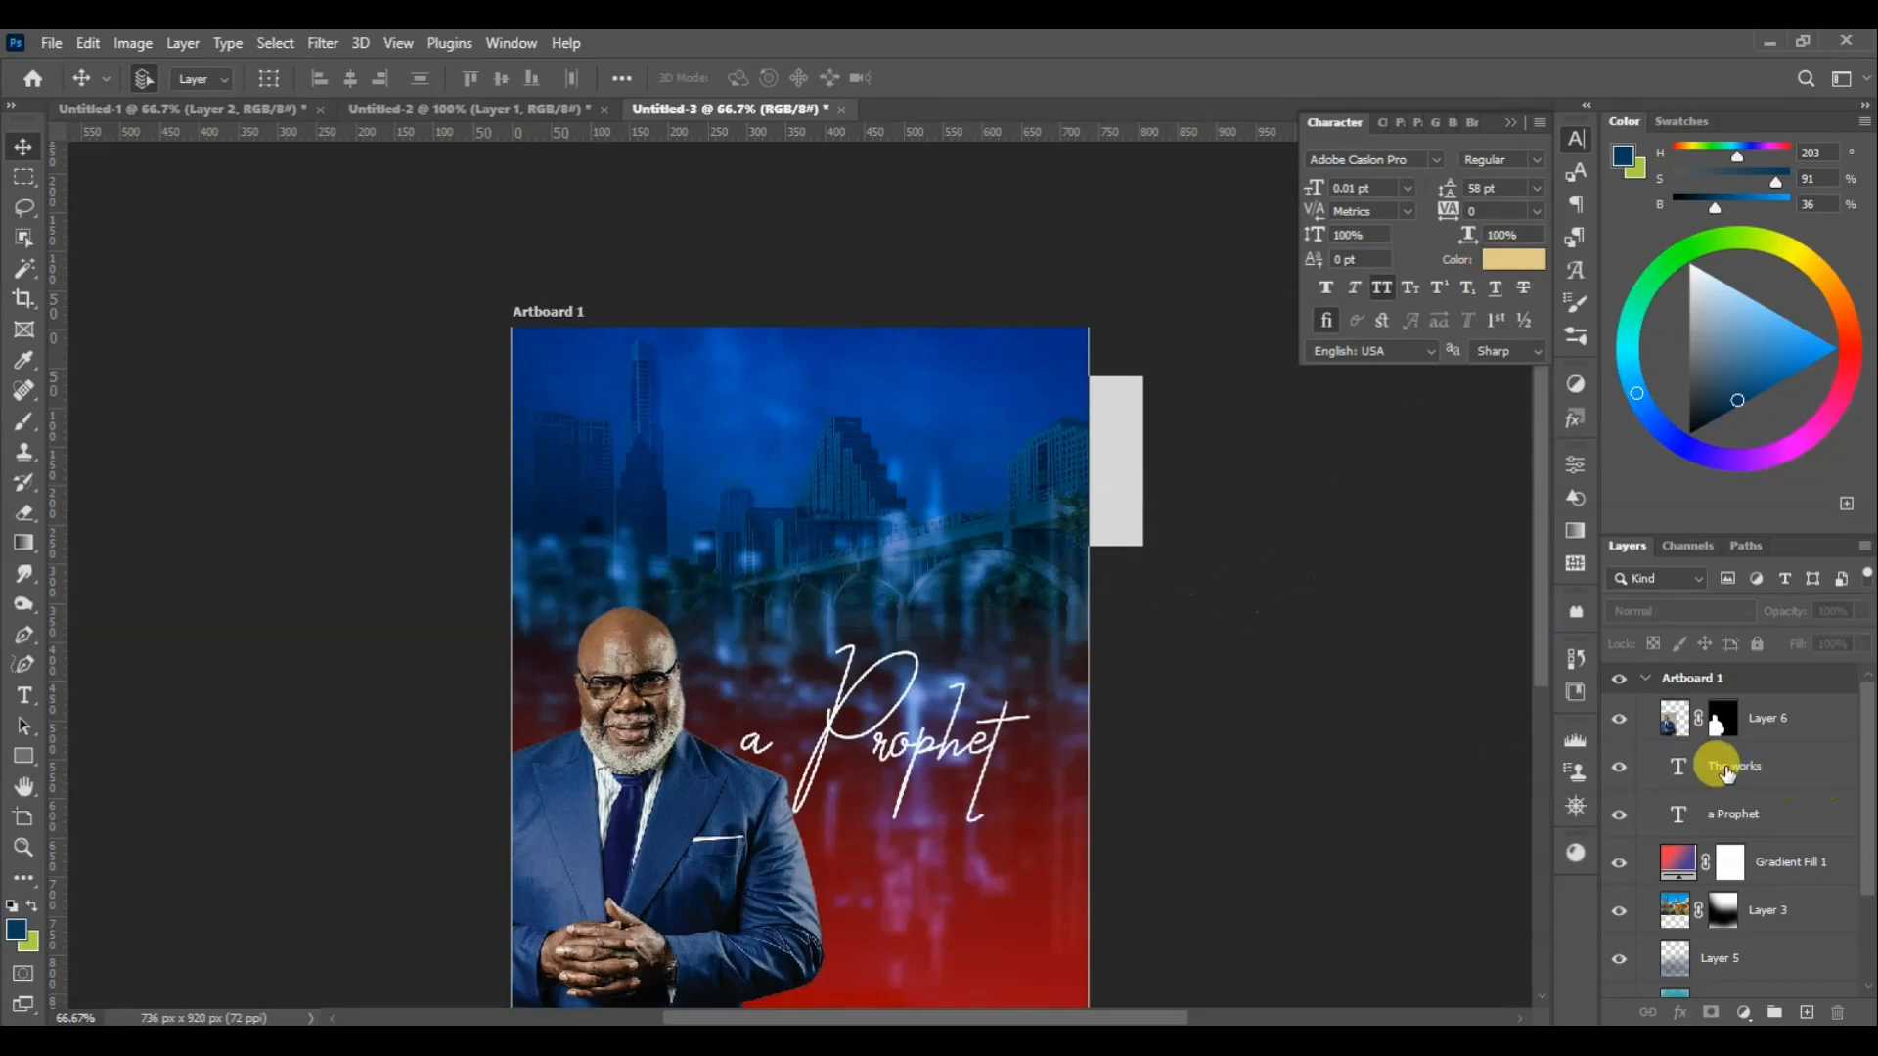
{"action": "key", "text": "ctrl+shift+bracketright"}
{"action": "key", "text": "ctrl+t"}
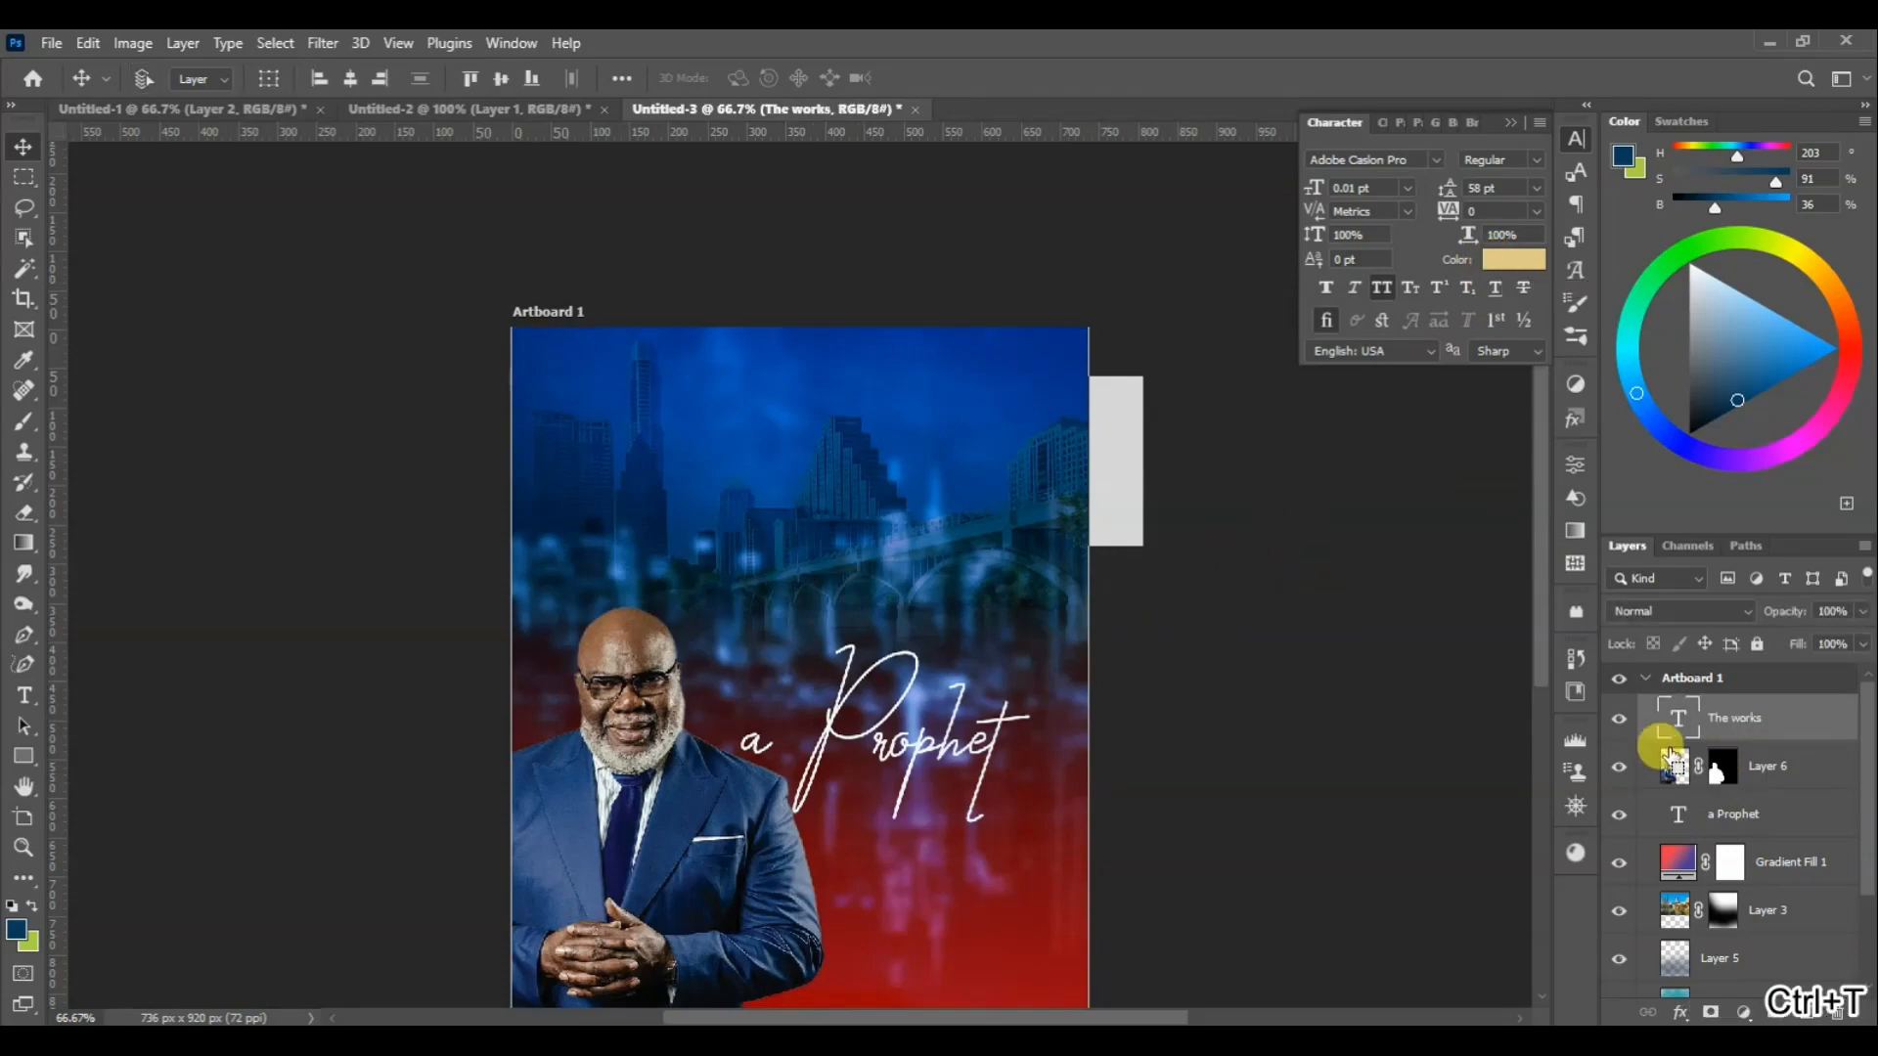
{"action": "key", "text": "ctrl+minus"}
{"action": "key", "text": "ctrl+minus"}
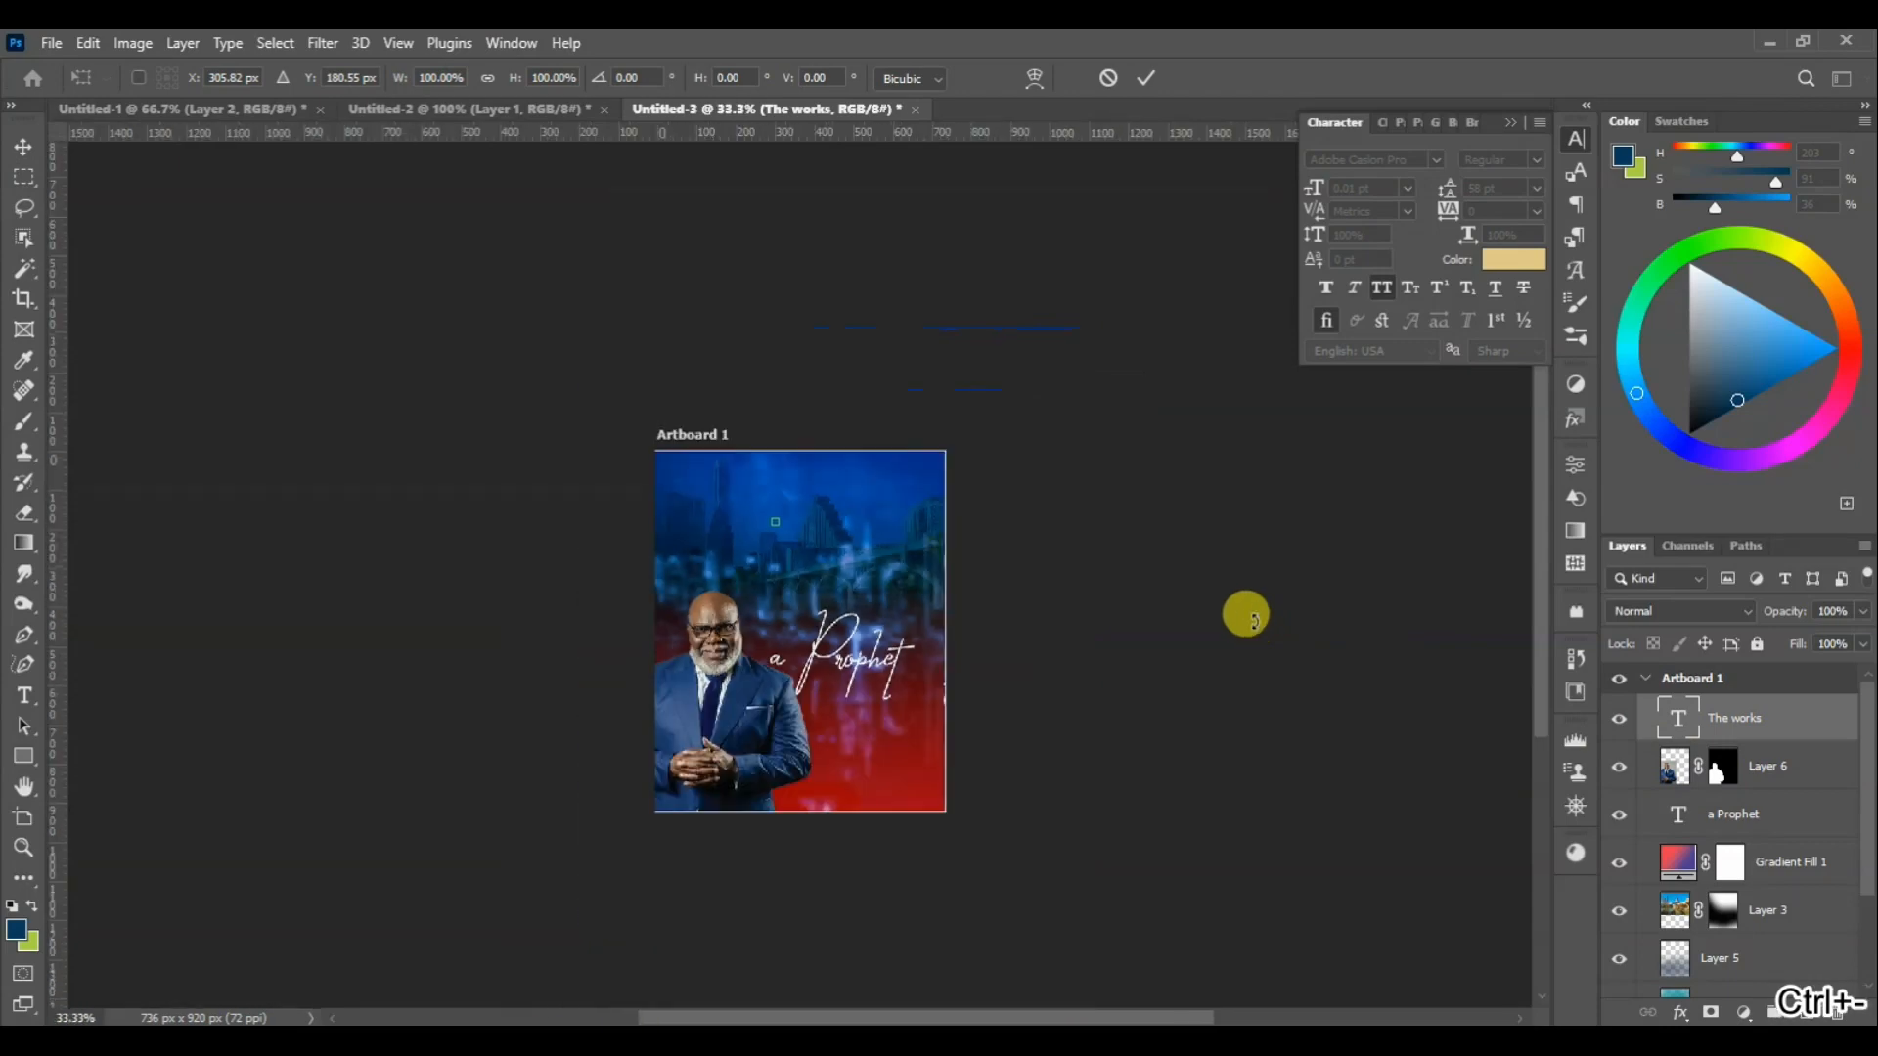
{"action": "key", "text": "ctrl+plus"}
{"action": "key", "text": "ctrl+plus"}
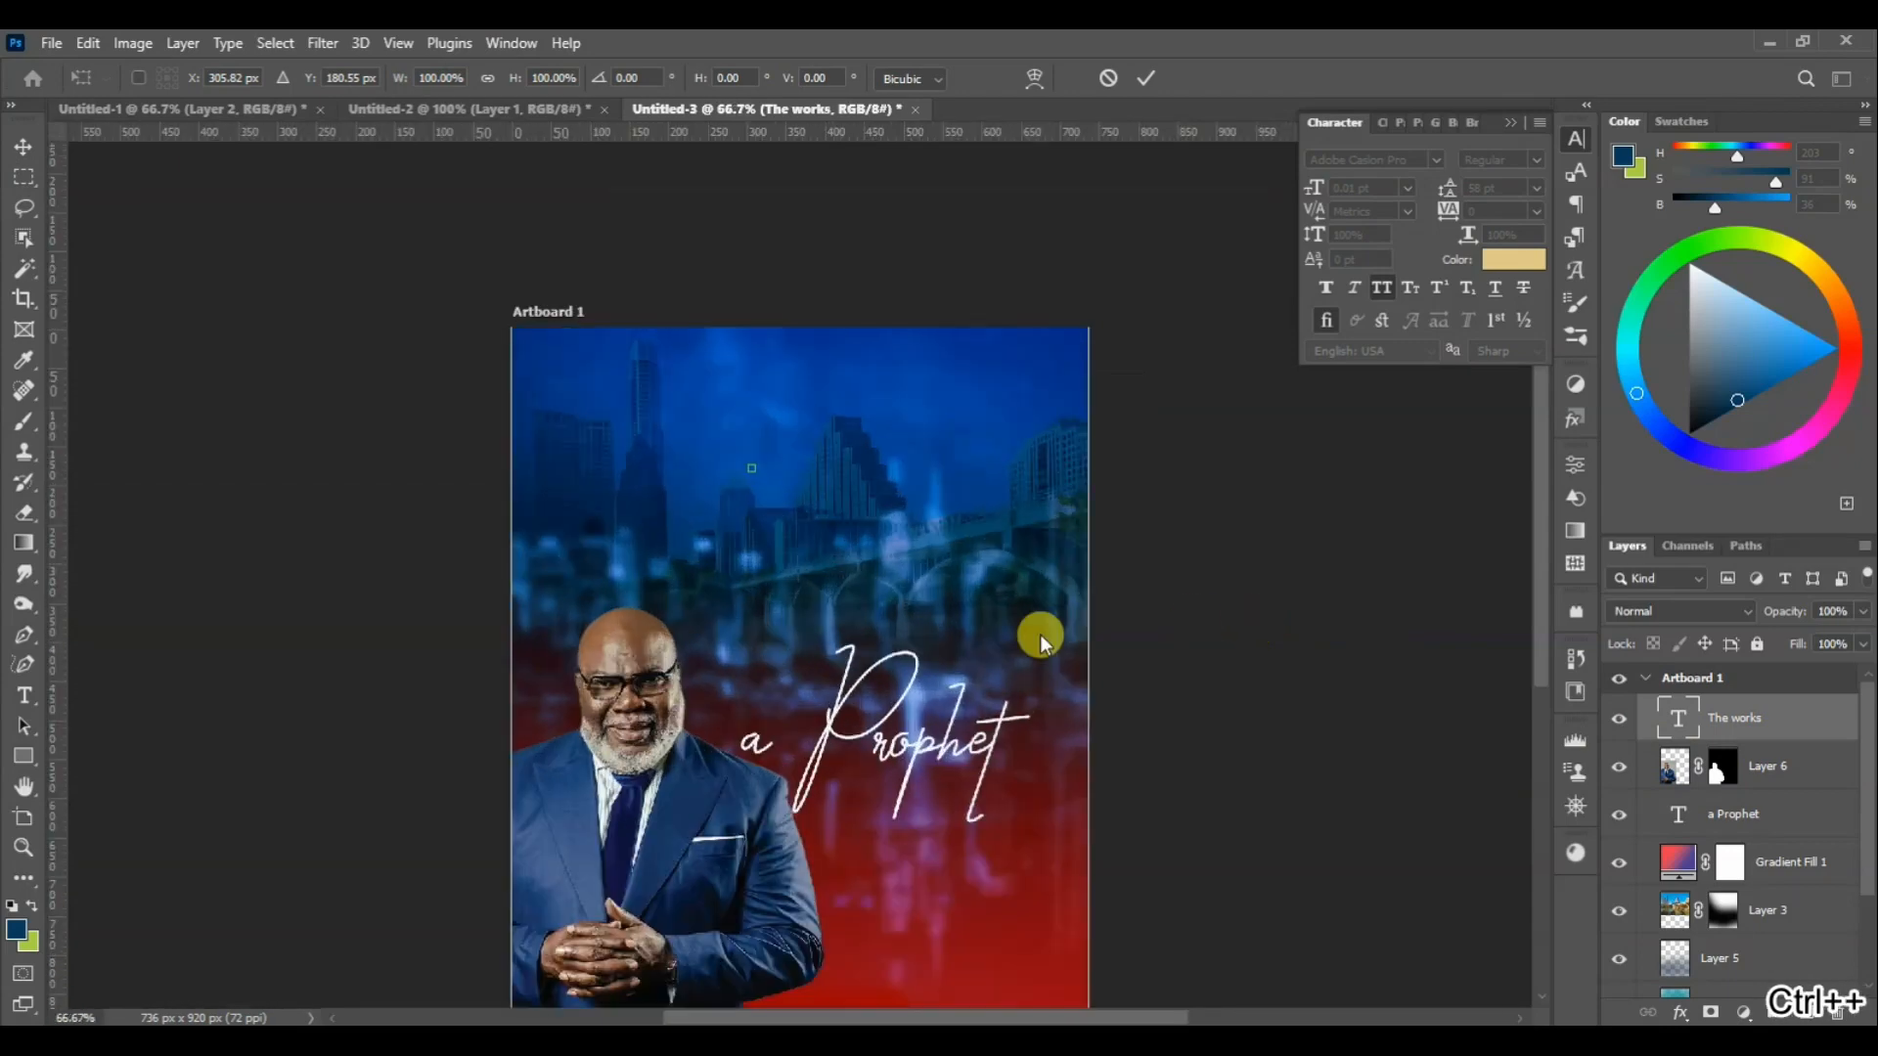
{"action": "left_click", "coordinate": [1758, 722]}
{"action": "key", "text": "Delete"}
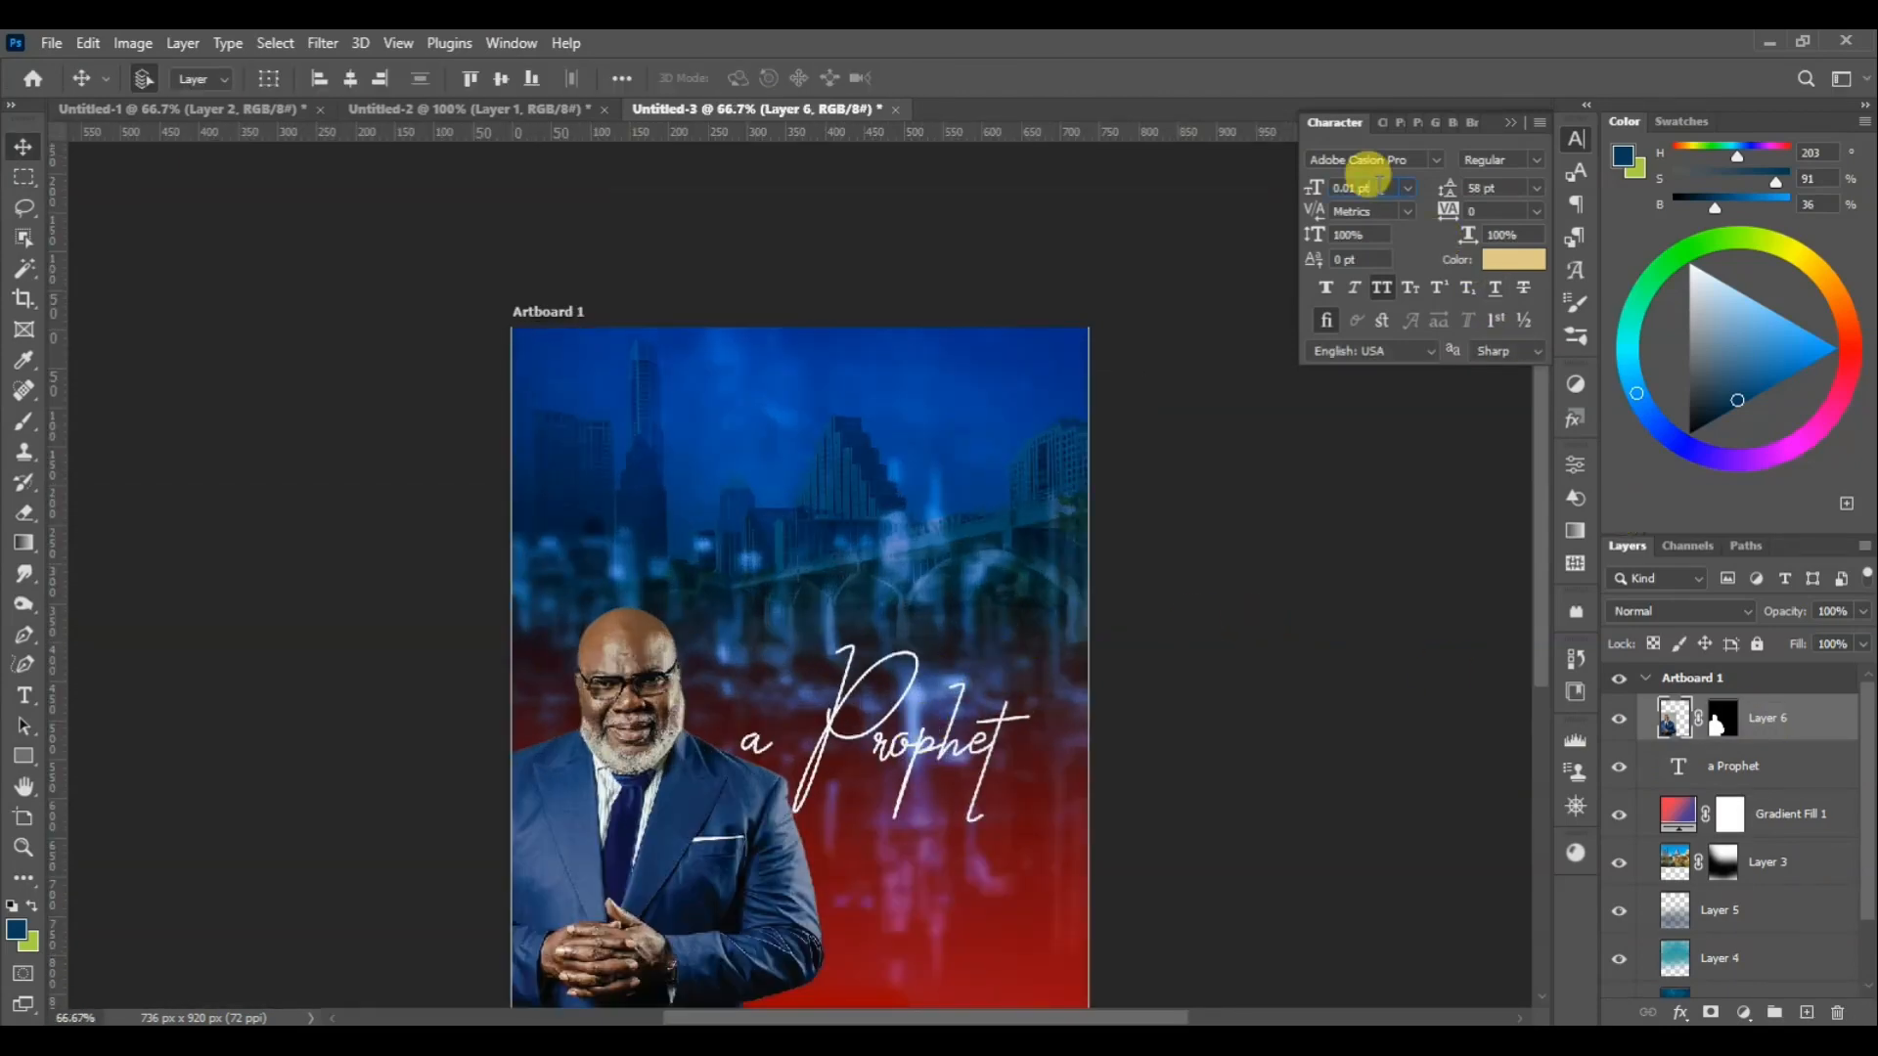
{"action": "key", "text": "ctrl+z"}
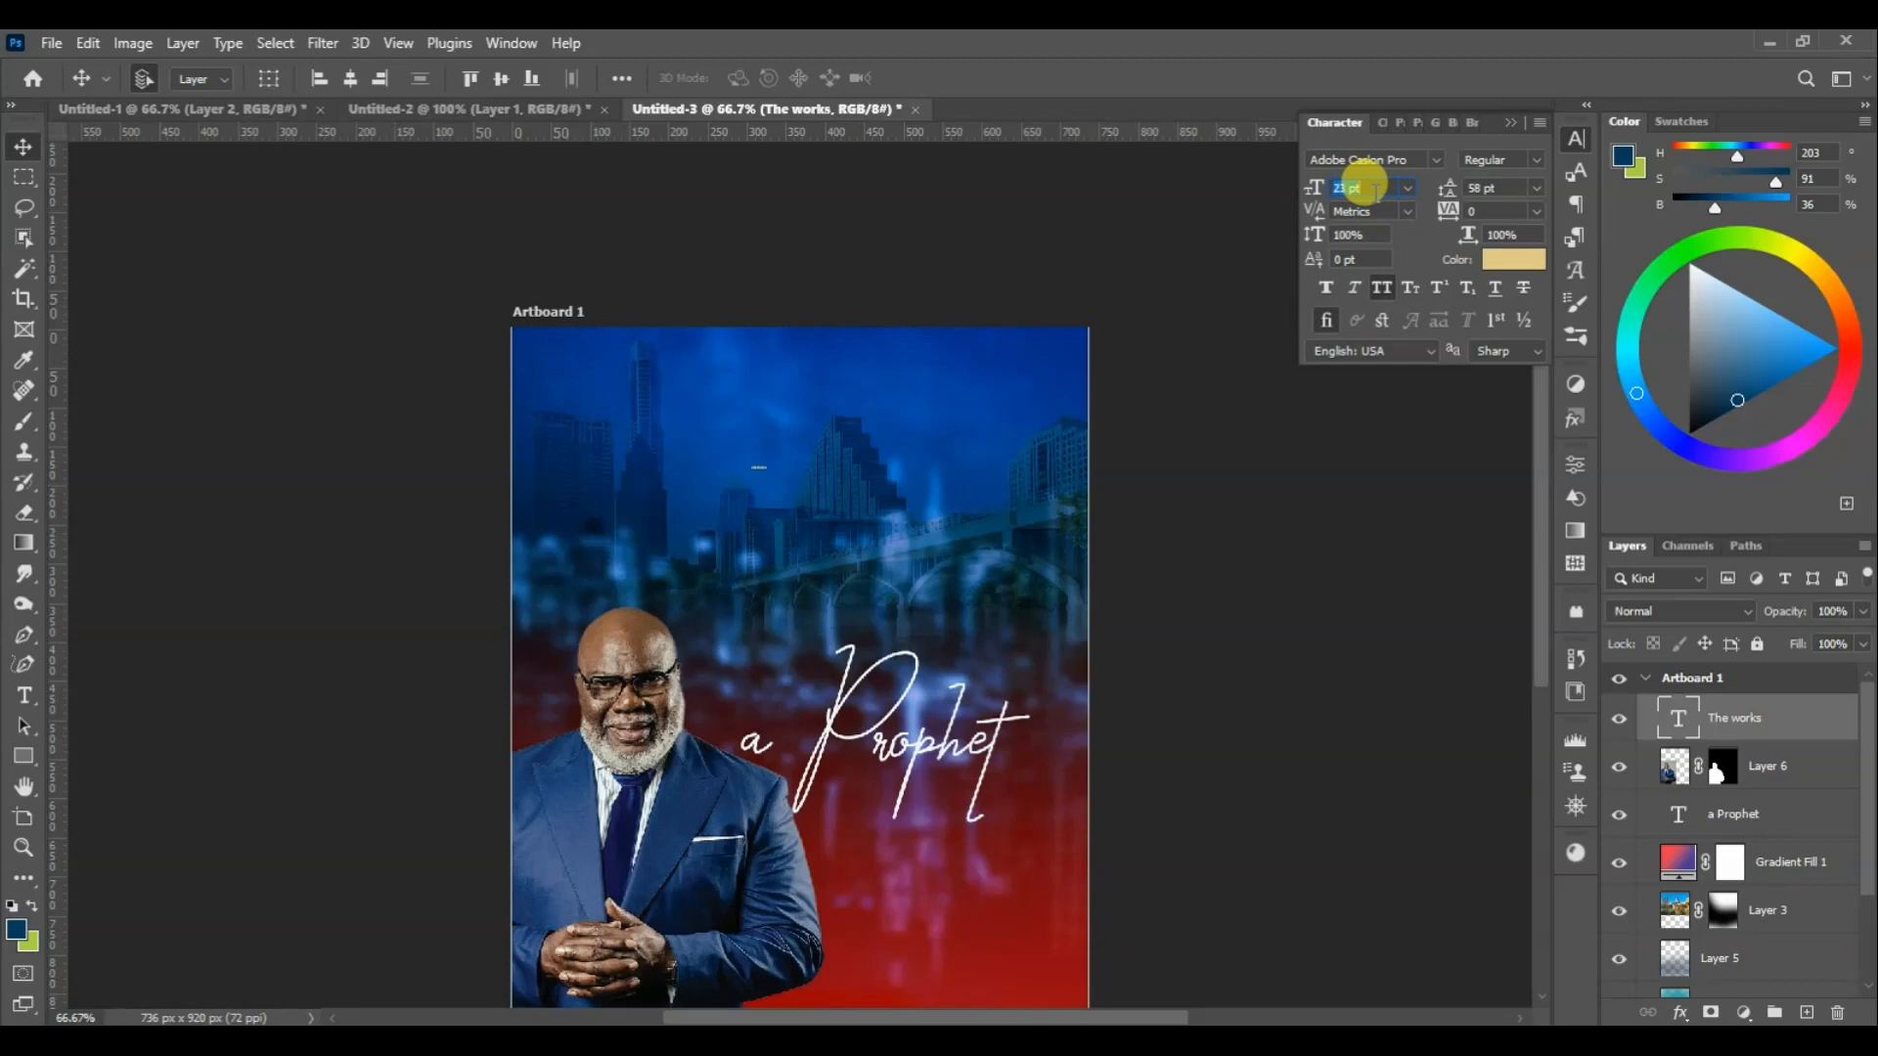
Set the "The works" text to 30 pt and move it just above "a Prophet", beside the man's head
{"action": "type", "text": "30"}
{"action": "key", "text": "Return"}
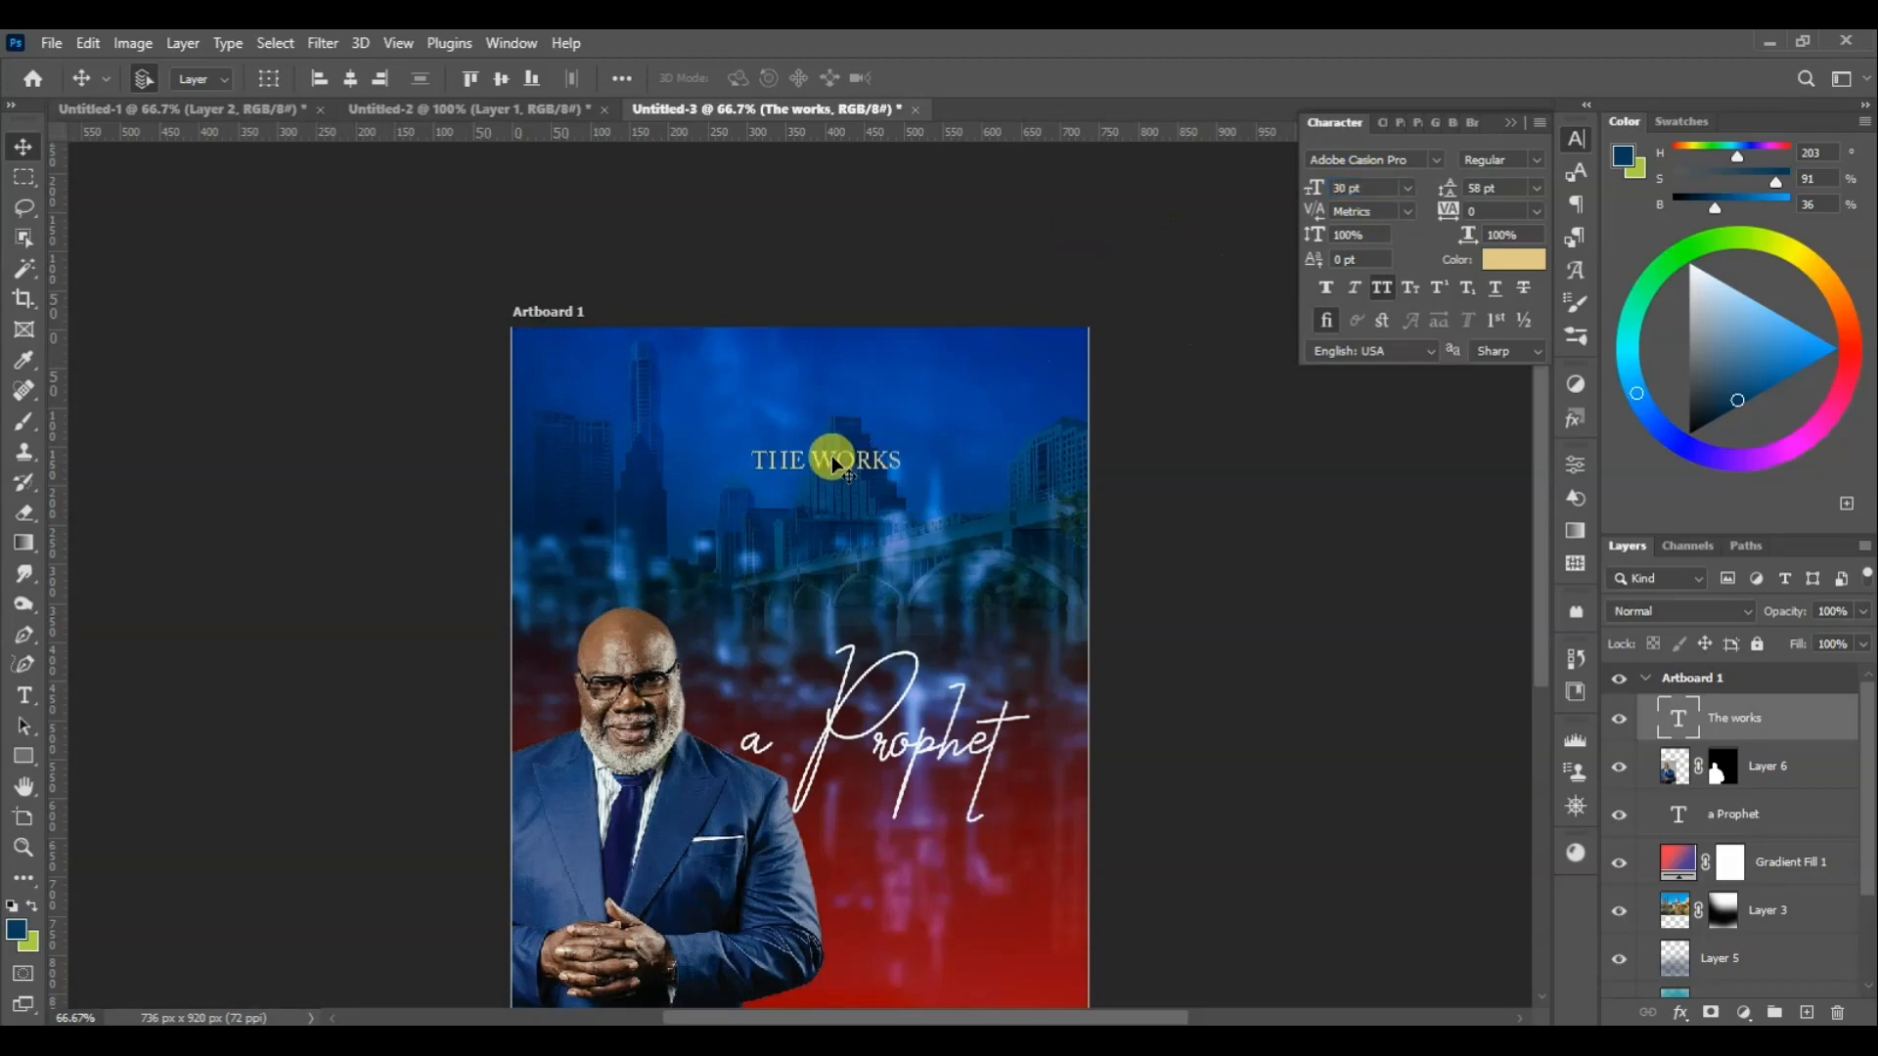
{"action": "left_click_drag", "start_coordinate": [833, 465], "coordinate": [781, 681]}
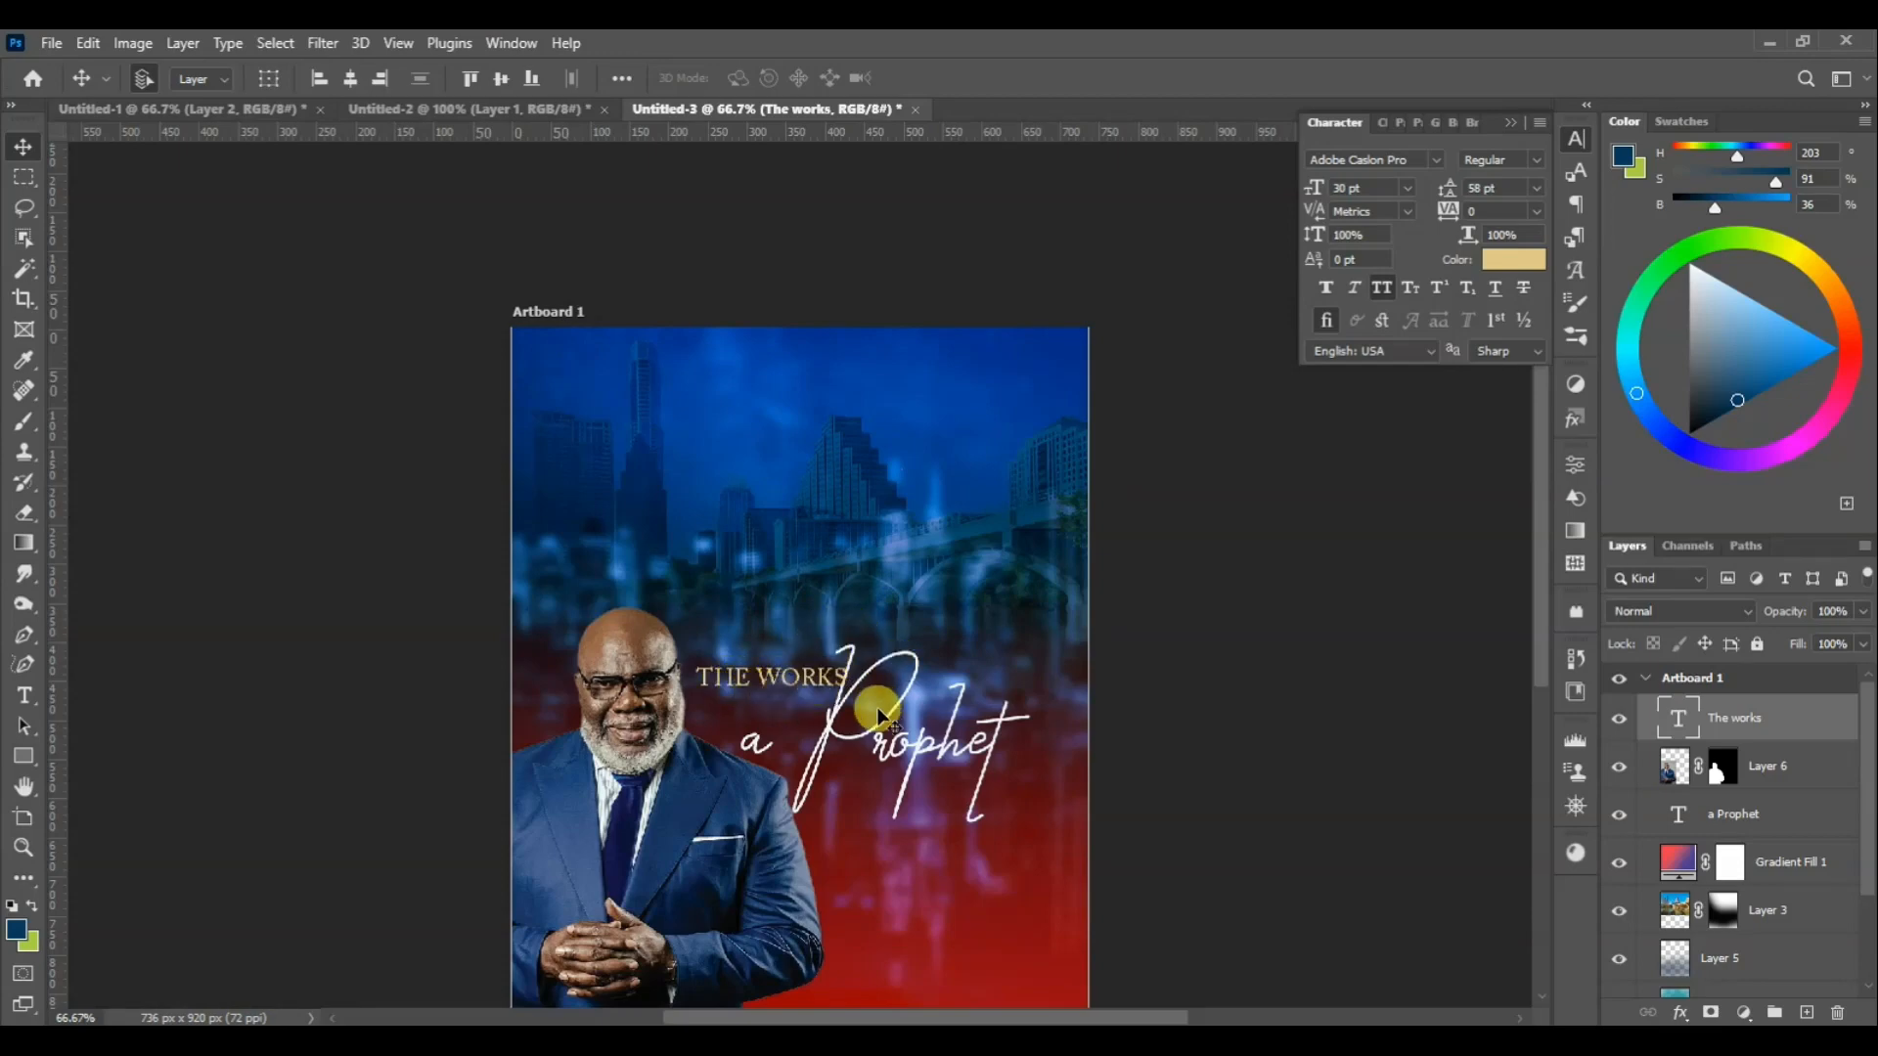
Shift the "a Prophet" text right and slightly down, away from the man's shoulder
{"action": "key", "text": "ctrl+plus"}
{"action": "scroll", "coordinate": [978, 645], "scroll_direction": "down", "scroll_amount": 2}
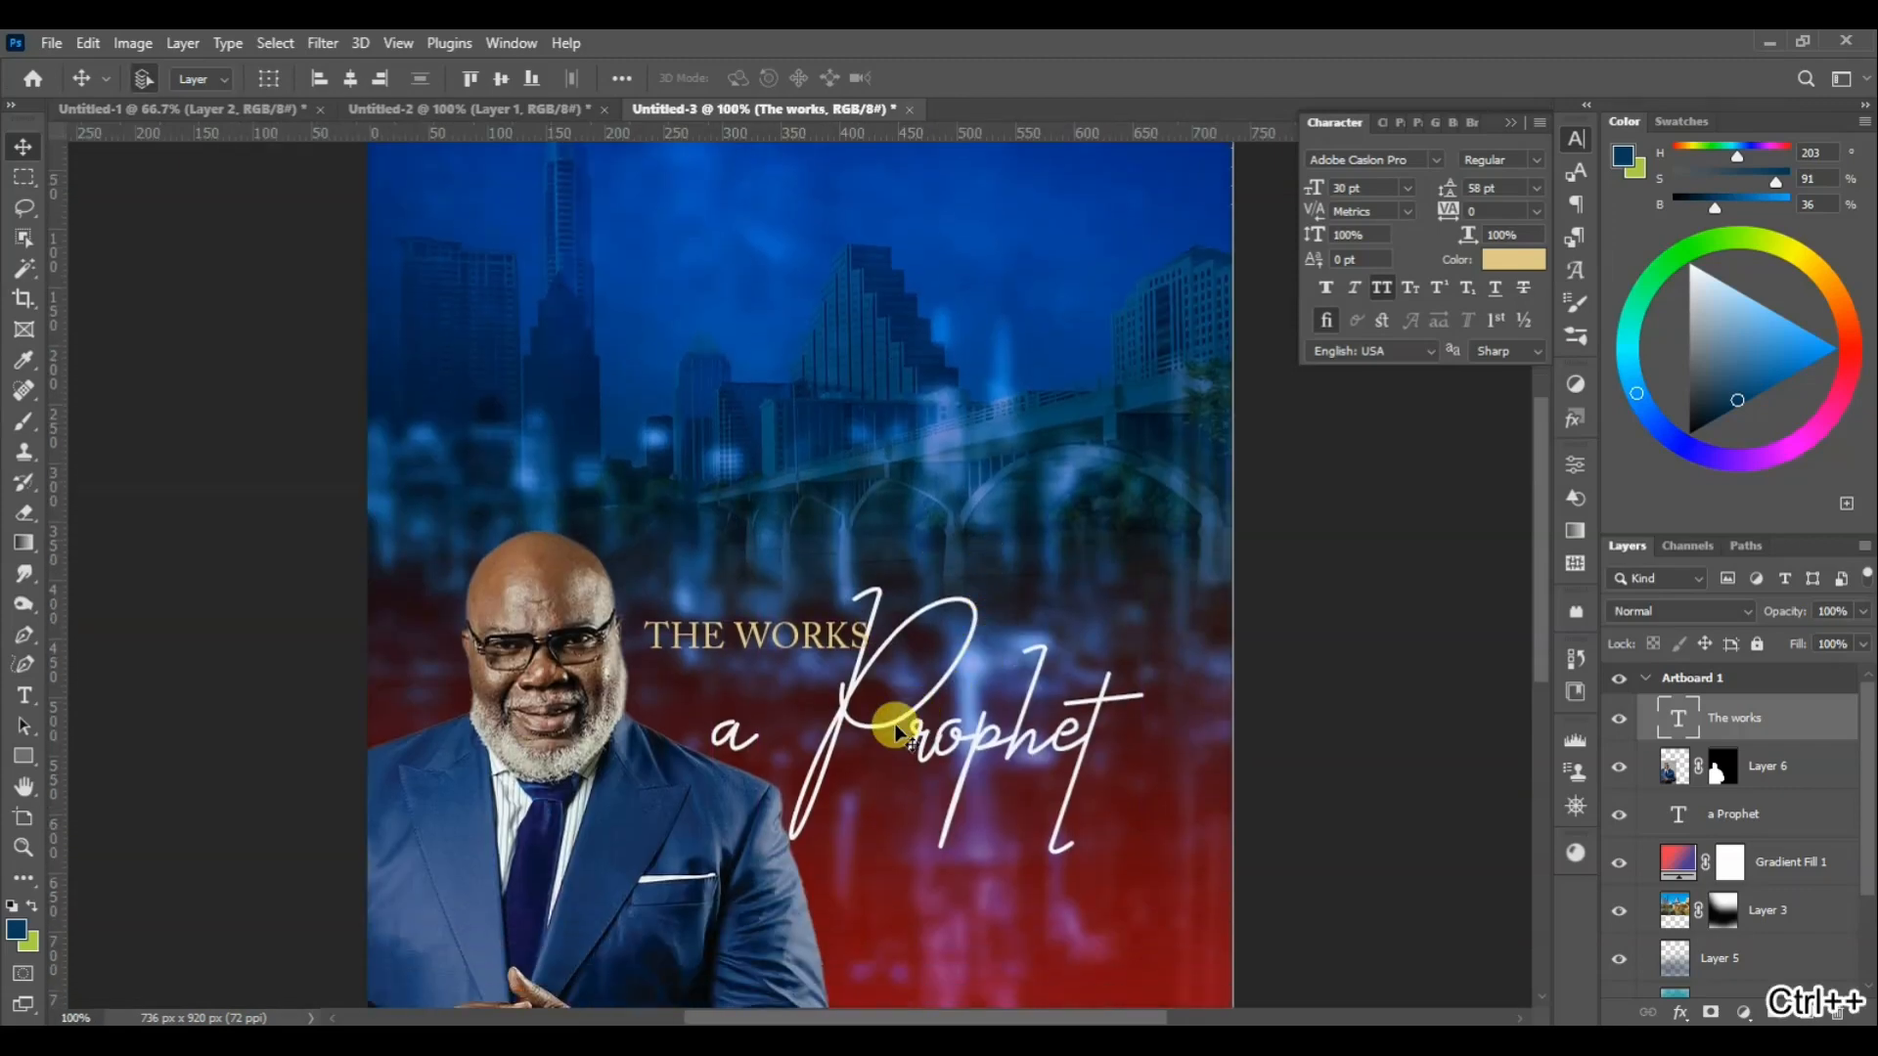
{"action": "left_click", "coordinate": [897, 722], "text": "ctrl"}
{"action": "left_click_drag", "start_coordinate": [897, 722], "coordinate": [966, 743]}
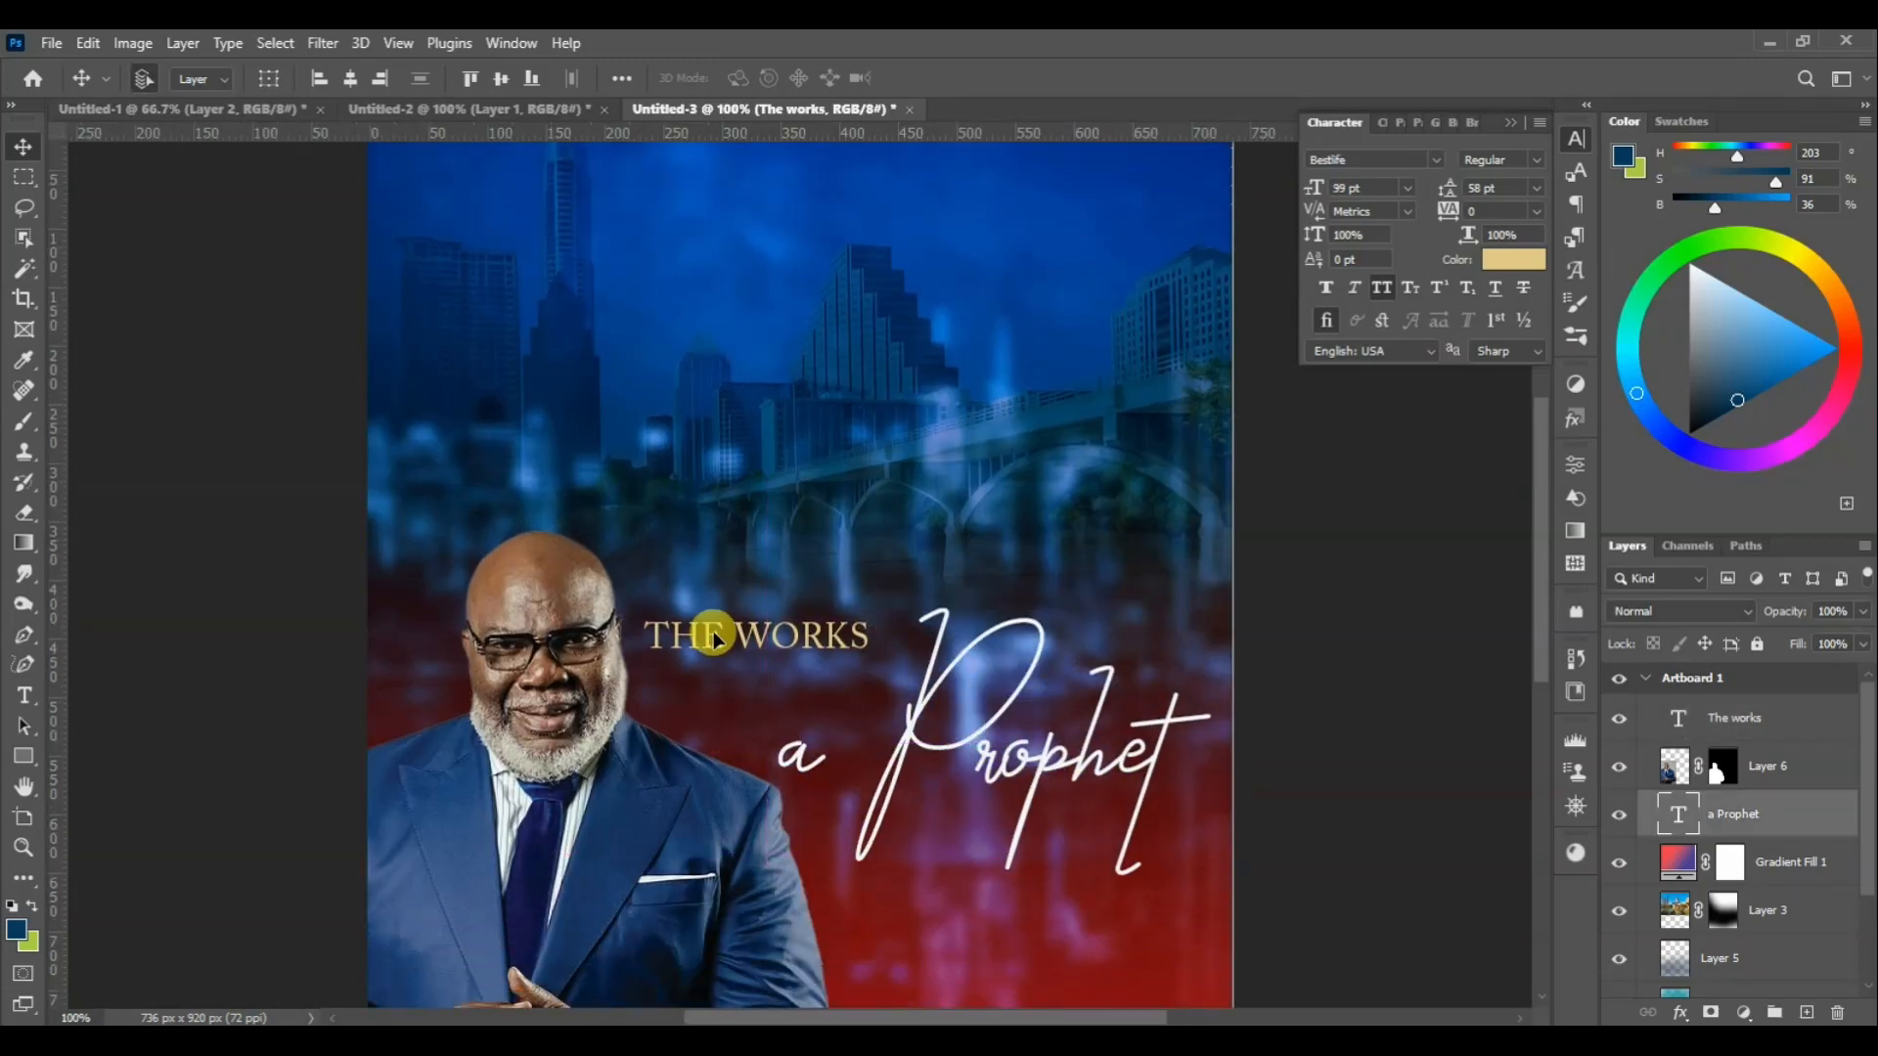
Move the "The works" text rightward so it ends next to the large P of "Prophet", nudging it slightly left to fit
{"action": "left_click", "coordinate": [749, 642], "text": "ctrl"}
{"action": "left_click_drag", "start_coordinate": [750, 642], "coordinate": [779, 658]}
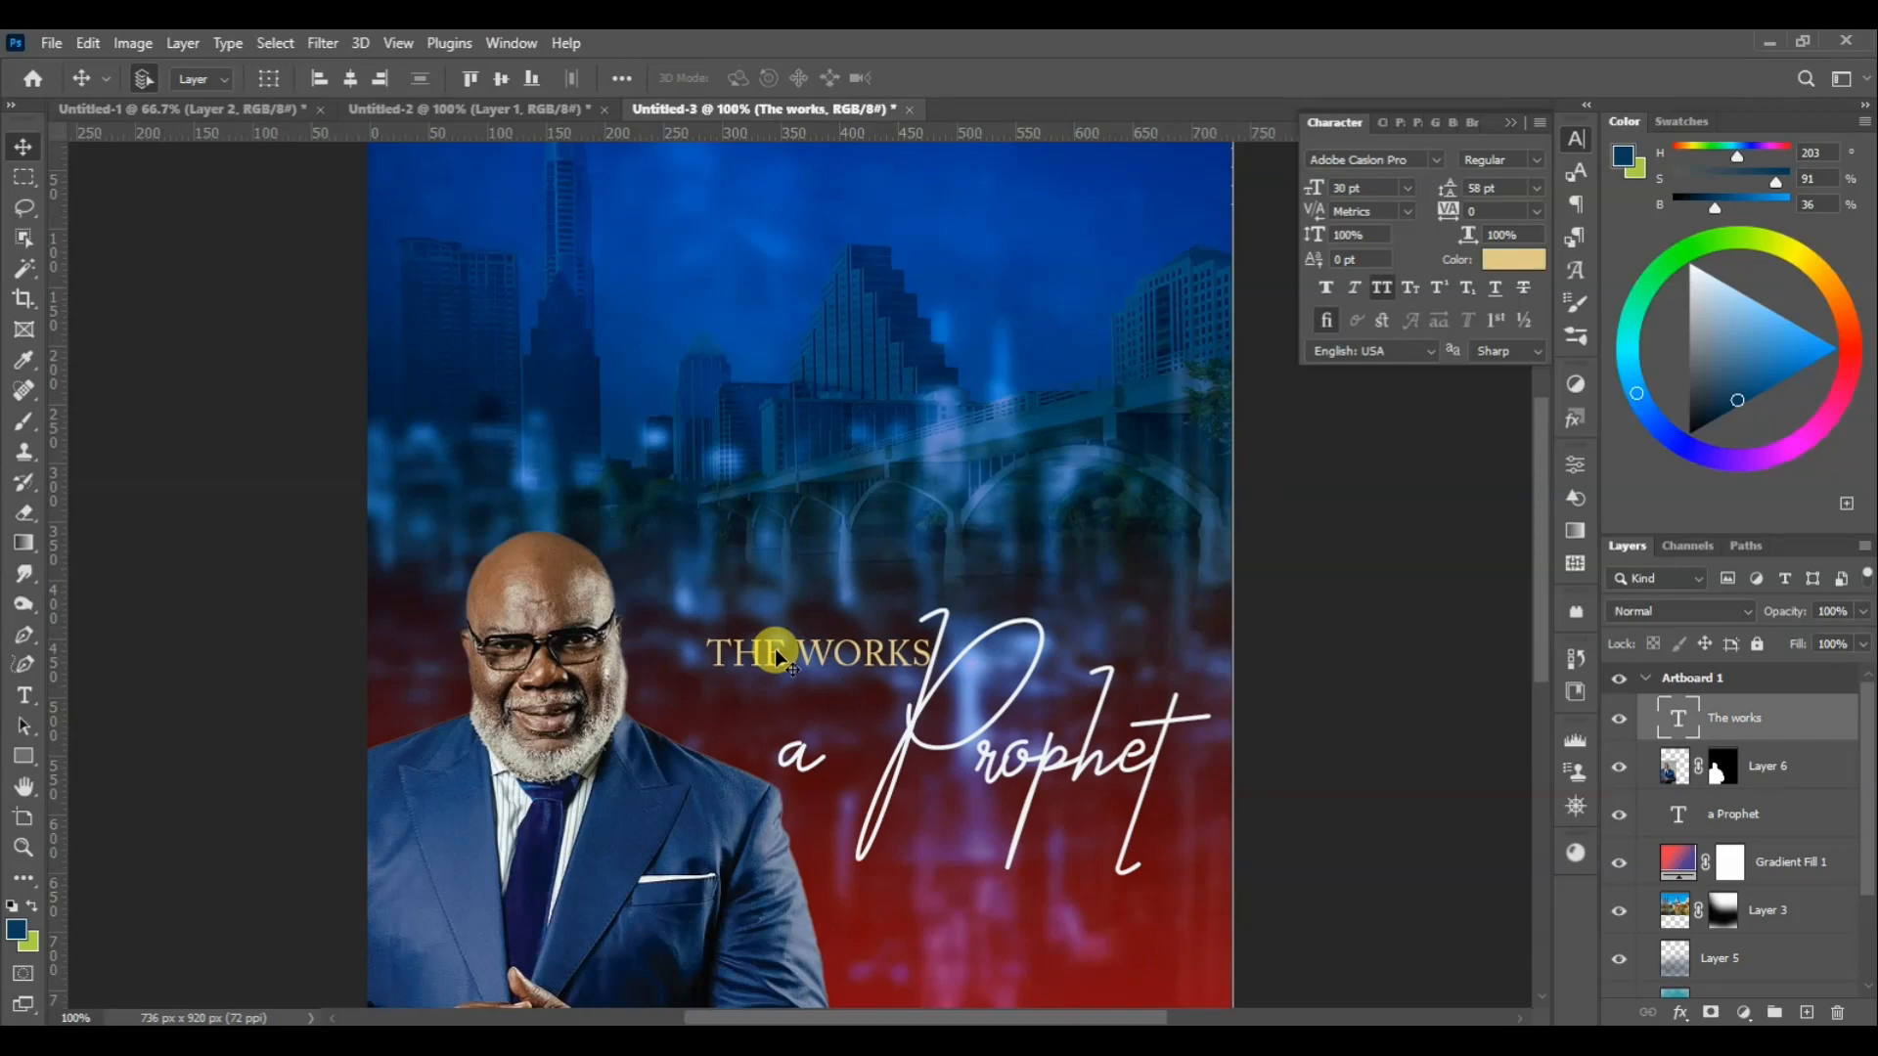
{"action": "key", "text": "Left"}
{"action": "key", "text": "Left"}
{"action": "key", "text": "Left"}
{"action": "key", "text": "Left"}
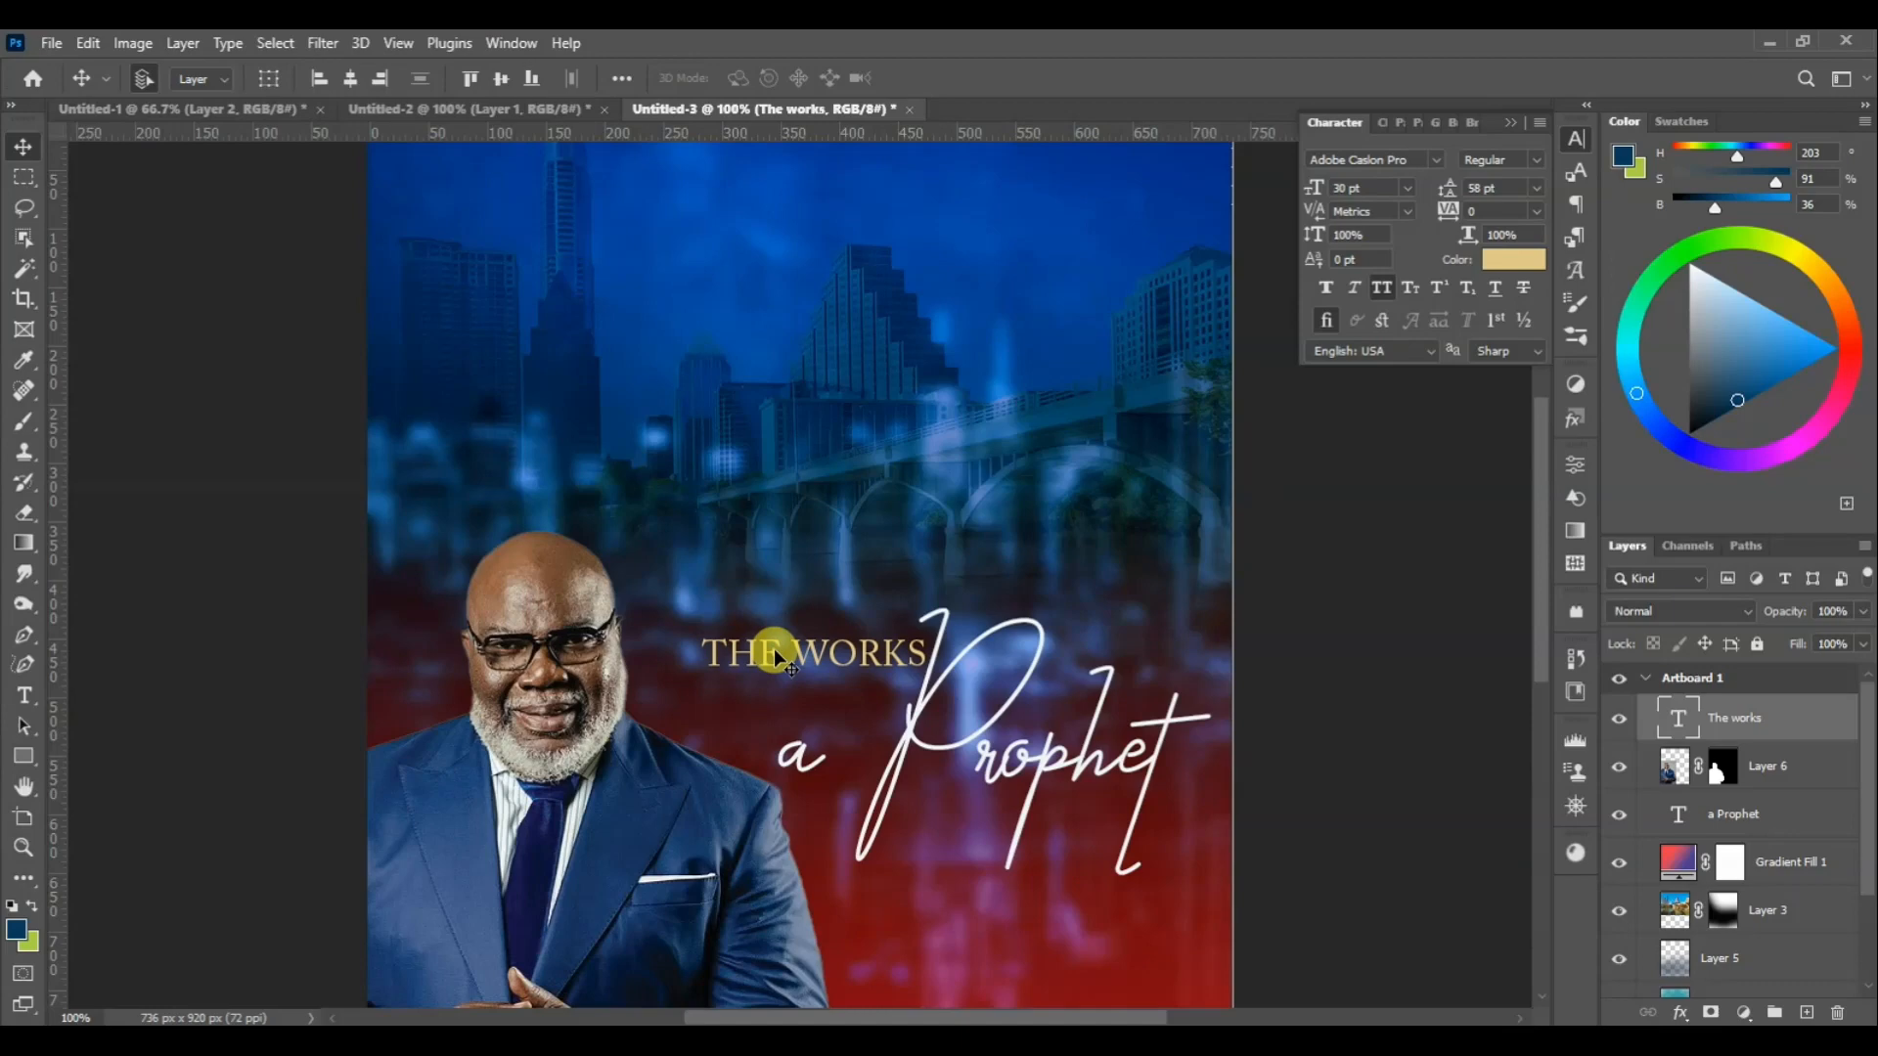
Add "of" on a second line beneath "The works" in the gold text
{"action": "double_click", "coordinate": [923, 648]}
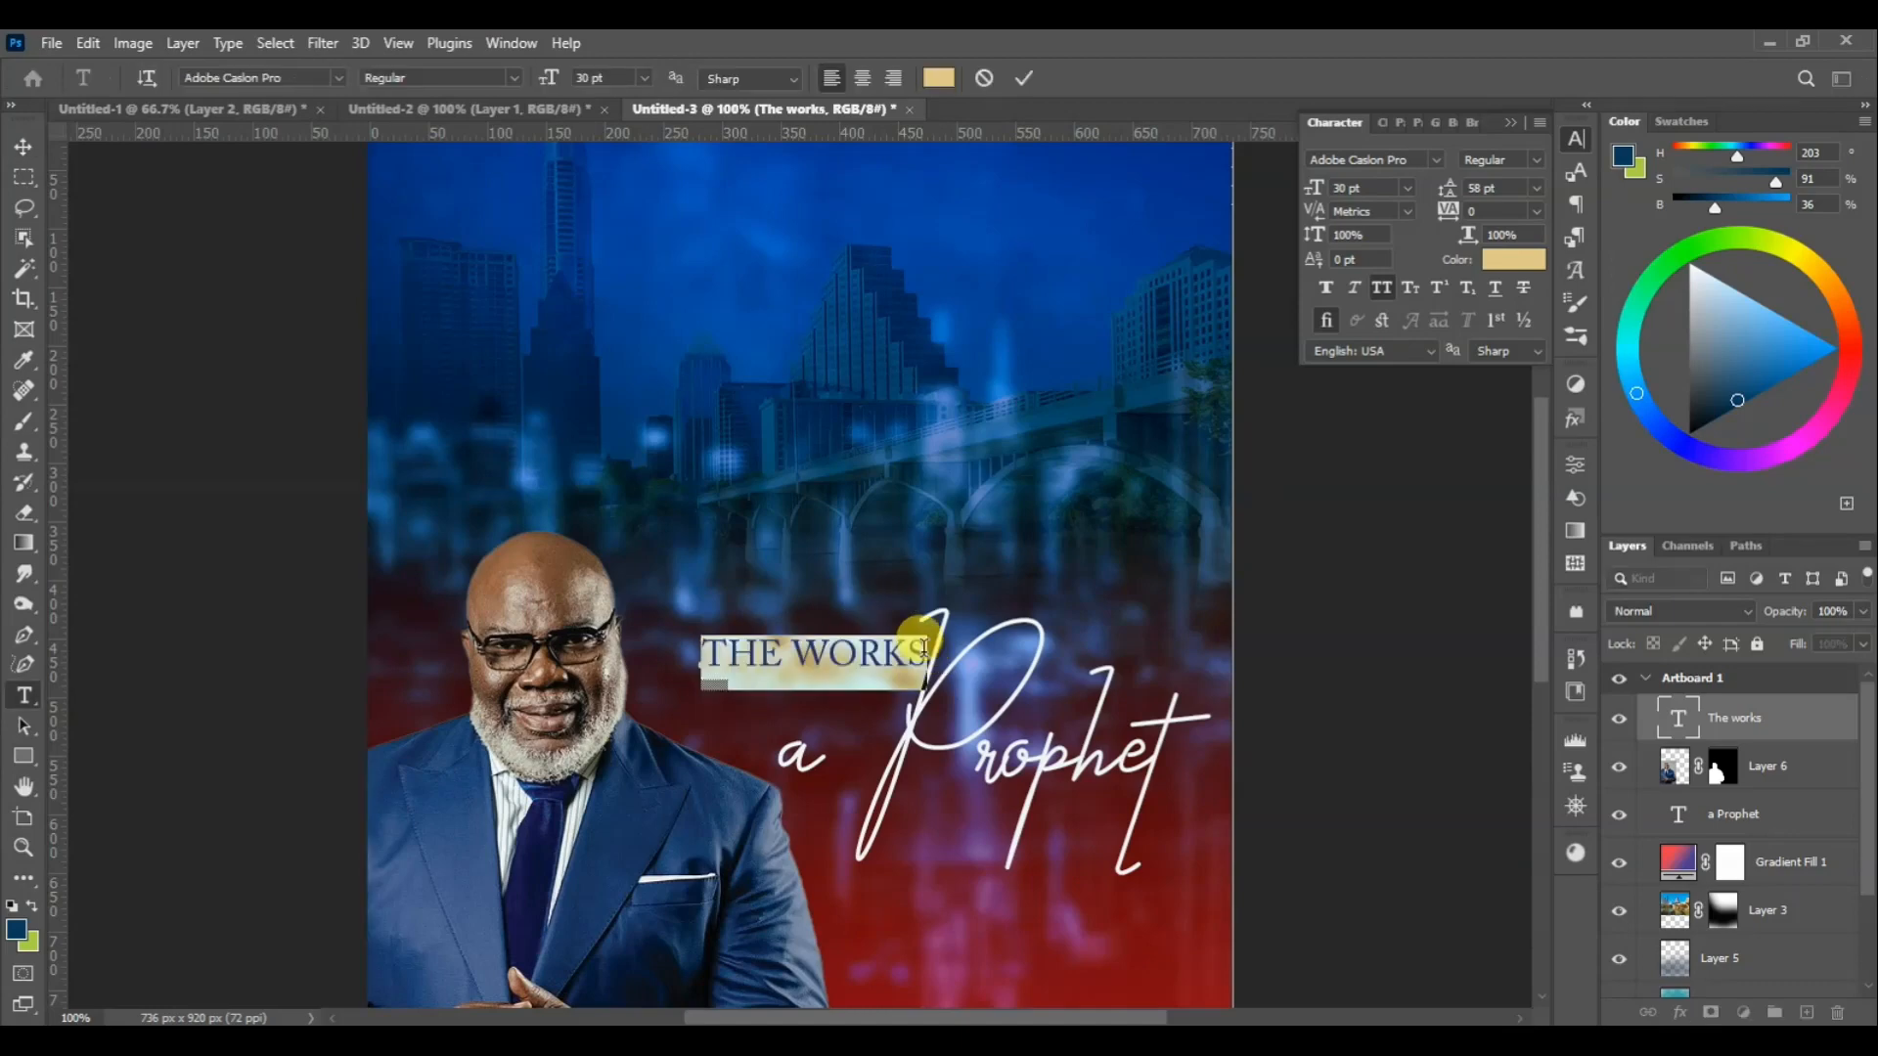
{"action": "left_click", "coordinate": [923, 648]}
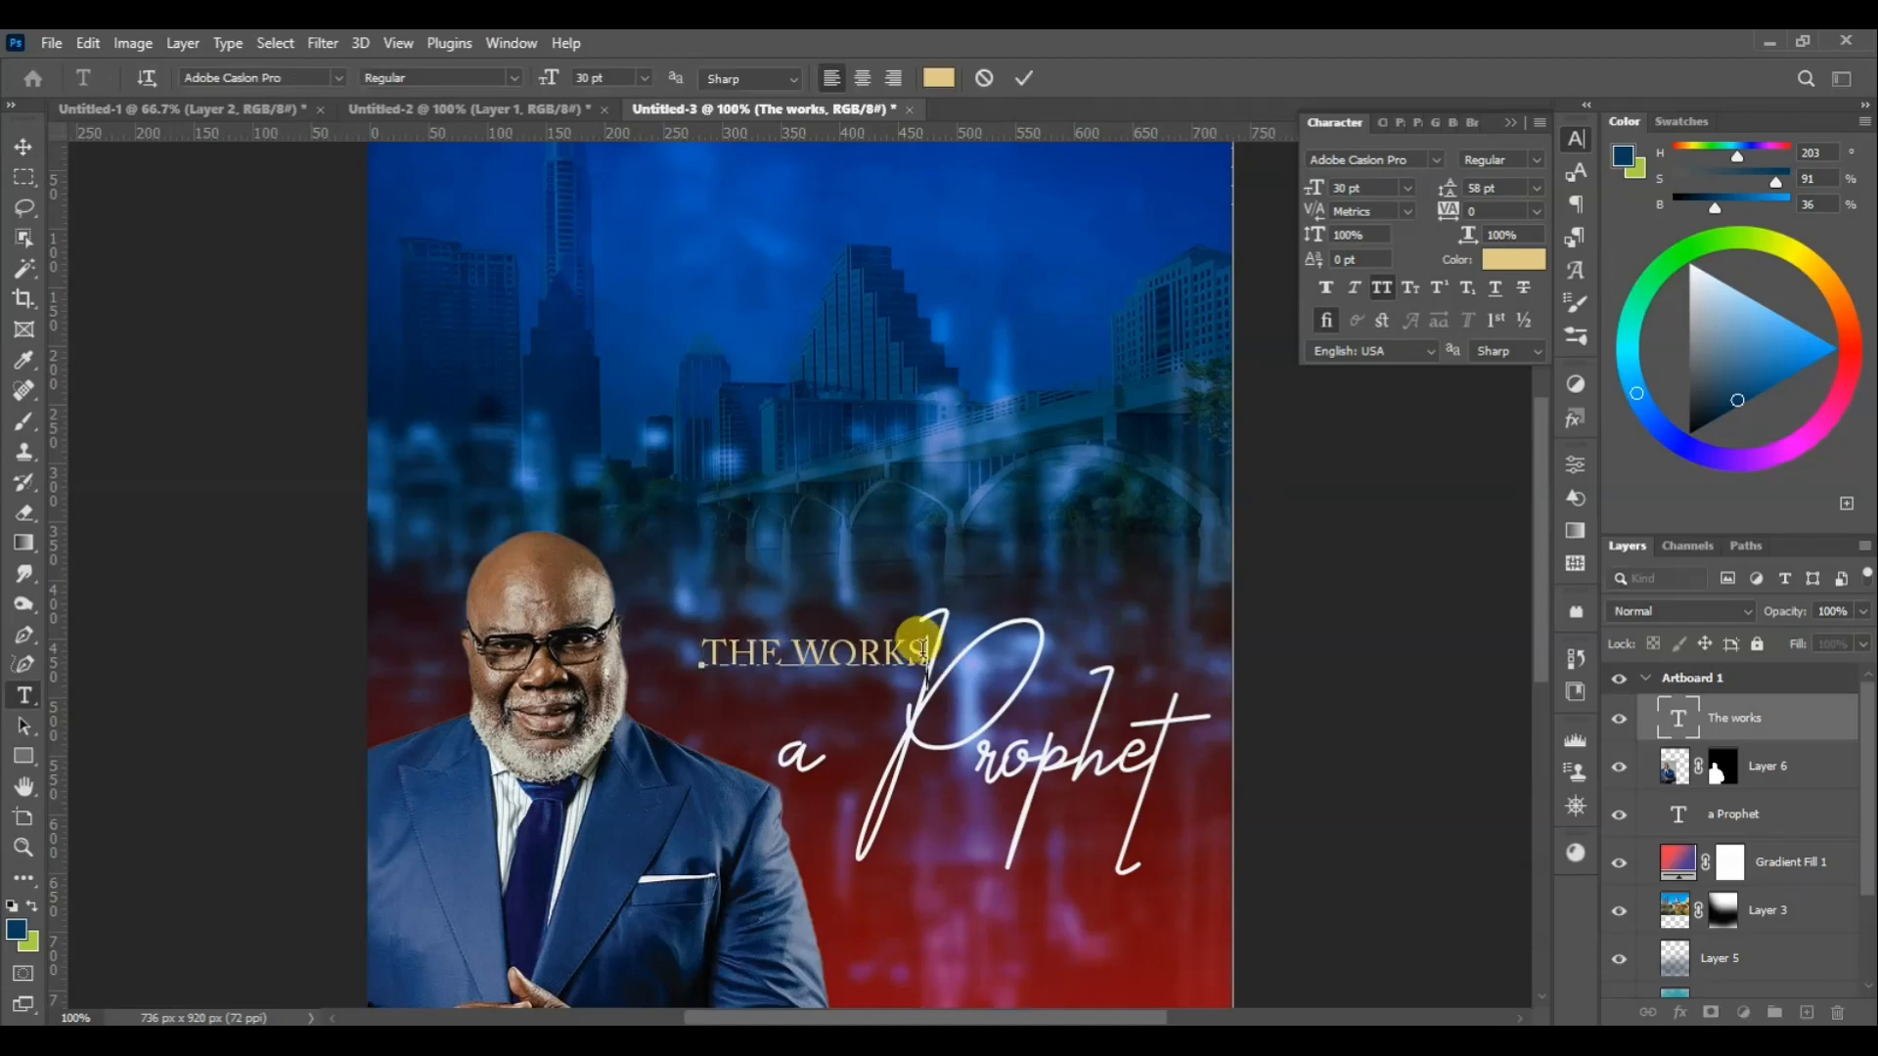
{"action": "type", "text": "OF"}
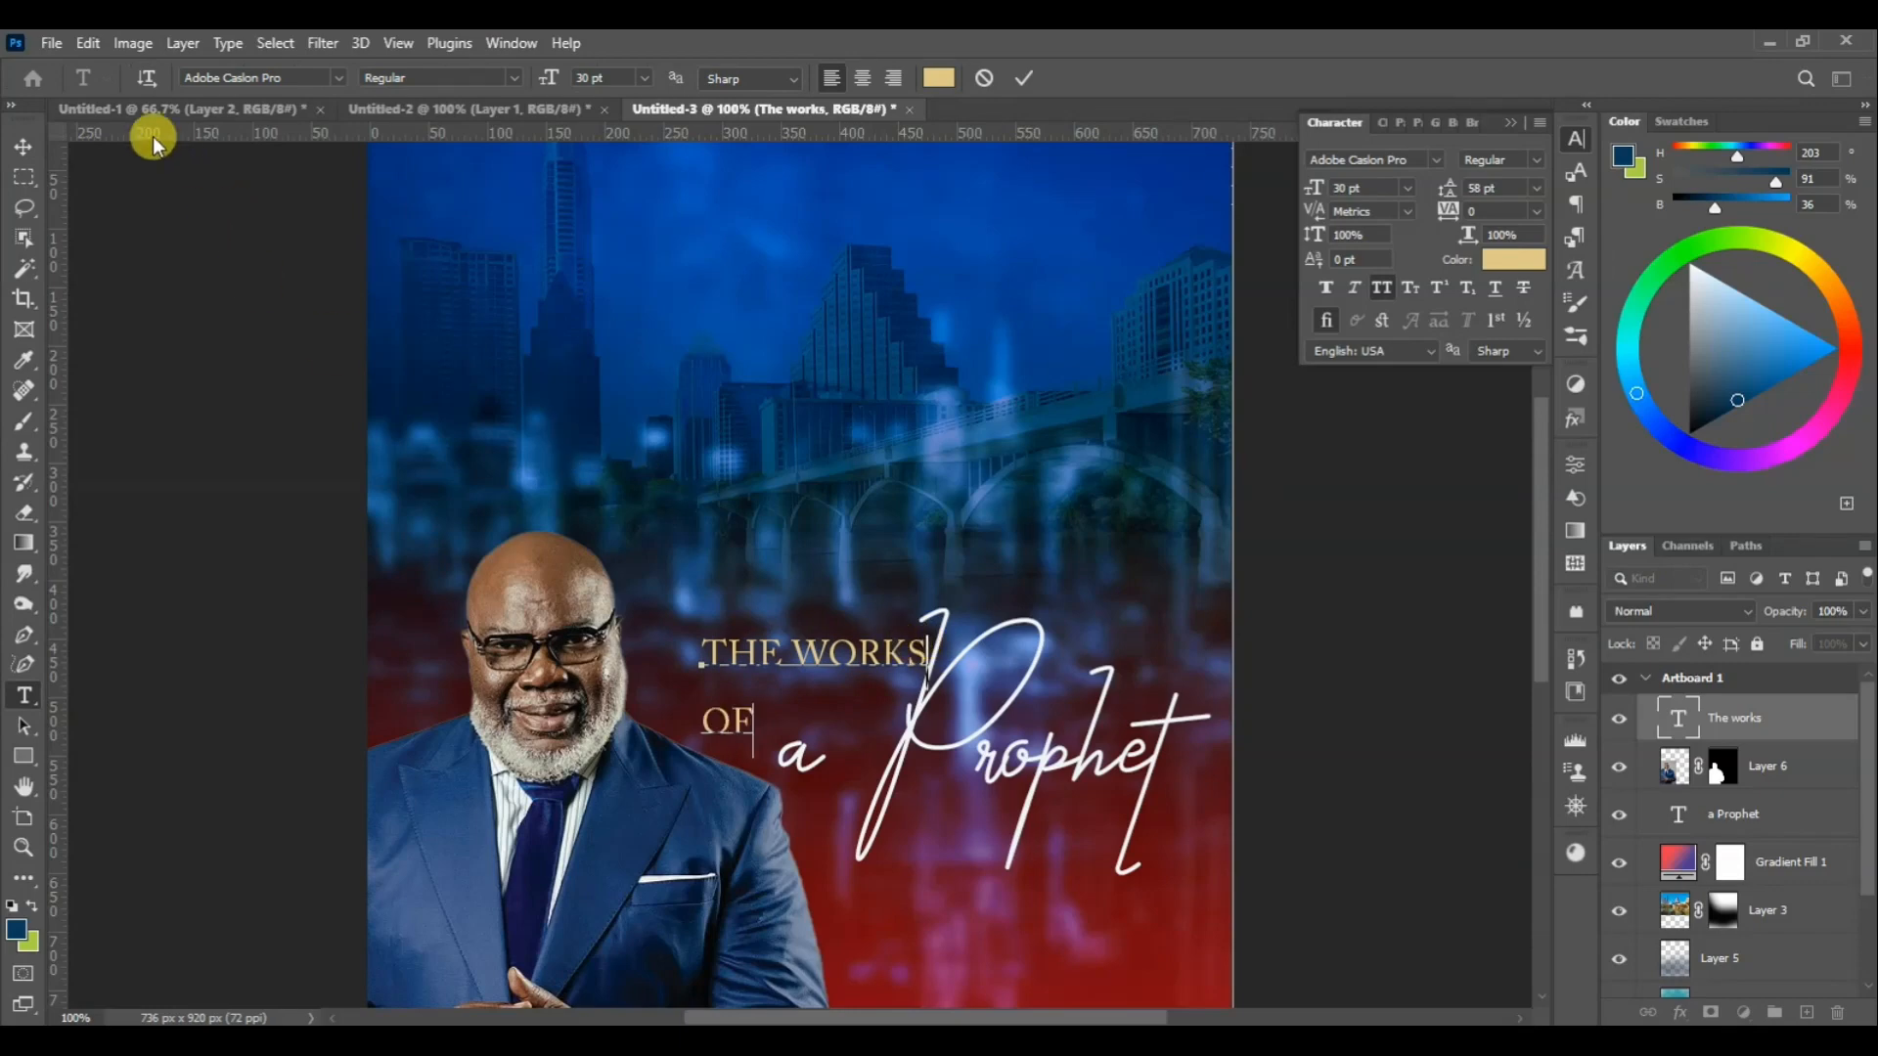
{"action": "left_click", "coordinate": [23, 146]}
Set the line spacing of the "The works of" text to Auto and apply faux bold
{"action": "left_click", "coordinate": [1535, 188]}
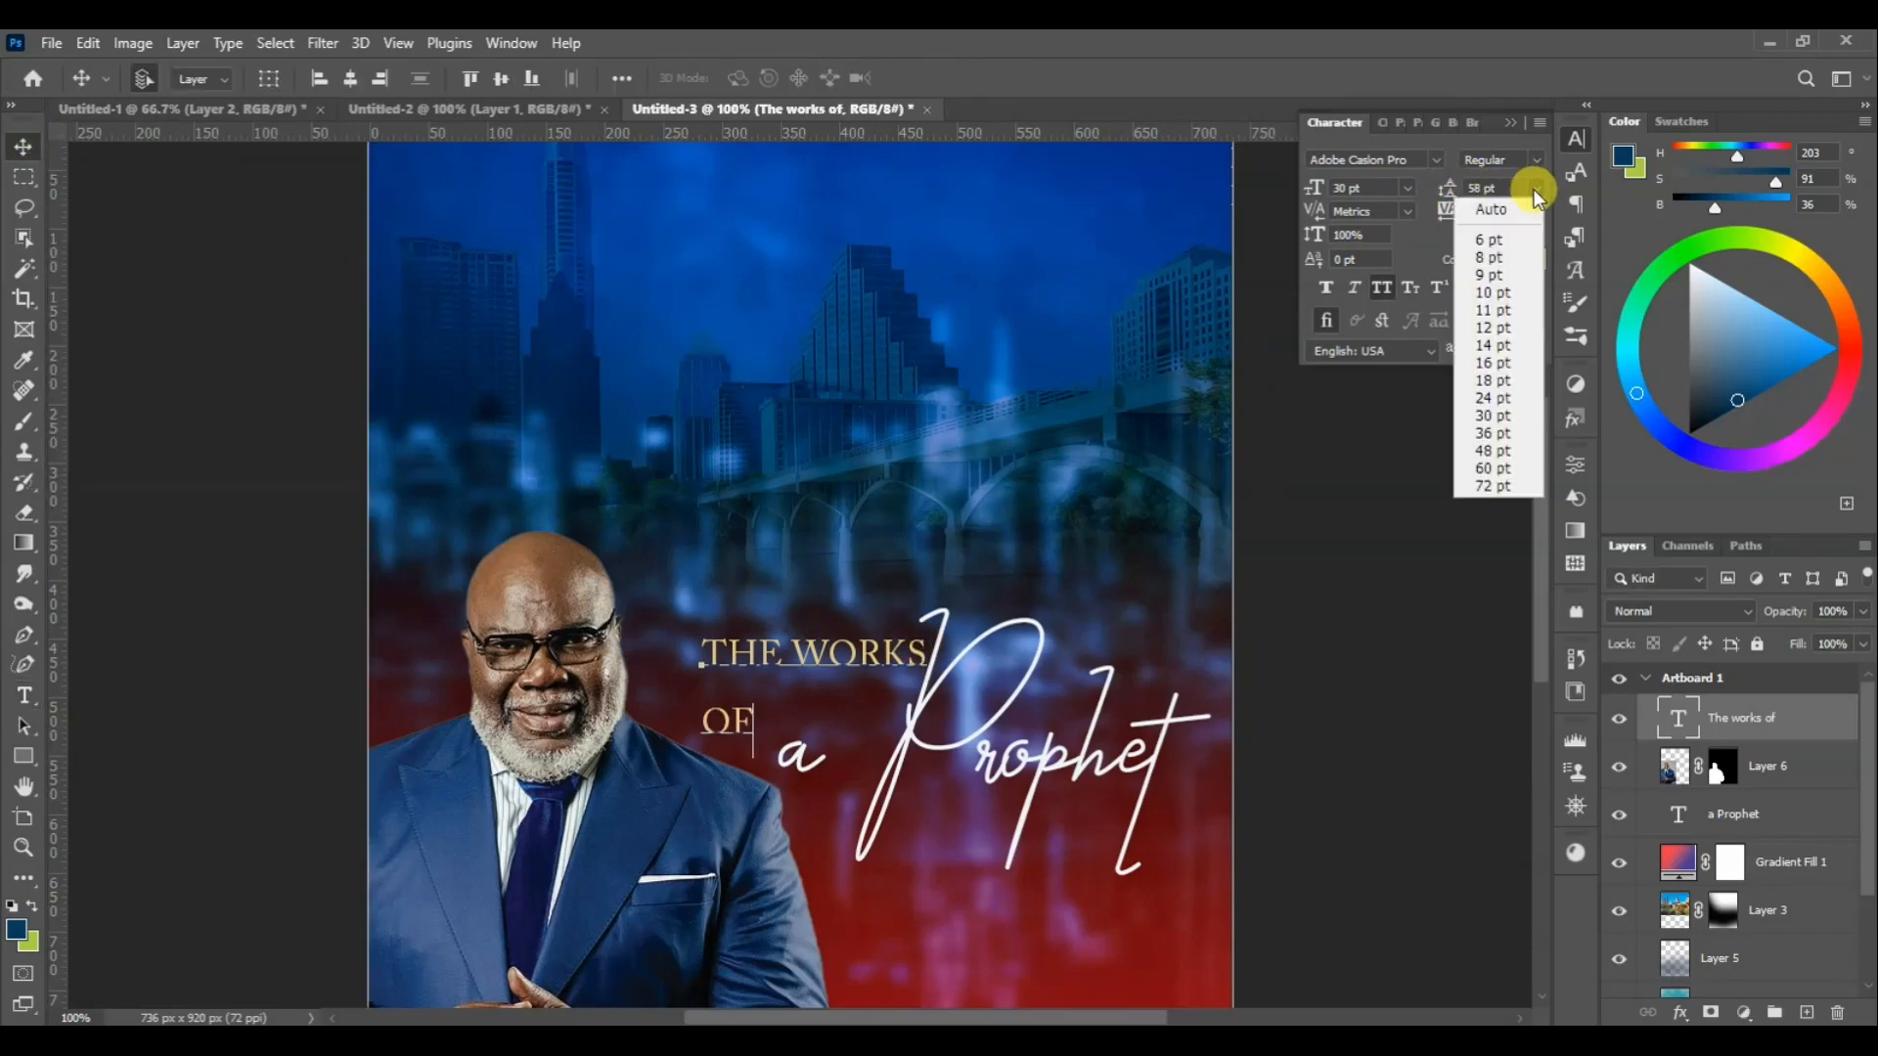
{"action": "left_click", "coordinate": [1489, 213]}
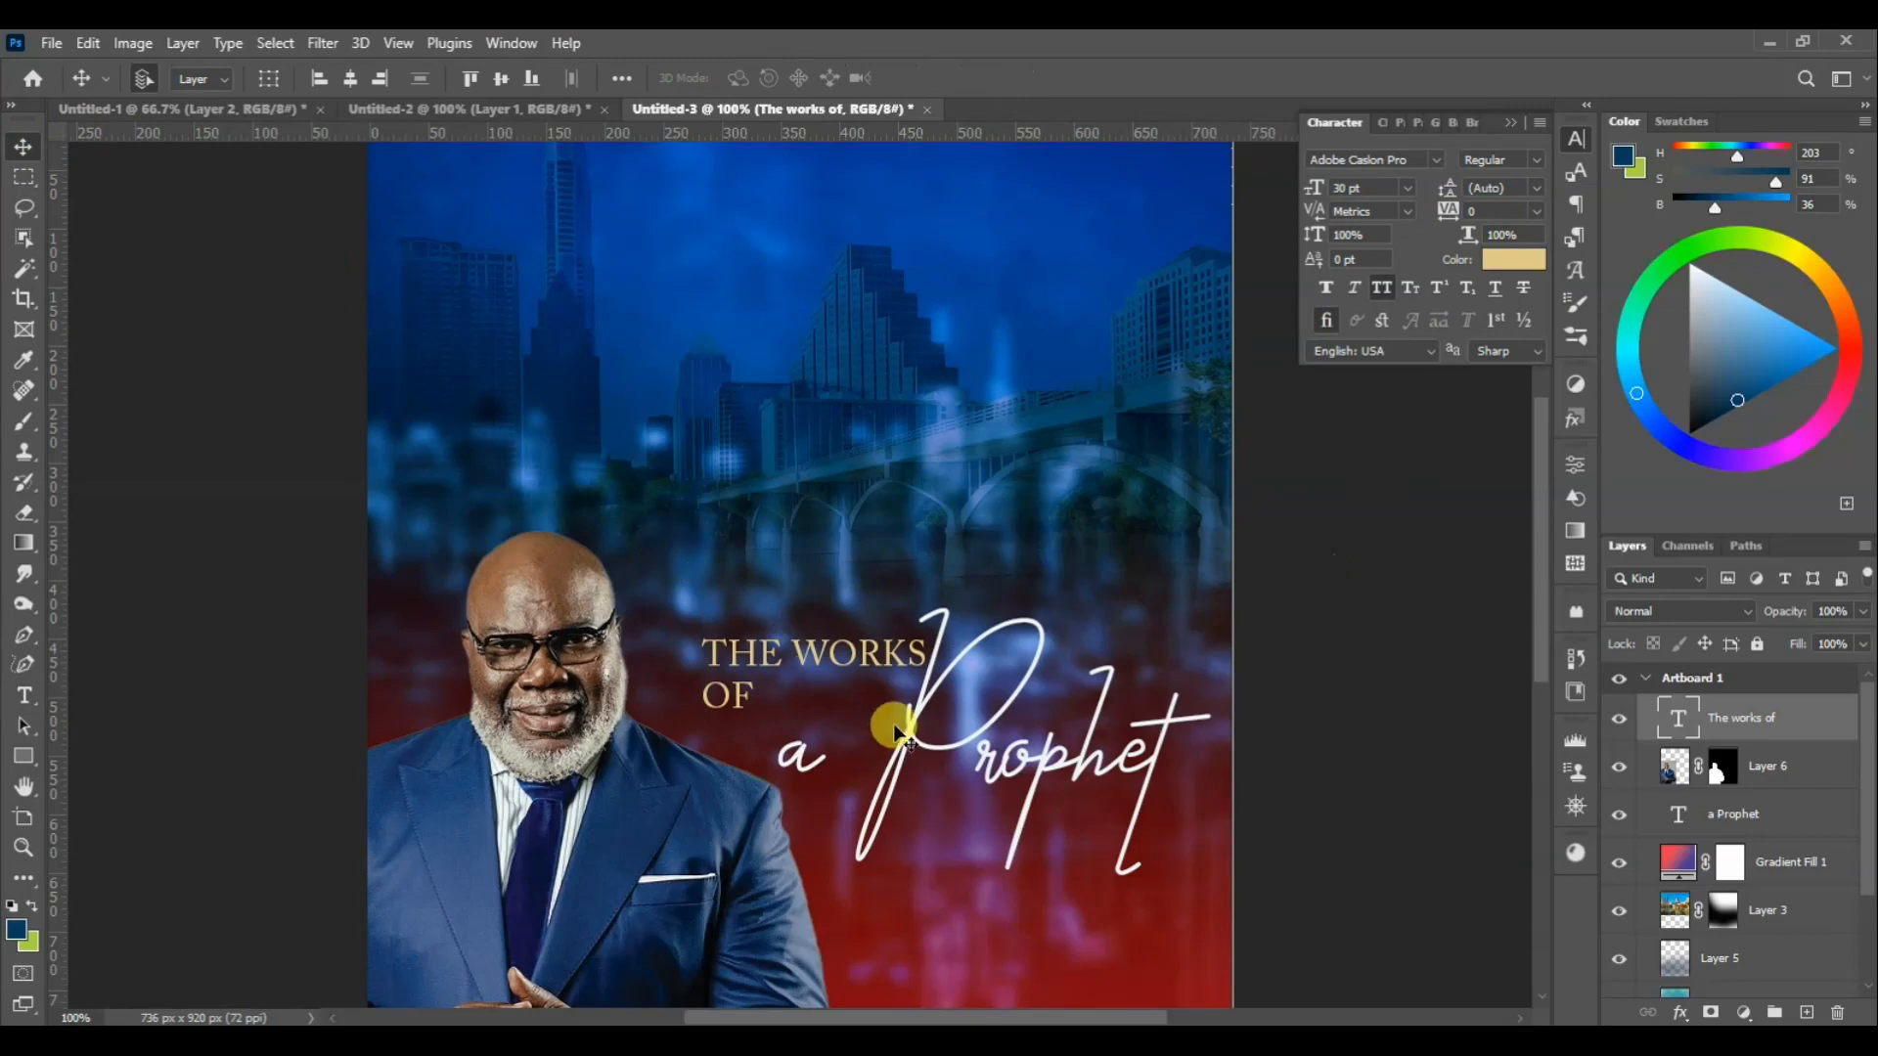
{"action": "left_click", "coordinate": [1332, 289]}
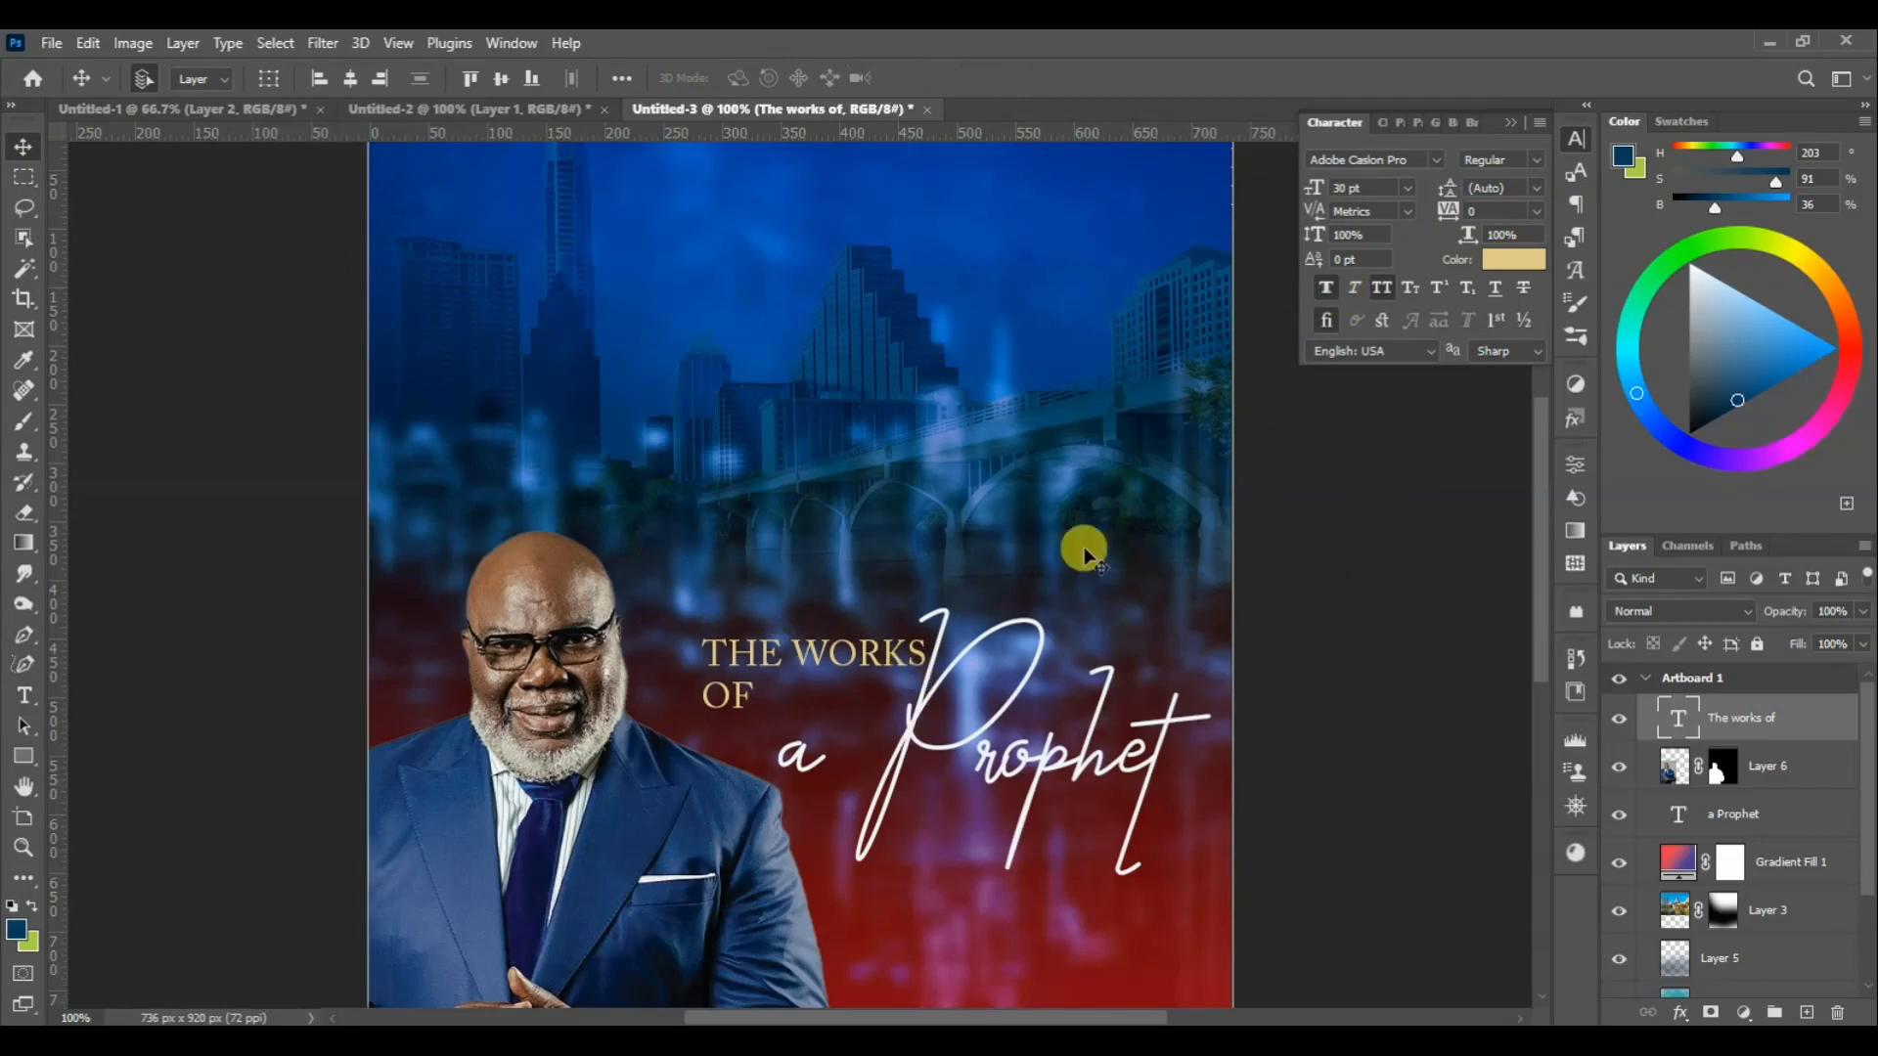
Move "The works of" left, clear of the large P, and shift "a Prophet" up and slightly left to sit closer to it
{"action": "left_click_drag", "start_coordinate": [821, 652], "coordinate": [779, 667]}
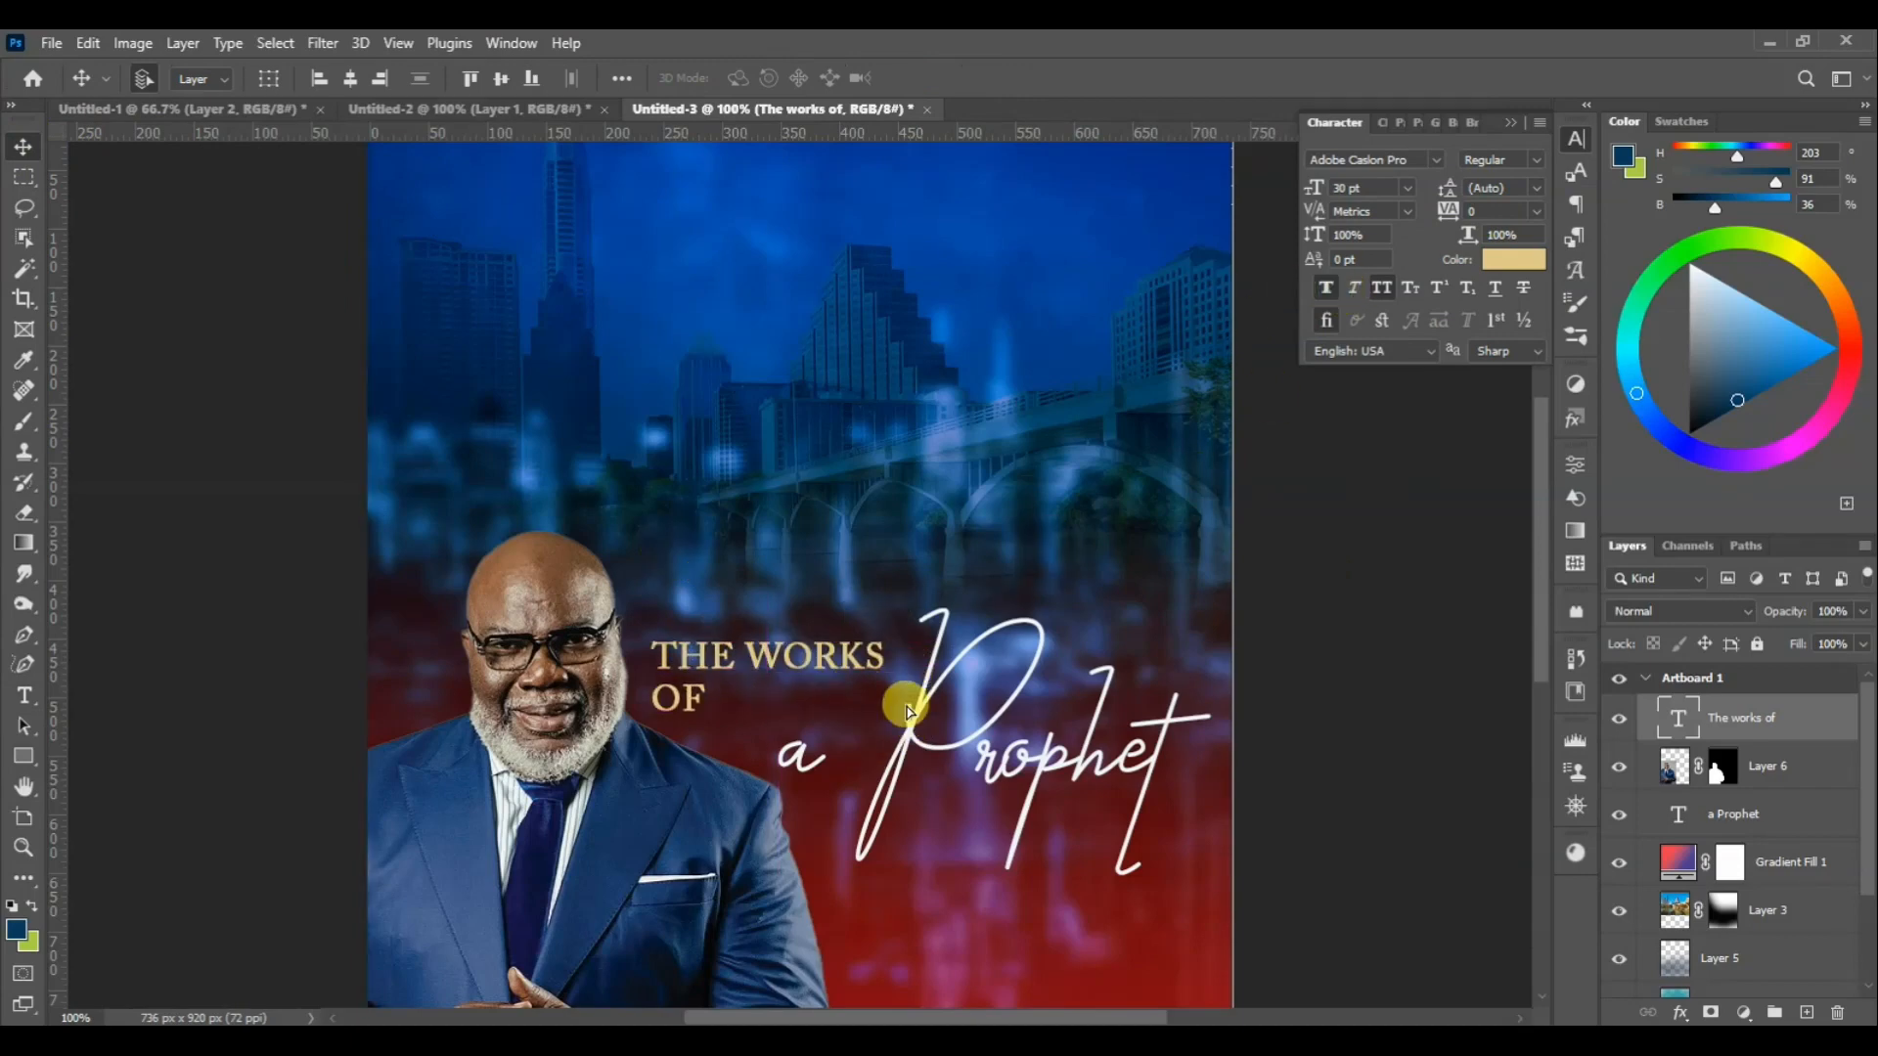
{"action": "left_click_drag", "start_coordinate": [973, 714], "coordinate": [976, 669]}
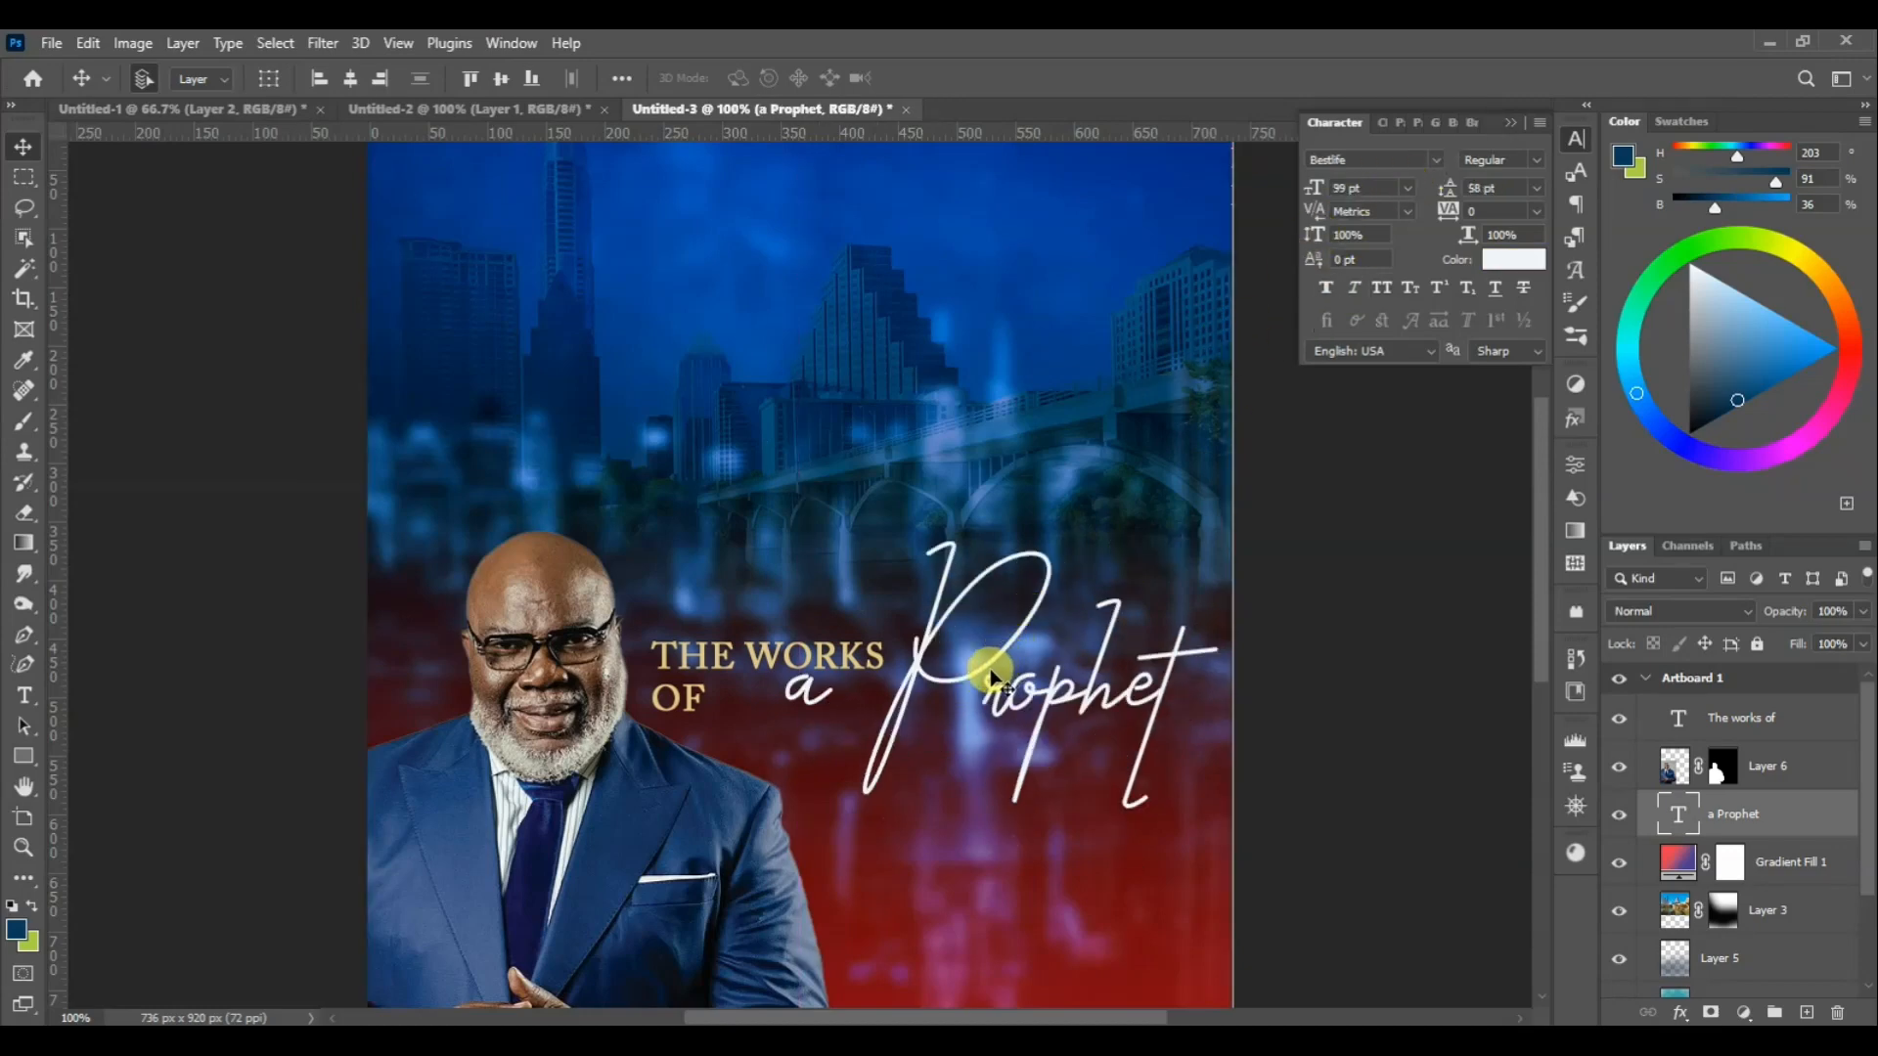
{"action": "left_click_drag", "start_coordinate": [963, 681], "coordinate": [969, 692]}
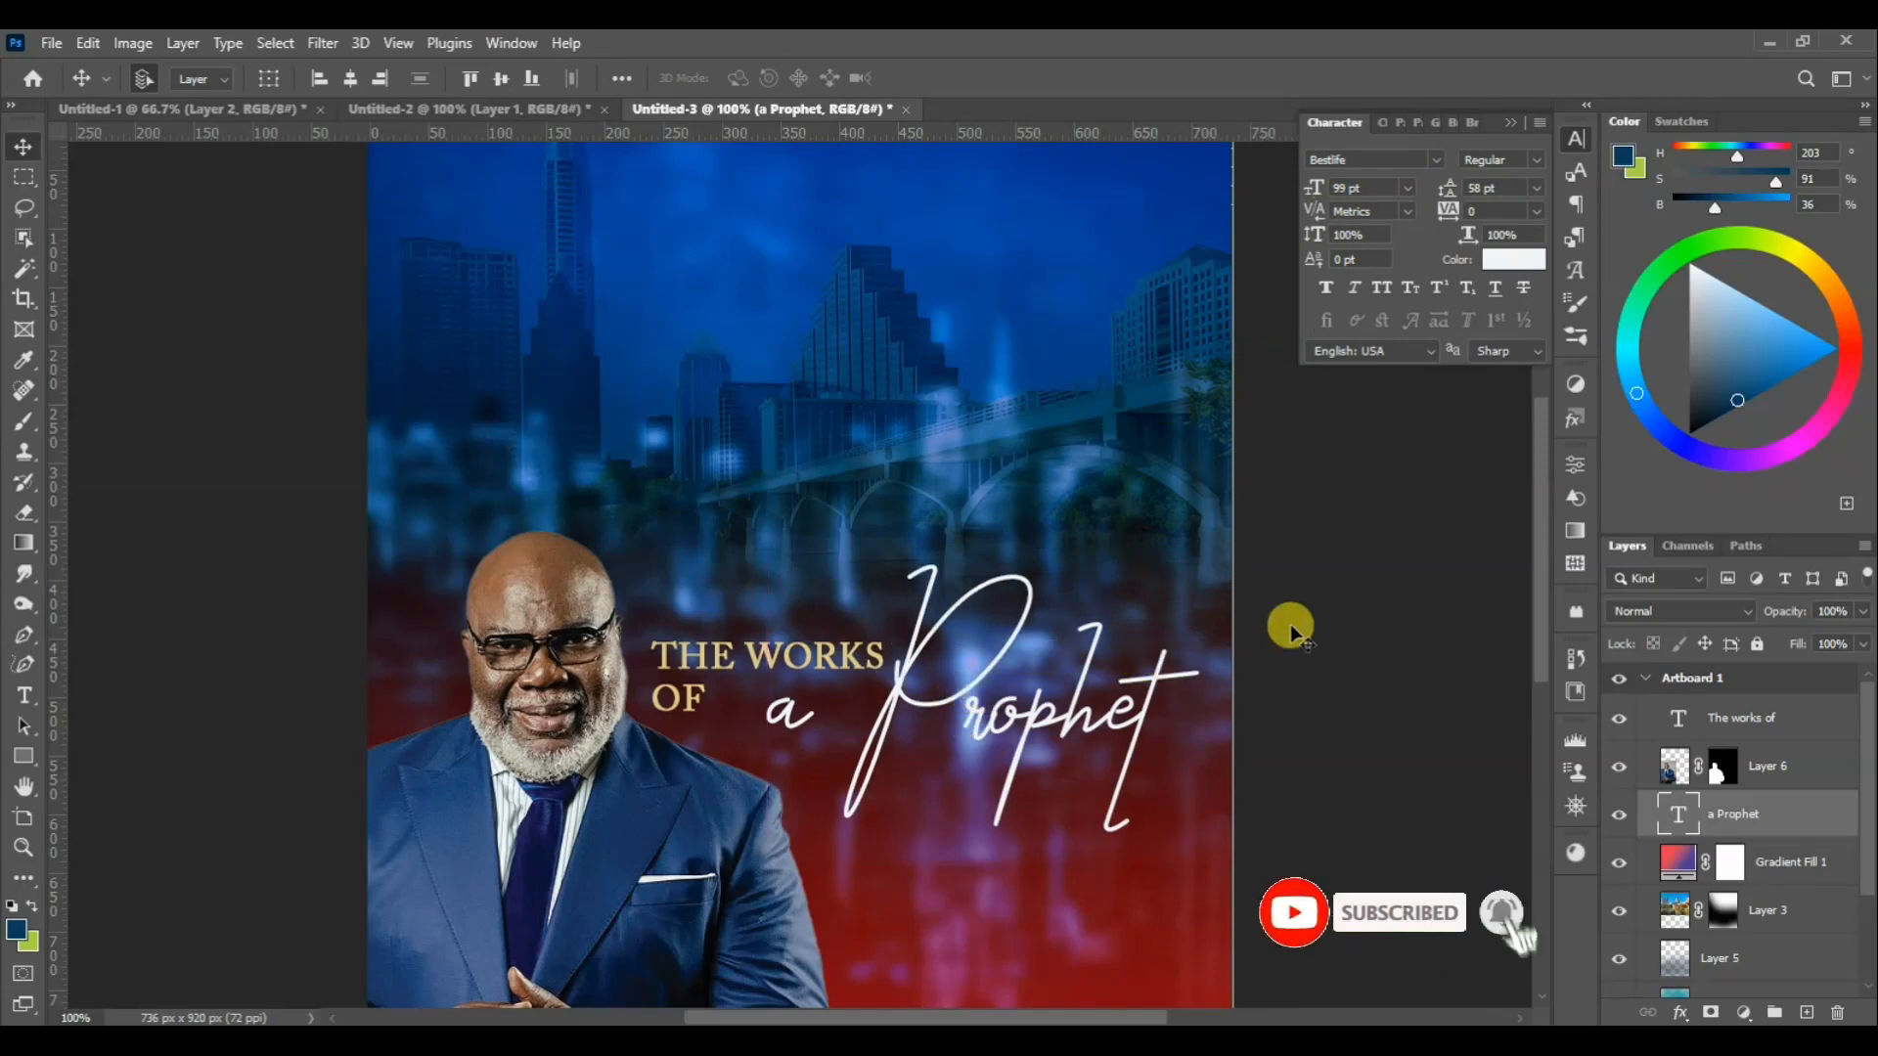
Add the text "The united transformational ministries" on three lines over the upper city skyline
{"action": "scroll", "coordinate": [1290, 624], "scroll_direction": "down", "scroll_amount": 5}
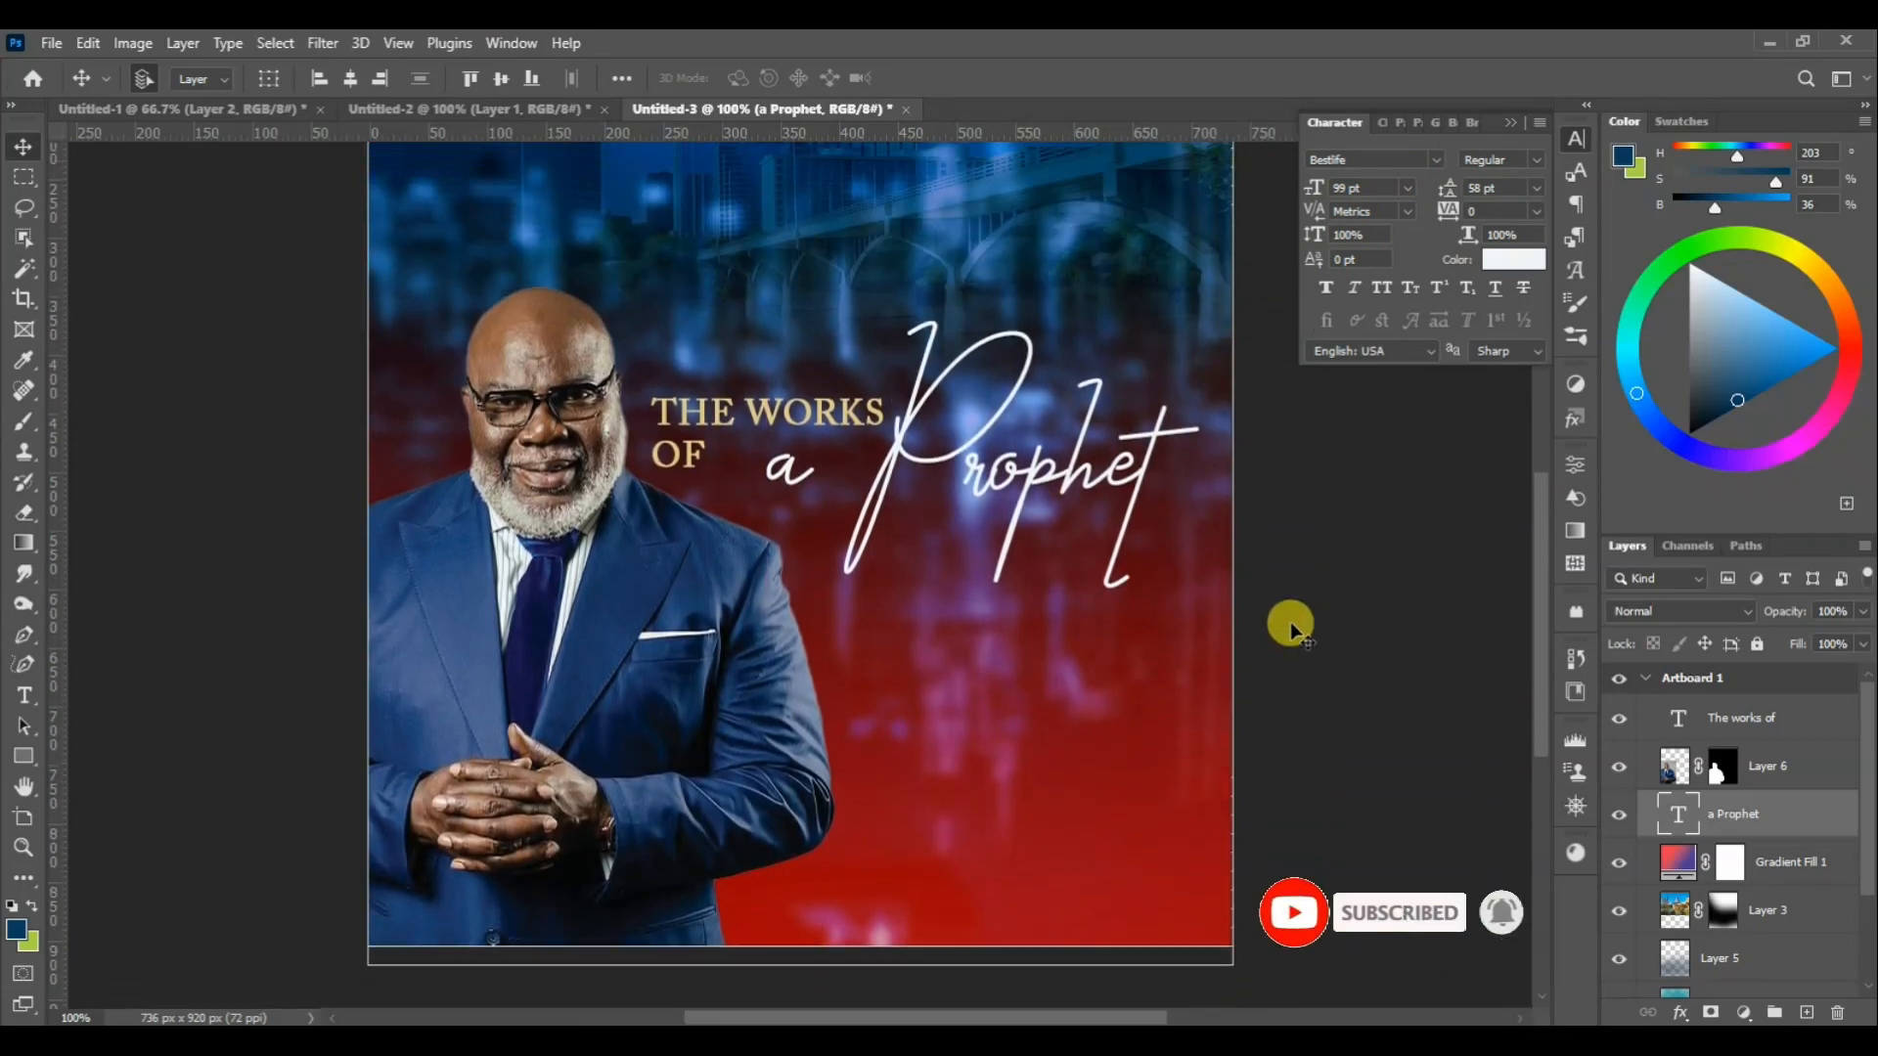
{"action": "scroll", "coordinate": [1289, 624], "scroll_direction": "up", "scroll_amount": 7}
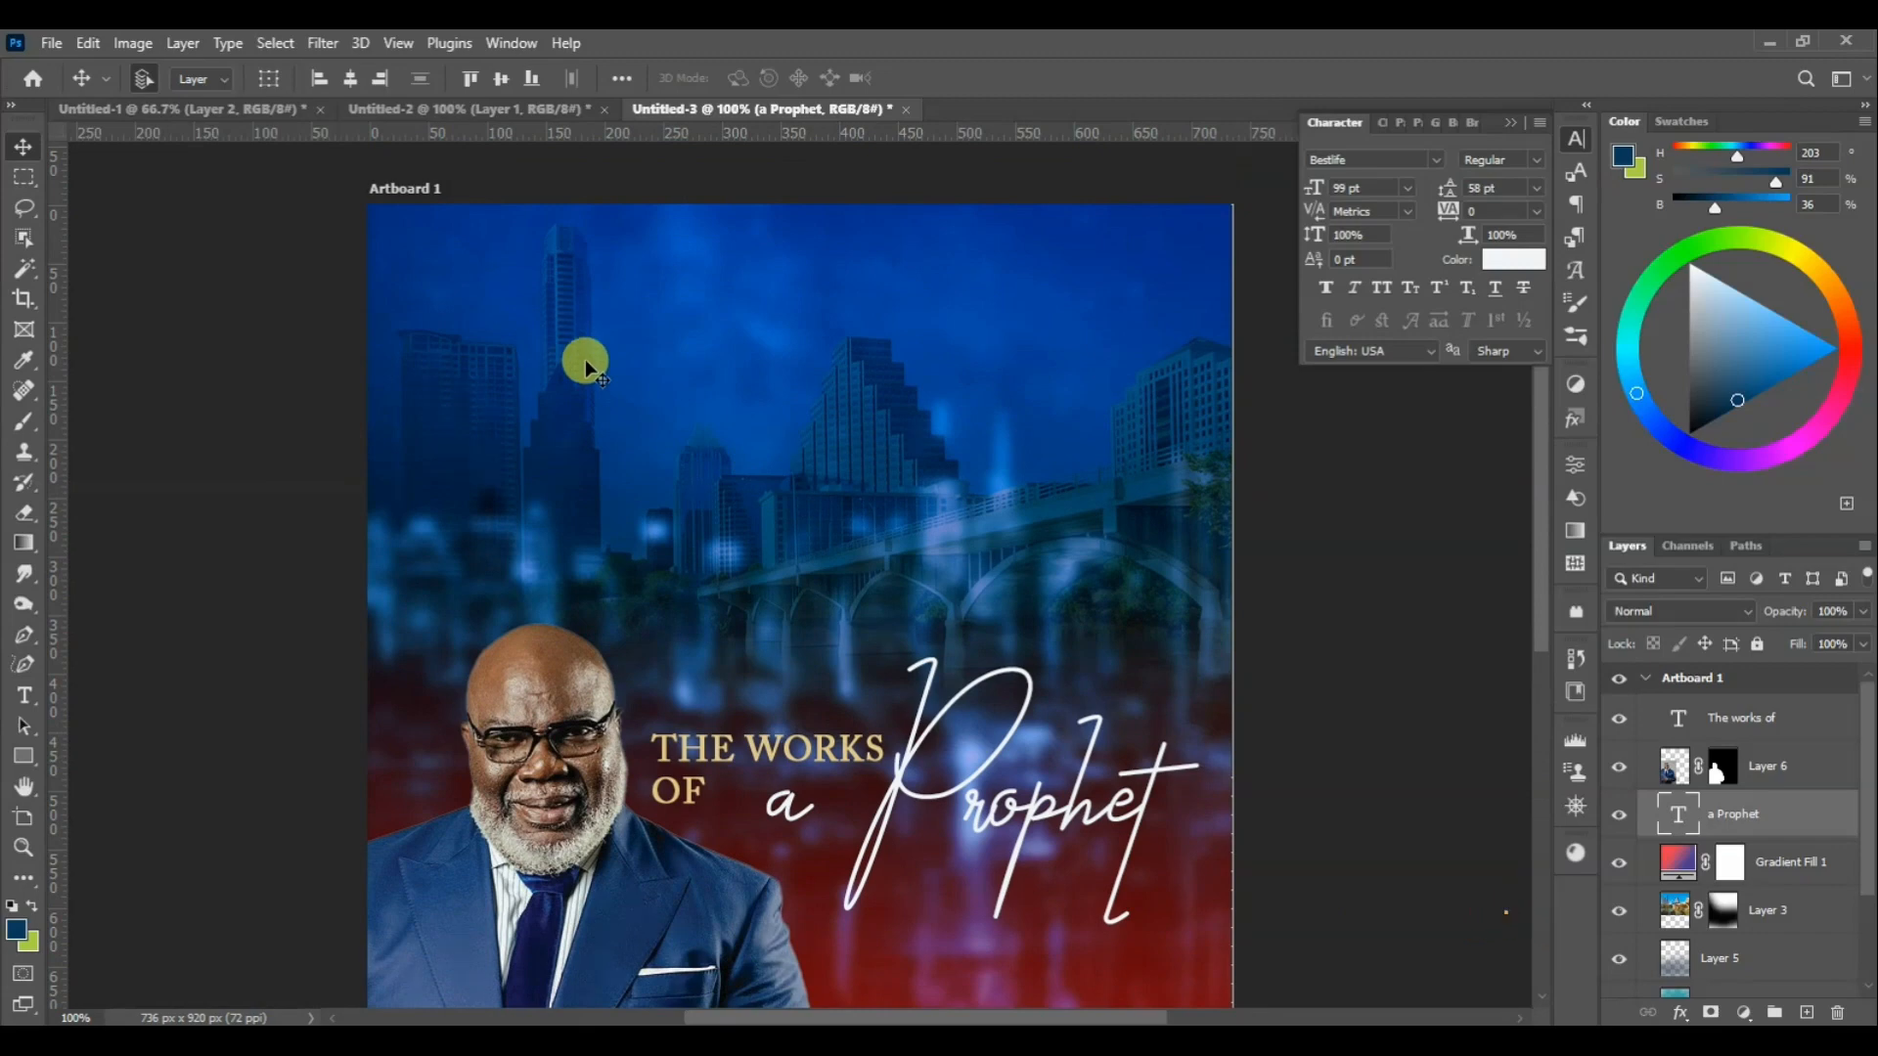
{"action": "key", "text": "t"}
{"action": "left_click", "coordinate": [577, 416]}
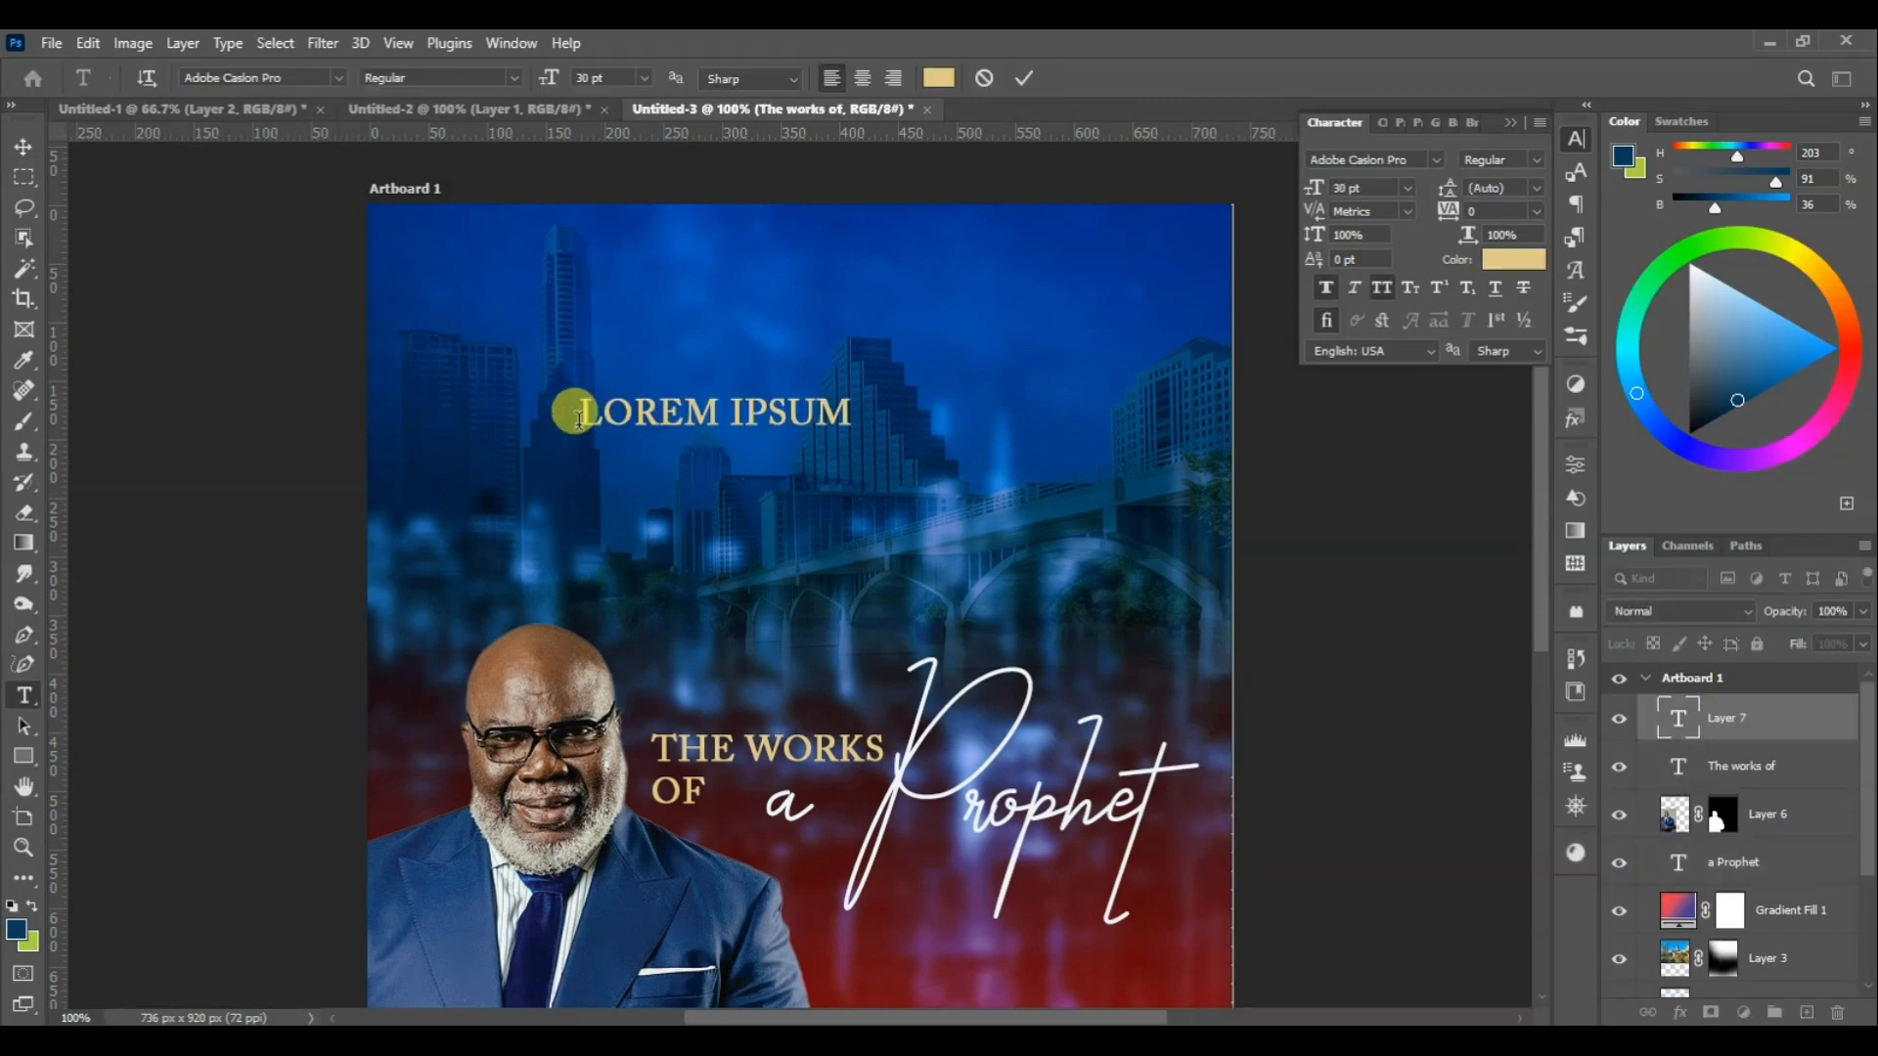
{"action": "type", "text": "THE UNITED"}
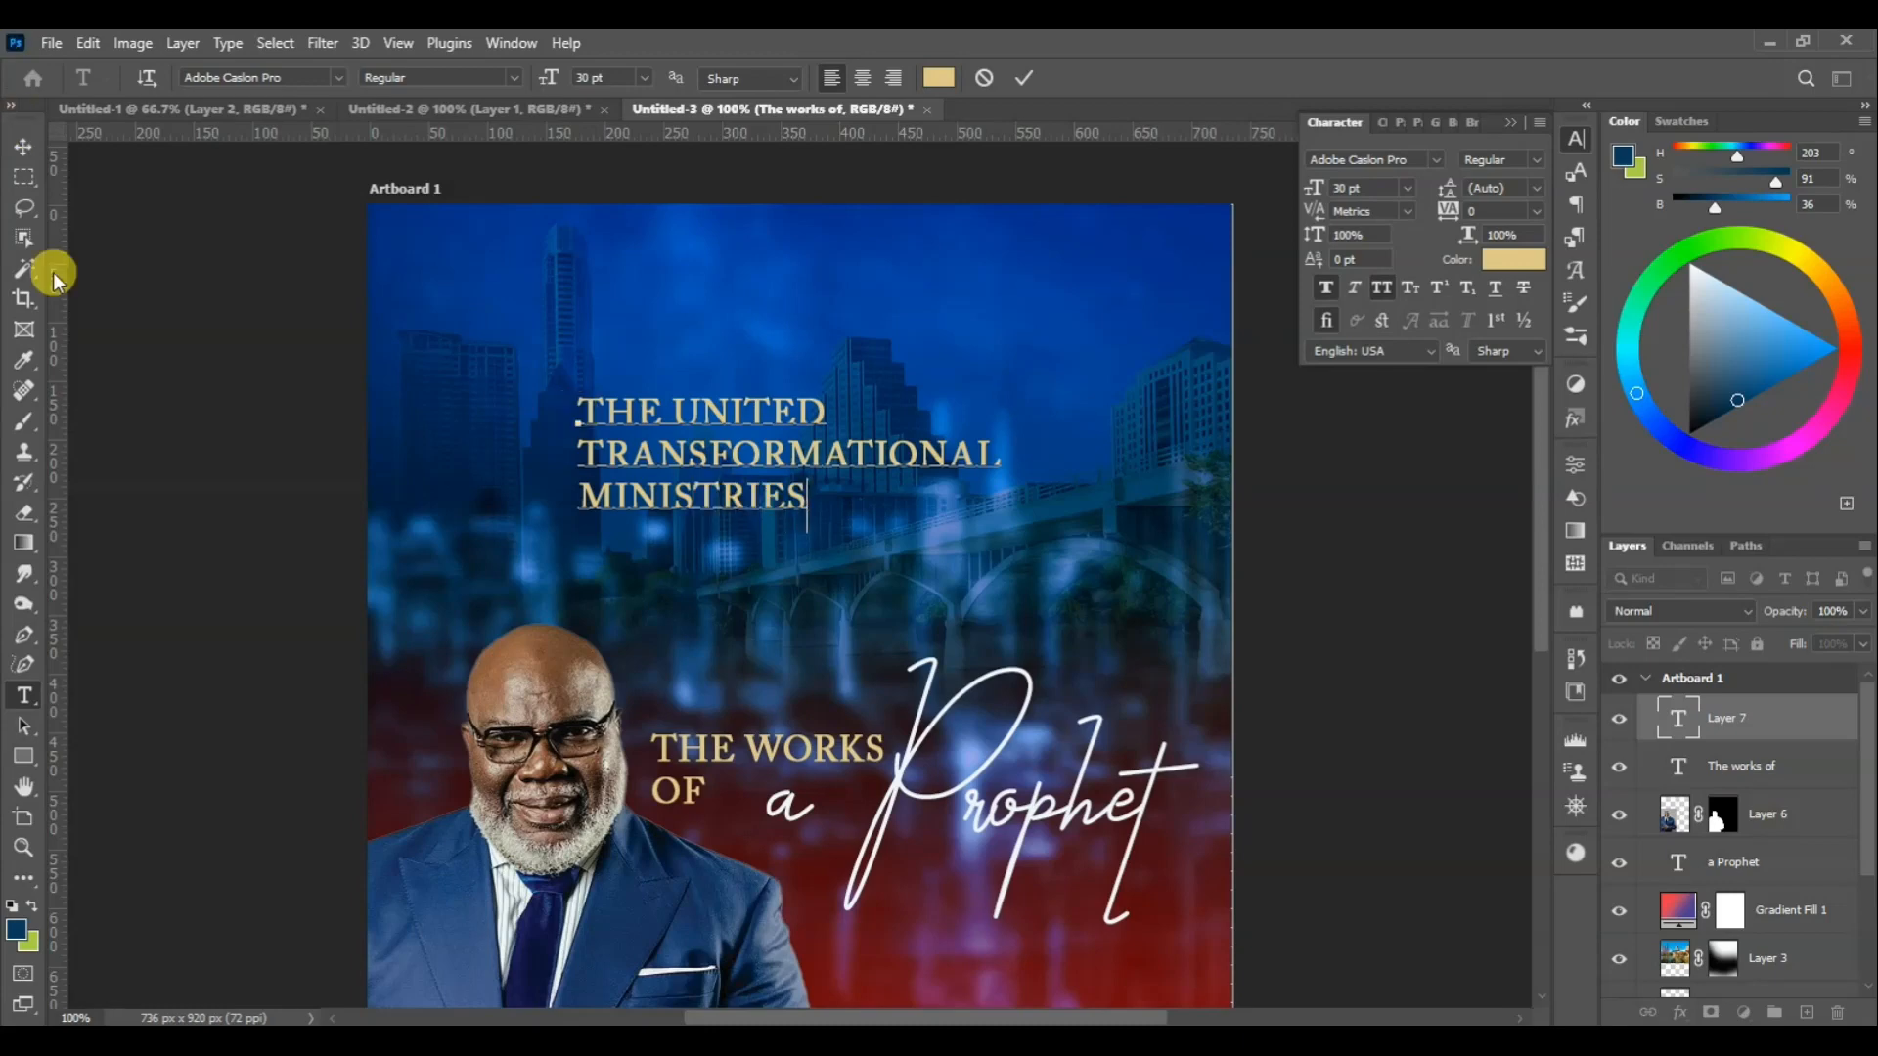
{"action": "left_click", "coordinate": [24, 145]}
Recolour the "The united transformational ministries" text white
{"action": "left_click", "coordinate": [1526, 260]}
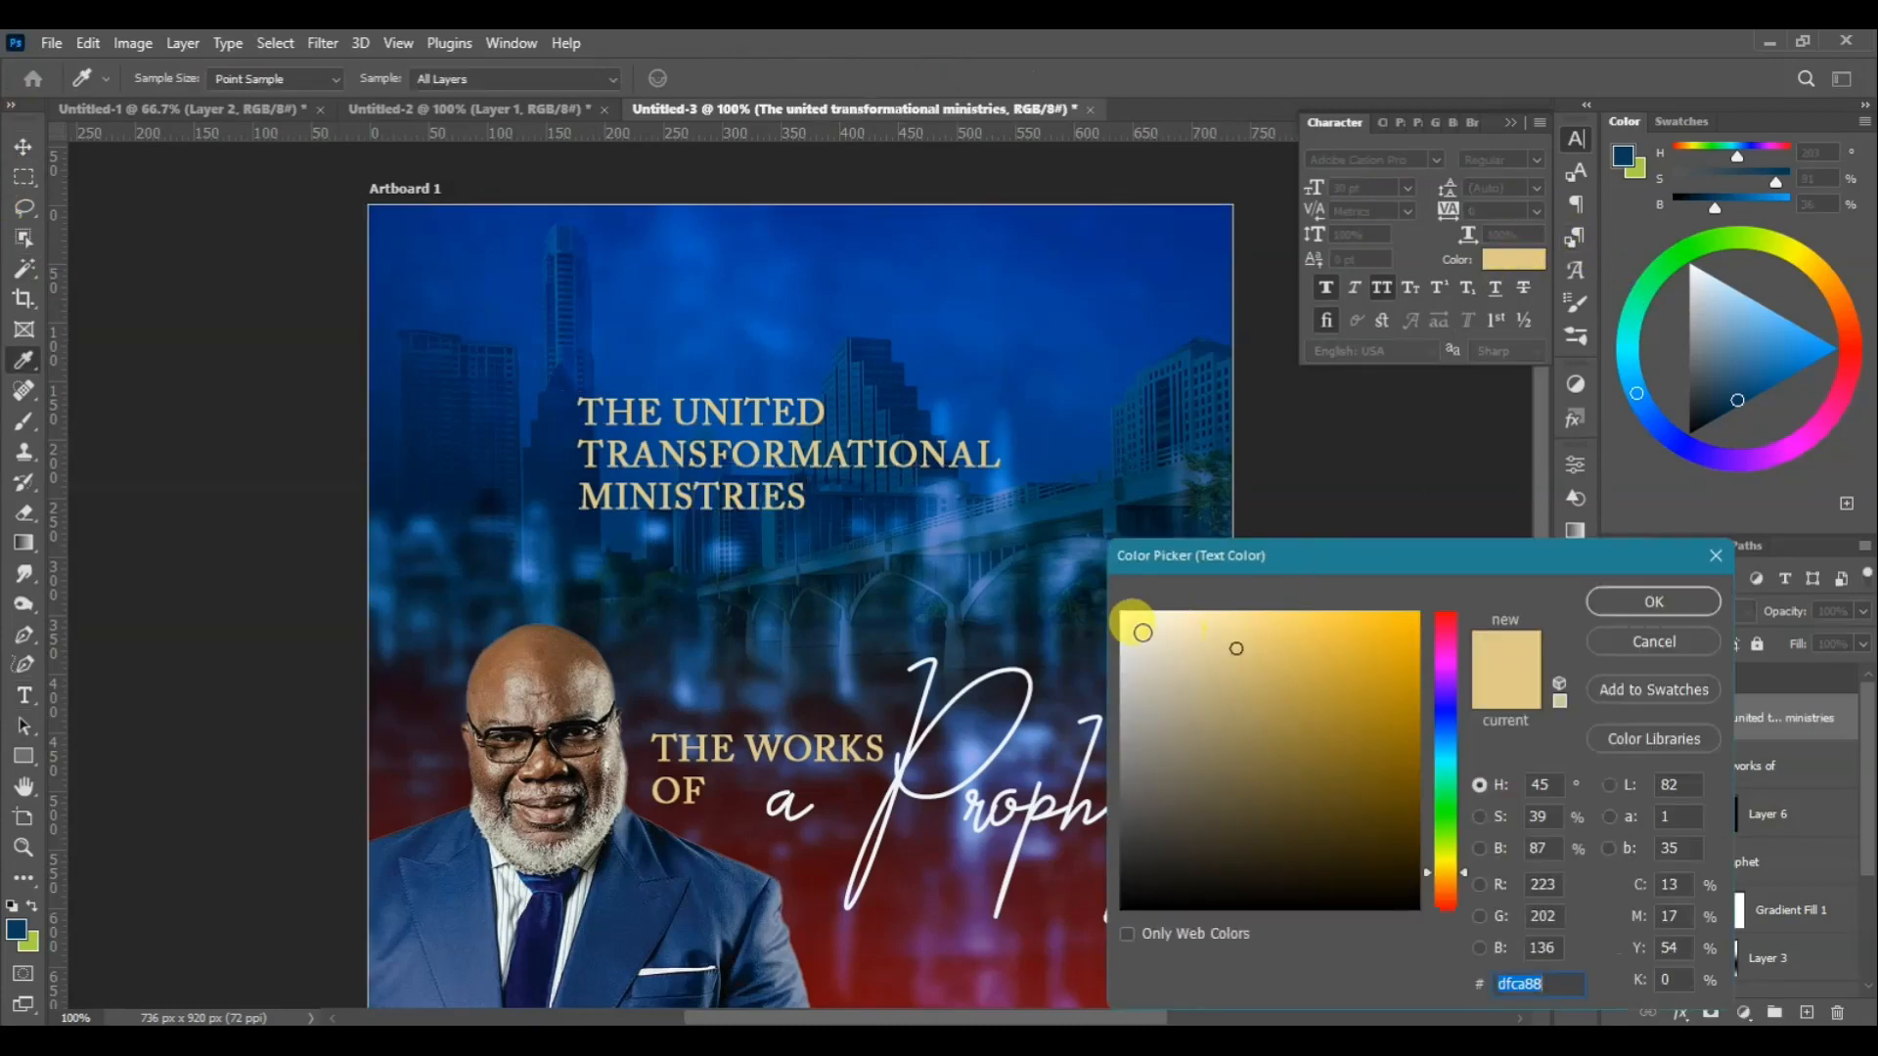
{"action": "left_click", "coordinate": [1131, 619]}
{"action": "left_click", "coordinate": [1619, 602]}
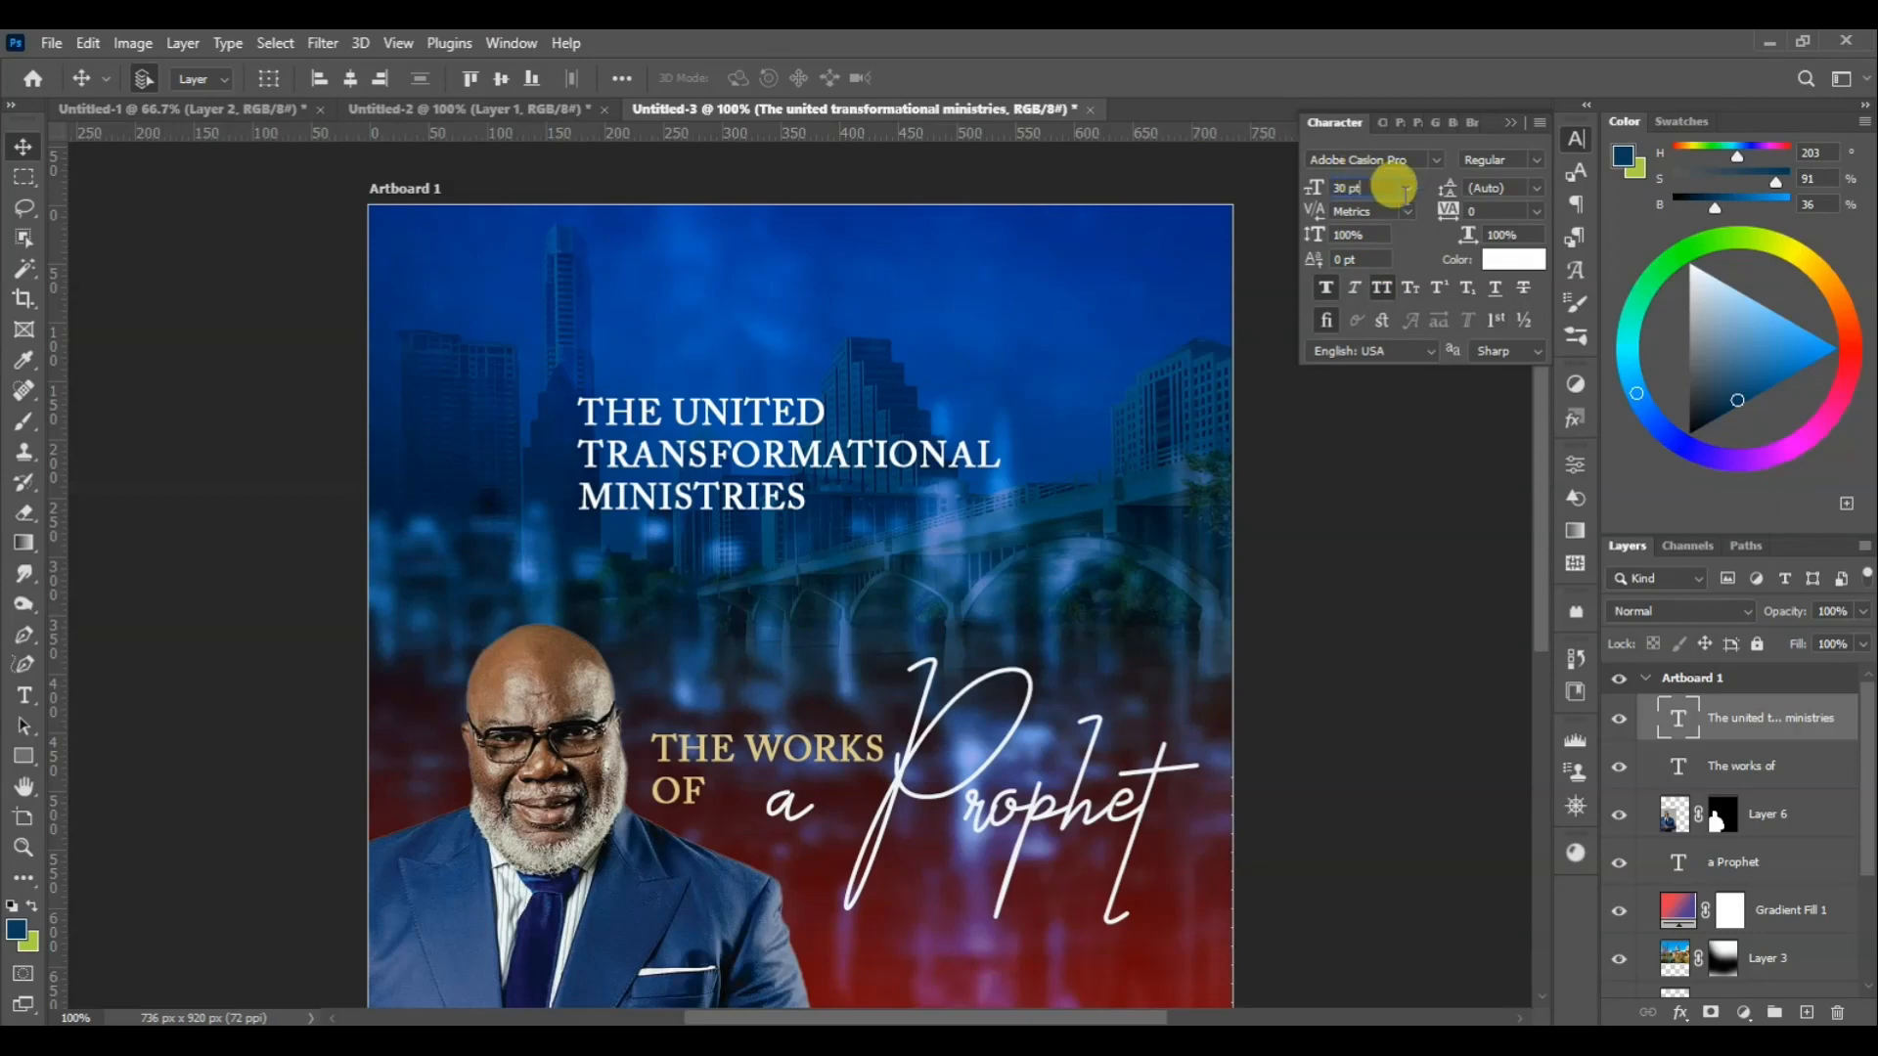
Set the ministries text to 16 pt and move it to the flyer's upper-left corner
{"action": "left_click", "coordinate": [1407, 188]}
{"action": "left_click", "coordinate": [1364, 362]}
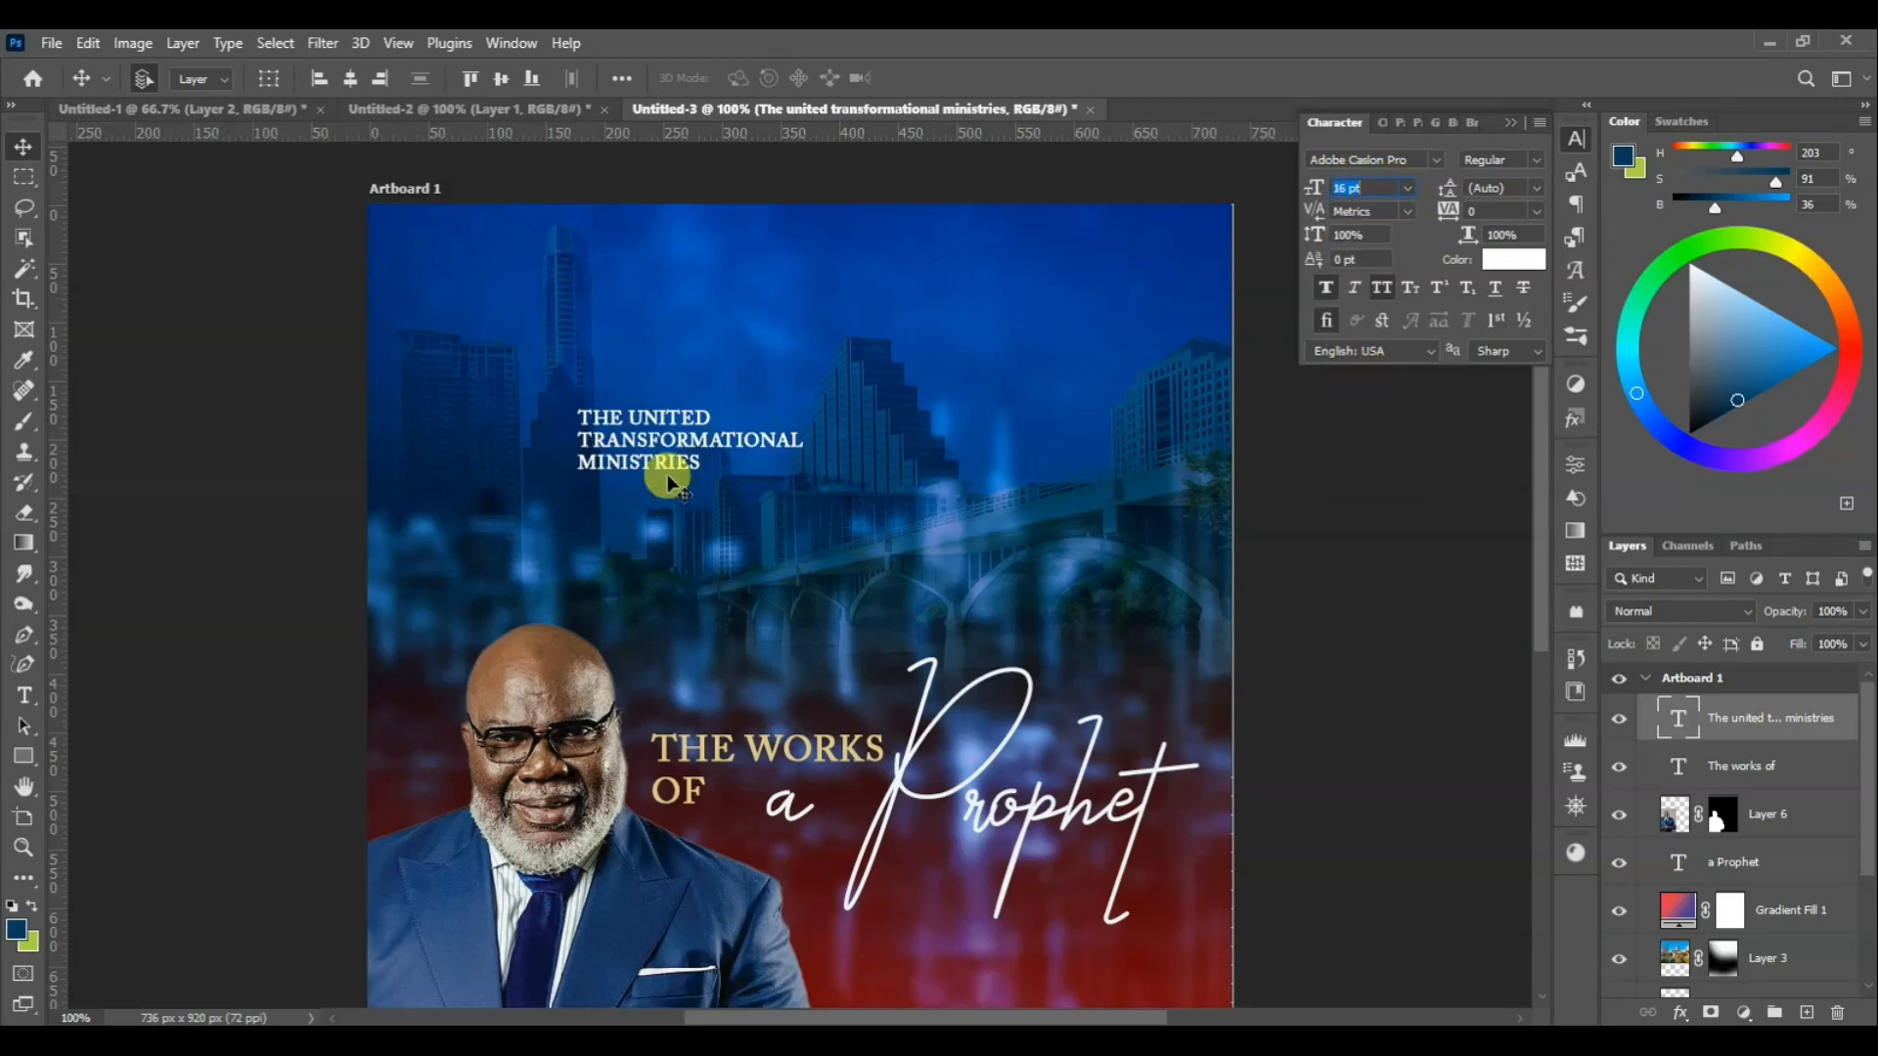
{"action": "left_click_drag", "start_coordinate": [606, 393], "coordinate": [442, 261]}
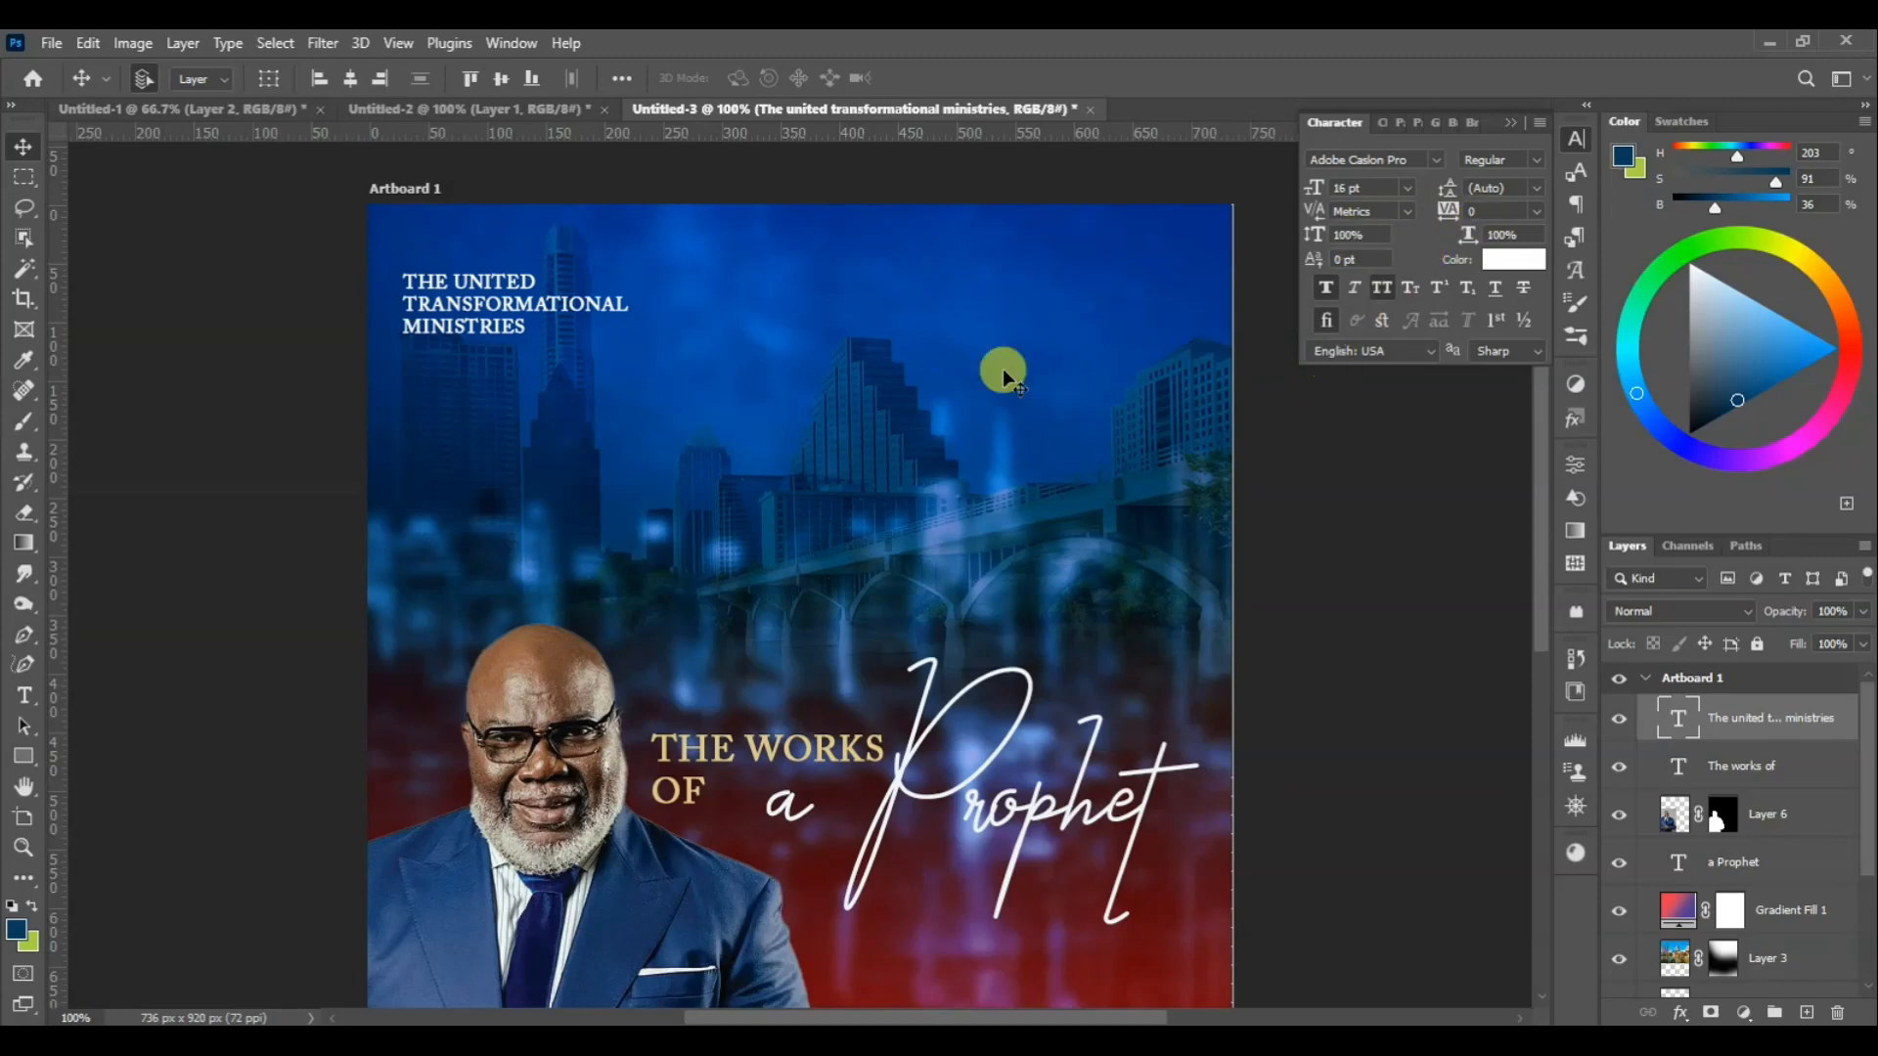
Add the text "presents" over the skyline and move it right and slightly down, above the title
{"action": "left_click", "coordinate": [43, 710]}
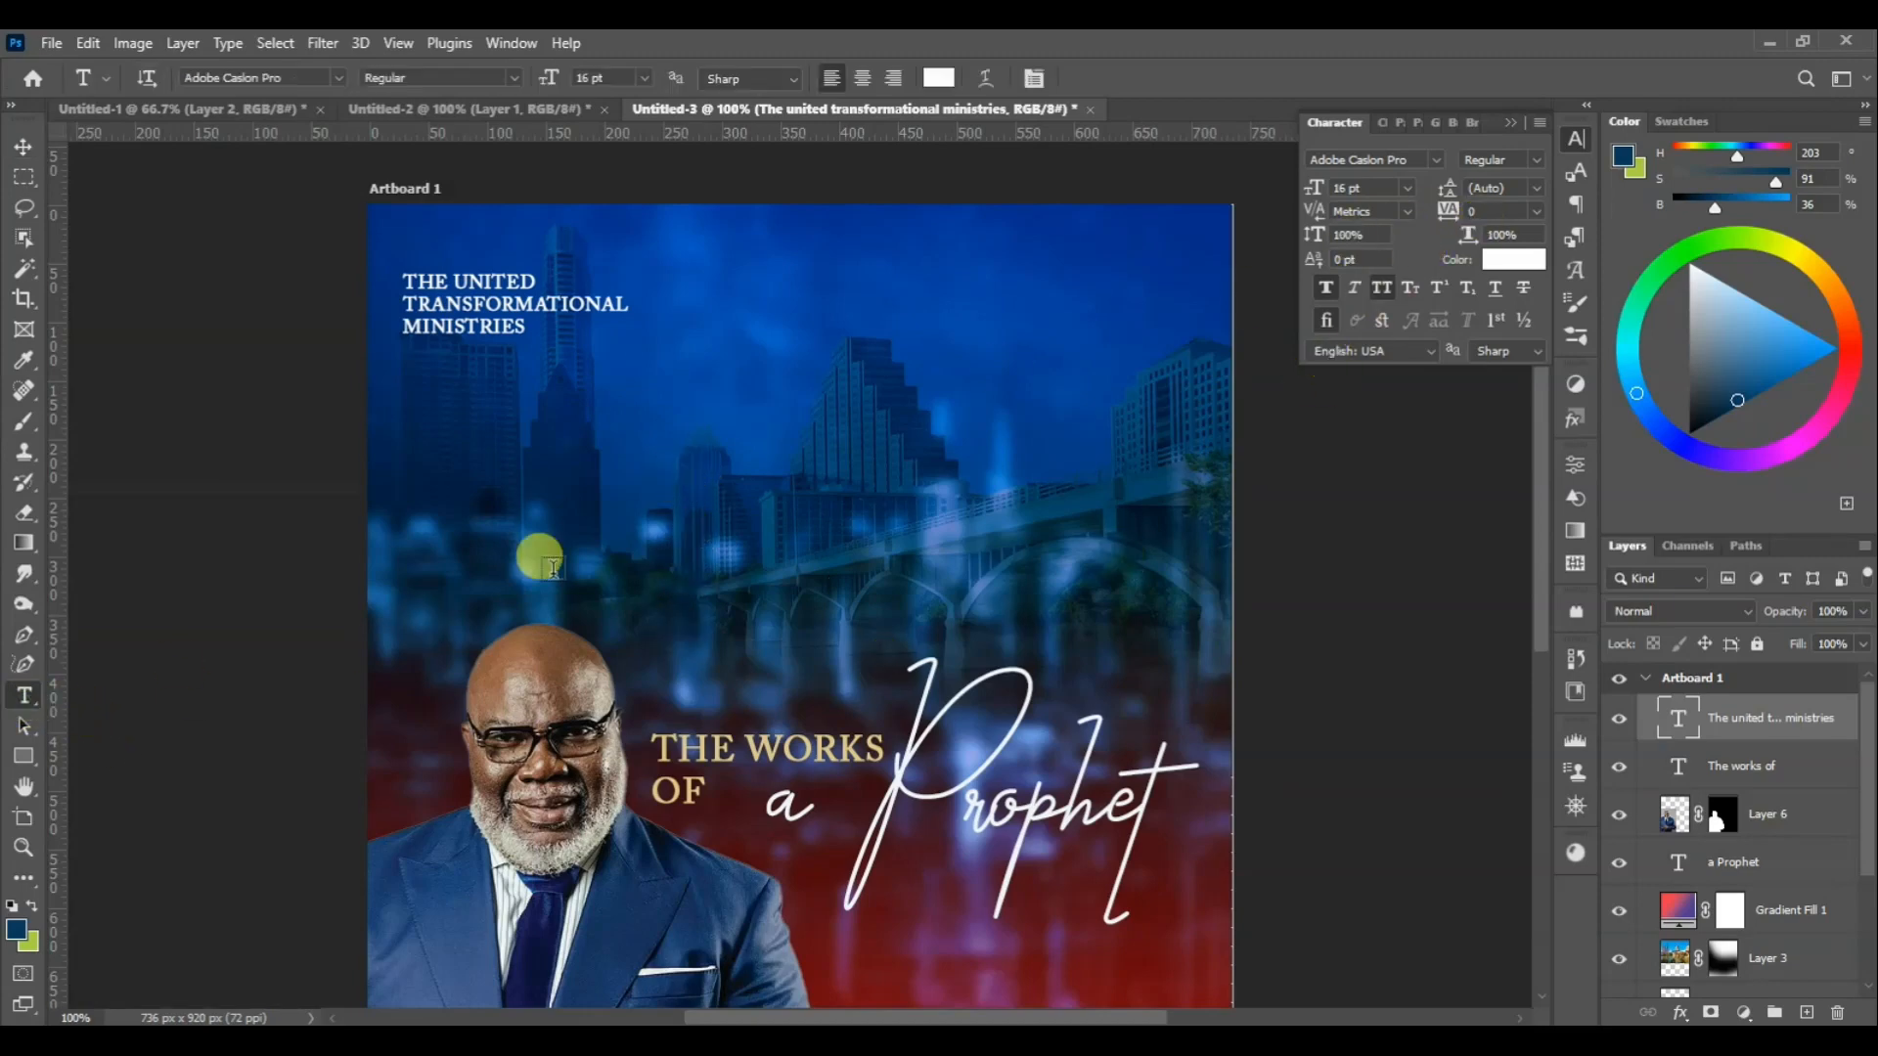
{"action": "left_click", "coordinate": [573, 507]}
{"action": "type", "text": "PRESENTS"}
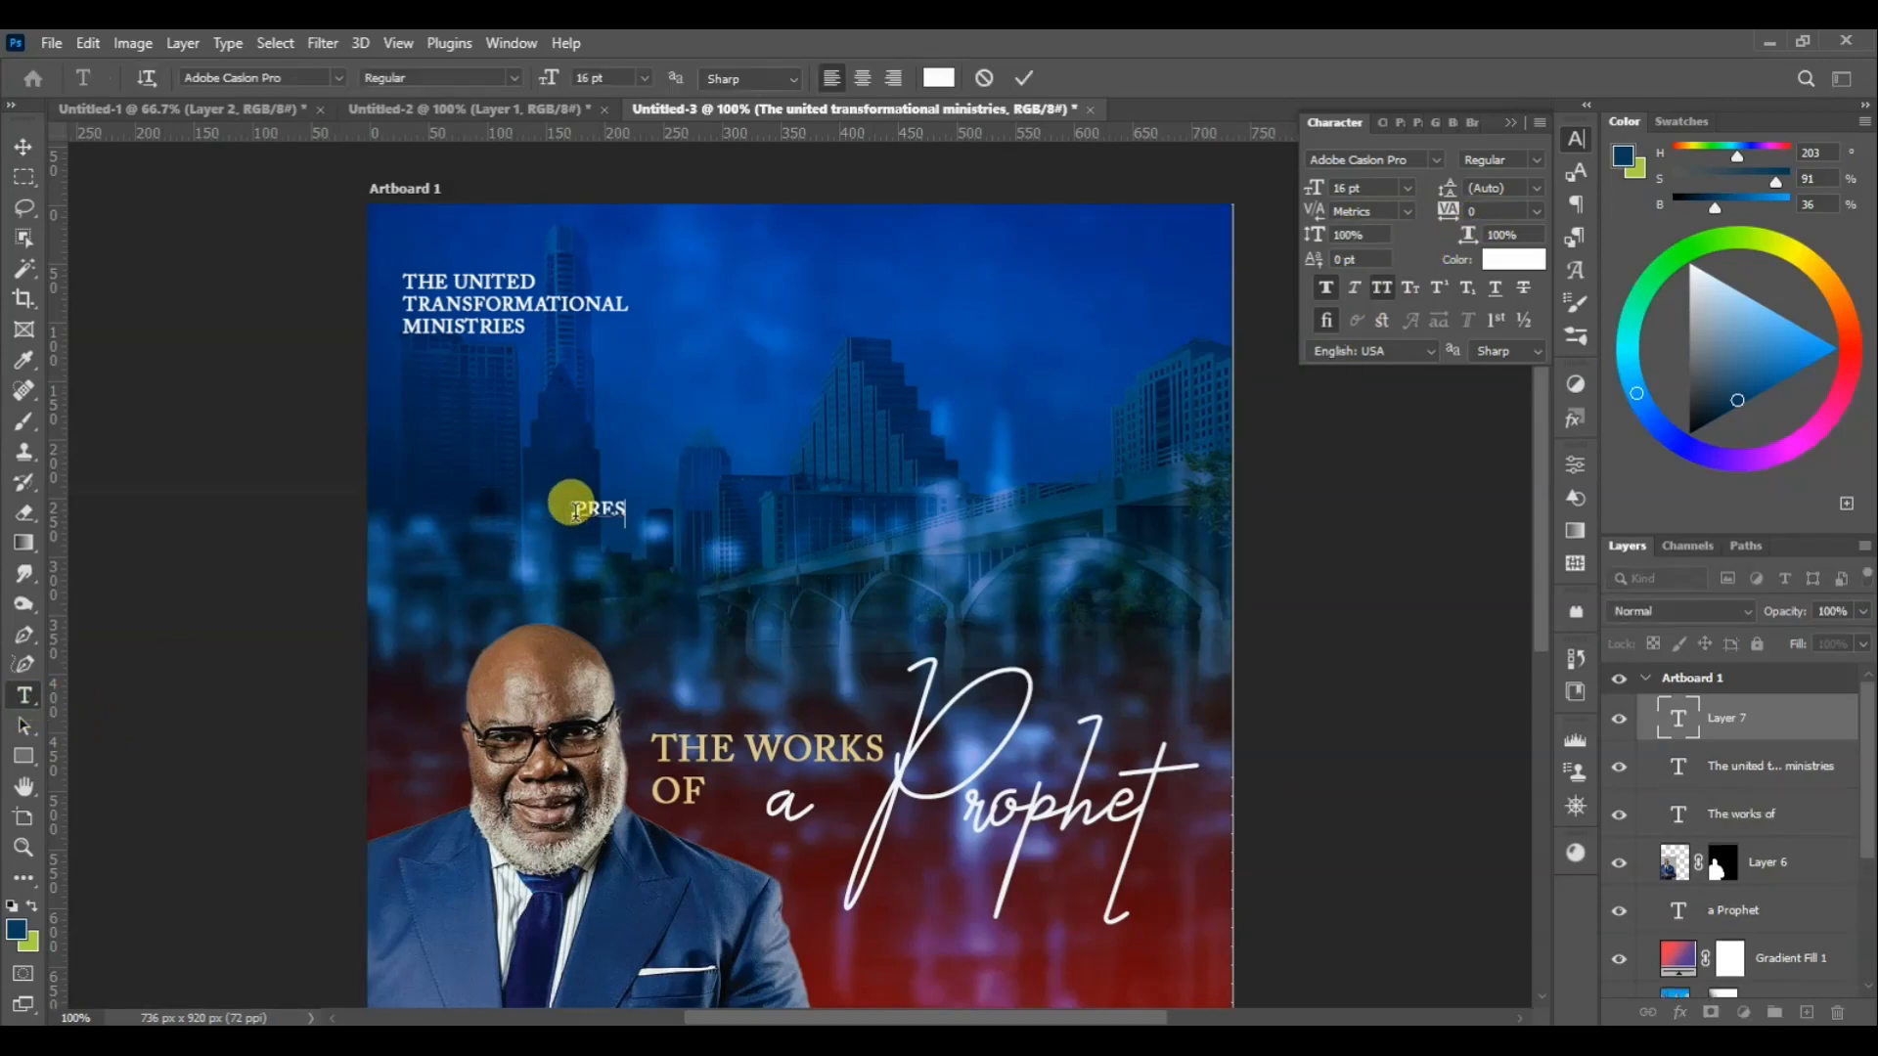
{"action": "left_click", "coordinate": [23, 146]}
{"action": "left_click_drag", "start_coordinate": [606, 509], "coordinate": [767, 529]}
Draw a rectangle about 260 x 81 px in the red area near the flyer's lower-right corner
{"action": "scroll", "coordinate": [1366, 423], "scroll_direction": "down", "scroll_amount": 3}
{"action": "scroll", "coordinate": [1366, 423], "scroll_direction": "down", "scroll_amount": 4}
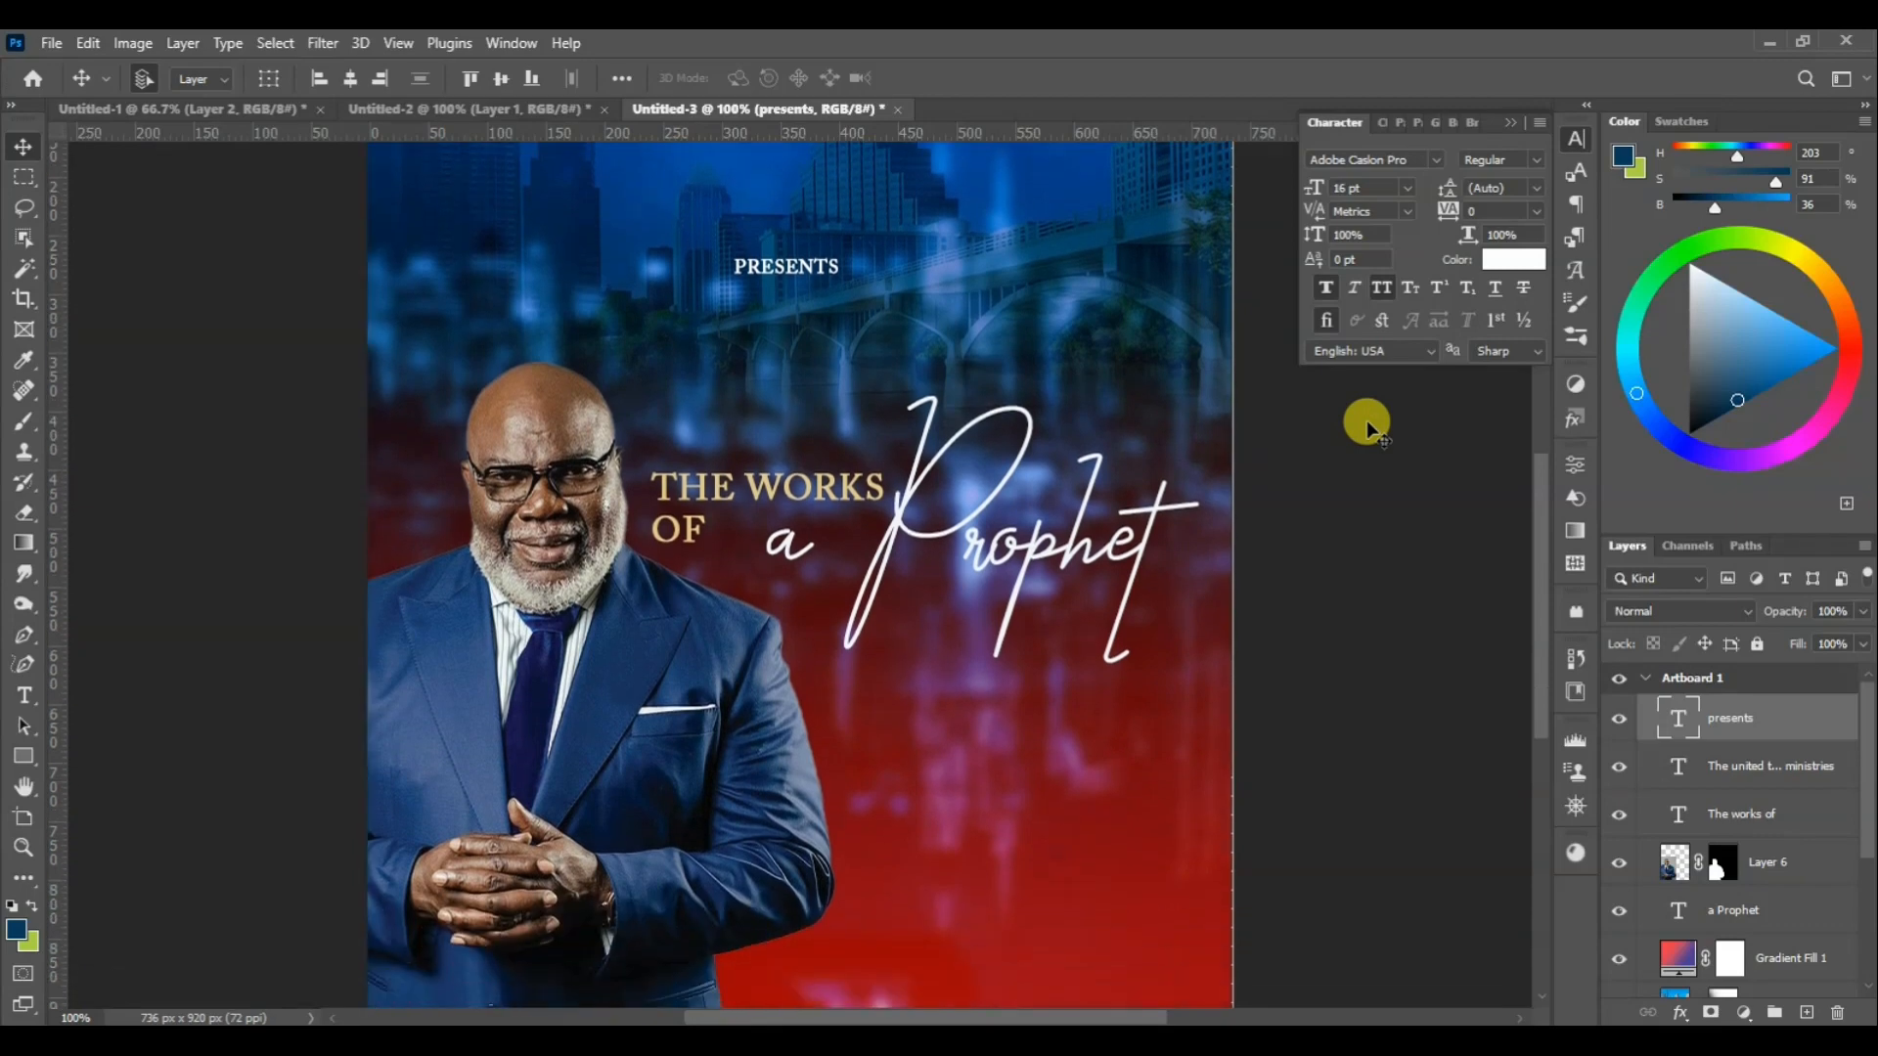
{"action": "scroll", "coordinate": [1366, 422], "scroll_direction": "up", "scroll_amount": 1}
{"action": "scroll", "coordinate": [1366, 423], "scroll_direction": "up", "scroll_amount": 3}
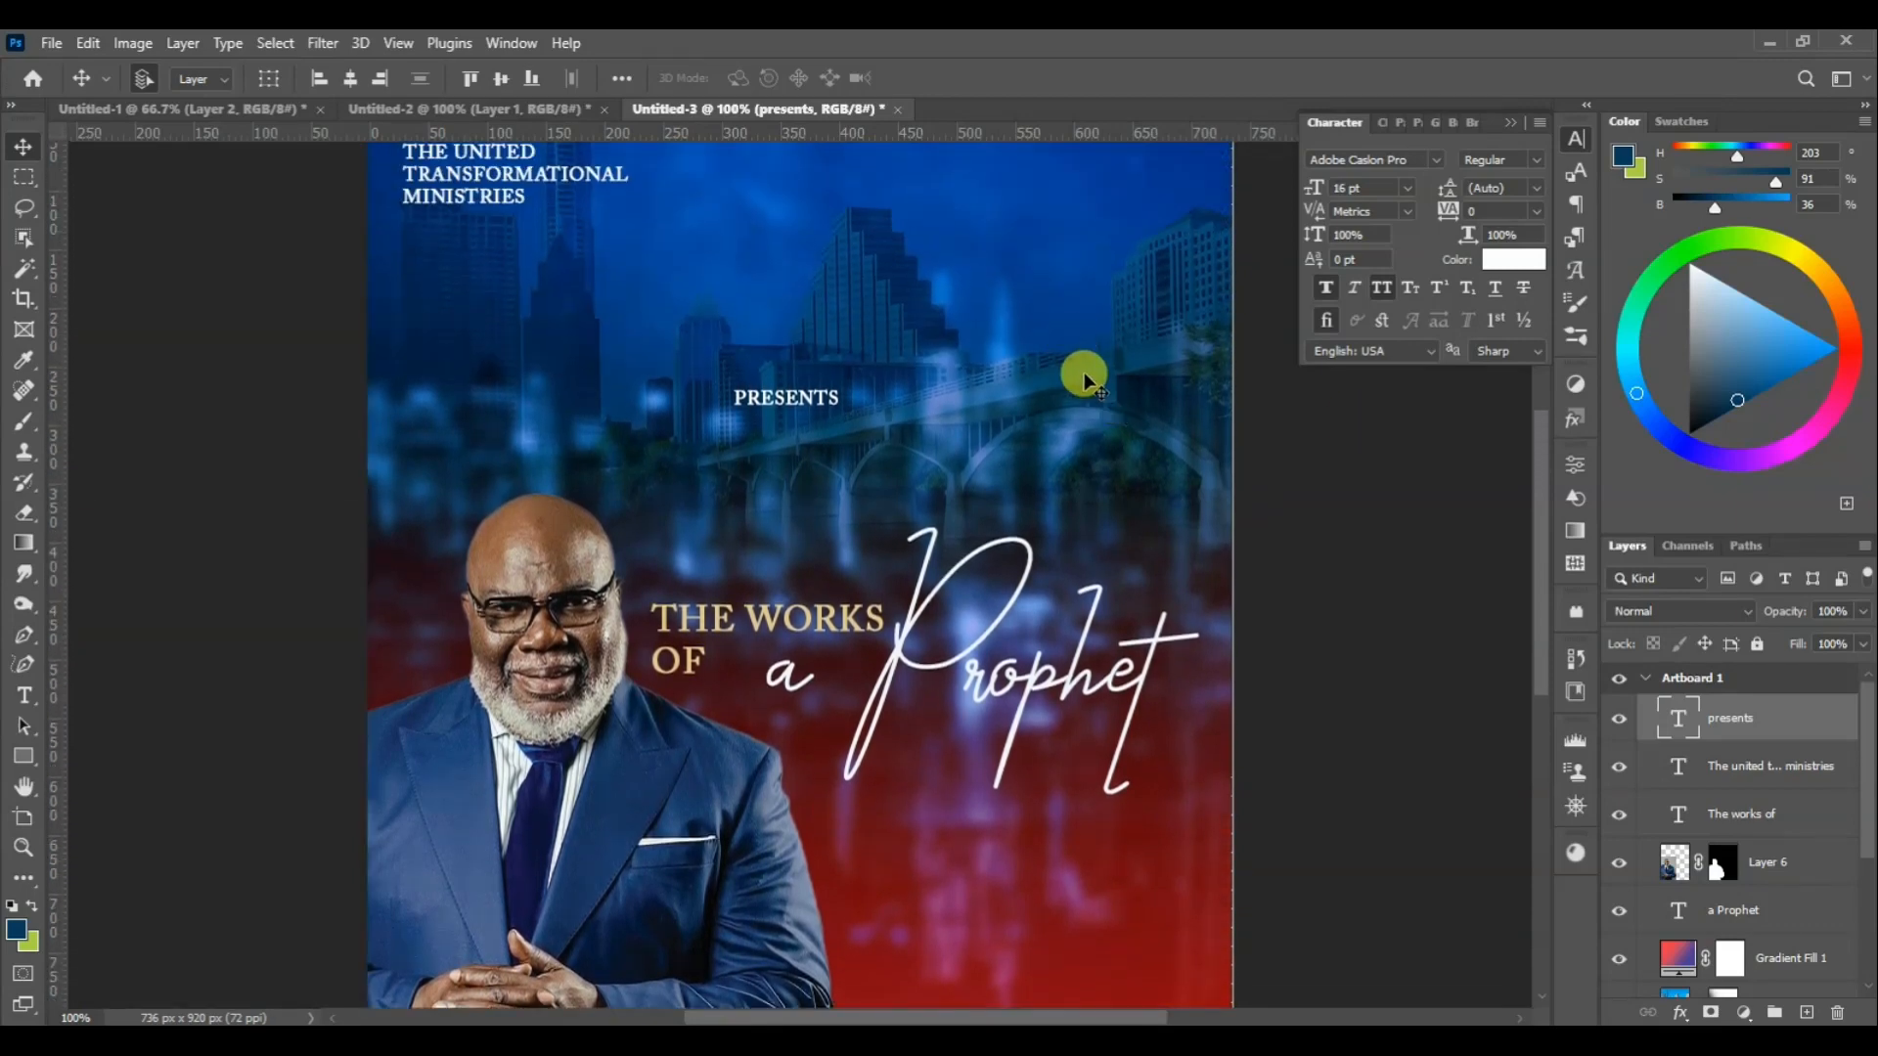
{"action": "scroll", "coordinate": [1326, 615], "scroll_direction": "down", "scroll_amount": 1}
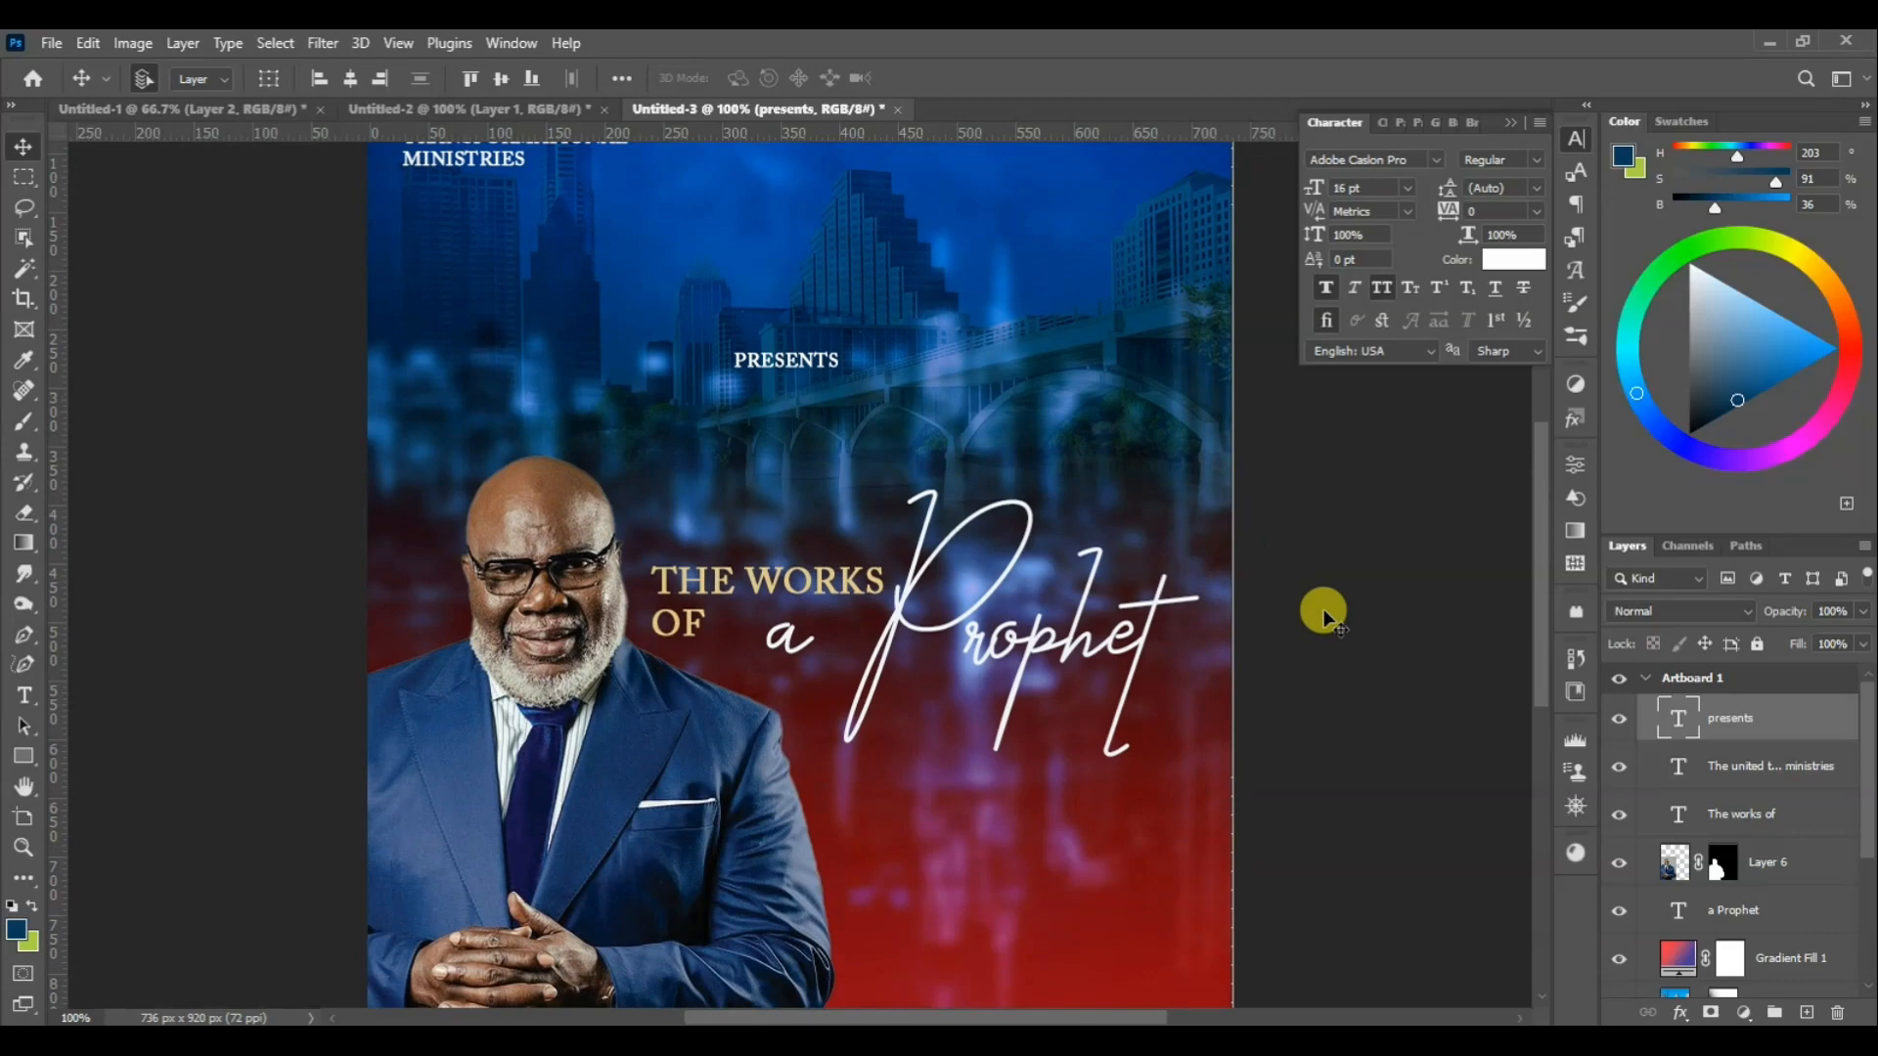
{"action": "scroll", "coordinate": [1320, 614], "scroll_direction": "down", "scroll_amount": 4}
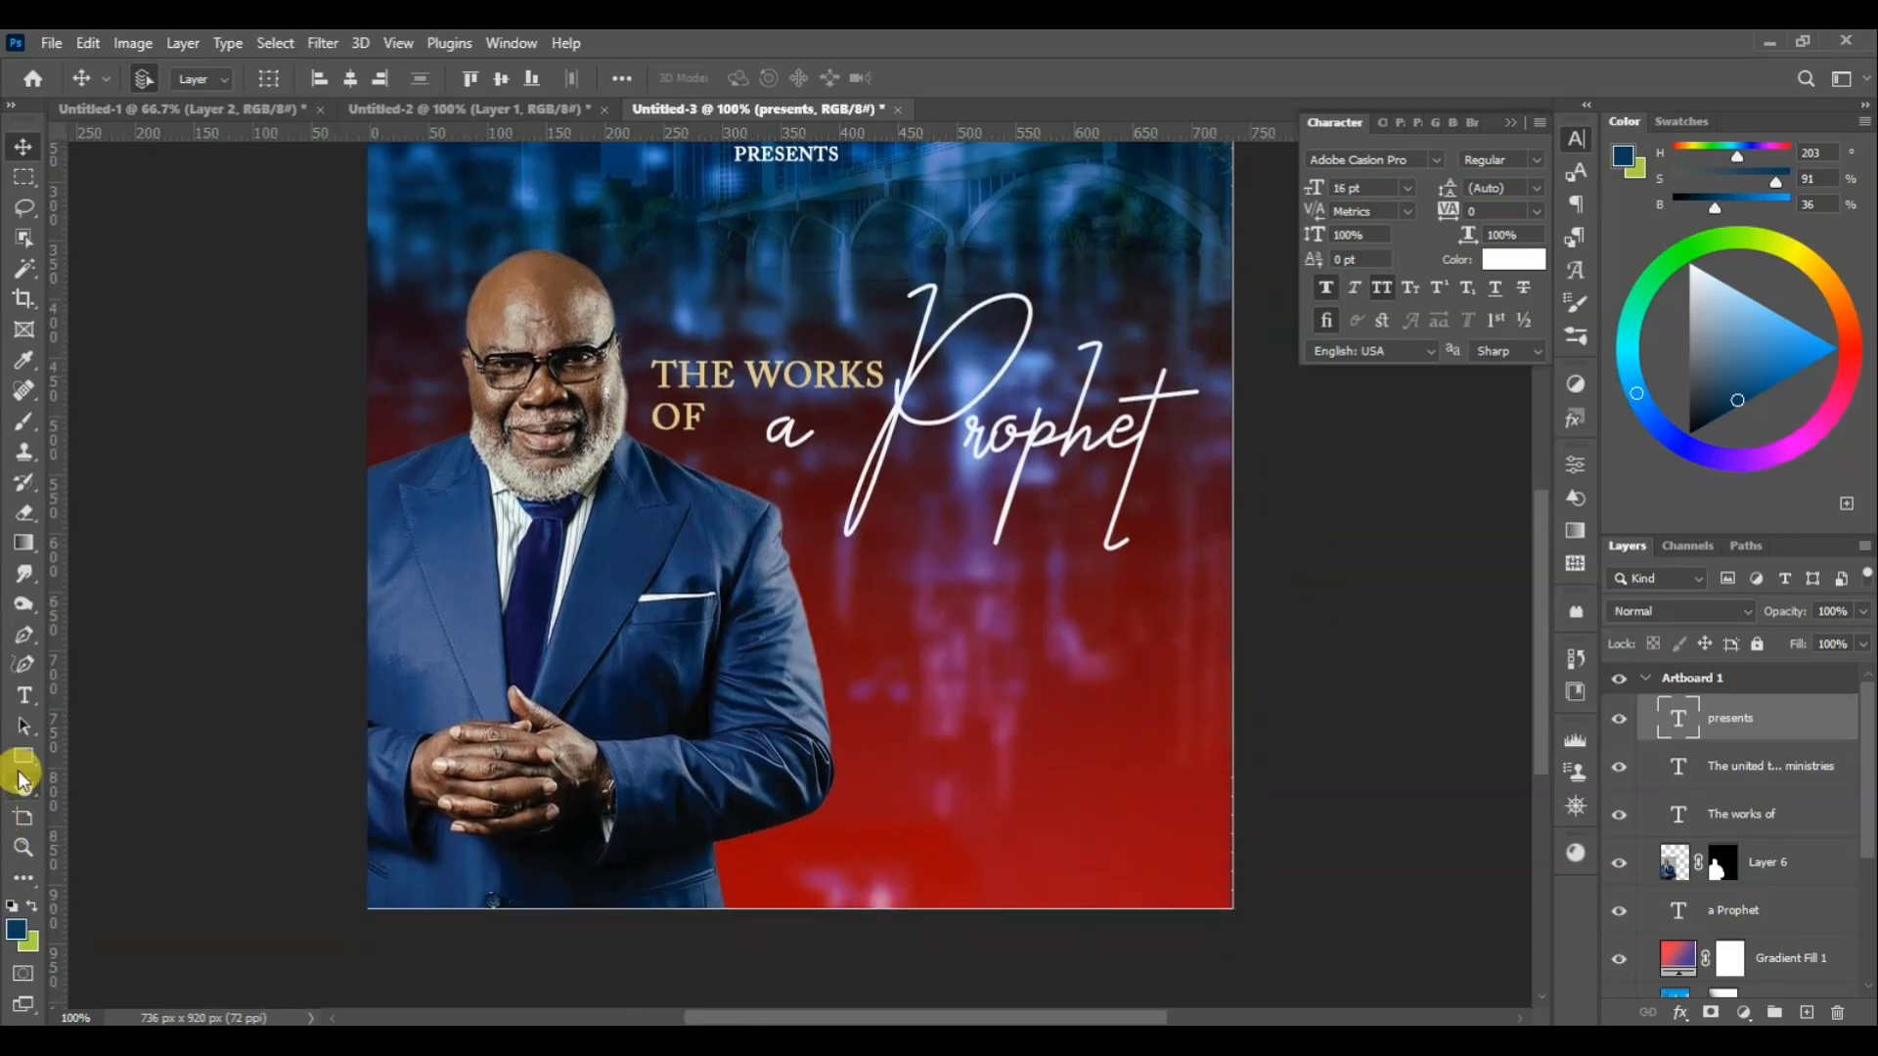
{"action": "left_click", "coordinate": [21, 770]}
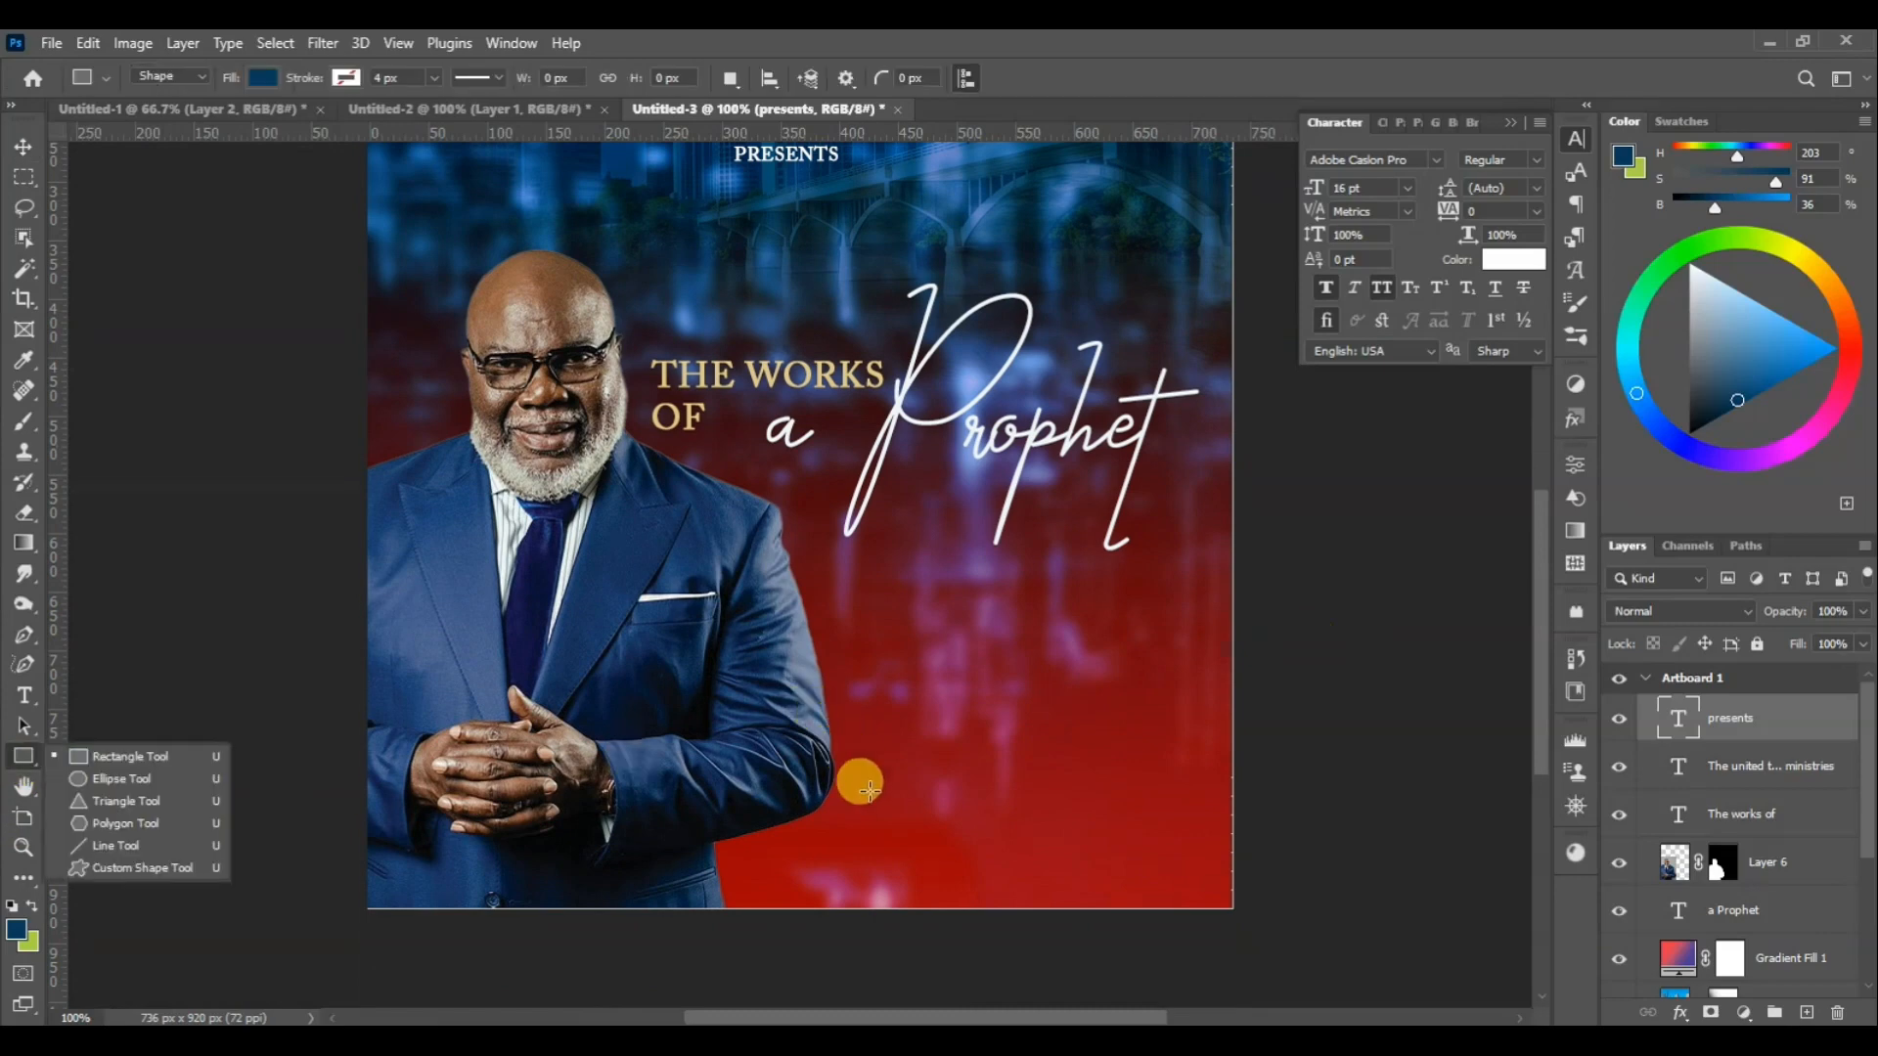
{"action": "left_click_drag", "start_coordinate": [868, 766], "coordinate": [1173, 859]}
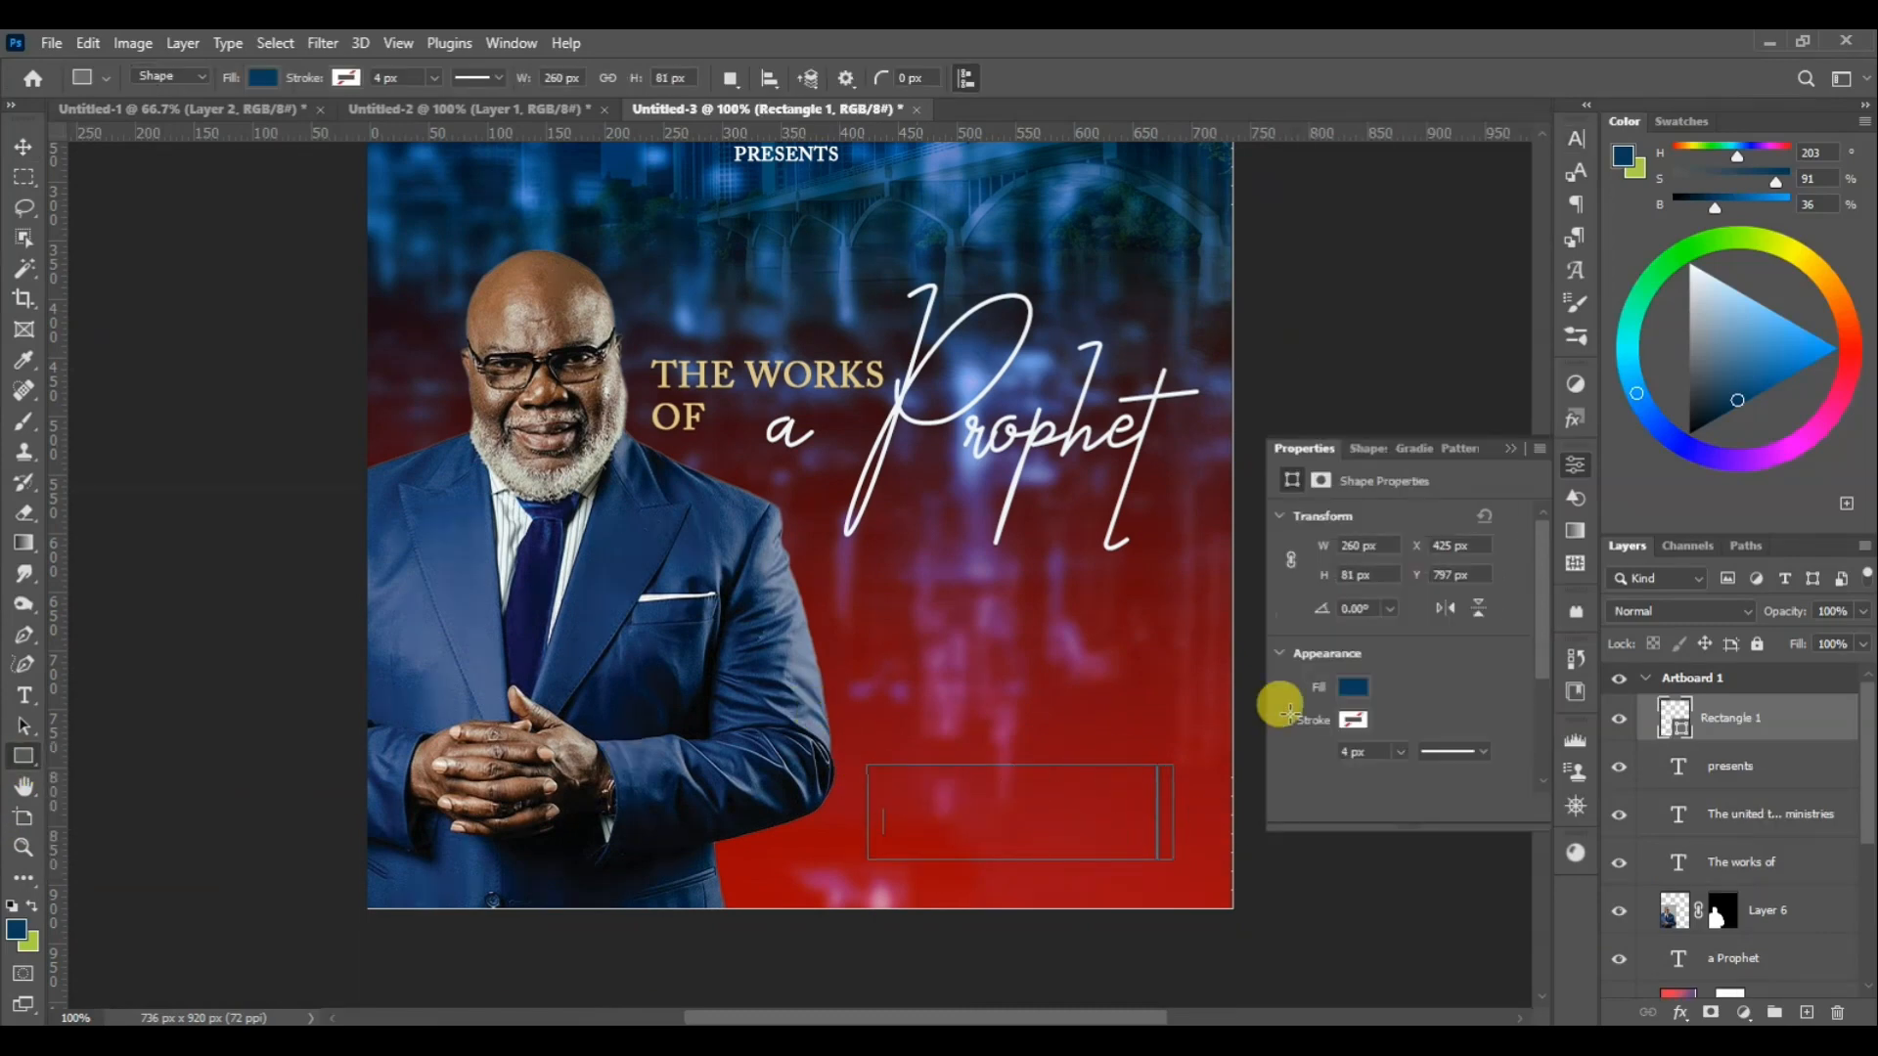
Set the fill of the new rectangle to white
{"action": "scroll", "coordinate": [1400, 700], "scroll_direction": "down", "scroll_amount": 1}
{"action": "scroll", "coordinate": [1400, 700], "scroll_direction": "down", "scroll_amount": 1}
{"action": "left_click", "coordinate": [1350, 595]}
{"action": "left_click", "coordinate": [1306, 721]}
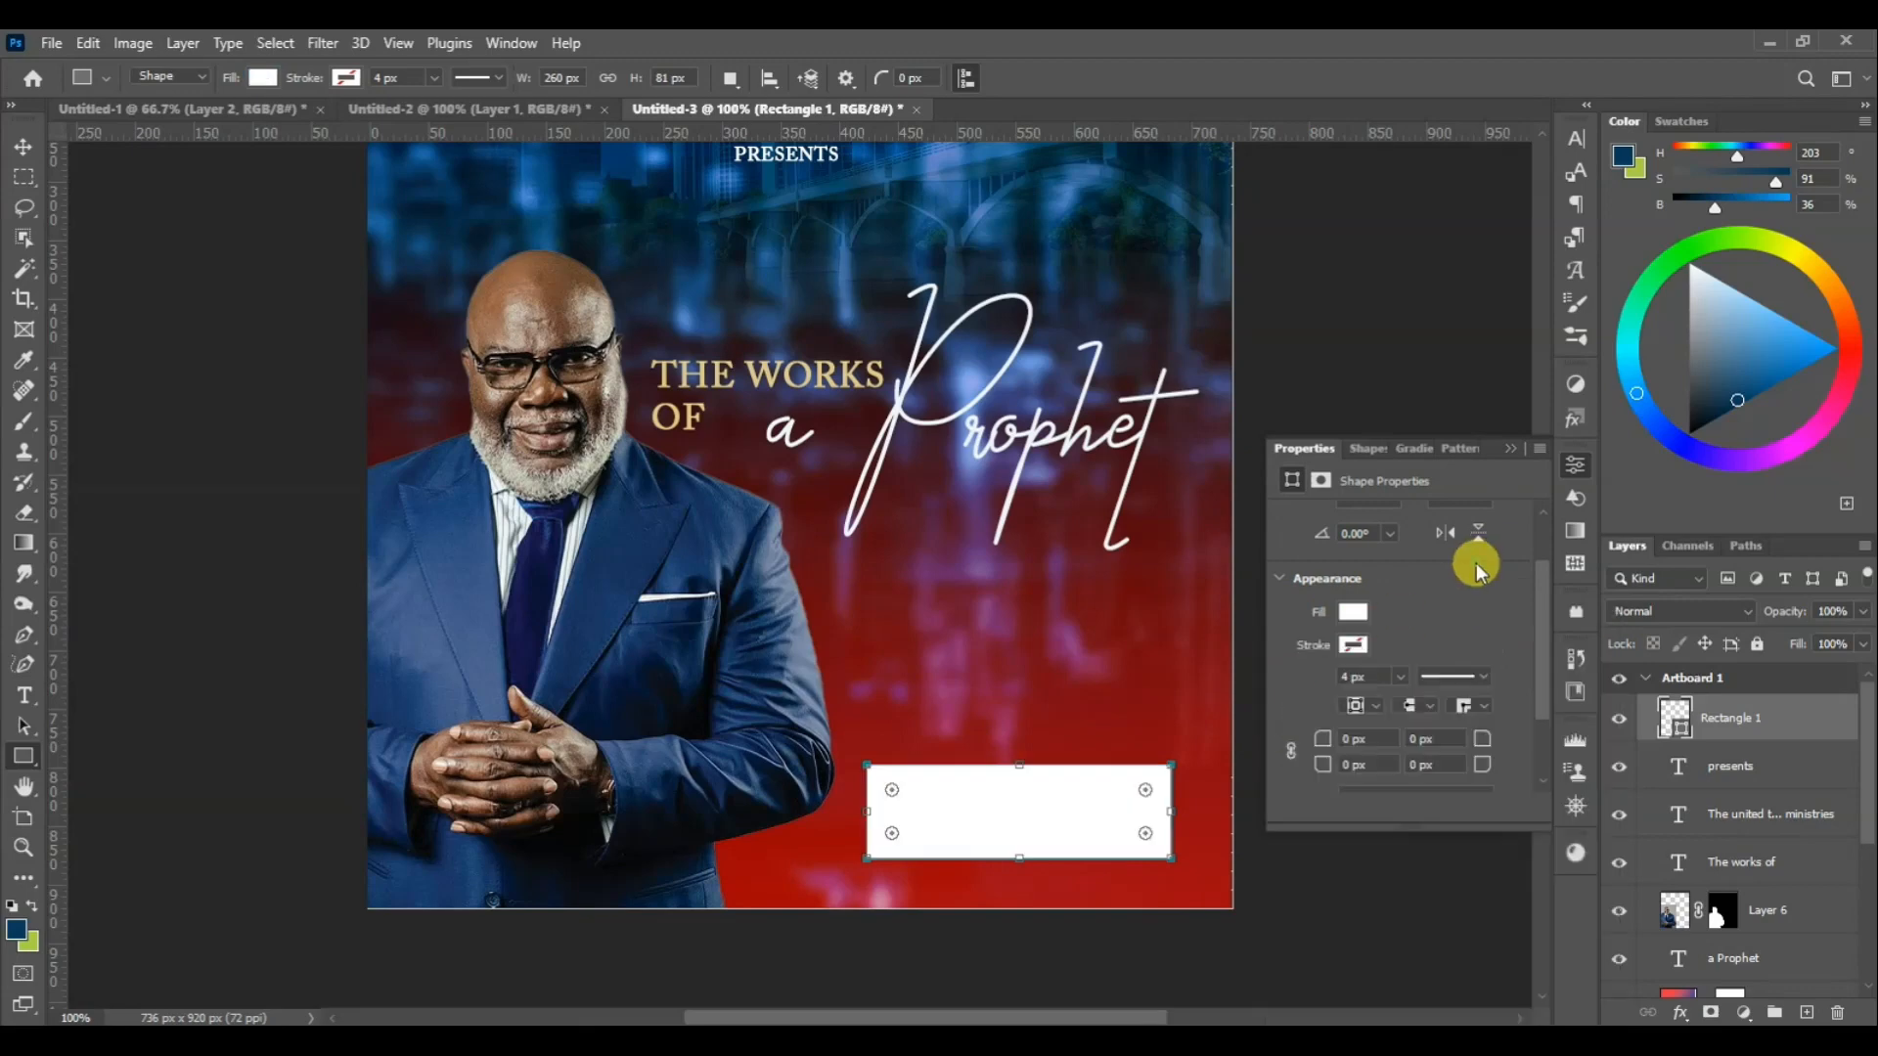
Round the white rectangle's two top corners with a 30 px radius, keeping the bottom corners square
{"action": "scroll", "coordinate": [1437, 700], "scroll_direction": "down", "scroll_amount": 1}
{"action": "left_click_drag", "start_coordinate": [1352, 702], "coordinate": [1280, 698]}
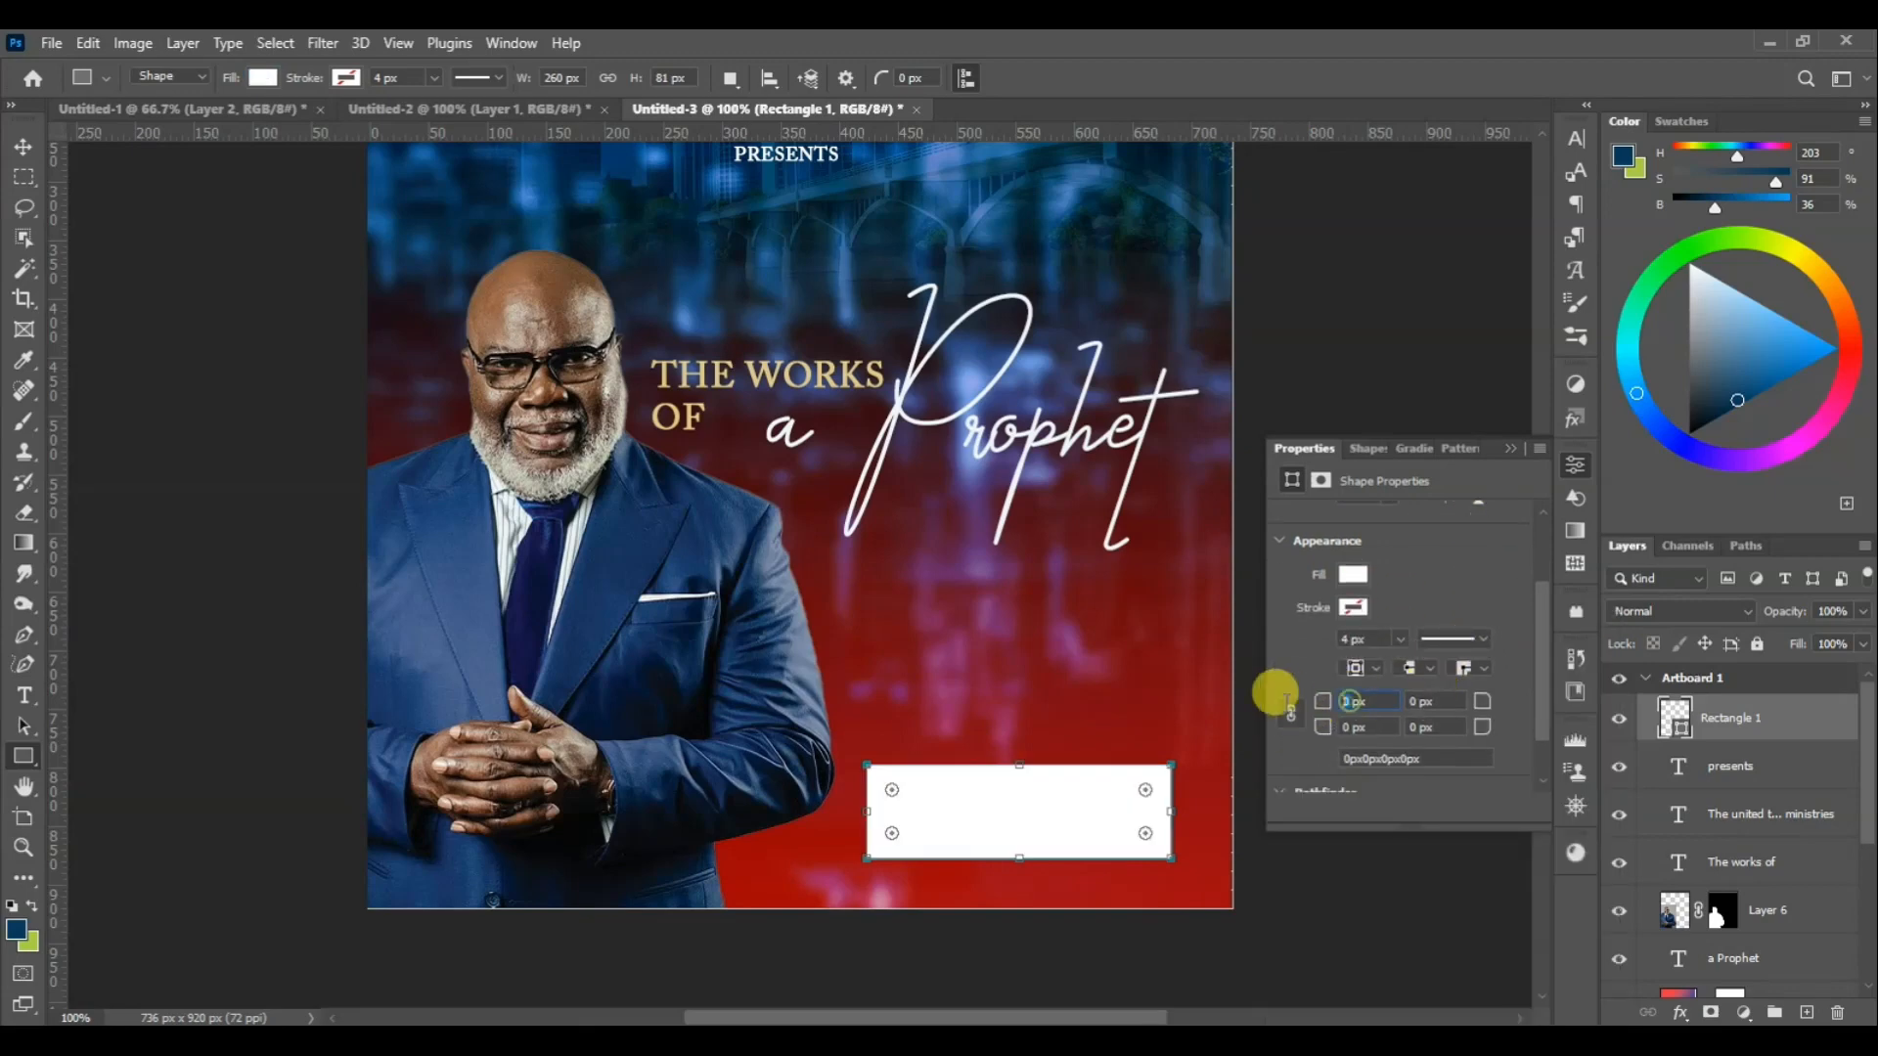
{"action": "type", "text": "30"}
{"action": "key", "text": "Tab"}
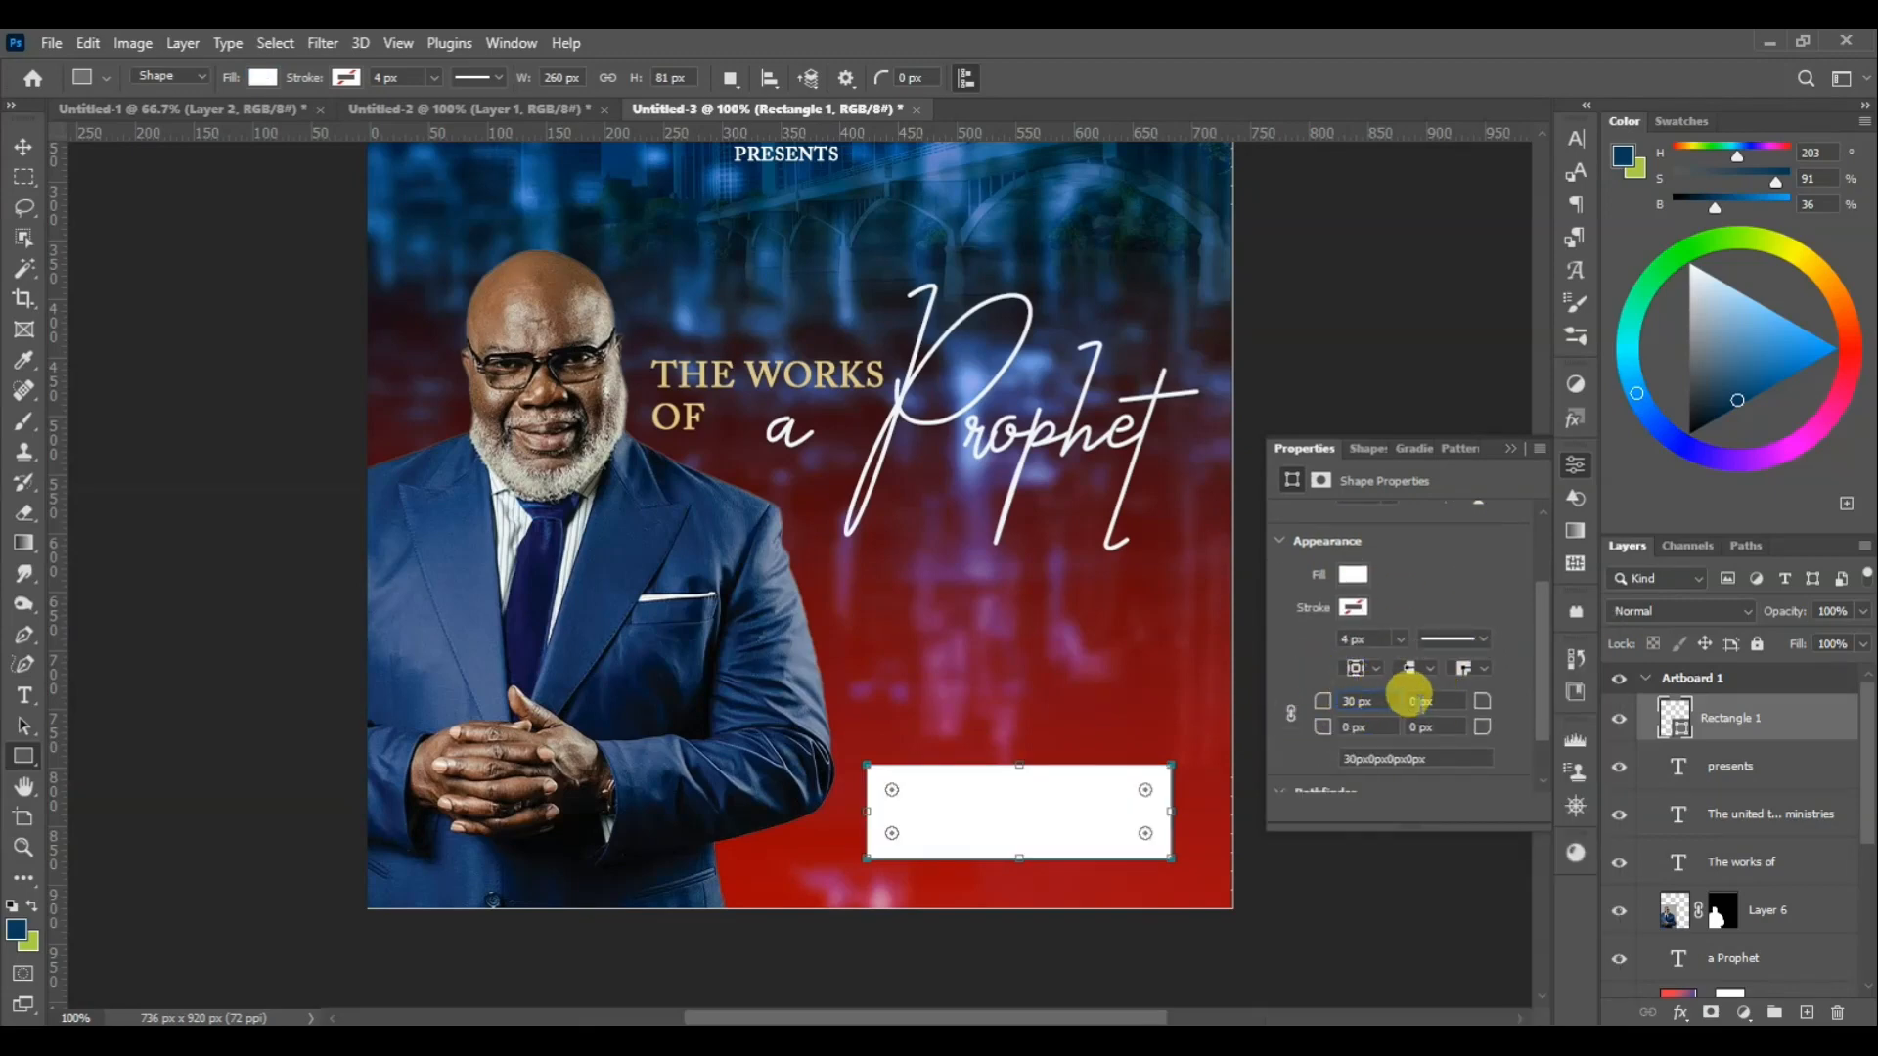
{"action": "type", "text": "30"}
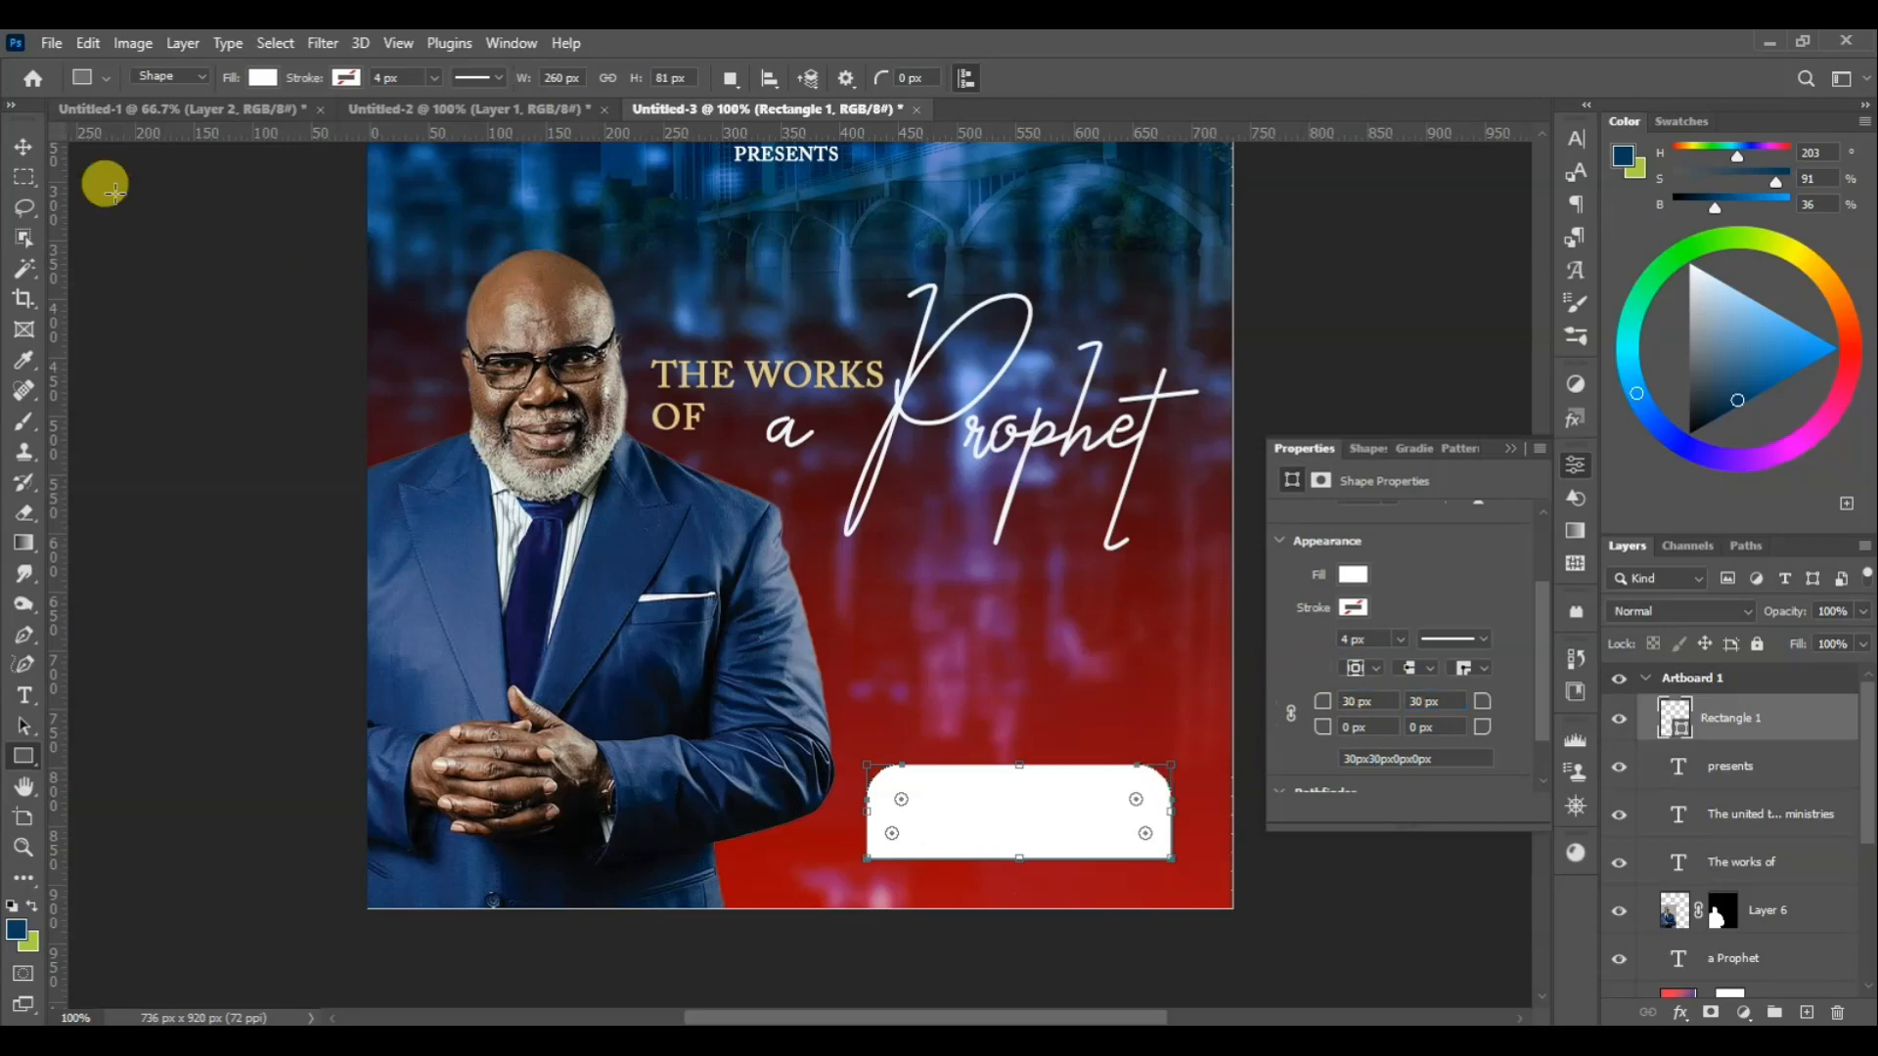
{"action": "left_click", "coordinate": [25, 148]}
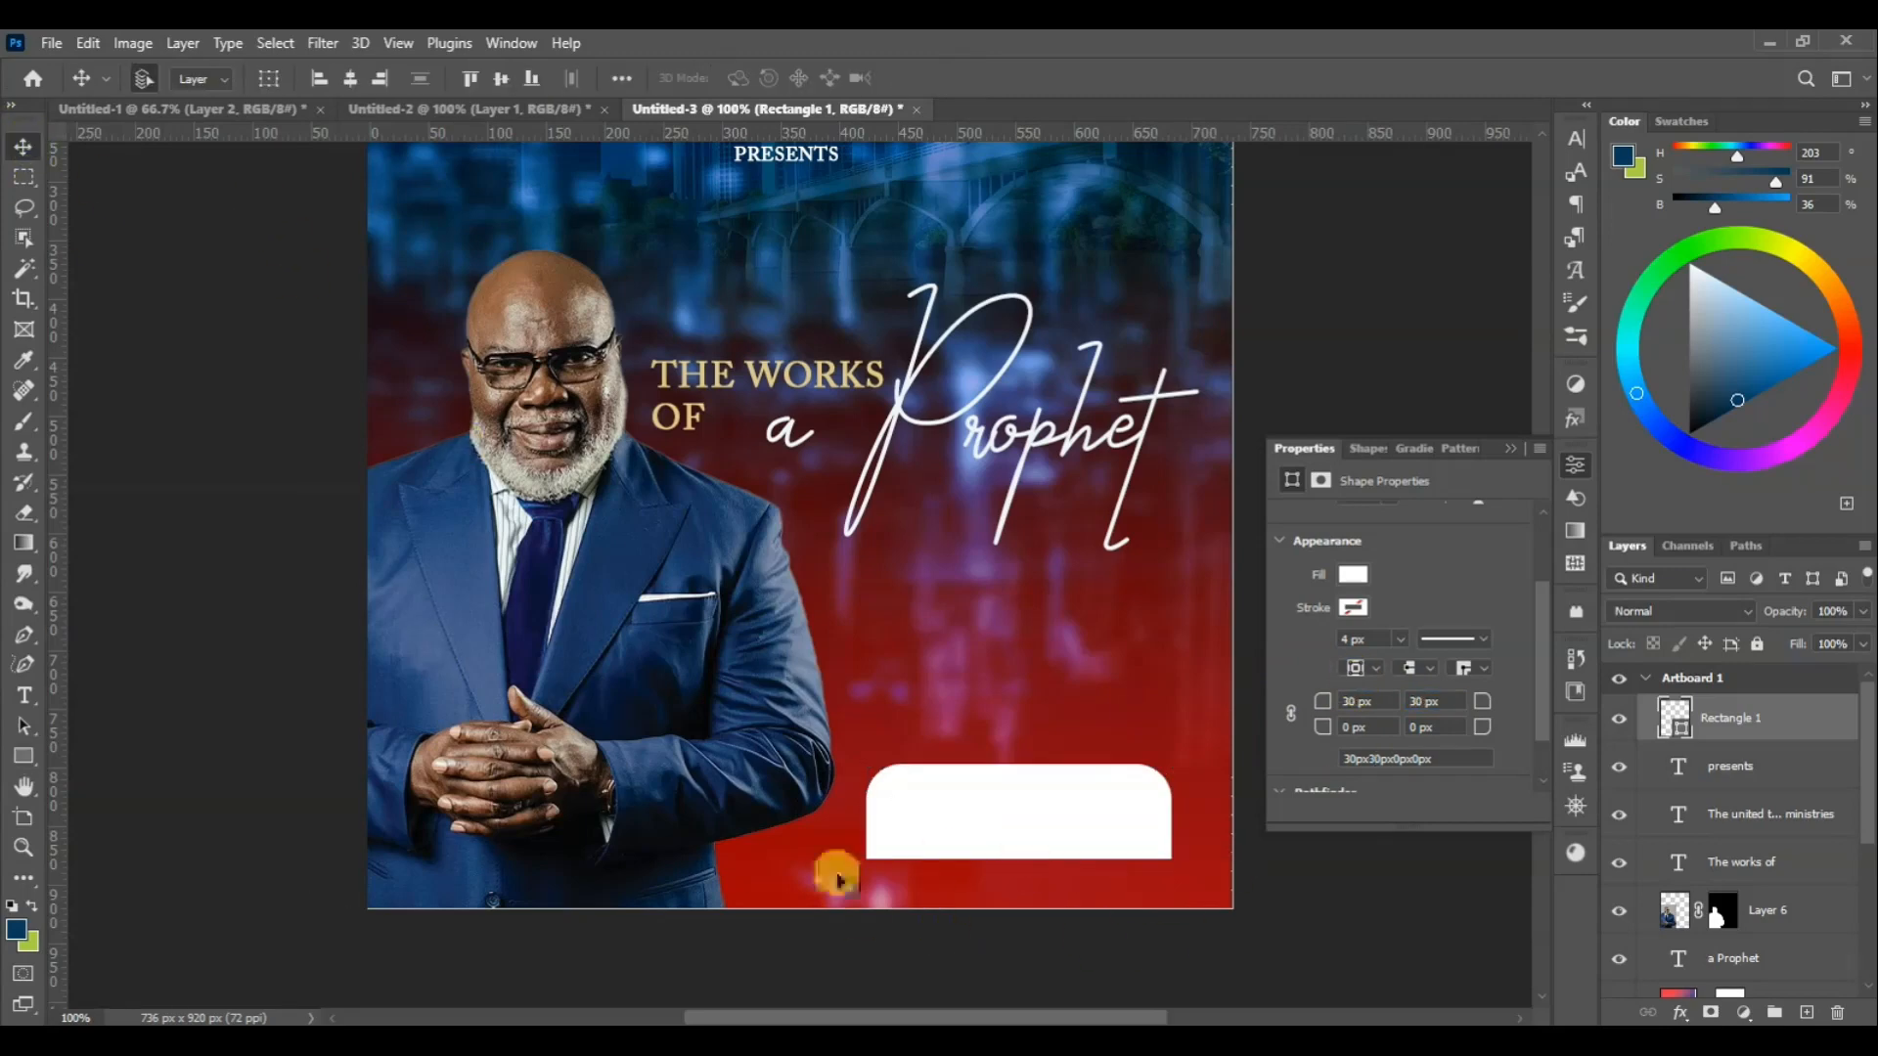
On a new layer, draw a vertical bar about 7 x 65 px at the white shape's centre and fill it dark navy
{"action": "right_click", "coordinate": [29, 768]}
{"action": "left_click", "coordinate": [98, 759]}
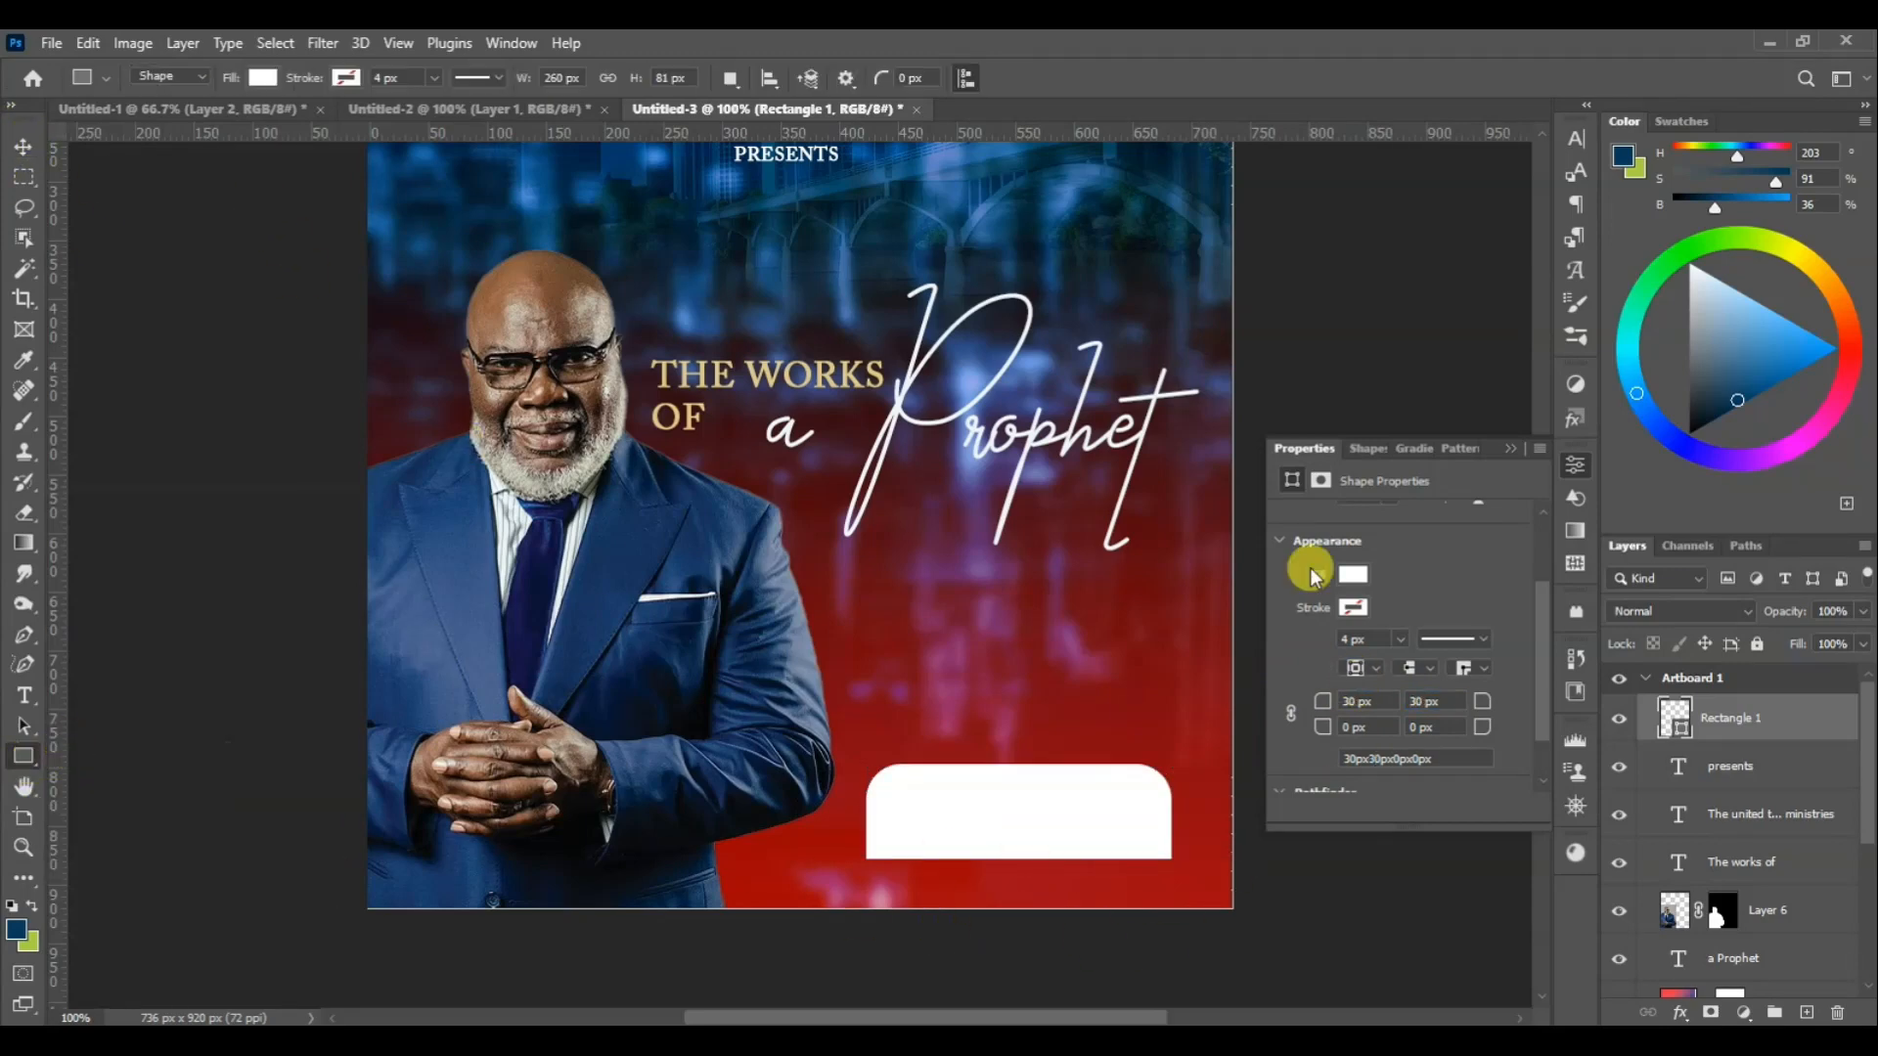
{"action": "left_click", "coordinate": [1805, 1011]}
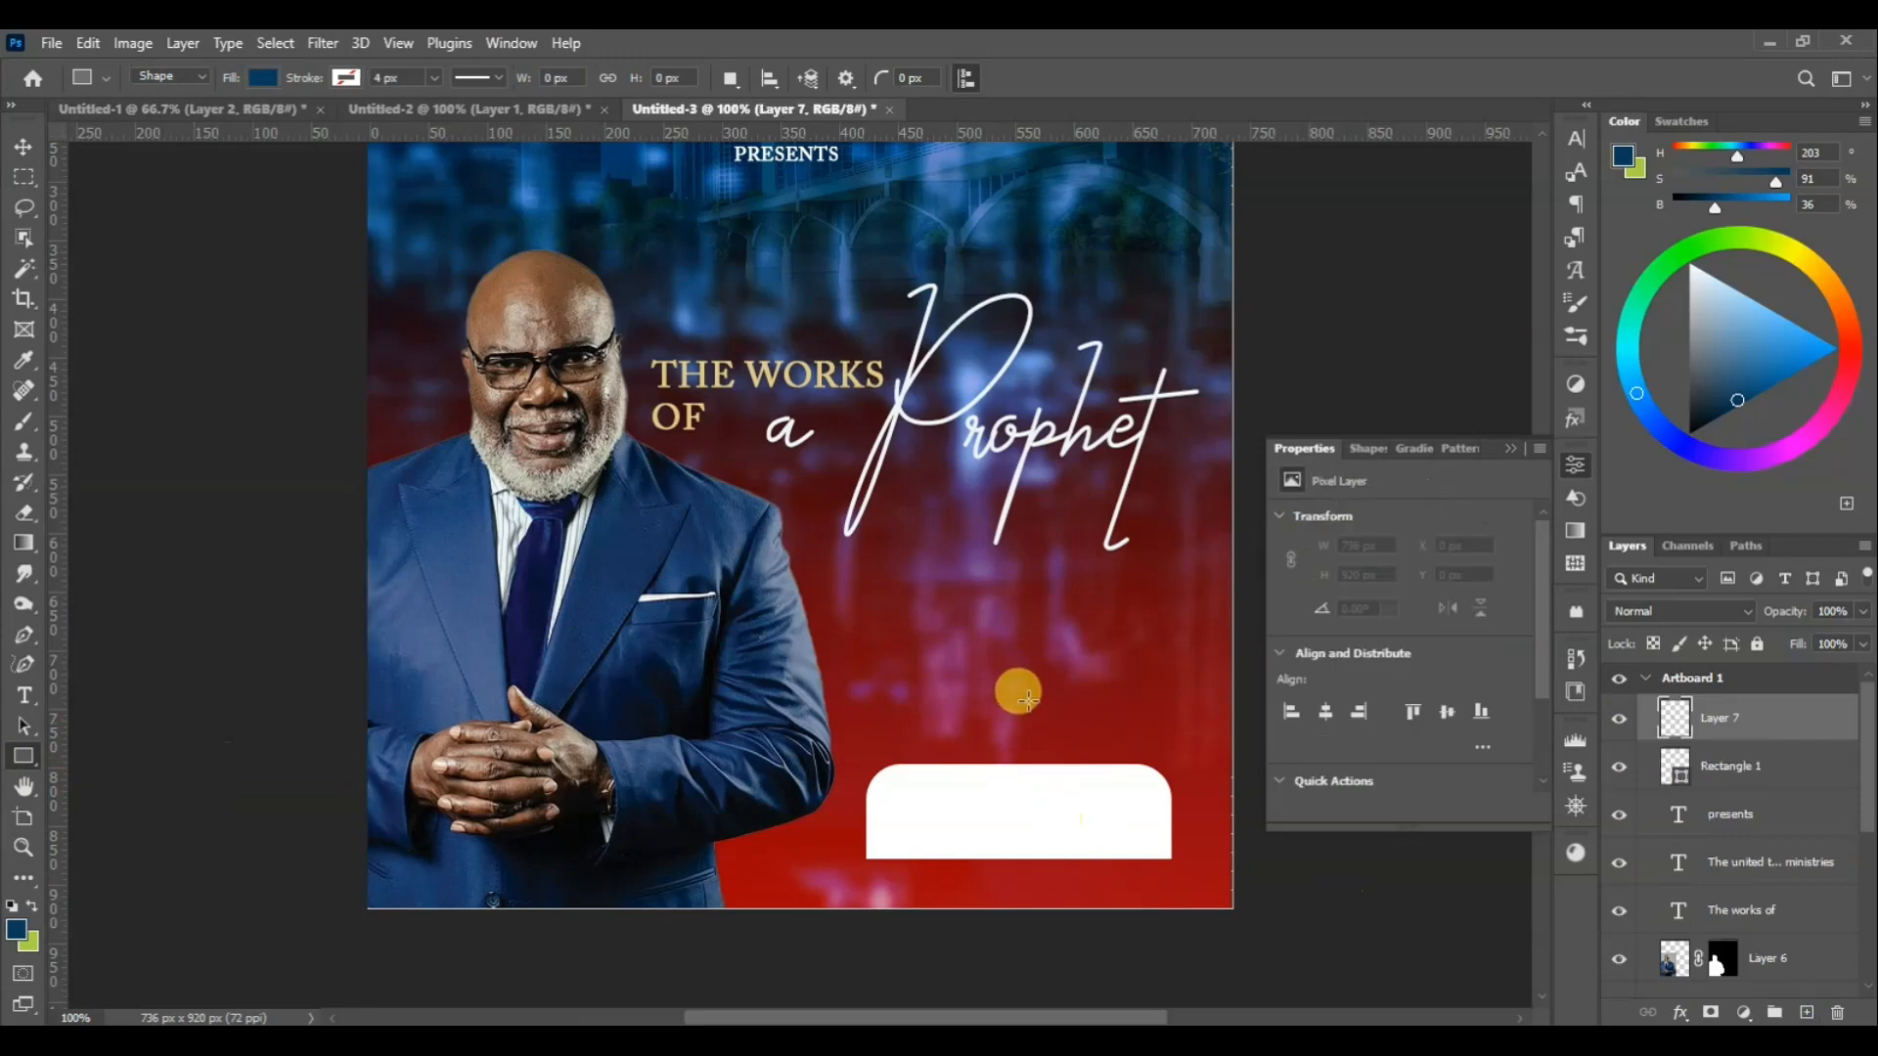
{"action": "left_click_drag", "start_coordinate": [1035, 702], "coordinate": [1017, 810]}
{"action": "left_click", "coordinate": [23, 147]}
{"action": "left_click", "coordinate": [1353, 686]}
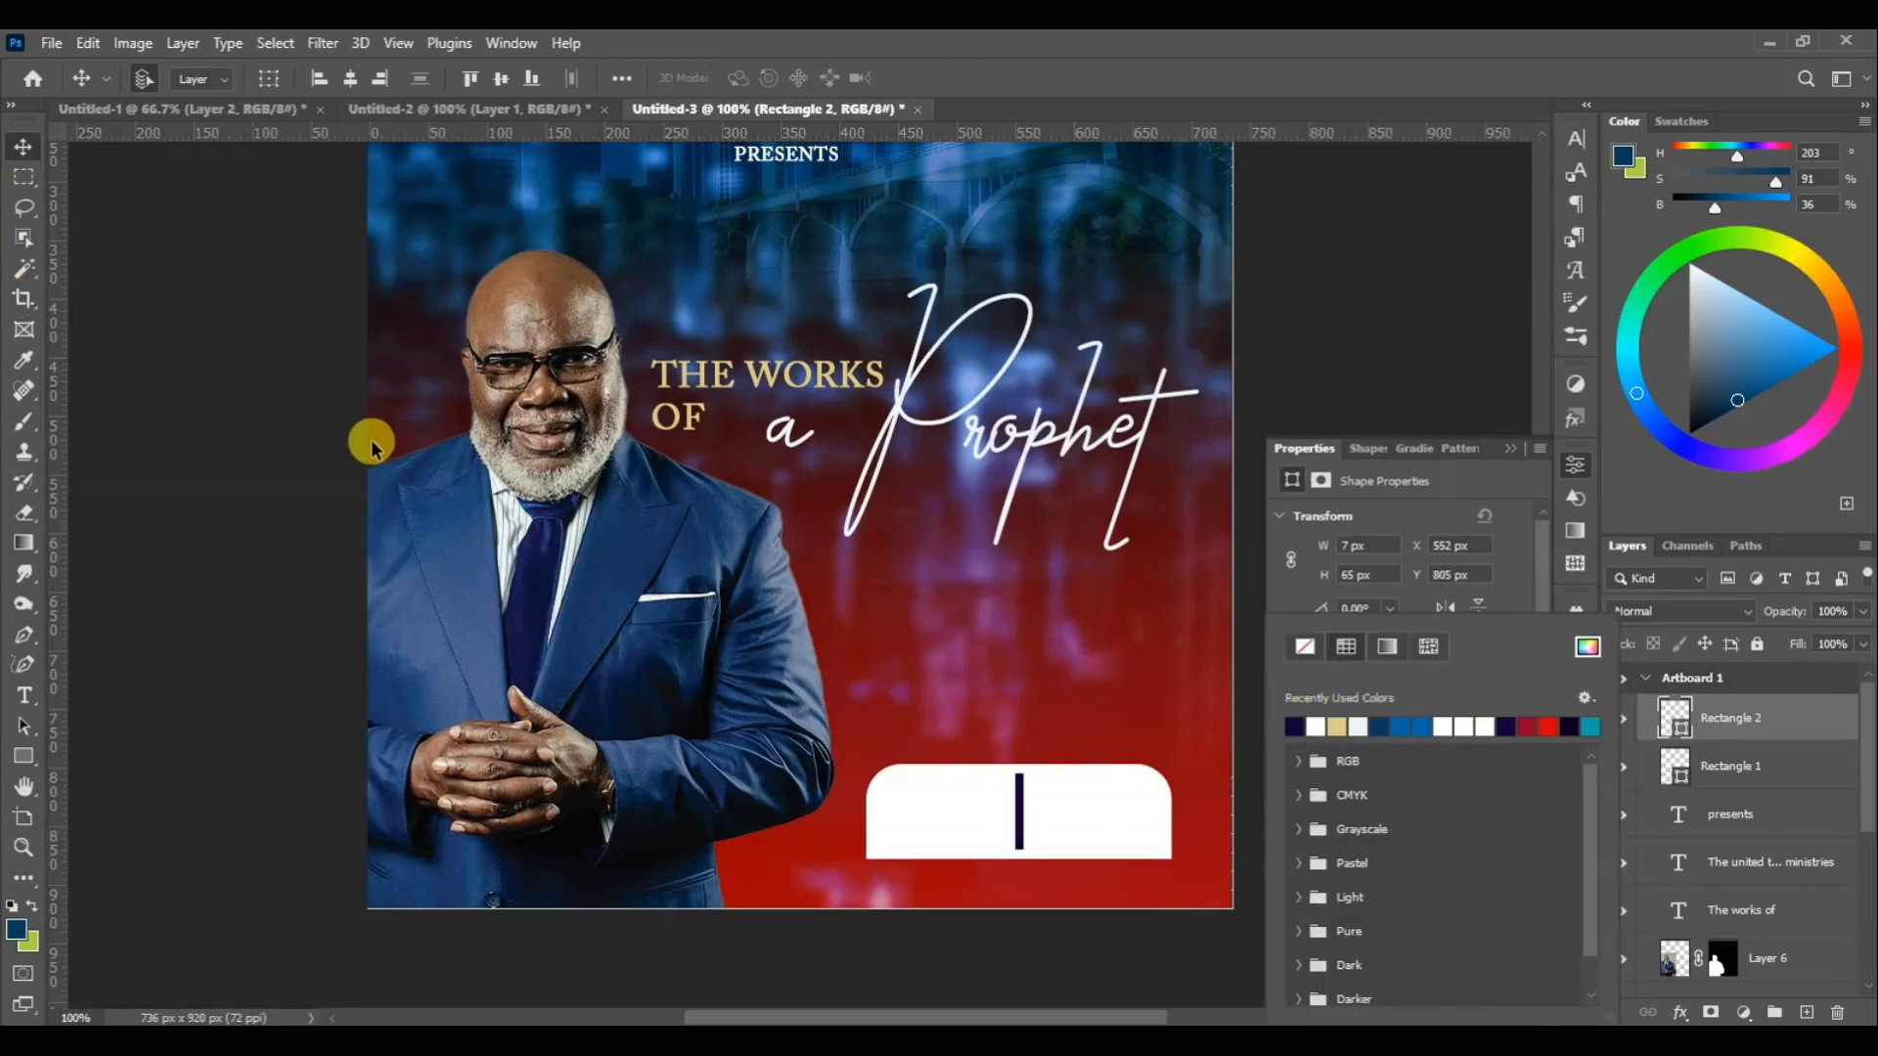
{"action": "left_click", "coordinate": [1578, 467]}
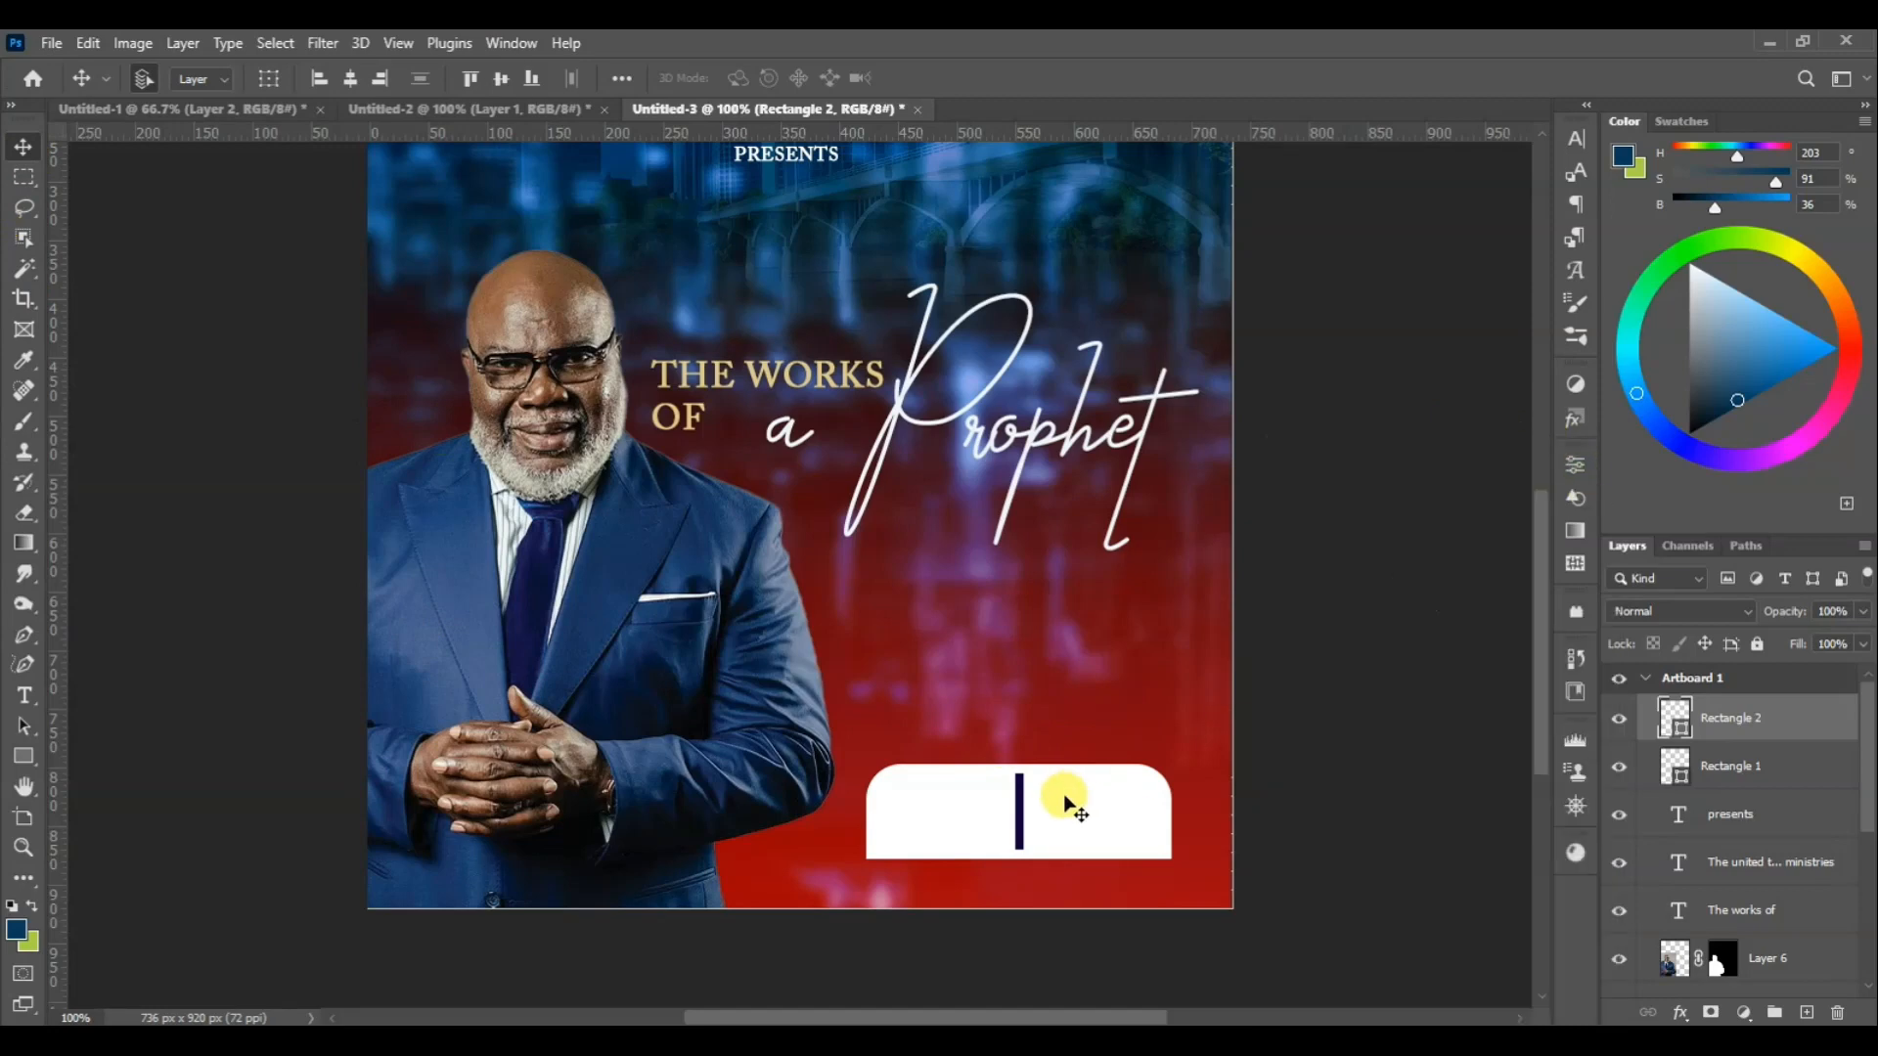
Add the text "4TH -10TH", place it in the left half of the white box and bring it to the front
{"action": "key", "text": "t"}
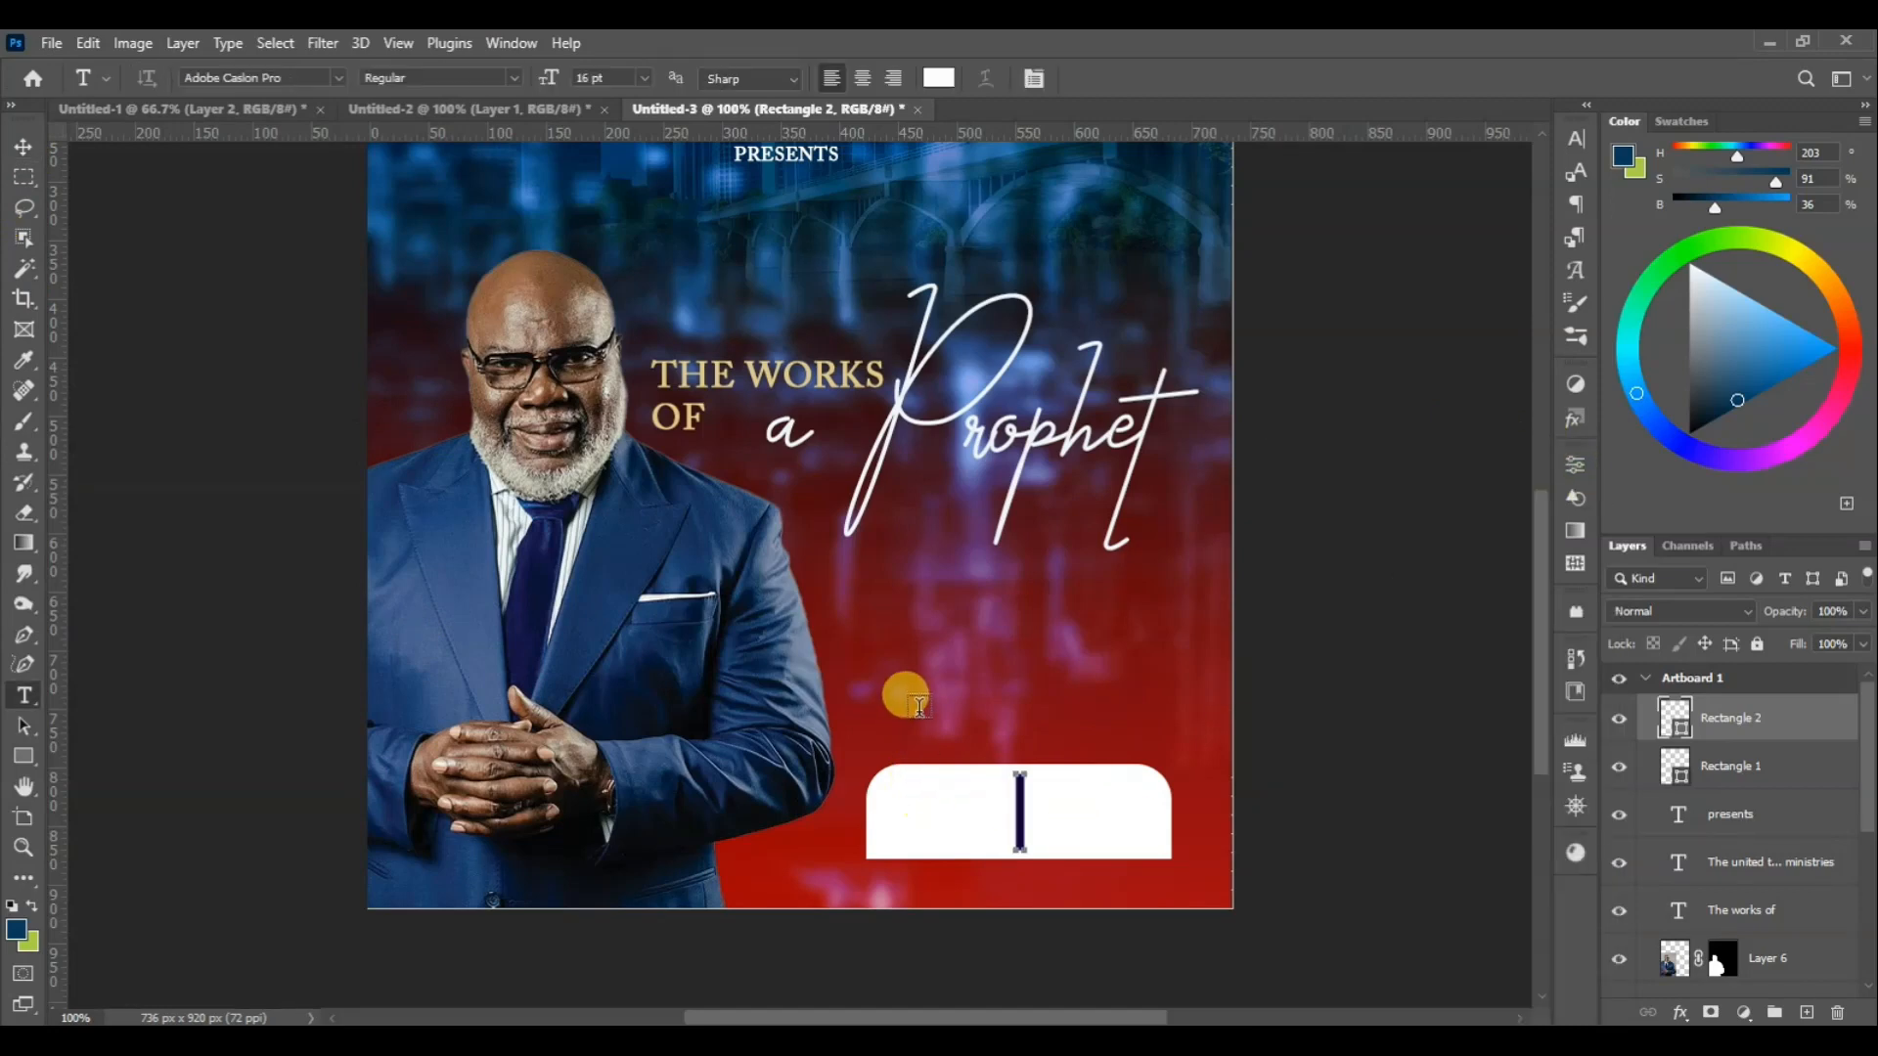
{"action": "left_click", "coordinate": [919, 702]}
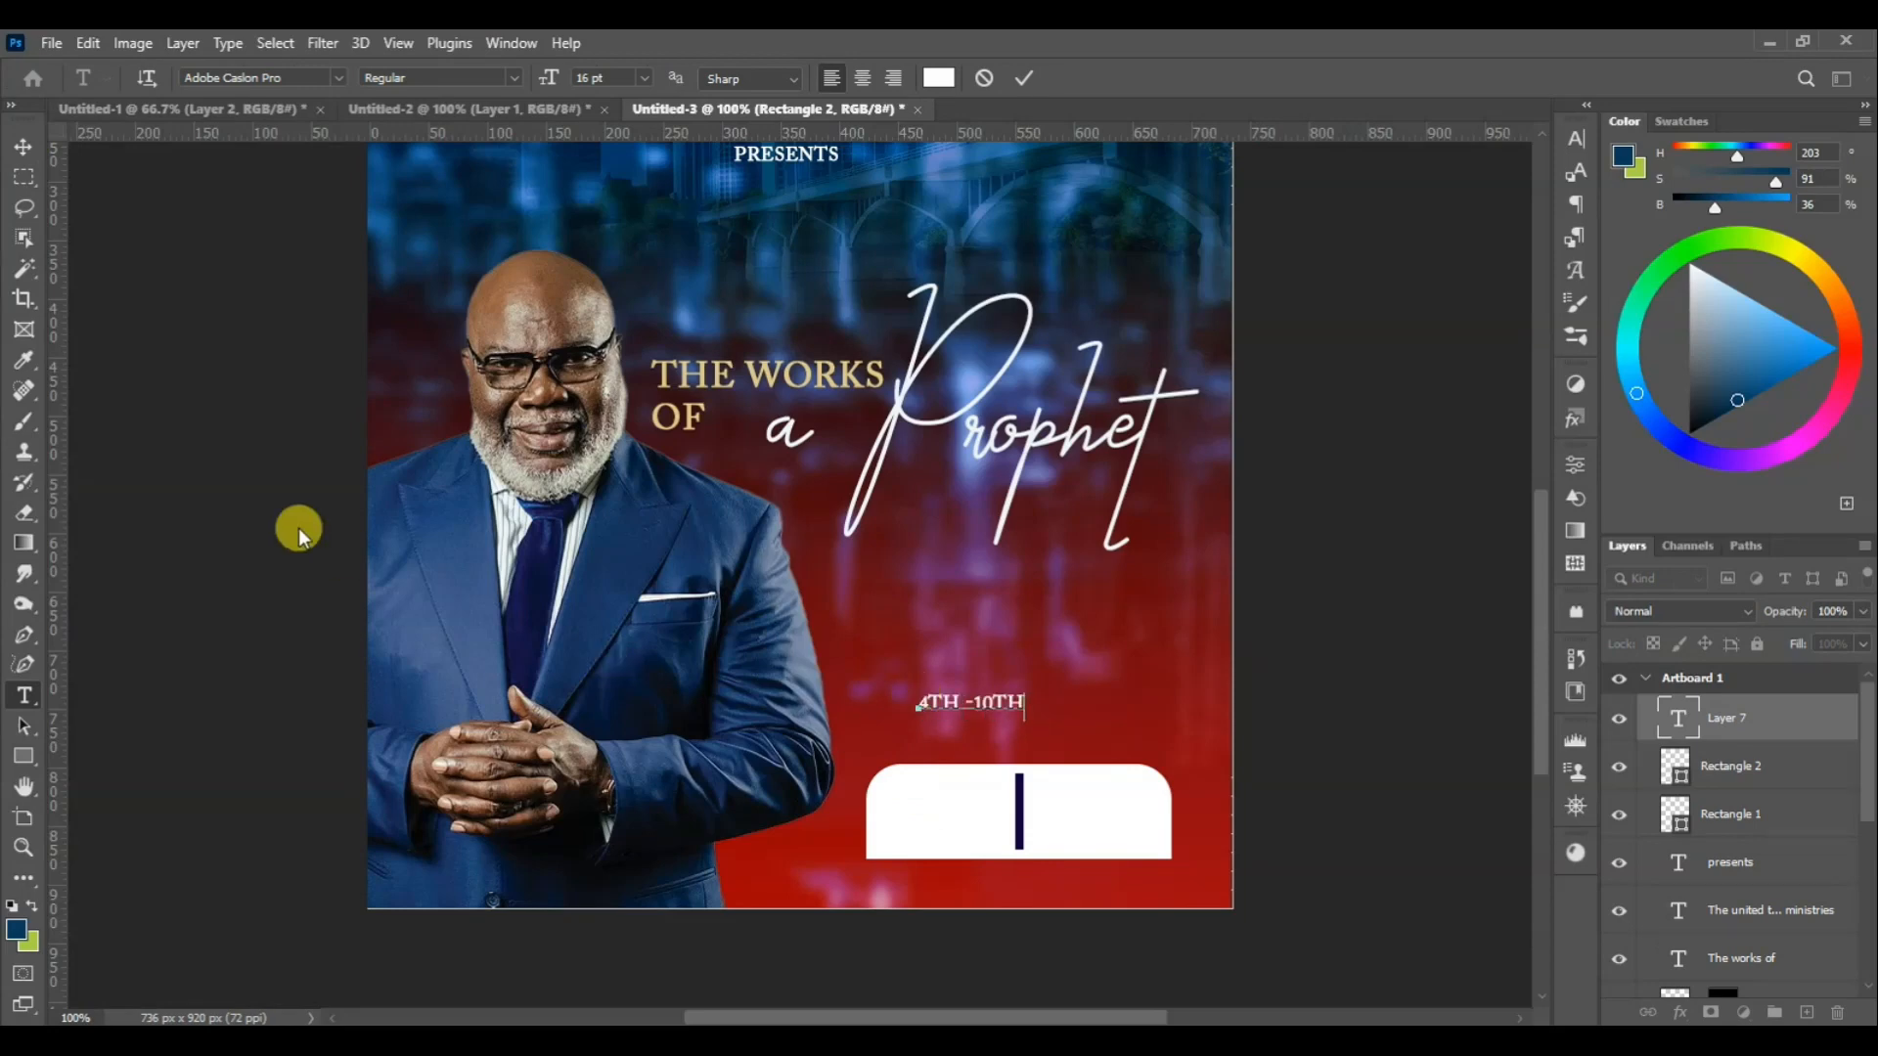
{"action": "left_click", "coordinate": [22, 146]}
{"action": "left_click_drag", "start_coordinate": [997, 709], "coordinate": [965, 797]}
{"action": "key", "text": "ctrl+shift+bracketright"}
Recolour the "4TH -10TH" text to dark red #820c14, sampled from the flyer background
{"action": "left_click", "coordinate": [1576, 137]}
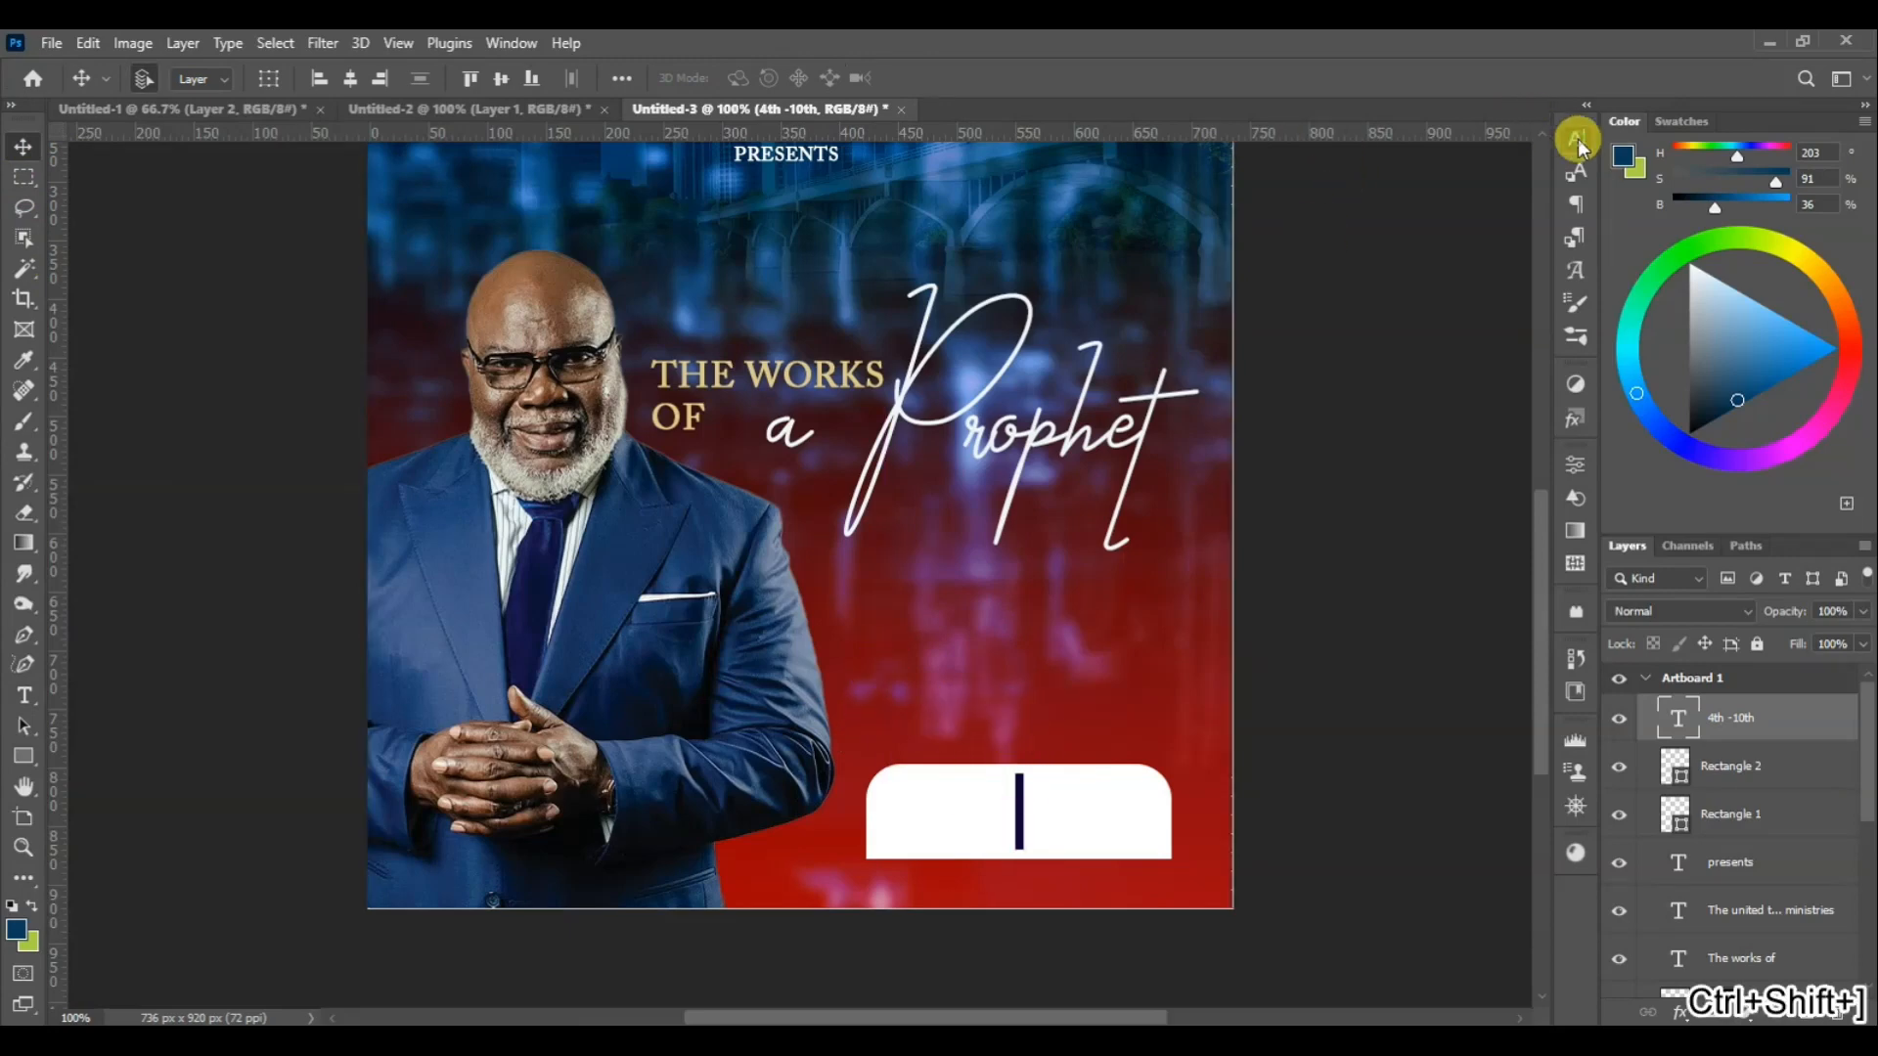
{"action": "left_click", "coordinate": [1514, 259]}
{"action": "left_click", "coordinate": [1041, 709]}
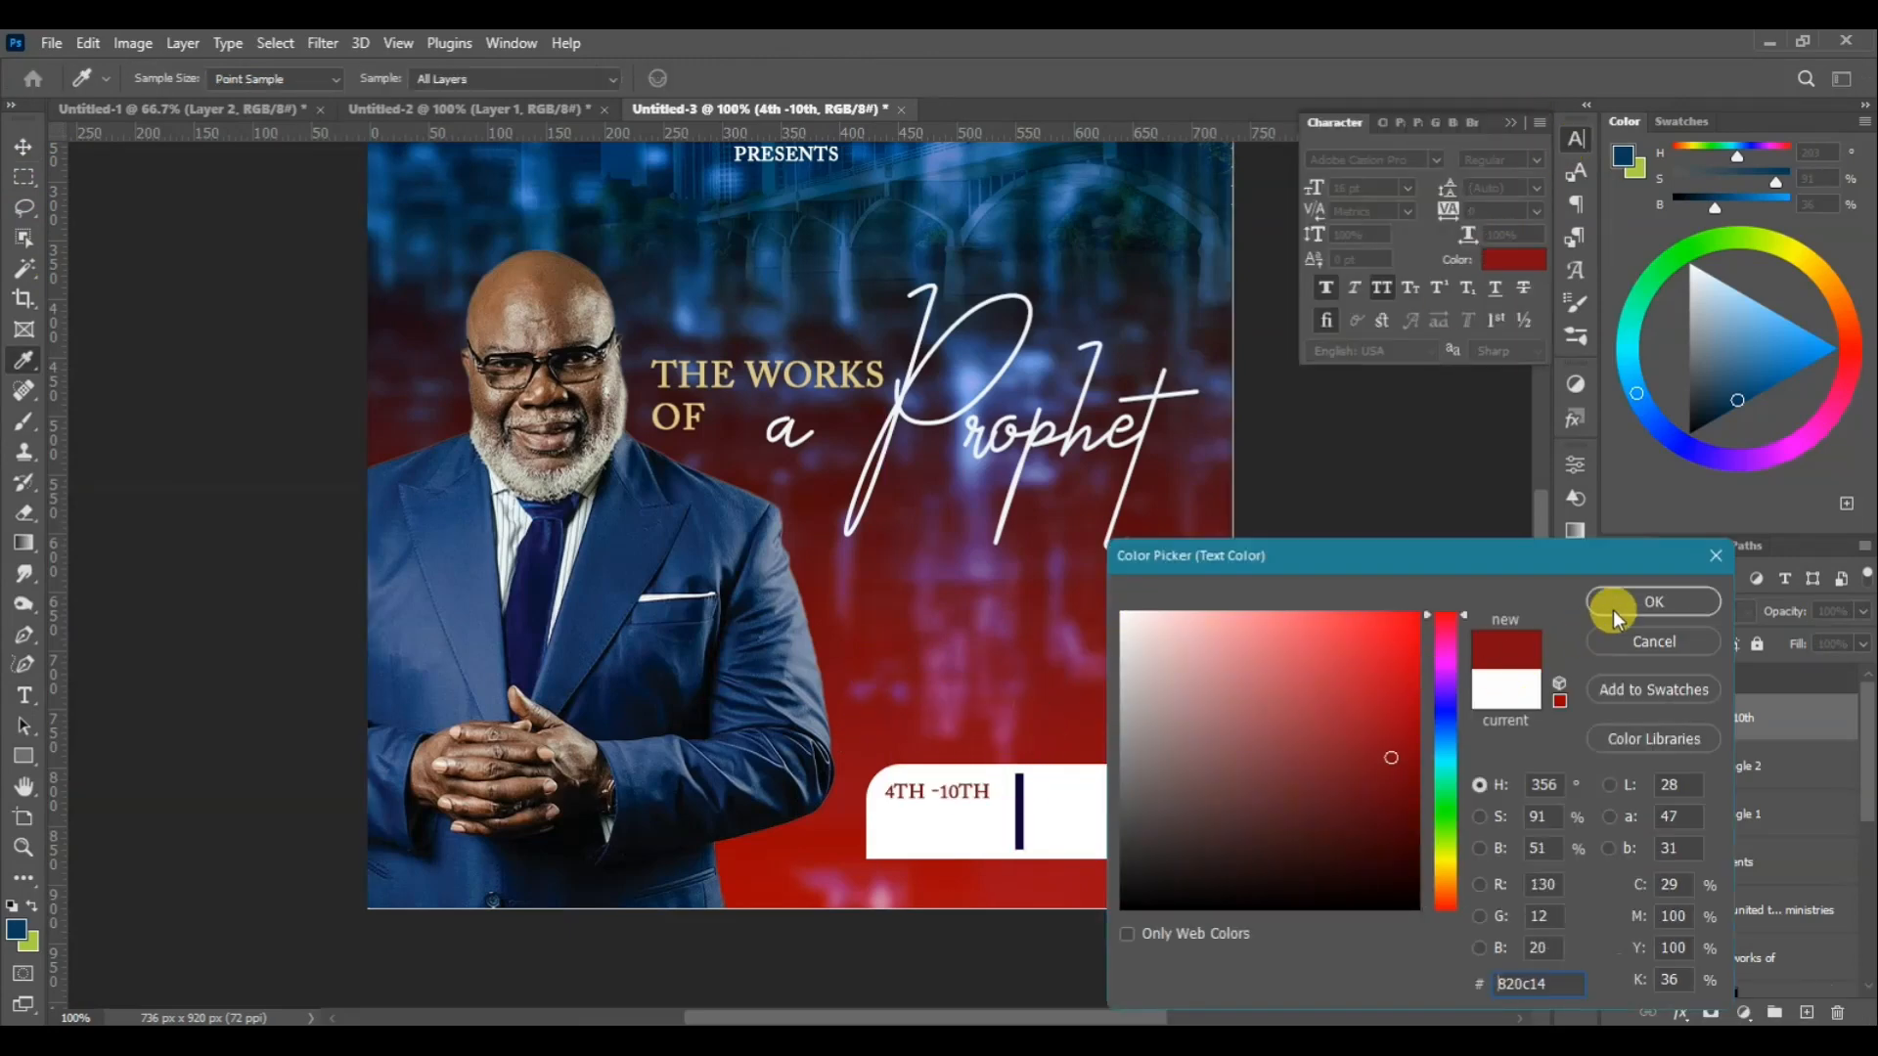
{"action": "left_click", "coordinate": [1628, 602]}
Set the "4TH -10TH" text size to 18 pt and reposition it left of the divider bar
{"action": "left_click_drag", "start_coordinate": [977, 793], "coordinate": [986, 793]}
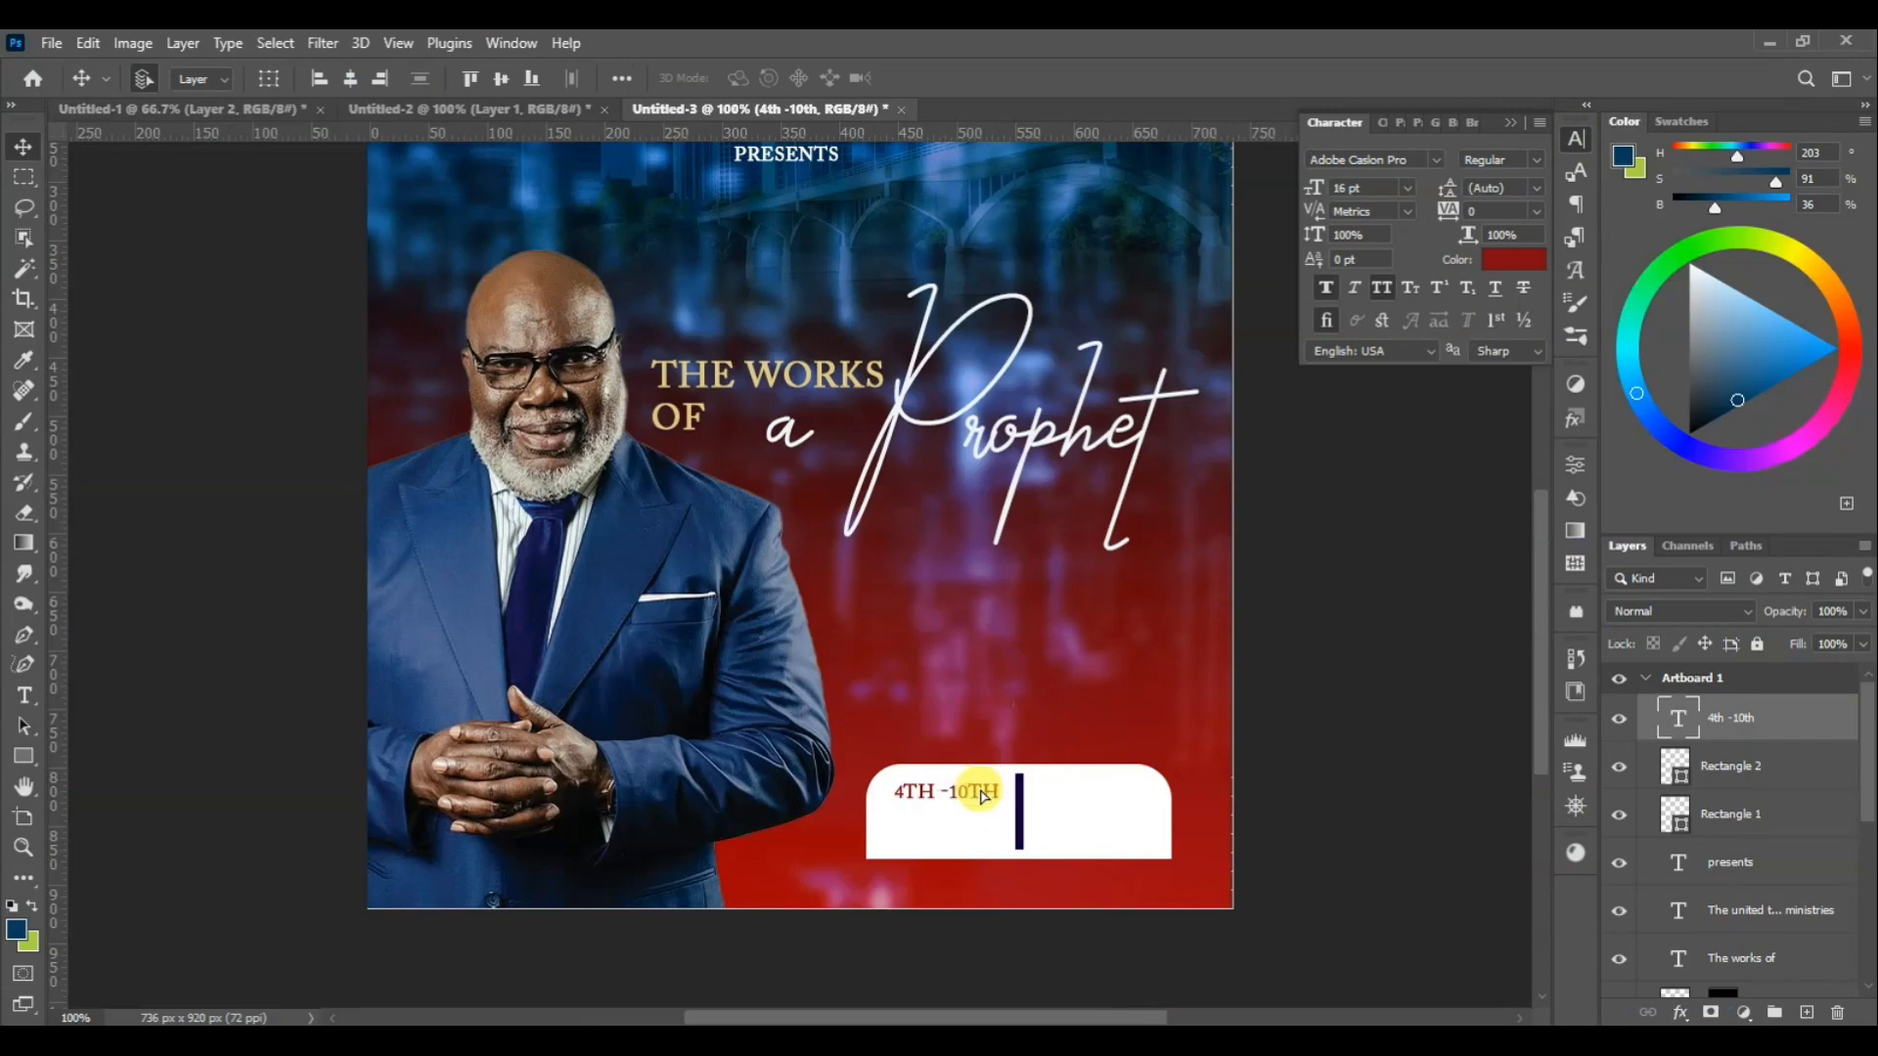
{"action": "left_click", "coordinate": [1378, 184]}
{"action": "scroll", "coordinate": [1380, 182], "scroll_direction": "up", "scroll_amount": 2}
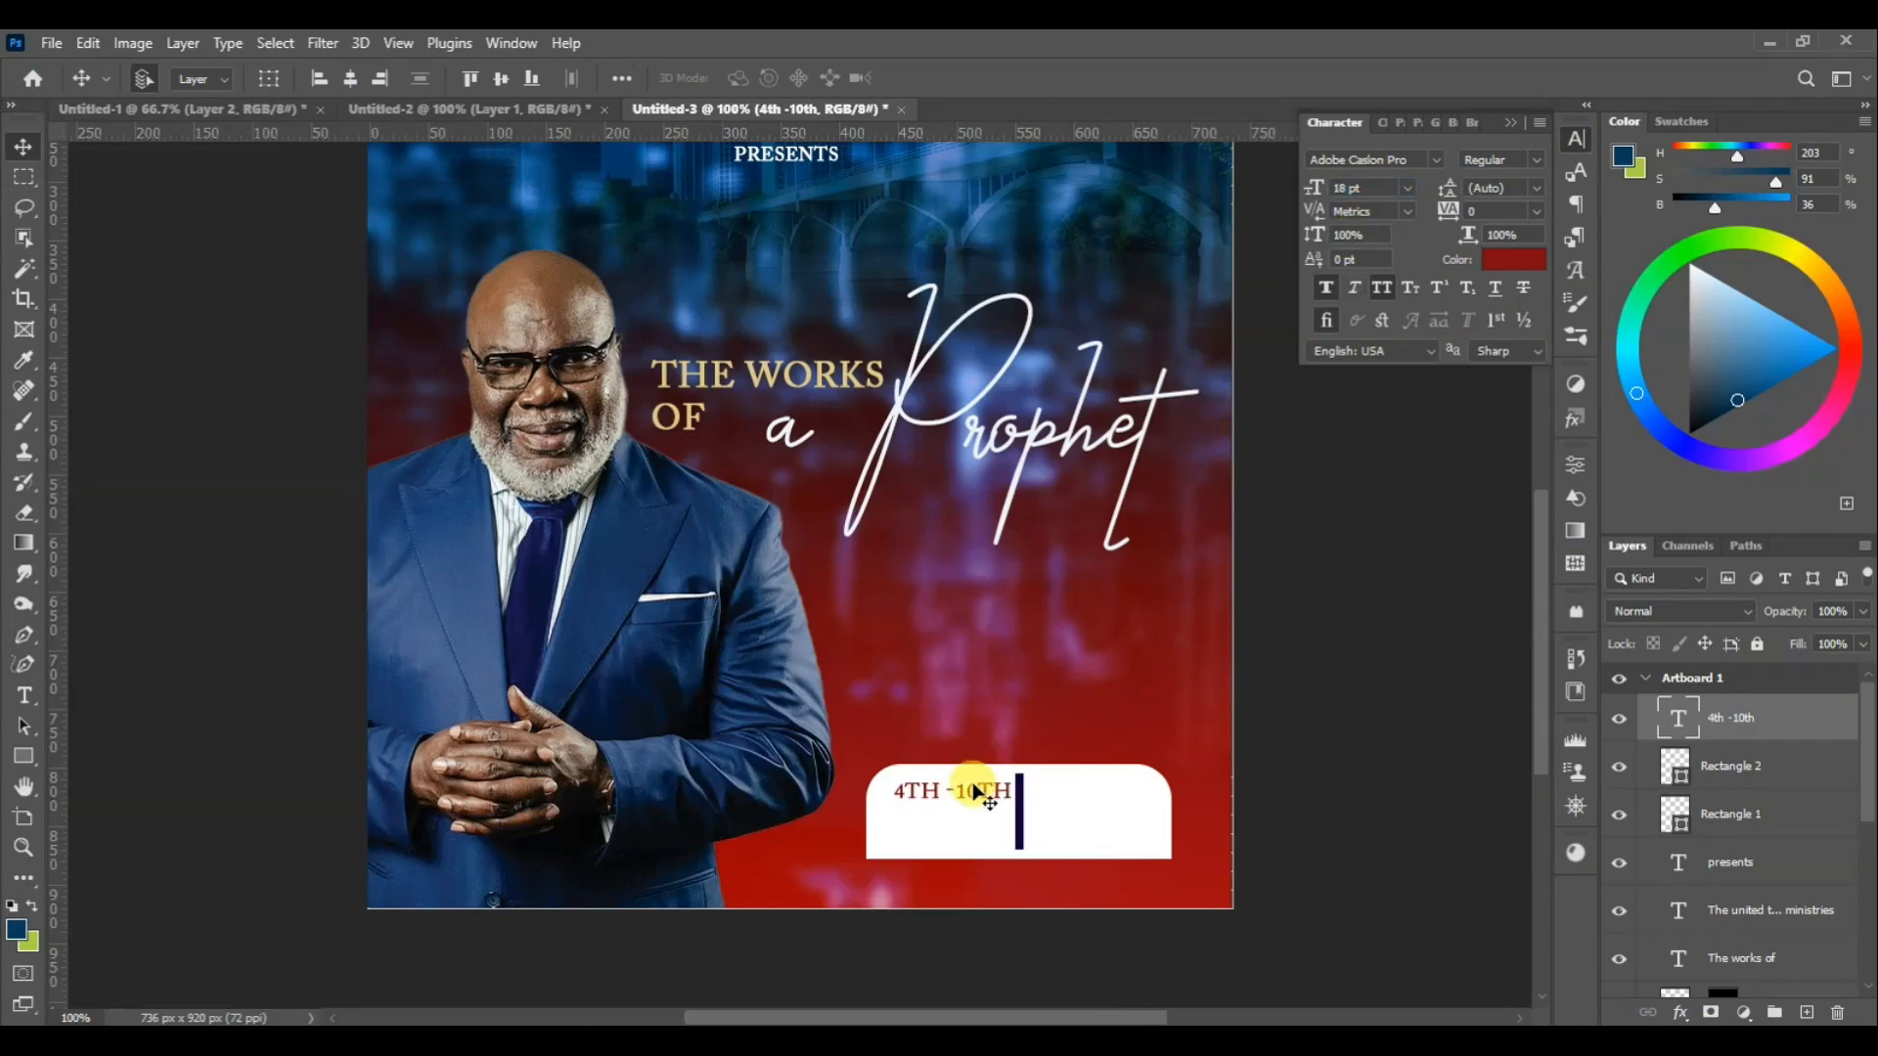
{"action": "left_click_drag", "start_coordinate": [975, 810], "coordinate": [964, 802]}
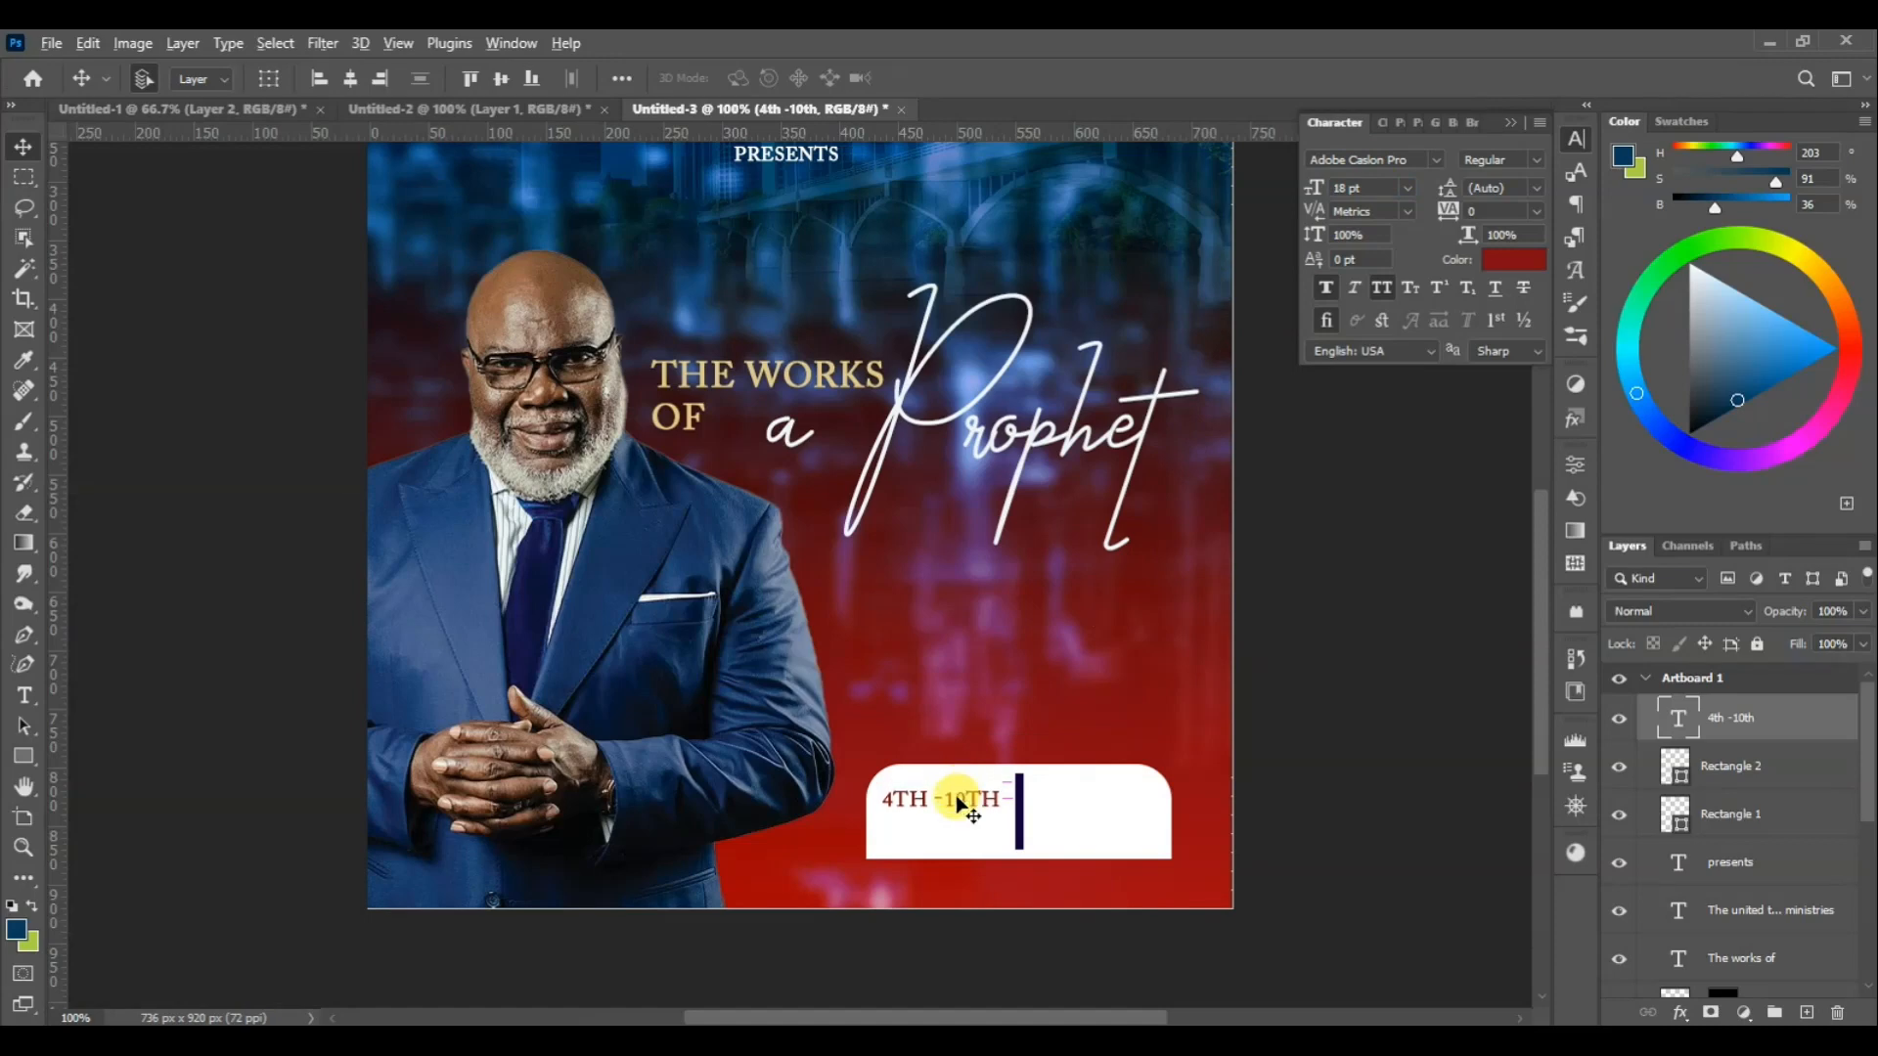
Duplicate the date text directly below, change the copy to "AUGUST" and align it closely under the date
{"action": "left_click_drag", "start_coordinate": [957, 798], "coordinate": [957, 836], "text": "alt"}
{"action": "double_click", "coordinate": [958, 846]}
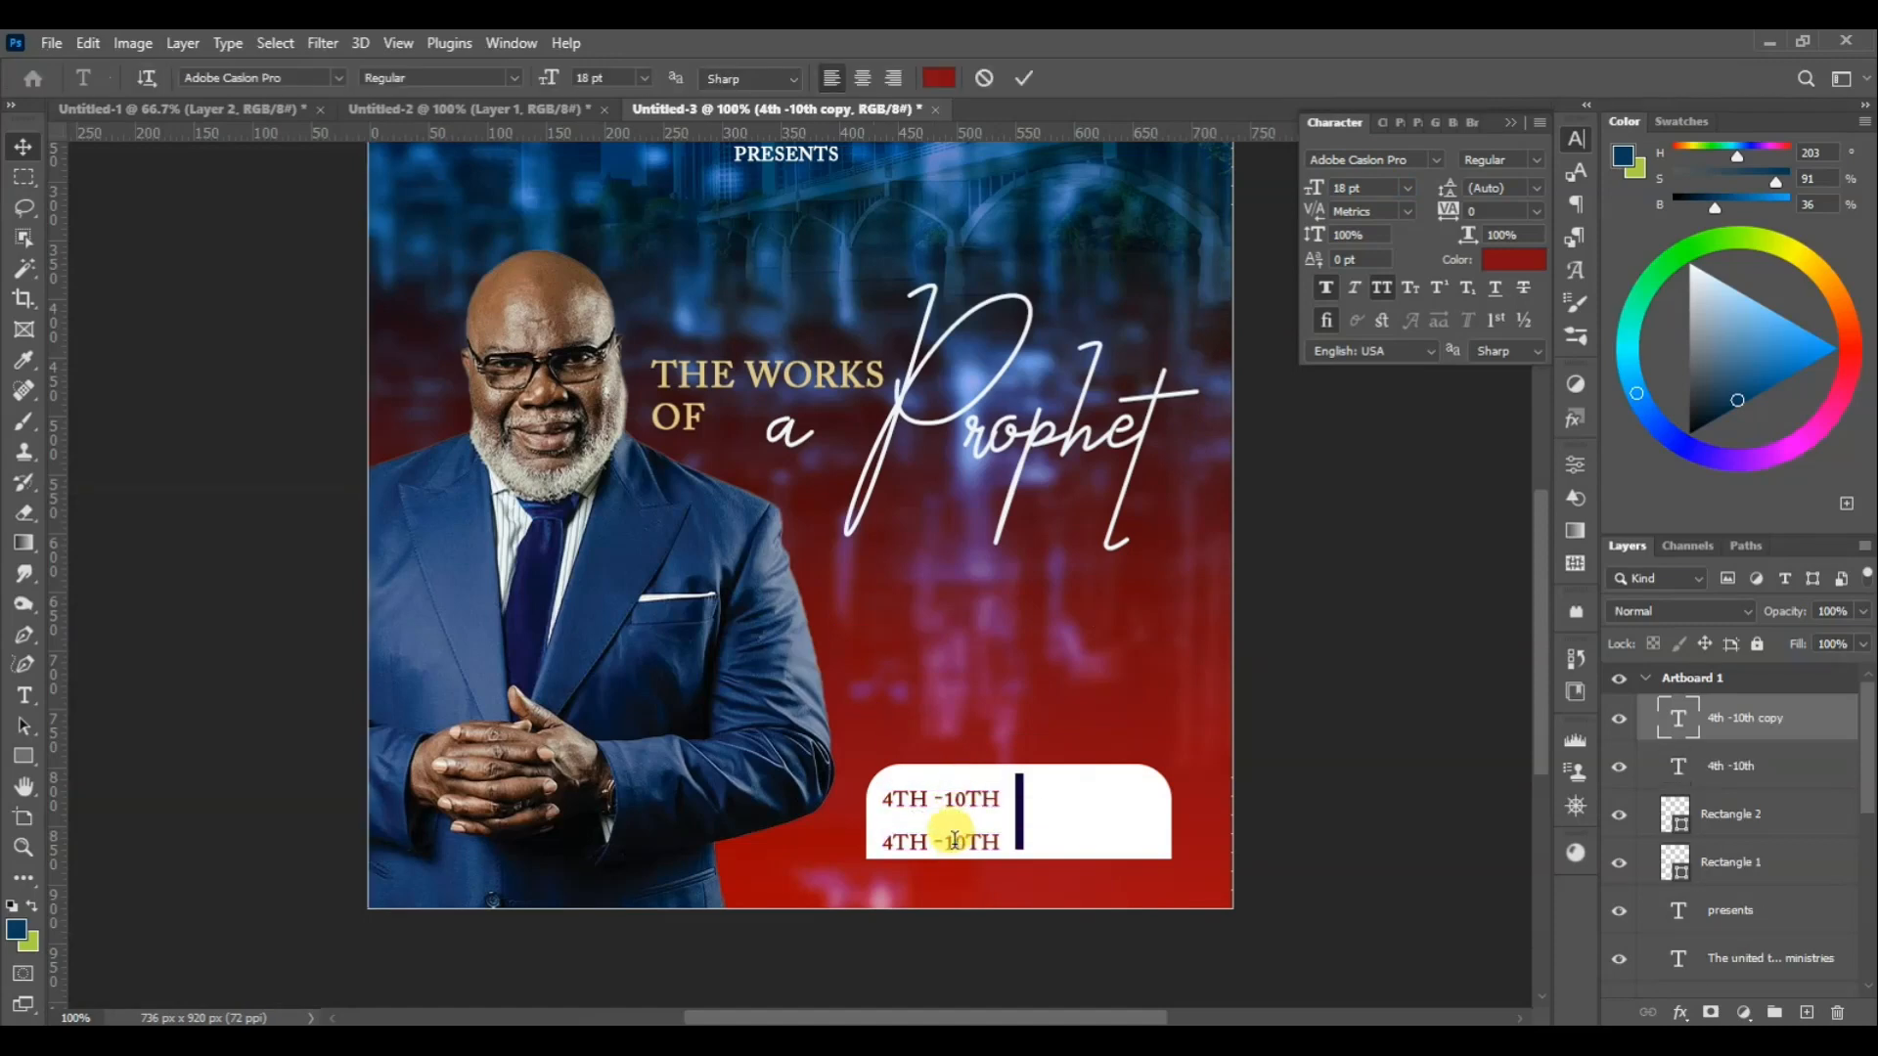
{"action": "type", "text": "AUGUST"}
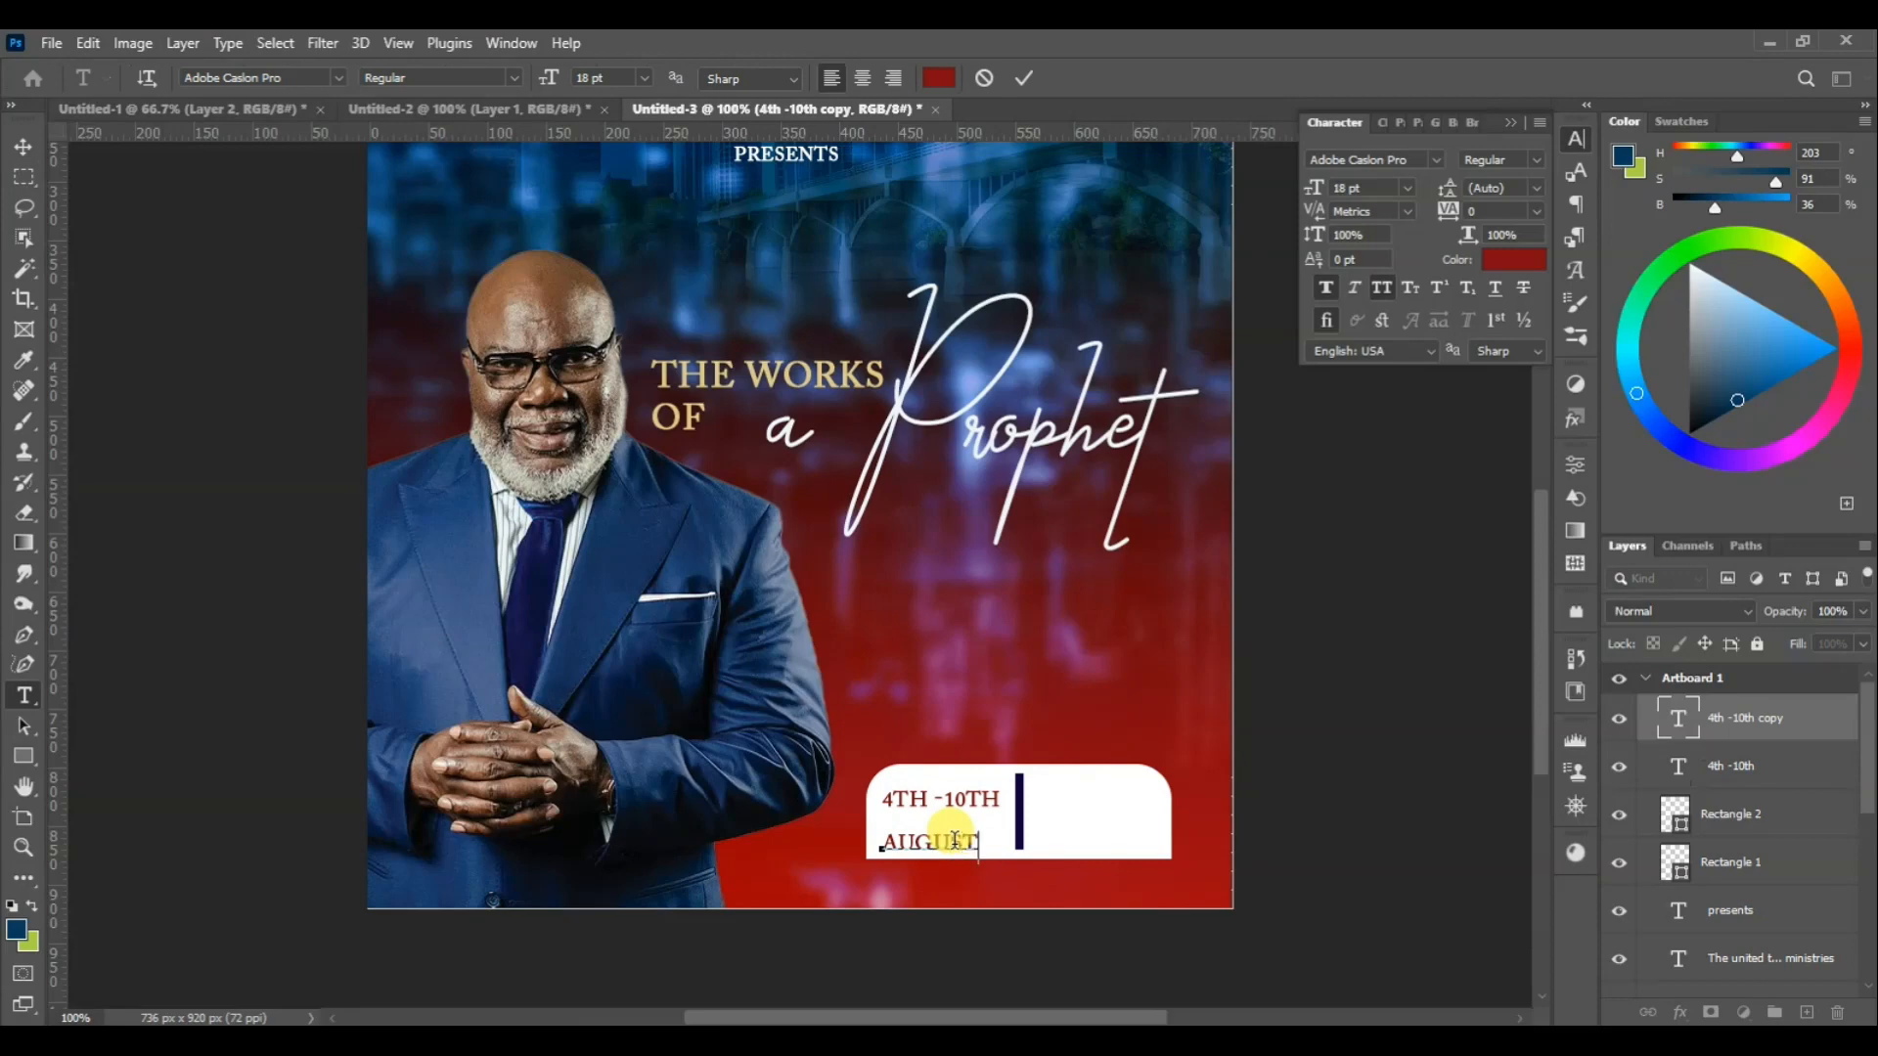
{"action": "left_click", "coordinate": [24, 146]}
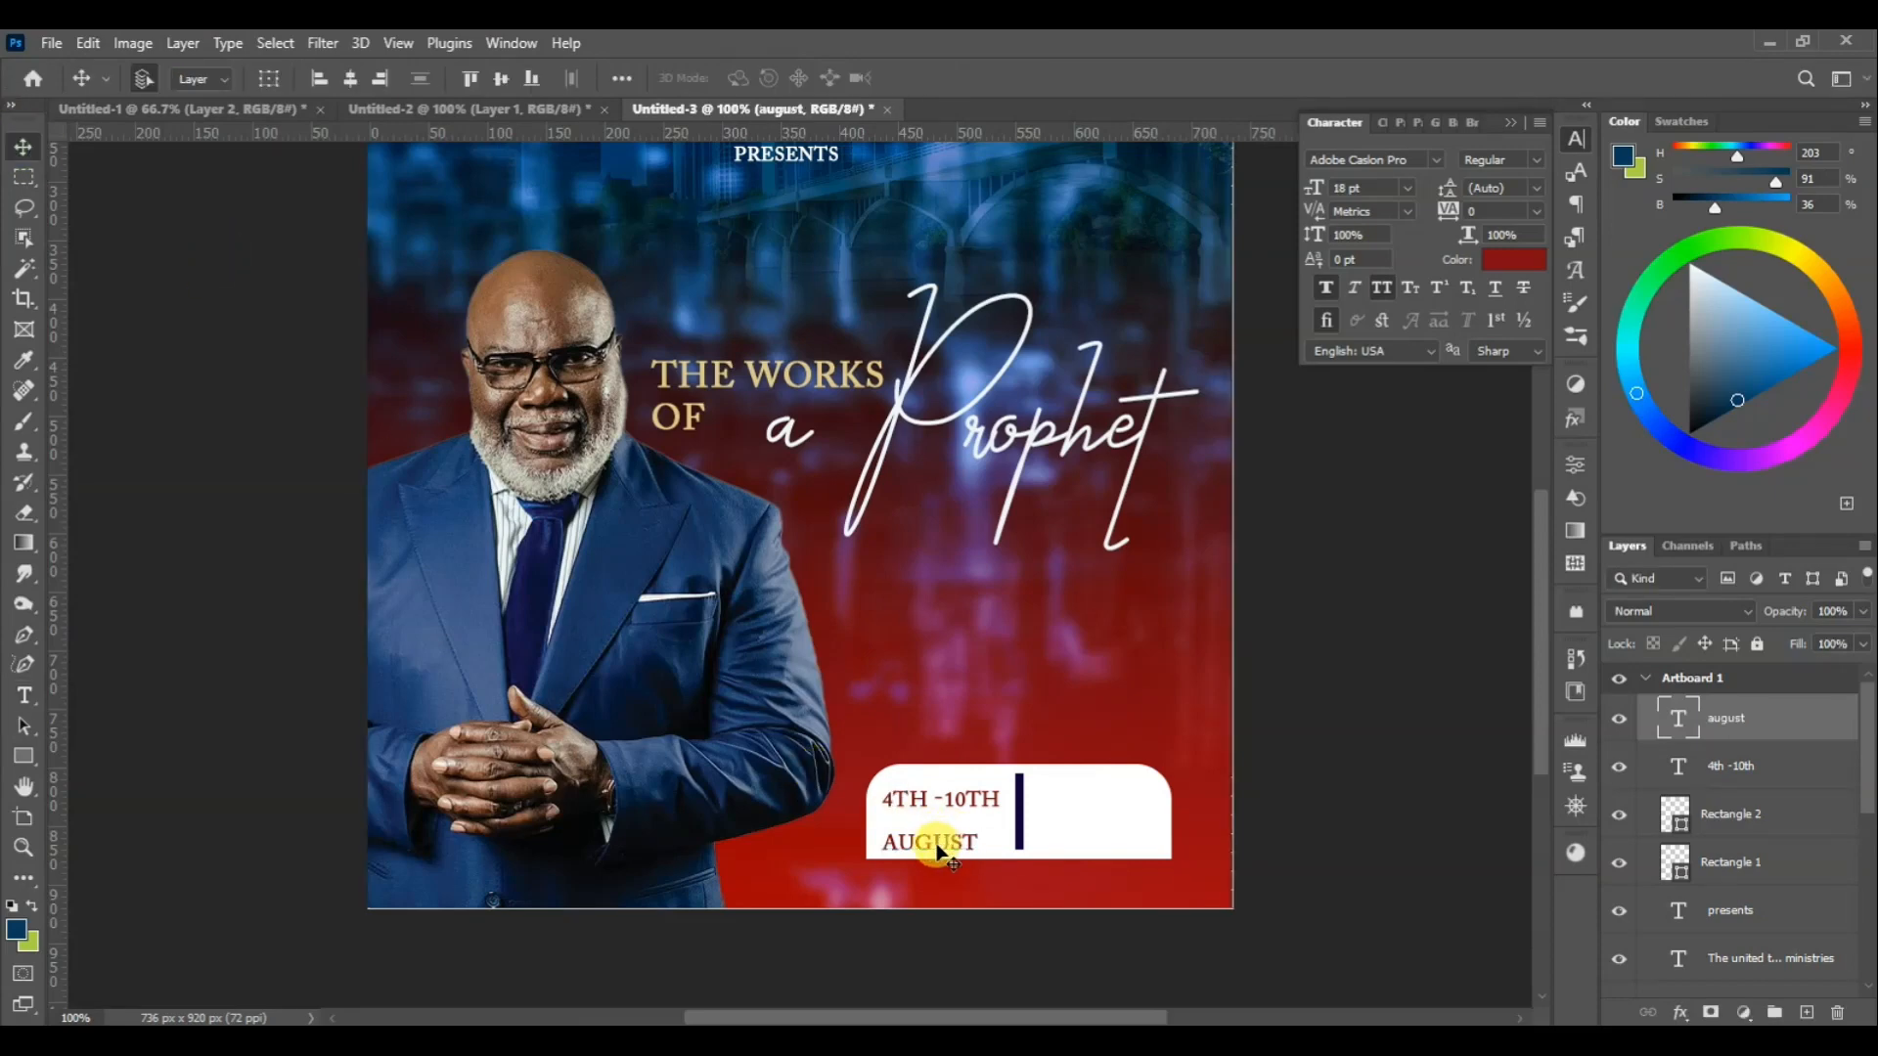
{"action": "left_click_drag", "start_coordinate": [936, 851], "coordinate": [941, 839]}
Recolour the "AUGUST" text to the dark navy sampled from the divider bar
{"action": "left_click", "coordinate": [1501, 262]}
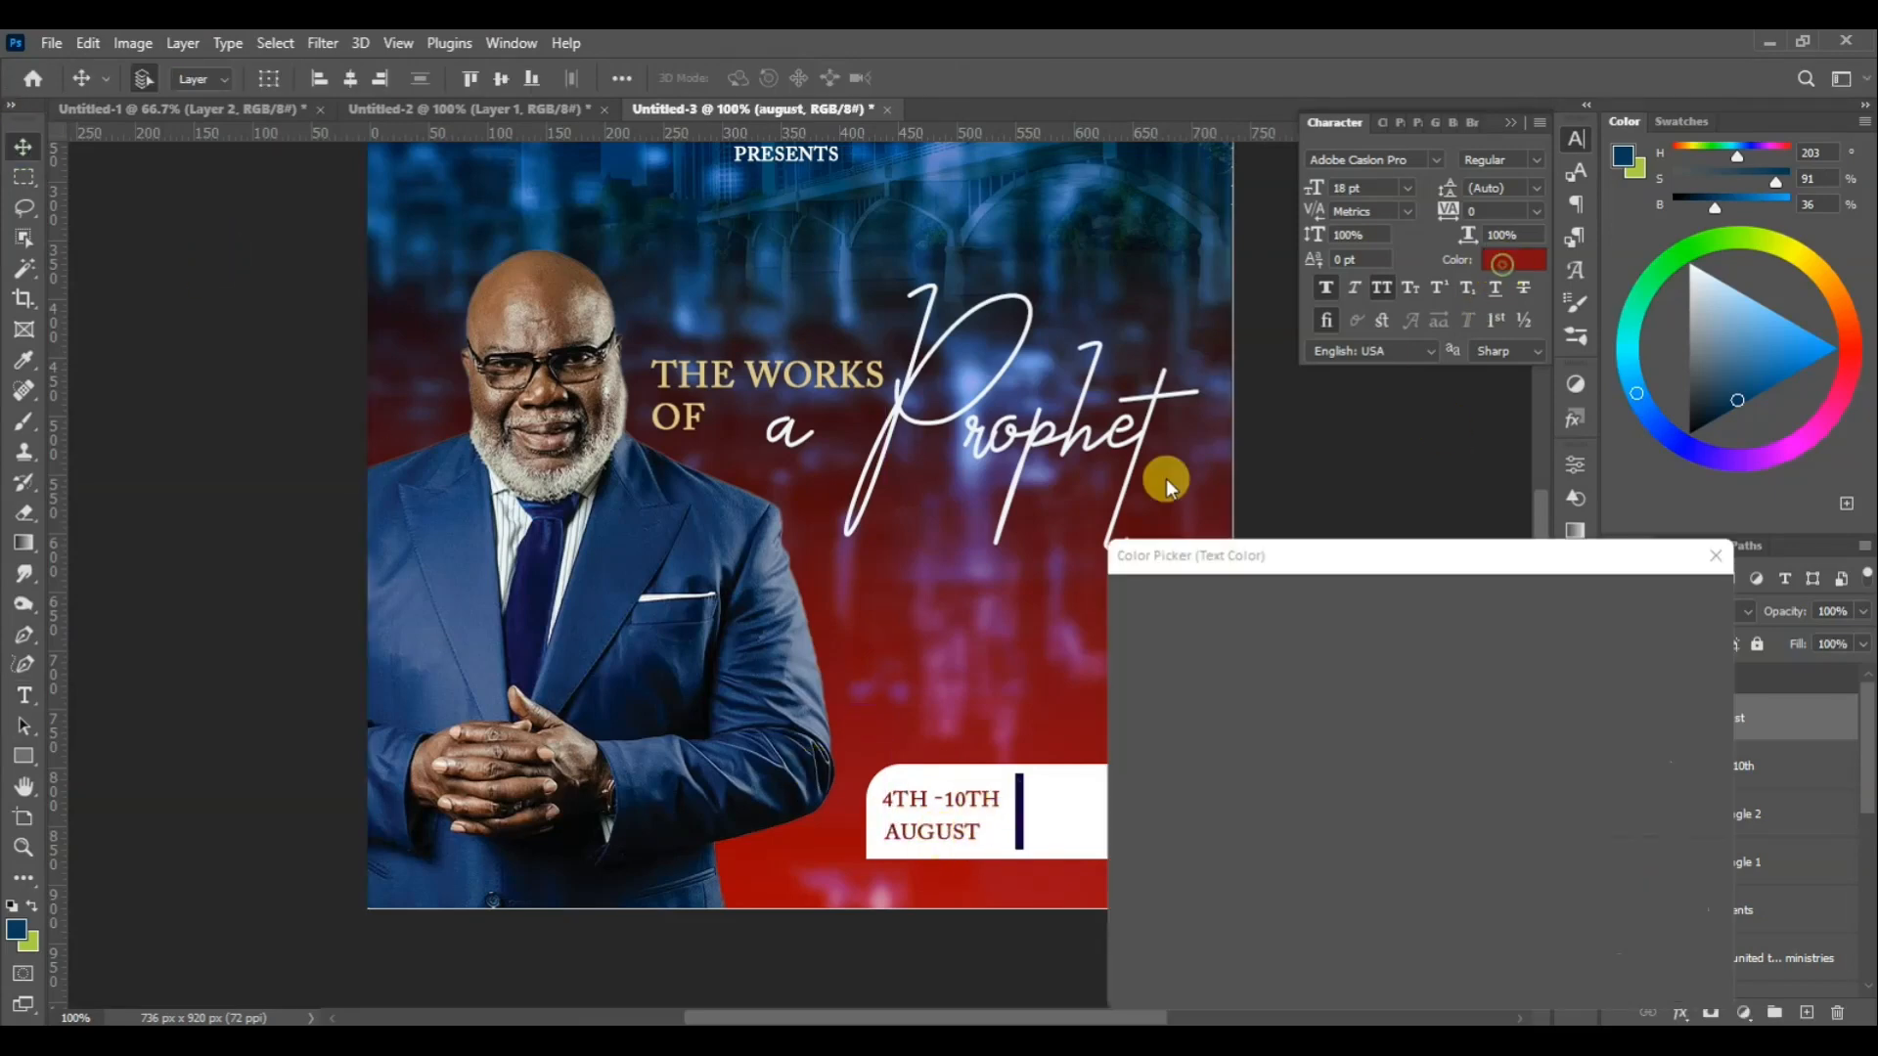
{"action": "left_click", "coordinate": [1021, 798]}
{"action": "left_click", "coordinate": [1616, 603]}
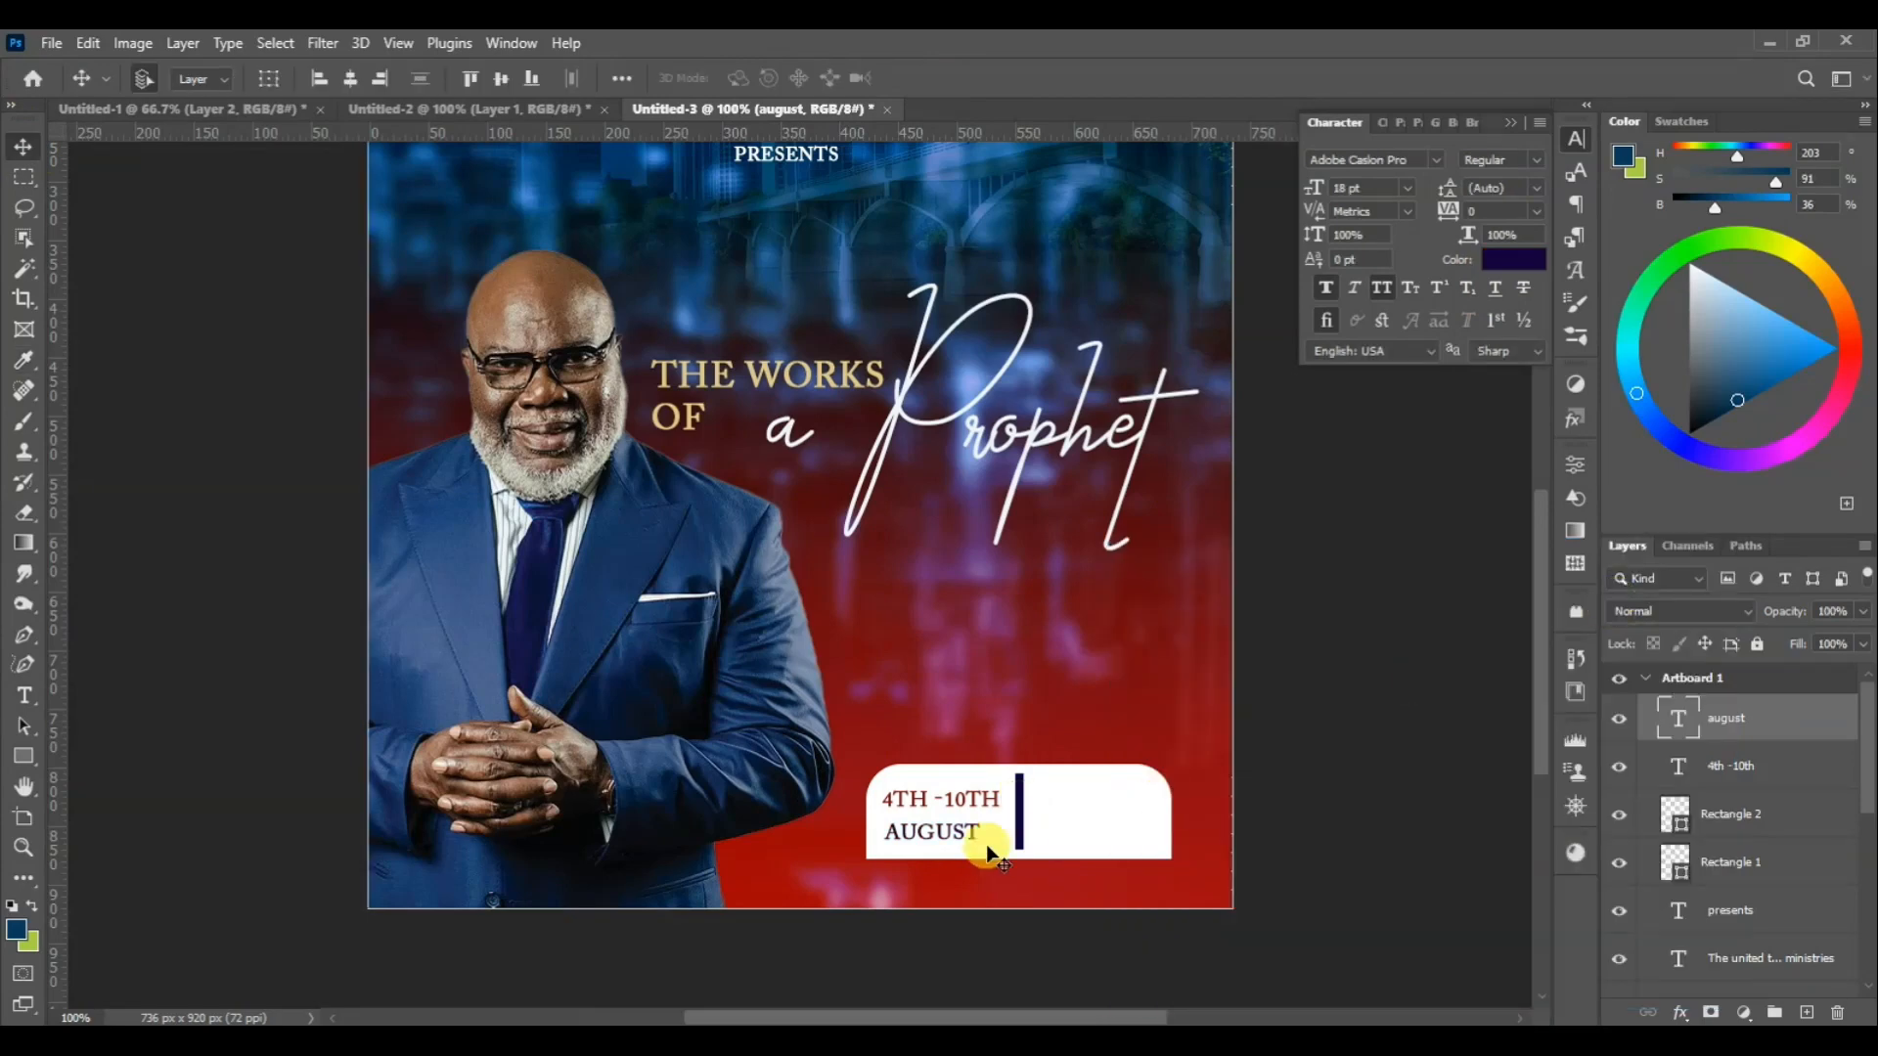
Duplicate the date text into the right half of the white box, change it to "6PM" and centre it there
{"action": "left_click", "coordinate": [965, 801]}
{"action": "left_click_drag", "start_coordinate": [966, 802], "coordinate": [1103, 804]}
{"action": "key", "text": "t"}
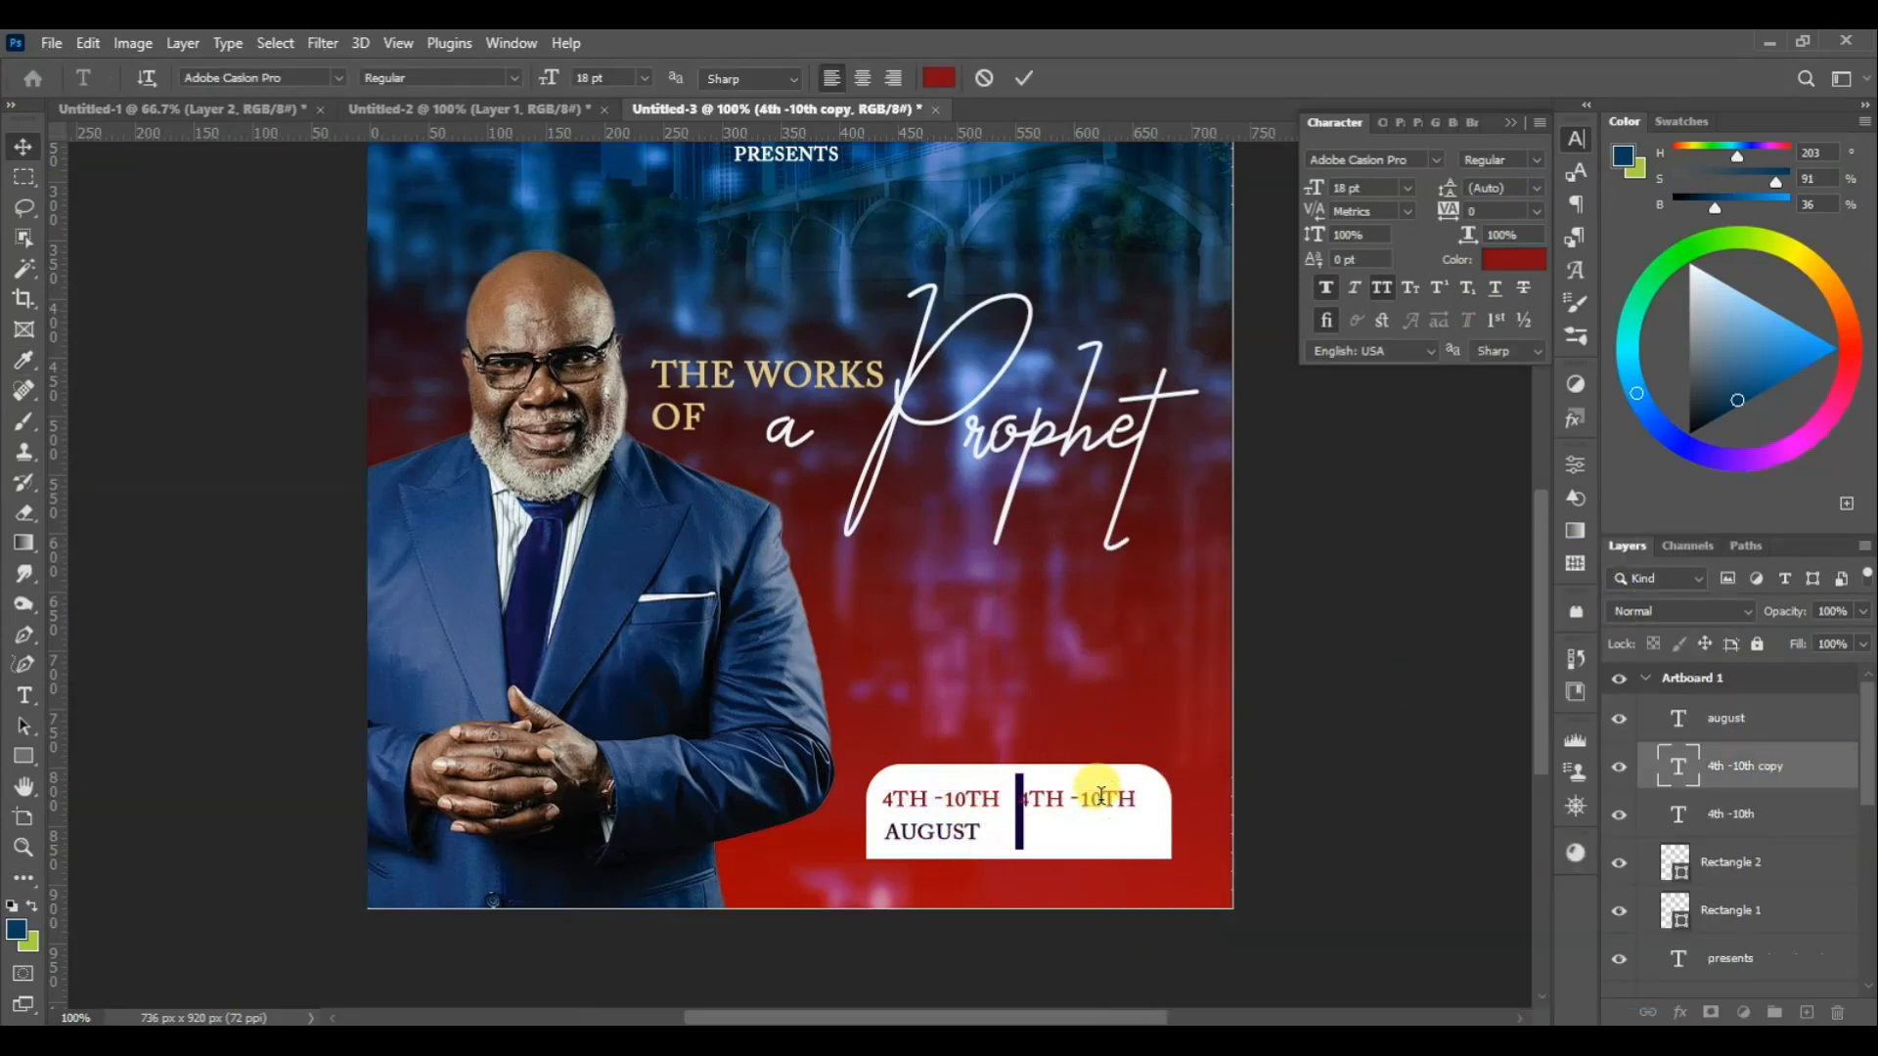
{"action": "key", "text": "ctrl+a"}
{"action": "type", "text": "6PM"}
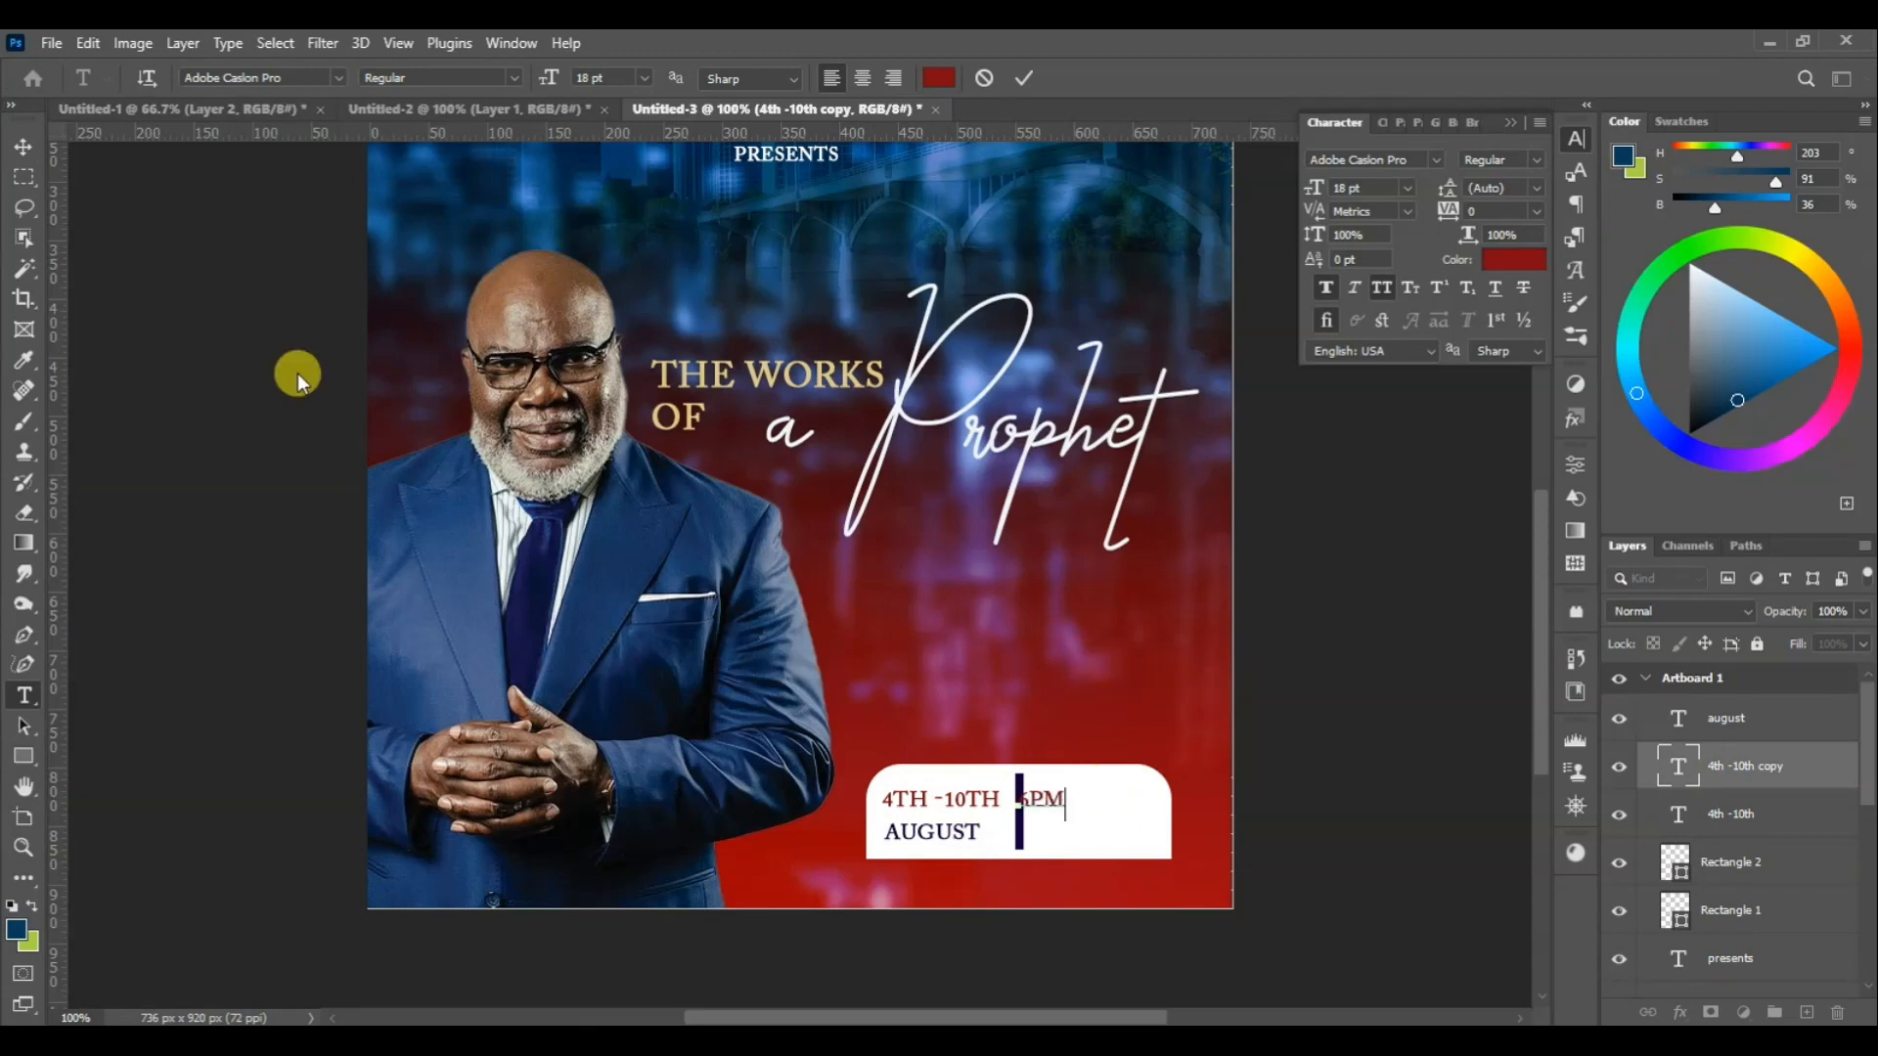
{"action": "left_click", "coordinate": [22, 146]}
{"action": "left_click_drag", "start_coordinate": [1059, 805], "coordinate": [1108, 805]}
Duplicate "AUGUST" below "6PM", change the copy to "EACH NIGHT" and shift it left to fit the white box
{"action": "left_click", "coordinate": [957, 838]}
{"action": "left_click_drag", "start_coordinate": [957, 837], "coordinate": [1100, 851], "text": "alt"}
{"action": "key", "text": "t"}
{"action": "double_click", "coordinate": [1087, 832]}
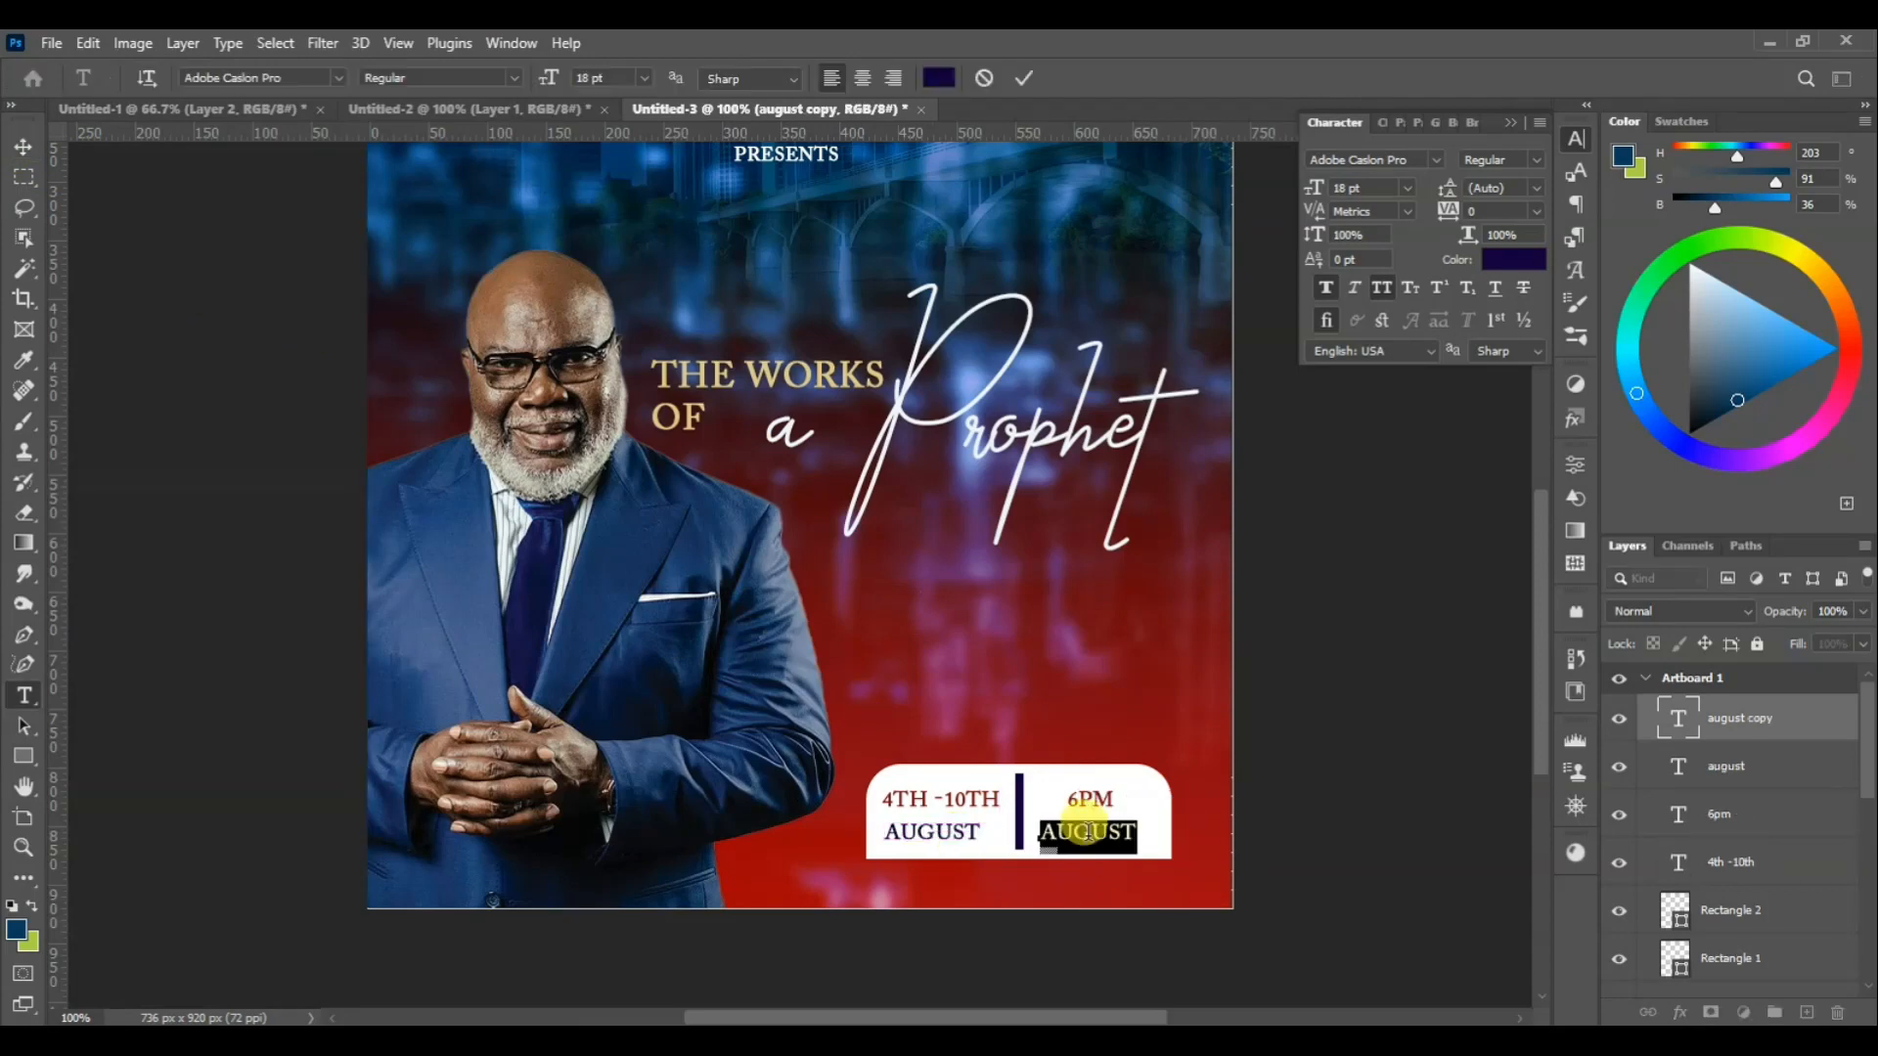
{"action": "type", "text": "F"}
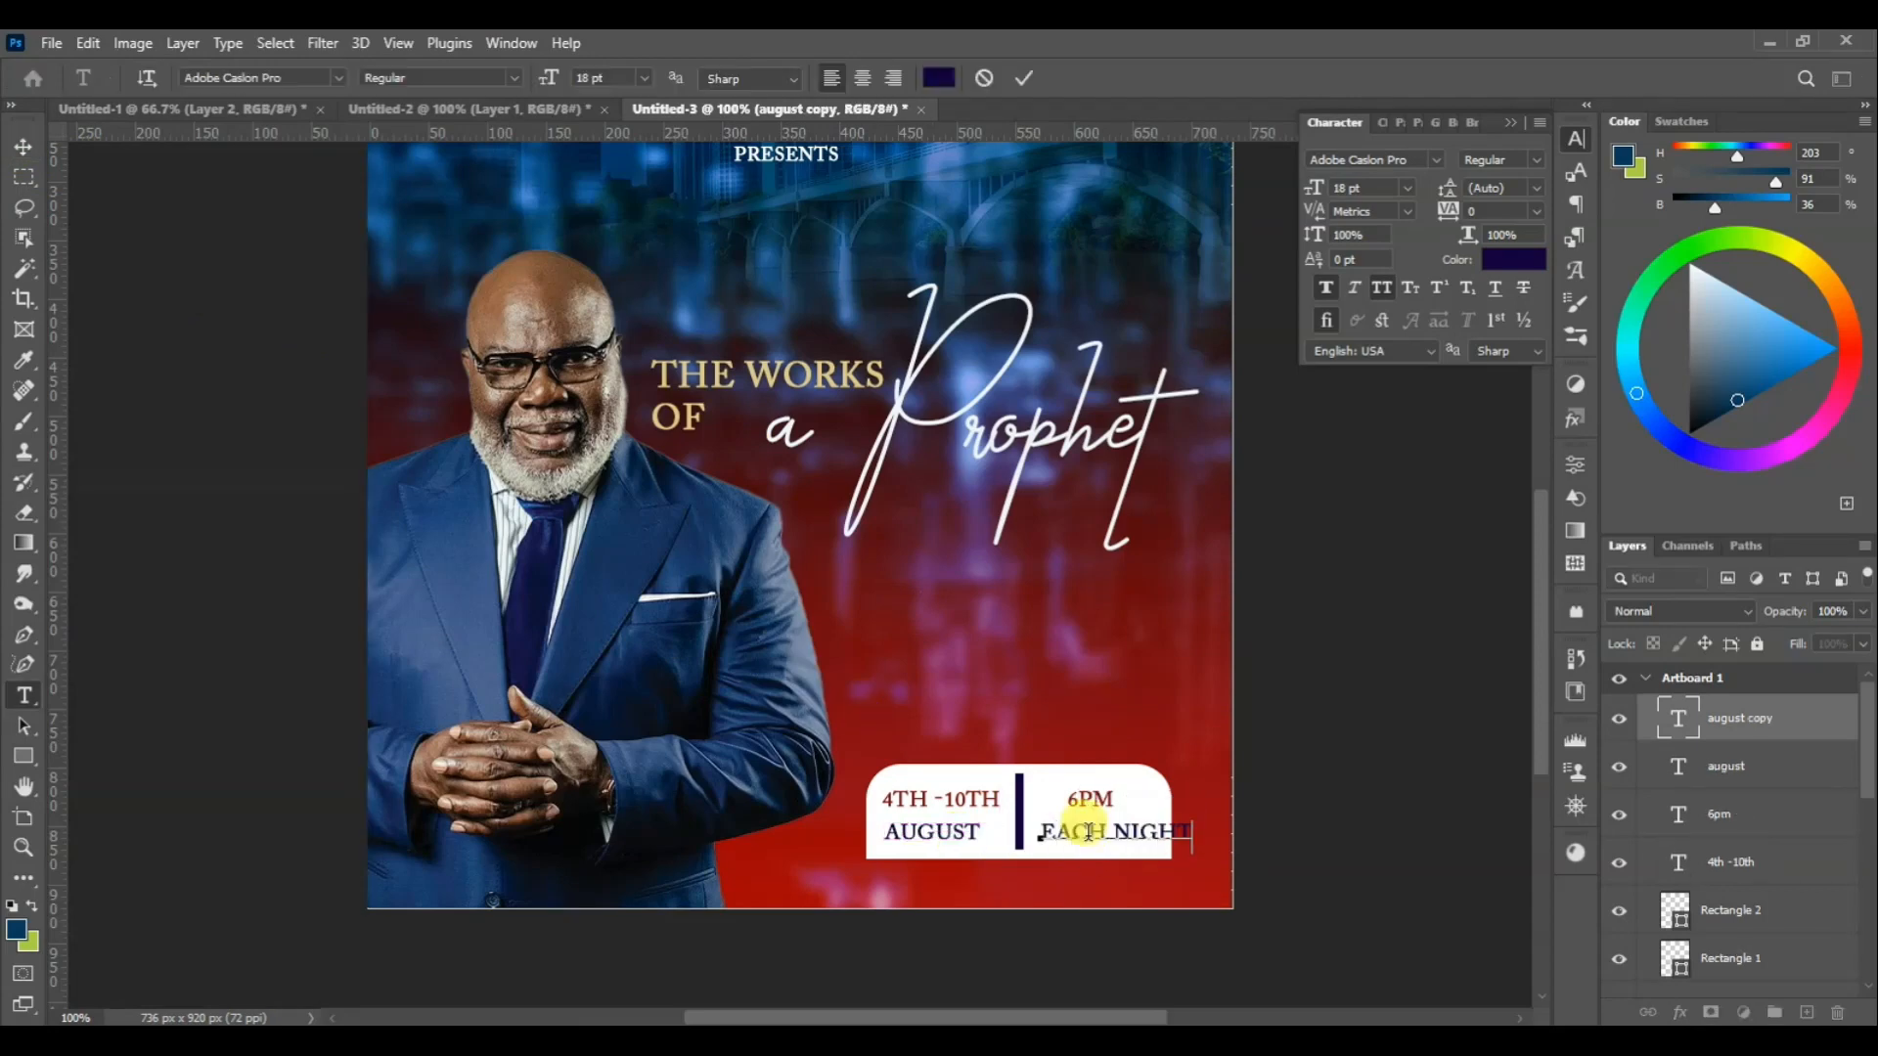
{"action": "left_click", "coordinate": [23, 146]}
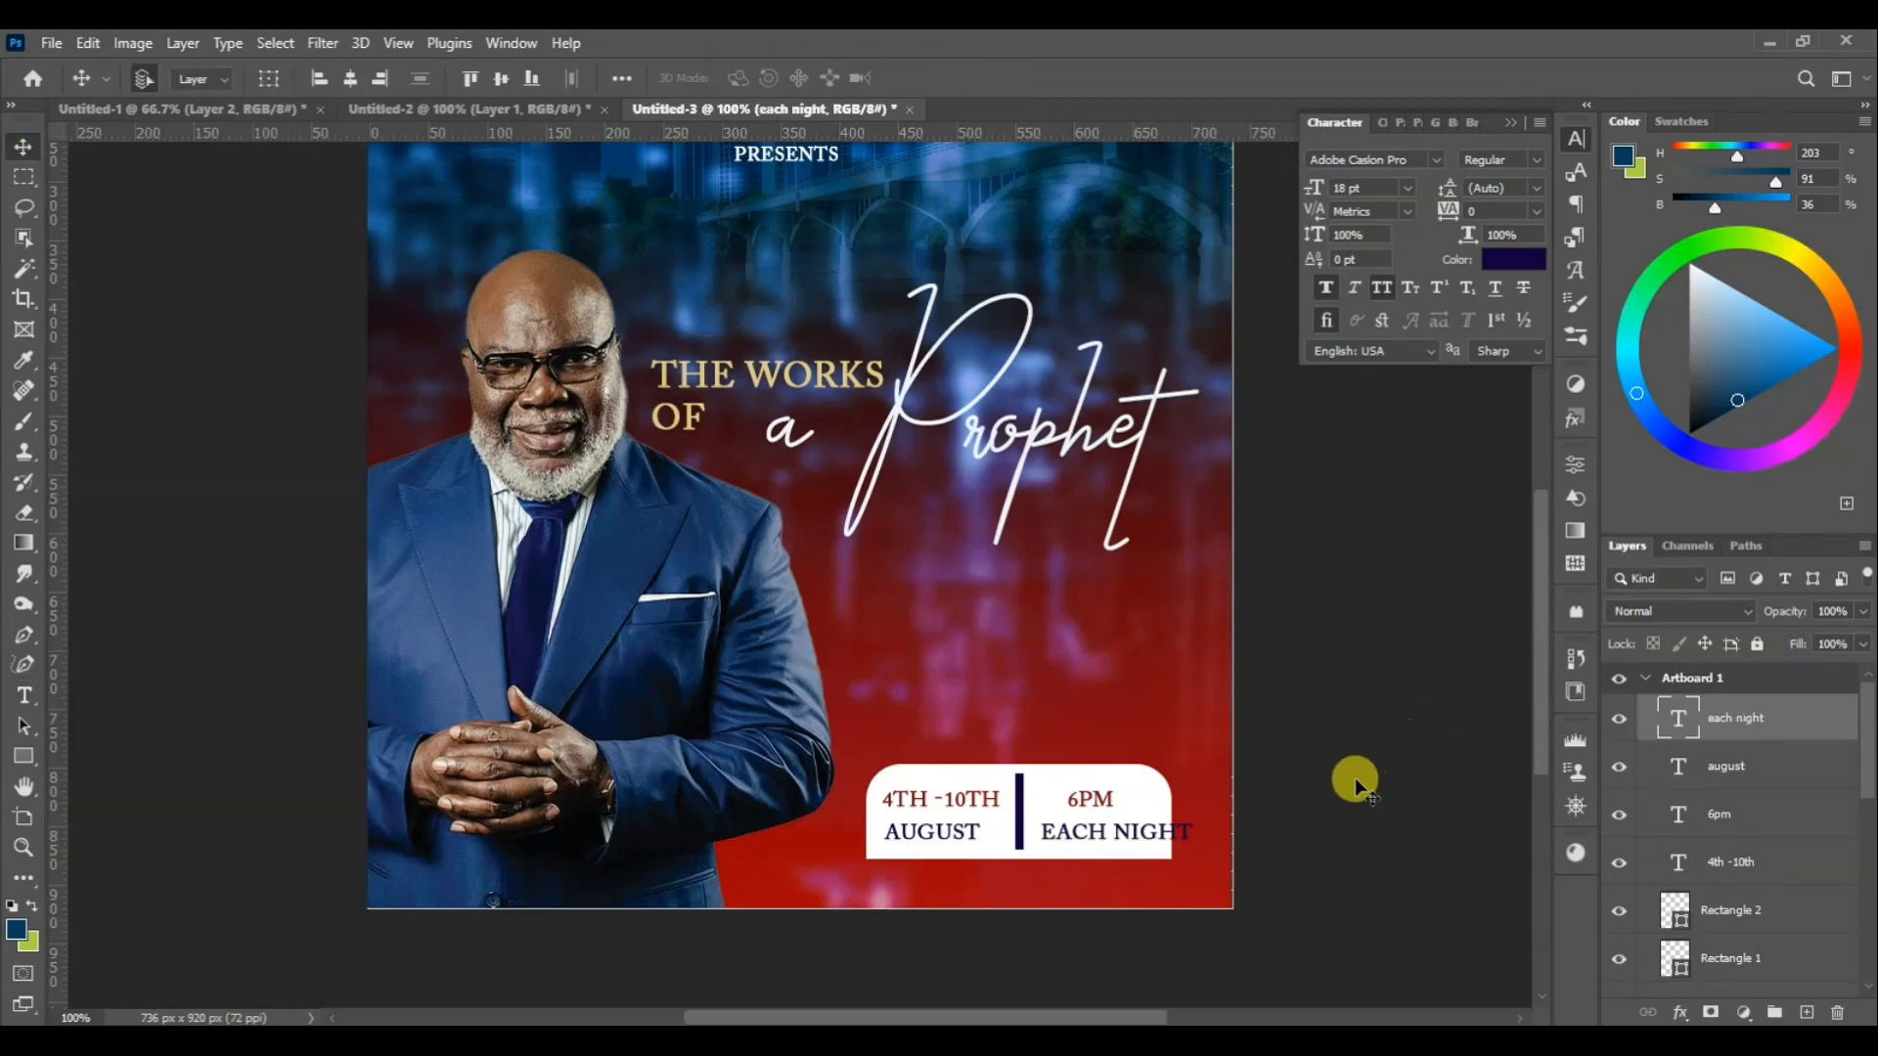
{"action": "key", "text": "shift+Left"}
{"action": "key", "text": "shift+Left"}
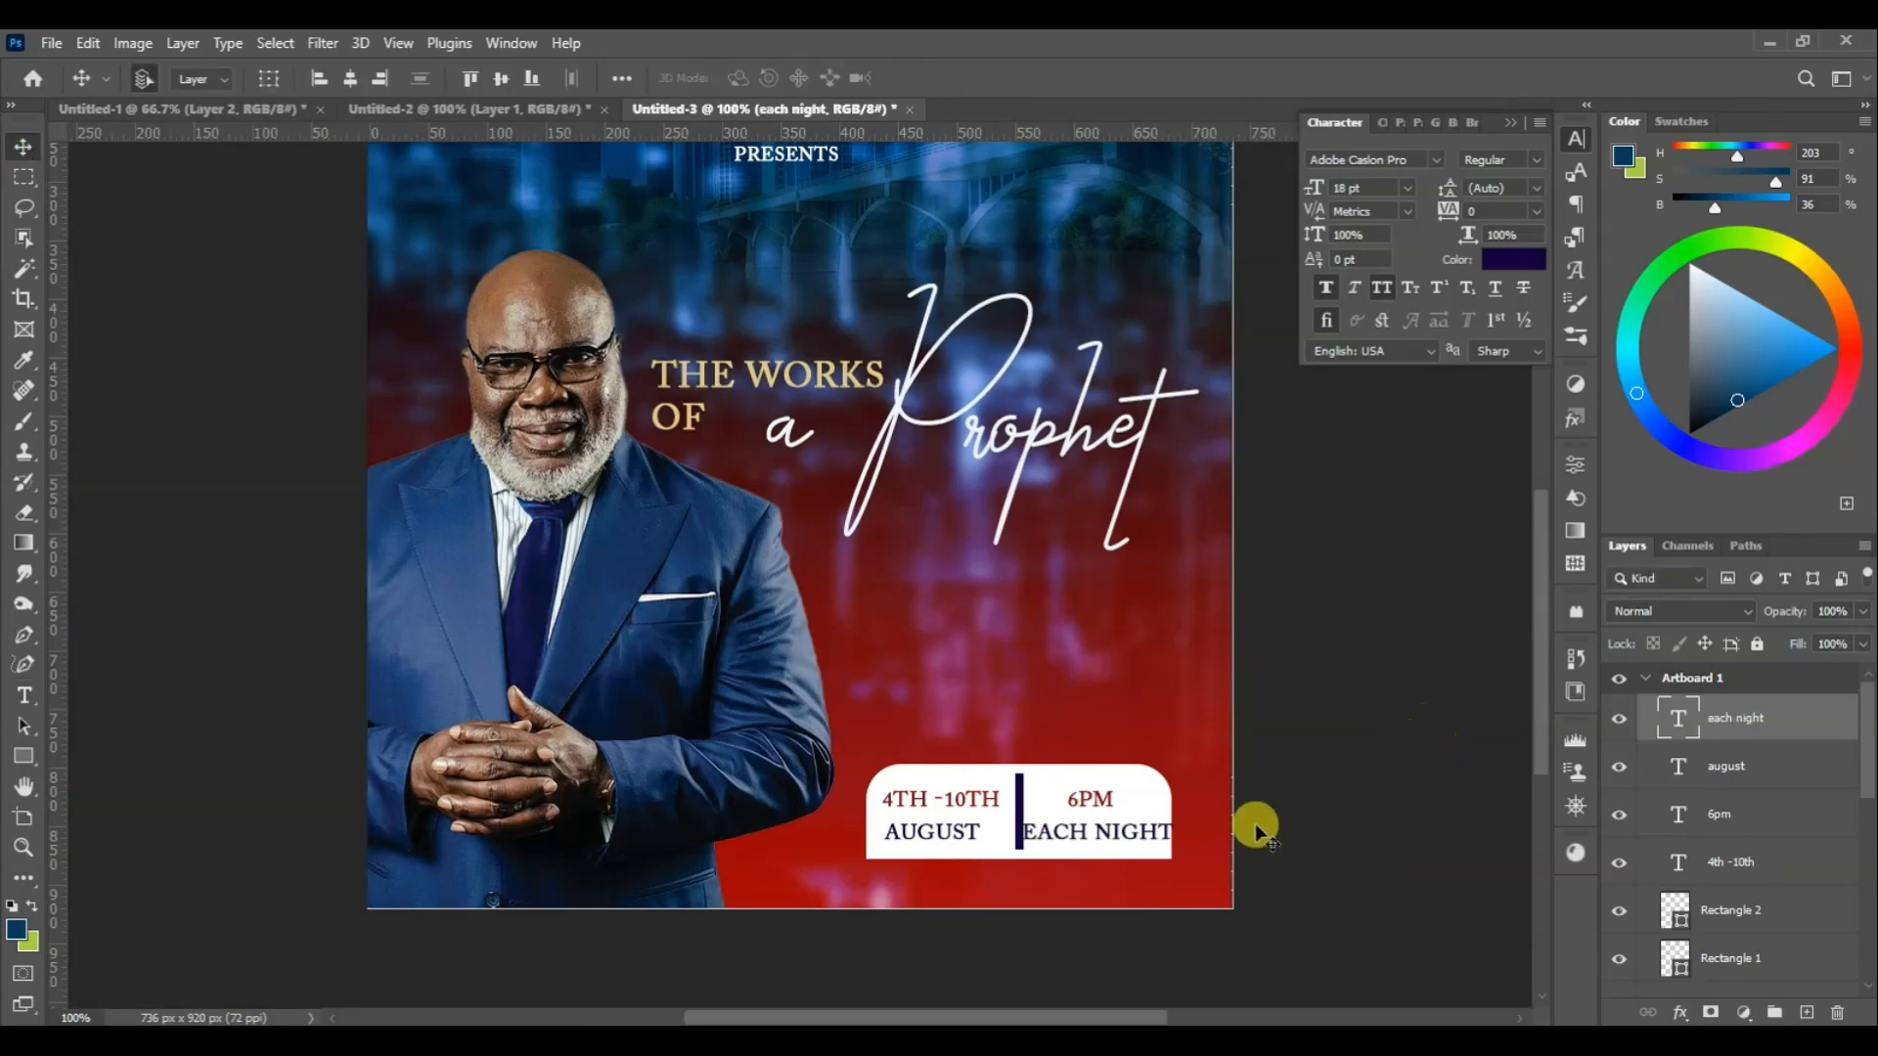
Nudge the navy divider bar slightly left to make room for "EACH NIGHT"
{"action": "left_click", "coordinate": [1019, 822]}
{"action": "key", "text": "Left"}
{"action": "key", "text": "Left"}
{"action": "key", "text": "Left"}
{"action": "key", "text": "Left"}
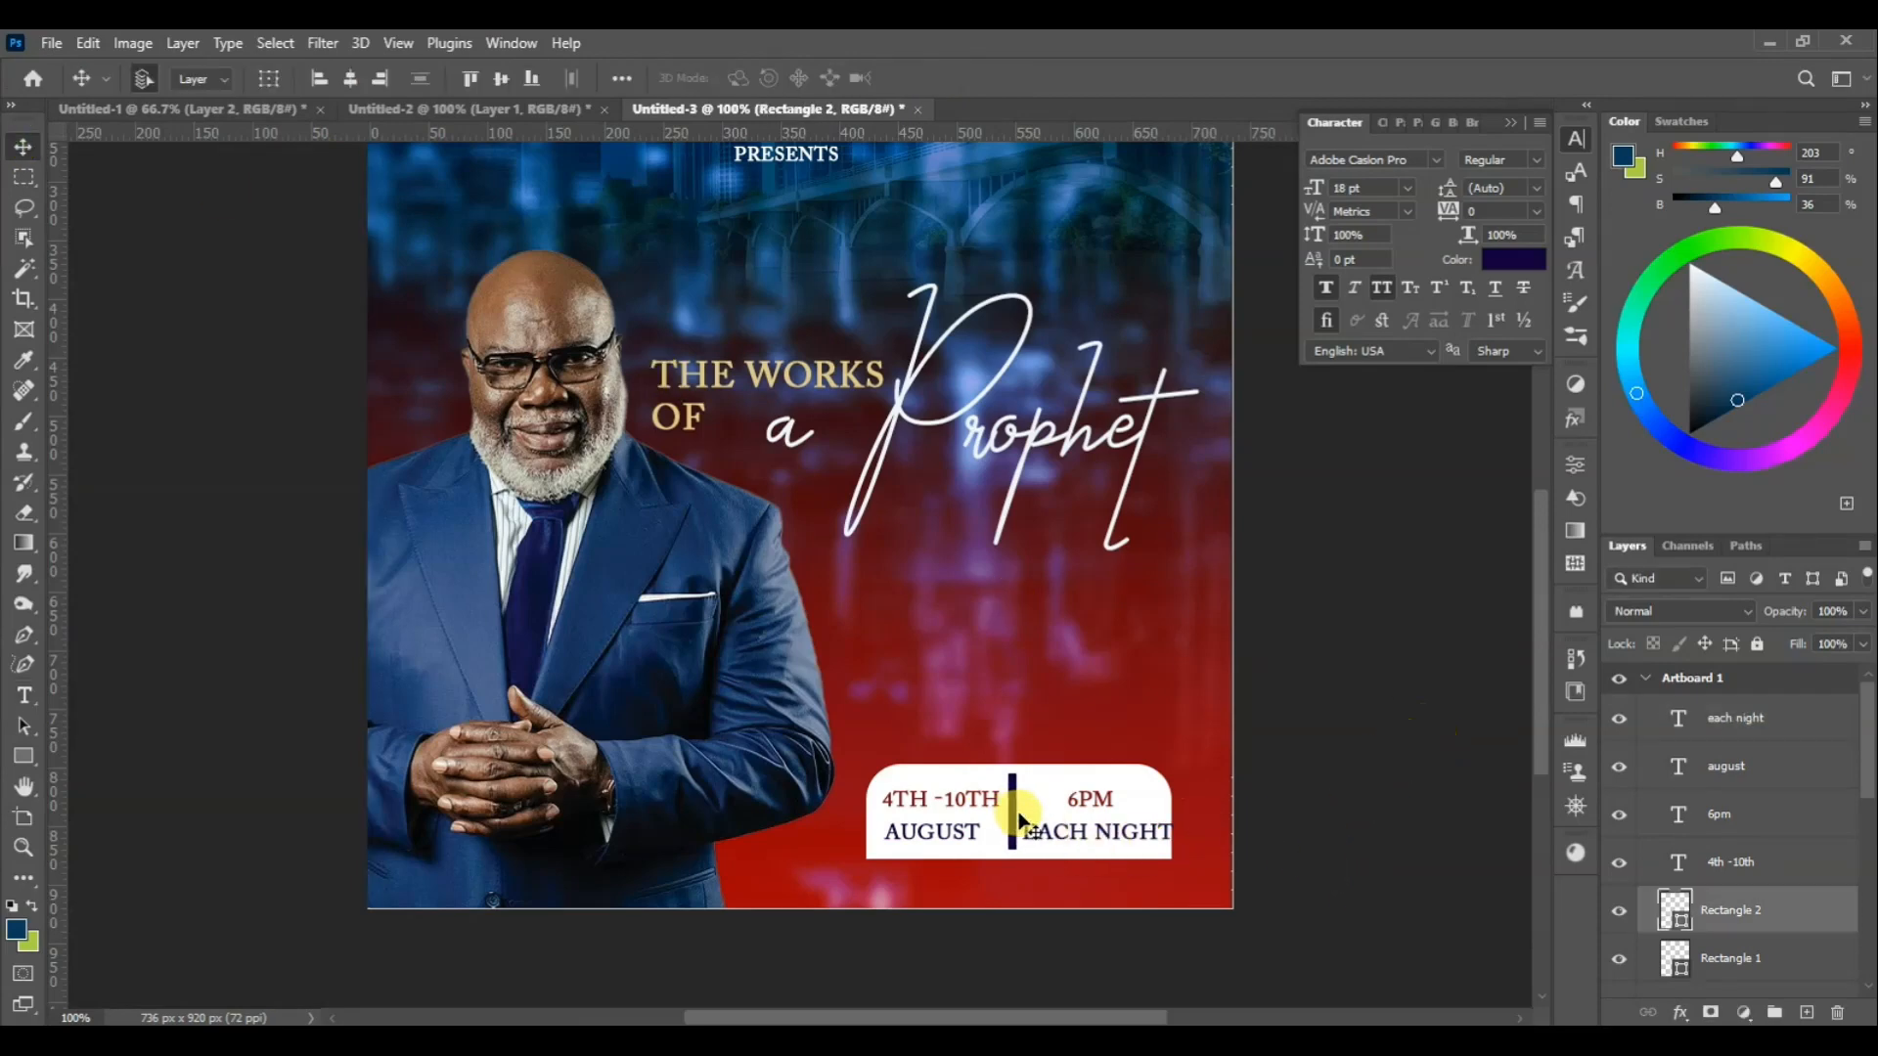
Reduce the "EACH NIGHT" and "AUGUST" texts to 16 pt
{"action": "left_click", "coordinate": [1055, 829]}
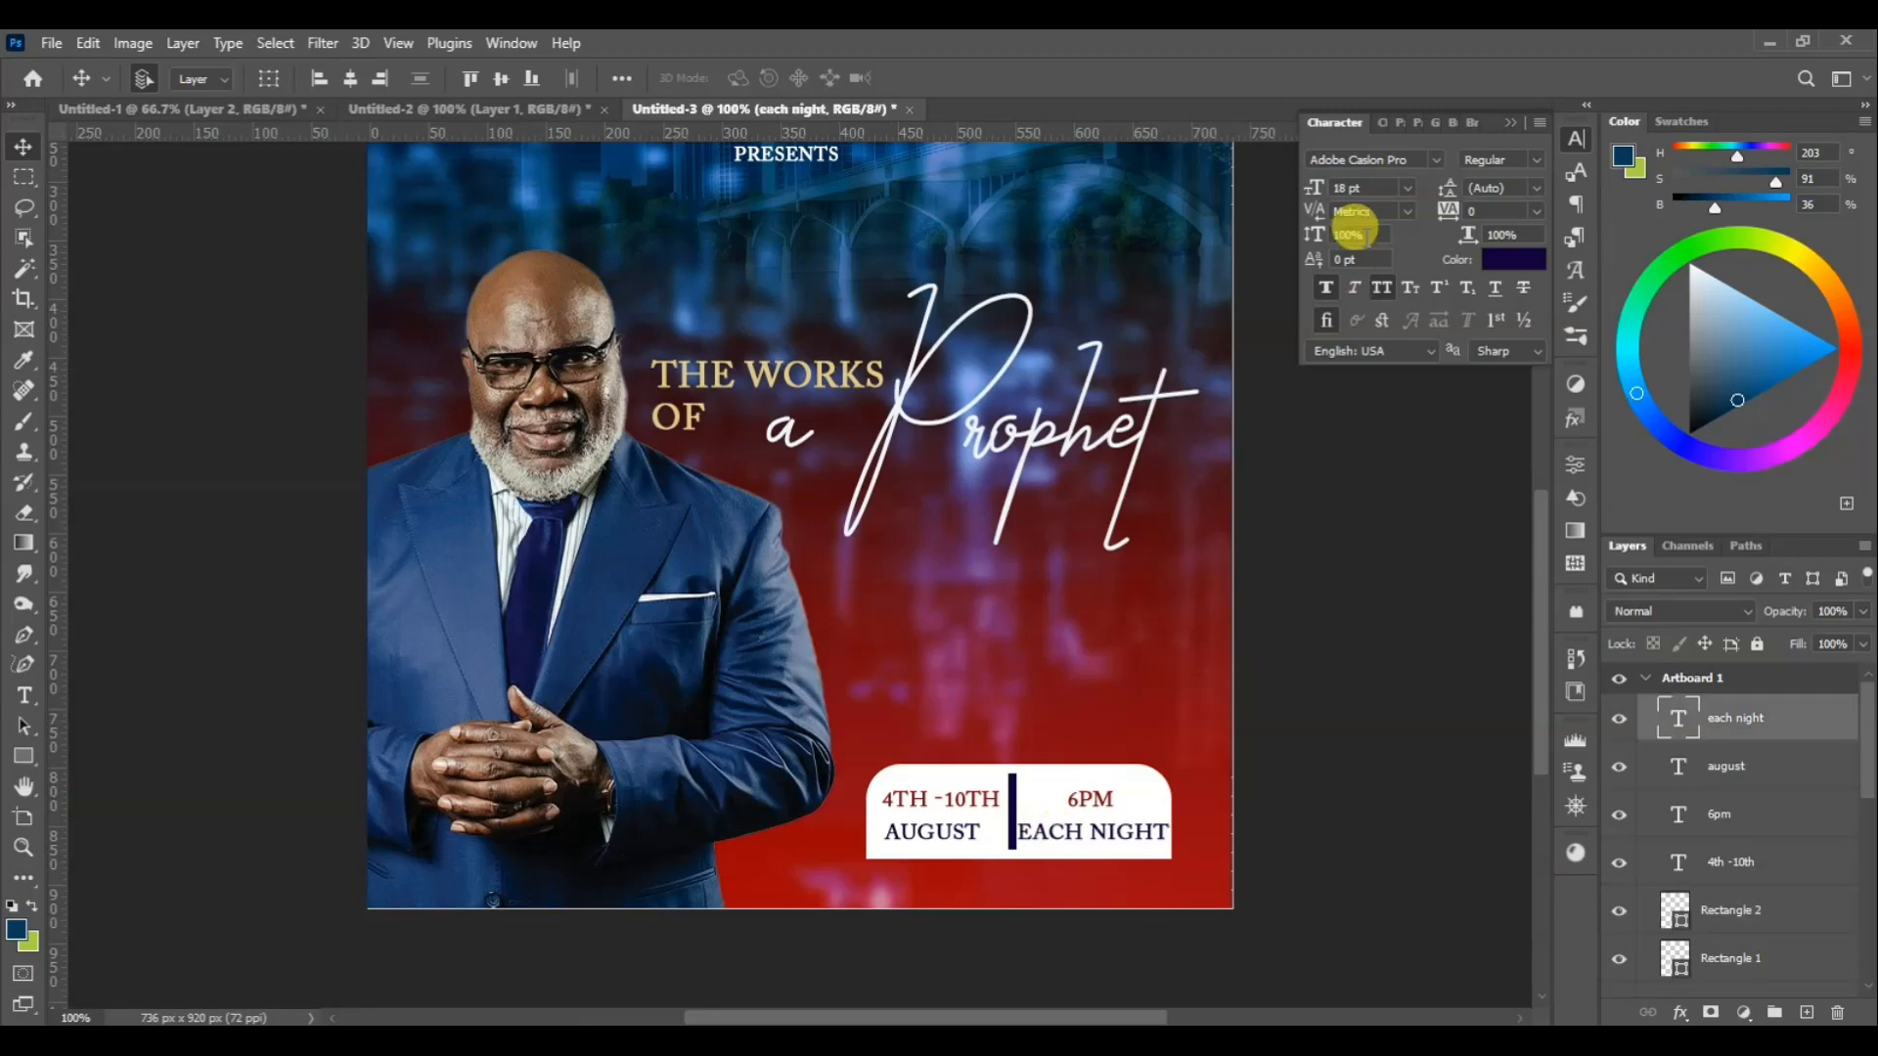
{"action": "left_click", "coordinate": [1369, 186]}
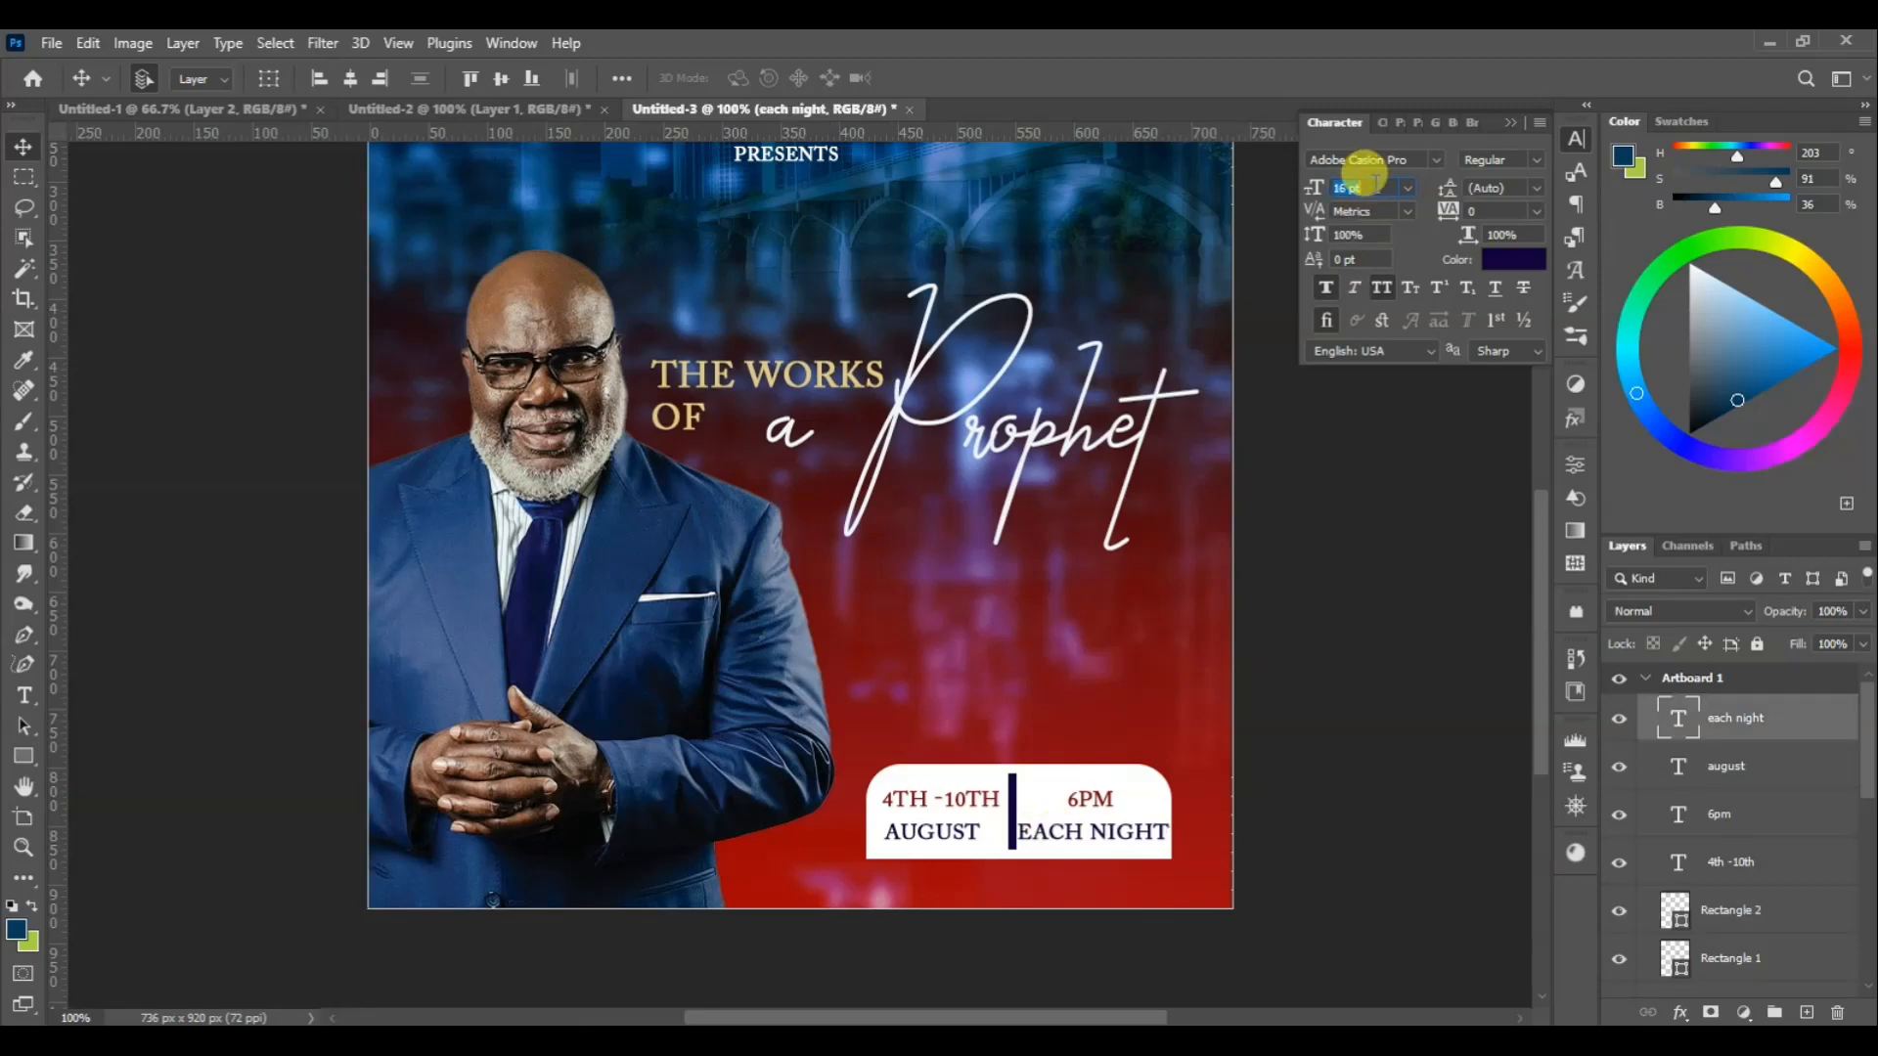
{"action": "left_click", "coordinate": [968, 833]}
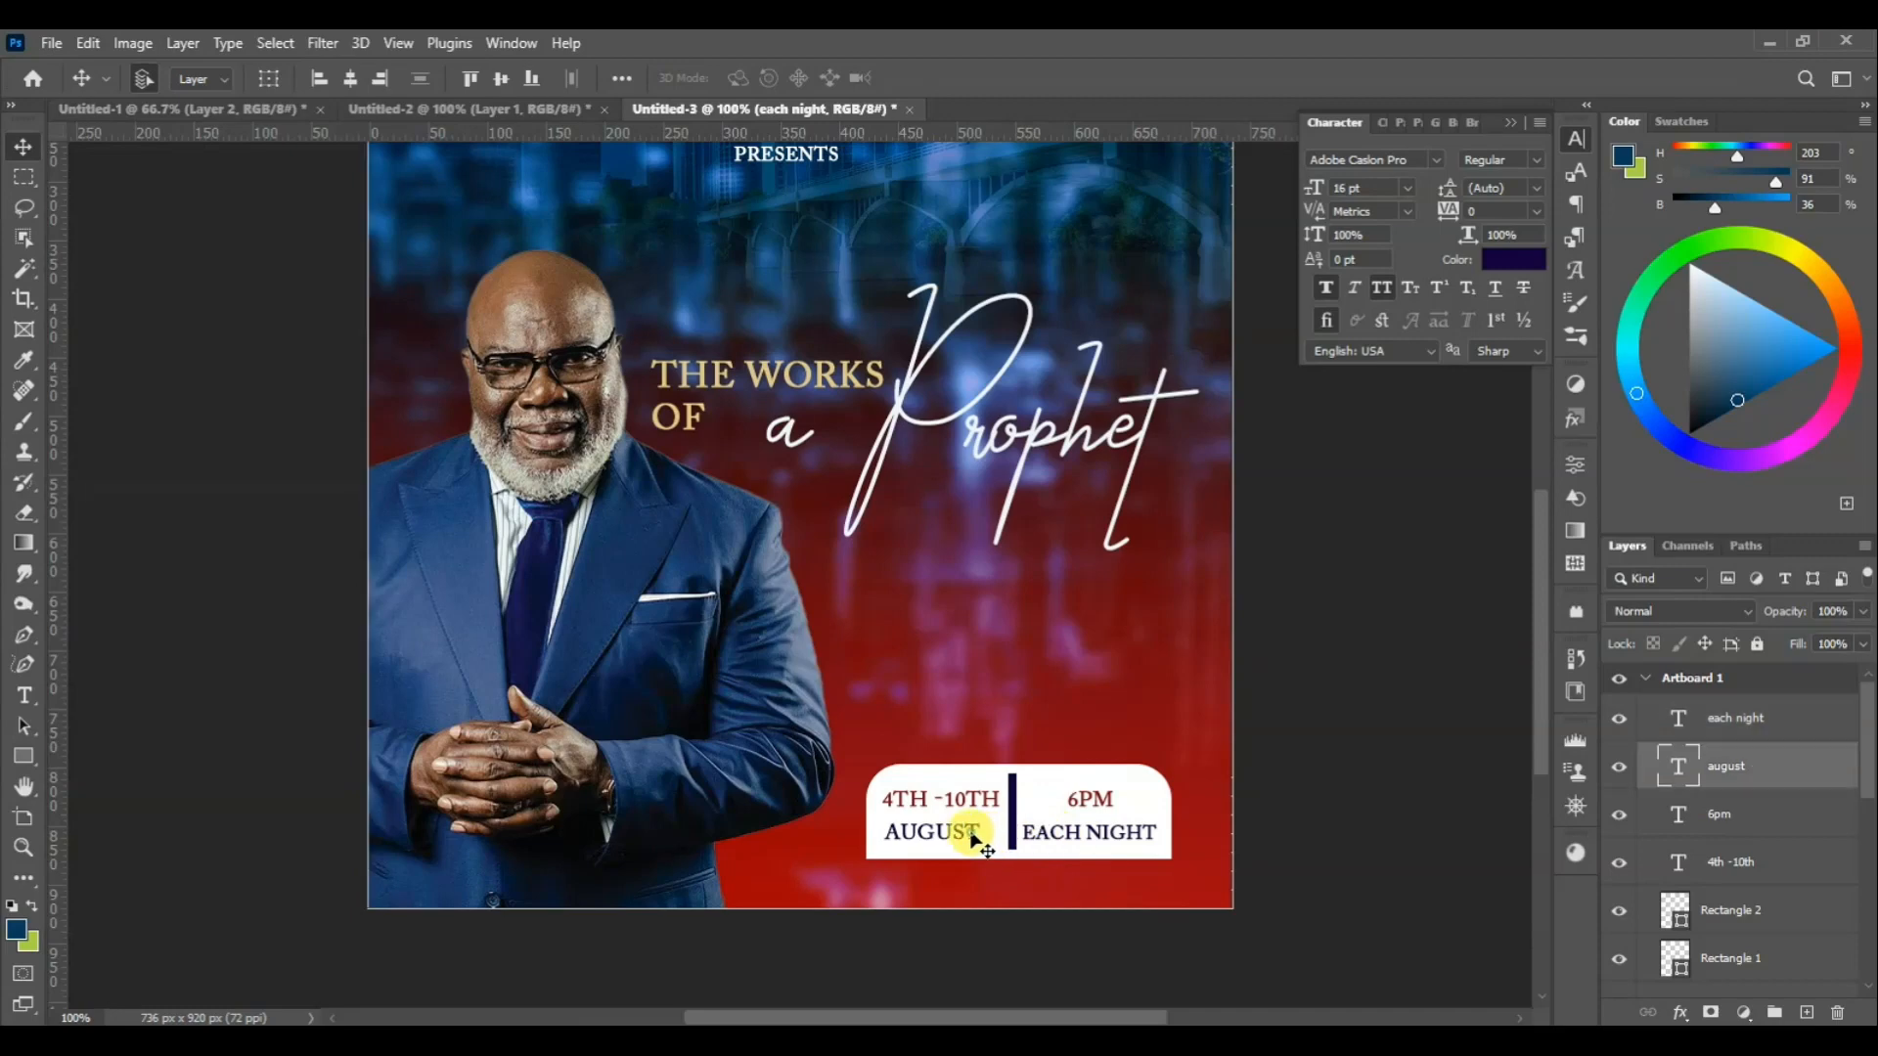
{"action": "left_click", "coordinate": [1375, 184]}
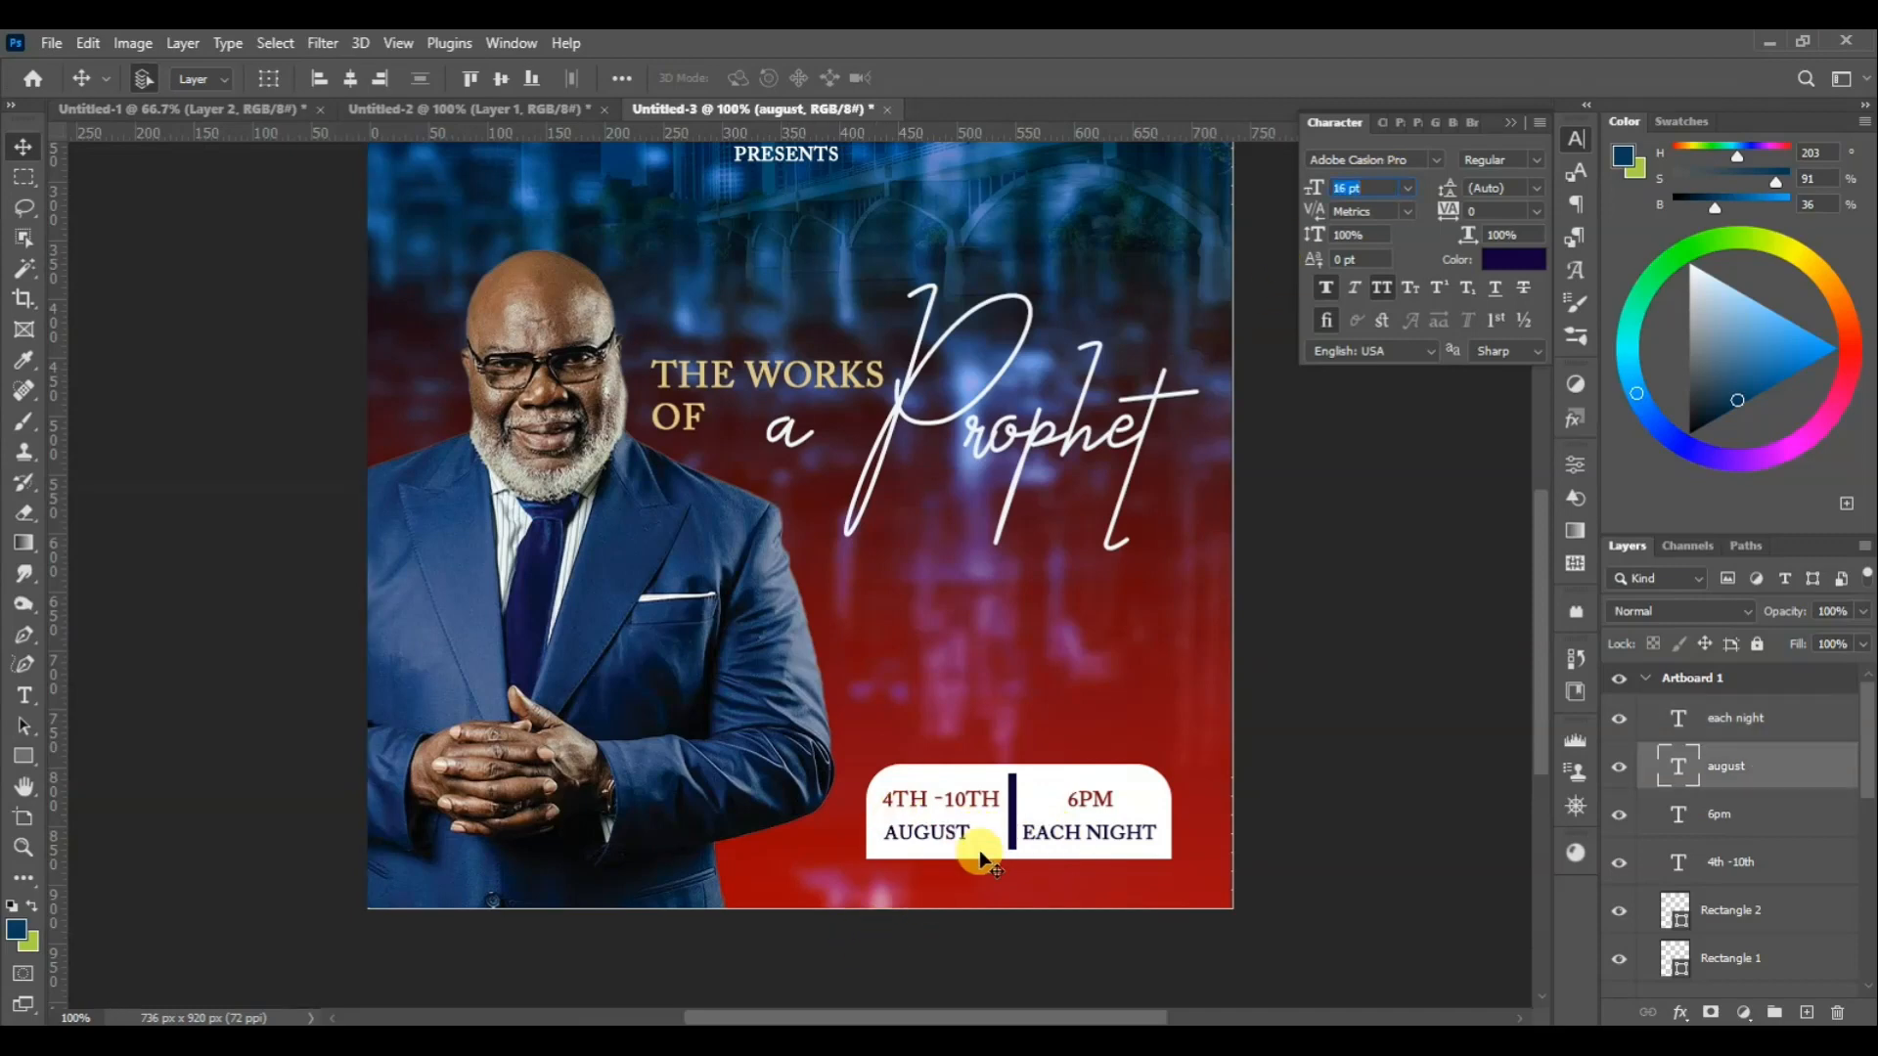
Nudge the "4TH -10TH" text and the divider bar slightly left to balance the spacing in the white box
{"action": "left_click", "coordinate": [20, 149]}
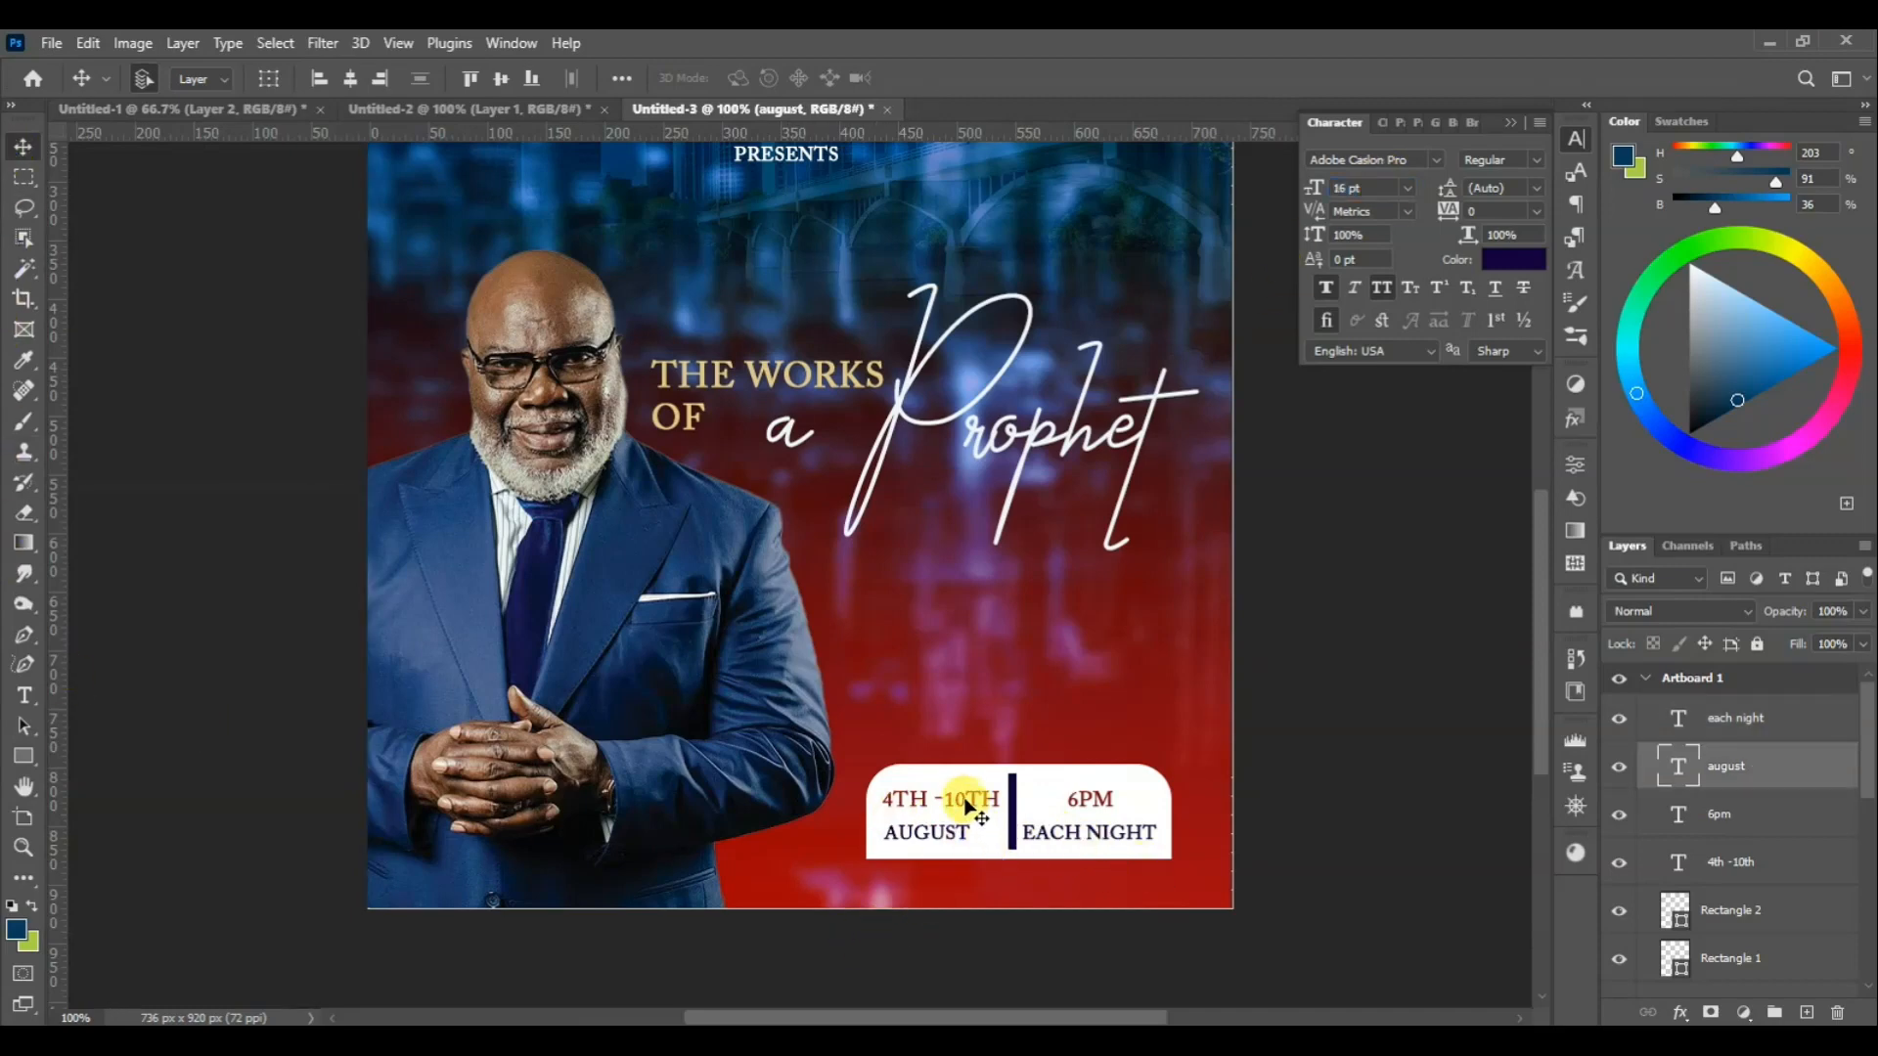
{"action": "left_click", "coordinate": [965, 807]}
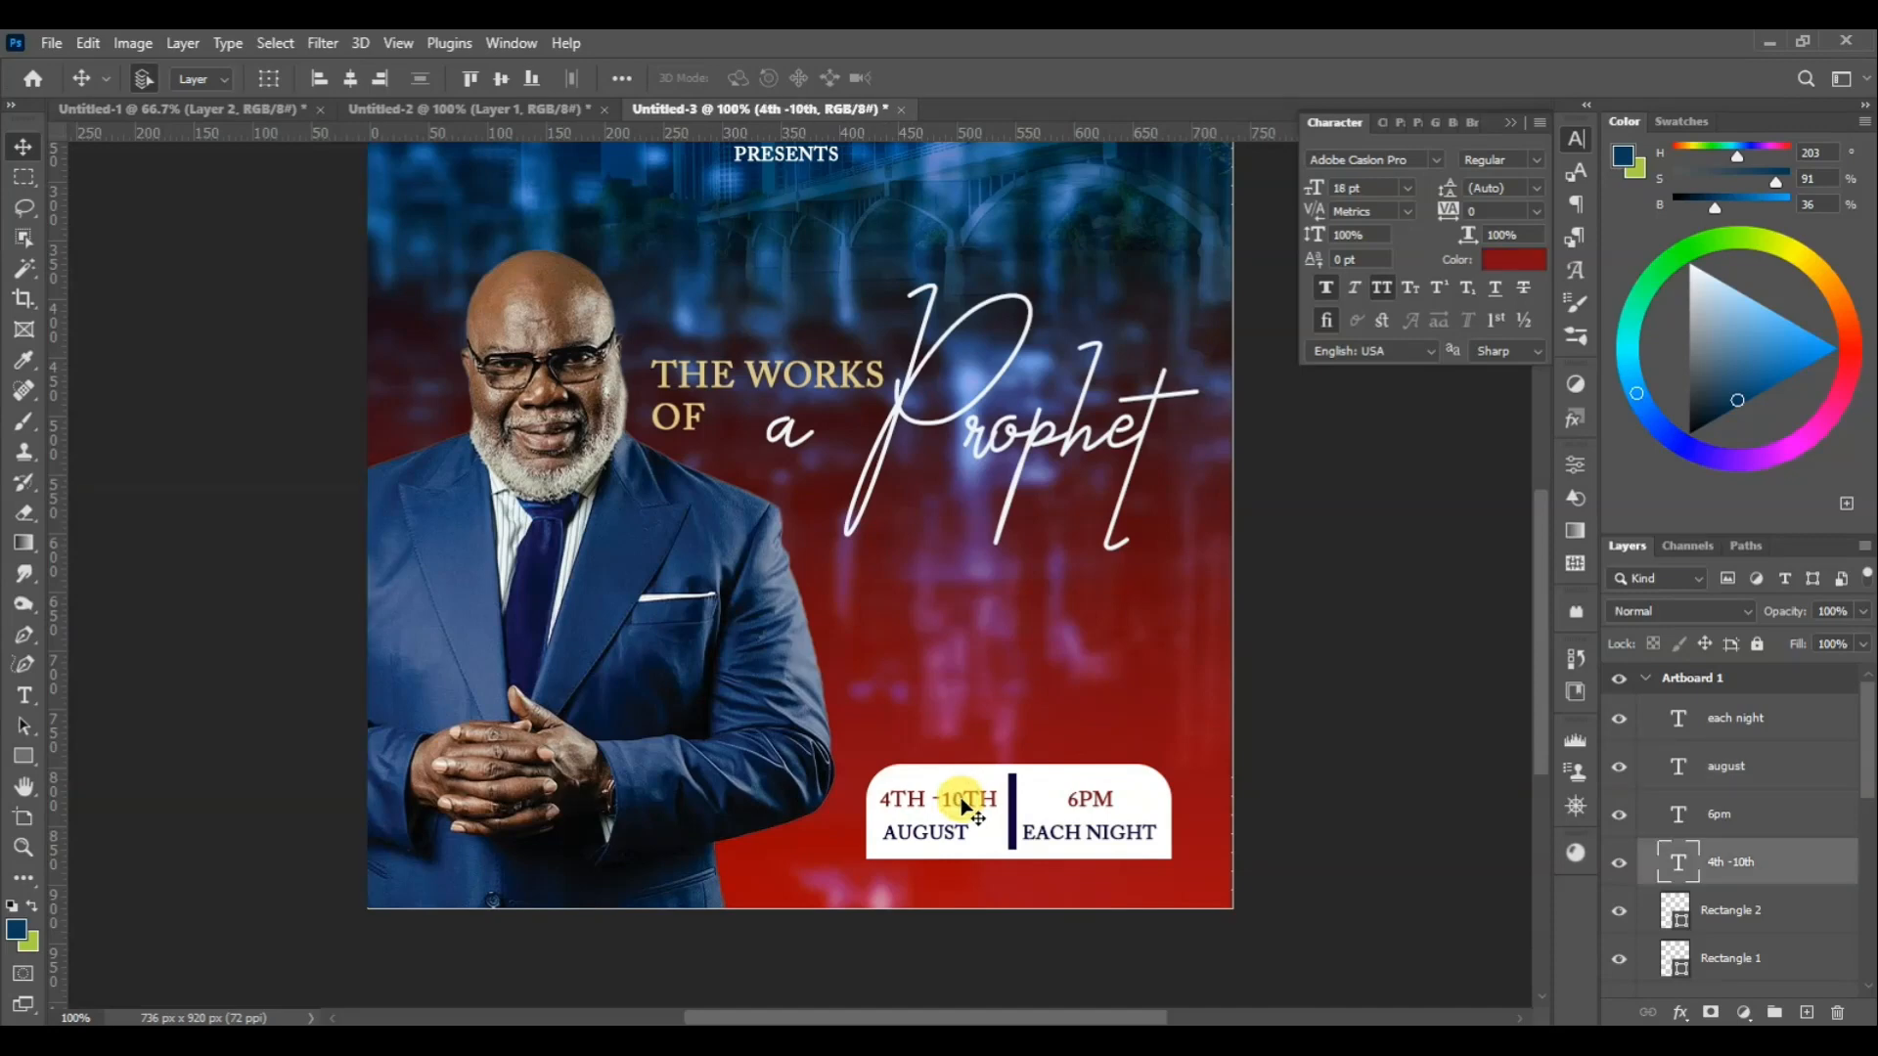
{"action": "left_click", "coordinate": [1012, 808]}
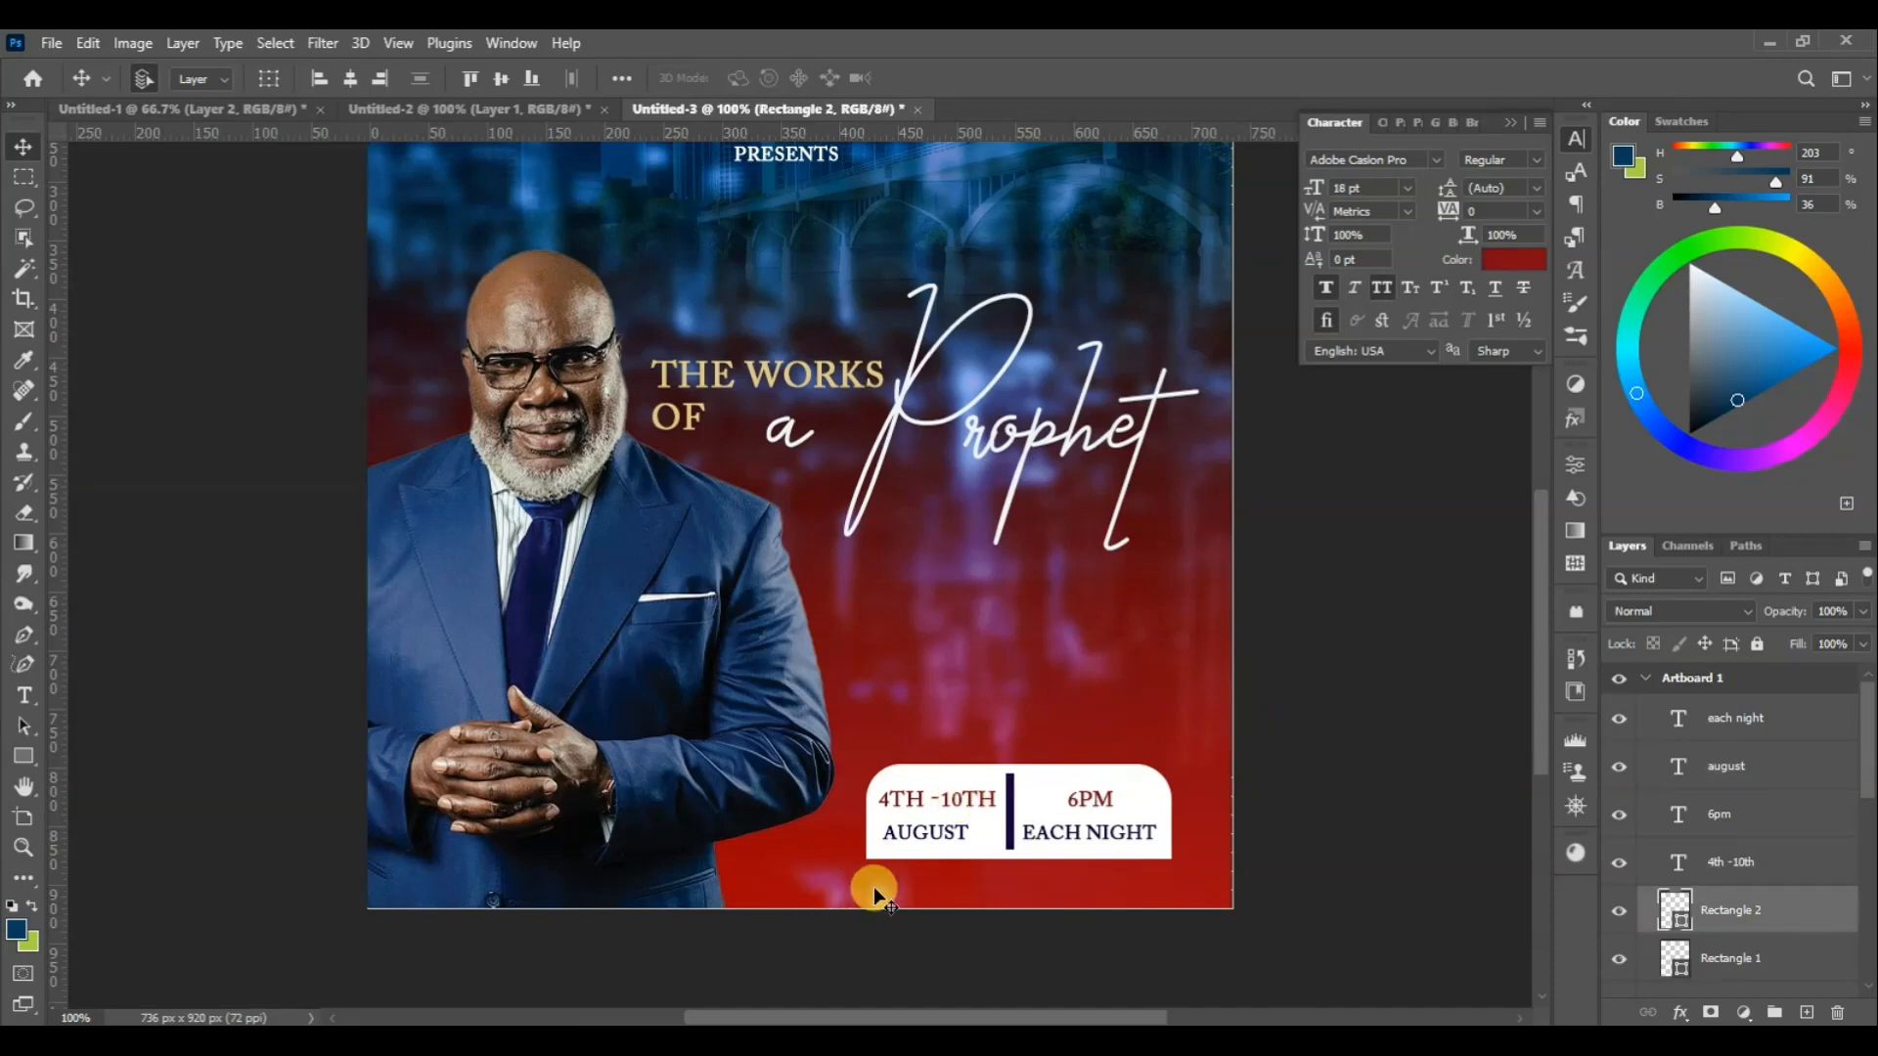
{"action": "left_click", "coordinate": [24, 697]}
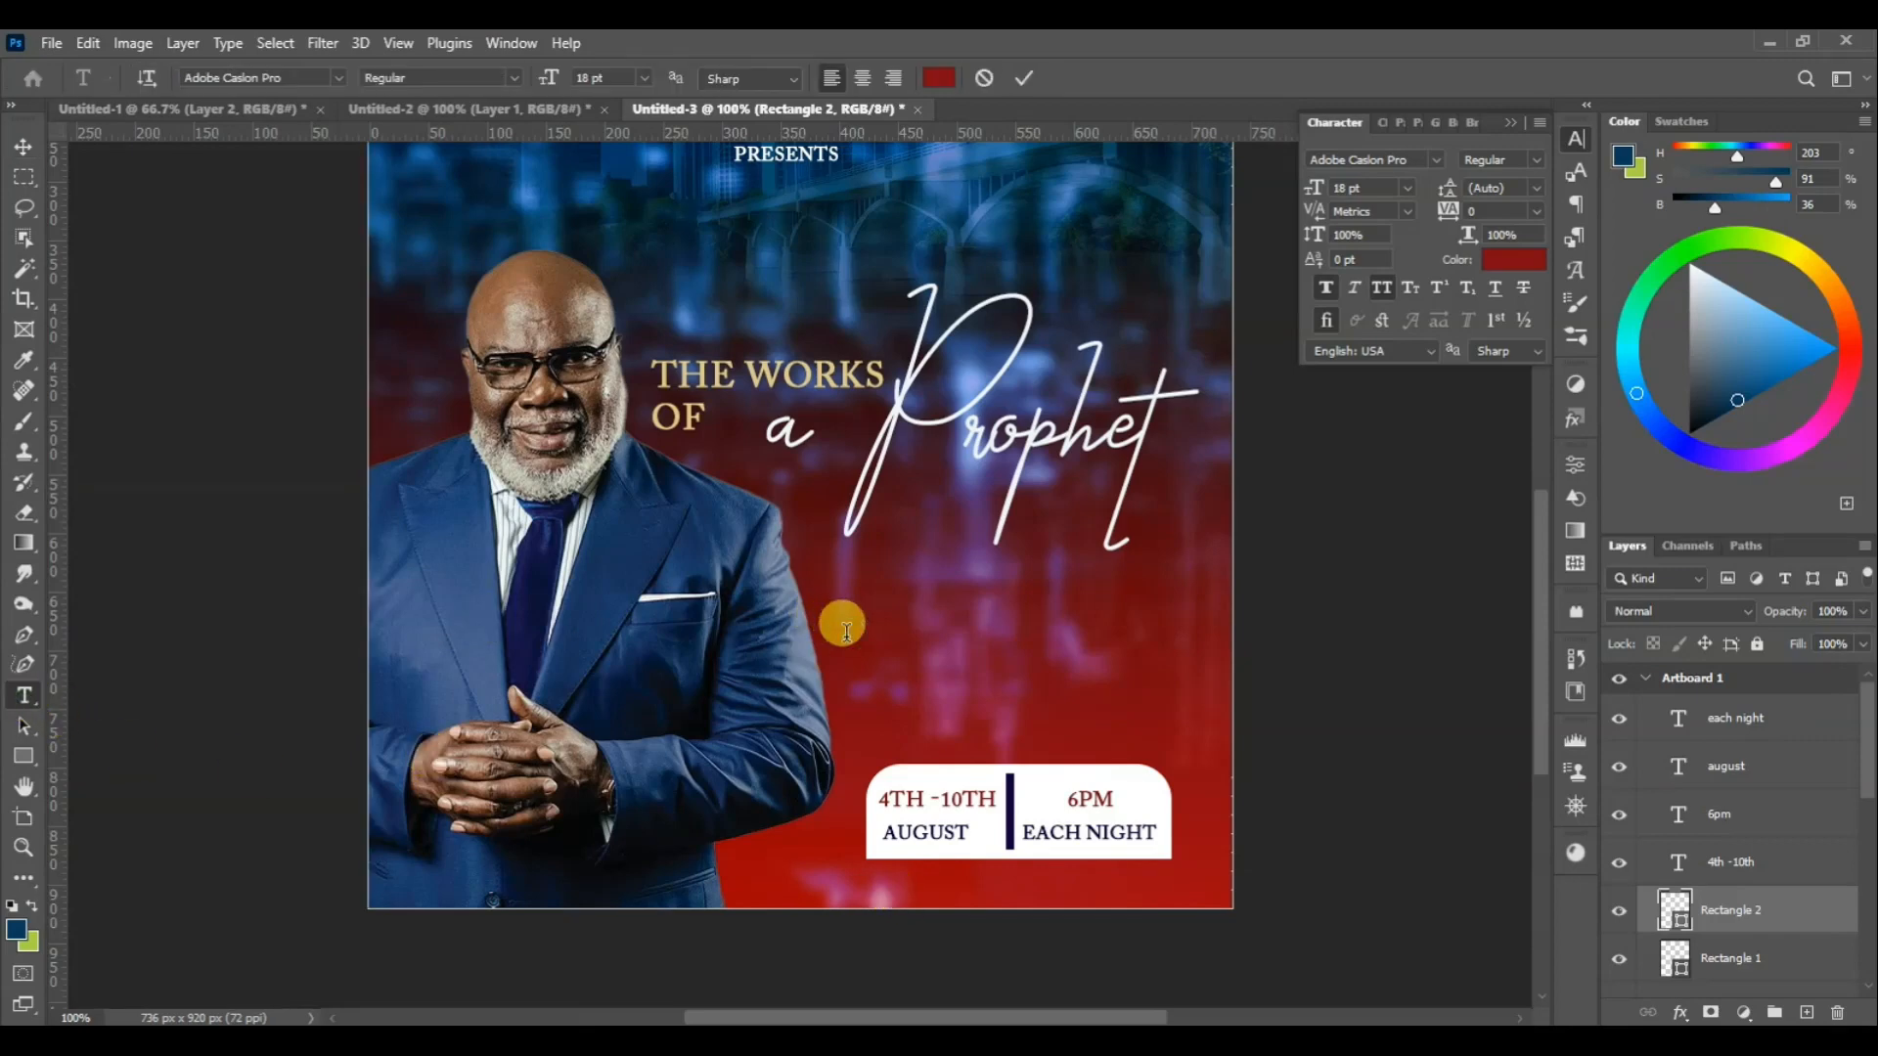
{"action": "left_click", "coordinate": [845, 629]}
{"action": "type", "text": "v"}
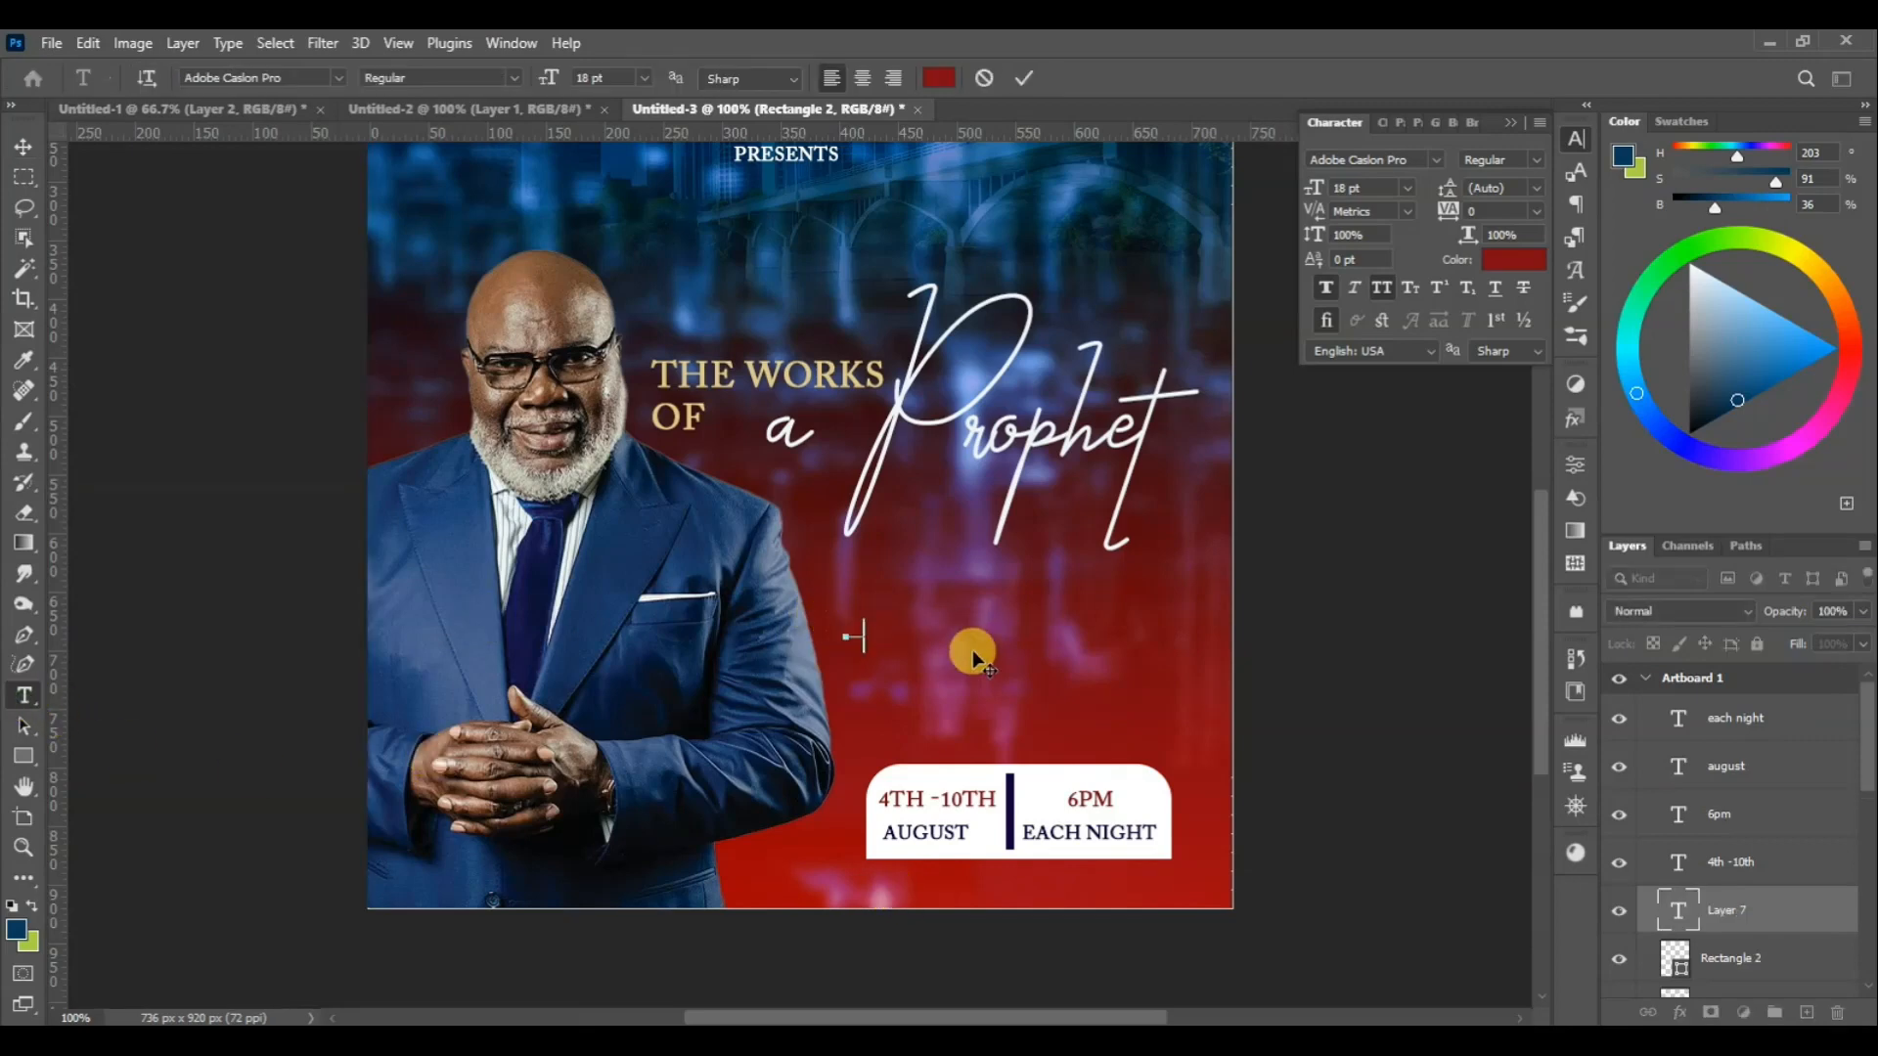
{"action": "type", "text": "enuech premie"}
{"action": "key", "text": "BackSpace"}
{"action": "type", "text": "ses"}
{"action": "left_click", "coordinate": [23, 147]}
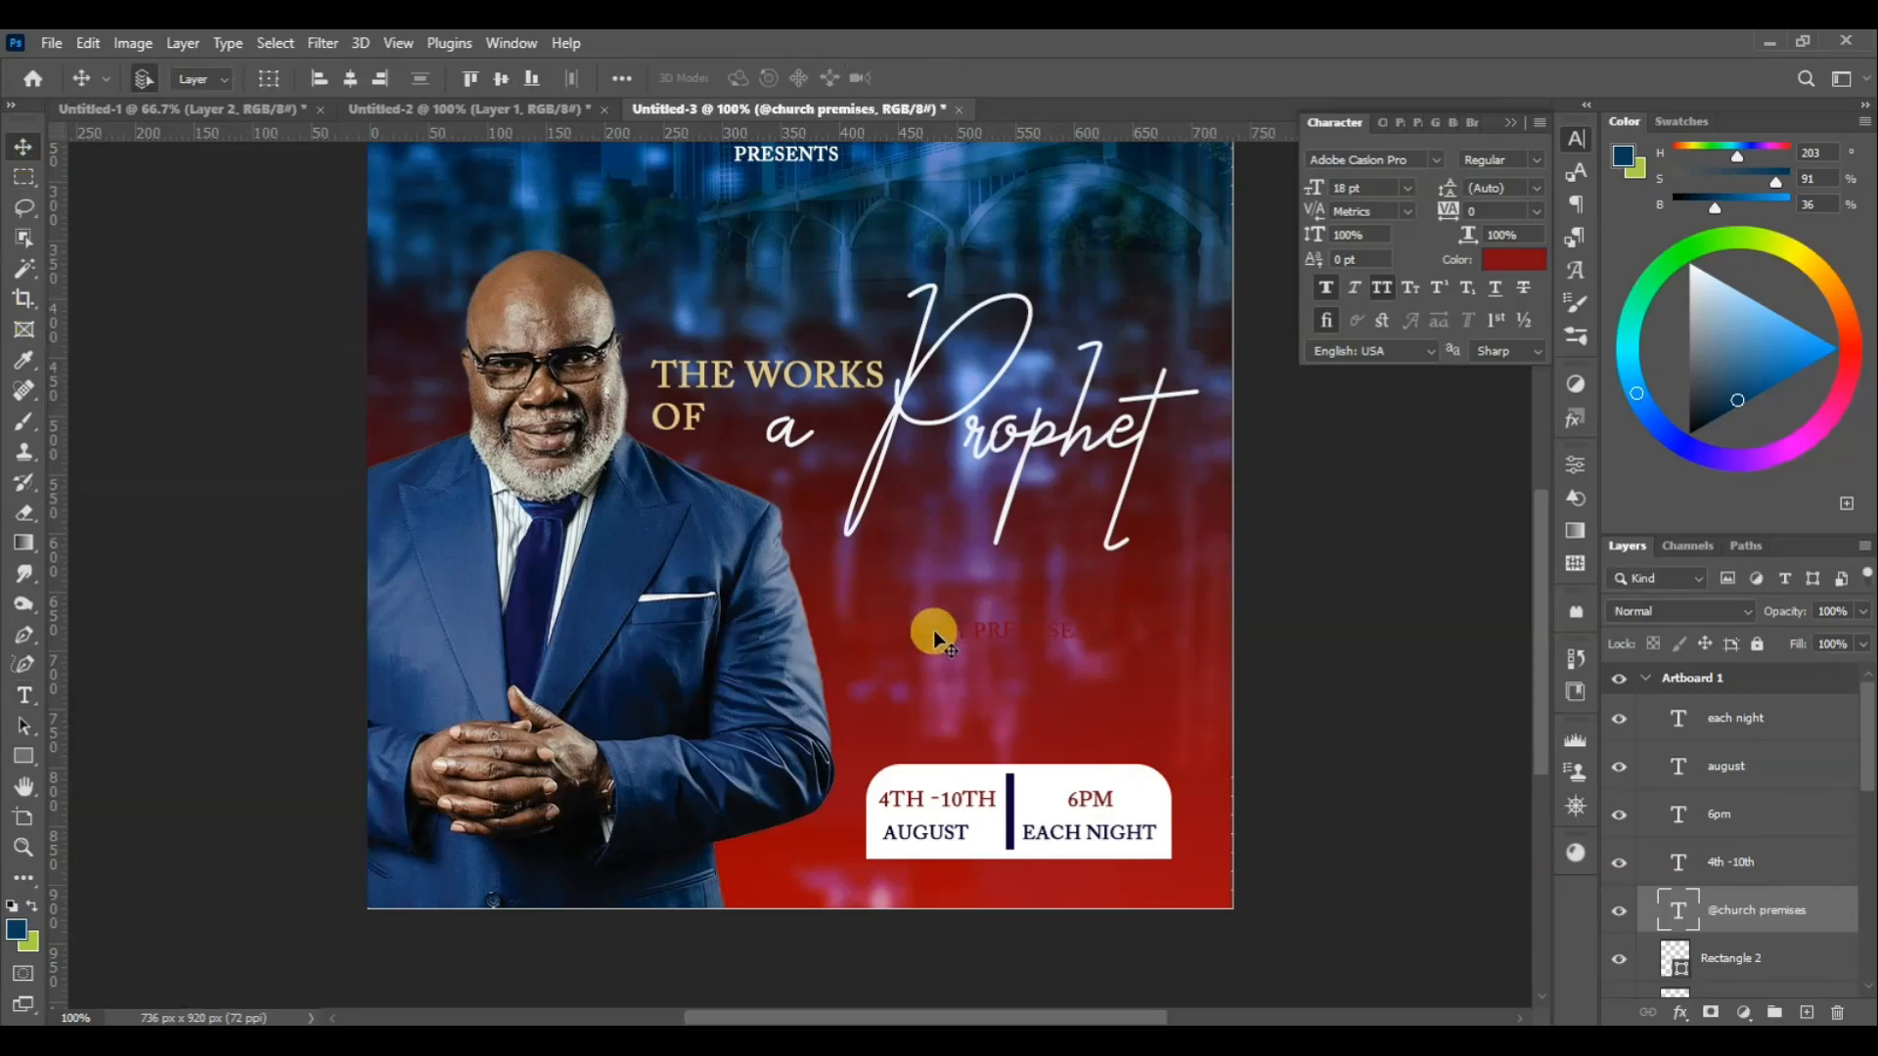
{"action": "left_click_drag", "start_coordinate": [933, 630], "coordinate": [978, 883]}
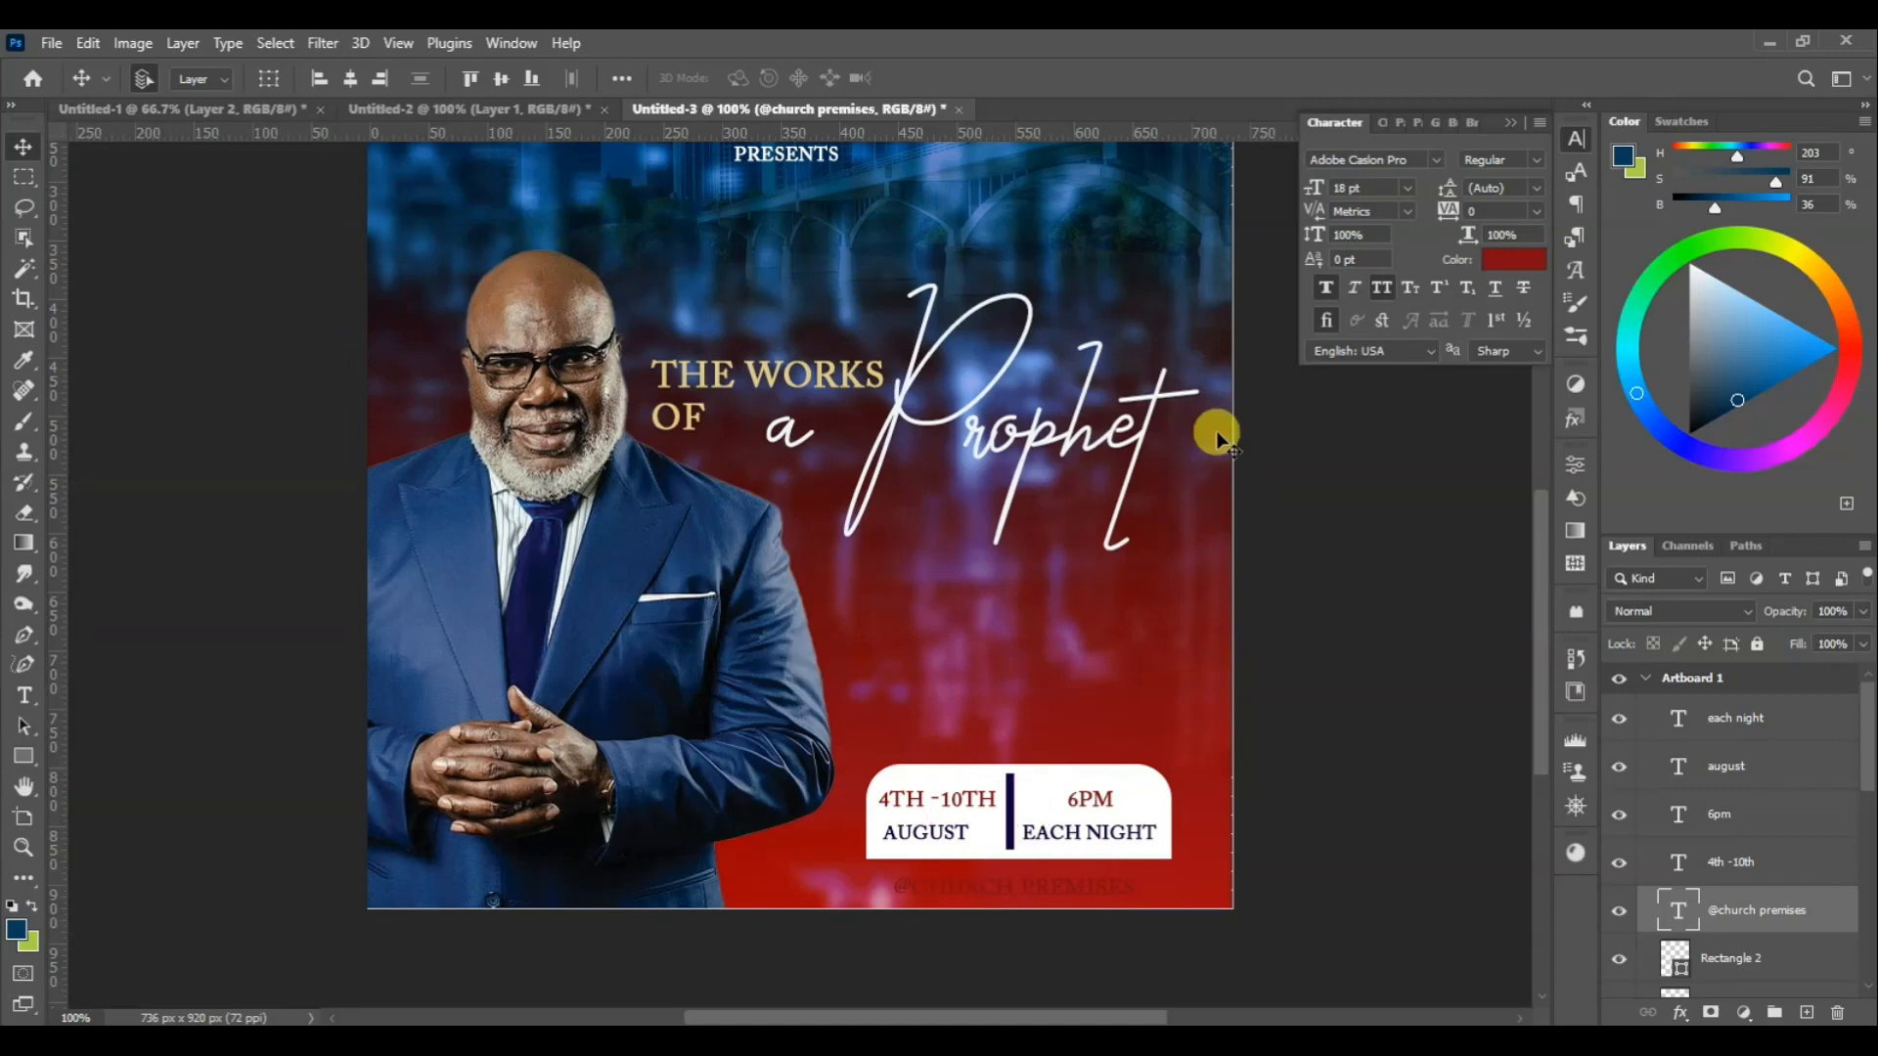
{"action": "left_click", "coordinate": [1515, 259]}
{"action": "type", "text": "ffffff"}
{"action": "left_click", "coordinate": [1651, 602]}
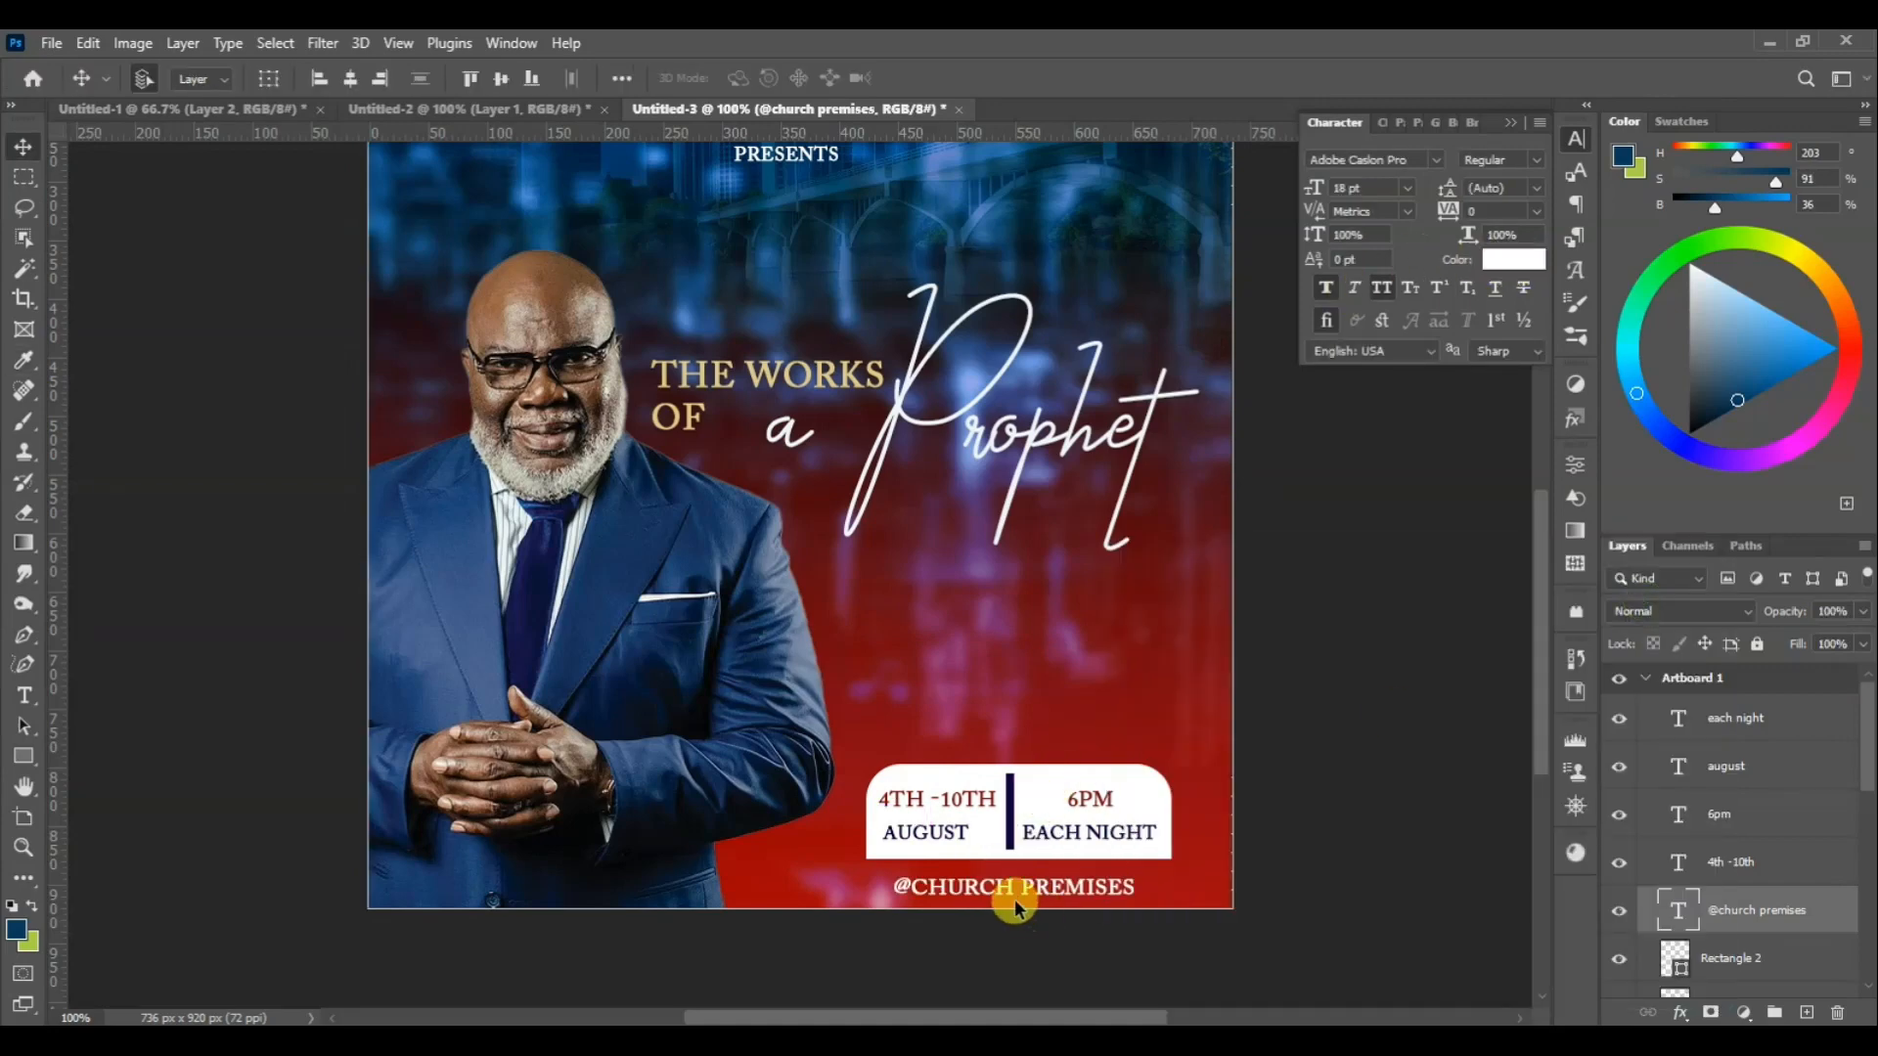
{"action": "left_click_drag", "start_coordinate": [995, 886], "coordinate": [980, 884]}
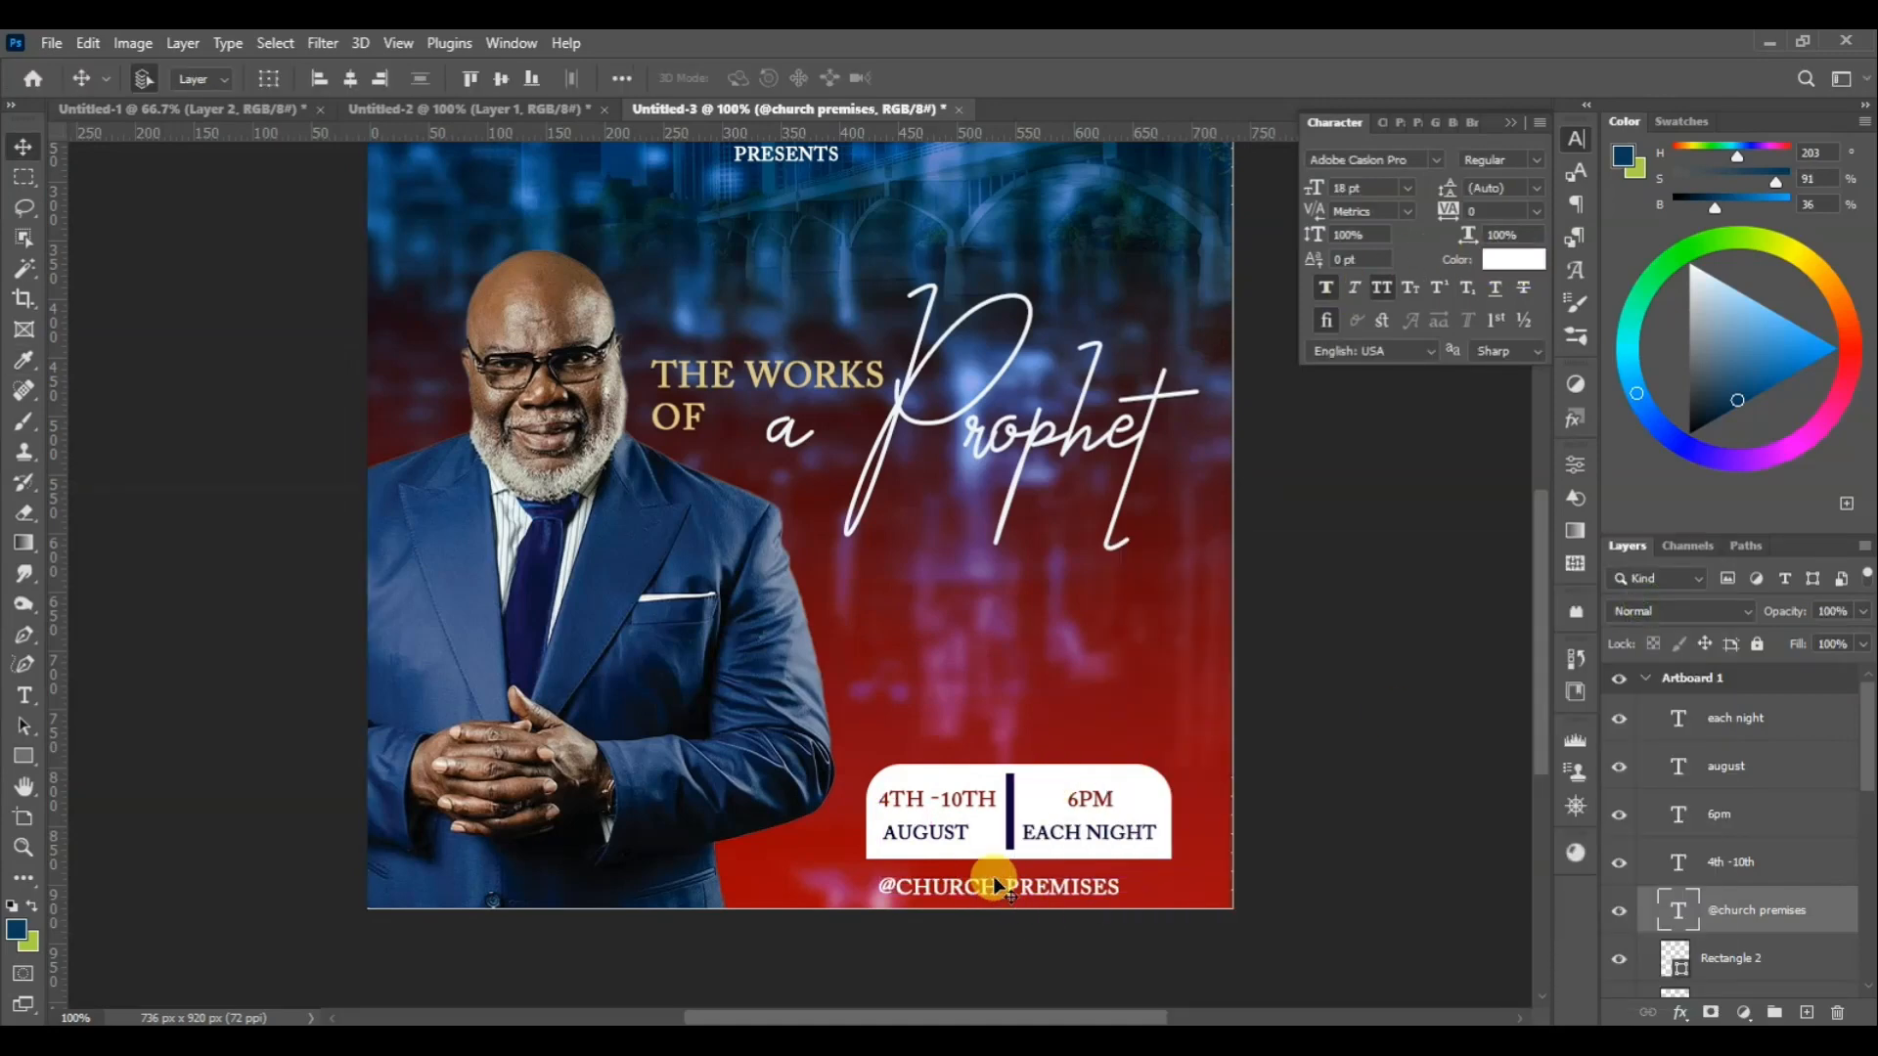
Insert a space after the @ so the venue line reads "@ CHURCH PREMISES"
{"action": "double_click", "coordinate": [898, 881]}
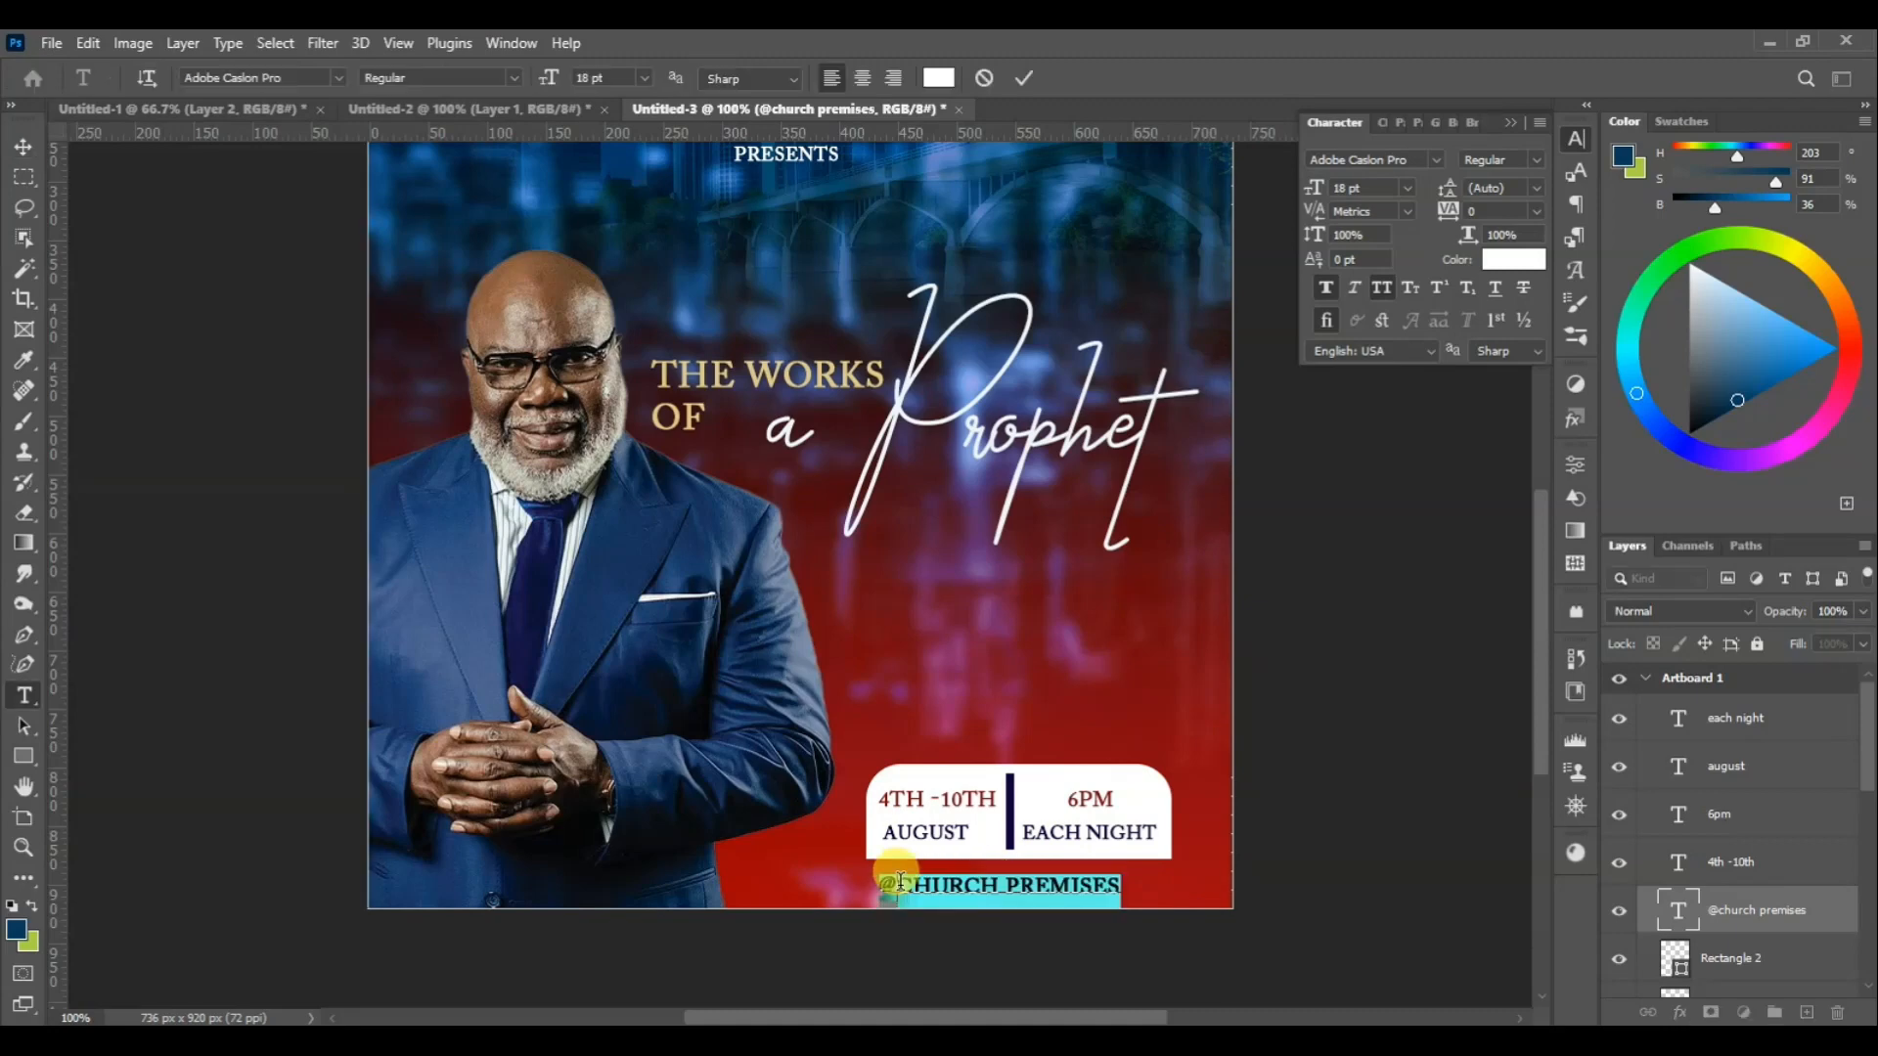
{"action": "left_click", "coordinate": [898, 881]}
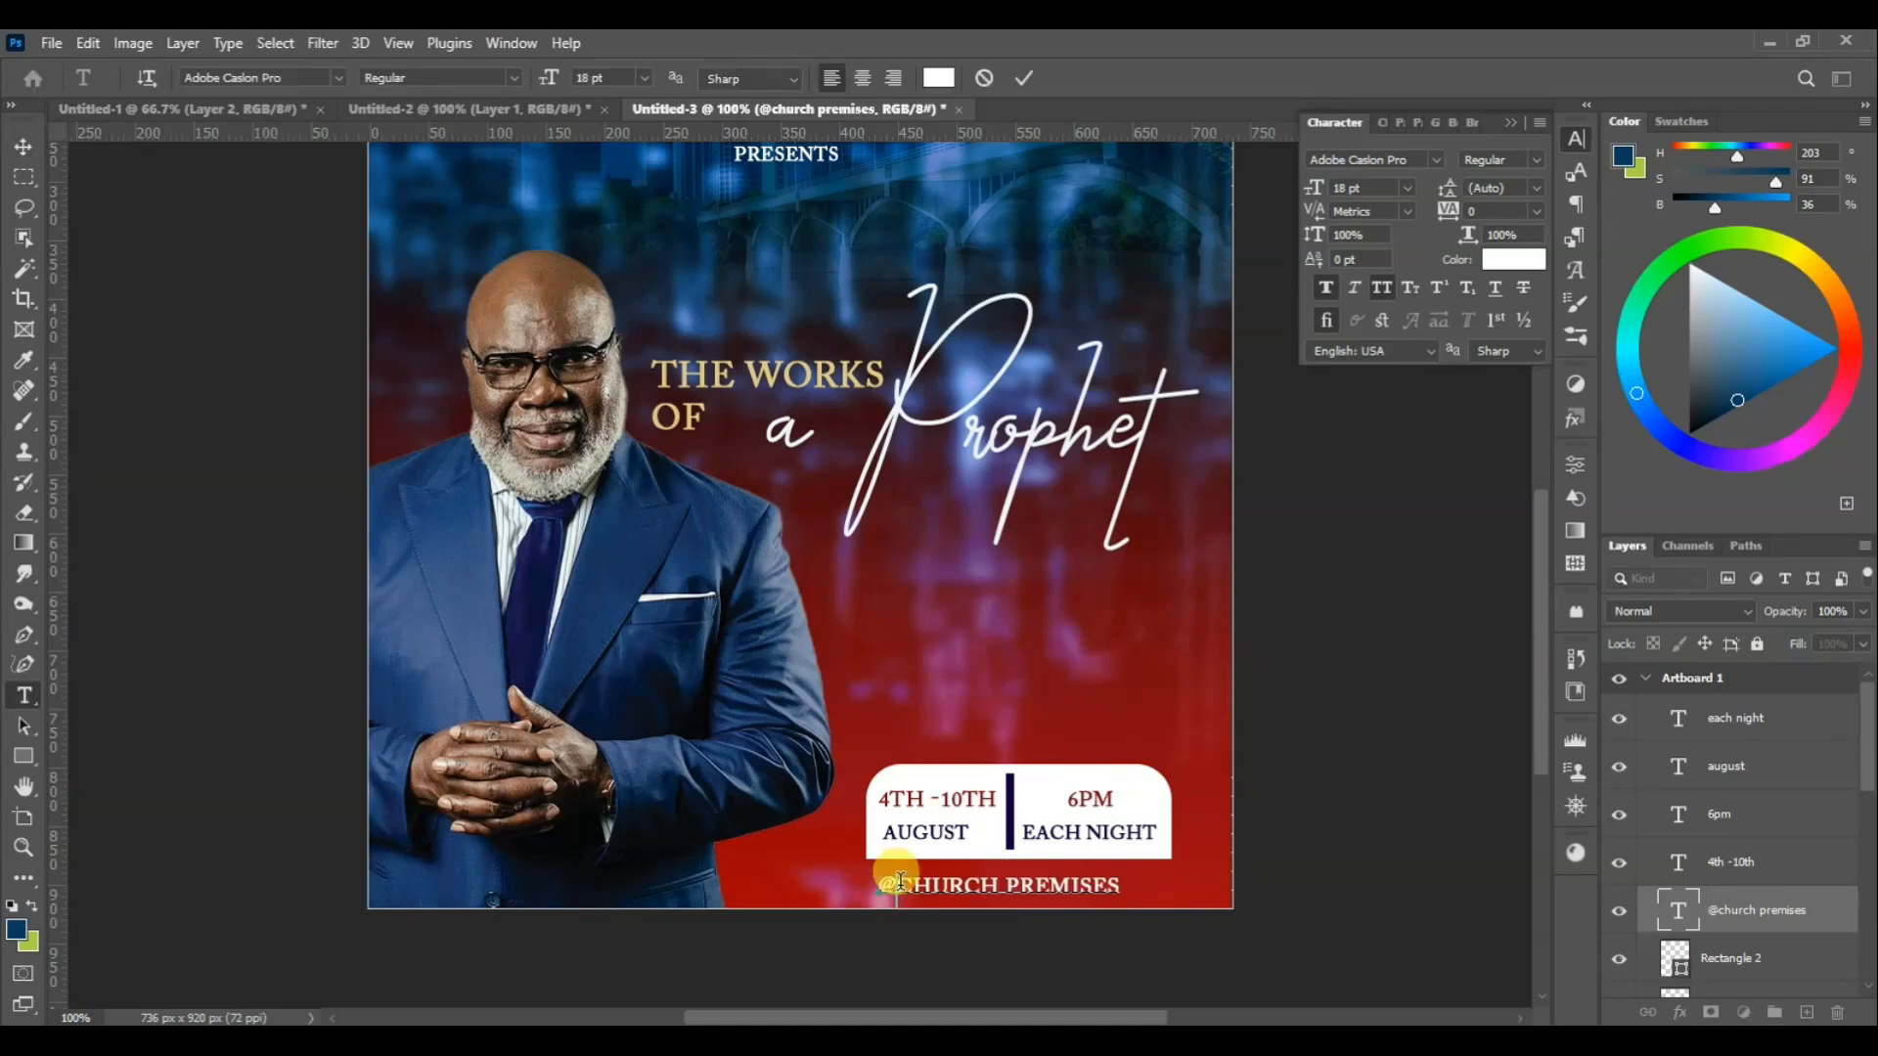
{"action": "left_click", "coordinate": [1303, 801]}
{"action": "left_click_drag", "start_coordinate": [1538, 603], "coordinate": [1543, 677]}
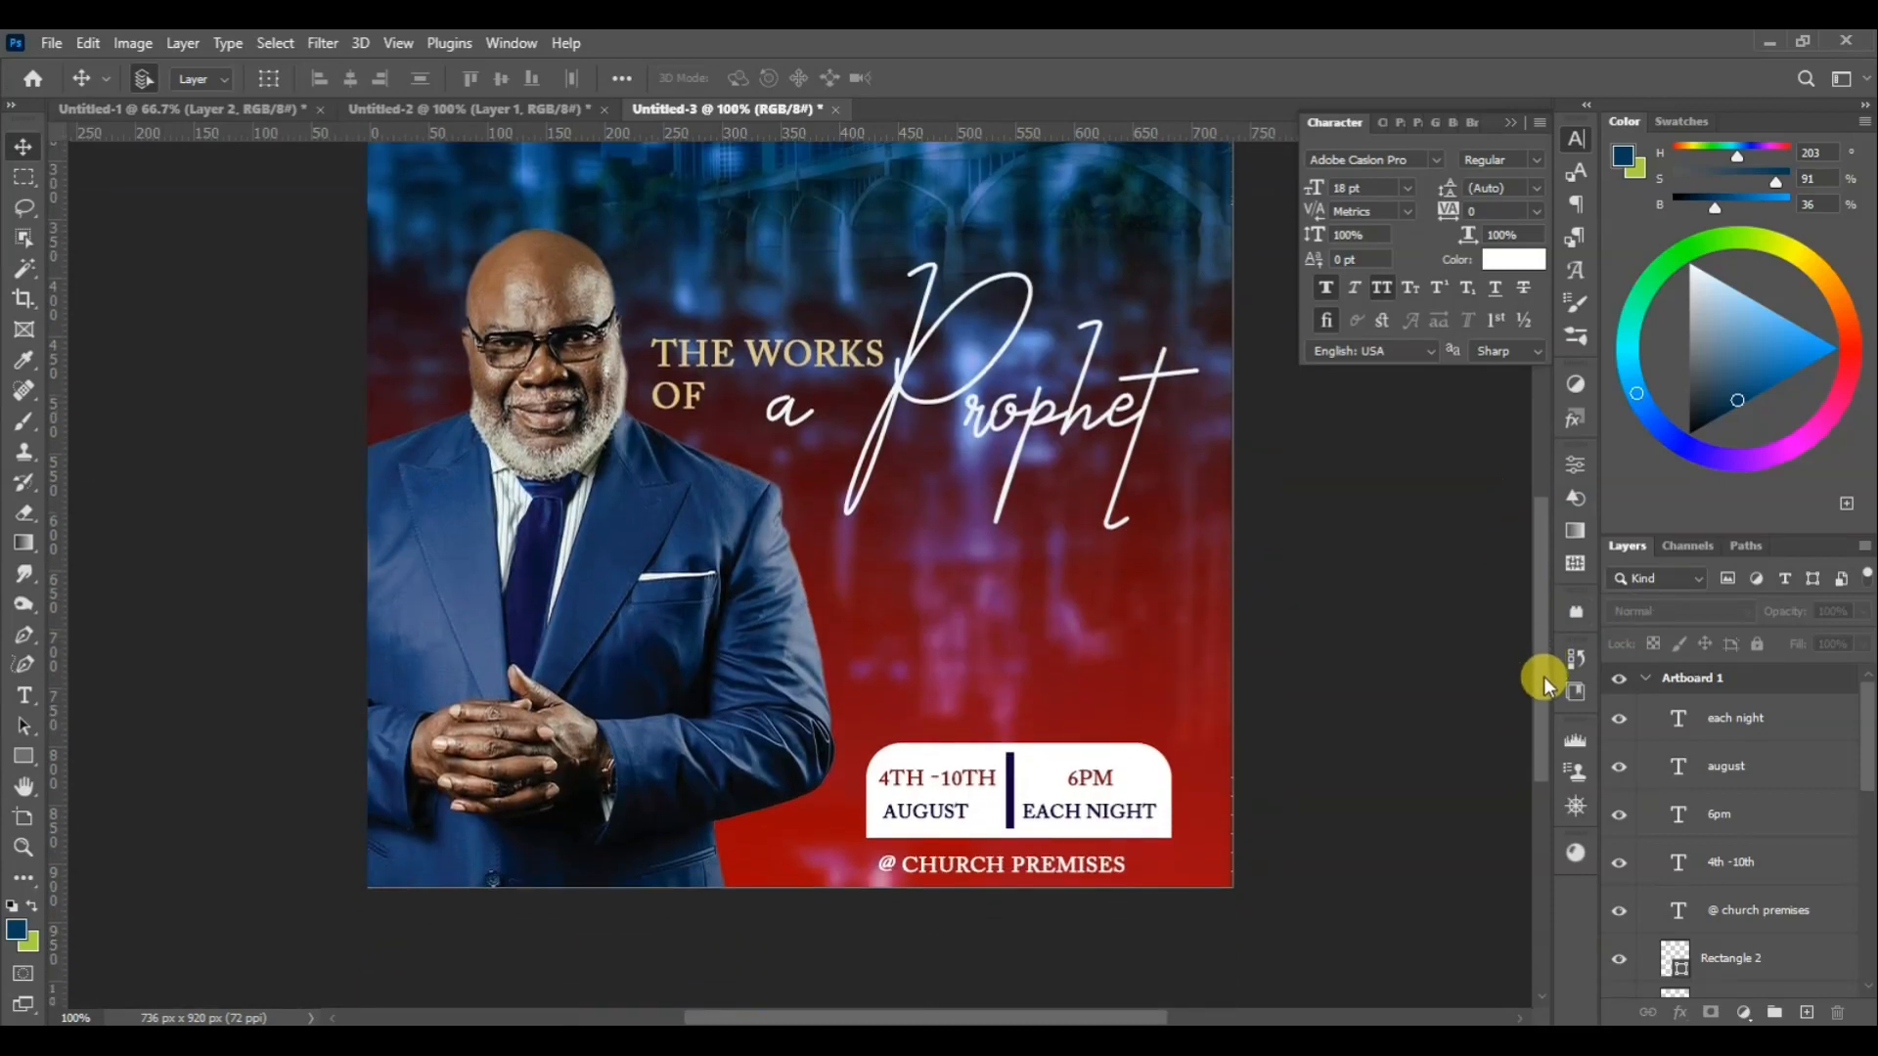
Draw a rectangle about 253 x 46 px across the lower part of the portrait, below the hands
{"action": "left_click_drag", "start_coordinate": [26, 760], "coordinate": [88, 761]}
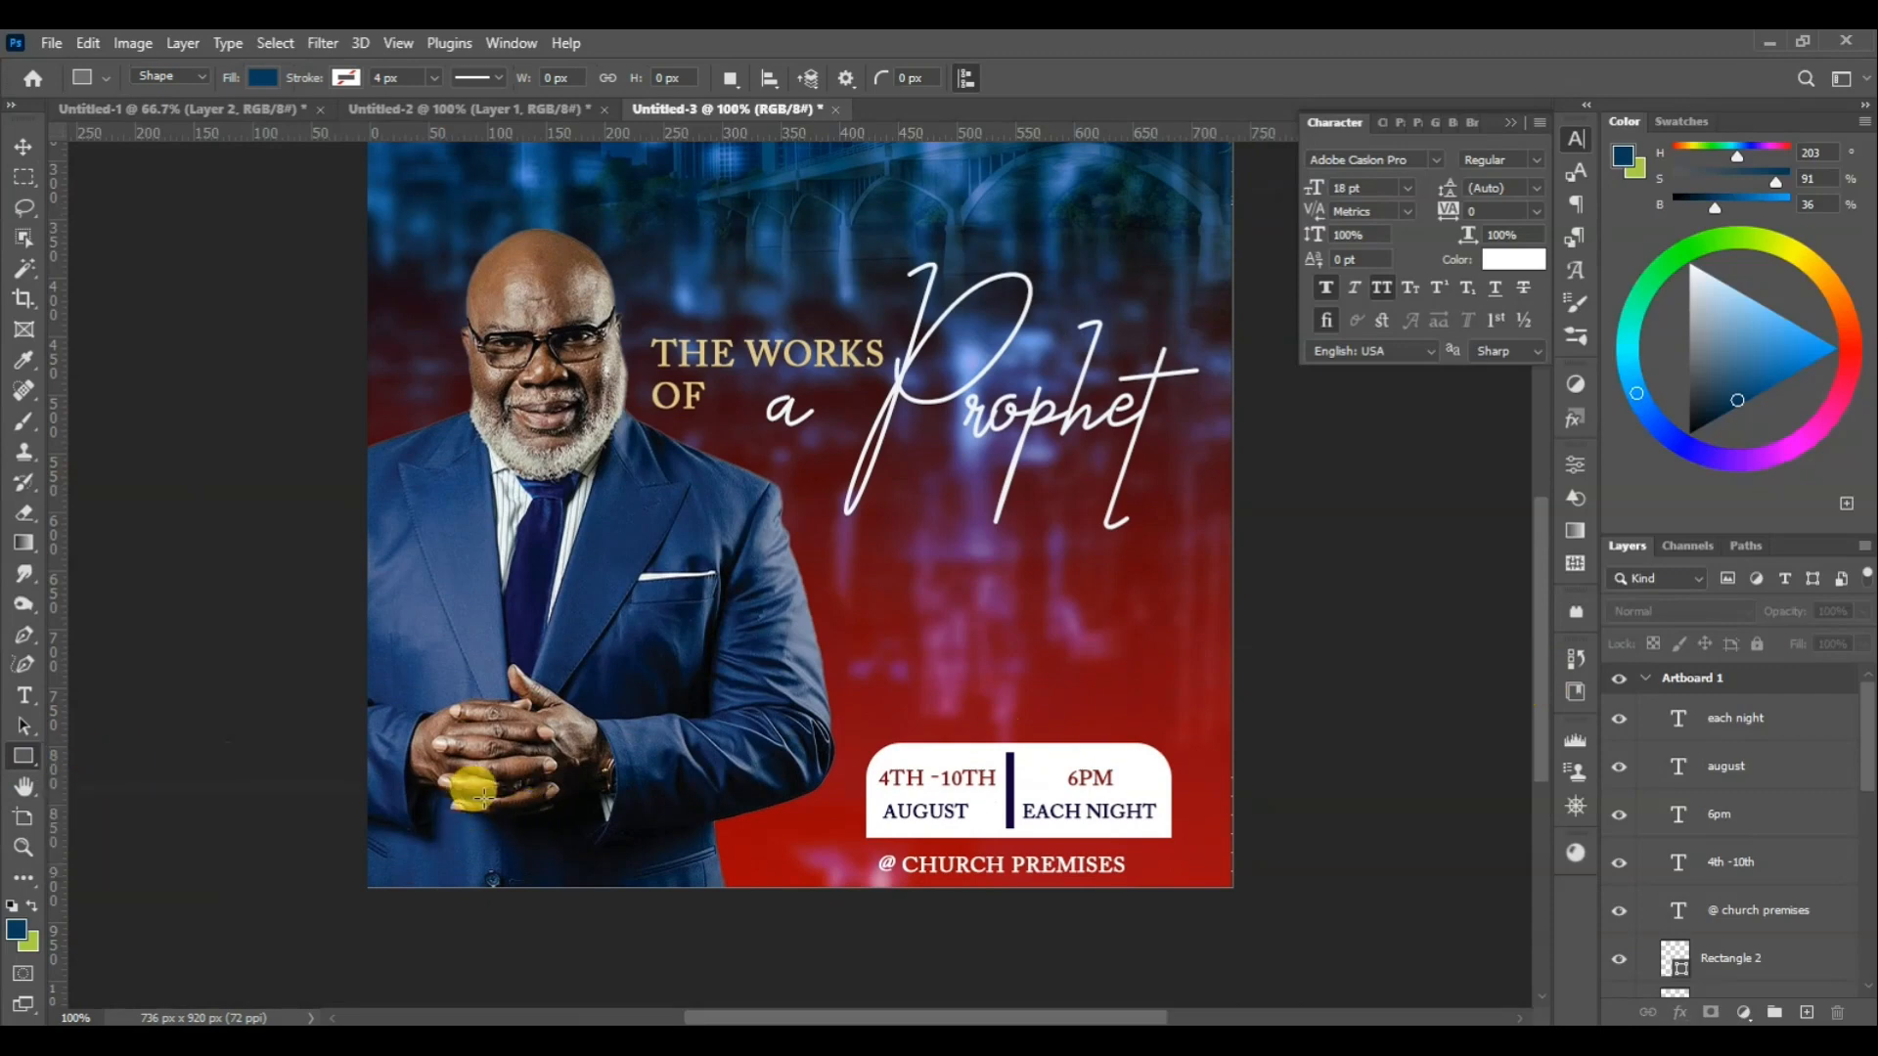
{"action": "left_click_drag", "start_coordinate": [484, 798], "coordinate": [780, 851]}
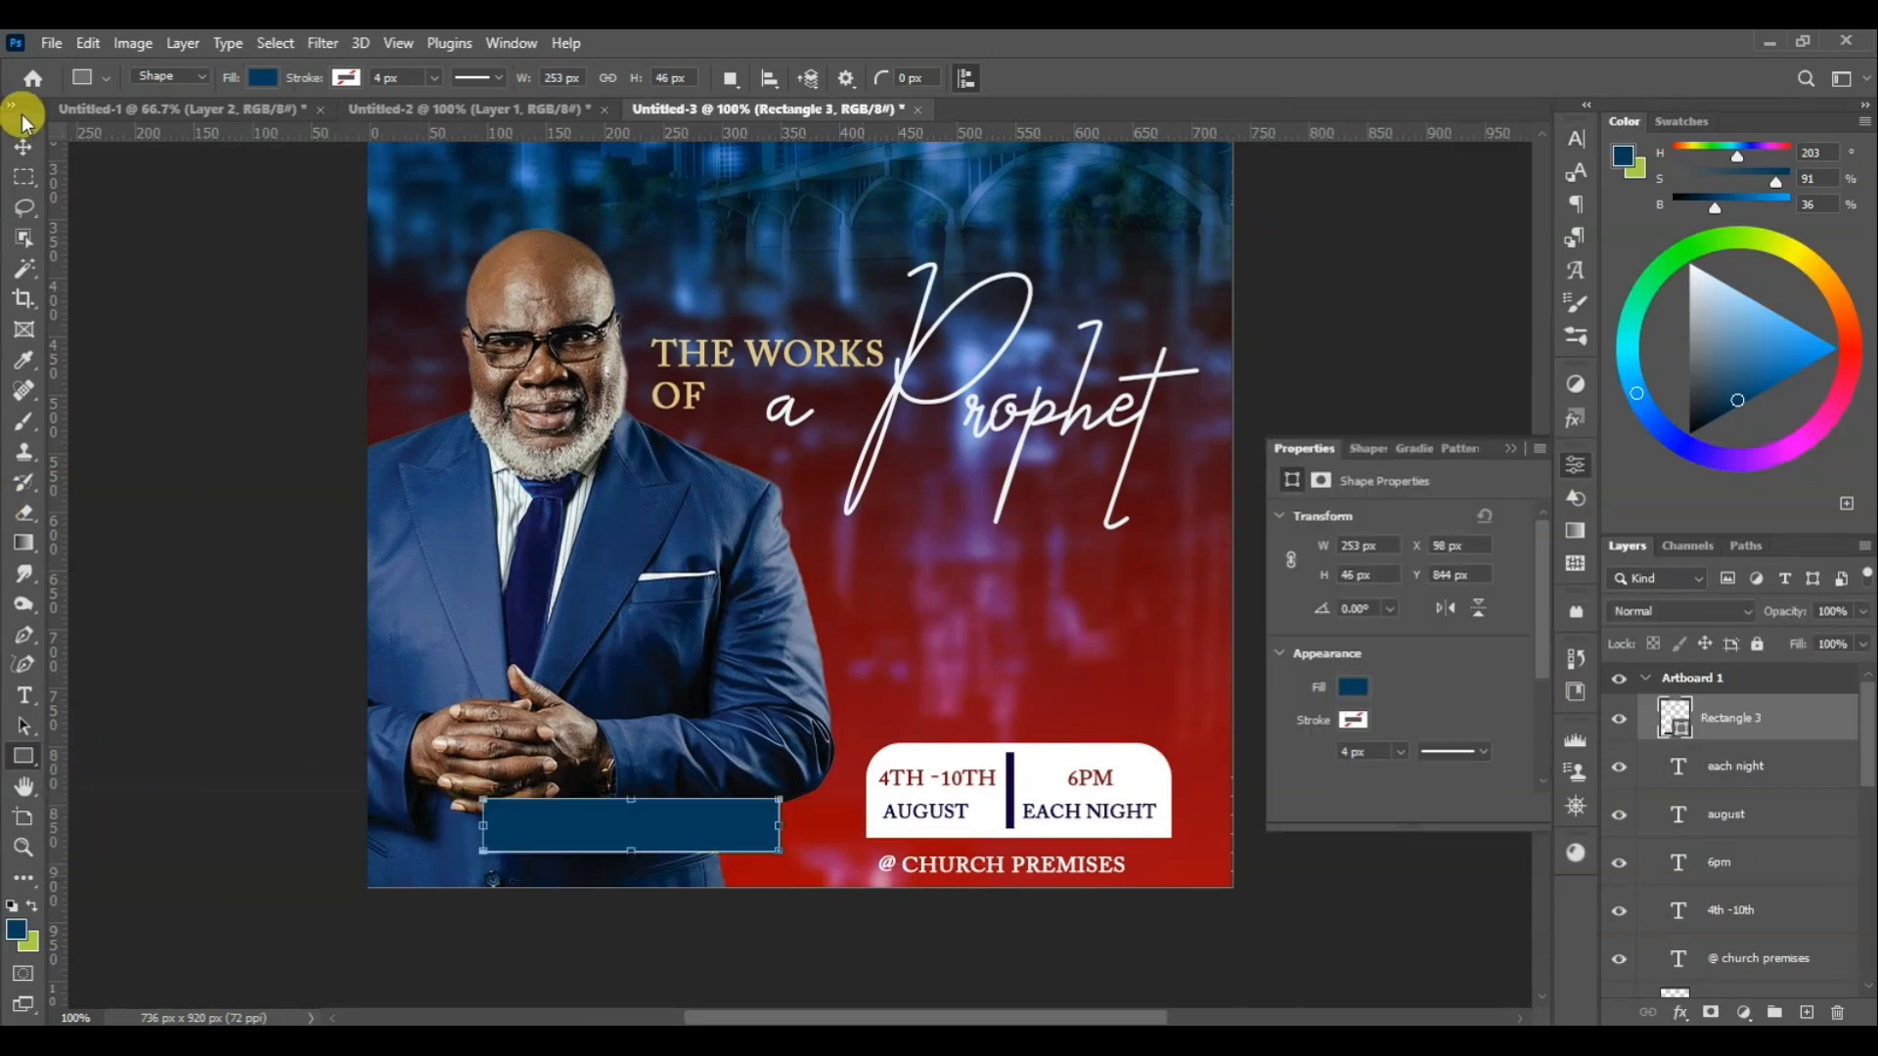
{"action": "left_click", "coordinate": [23, 146]}
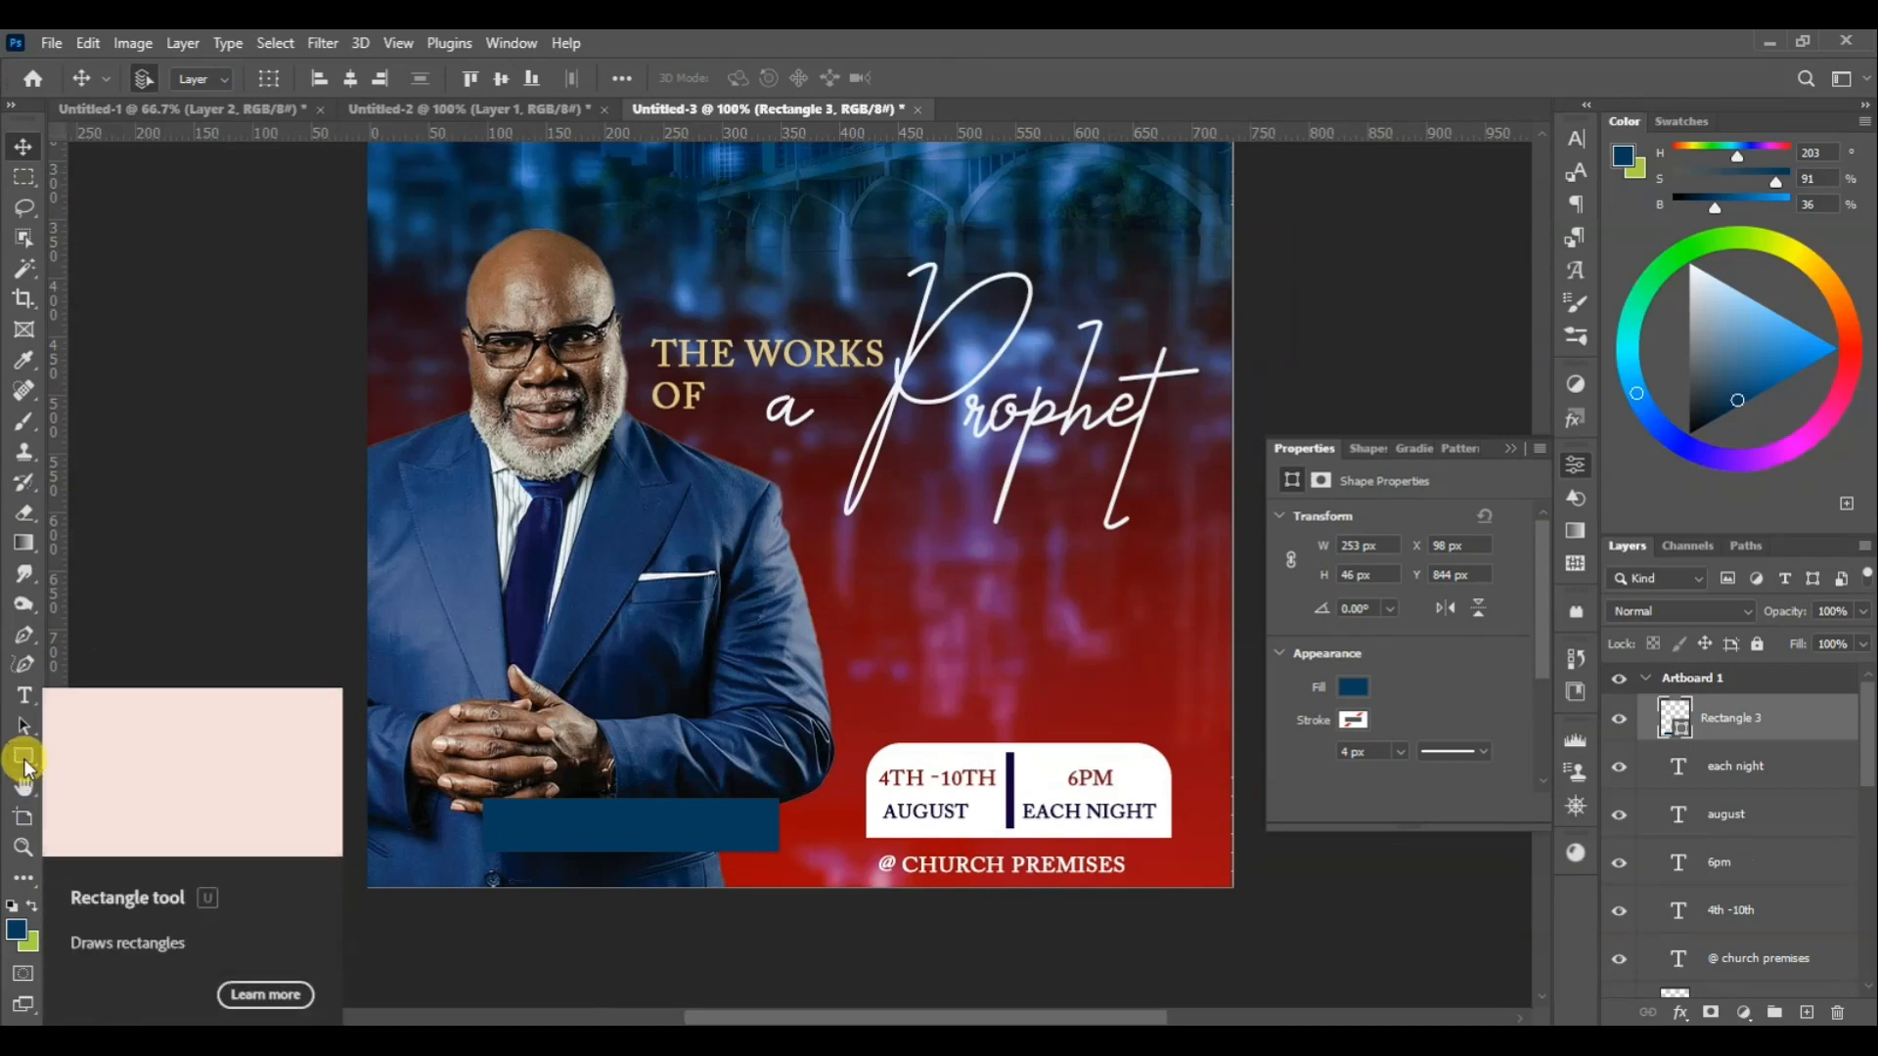
Draw a circle about 81 px in diameter at the left end of the new blue bar
{"action": "left_click_drag", "start_coordinate": [24, 766], "coordinate": [108, 780]}
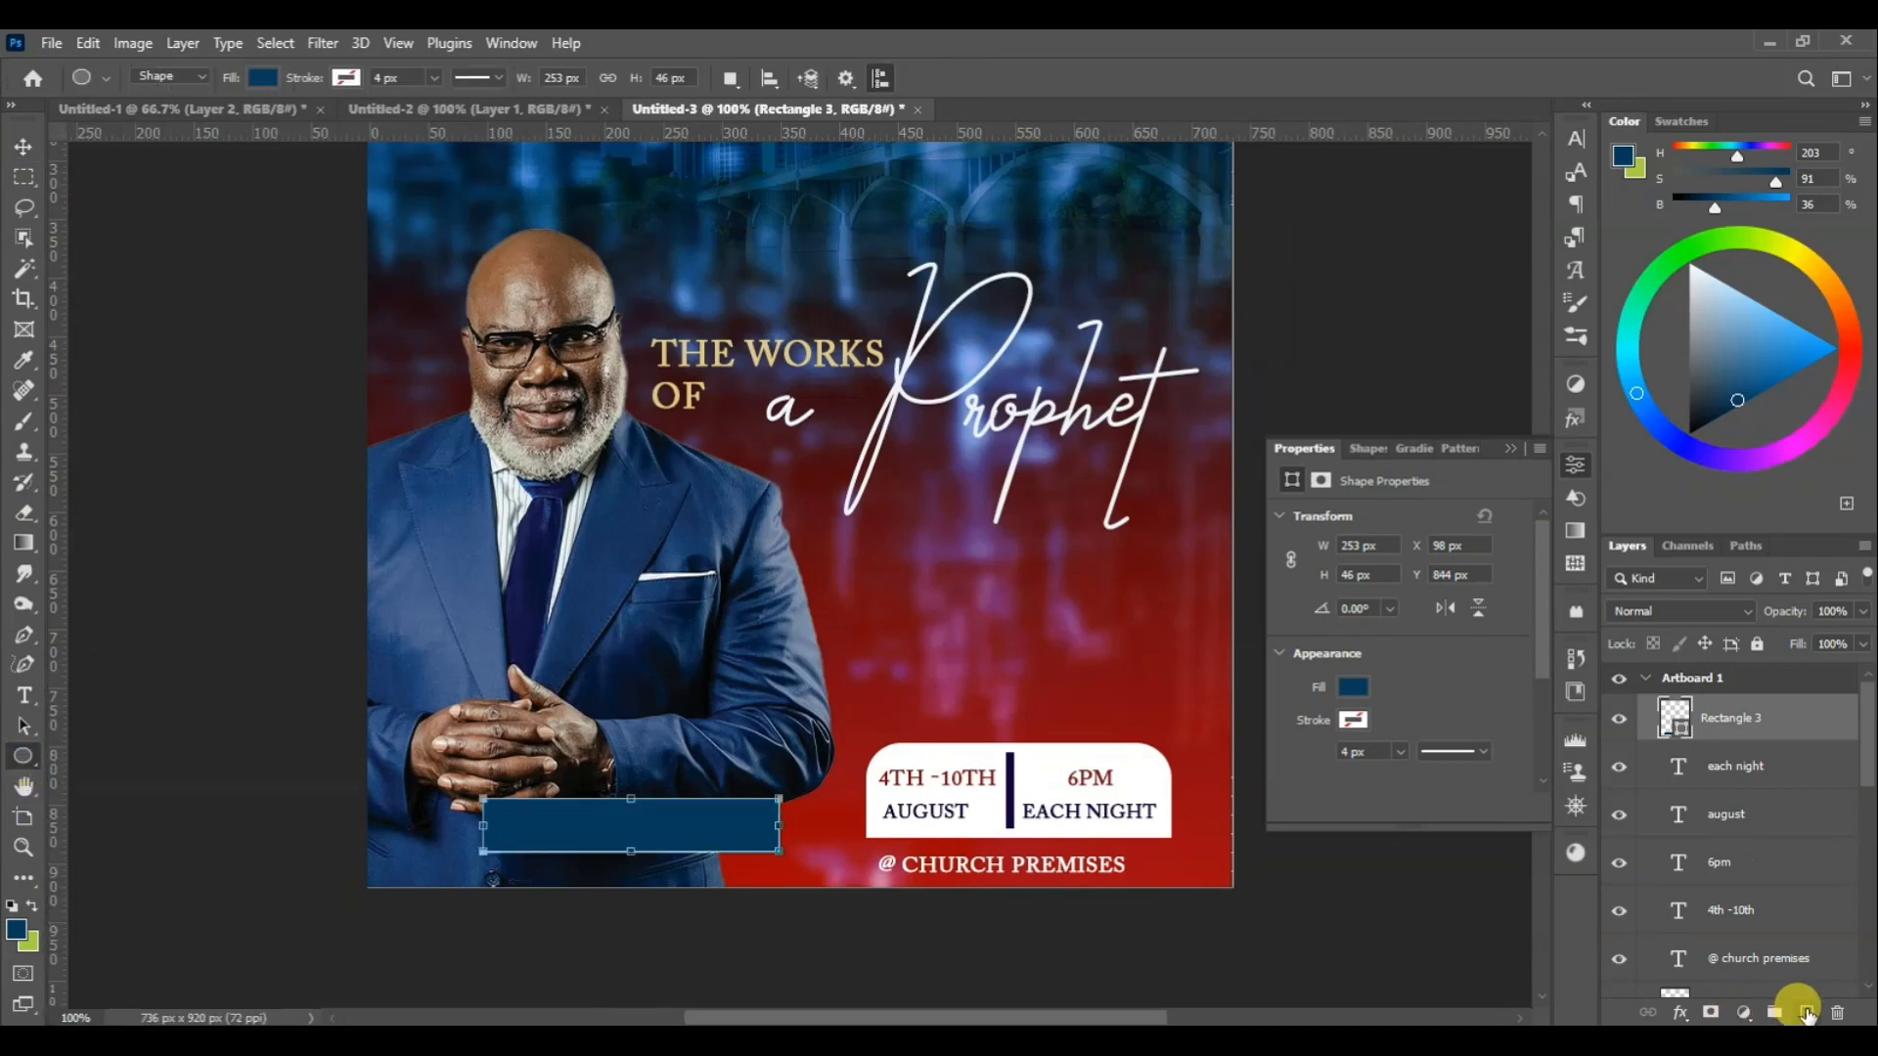
{"action": "left_click", "coordinate": [1806, 1015]}
{"action": "left_click_drag", "start_coordinate": [404, 785], "coordinate": [455, 839]}
{"action": "left_click", "coordinate": [23, 146]}
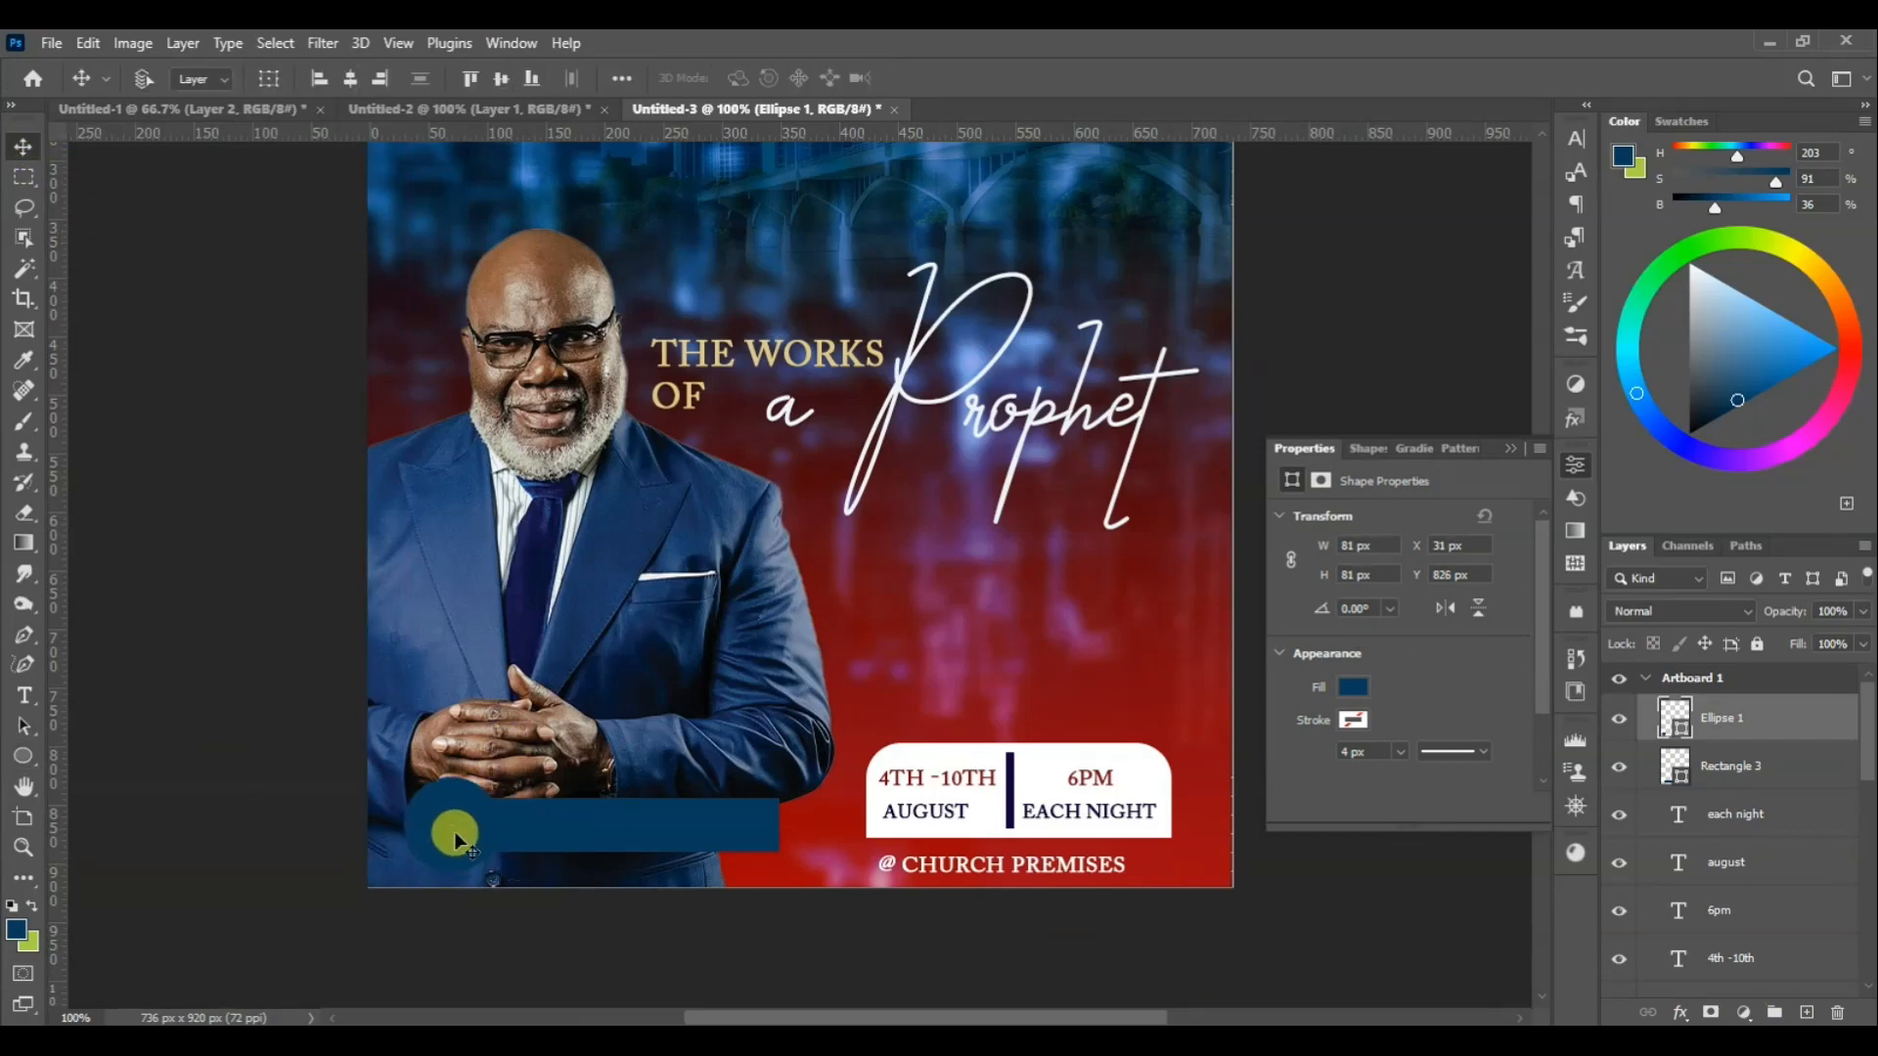
Duplicate the circle and scale the copy down to about 57 px, centred inside the original
{"action": "key", "text": "ctrl+j"}
{"action": "key", "text": "ctrl+t"}
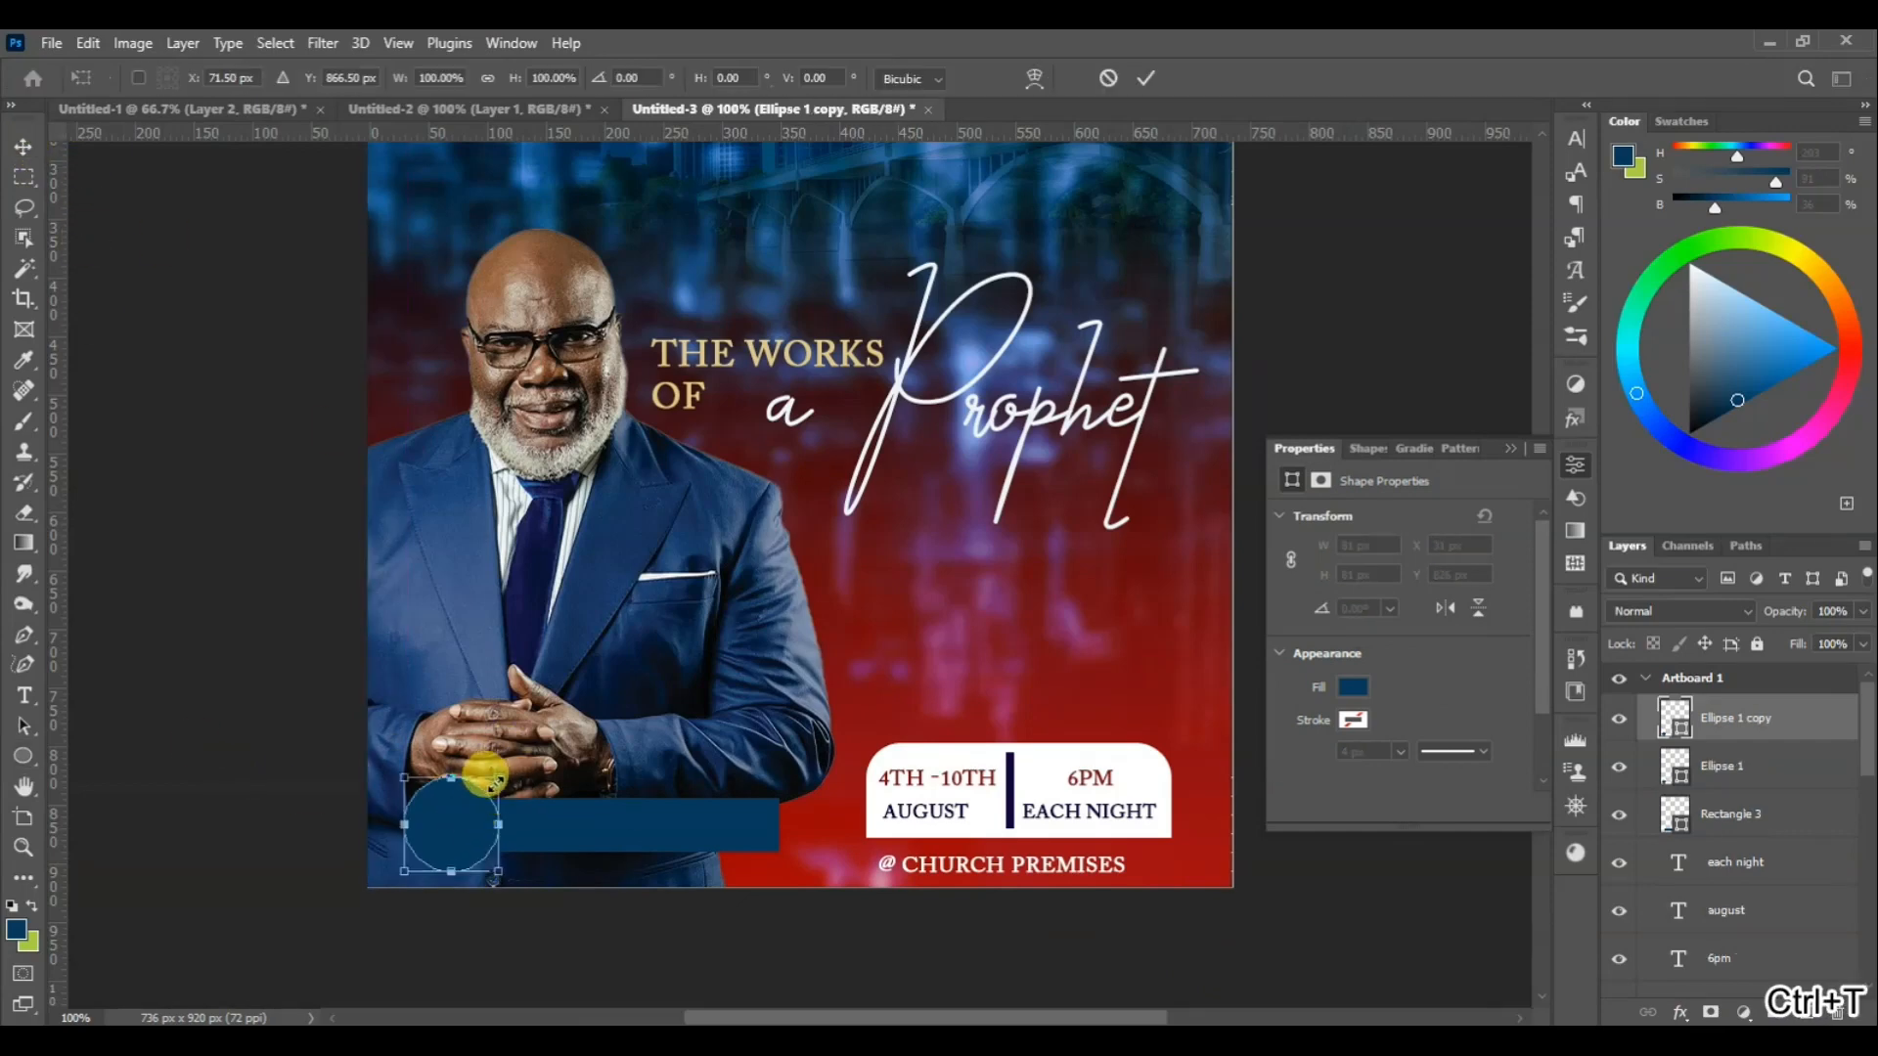
{"action": "left_click_drag", "start_coordinate": [496, 779], "coordinate": [478, 793]}
{"action": "key", "text": "Return"}
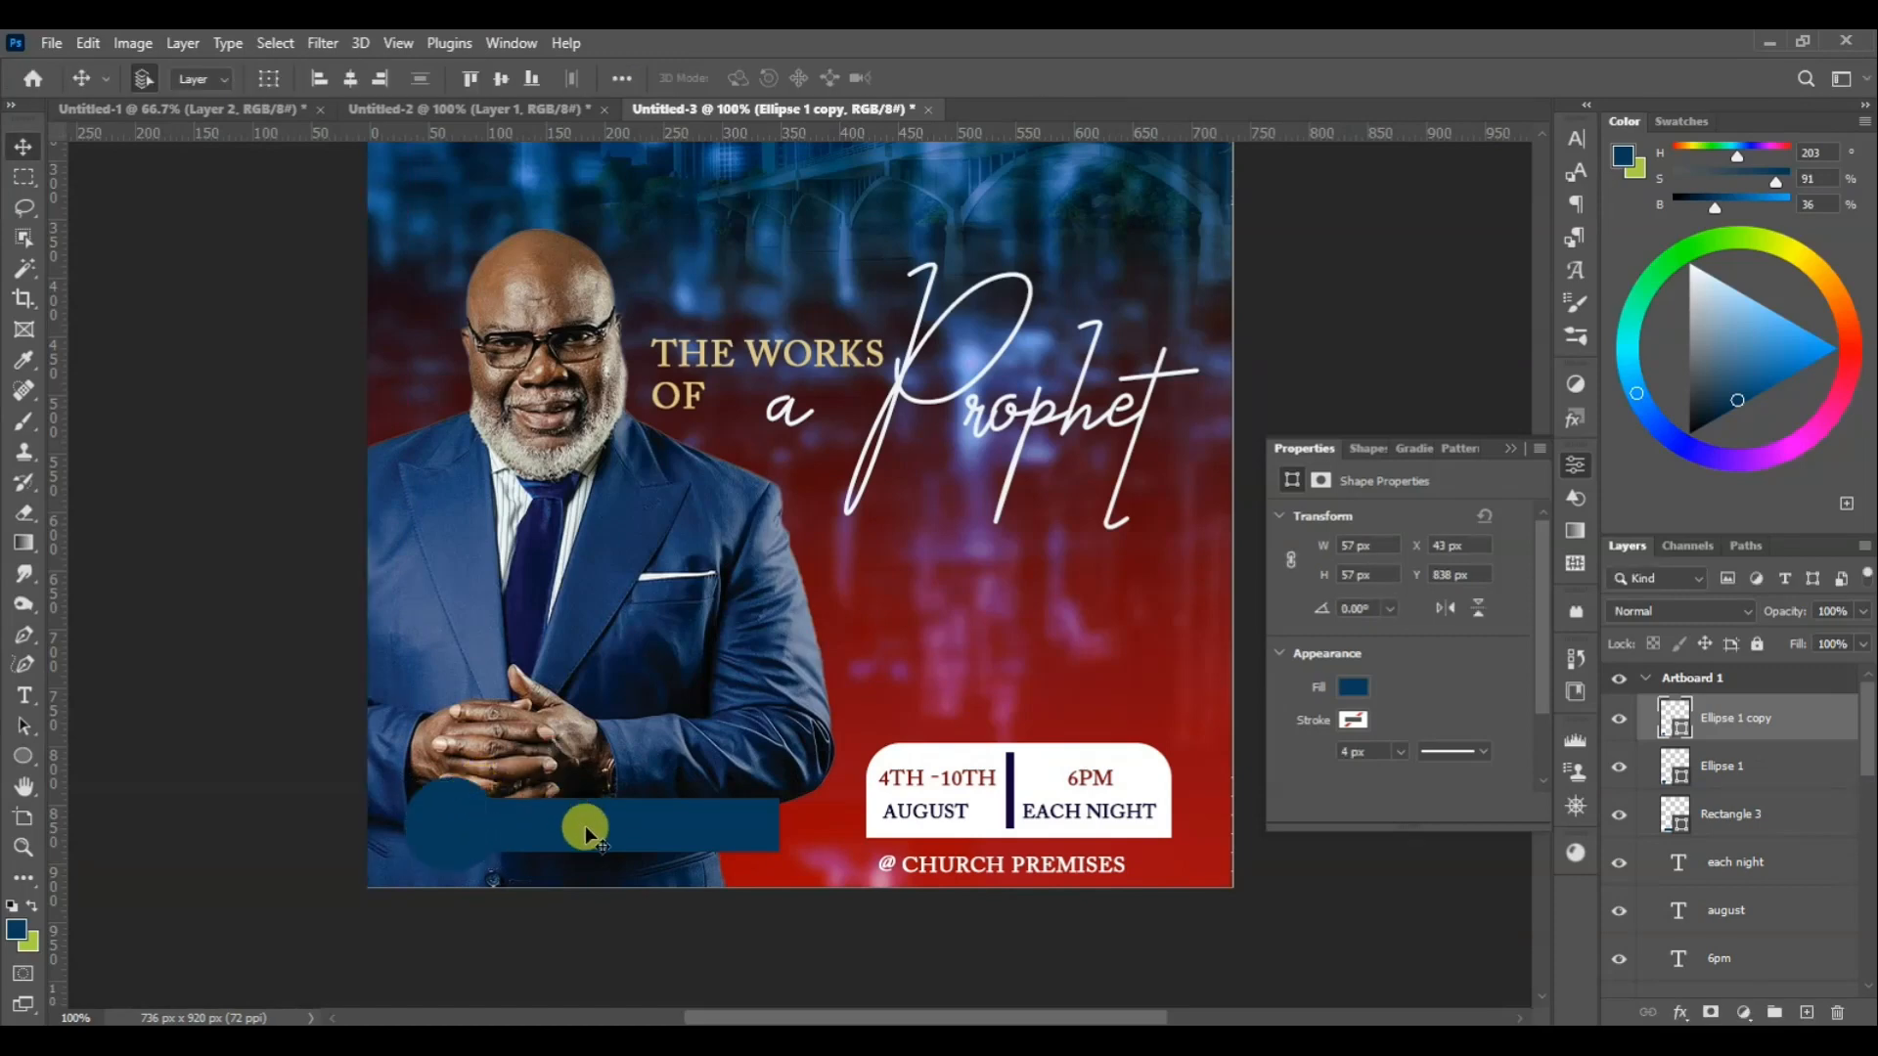
Recolour the blue bar over the portrait to the white of the date and time box
{"action": "left_click", "coordinate": [587, 833]}
{"action": "double_click", "coordinate": [1670, 815]}
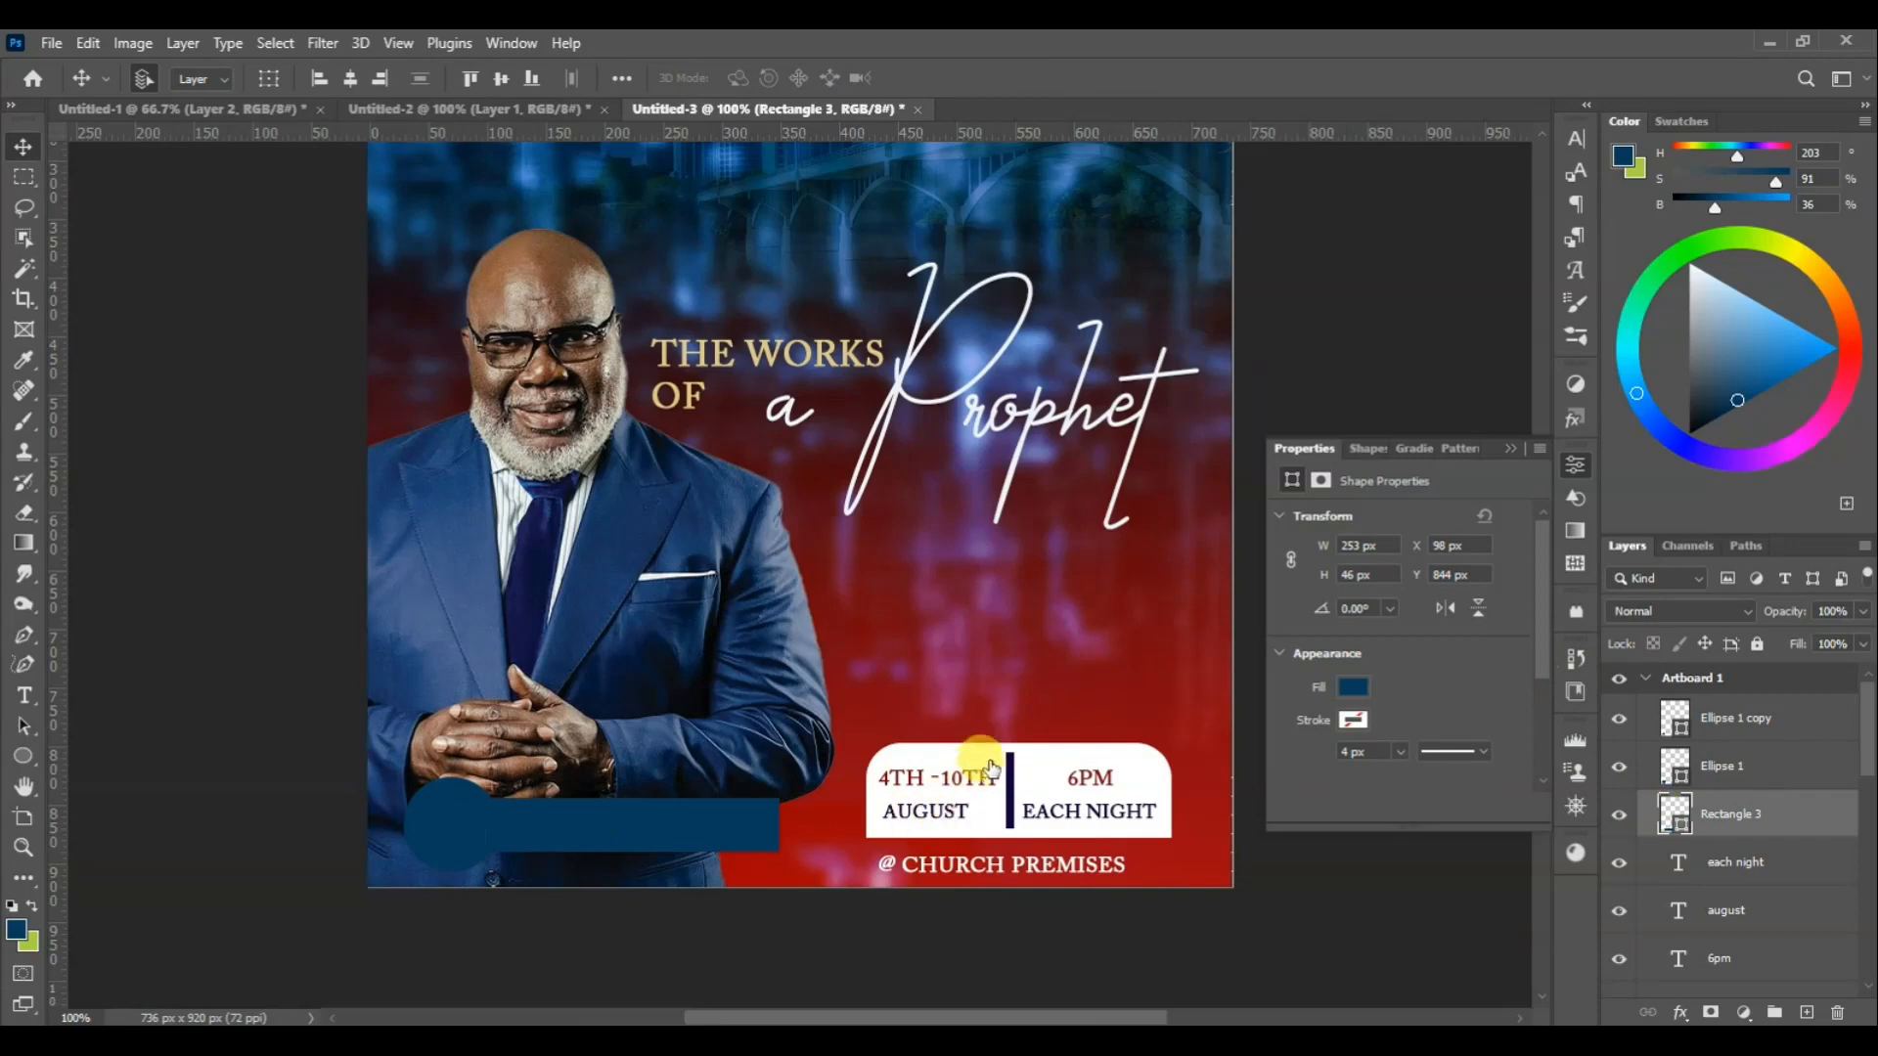
{"action": "left_click", "coordinate": [946, 754]}
{"action": "left_click", "coordinate": [1647, 609]}
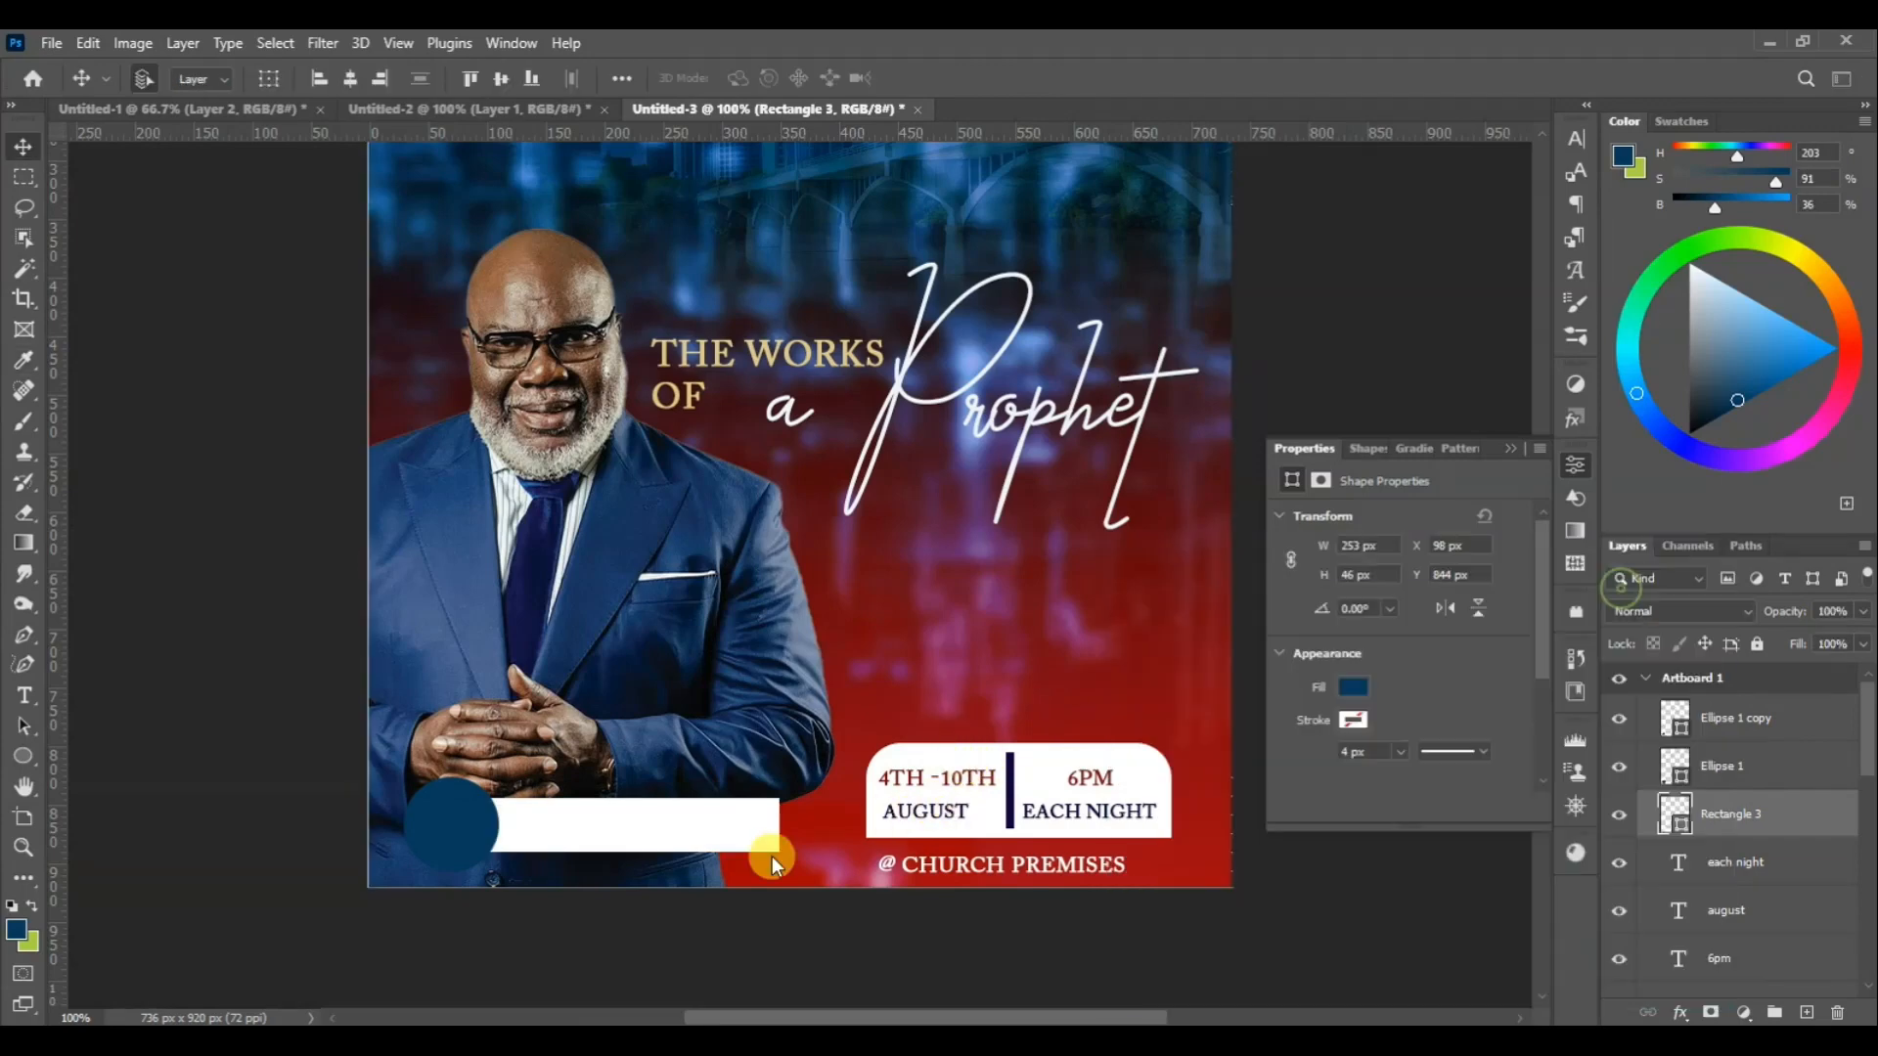
Recolour the larger circle behind the small blue one to white (ffffff)
{"action": "left_click", "coordinate": [453, 825]}
{"action": "left_click", "coordinate": [492, 821]}
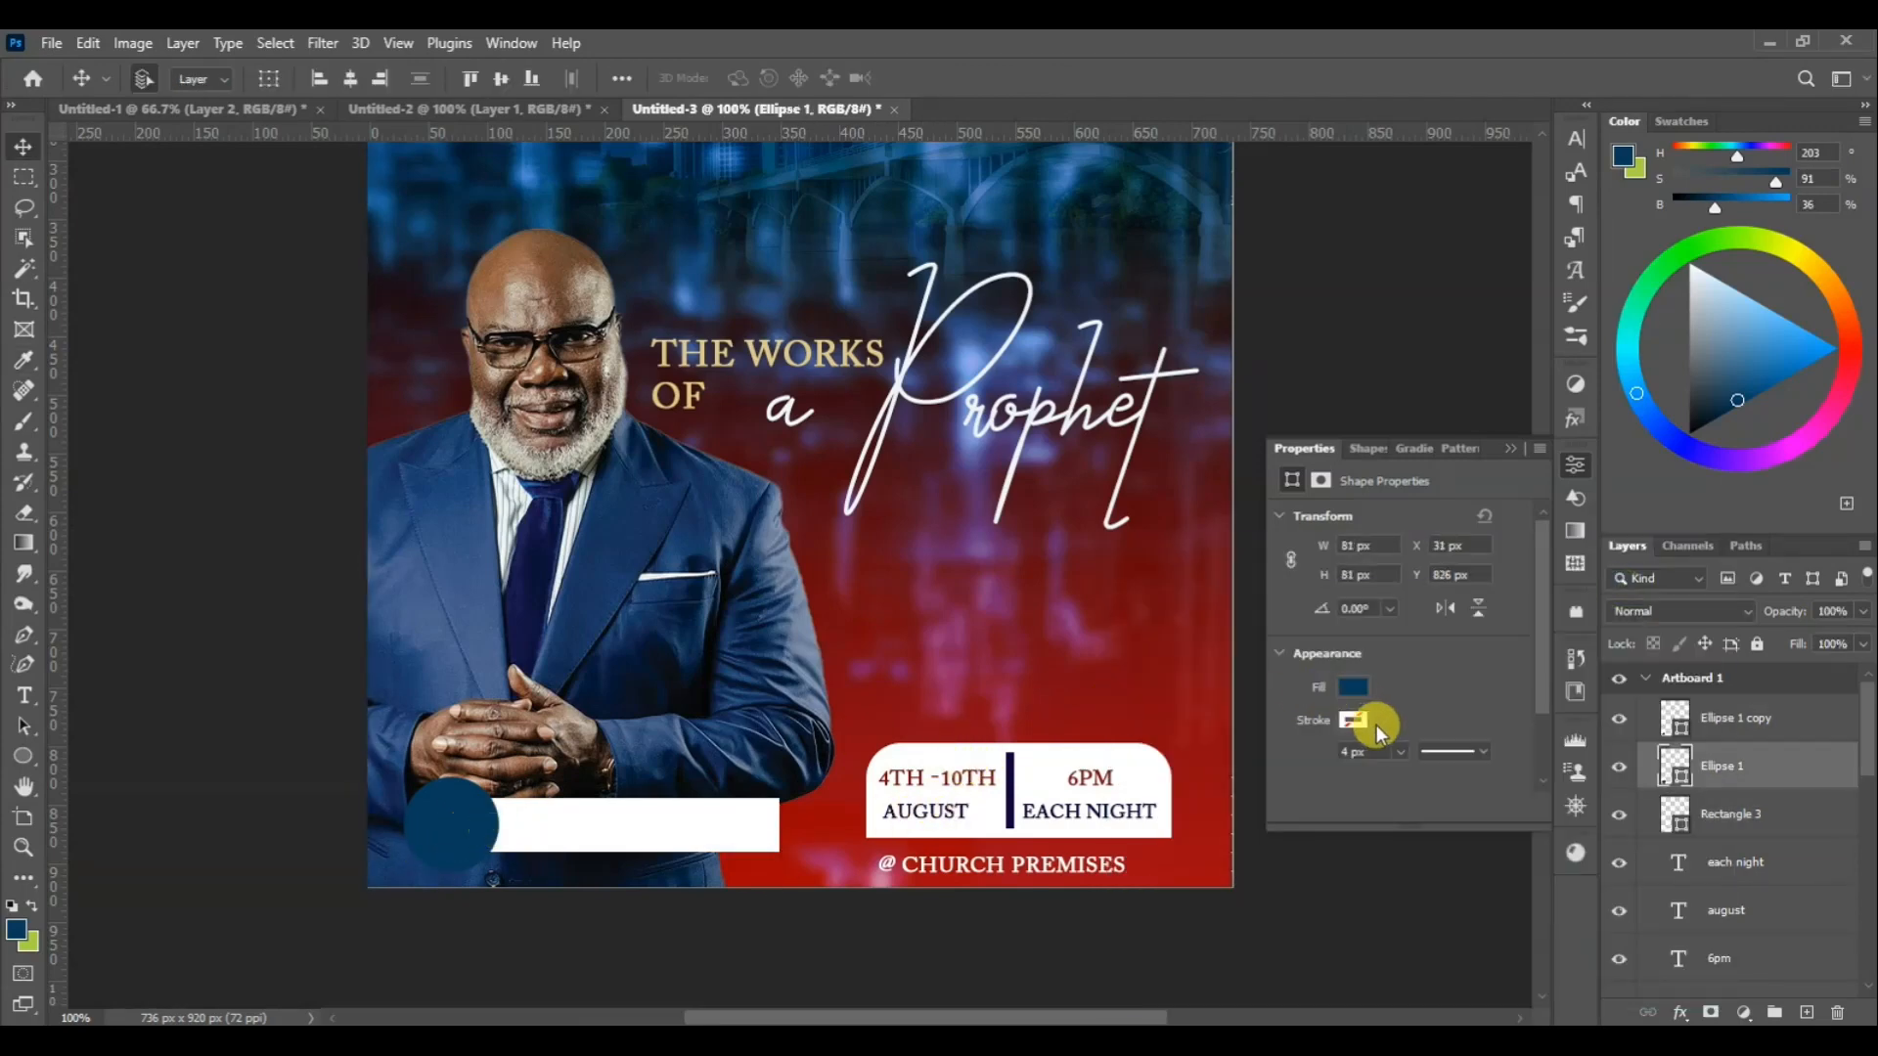
{"action": "left_click", "coordinate": [1040, 764]}
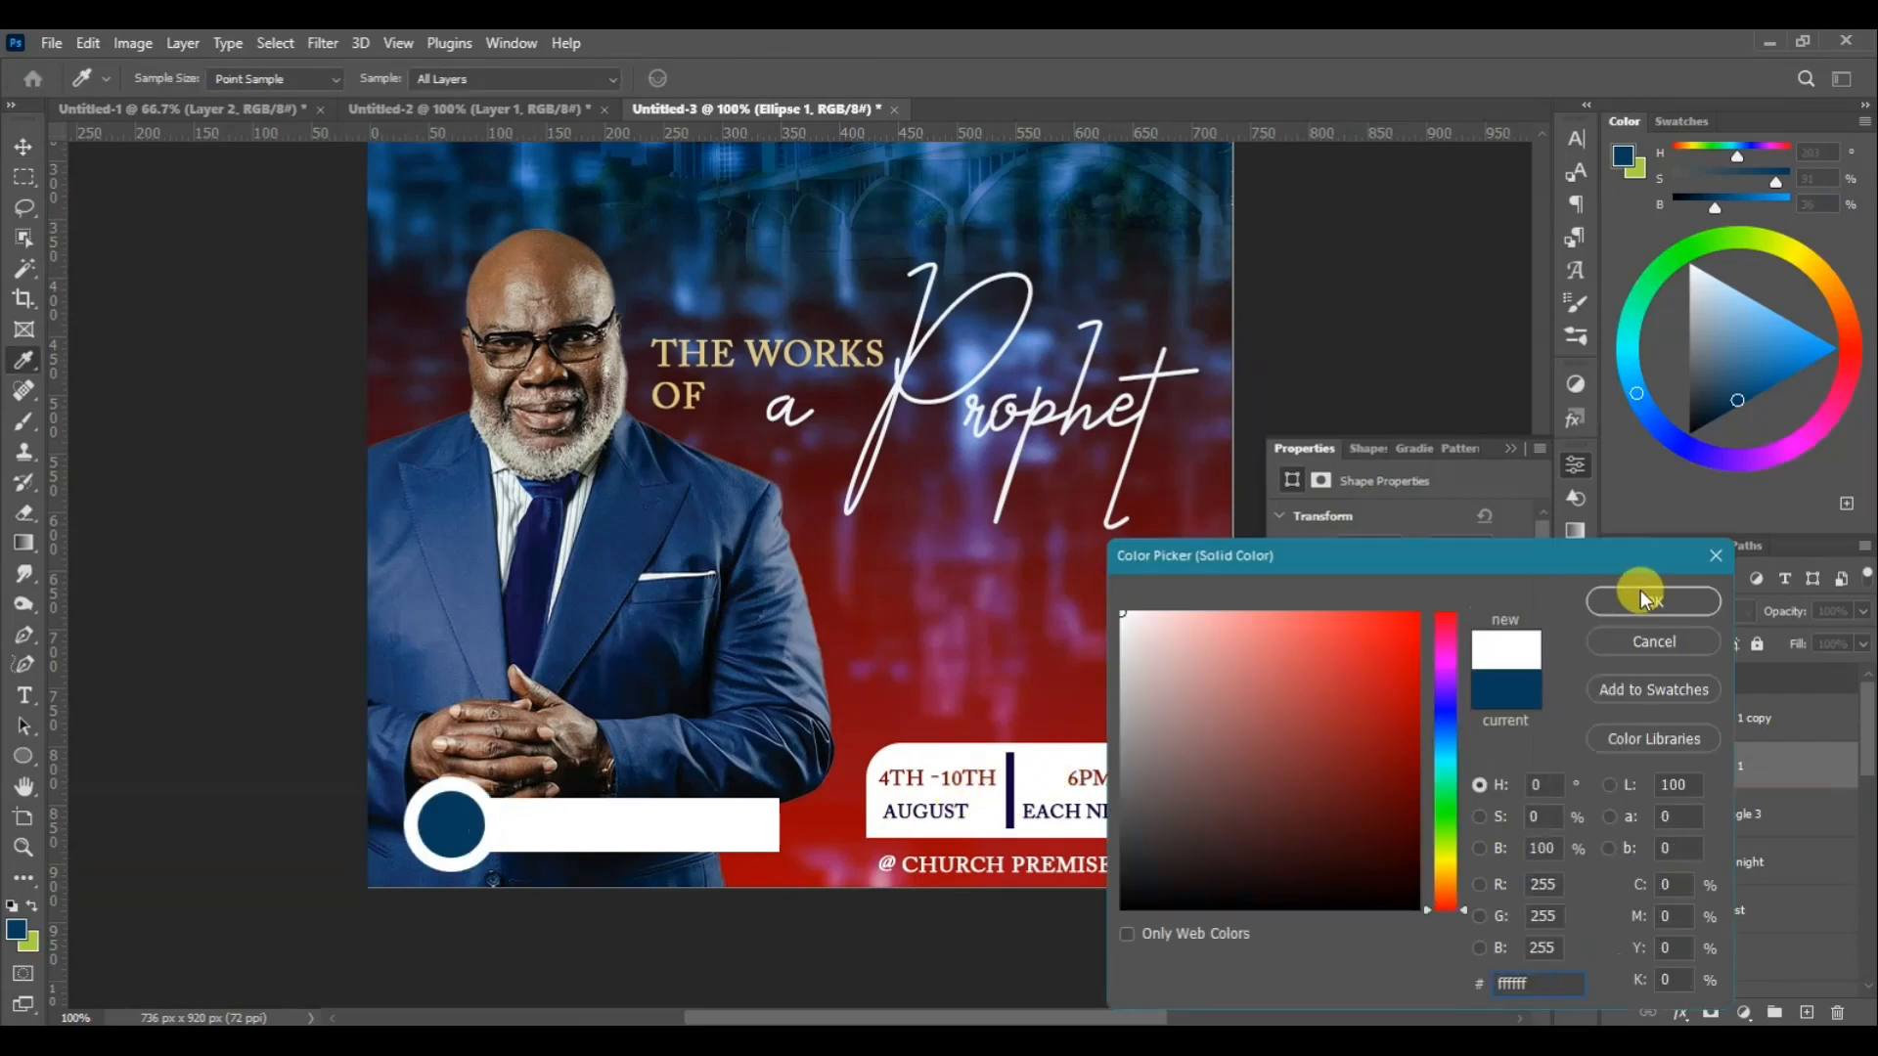
{"action": "left_click", "coordinate": [1643, 595]}
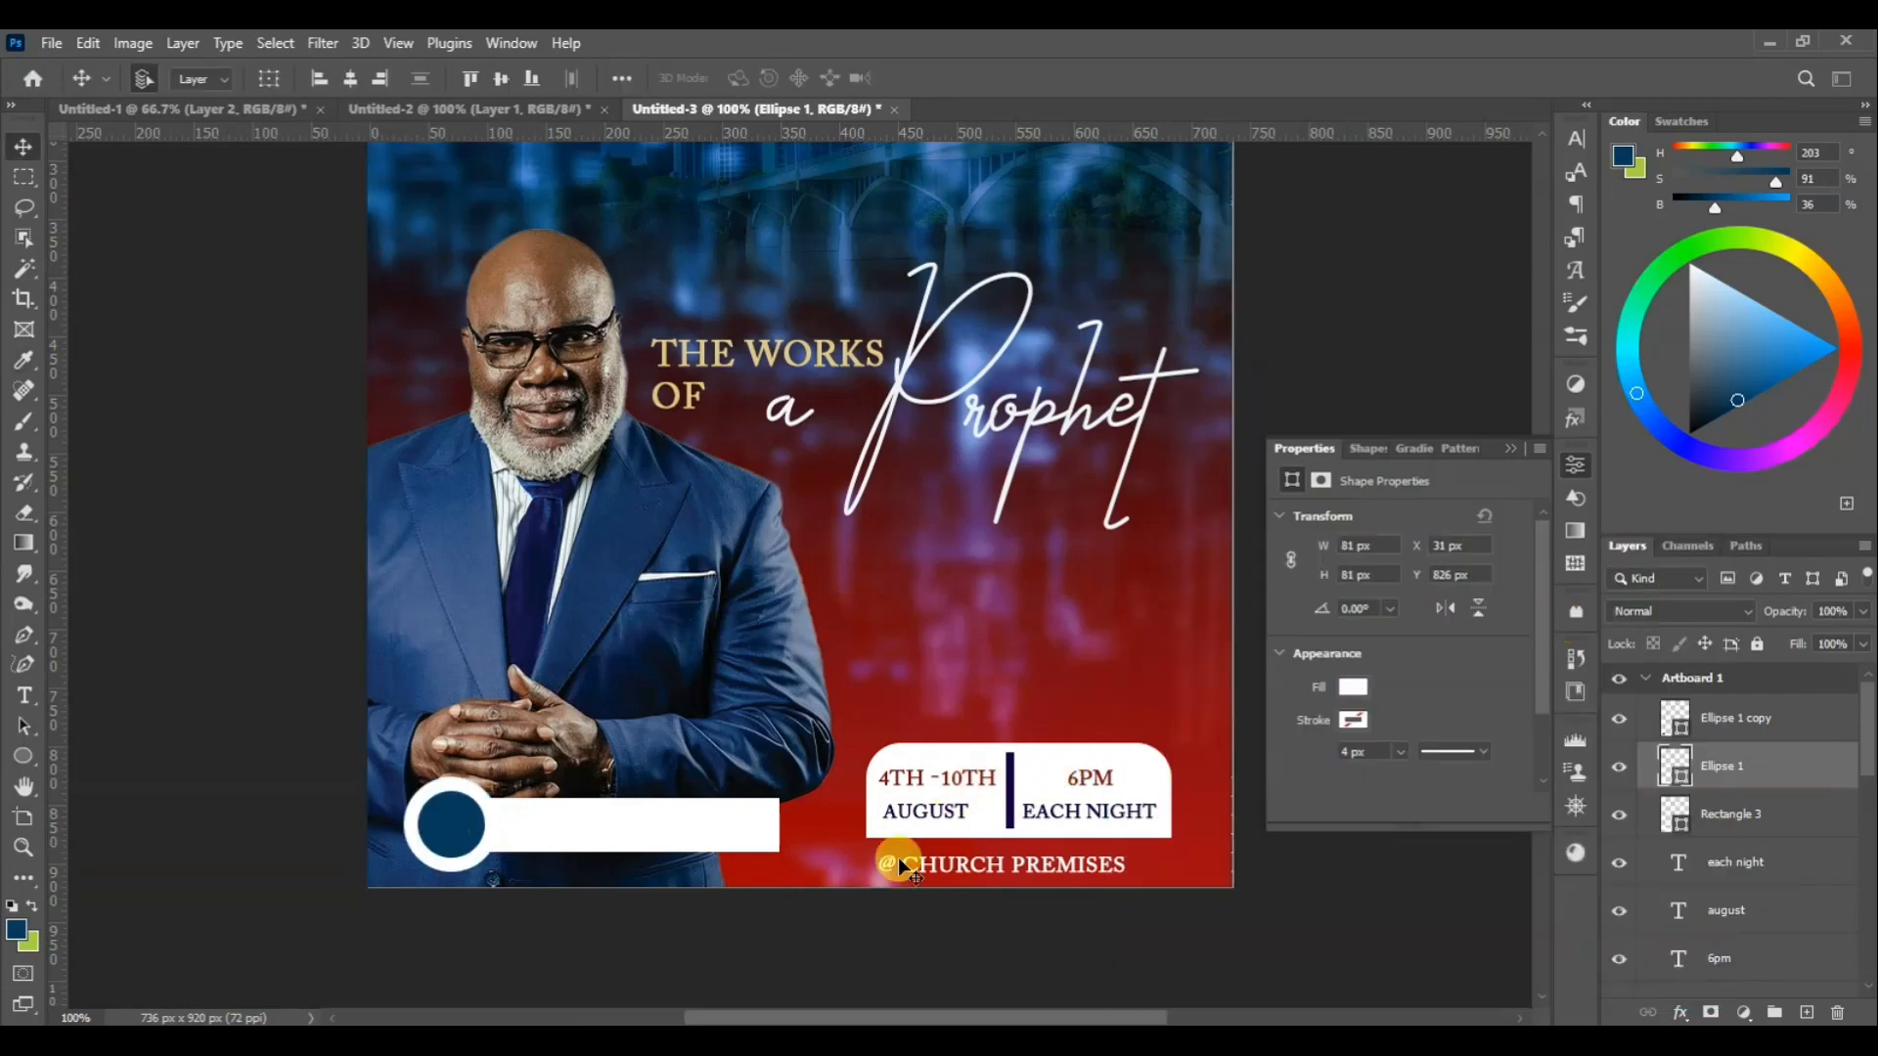
{"action": "left_click", "coordinate": [1680, 1011]}
{"action": "left_click", "coordinate": [1564, 1012]}
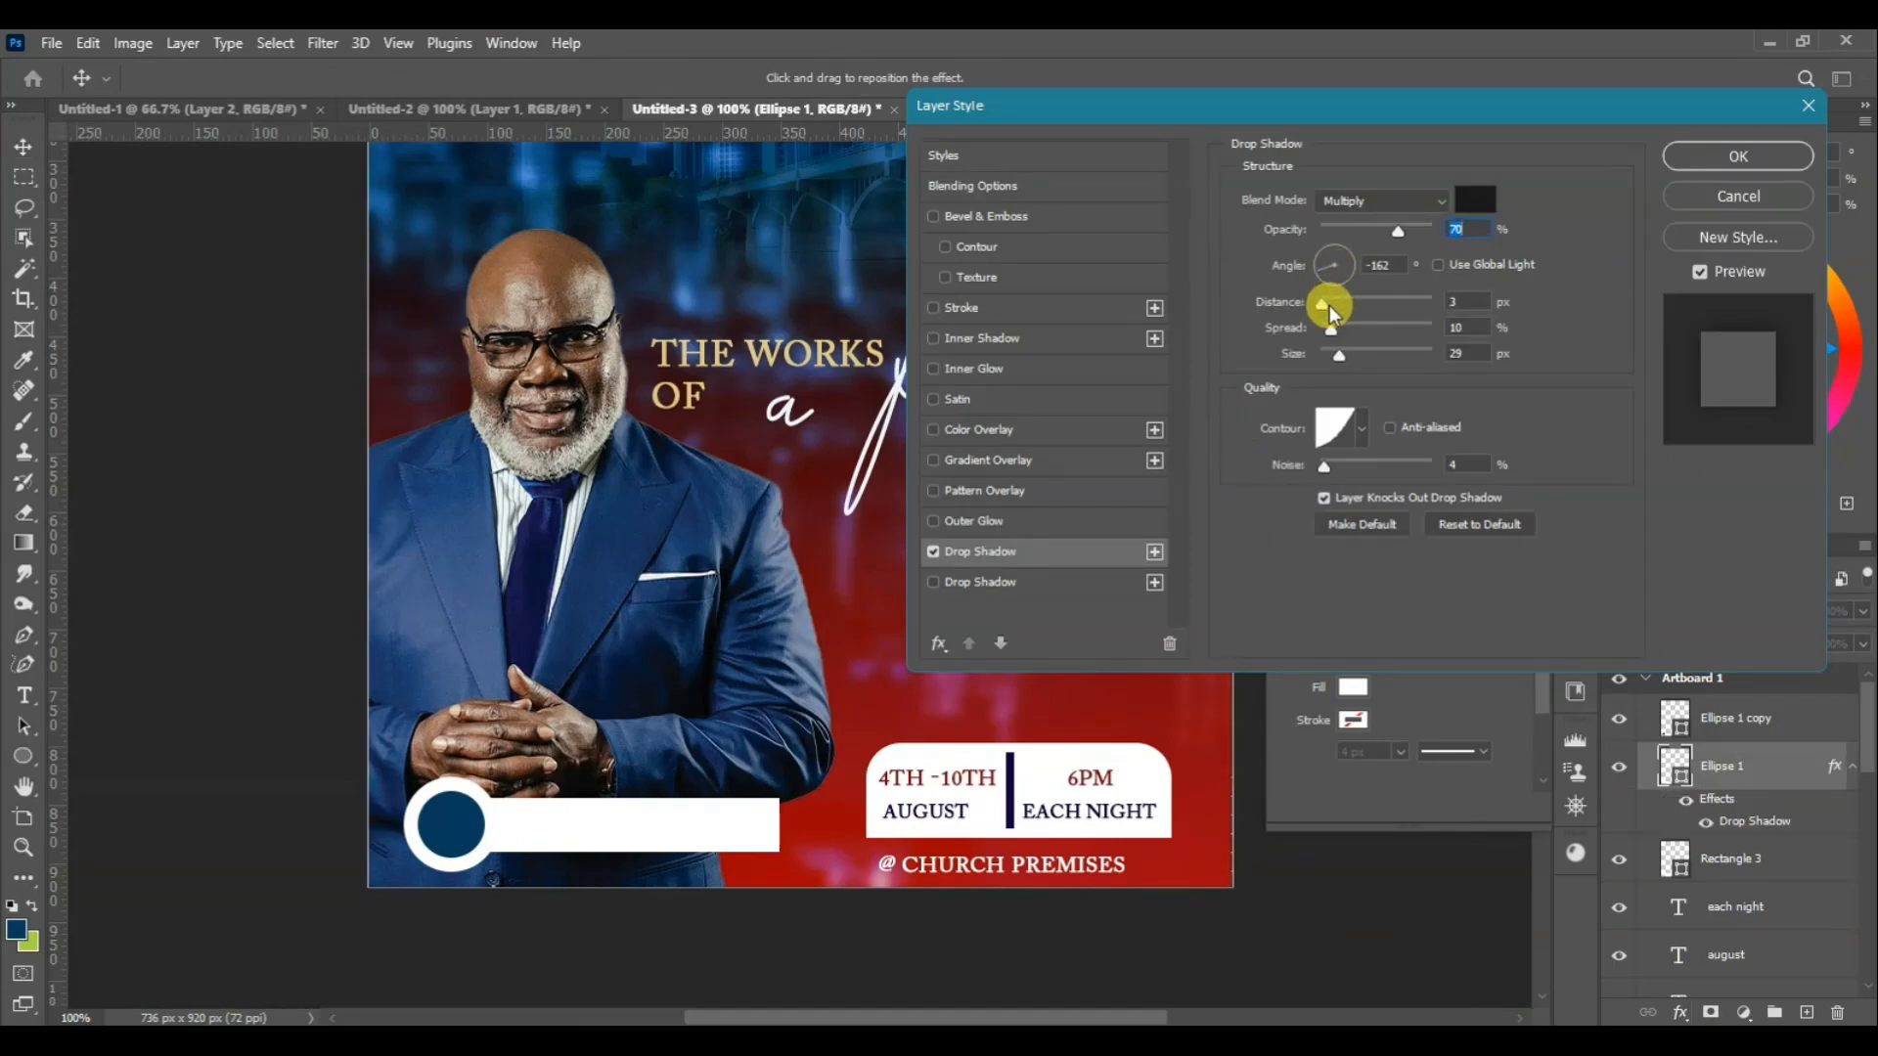
{"action": "left_click", "coordinate": [1330, 305]}
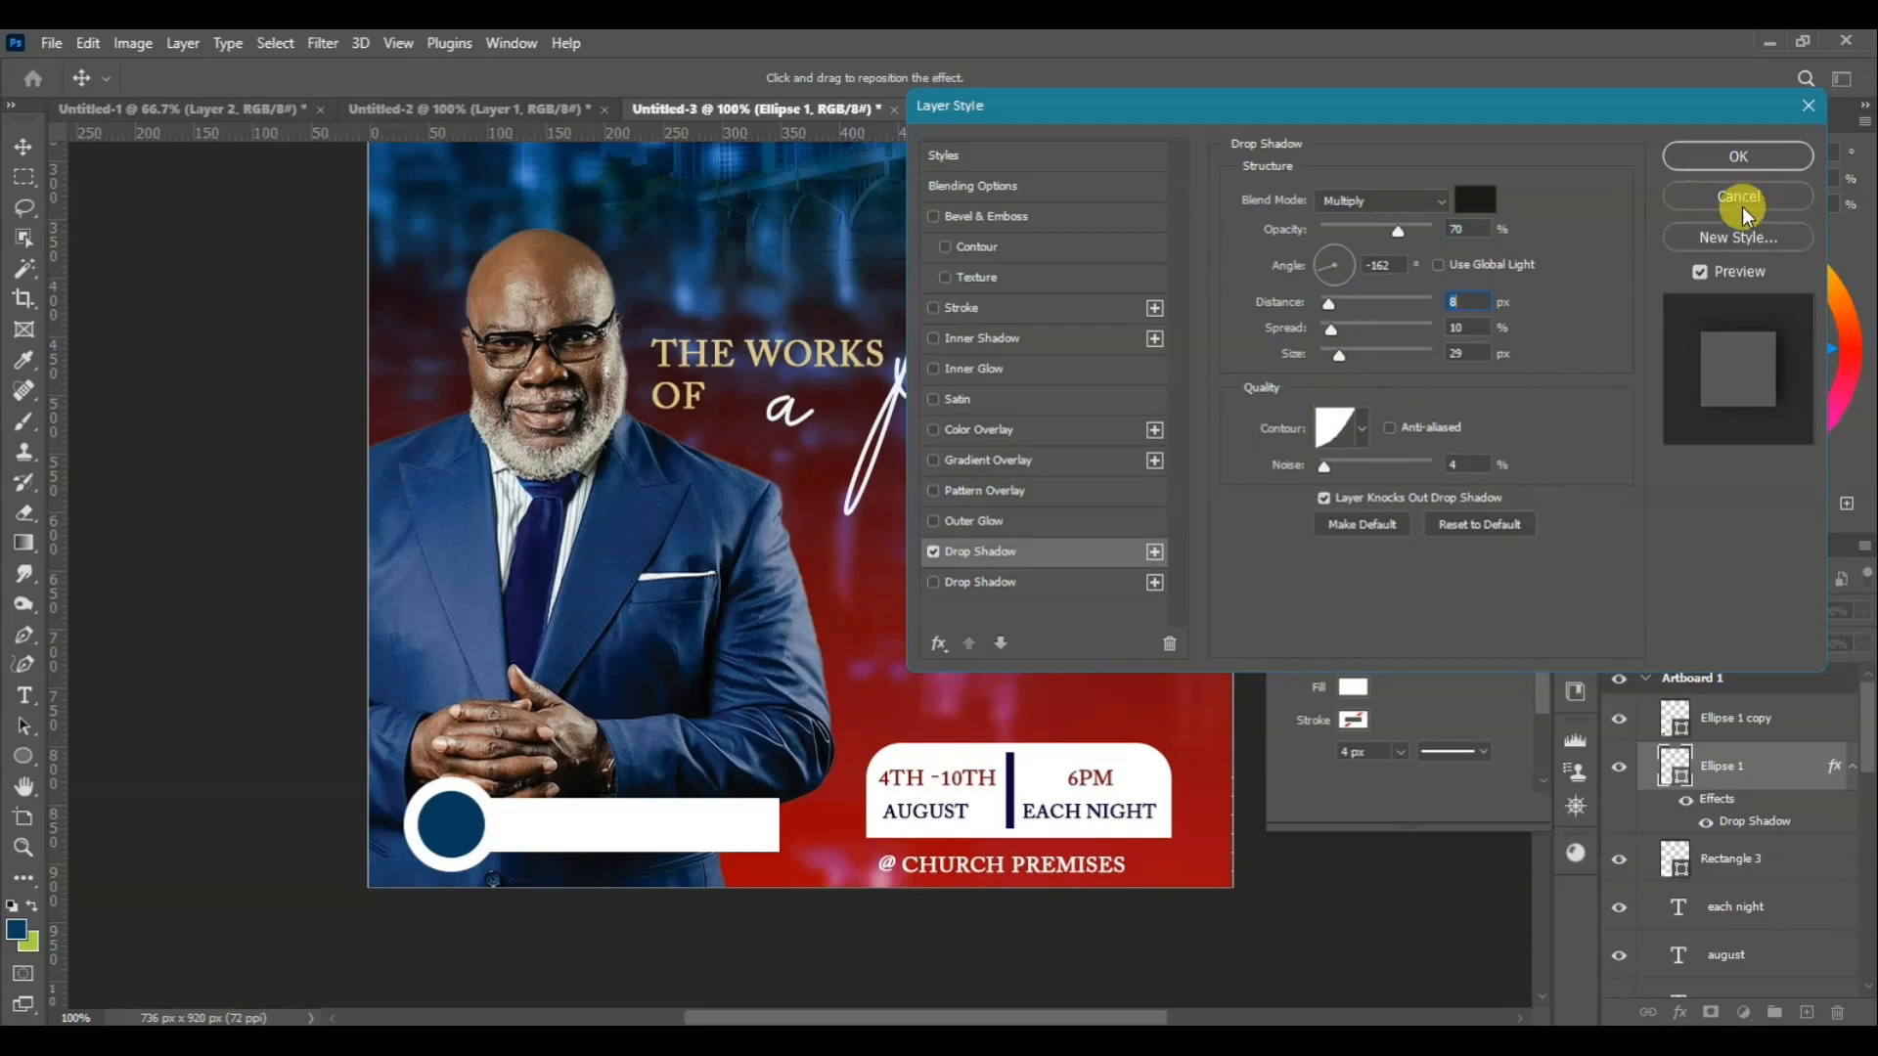
{"action": "left_click", "coordinate": [1694, 200]}
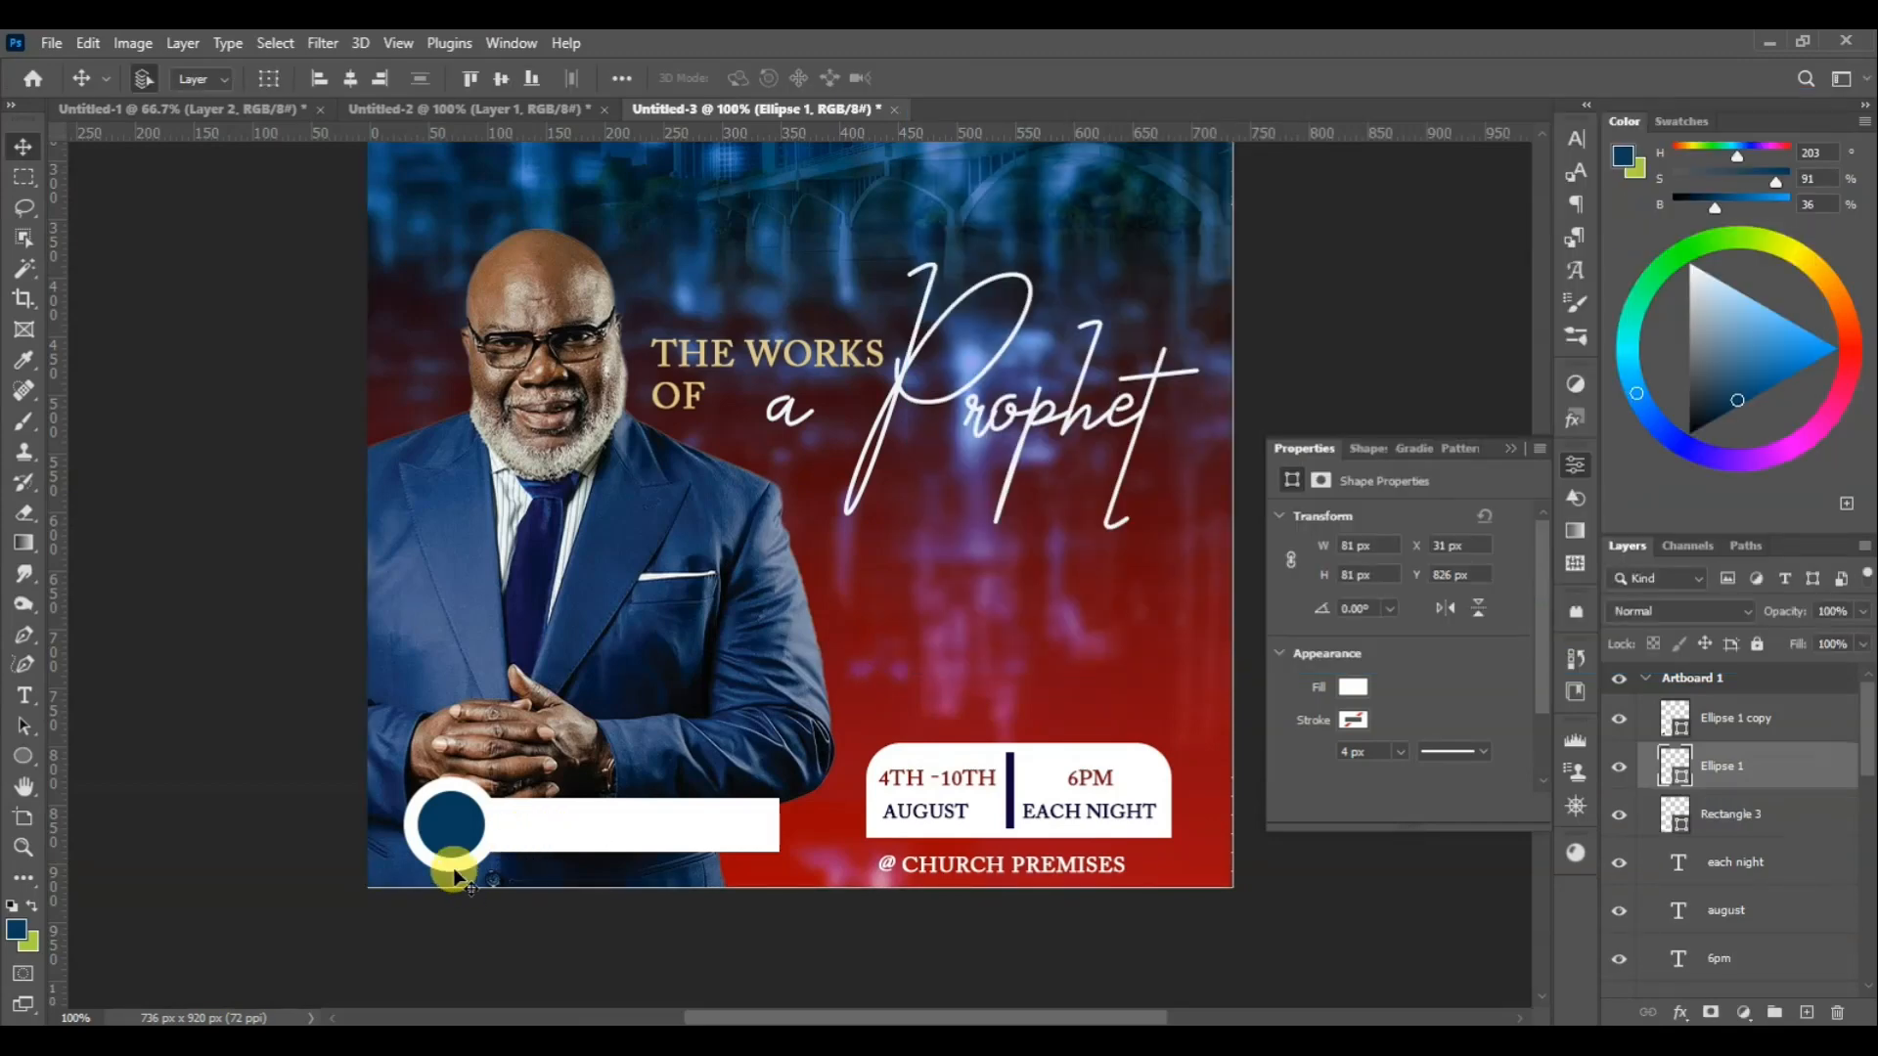
{"action": "left_click", "coordinate": [1619, 767]}
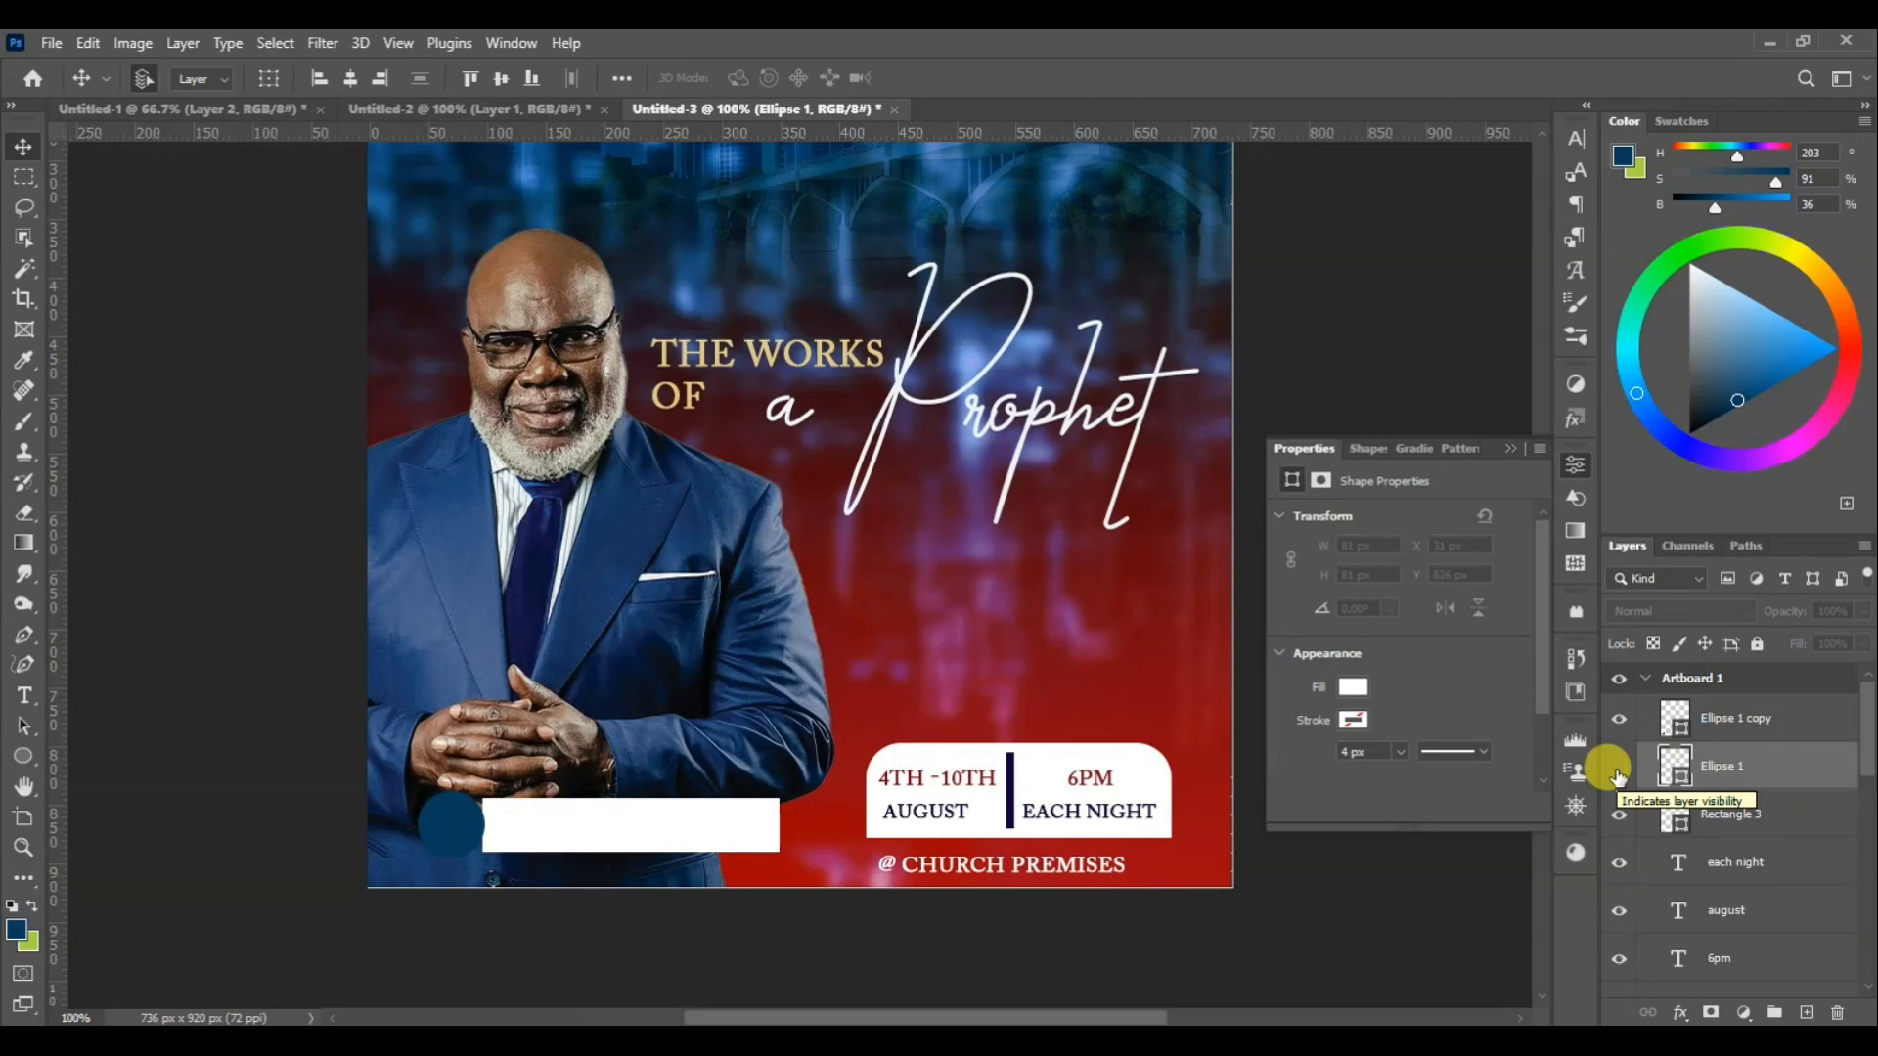
{"action": "left_click", "coordinate": [1618, 777]}
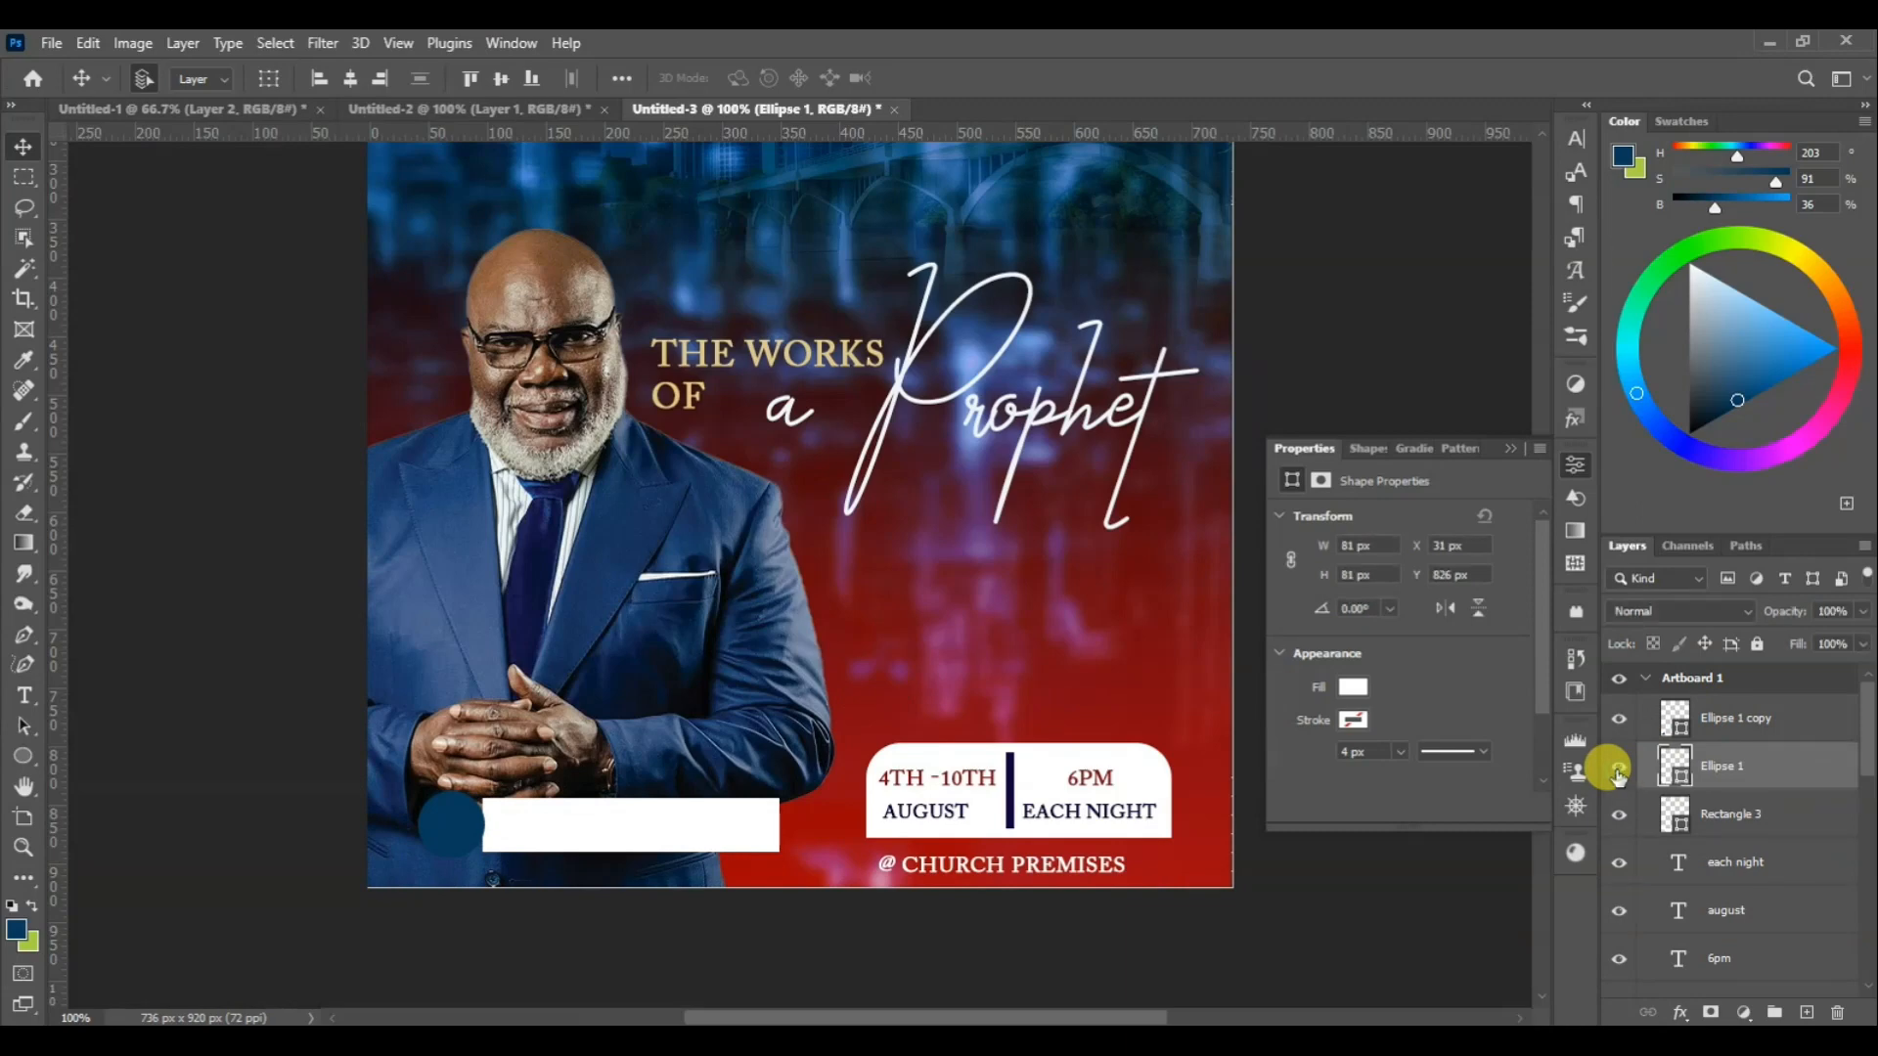
{"action": "left_click", "coordinate": [1680, 1014]}
{"action": "left_click", "coordinate": [1605, 1015]}
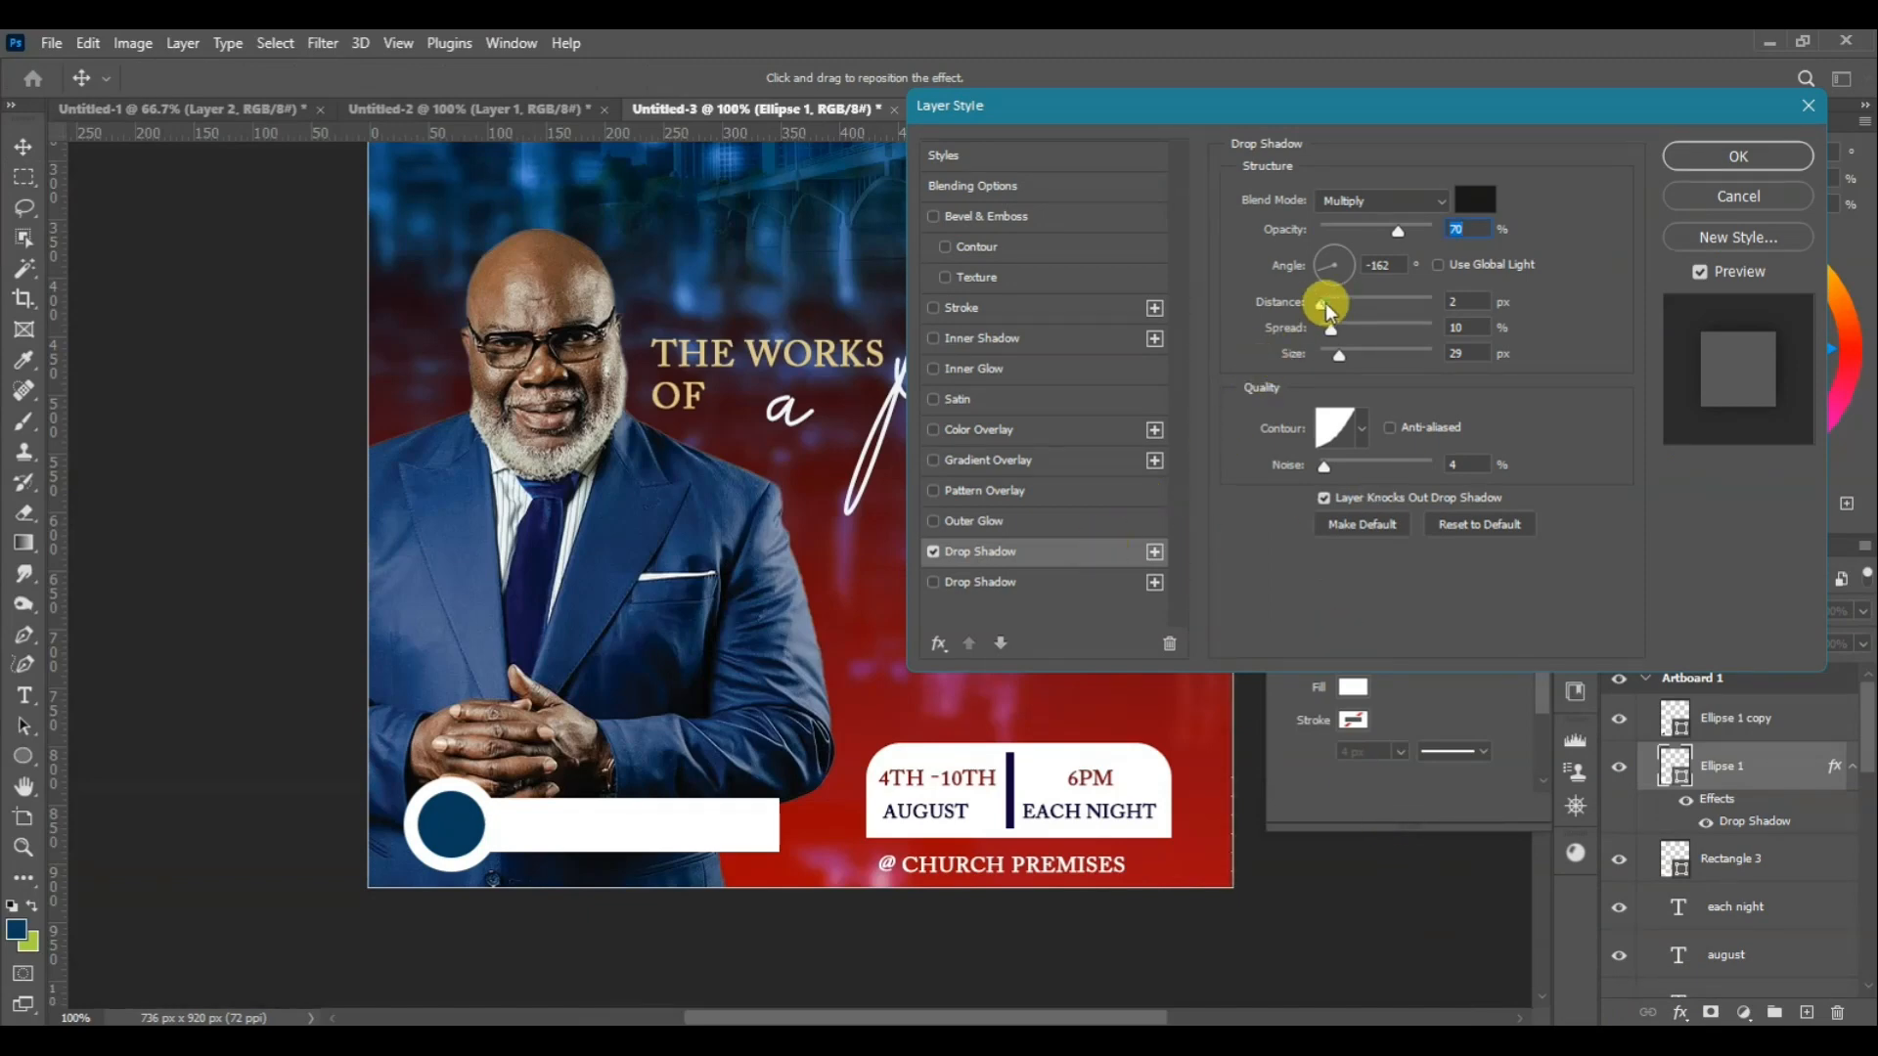
{"action": "left_click_drag", "start_coordinate": [1340, 304], "coordinate": [1332, 333]}
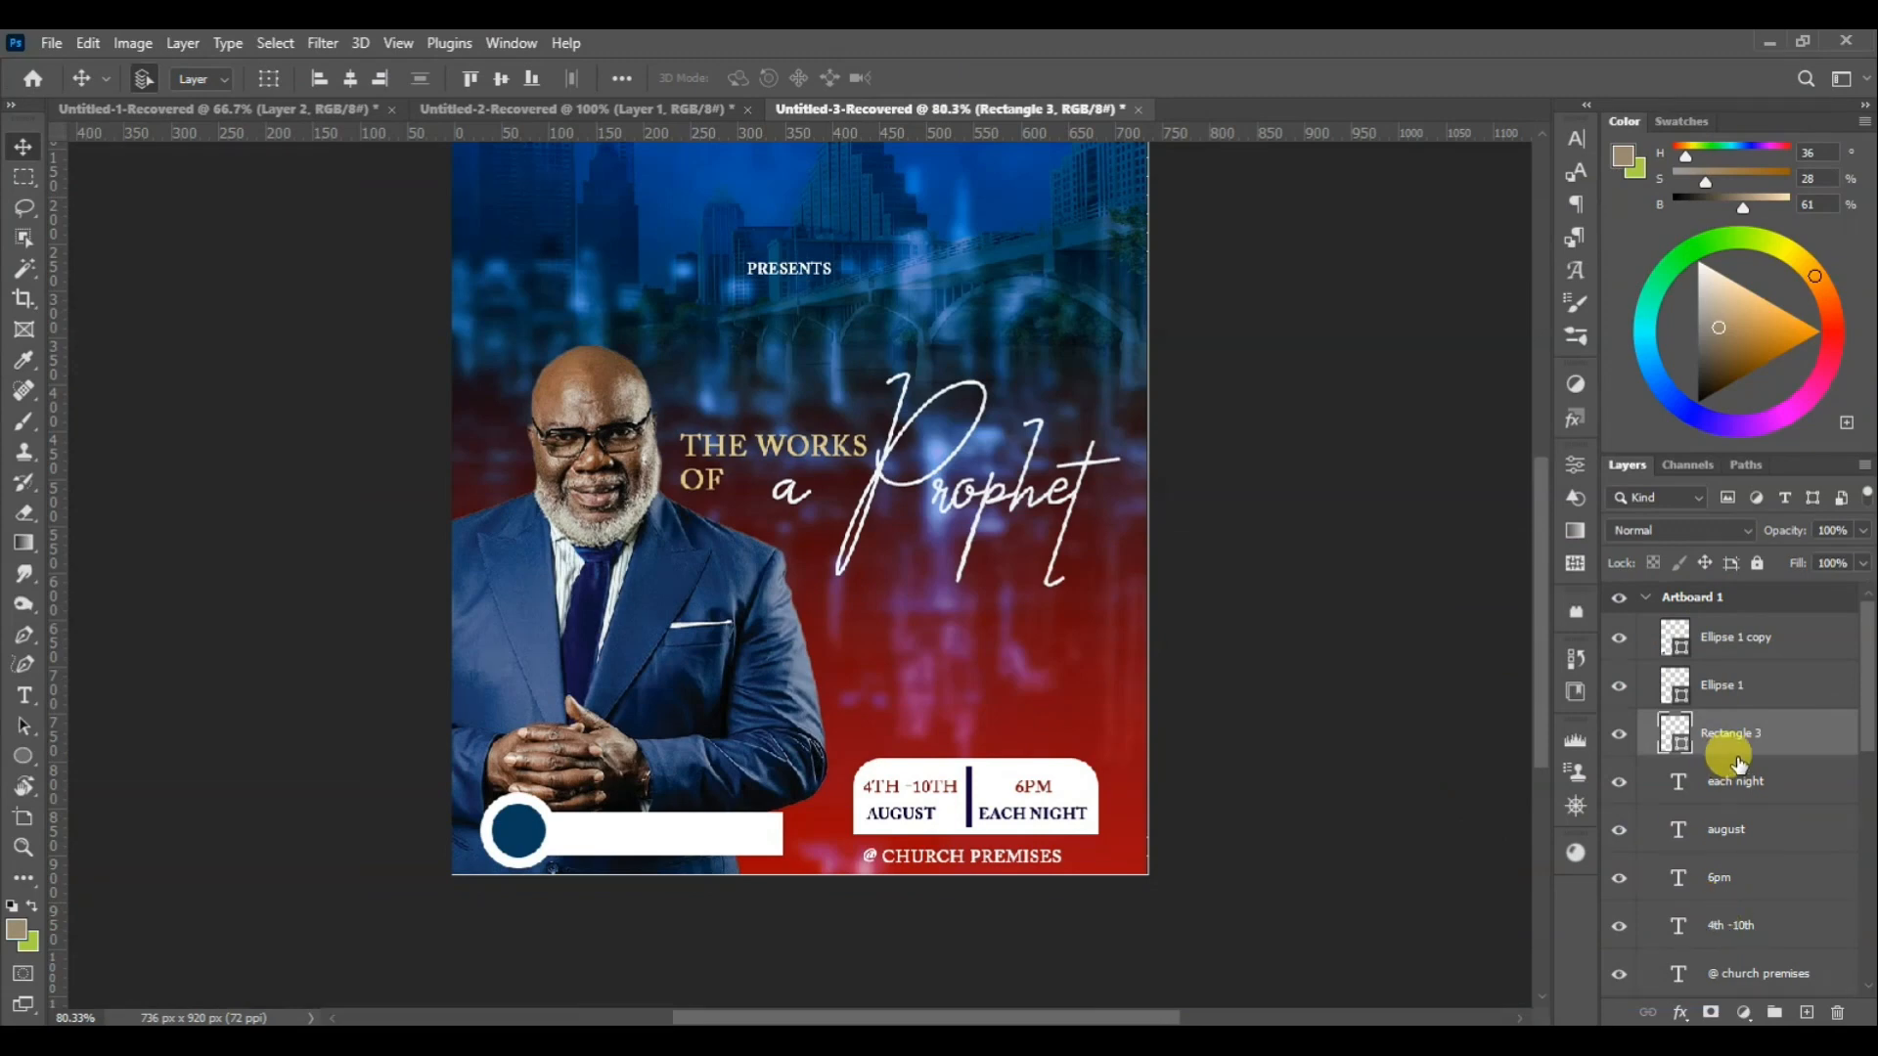
Add a drop shadow to the larger white circle at the end of the white bar
{"action": "left_click", "coordinate": [510, 836]}
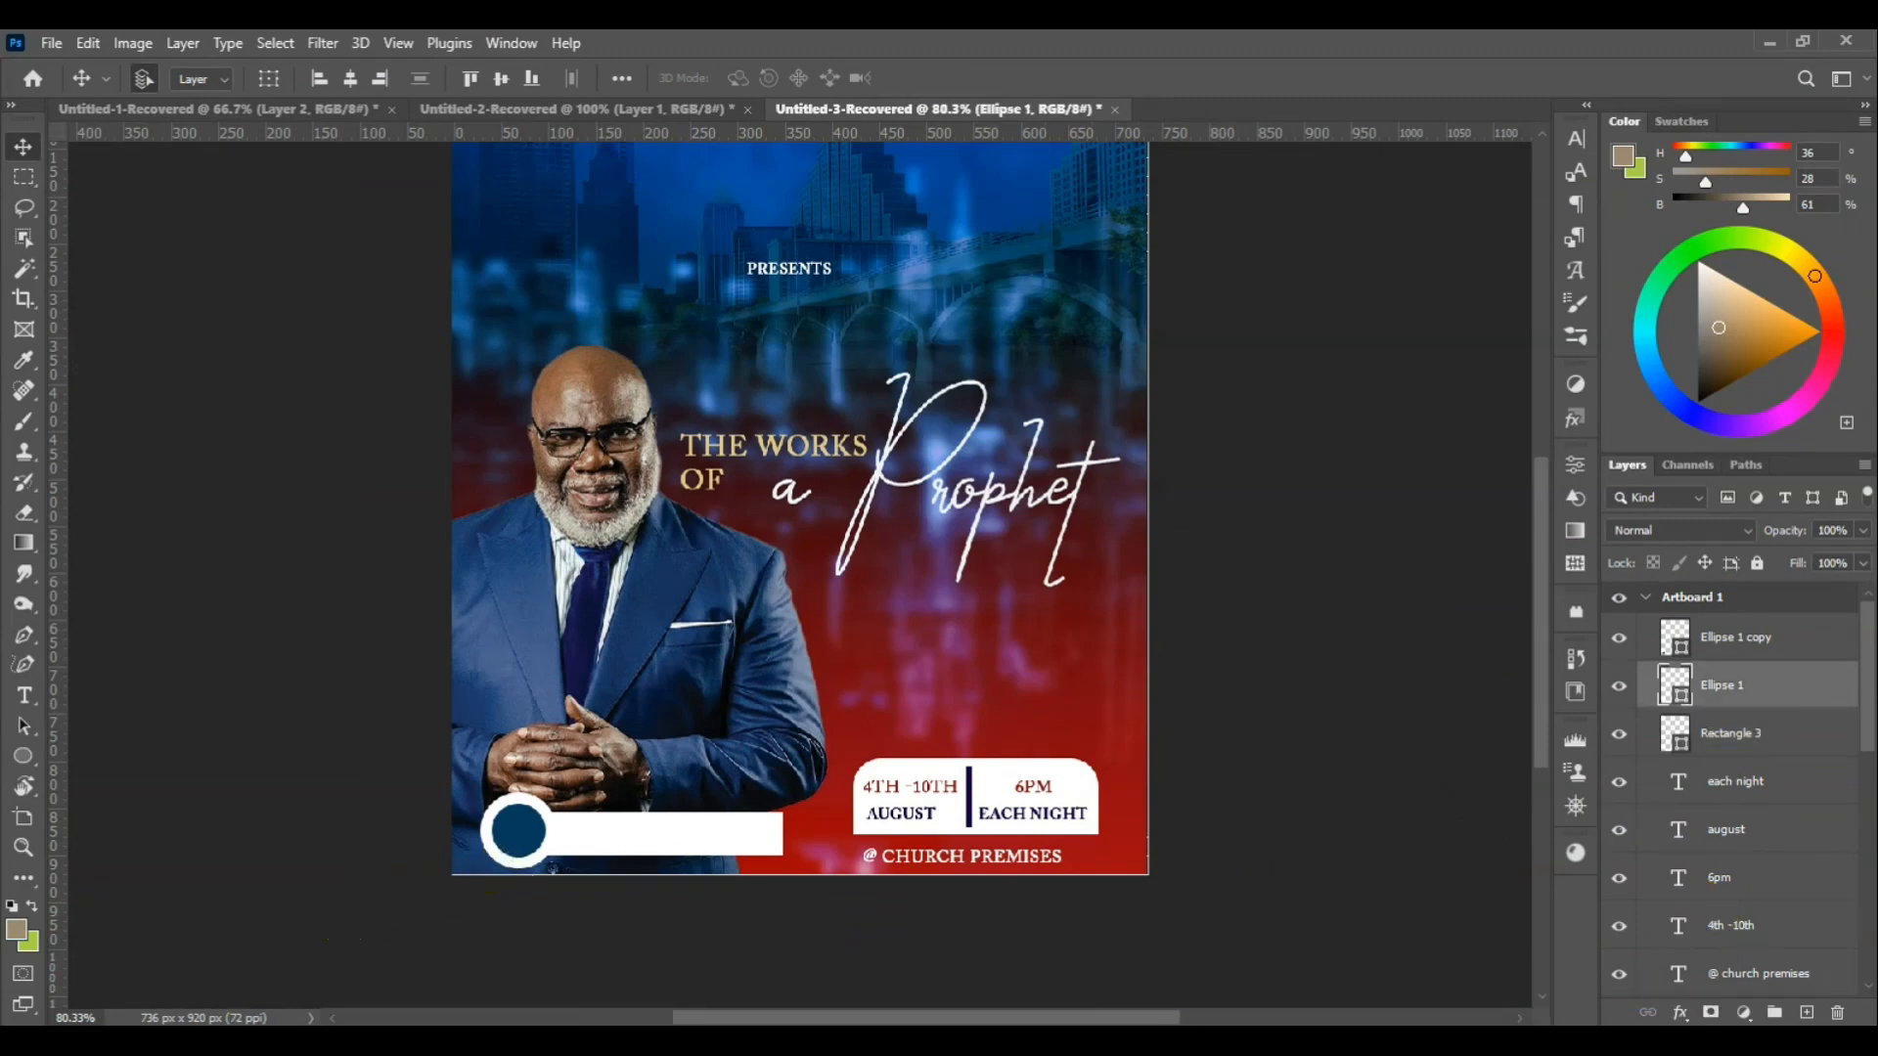
{"action": "left_click", "coordinate": [1679, 1013]}
{"action": "left_click", "coordinate": [1554, 1013]}
{"action": "left_click", "coordinate": [1678, 157]}
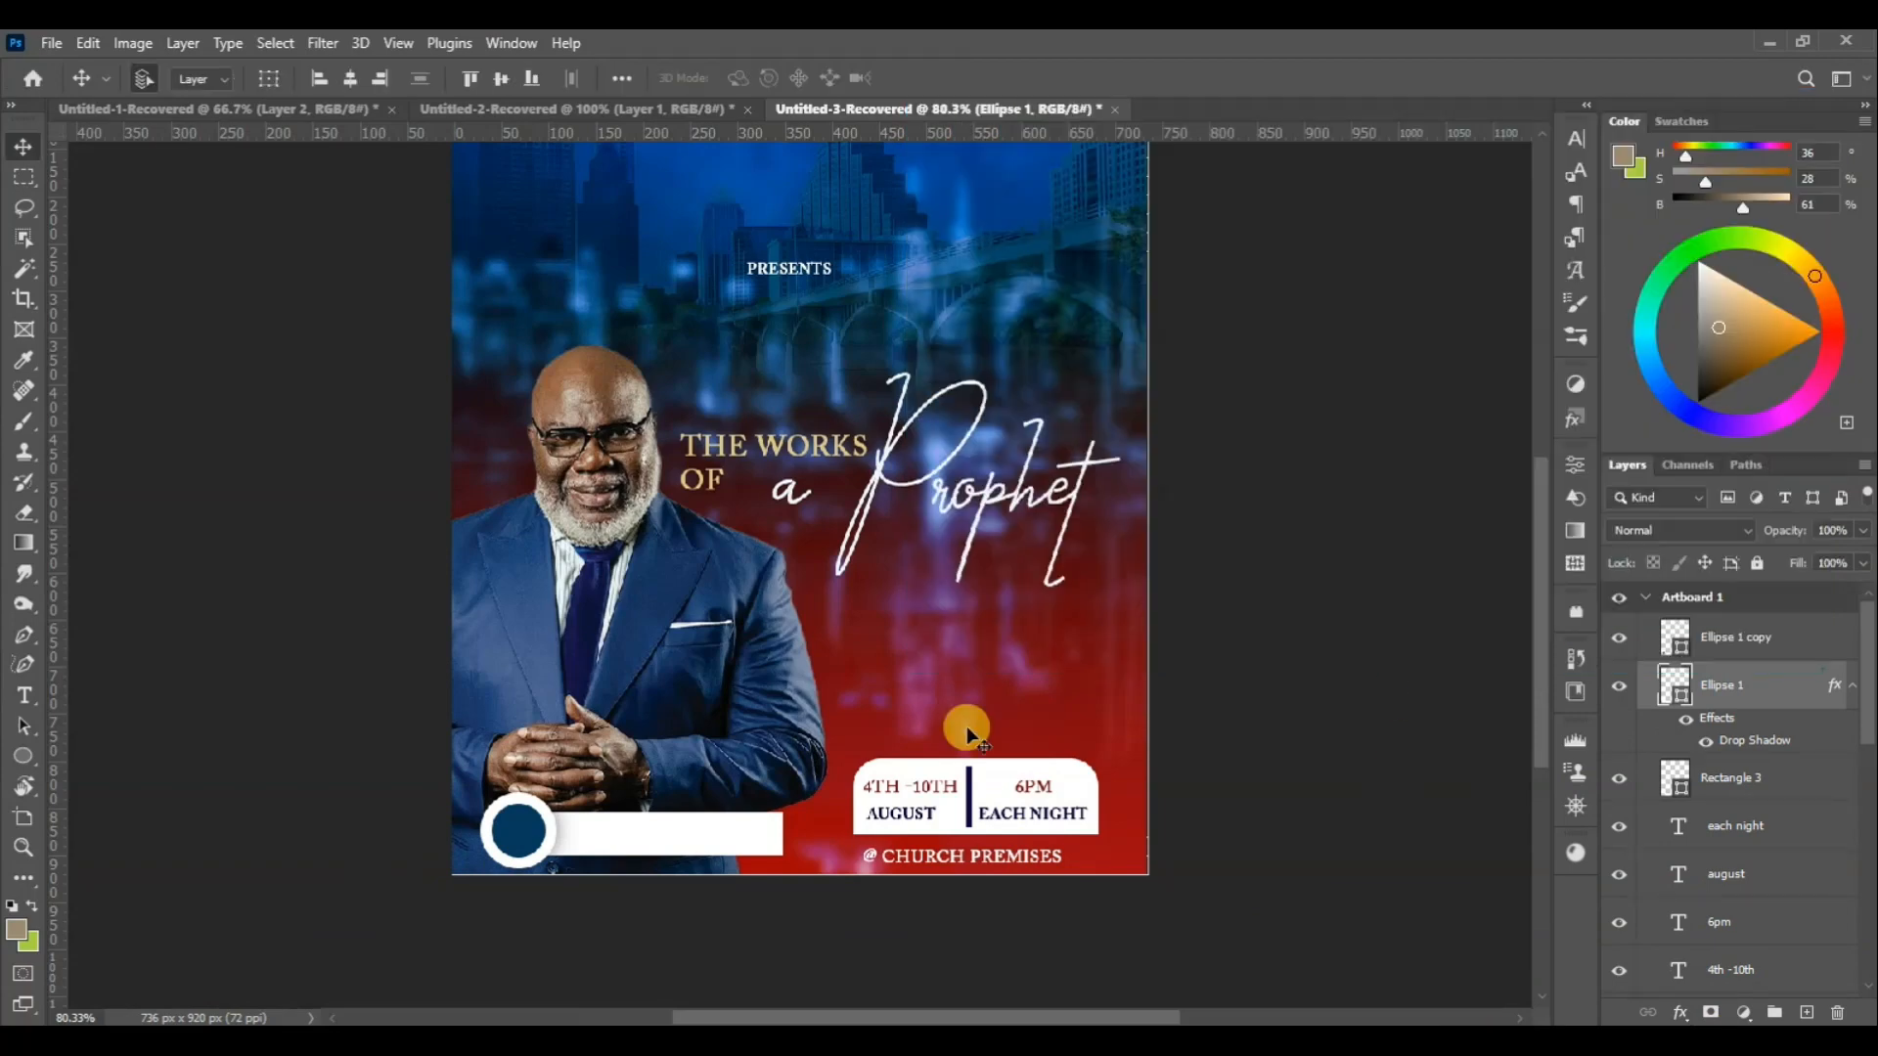
Add the text "Pastor" in 27 pt italic Adobe Caslon Pro and place it on the white bar beside the circle
{"action": "key", "text": "p"}
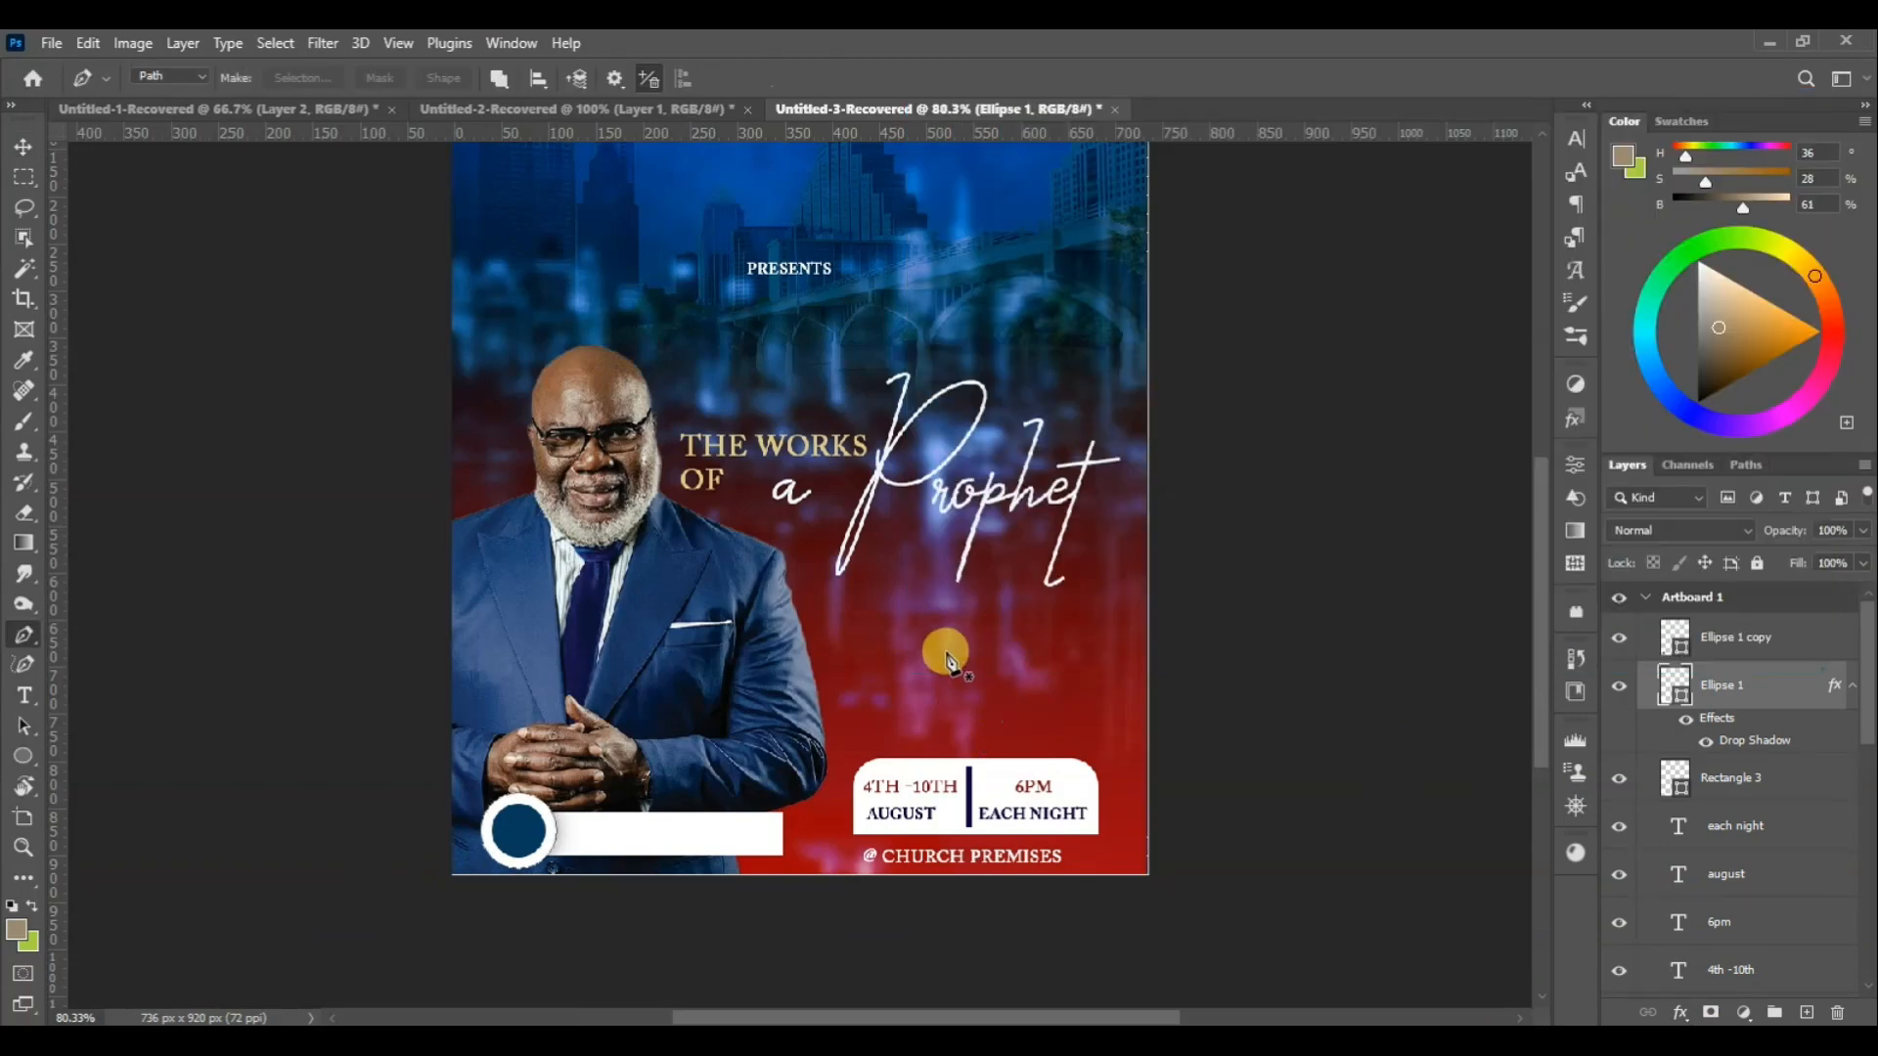
{"action": "left_click", "coordinate": [23, 694]}
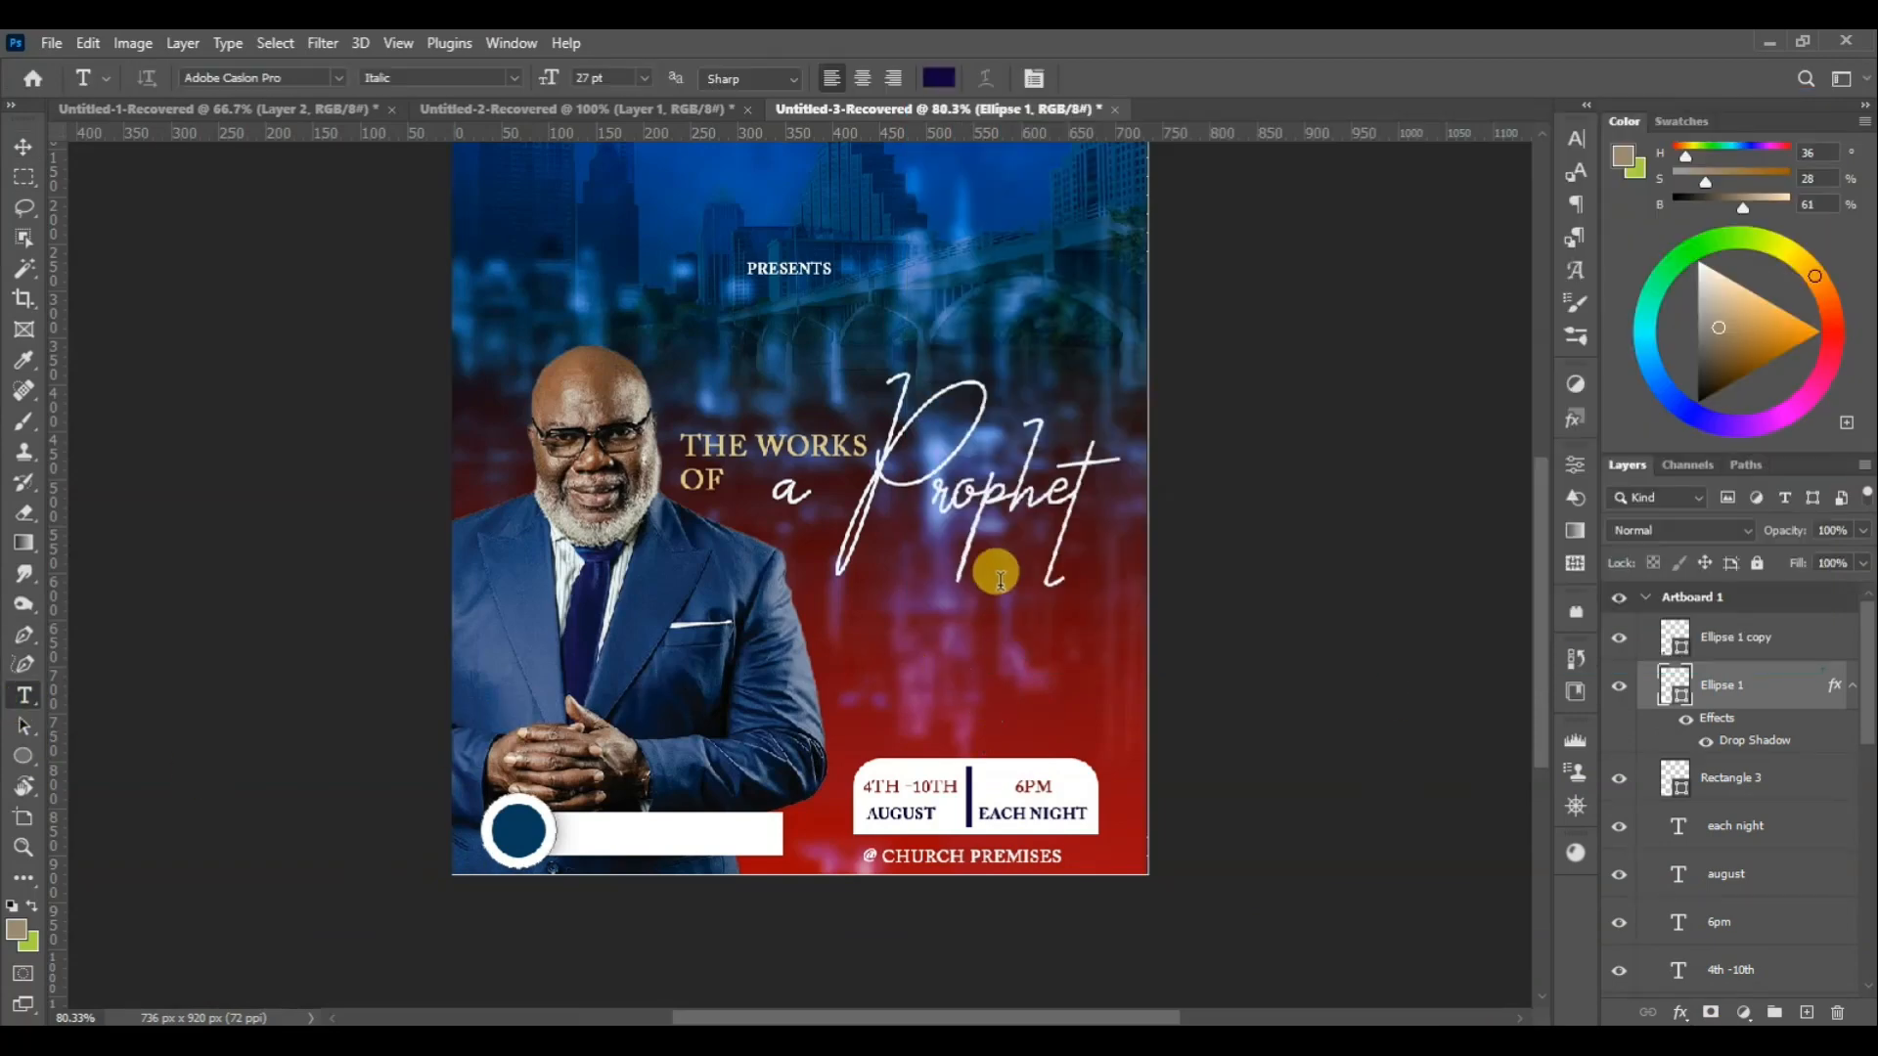
{"action": "left_click", "coordinate": [910, 698]}
{"action": "type", "text": "pas"}
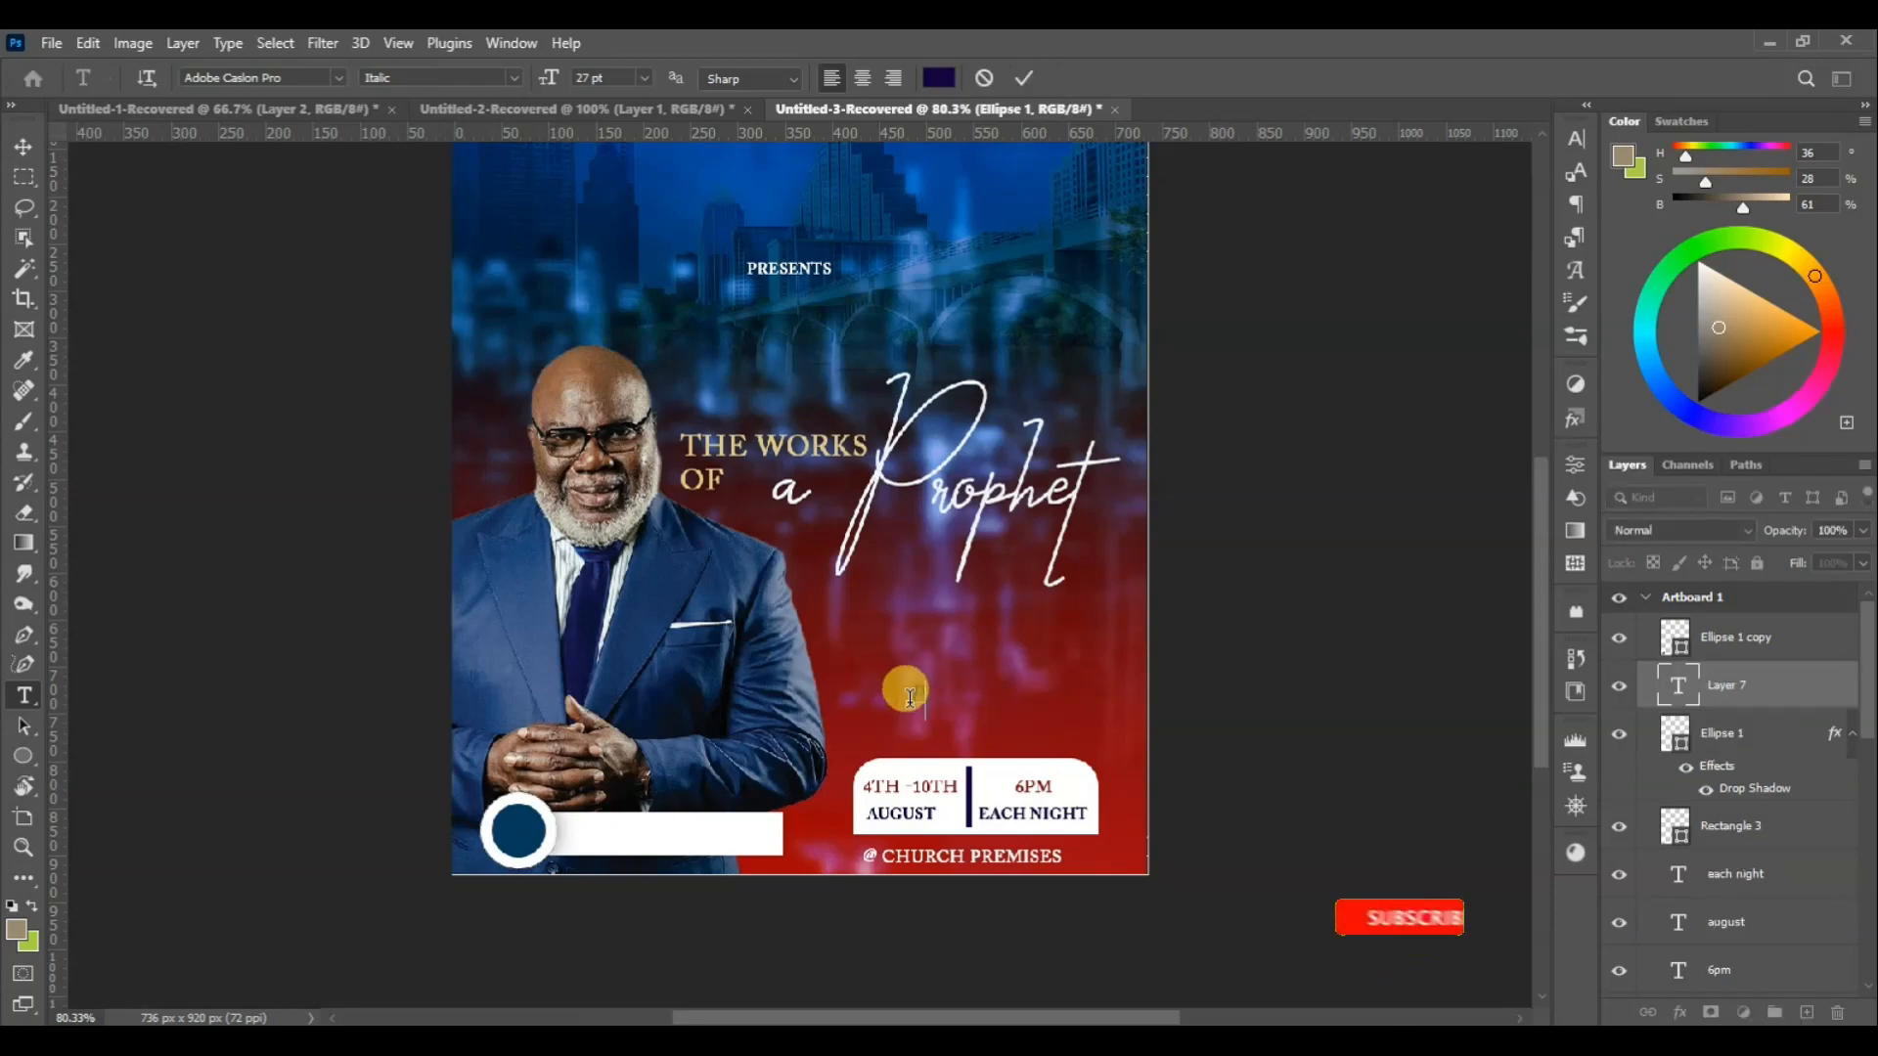
{"action": "type", "text": "tor"}
{"action": "key", "text": "ctrl+Return"}
{"action": "key", "text": "v"}
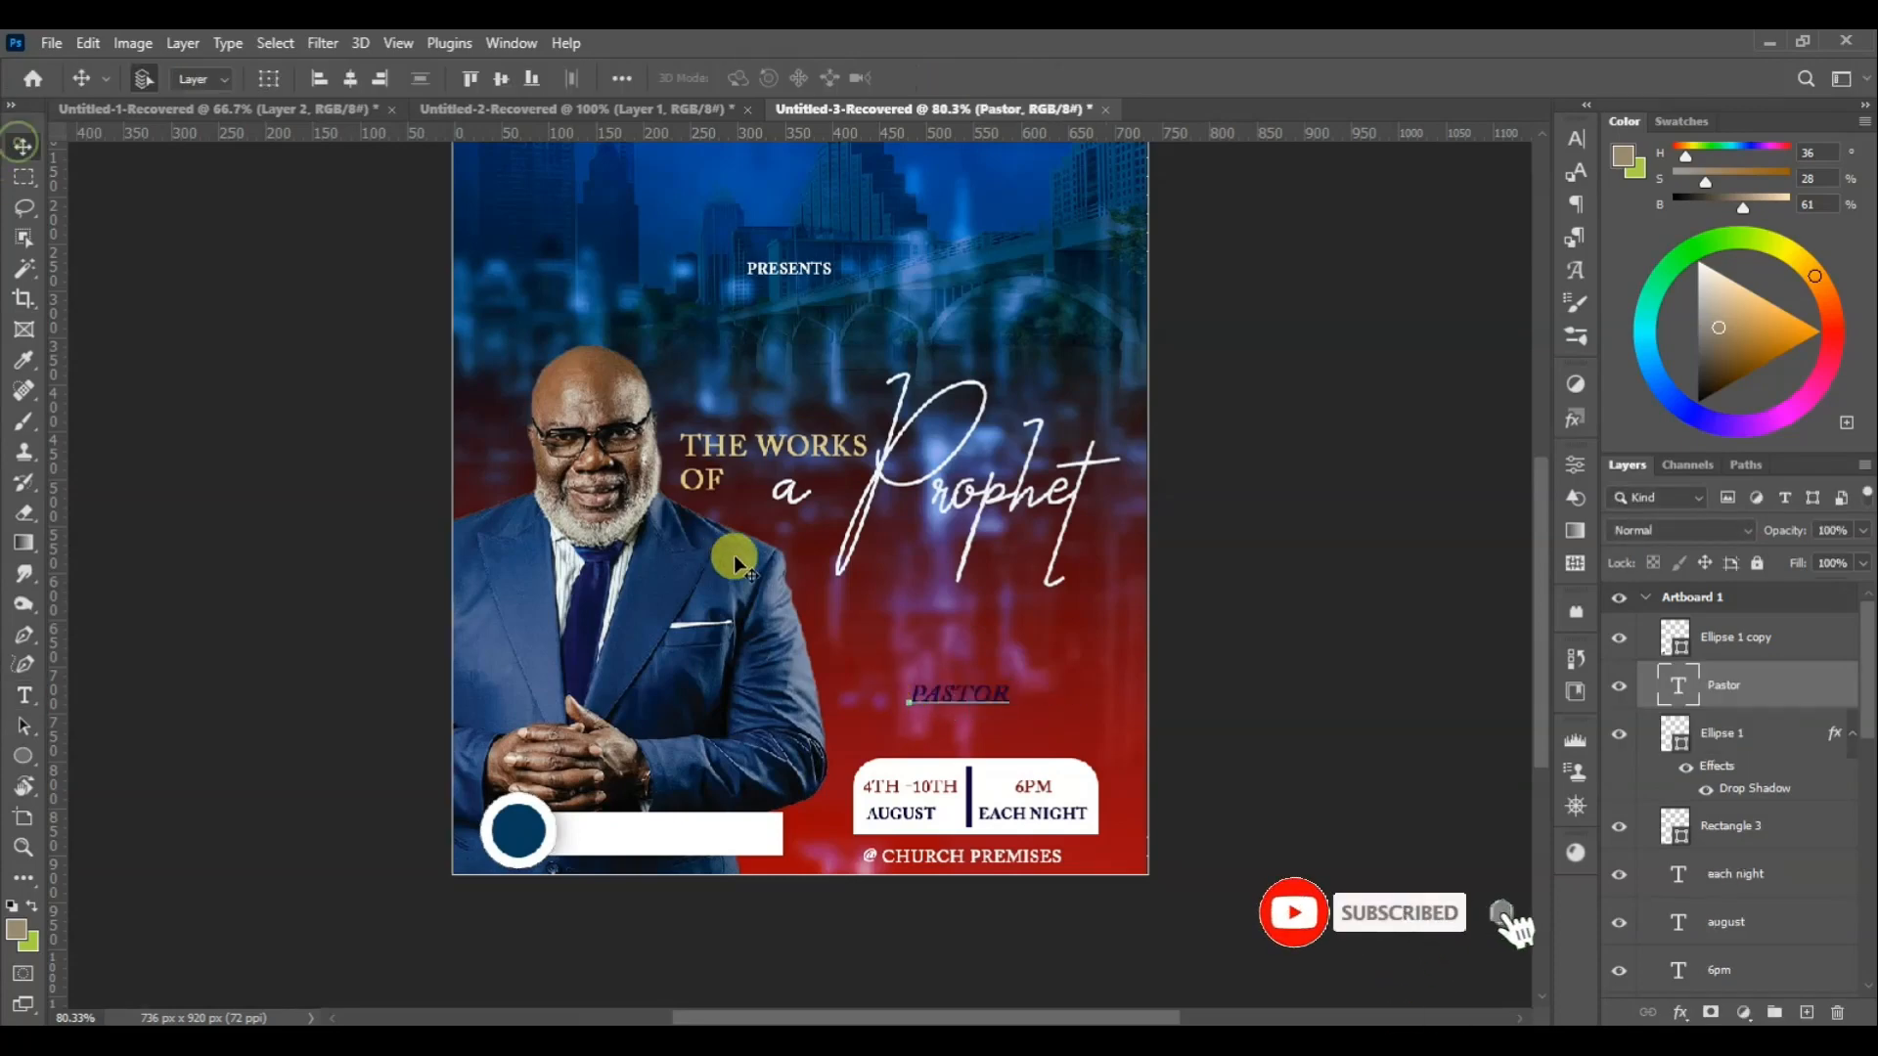
{"action": "left_click_drag", "start_coordinate": [939, 709], "coordinate": [589, 849]}
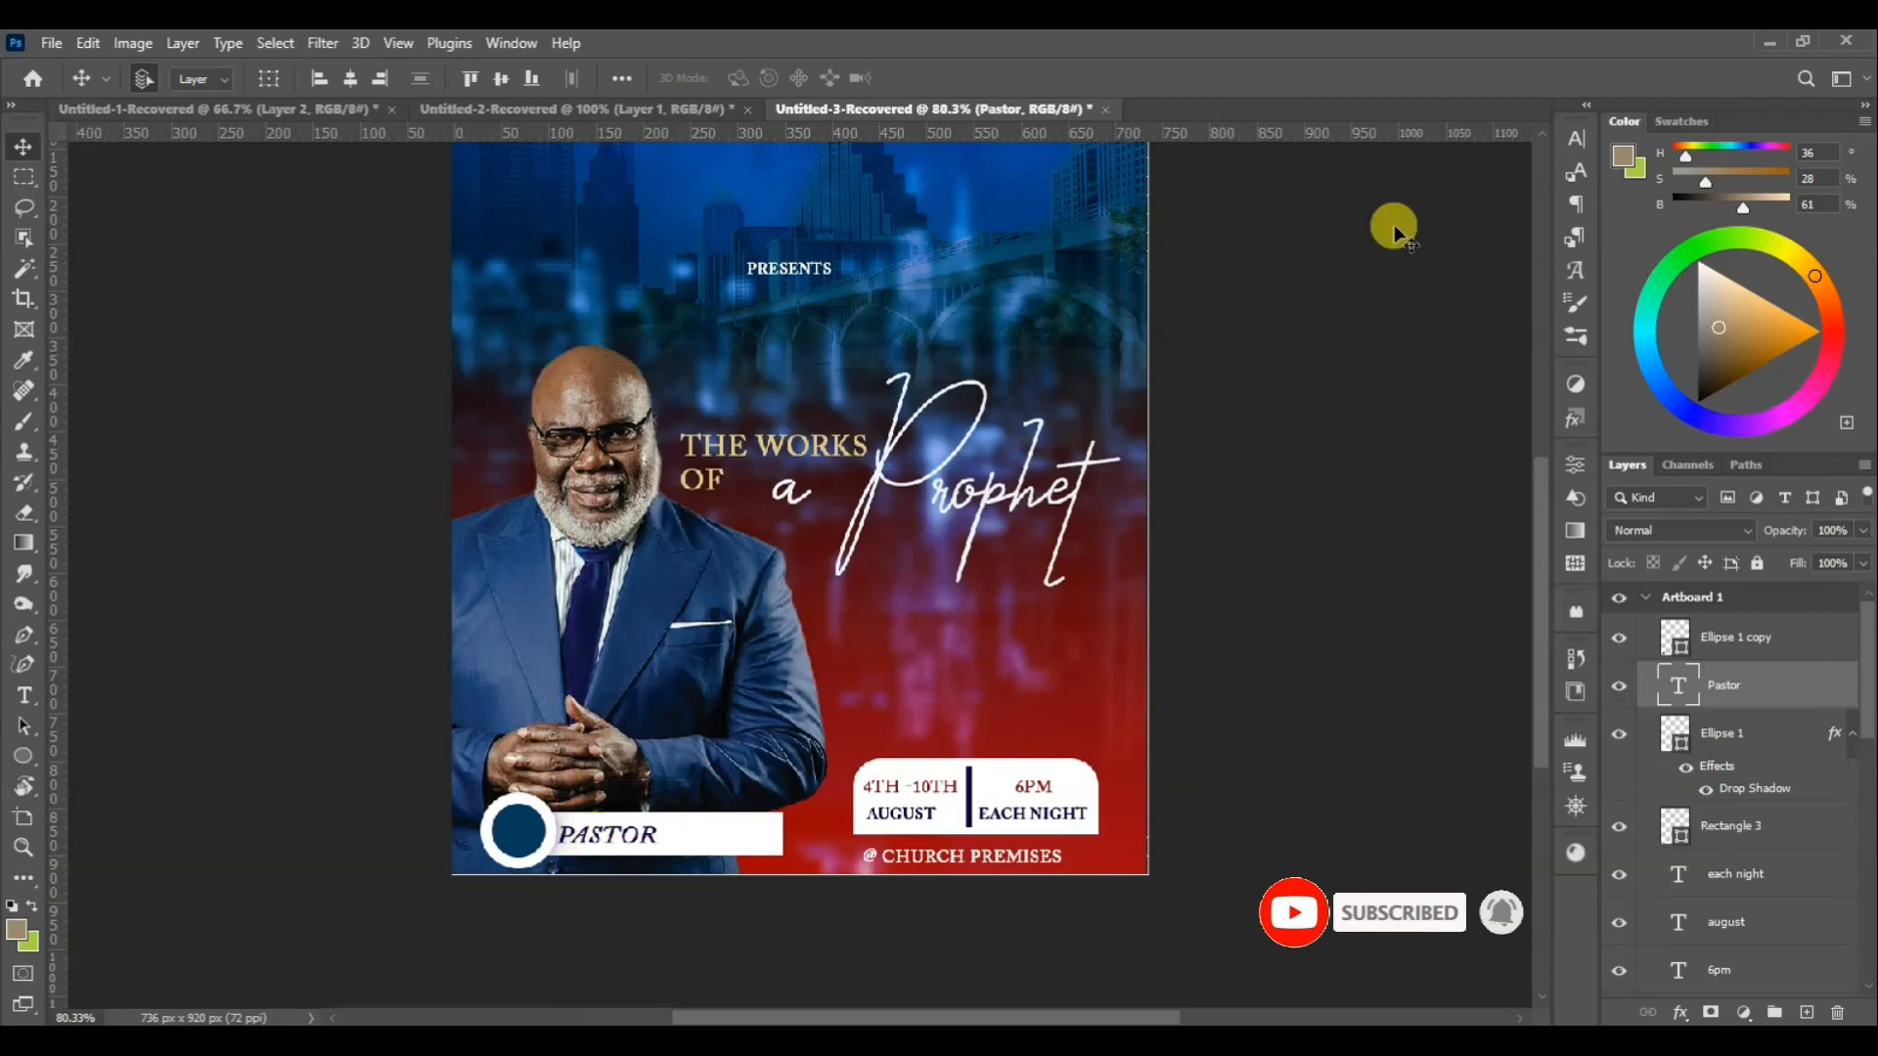
Set the "Pastor" text in Brush Script MT with All Caps turned off
{"action": "left_click", "coordinate": [1577, 140]}
{"action": "left_click", "coordinate": [1436, 157]}
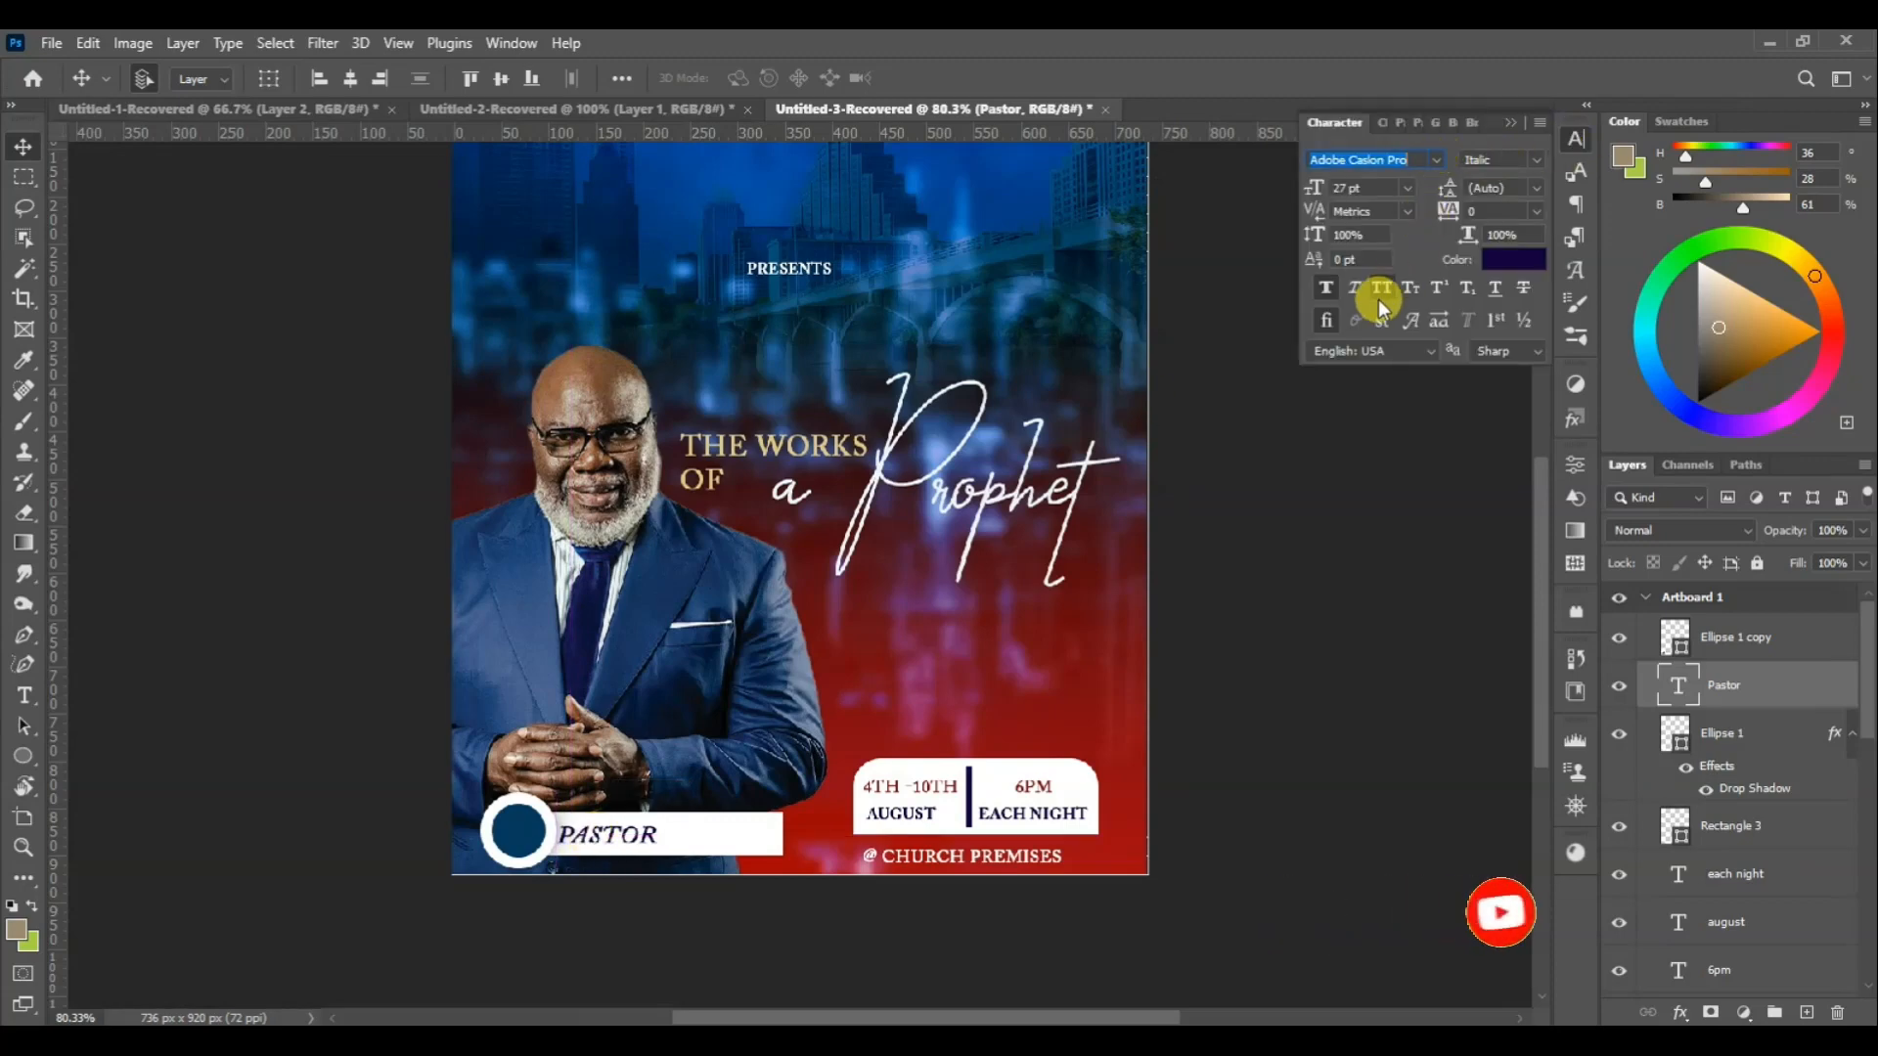
{"action": "left_click", "coordinate": [1433, 161]}
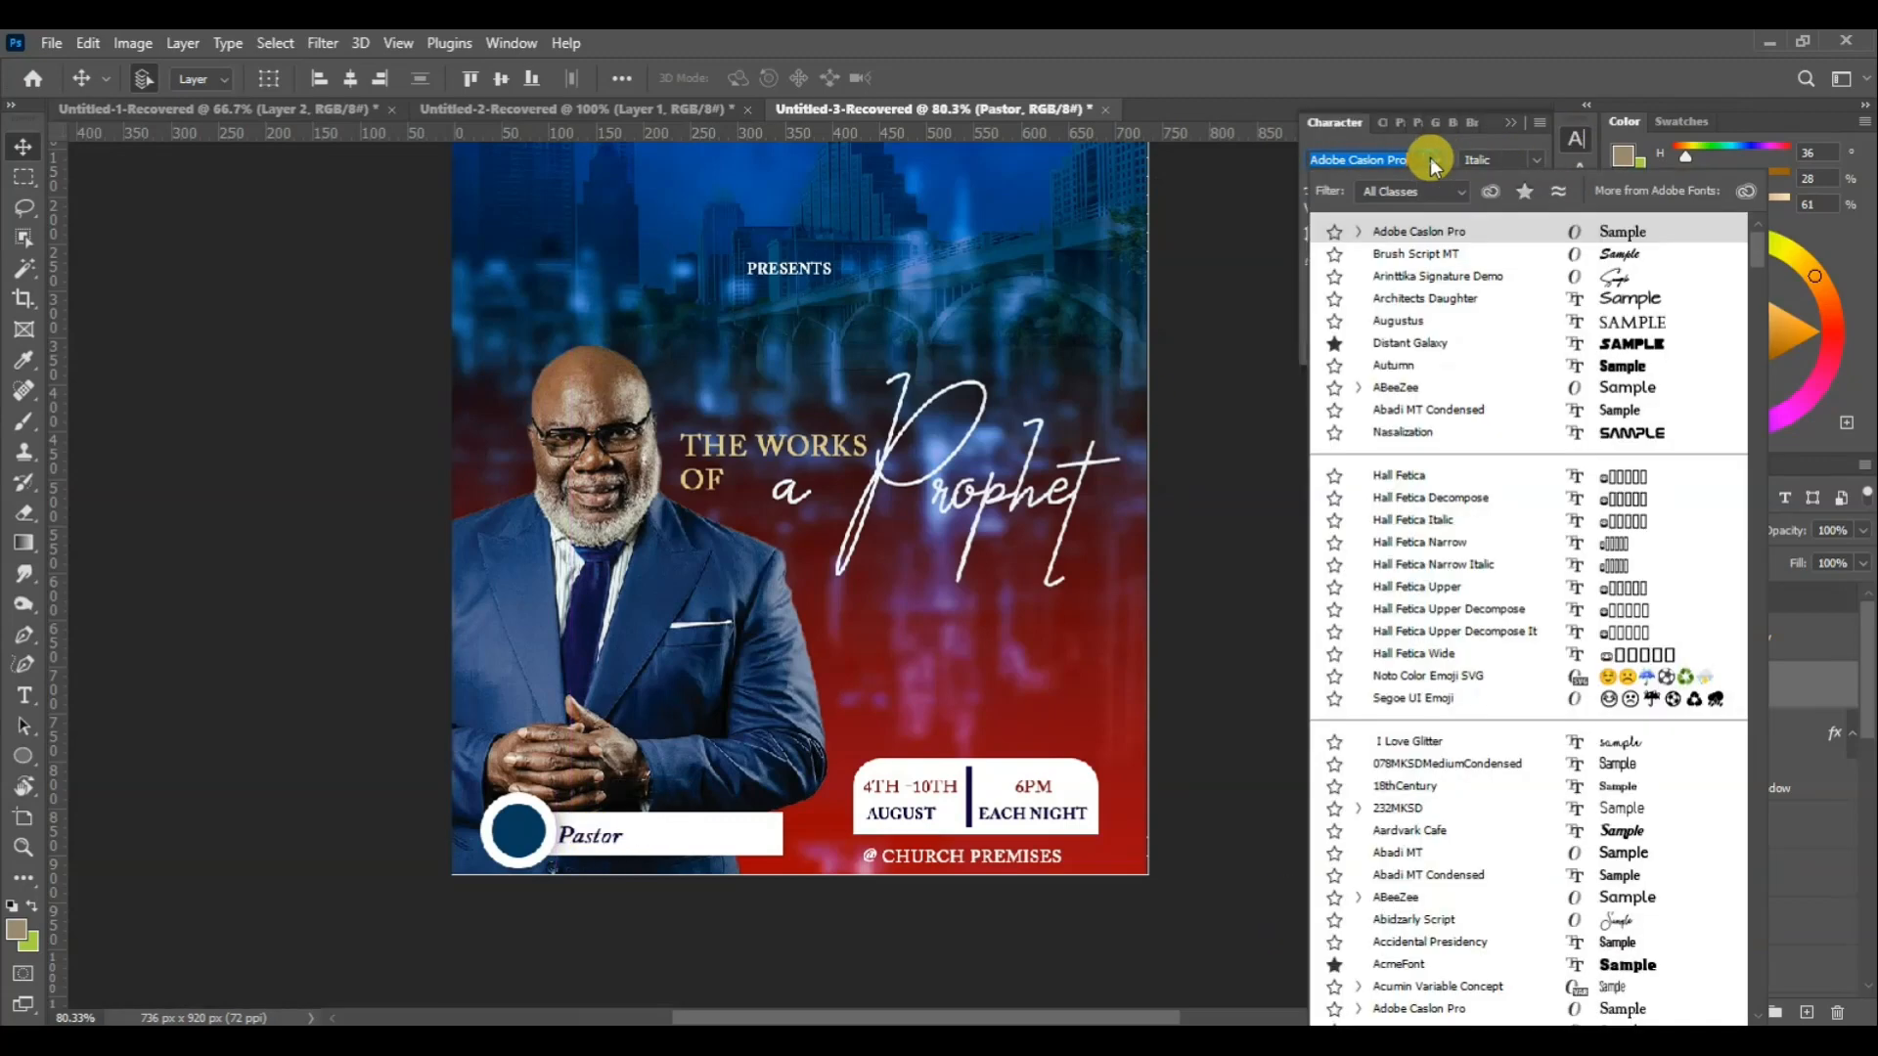
{"action": "left_click", "coordinate": [1424, 254]}
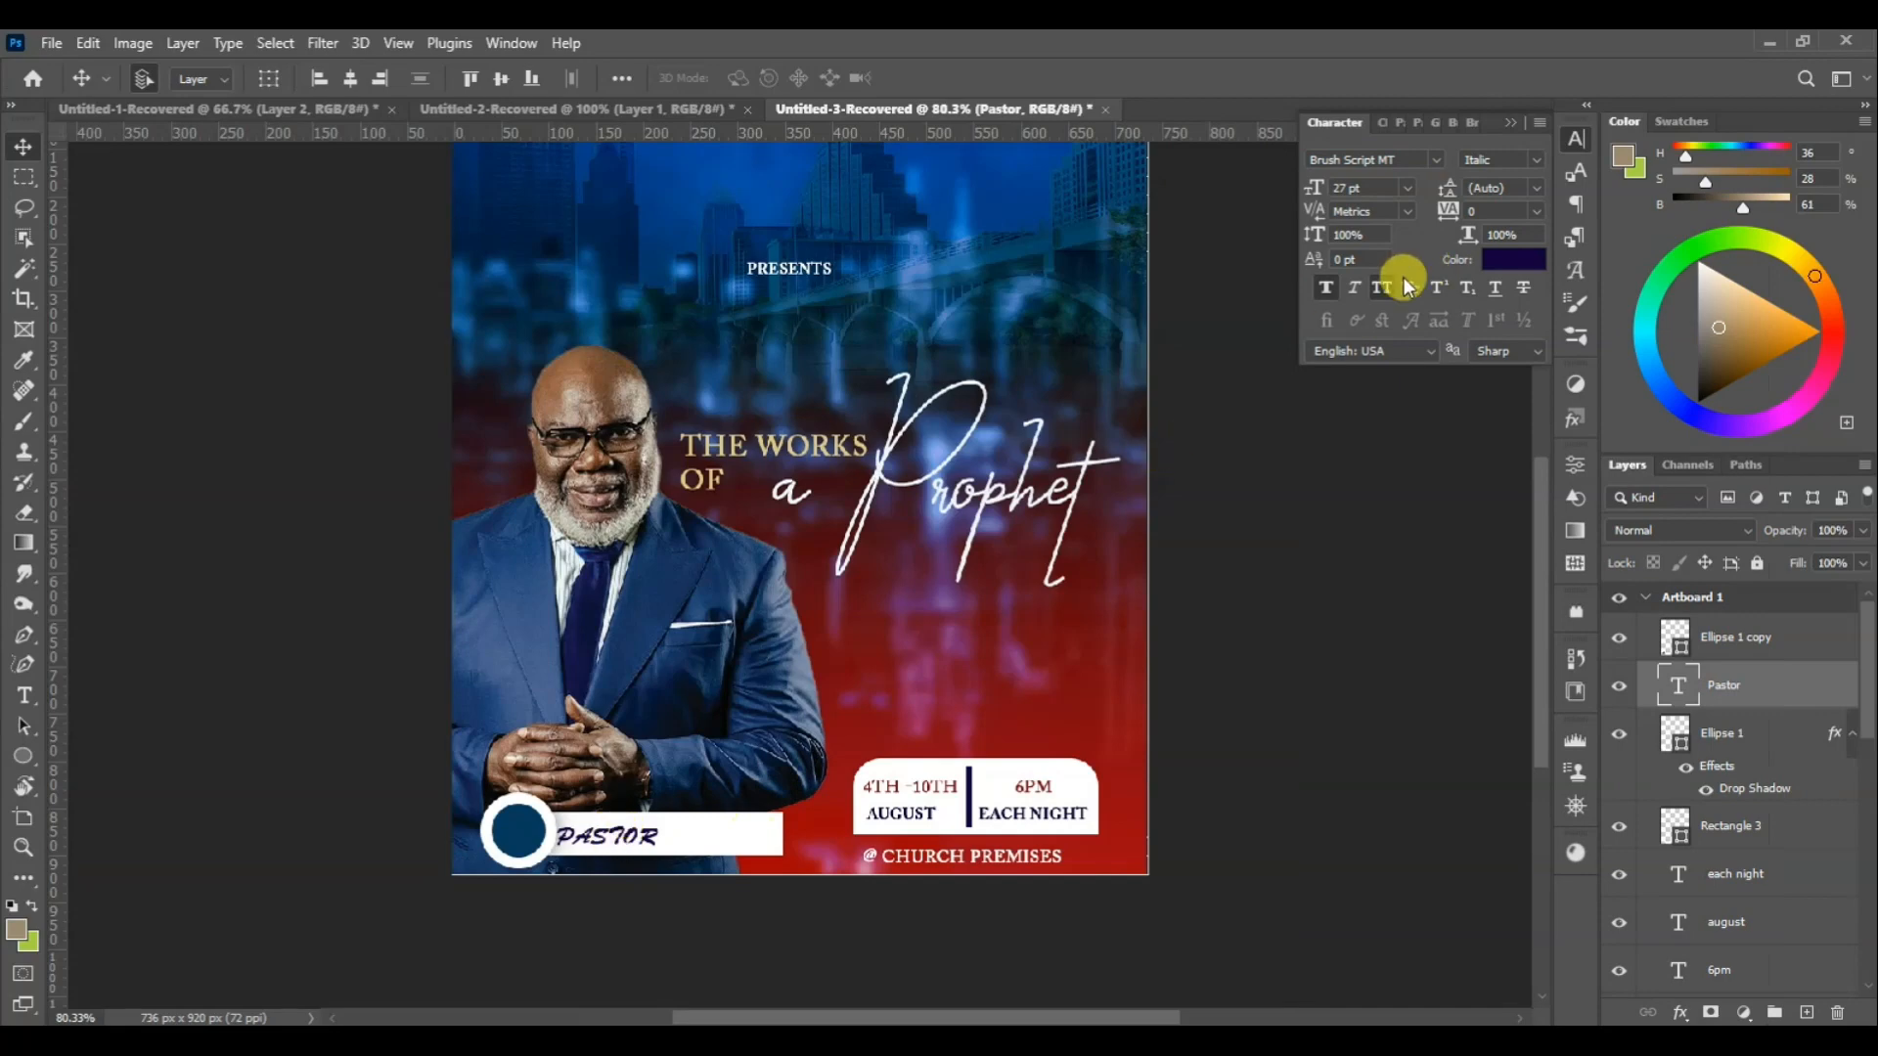
Duplicate the "Pastor" text to the right along the white bar and change the copy to "t.d. jakes"
{"action": "left_click_drag", "start_coordinate": [590, 847], "coordinate": [691, 837]}
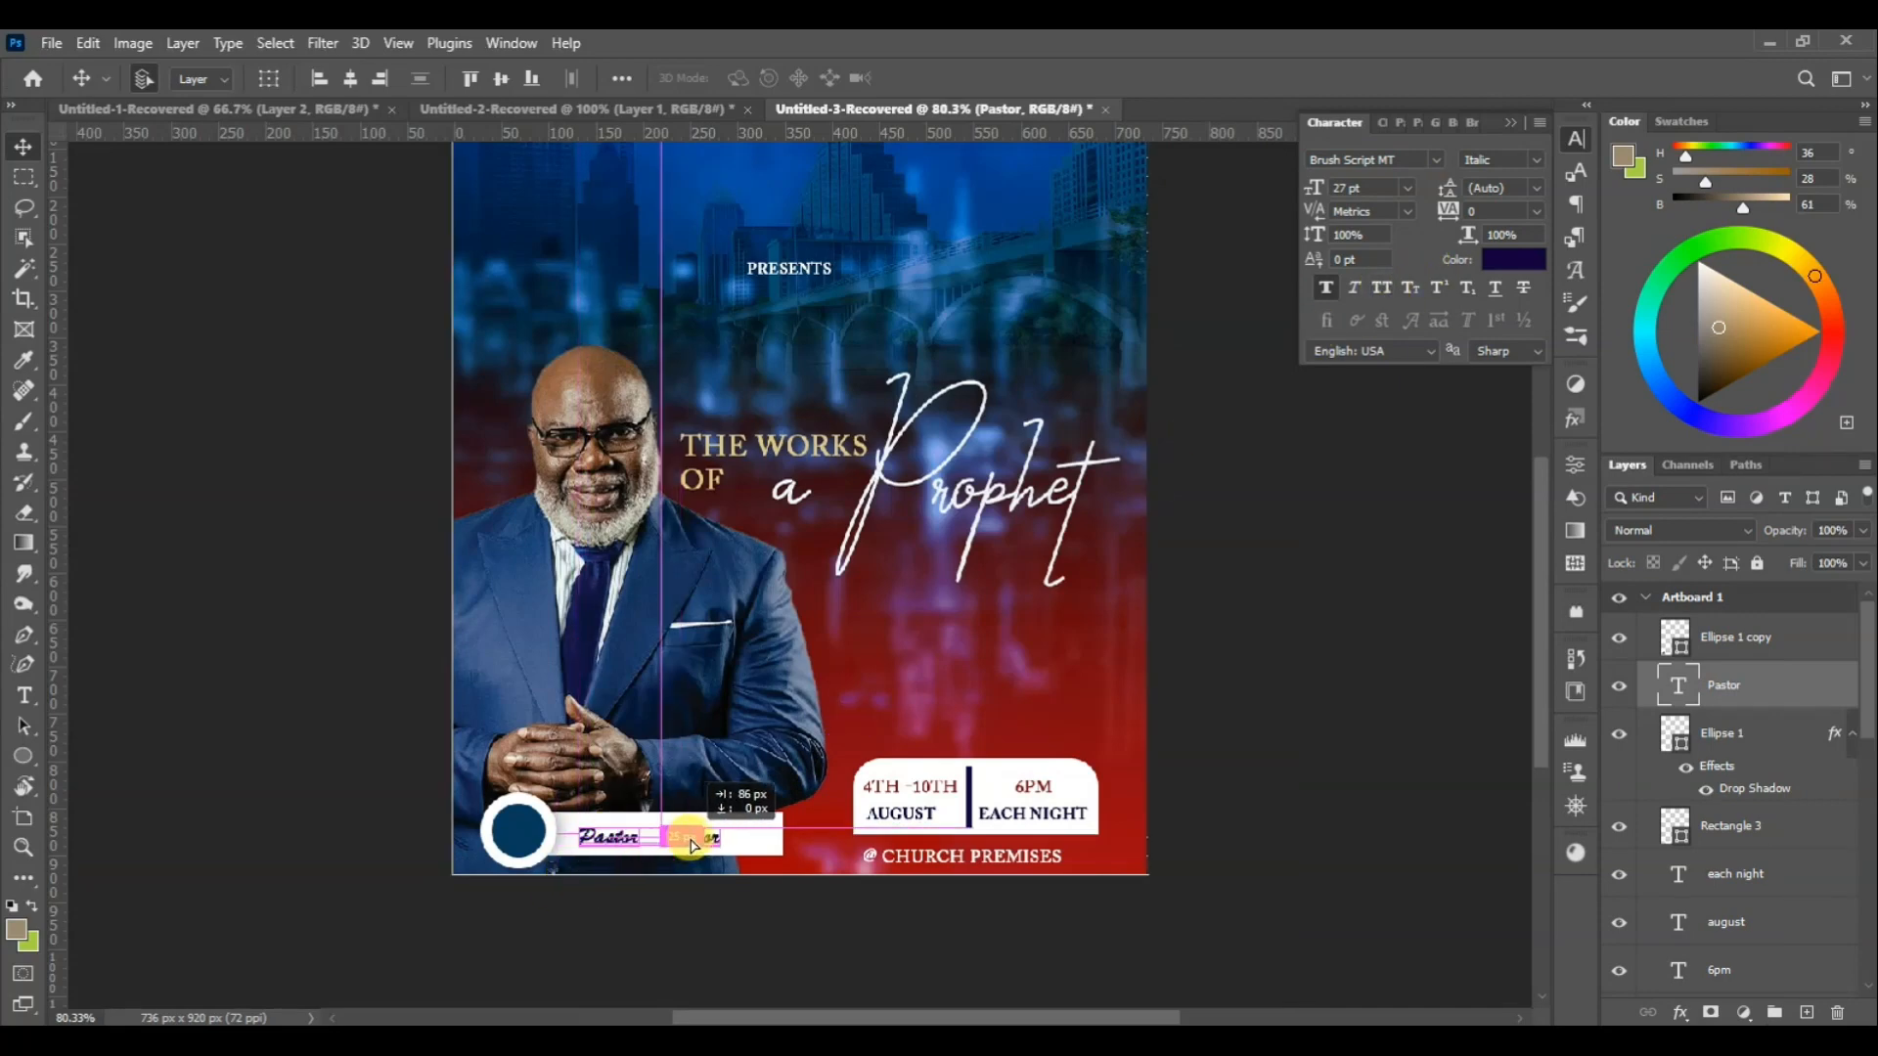
{"action": "key", "text": "t"}
{"action": "double_click", "coordinate": [690, 833]}
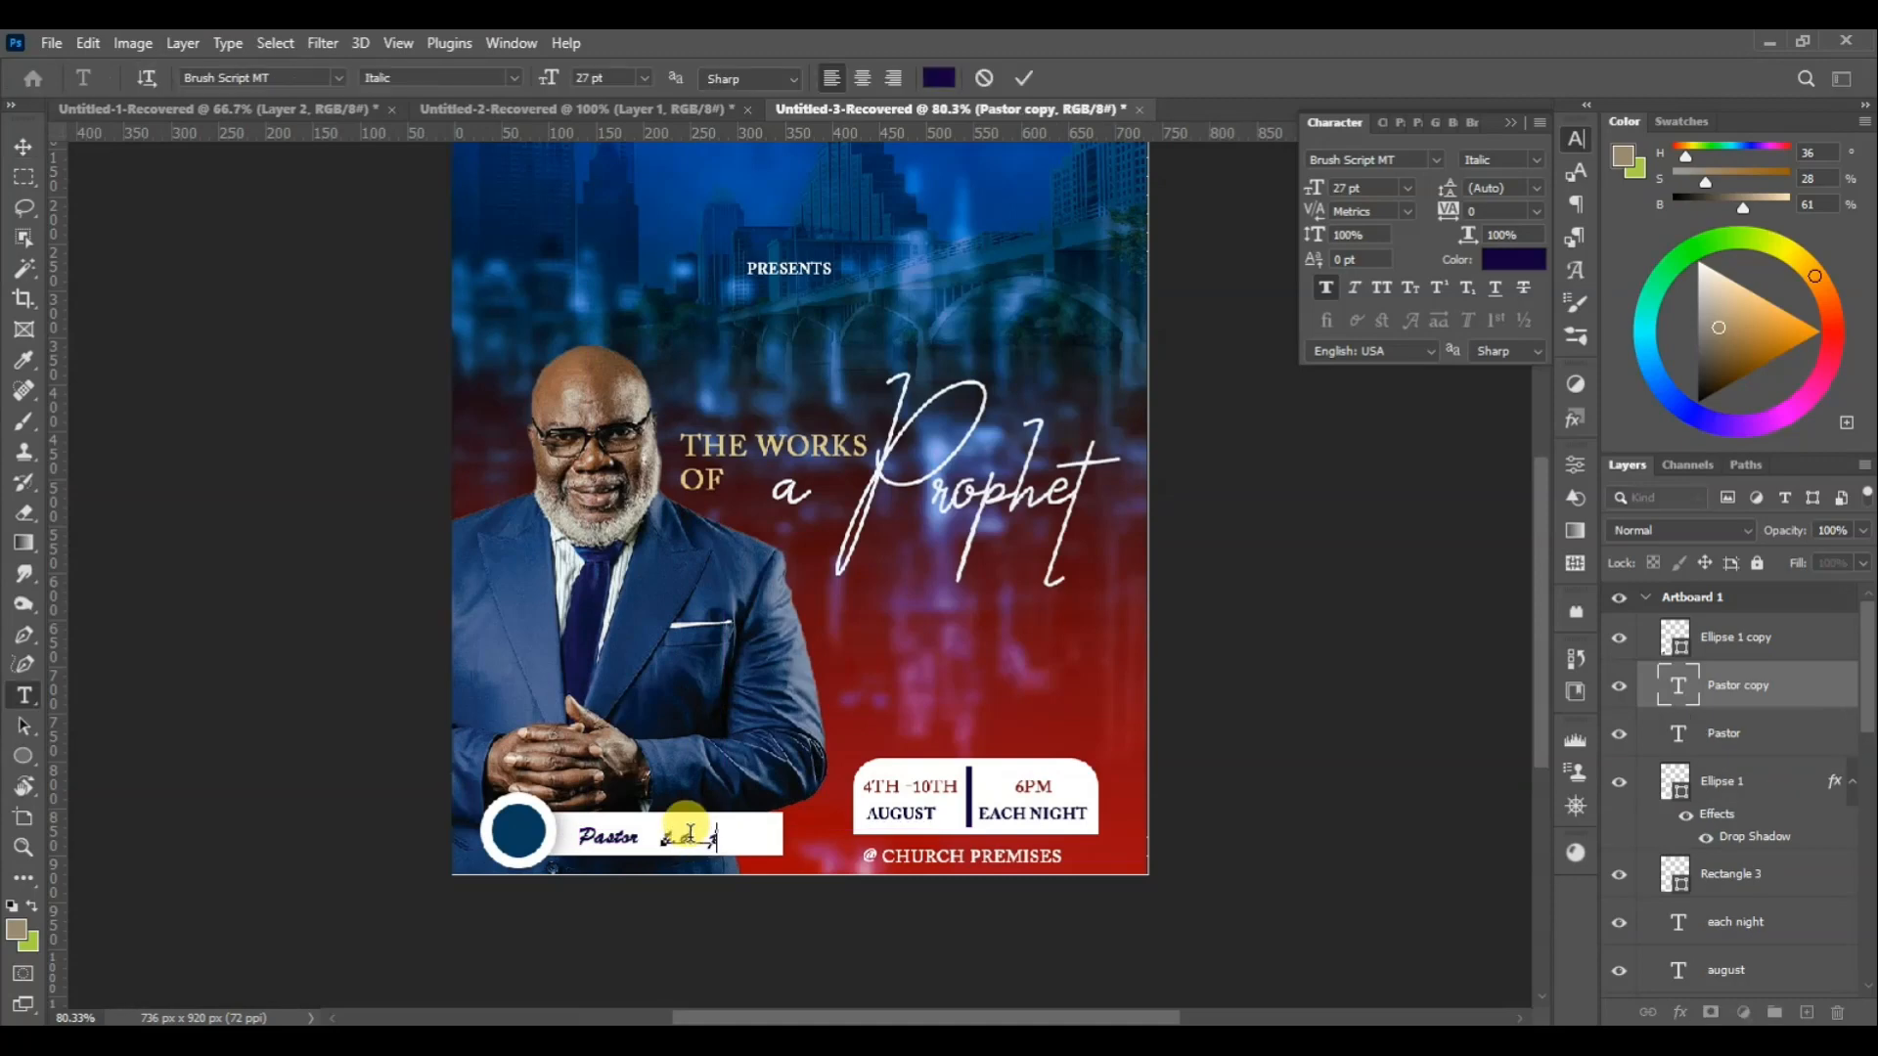
{"action": "left_click", "coordinate": [24, 147]}
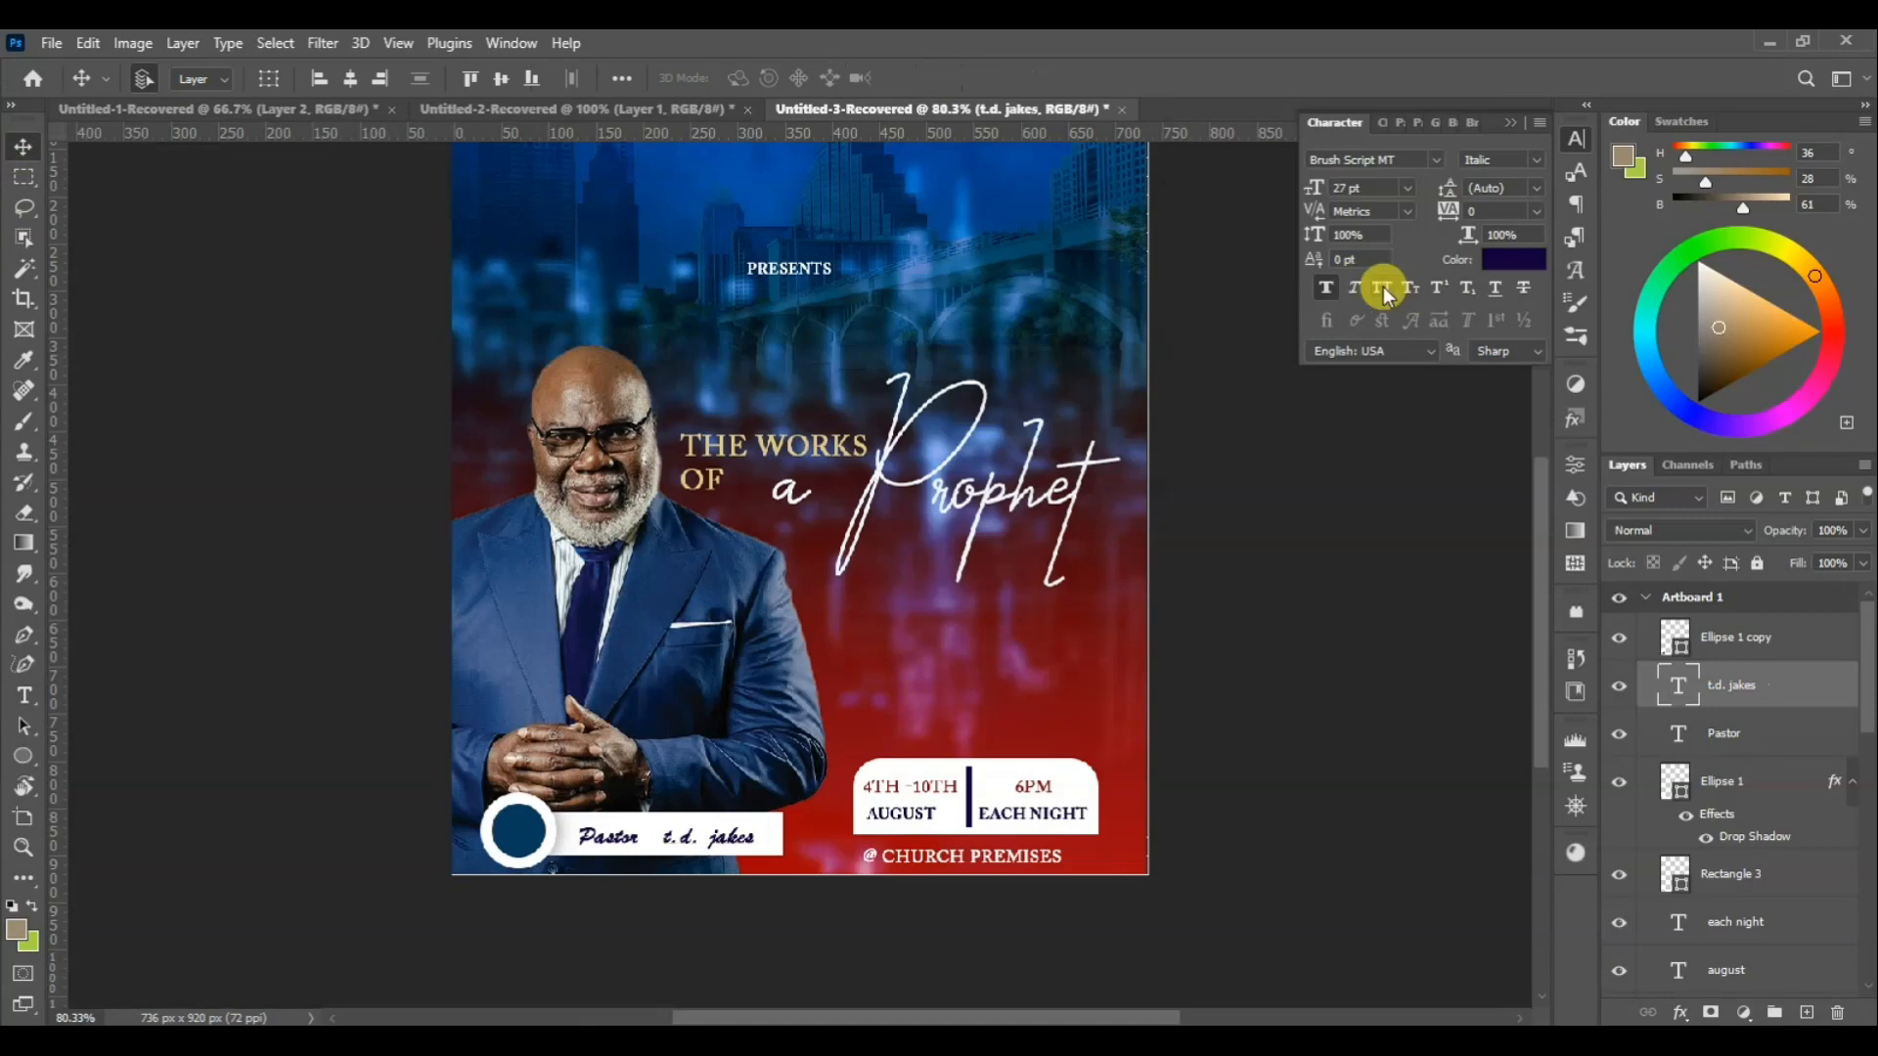
Set the "t.d. jakes" text in all-caps Adobe Caslon Pro and shift it and "Pastor" left to fit inside the white bar
{"action": "left_click", "coordinate": [1428, 164]}
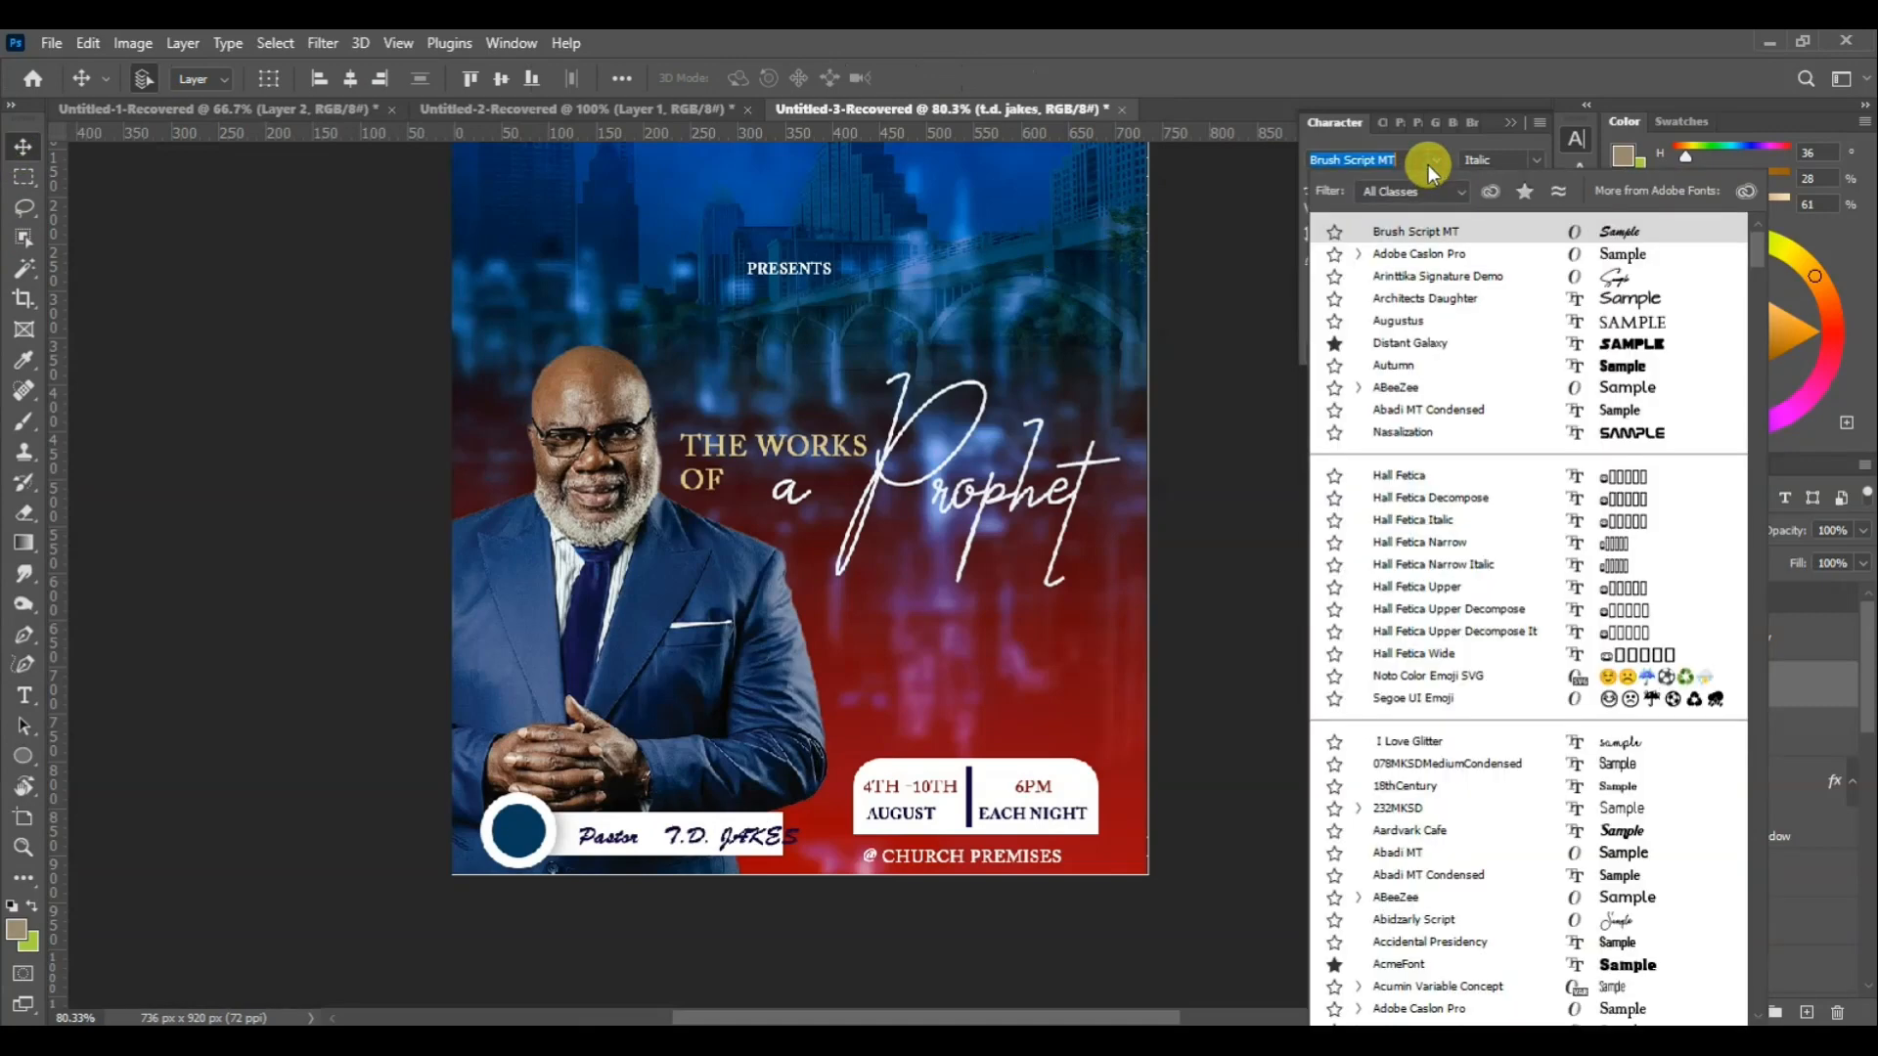
{"action": "left_click", "coordinate": [1455, 242]}
{"action": "left_click_drag", "start_coordinate": [743, 841], "coordinate": [616, 841]}
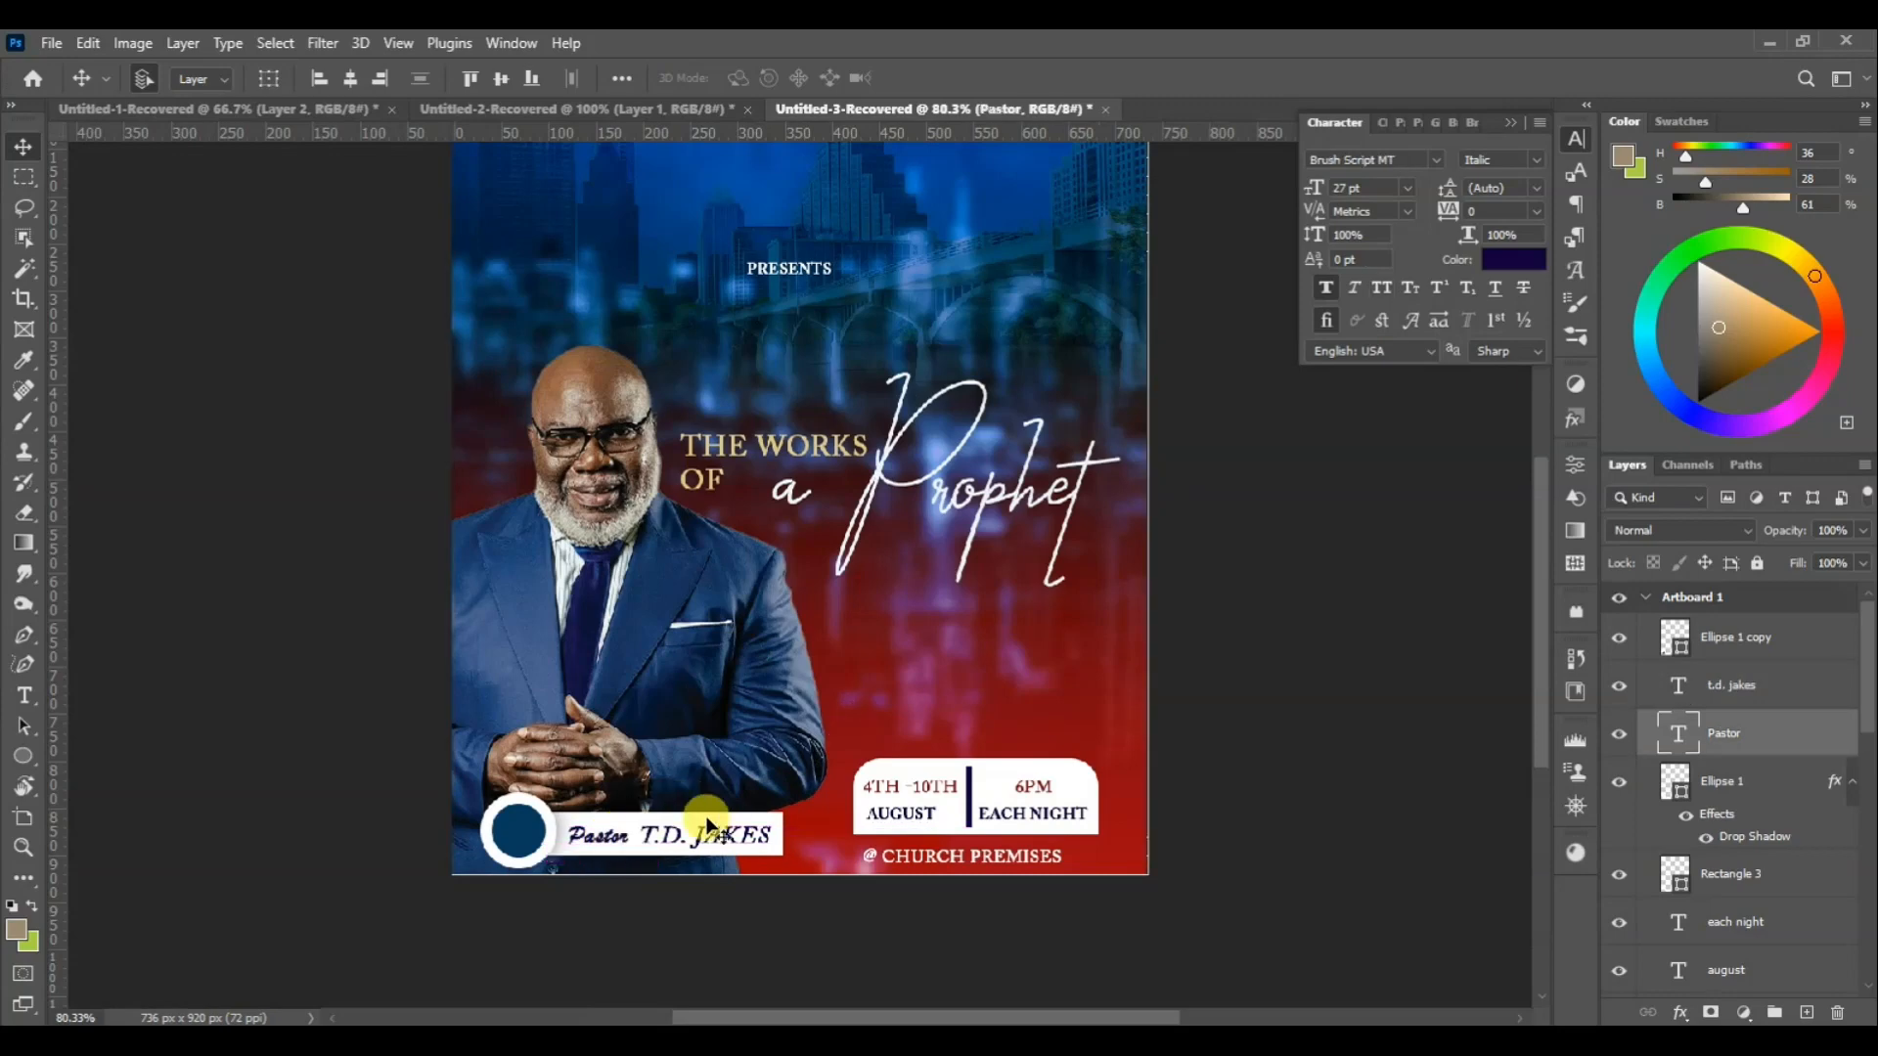
{"action": "left_click", "coordinate": [707, 841]}
{"action": "key", "text": "ctrl+plus"}
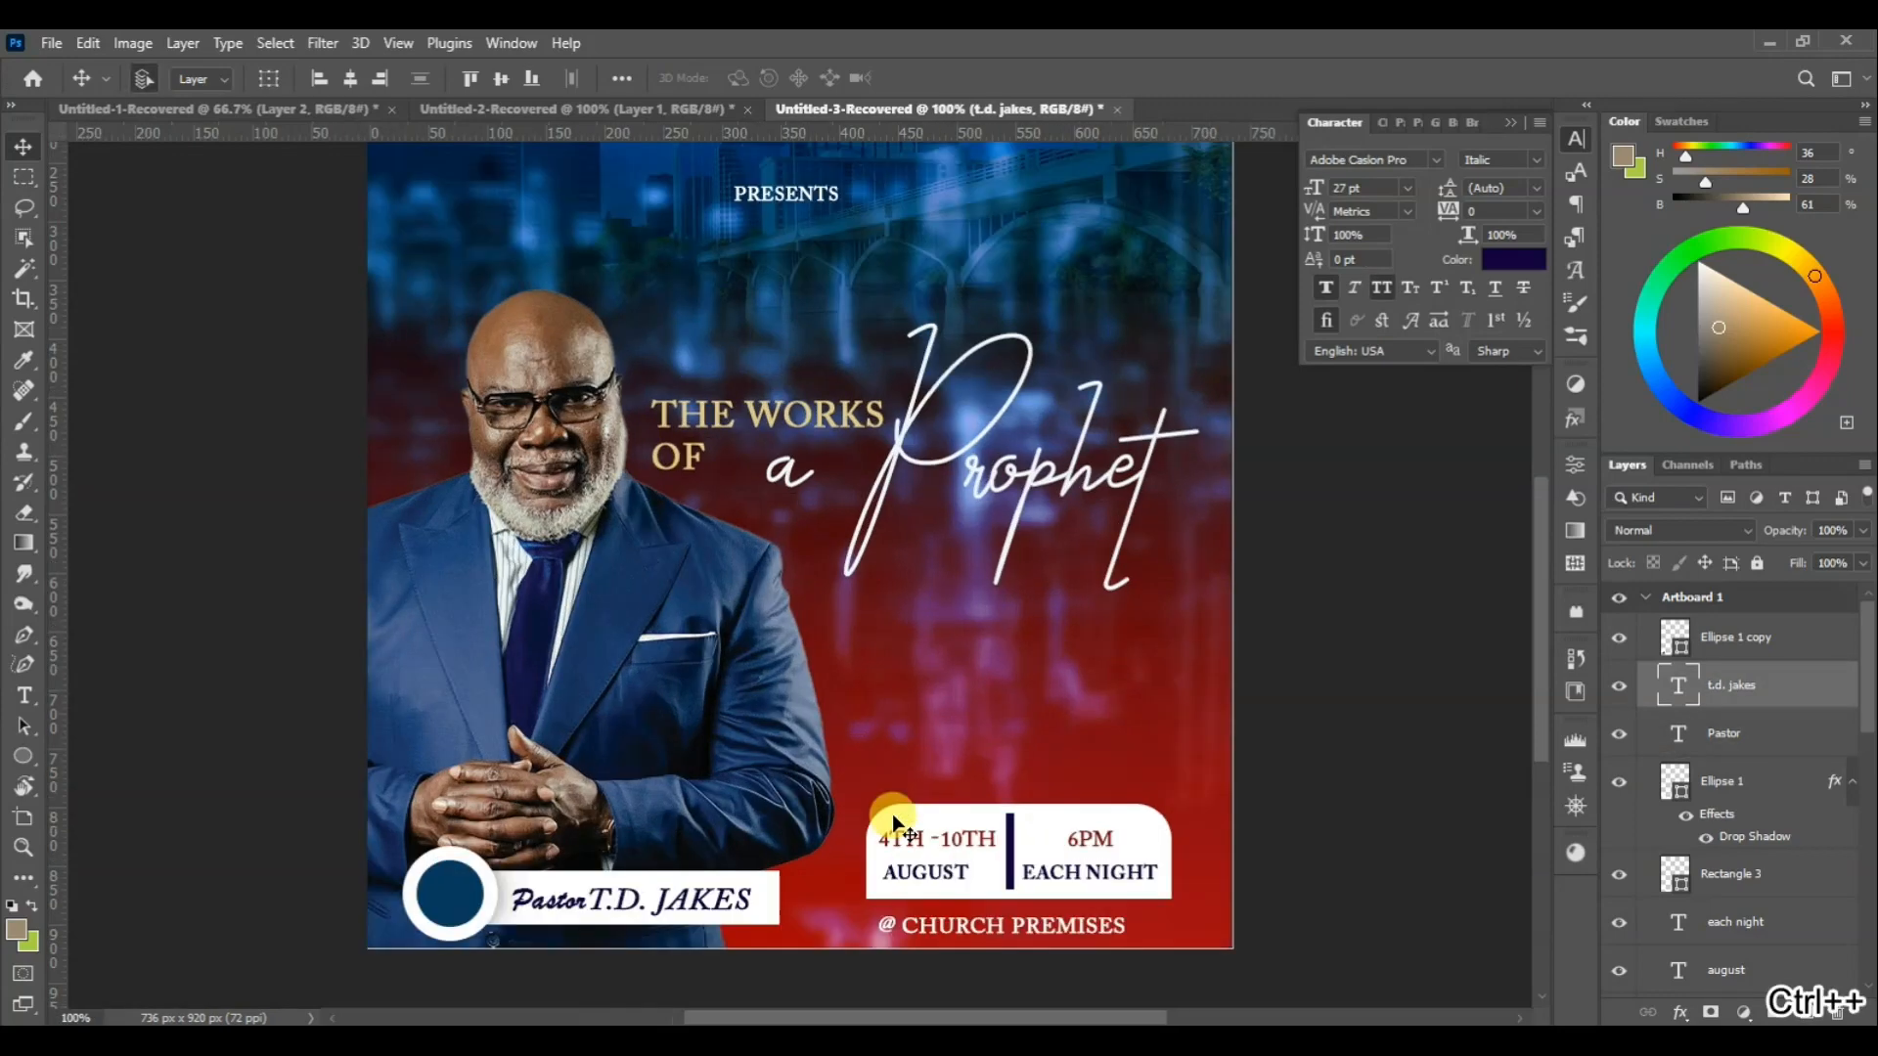
Shift "t.d. jakes" slightly right in the white bar and move "@ church premises" right to centre it under the event details box
{"action": "left_click_drag", "start_coordinate": [703, 901], "coordinate": [717, 900]}
{"action": "left_click_drag", "start_coordinate": [1037, 918], "coordinate": [1060, 908]}
{"action": "left_click", "coordinate": [1574, 138]}
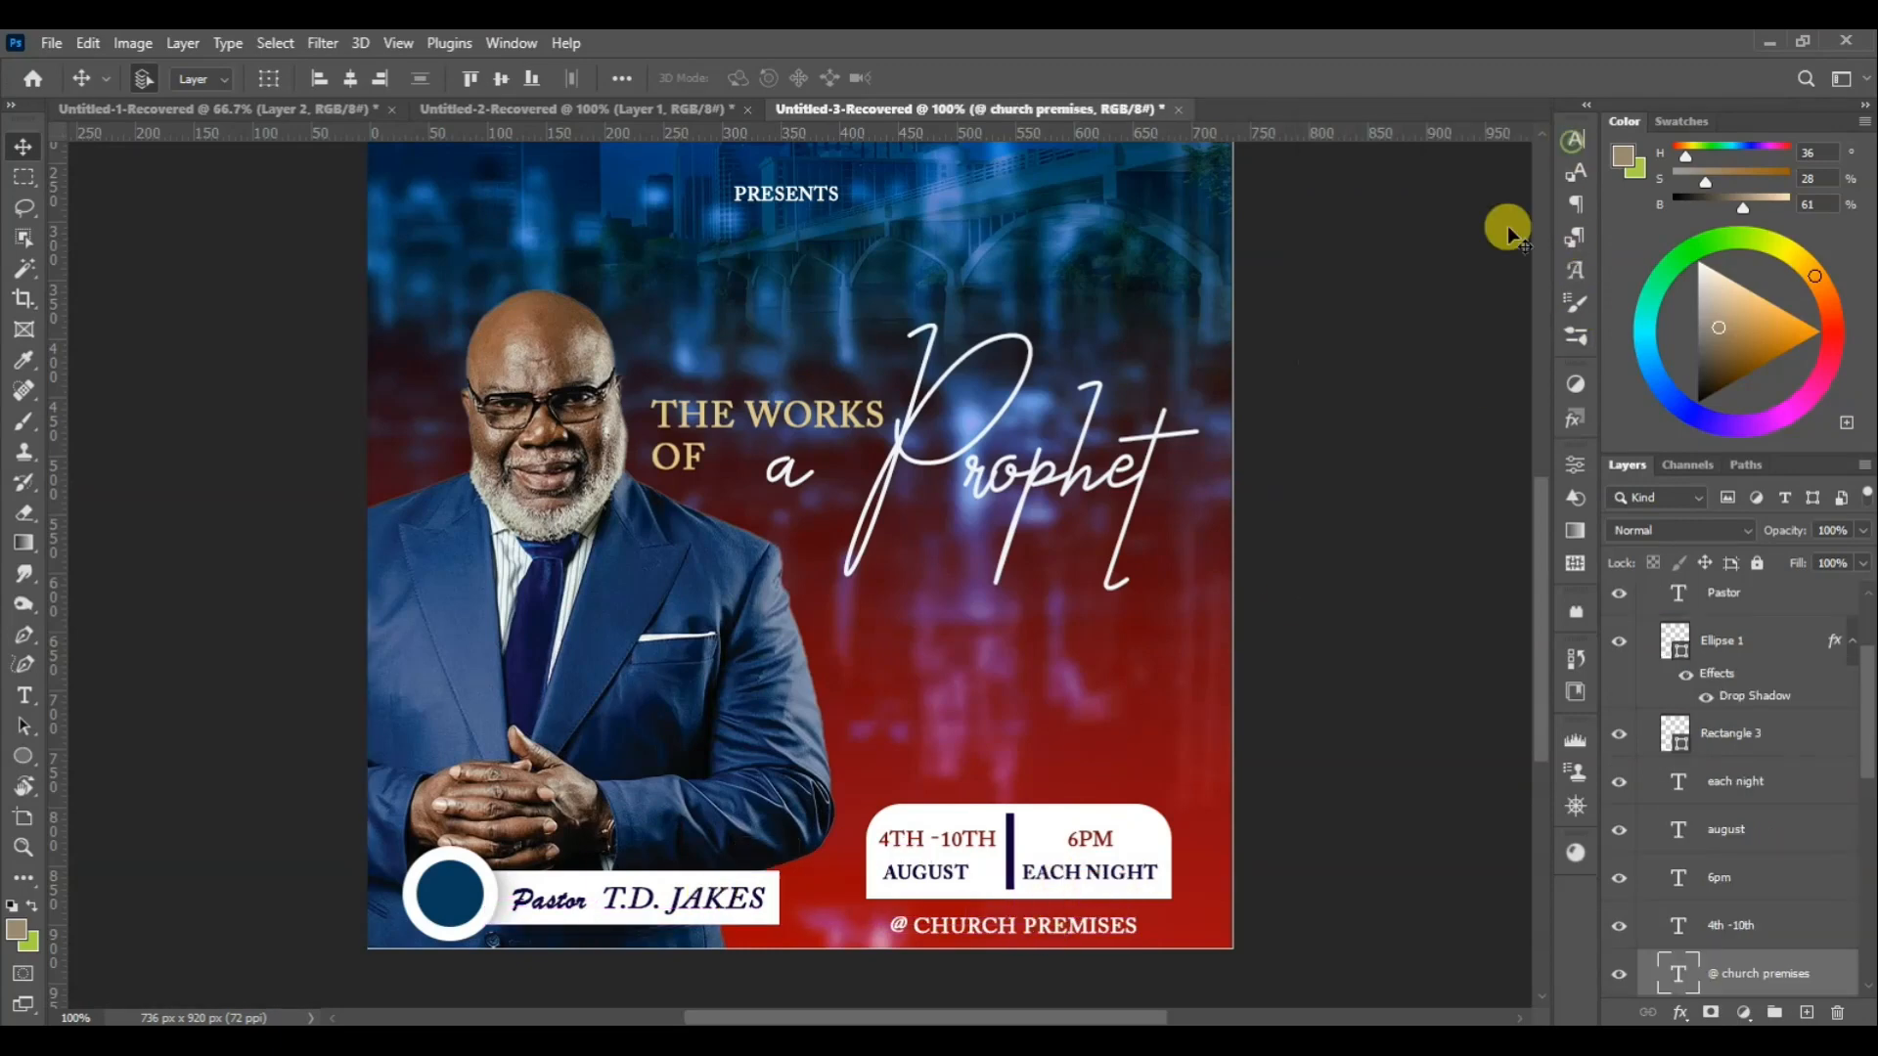
Change the blend mode of the Gradient Fill 1 layer to Vivid Light
{"action": "key", "text": "ctrl+minus"}
{"action": "scroll", "coordinate": [1302, 577], "scroll_direction": "up", "scroll_amount": 3}
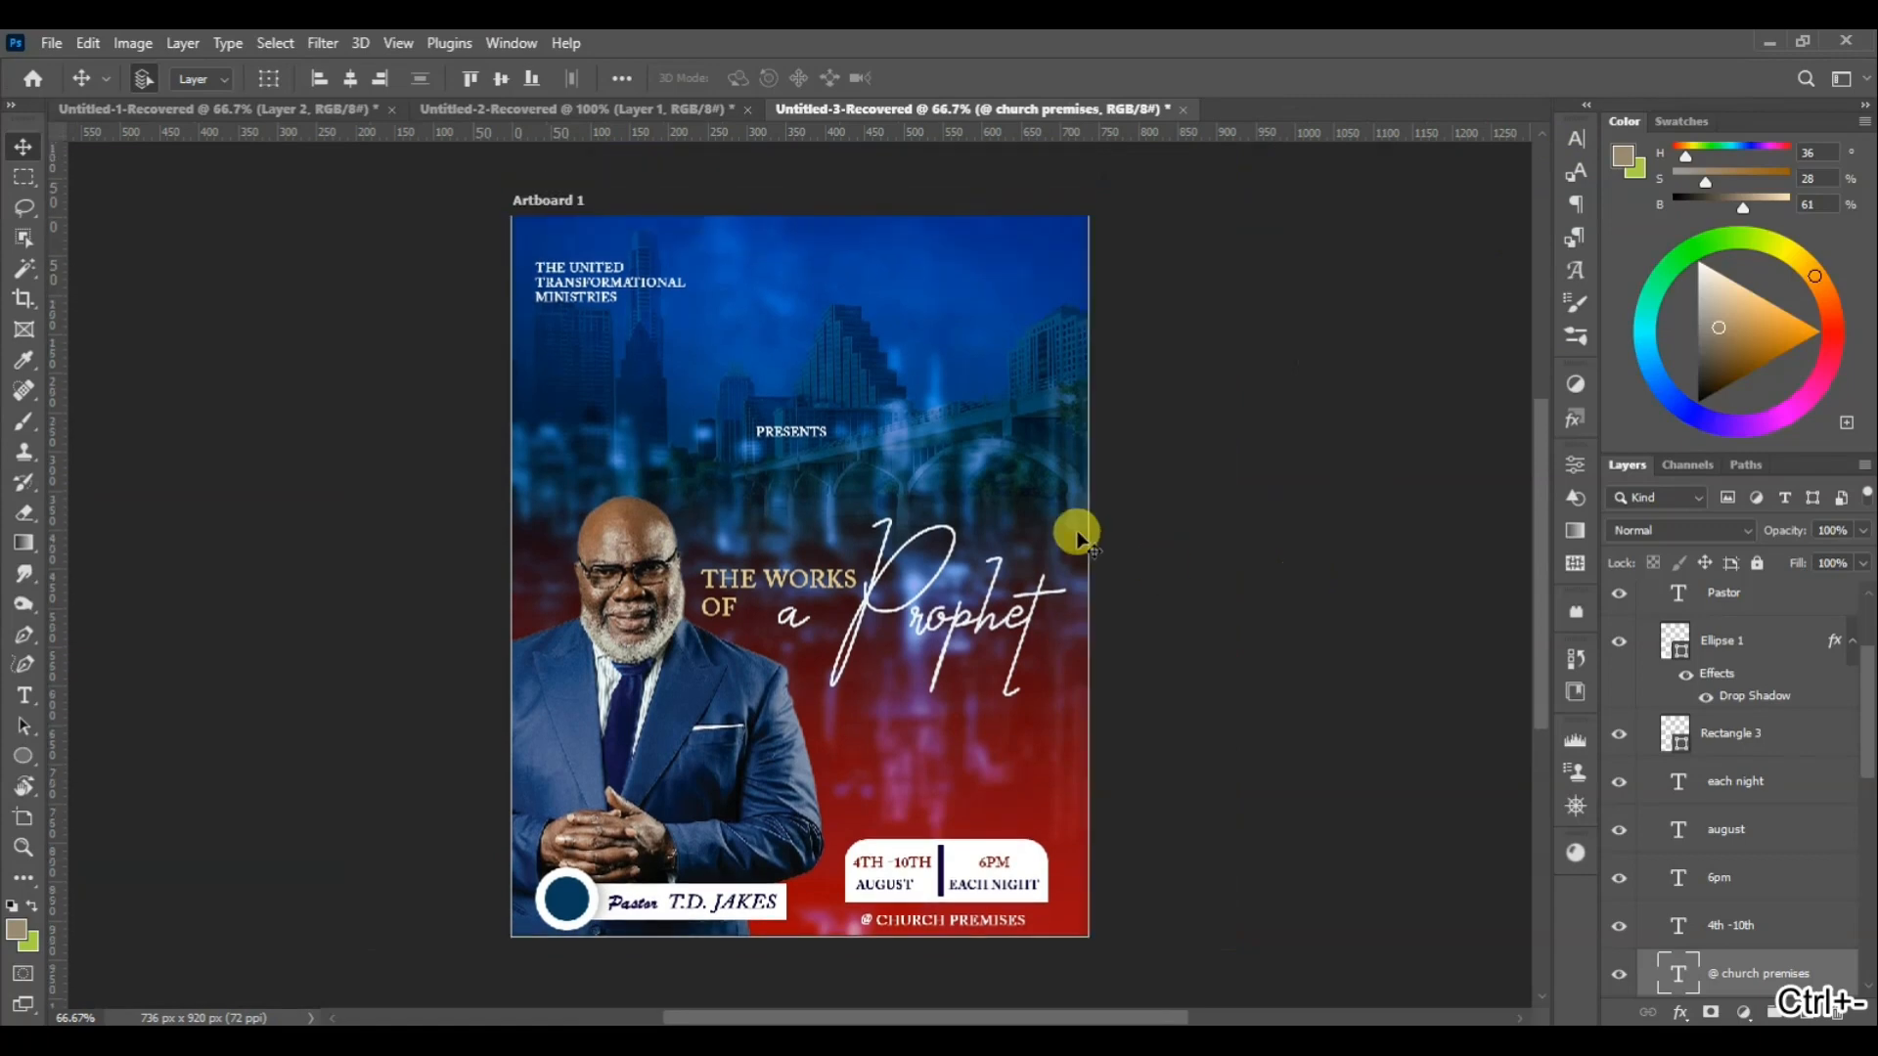
{"action": "left_click", "coordinate": [1078, 535]}
{"action": "left_click", "coordinate": [1729, 525]}
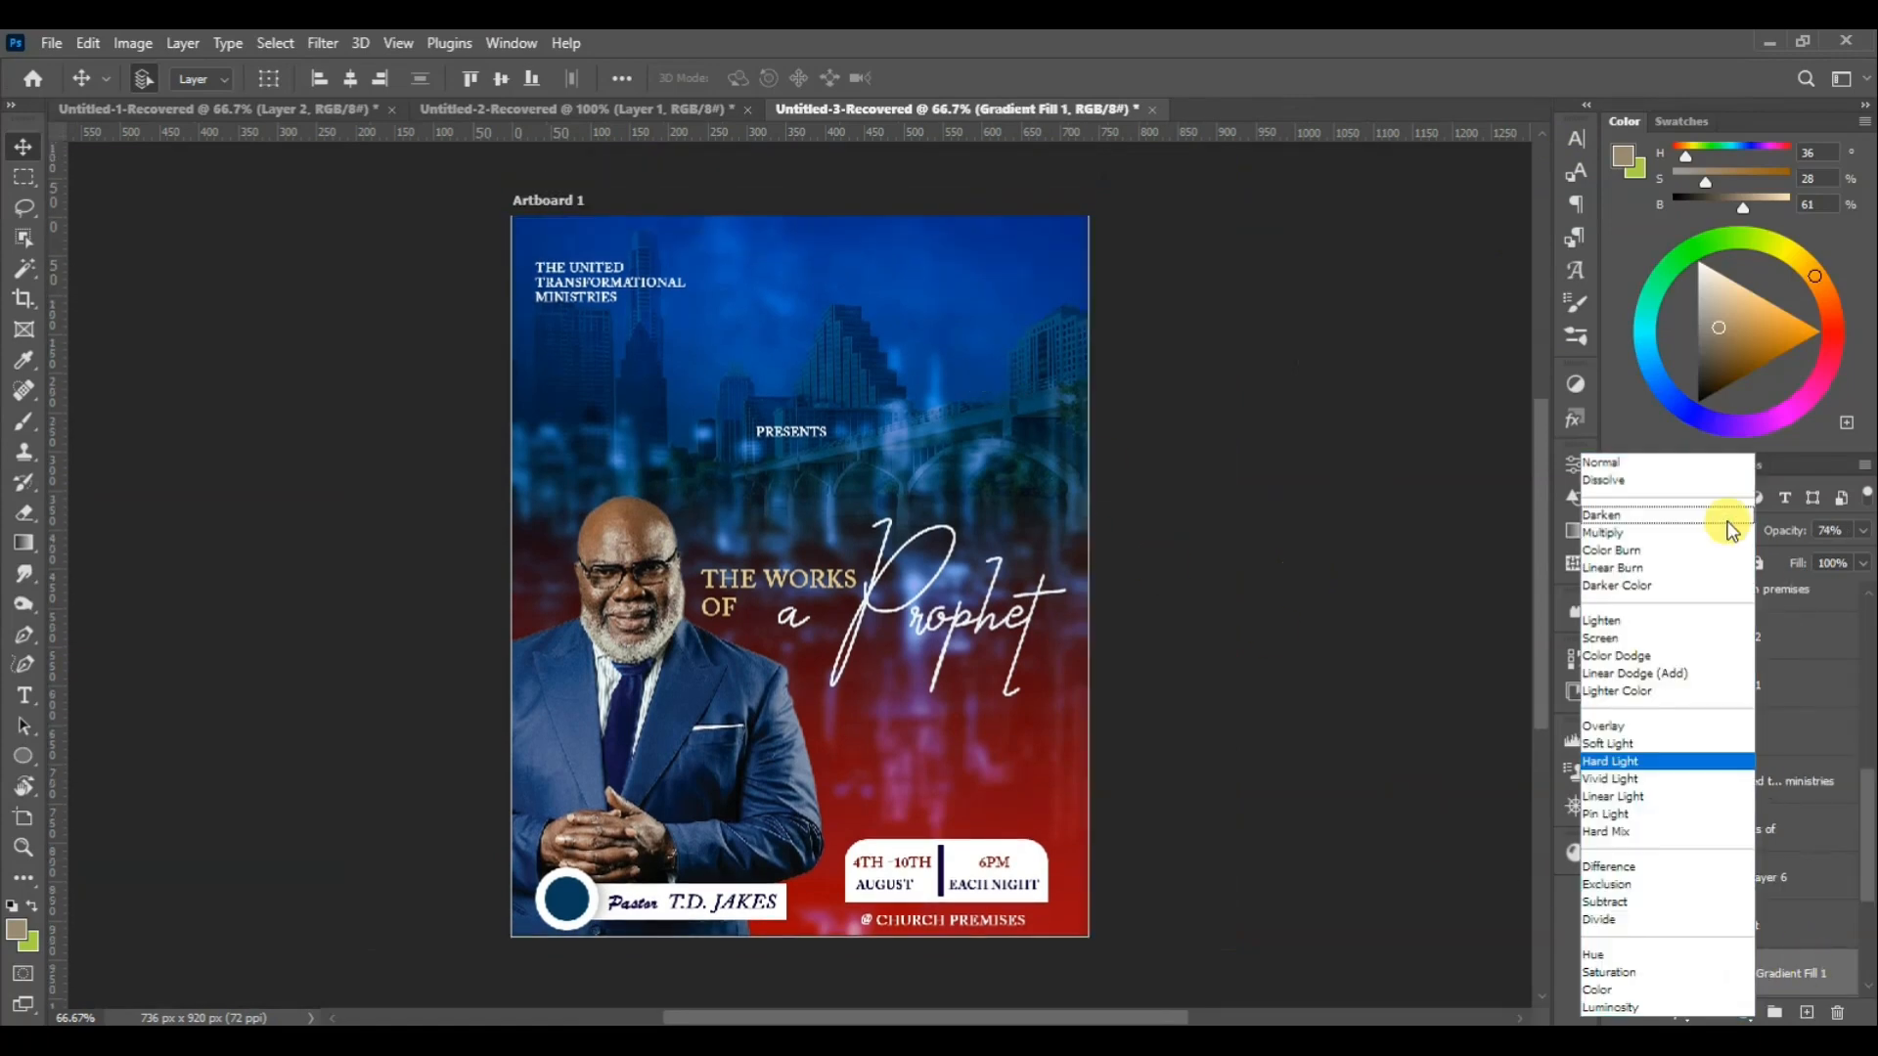
{"action": "left_click", "coordinate": [1638, 777]}
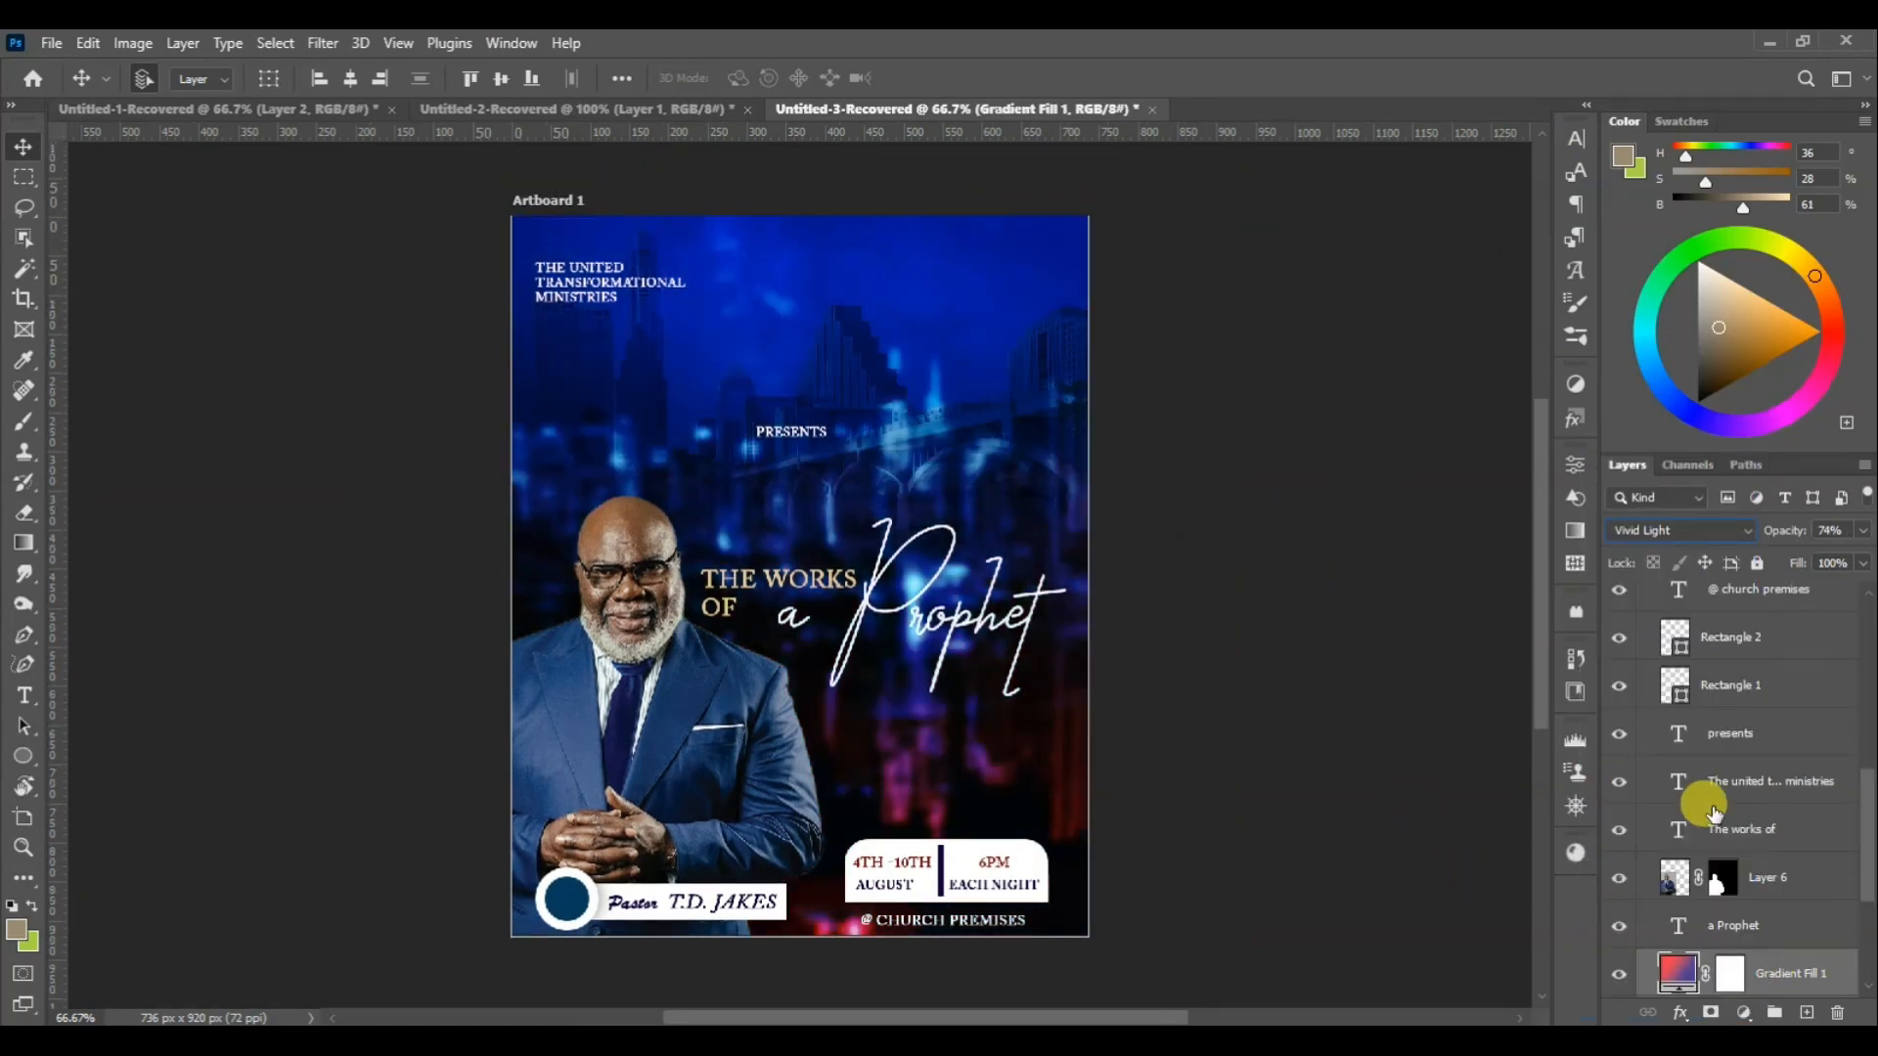
Reduce the opacity of Layer 4 to 72%
{"action": "scroll", "coordinate": [1707, 802], "scroll_direction": "down", "scroll_amount": 5}
{"action": "left_click", "coordinate": [1722, 877]}
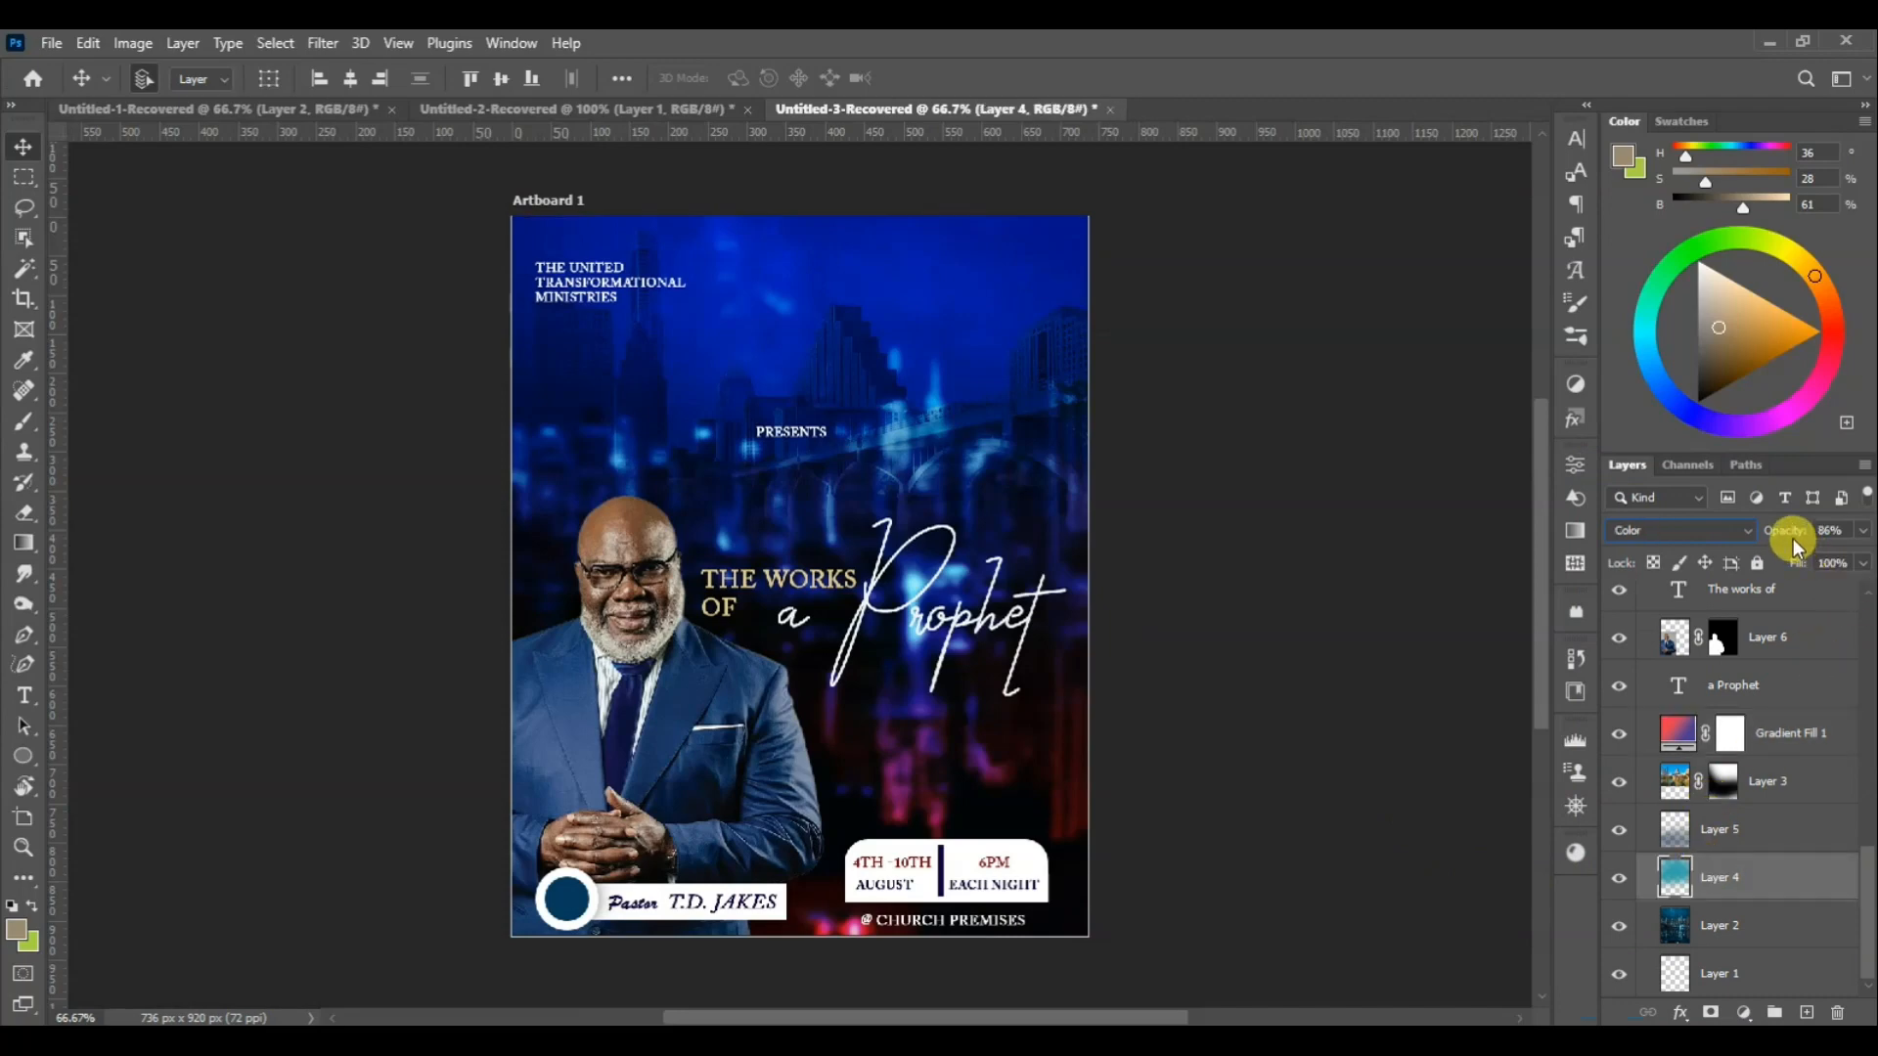
{"action": "left_click", "coordinate": [1755, 536]}
{"action": "left_click_drag", "start_coordinate": [1755, 536], "coordinate": [1822, 573]}
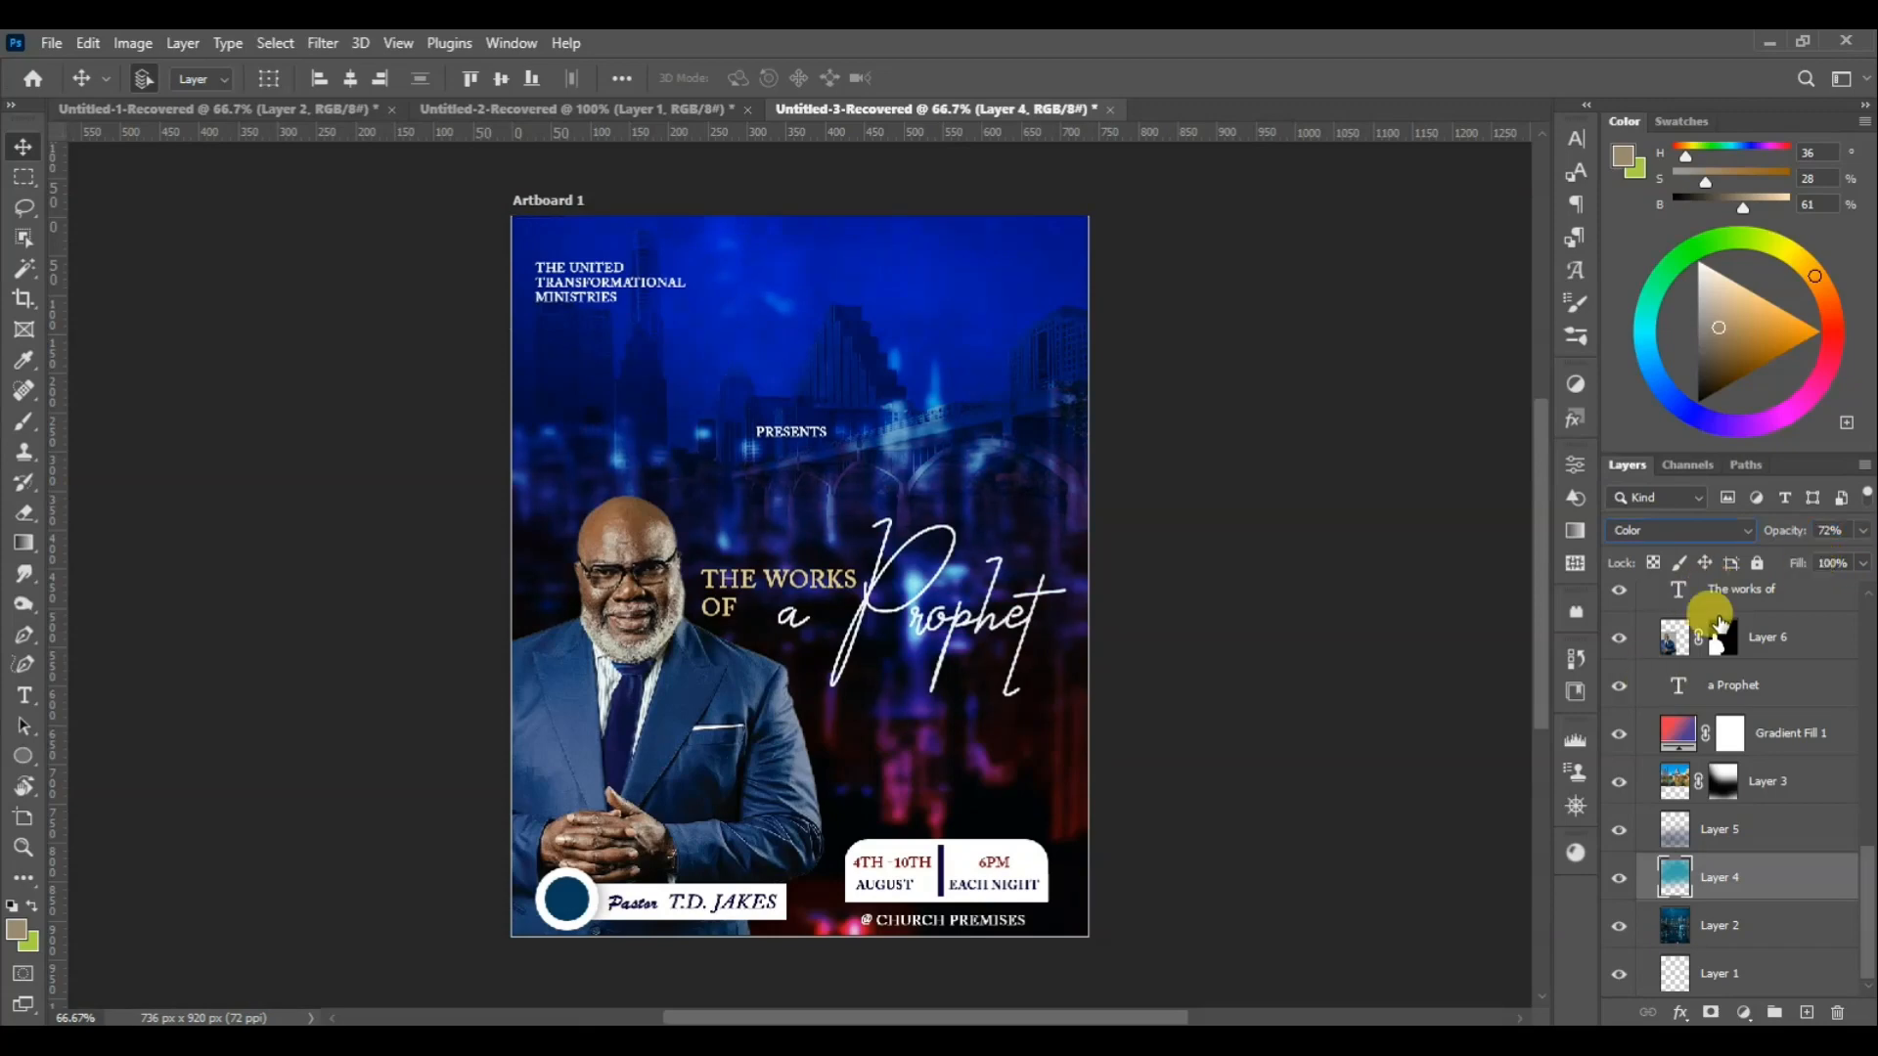
Change the blend mode of the Layer 3 city image to Overlay
{"action": "left_click", "coordinate": [1741, 734]}
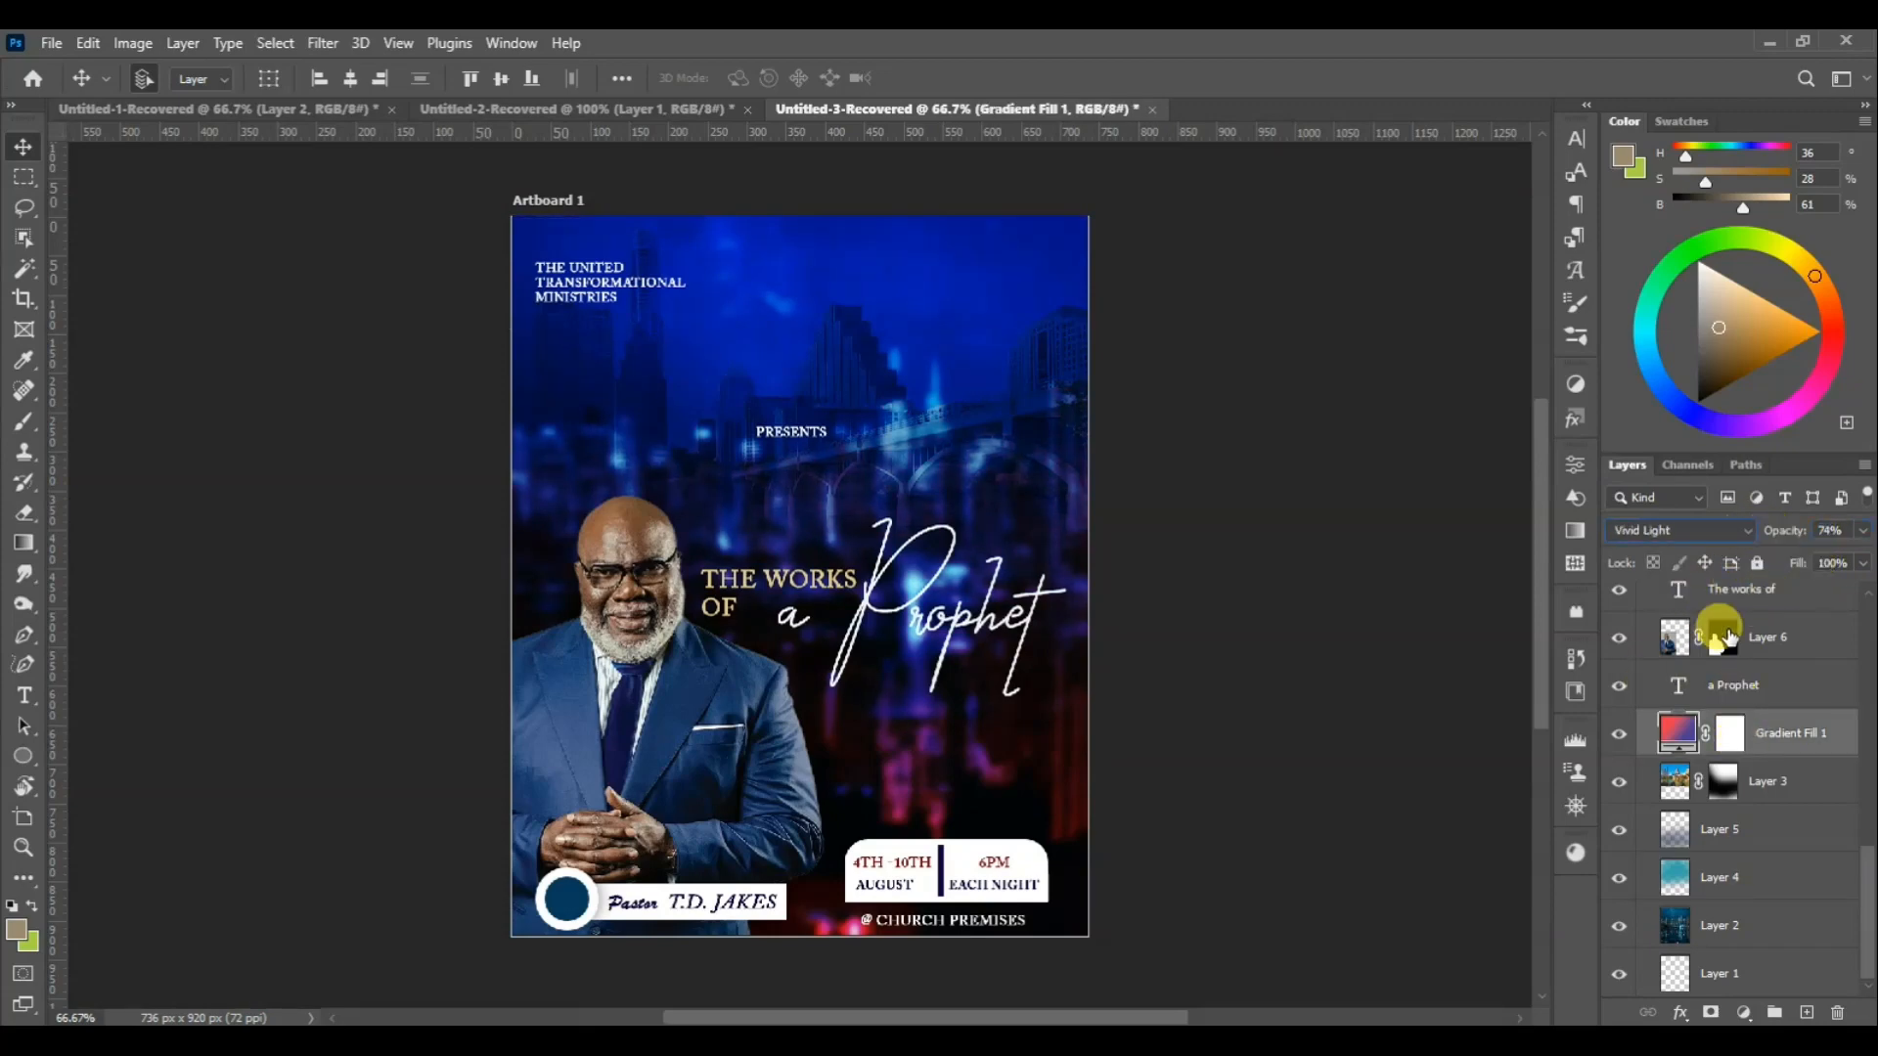
{"action": "left_click", "coordinate": [1759, 783]}
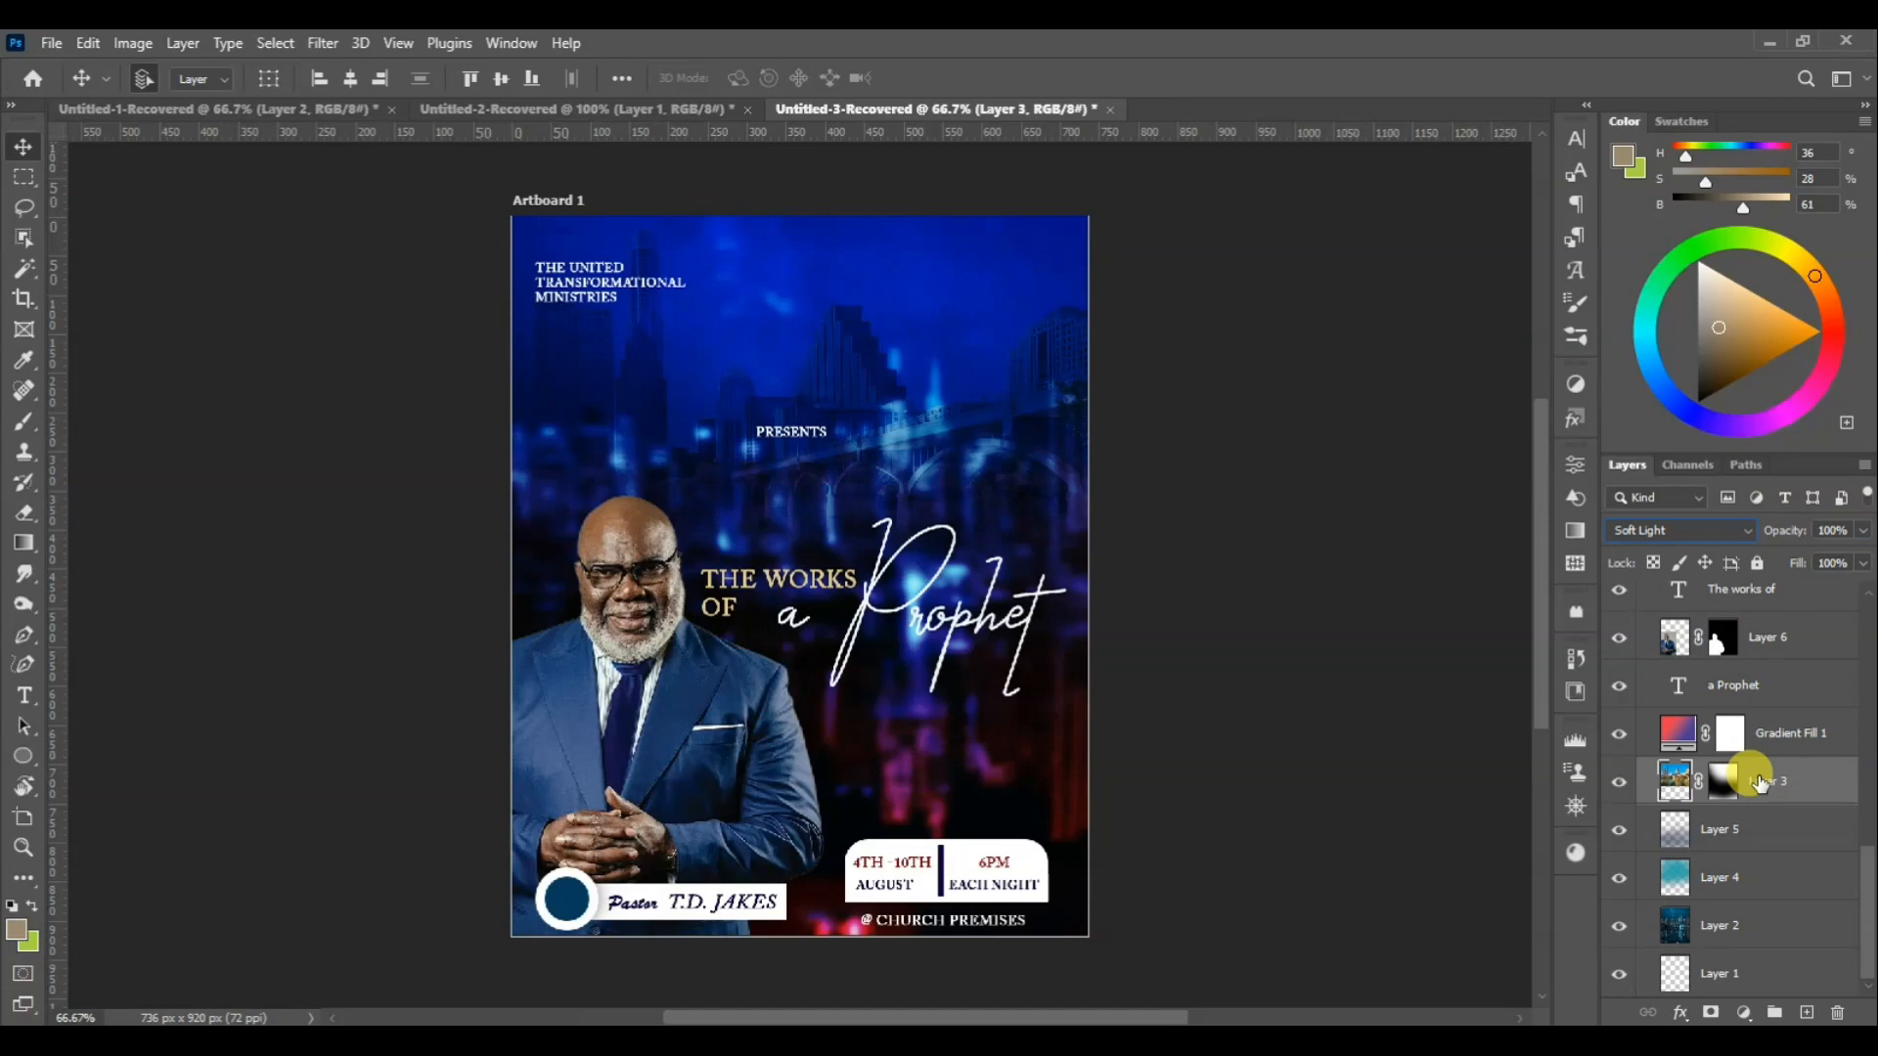
{"action": "left_click", "coordinate": [1717, 528]}
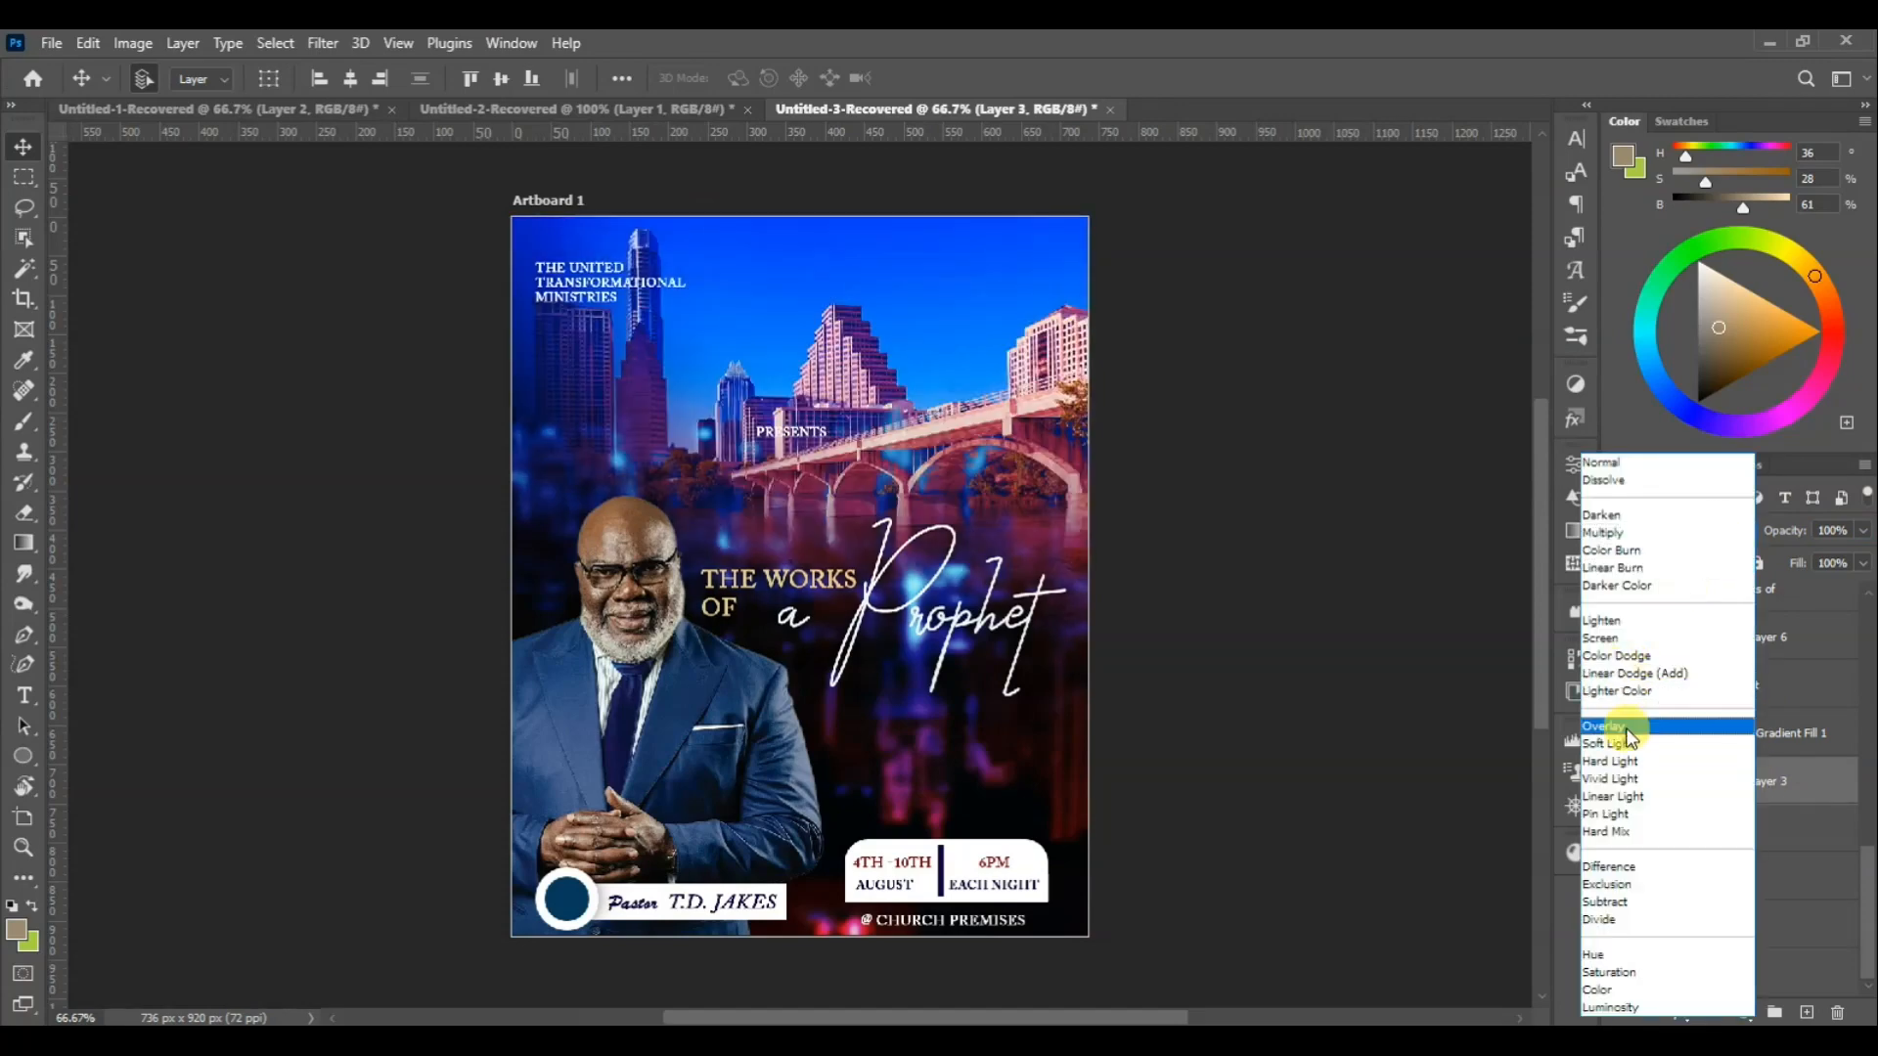
{"action": "left_click", "coordinate": [1628, 728]}
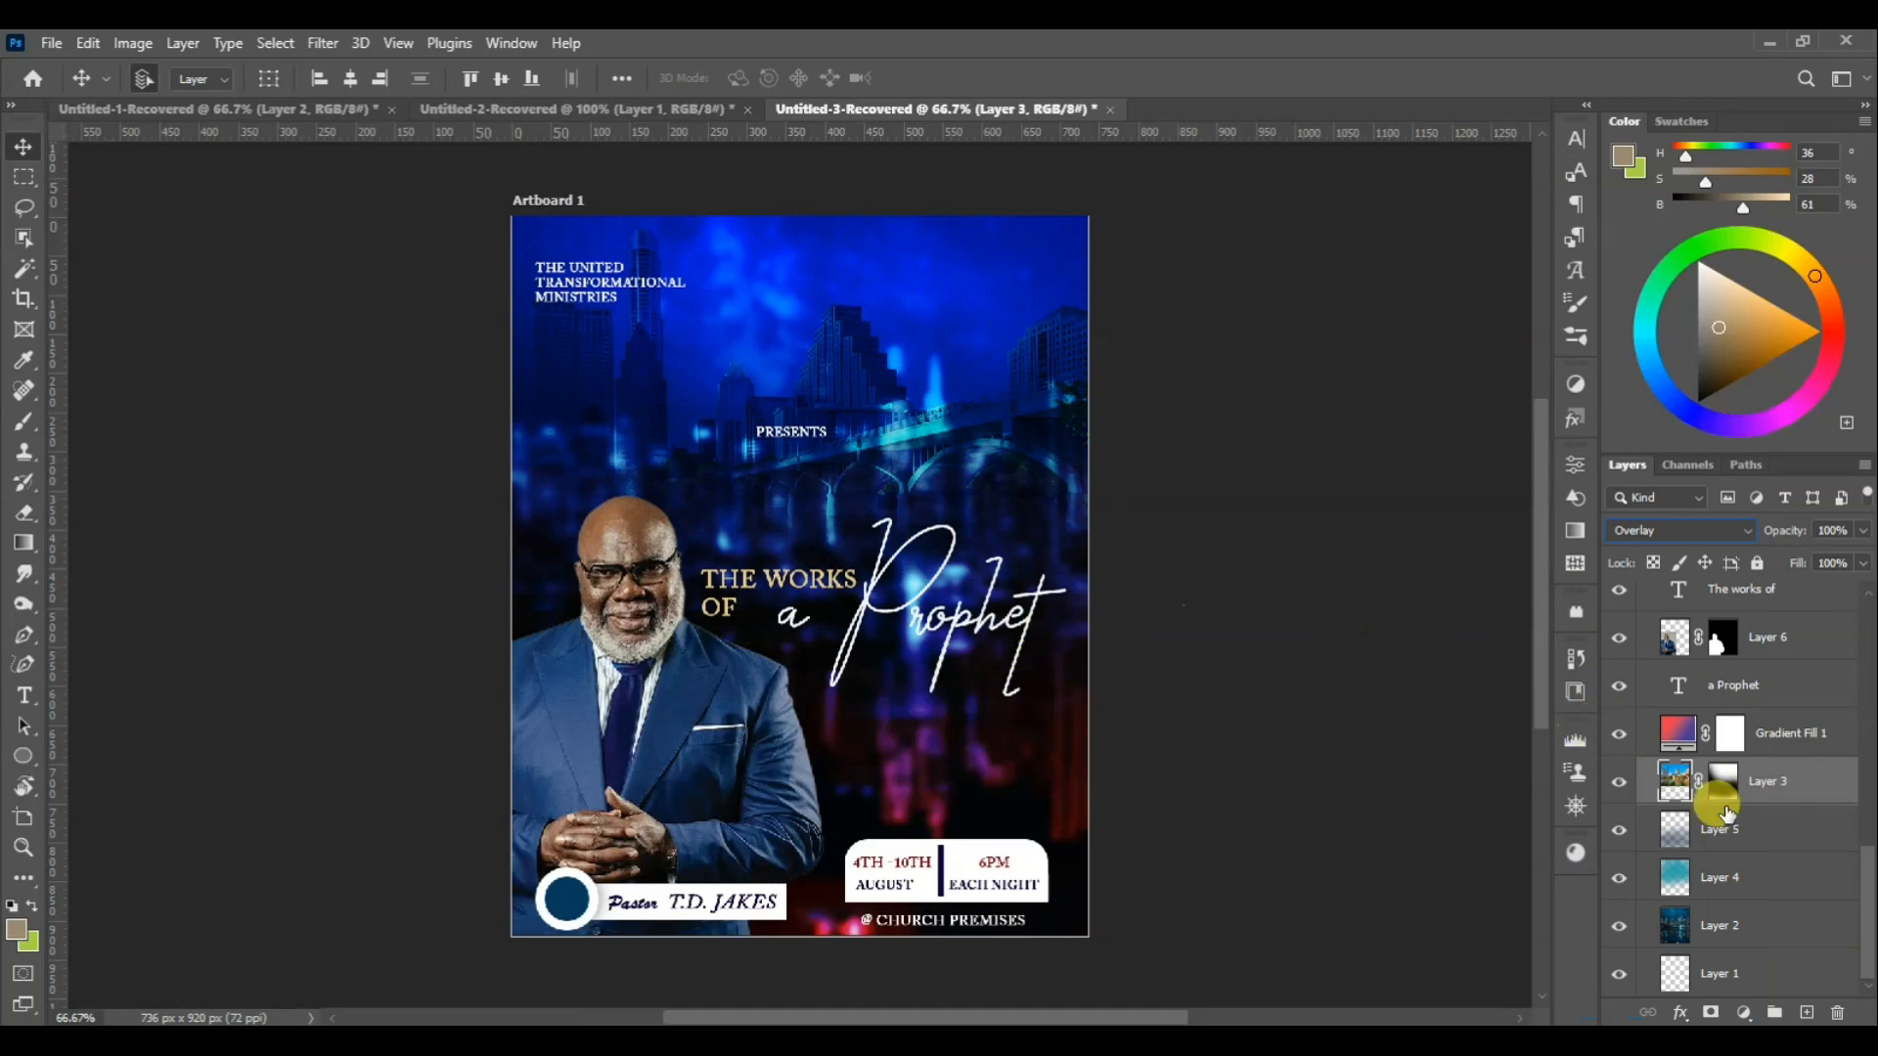
Set Layer 4's opacity to 39% and Gradient Fill 1's opacity to 100%
{"action": "left_click", "coordinate": [1719, 878]}
{"action": "mouse_move", "coordinate": [1790, 536]}
{"action": "left_mouse_down"}
{"action": "mouse_move", "coordinate": [1702, 538]}
{"action": "mouse_move", "coordinate": [1800, 538]}
{"action": "left_mouse_up"}
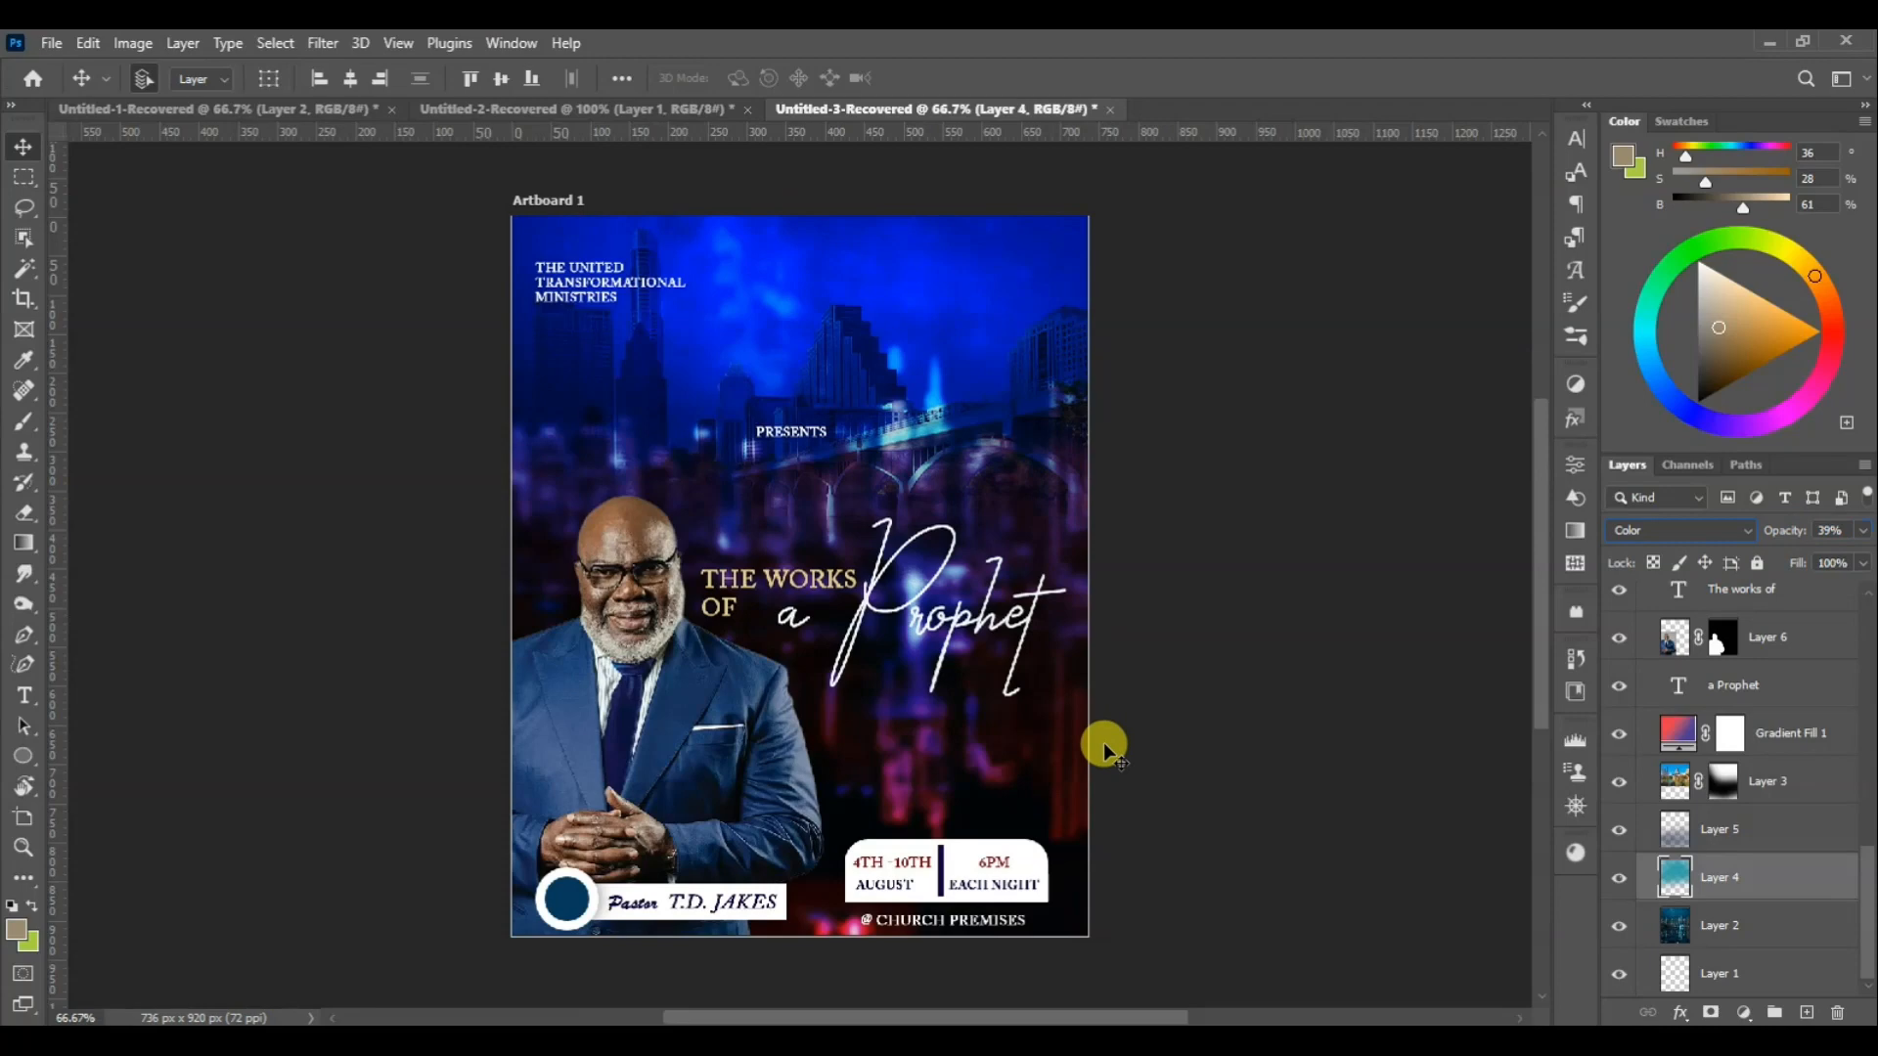
{"action": "left_click", "coordinate": [1727, 732]}
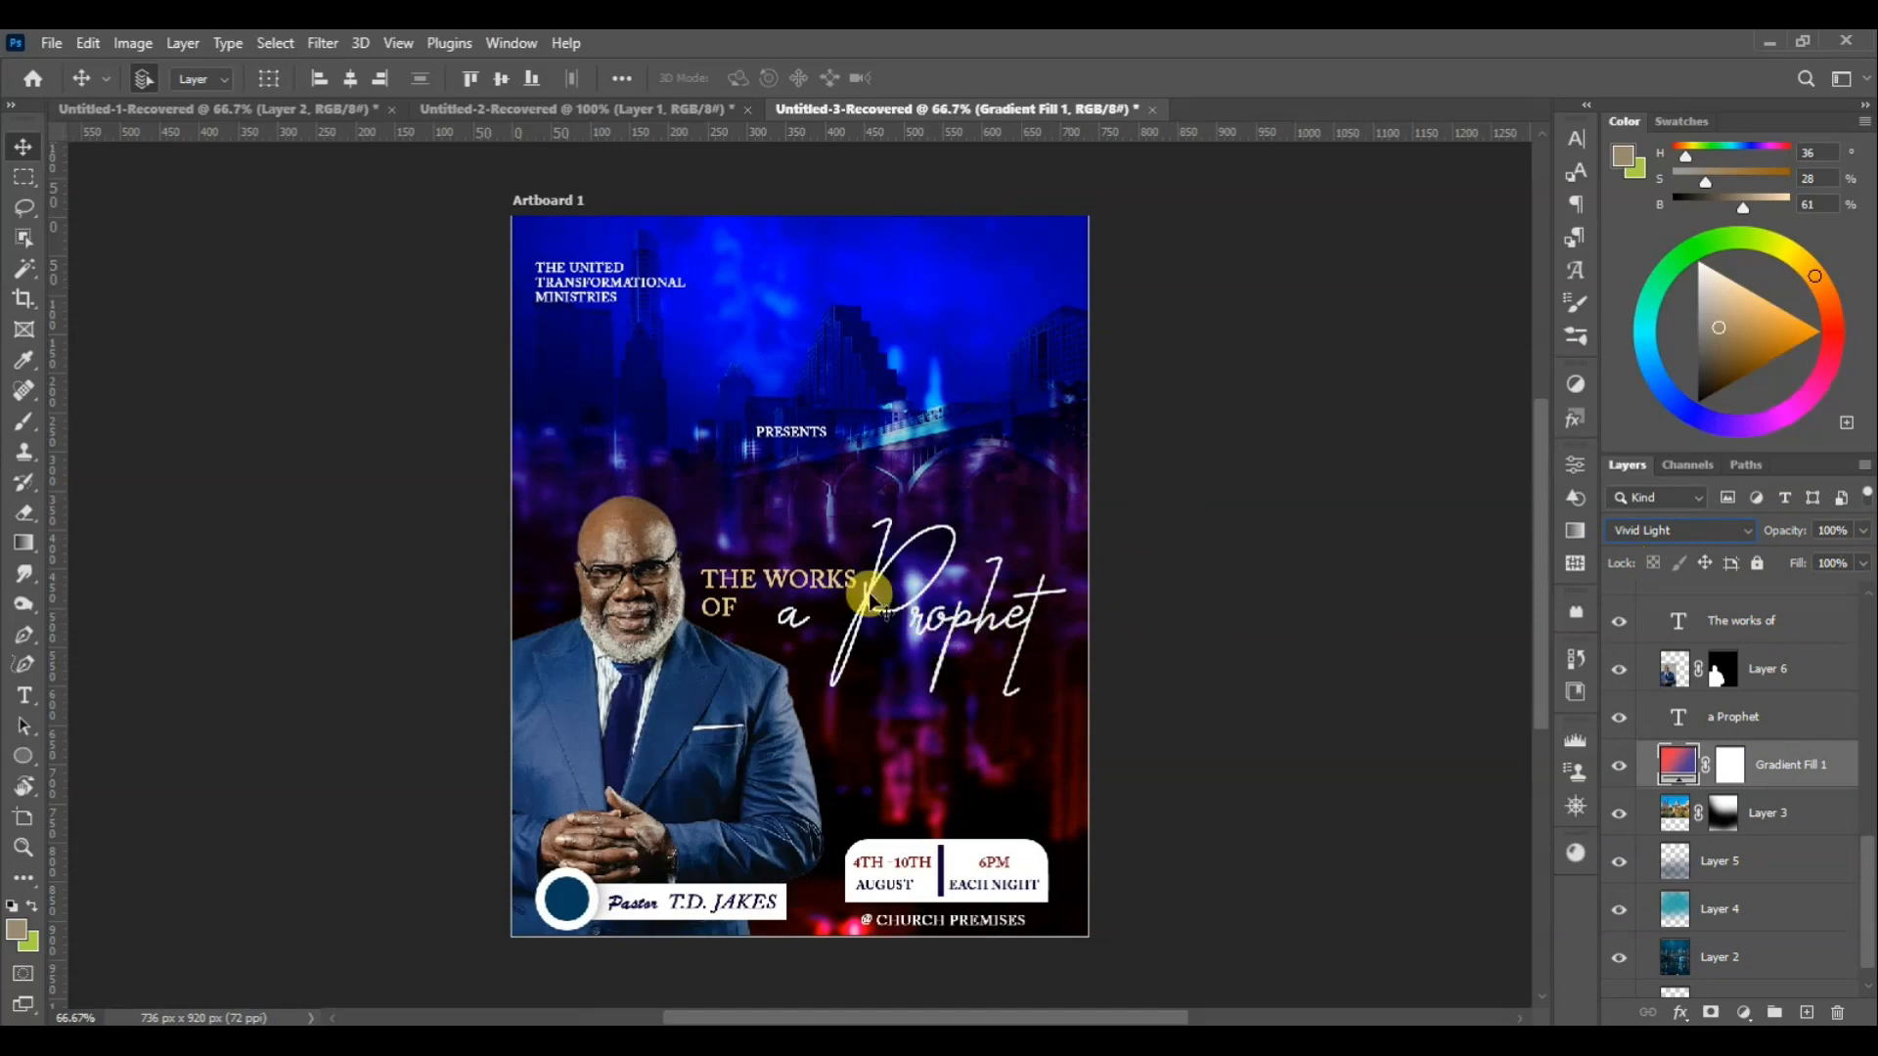
Move the "The works of" text up and slightly right, so it sits just above and beside "a Prophet"
{"action": "left_click_drag", "start_coordinate": [839, 585], "coordinate": [852, 577]}
{"action": "key", "text": "Left"}
{"action": "key", "text": "Left"}
{"action": "key", "text": "Left"}
{"action": "key", "text": "Left"}
{"action": "key", "text": "Left"}
{"action": "key", "text": "Left"}
{"action": "key", "text": "Left"}
{"action": "key", "text": "Left"}
{"action": "key", "text": "Left"}
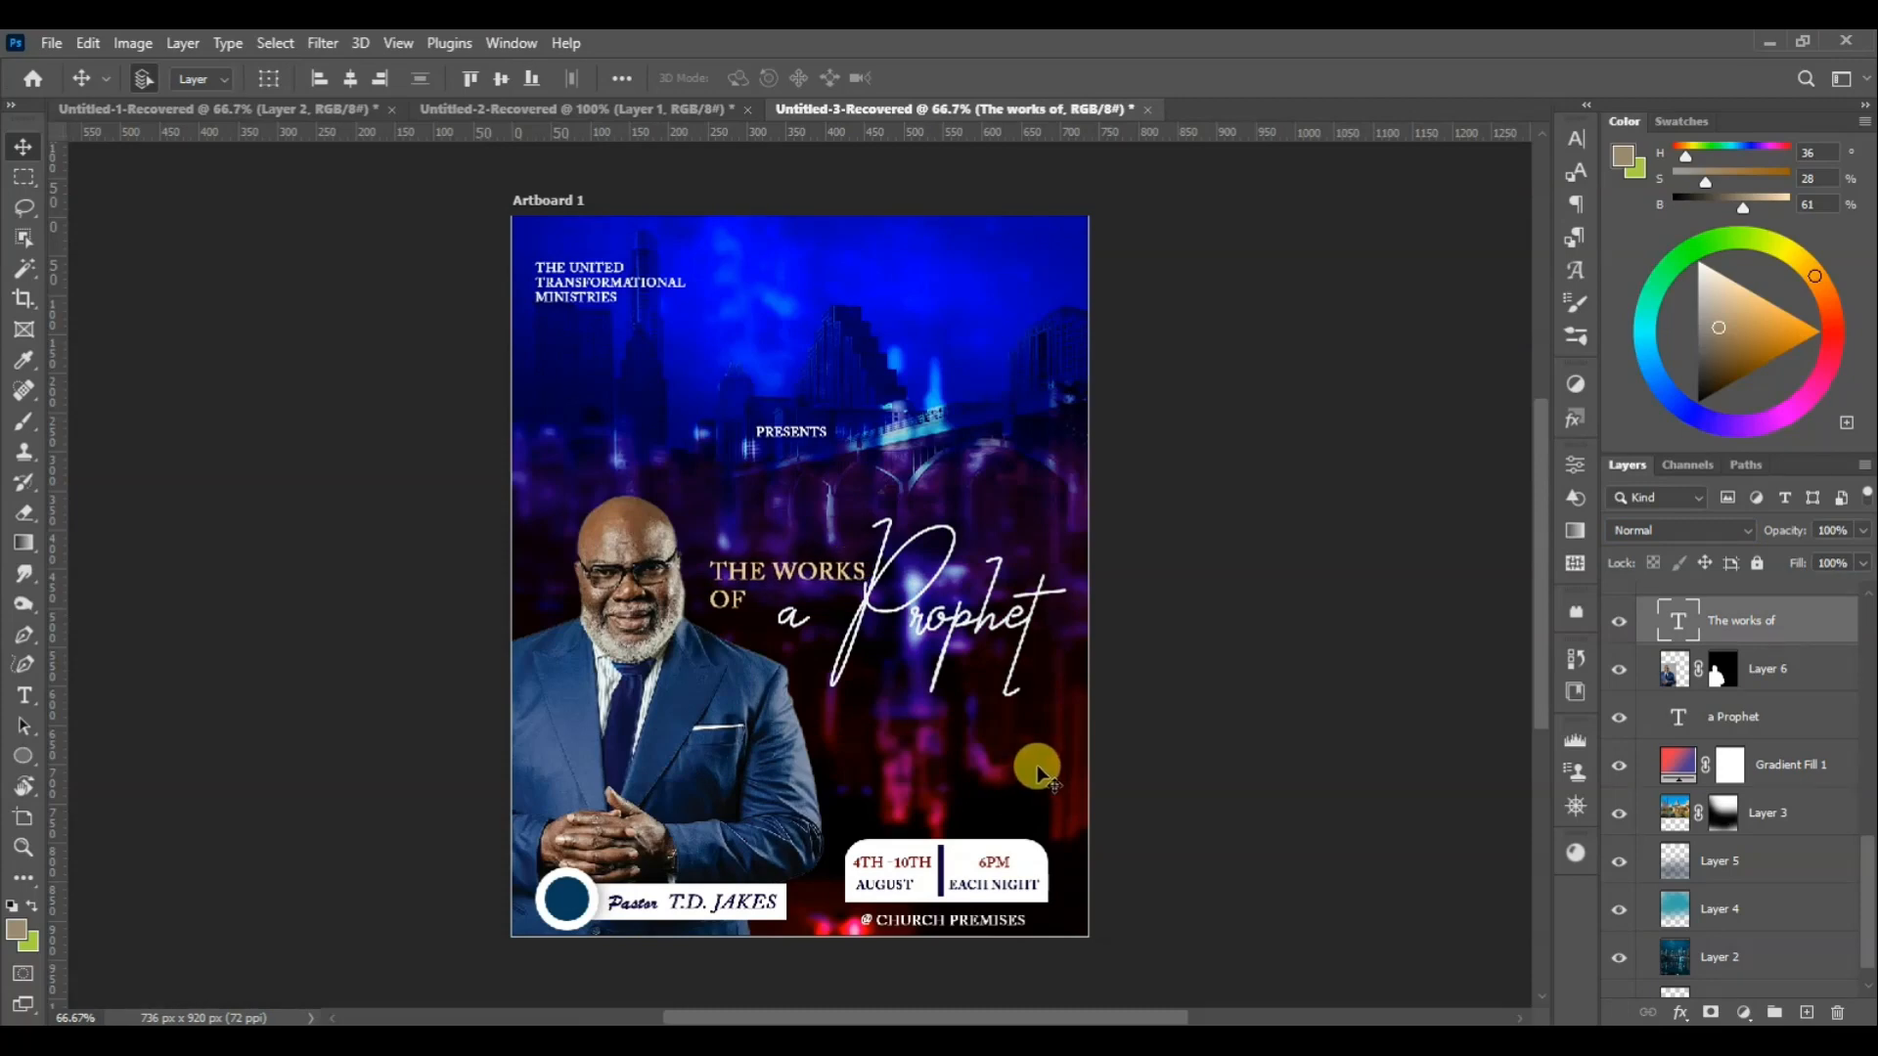
{"action": "key", "text": "Up"}
{"action": "key", "text": "Up"}
{"action": "key", "text": "Up"}
{"action": "key", "text": "Up"}
{"action": "key", "text": "Up"}
{"action": "key", "text": "Up"}
{"action": "key", "text": "Up"}
{"action": "key", "text": "Up"}
{"action": "key", "text": "Up"}
{"action": "key", "text": "Up"}
{"action": "key", "text": "Up"}
{"action": "key", "text": "Up"}
{"action": "key", "text": "Up"}
{"action": "key", "text": "Up"}
{"action": "key", "text": "Up"}
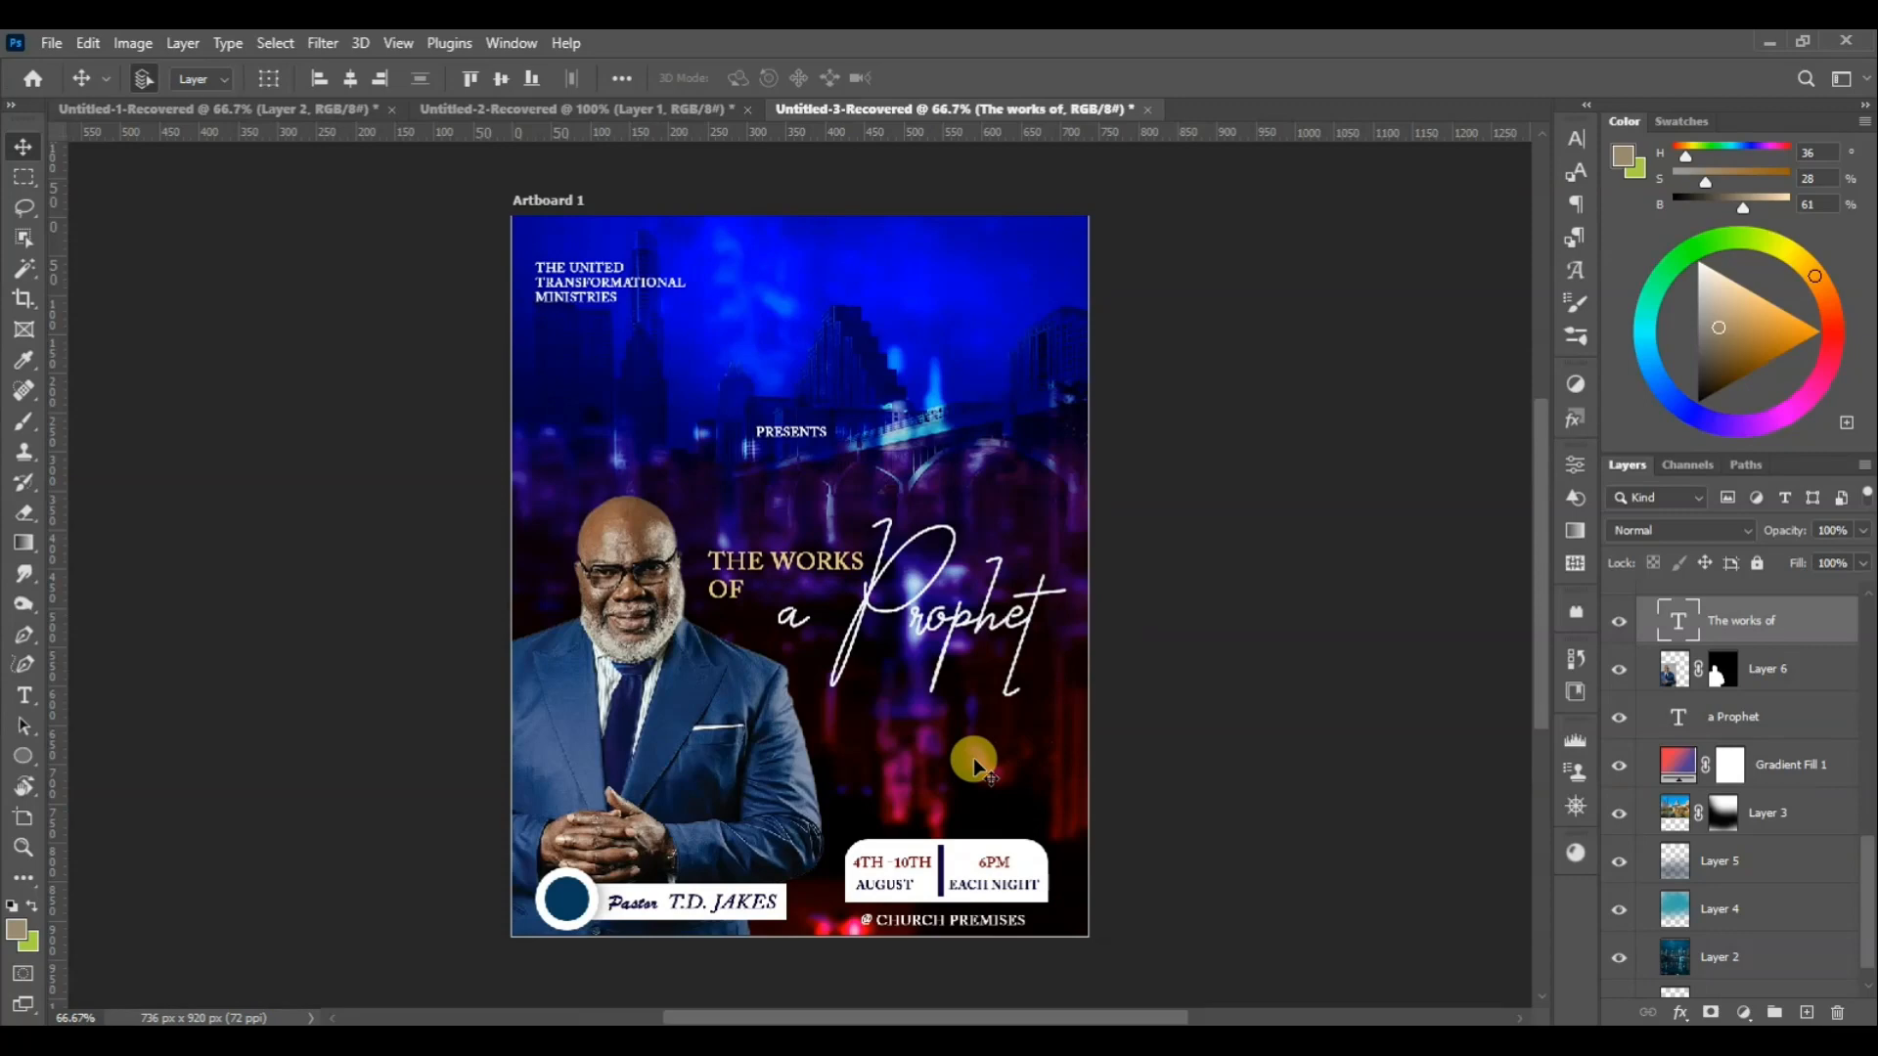
Add a new text layer reading "theme:" below "presents"
{"action": "key", "text": "t"}
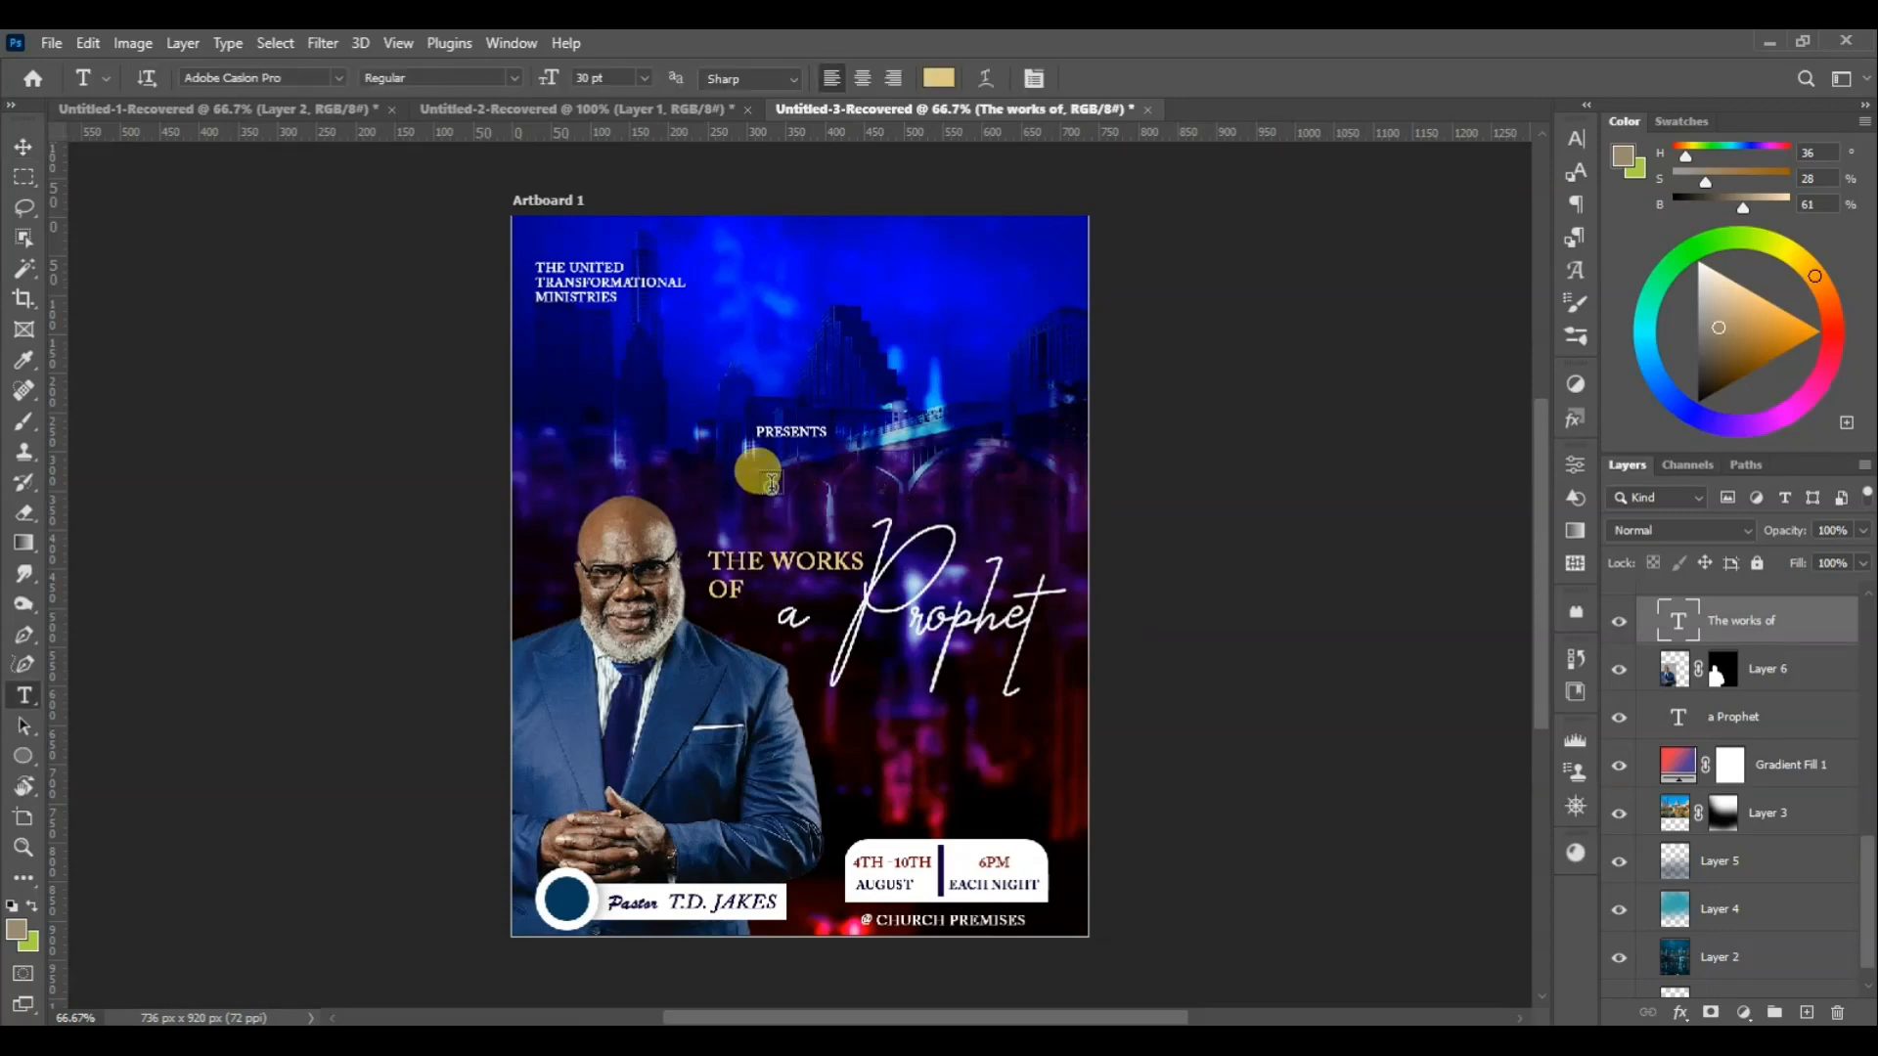
{"action": "left_click", "coordinate": [772, 482]}
{"action": "type", "text": "HEMELOREM IPSUM"}
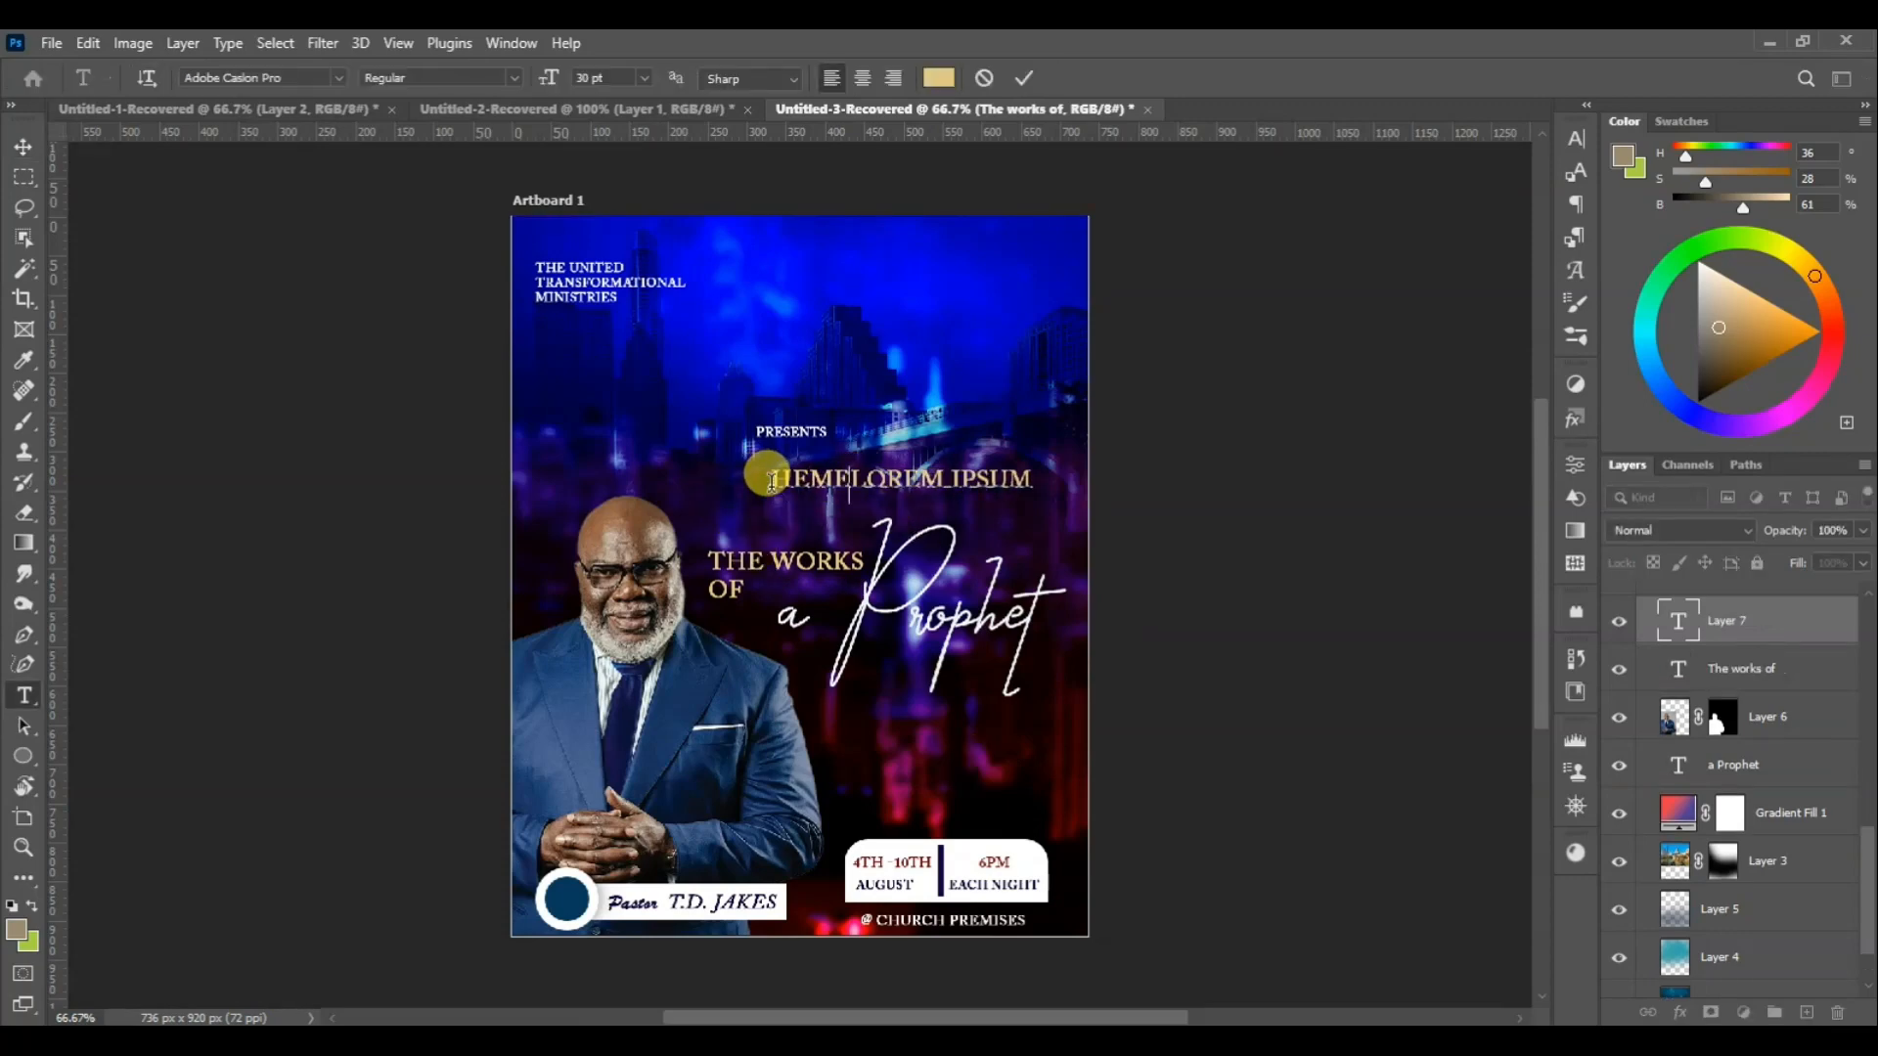
{"action": "left_click_drag", "start_coordinate": [863, 481], "coordinate": [1317, 497]}
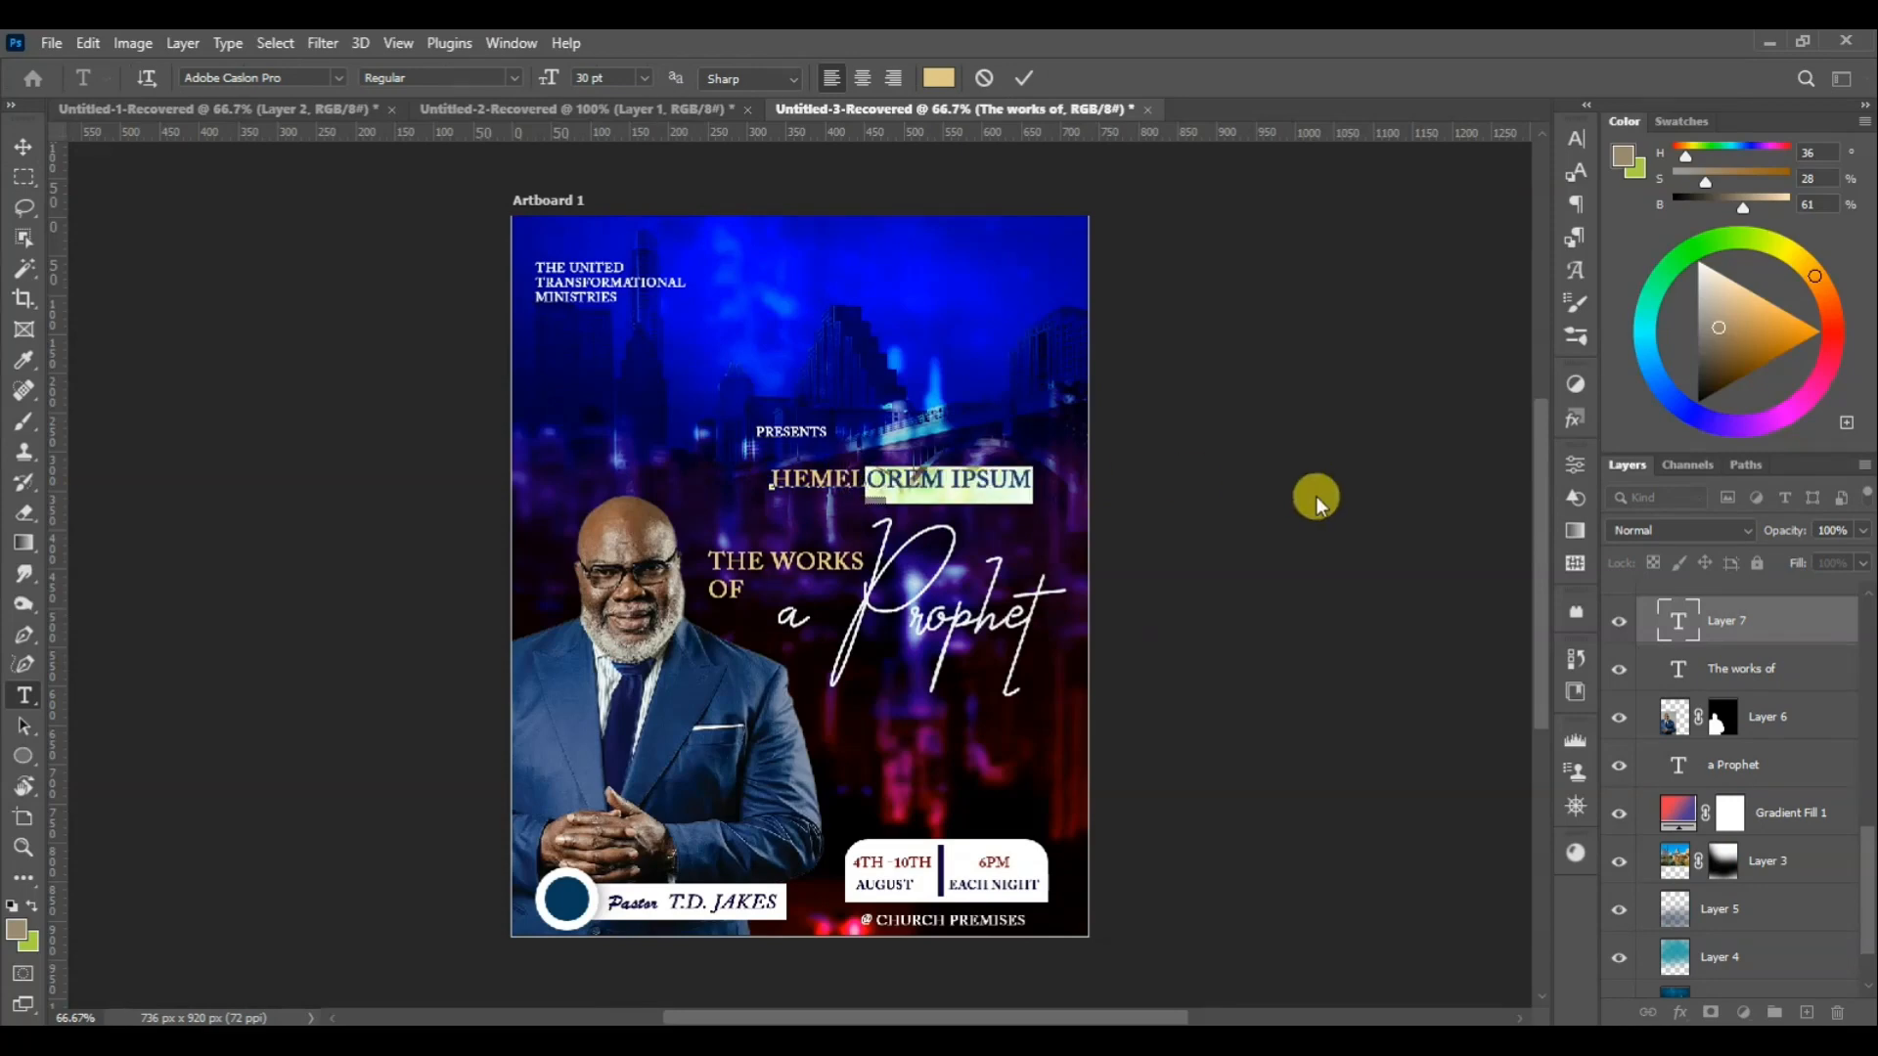
{"action": "key", "text": "BackSpace"}
{"action": "key", "text": "BackSpace"}
{"action": "key", "text": "BackSpace"}
{"action": "key", "text": "BackSpace"}
{"action": "key", "text": "BackSpace"}
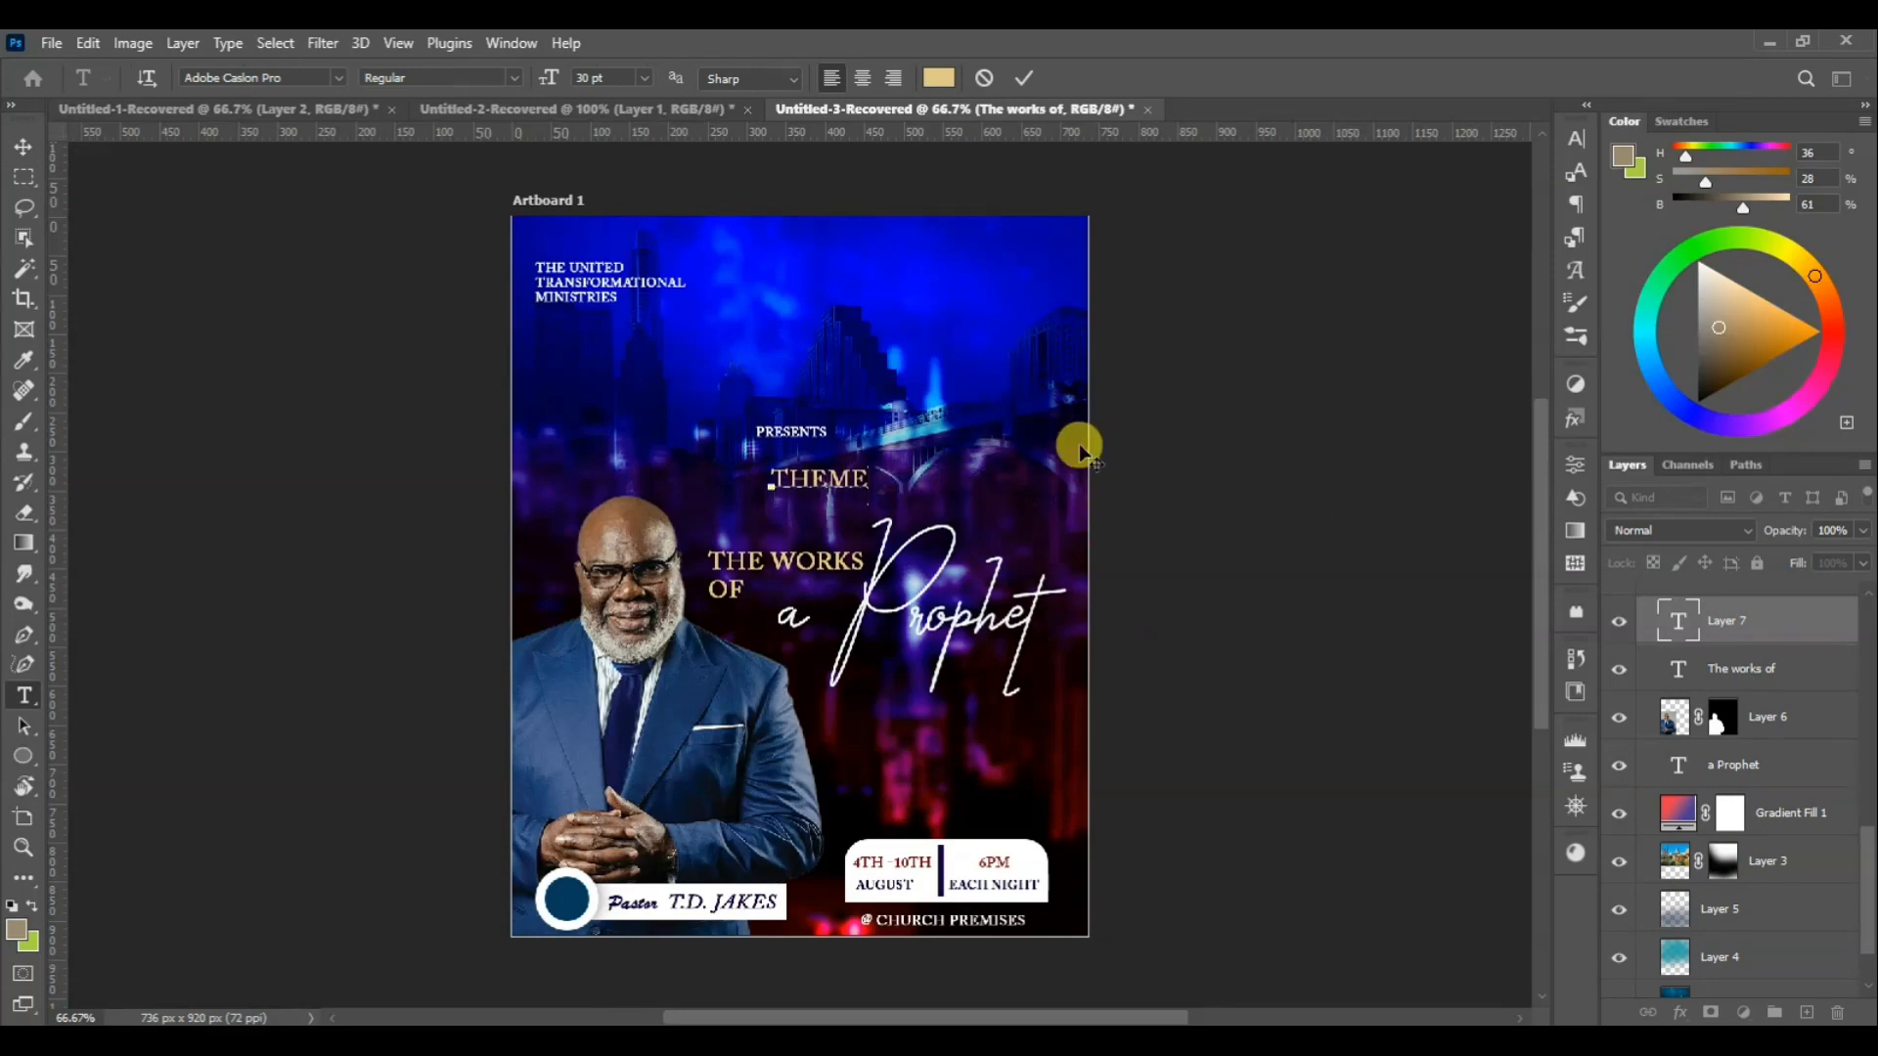
{"action": "type", "text": ":"}
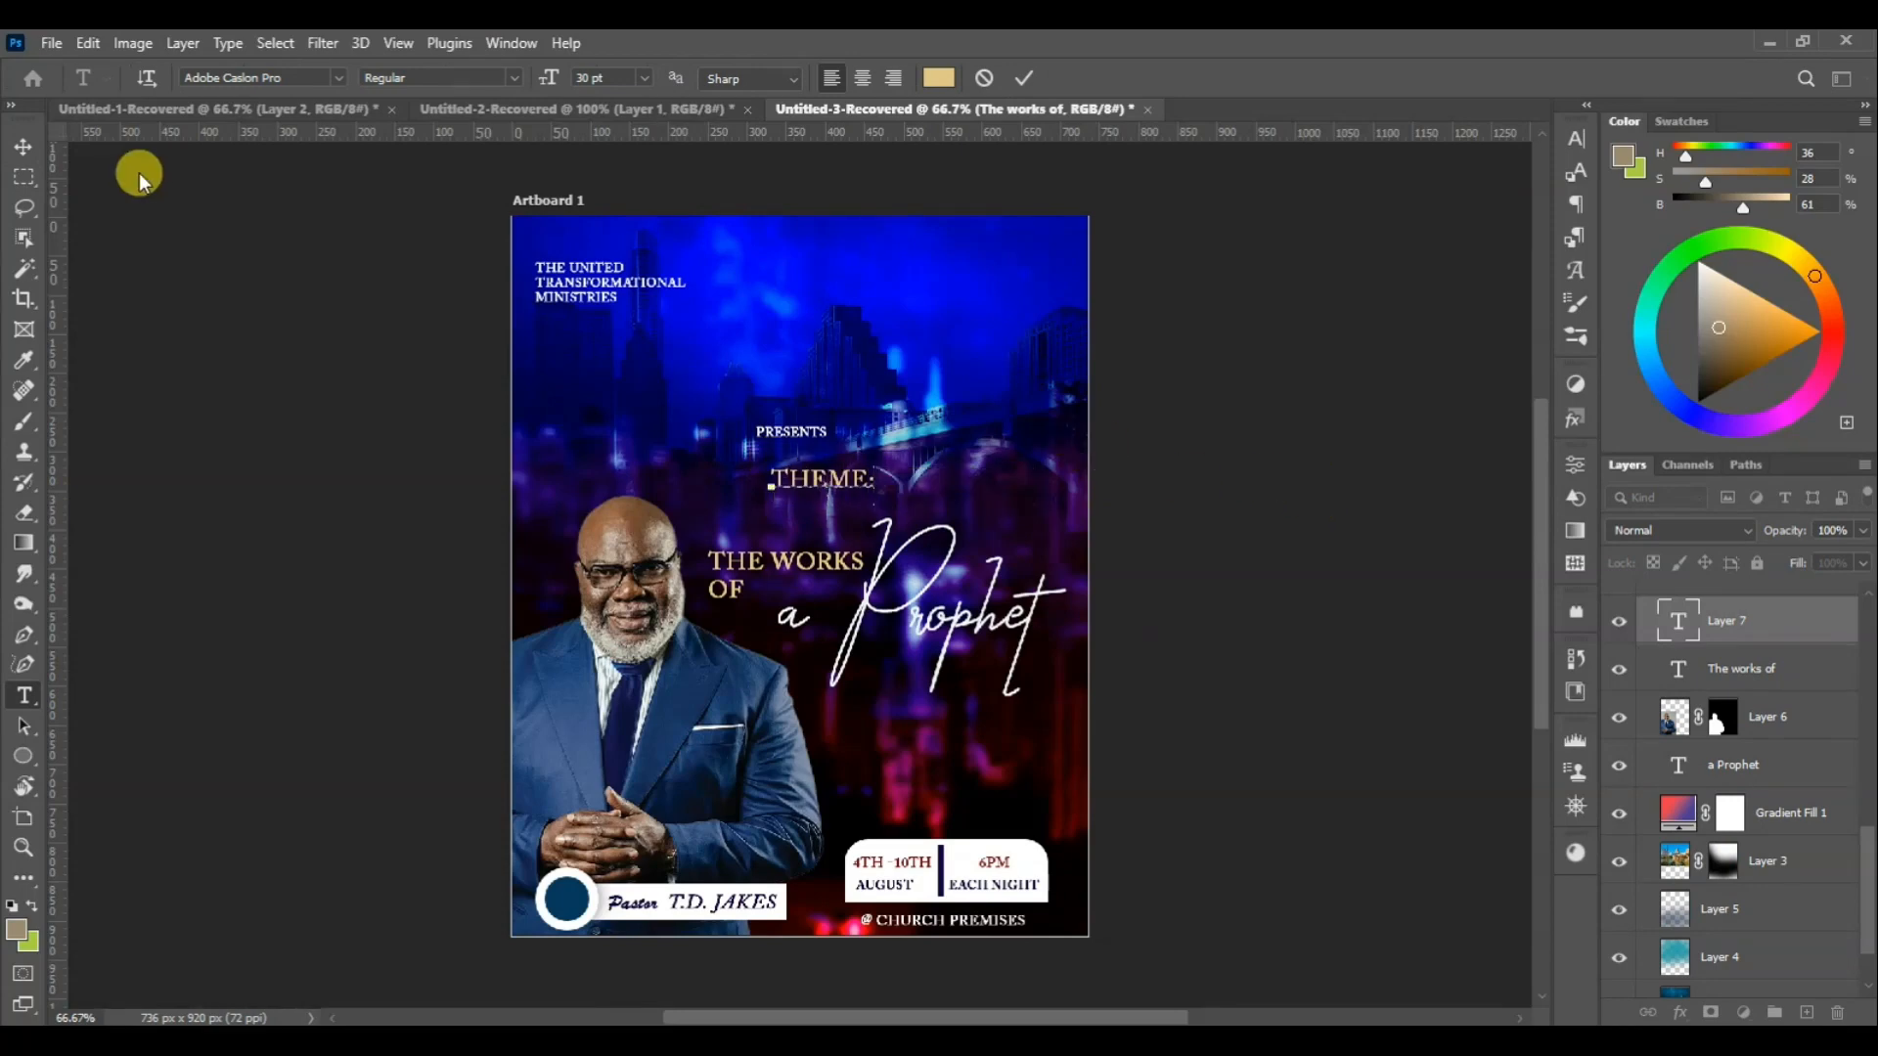
{"action": "left_click", "coordinate": [22, 147]}
Set "theme:" in 46 pt Arinttika Signature Demo without All Caps and place it just above "The works of"
{"action": "left_click", "coordinate": [1580, 139]}
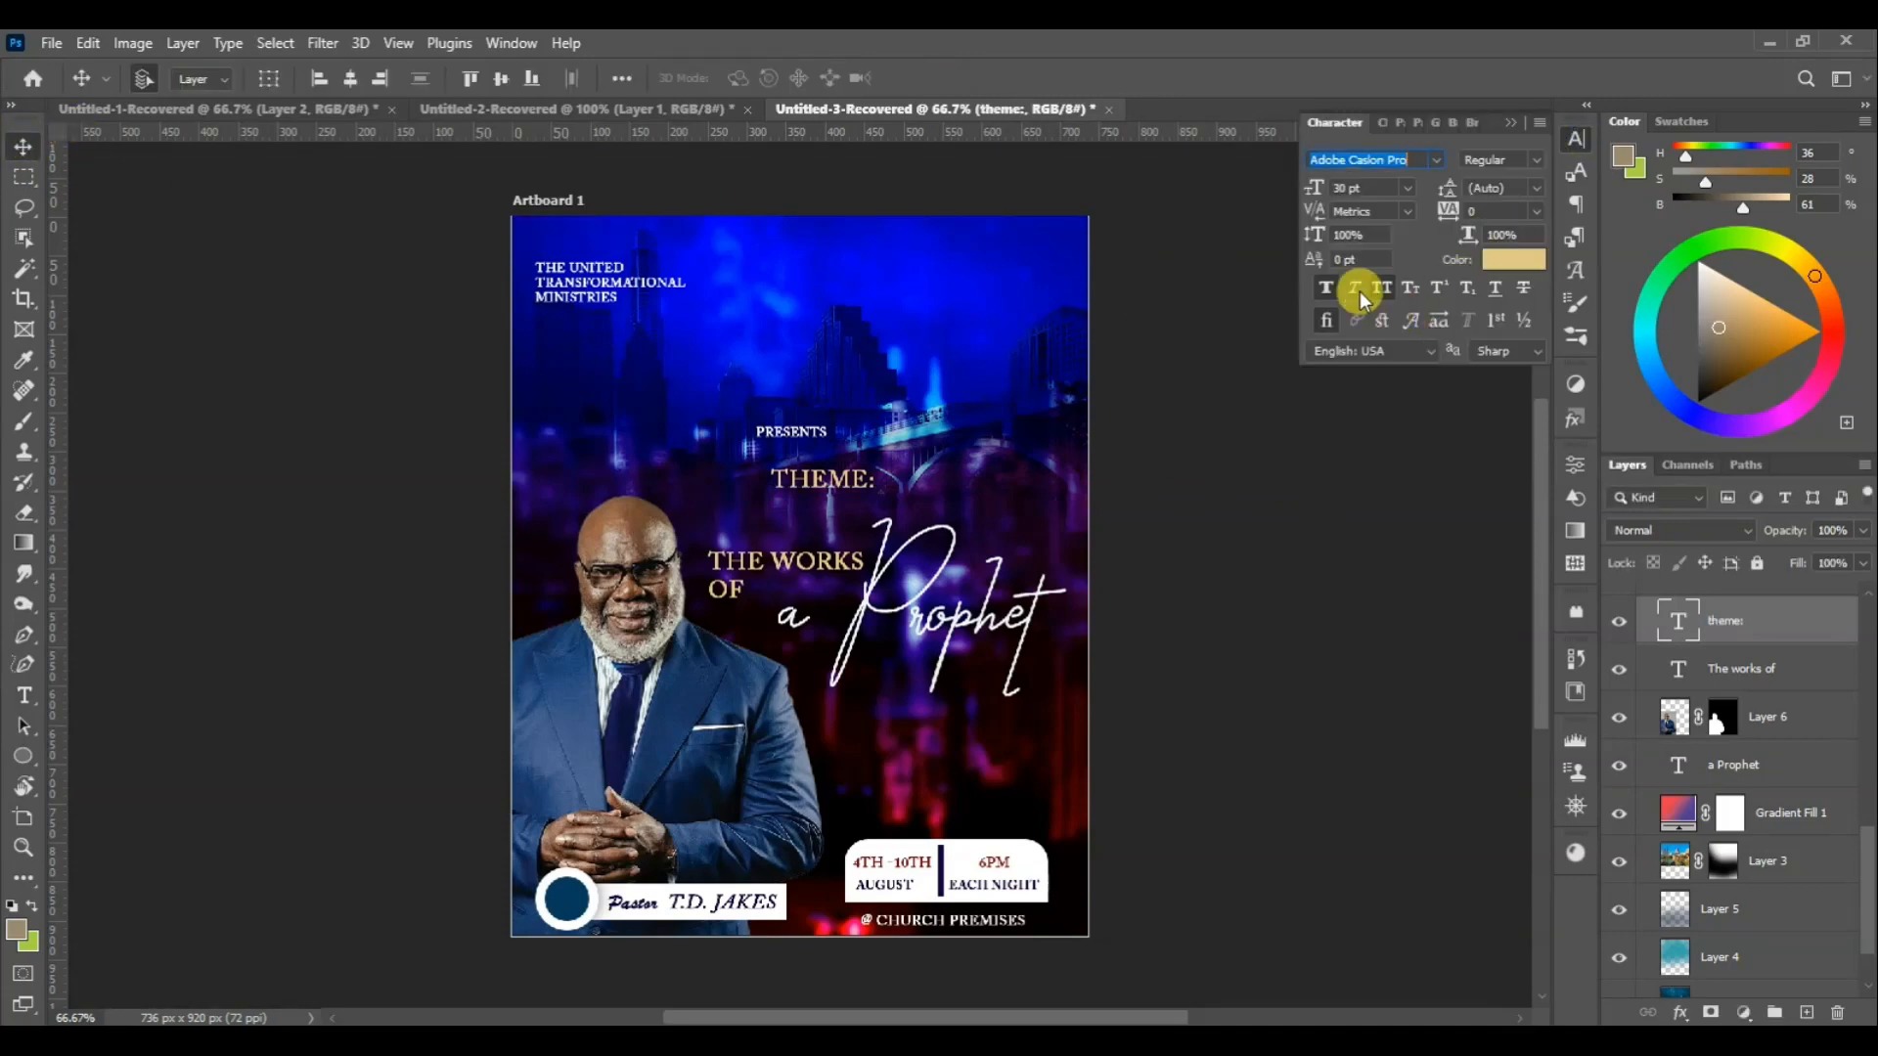
{"action": "left_click", "coordinate": [1434, 159]}
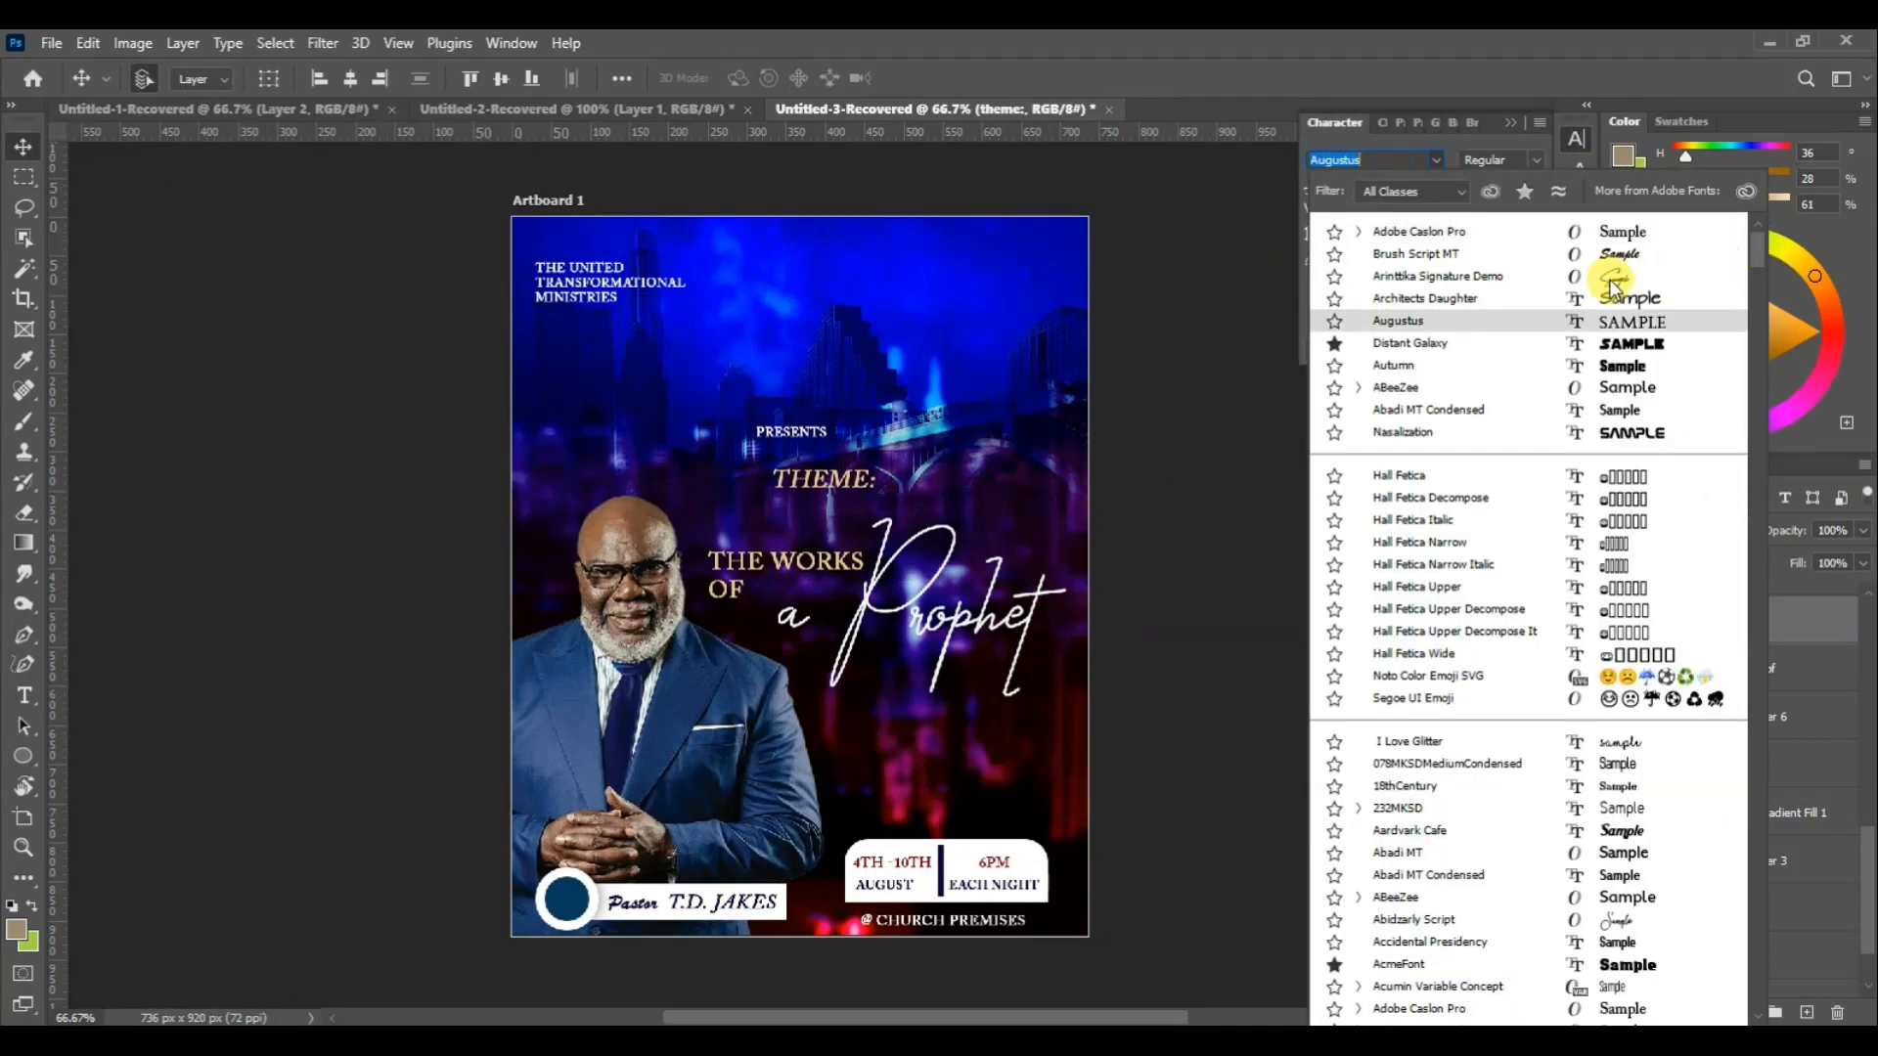
{"action": "left_click", "coordinate": [1381, 281]}
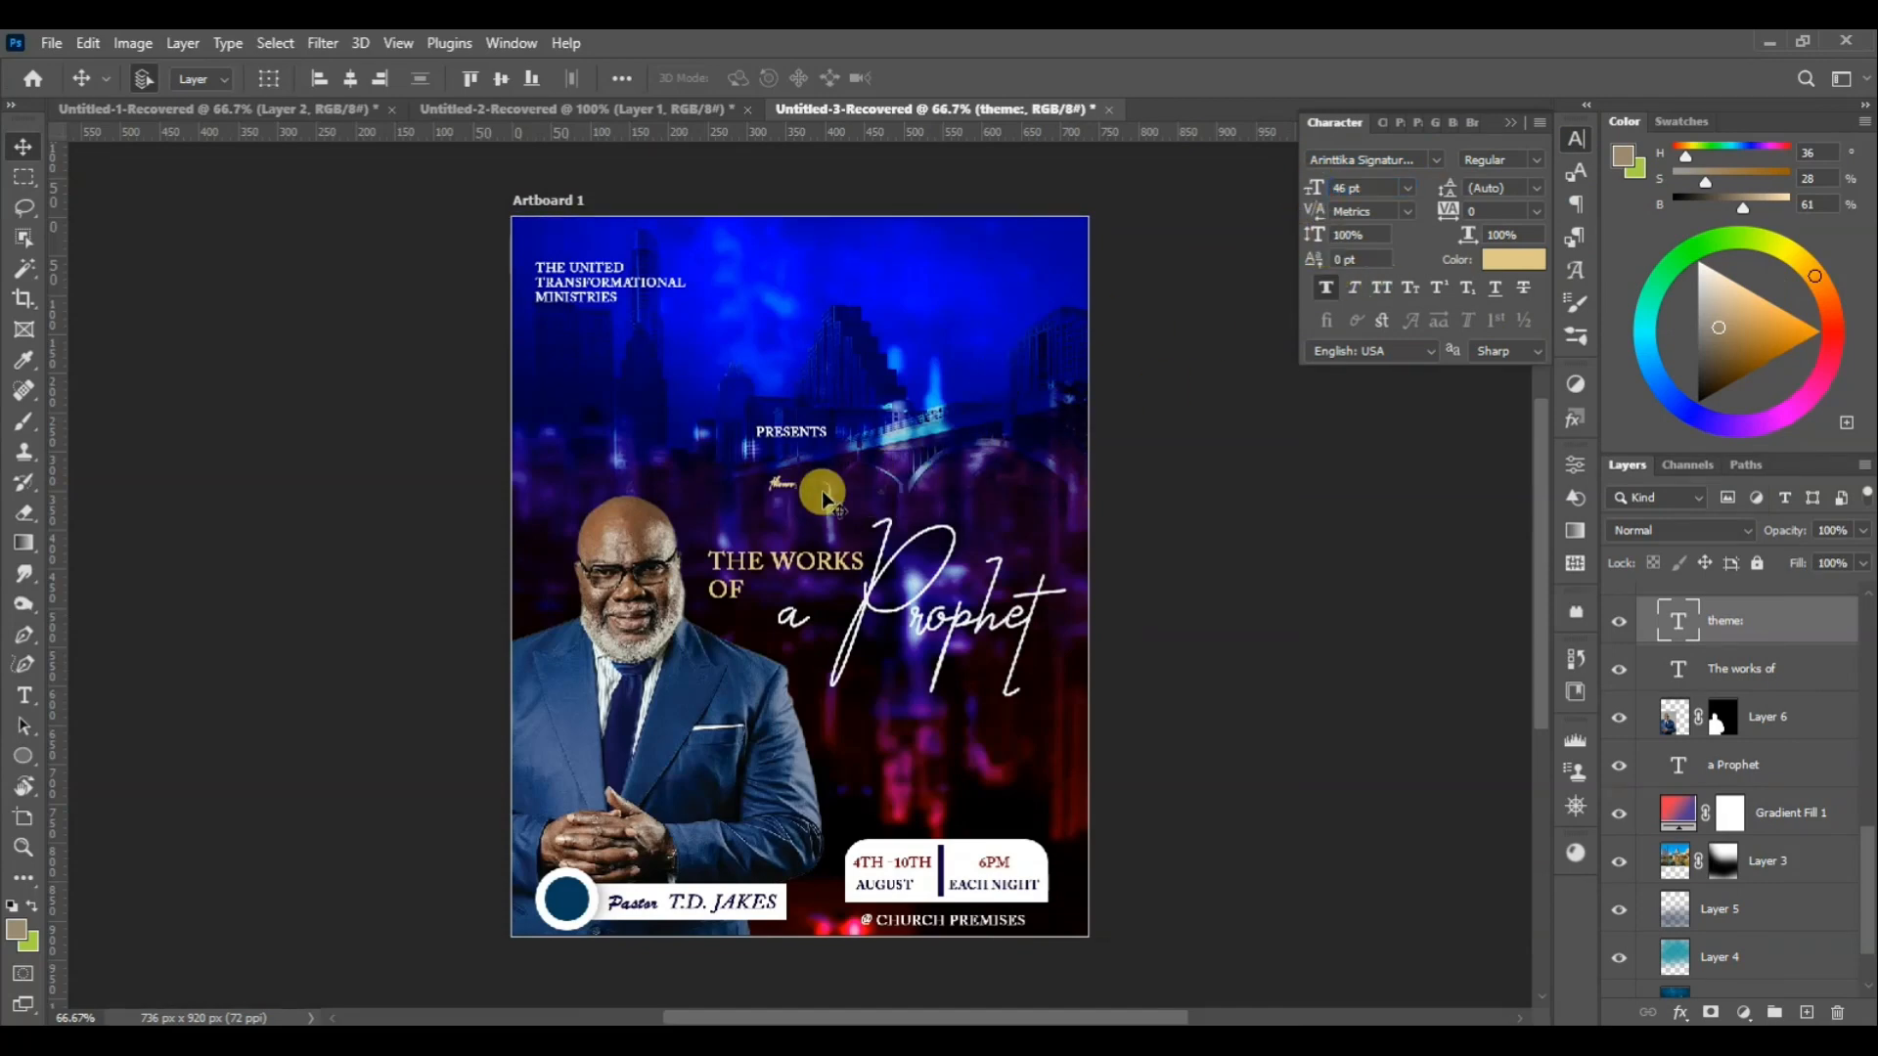
{"action": "left_click_drag", "start_coordinate": [784, 484], "coordinate": [770, 532]}
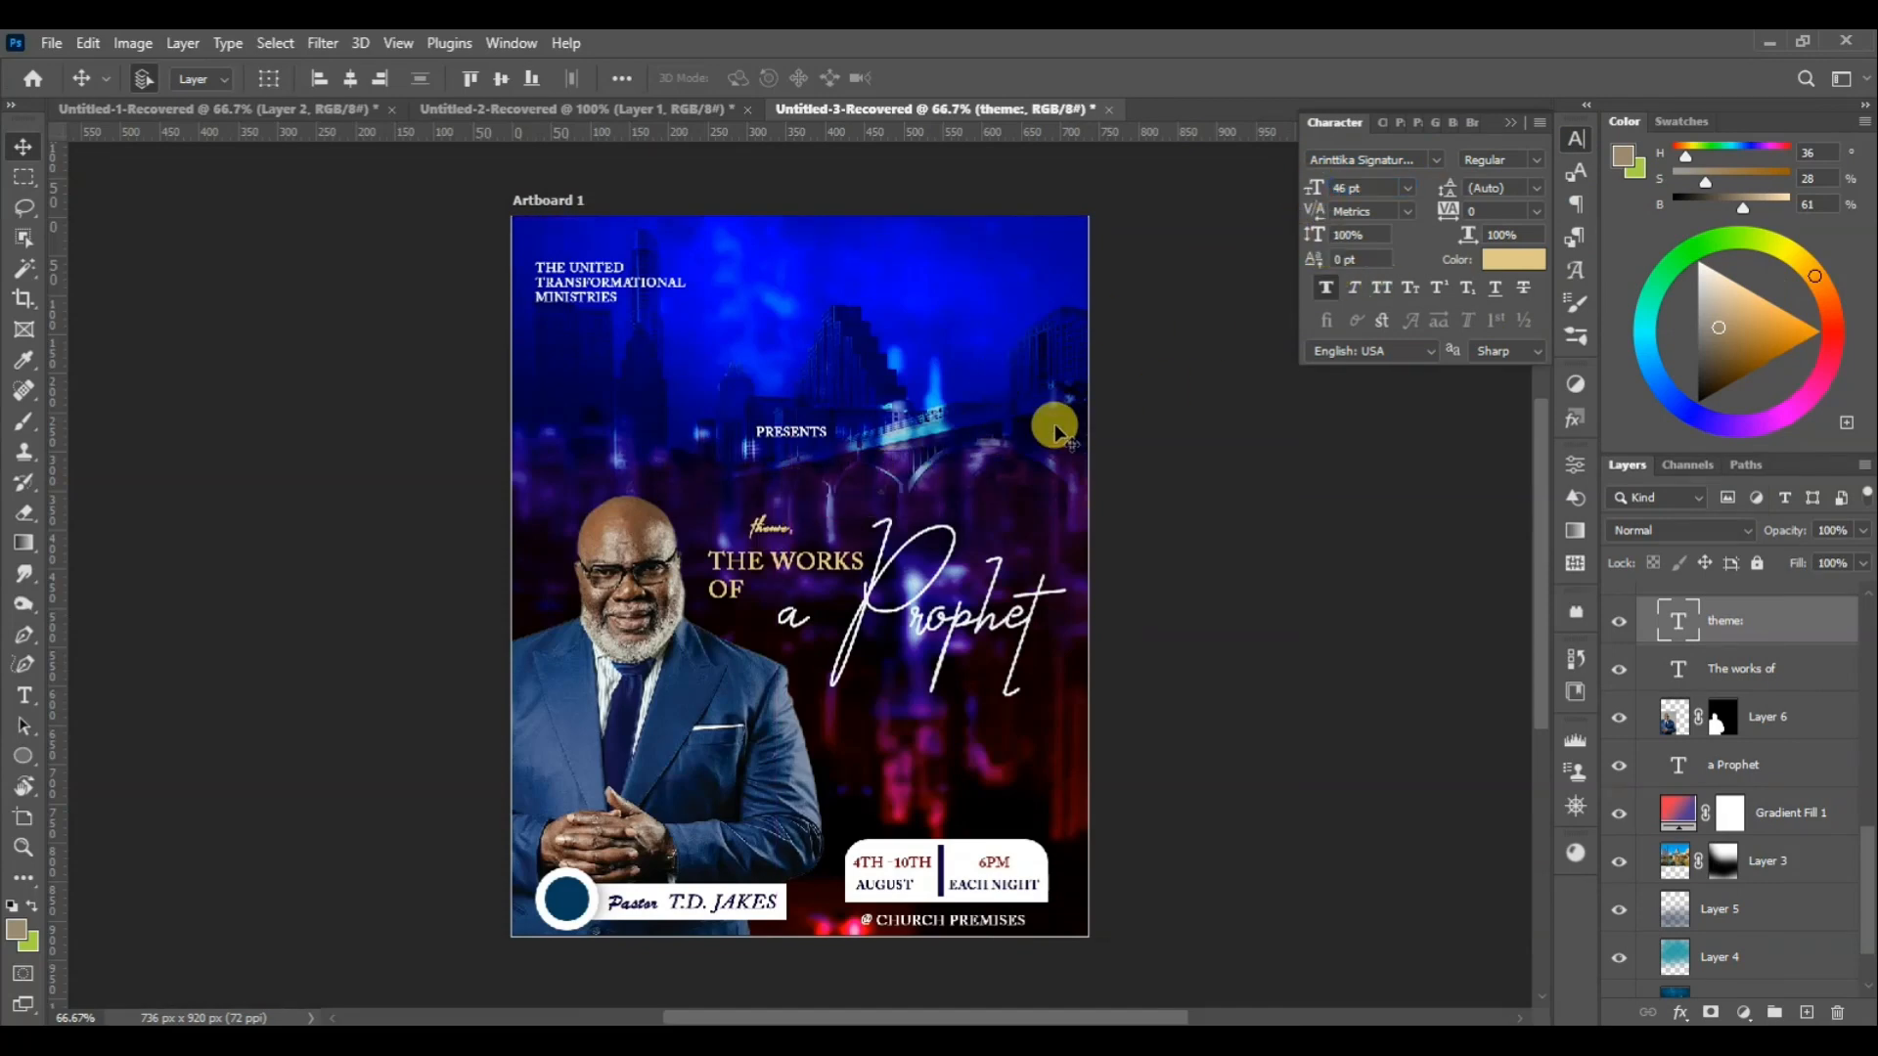
Change the font of the "theme:" text to Creattion Demo
{"action": "left_click", "coordinate": [1435, 161]}
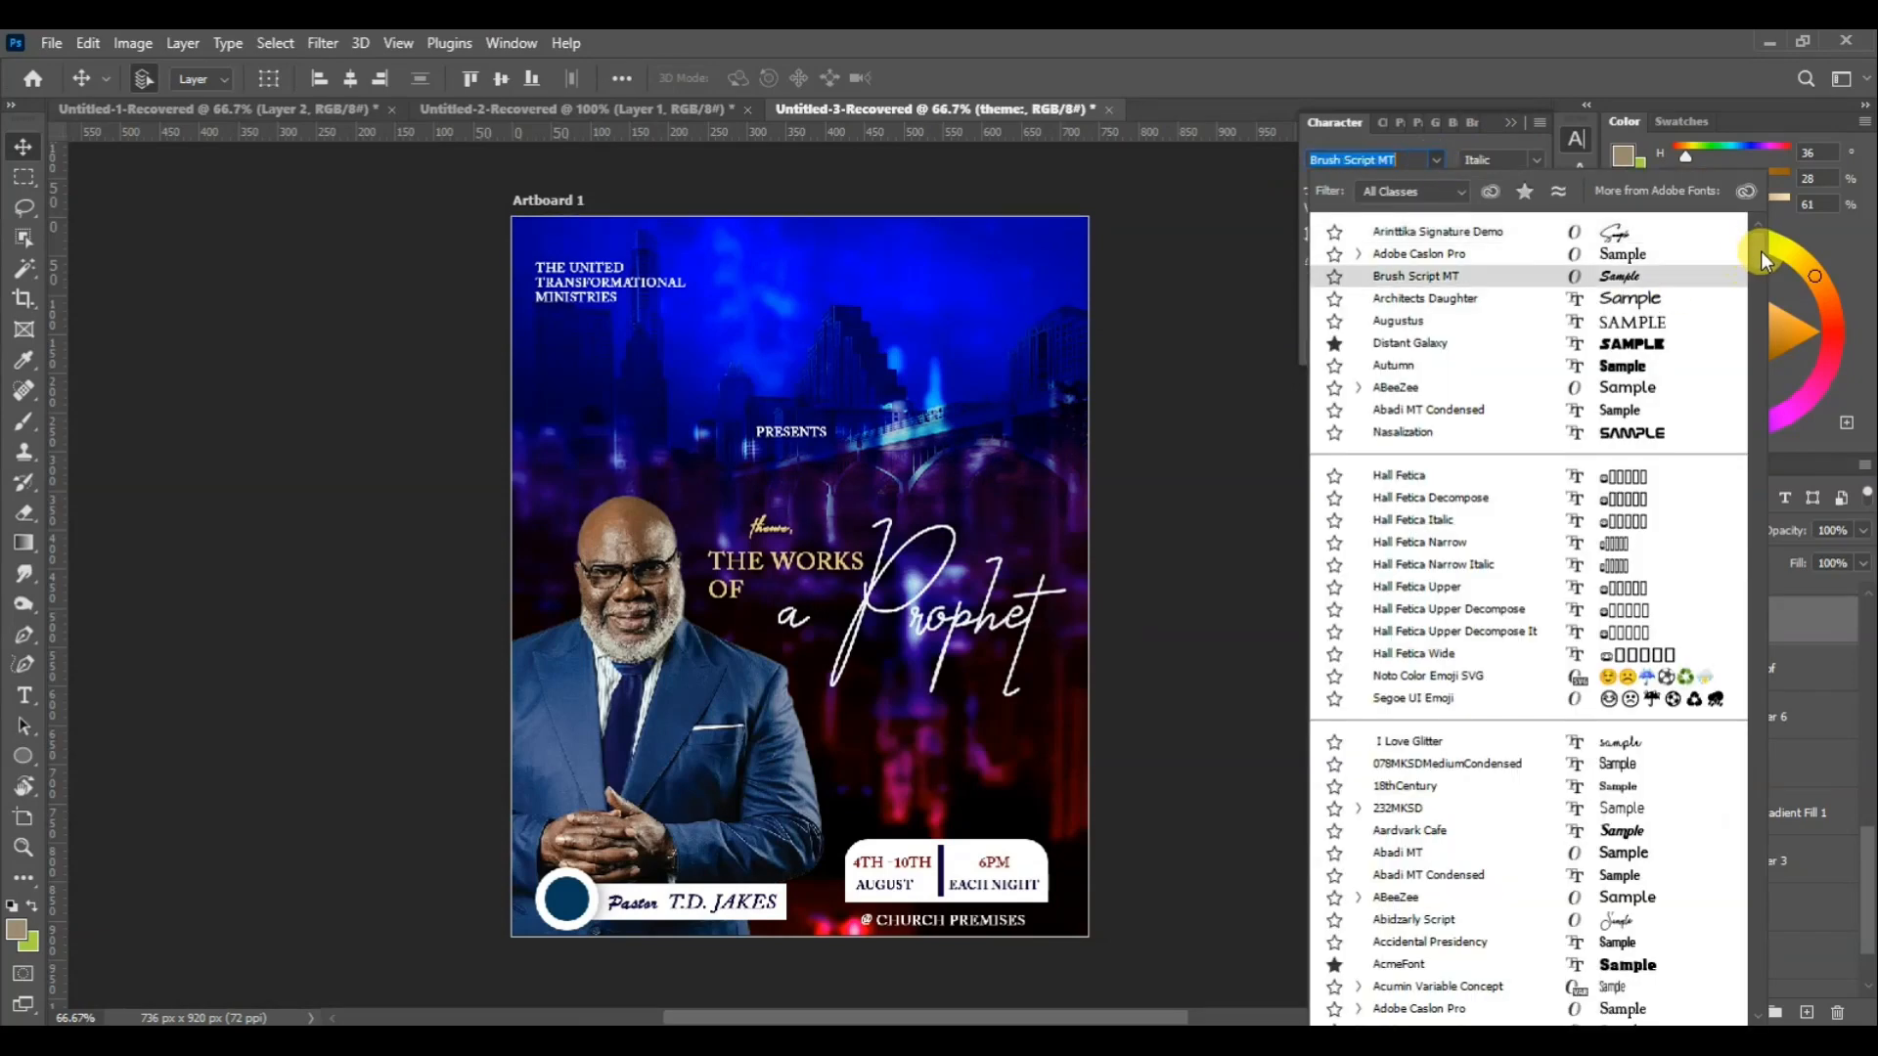
{"action": "mouse_move", "coordinate": [1760, 250]}
{"action": "left_mouse_down"}
{"action": "mouse_move", "coordinate": [1761, 561]}
{"action": "mouse_move", "coordinate": [1759, 508]}
{"action": "left_mouse_up"}
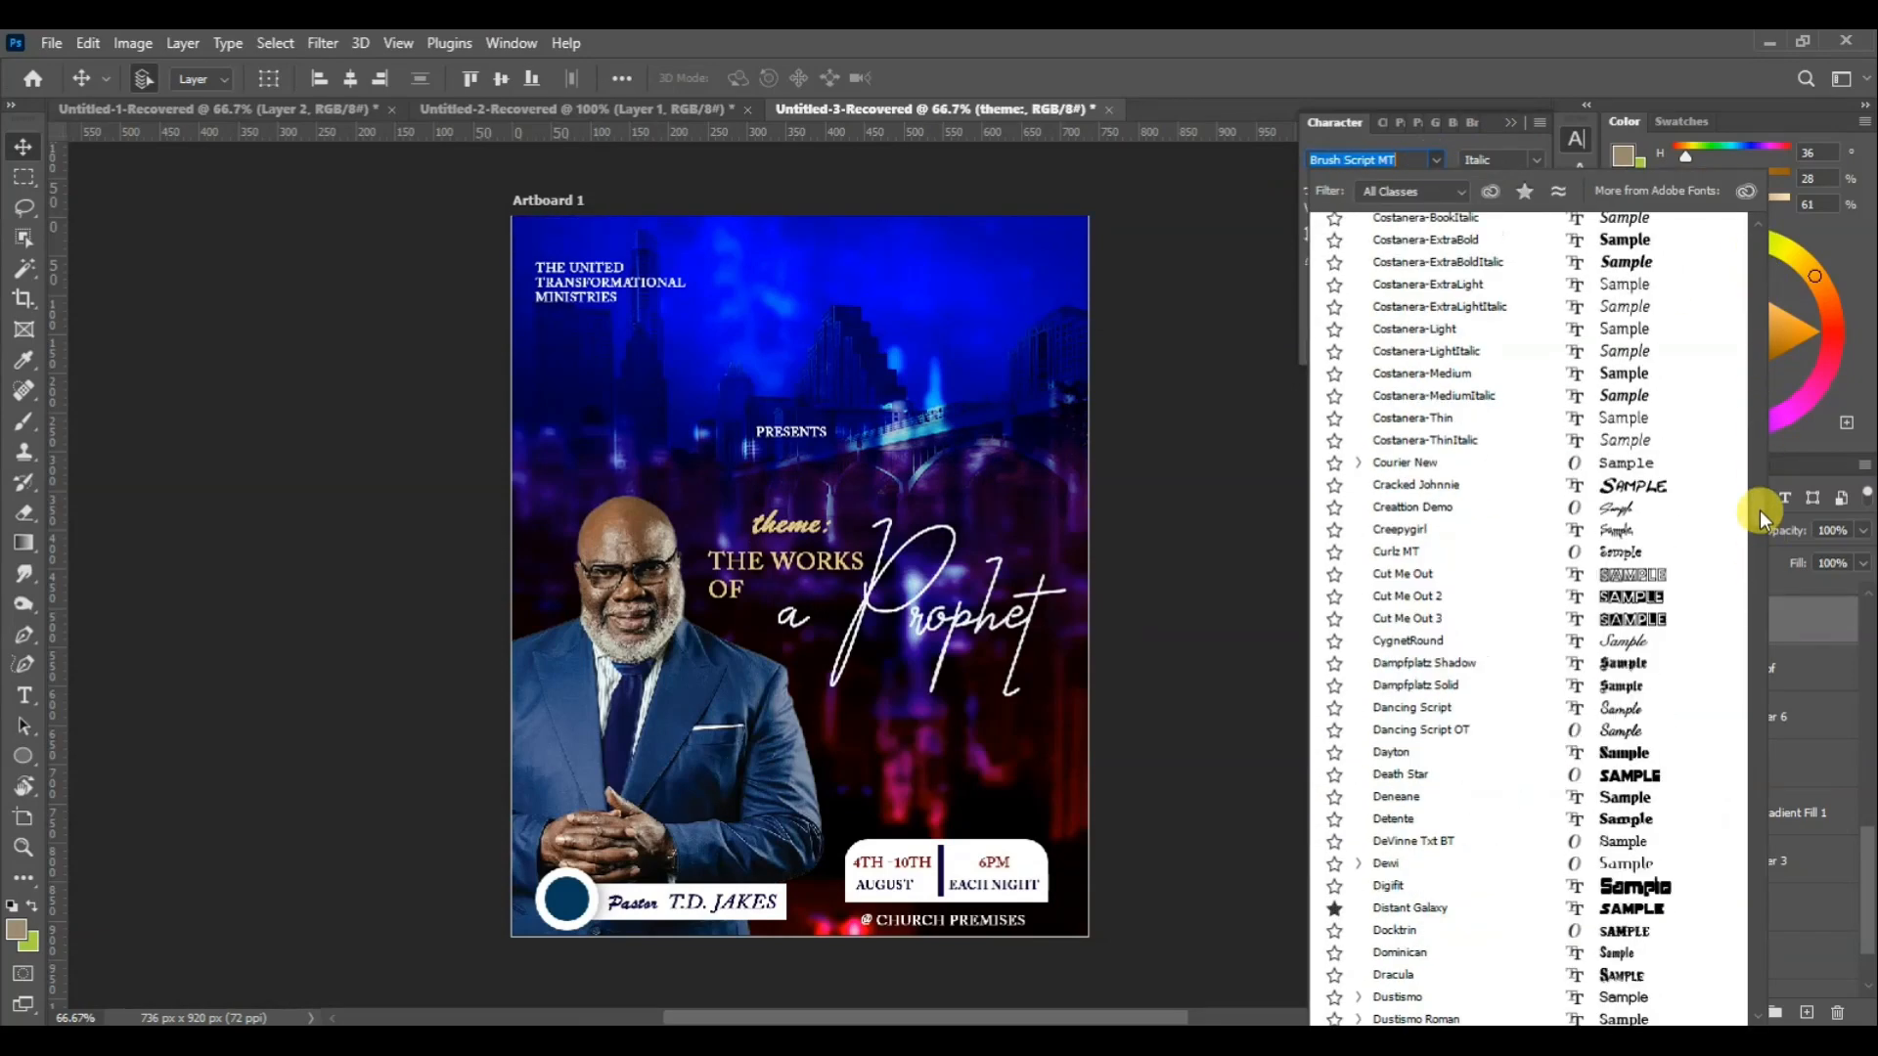
{"action": "left_click", "coordinate": [1619, 518]}
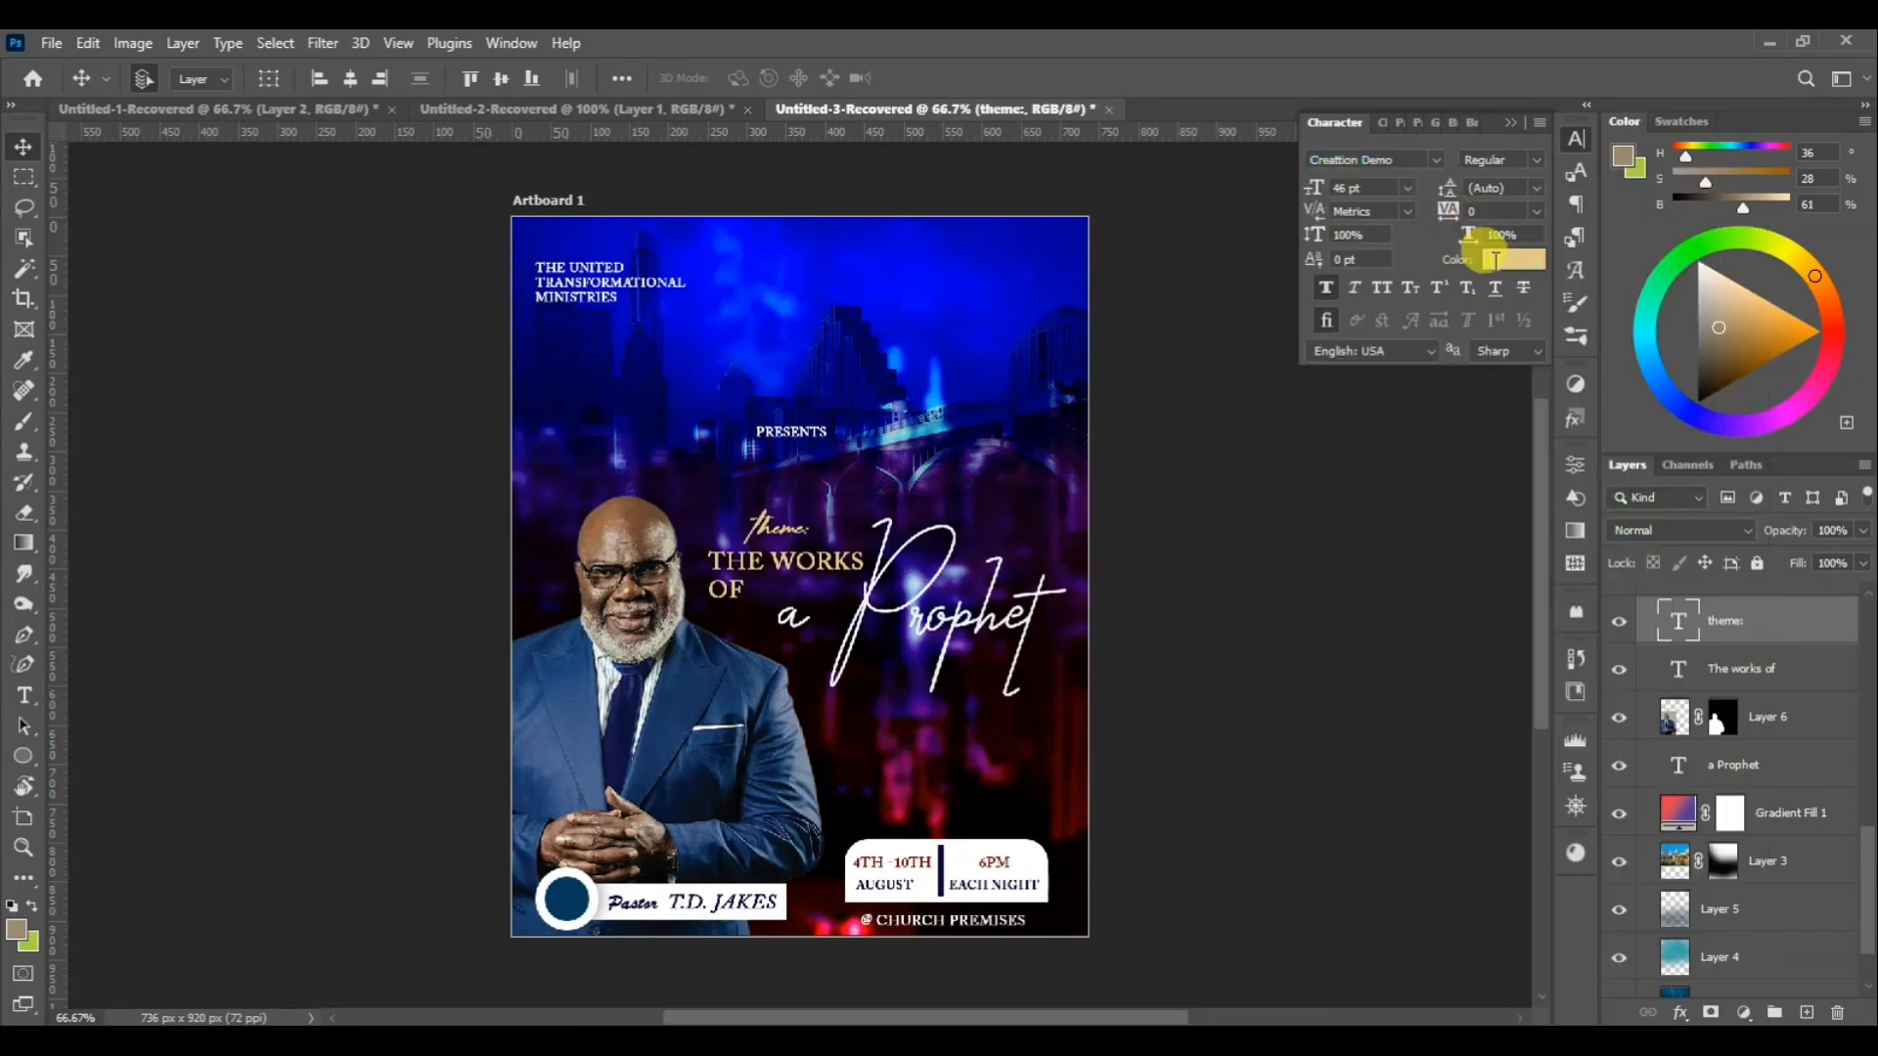
Colour the "theme:" text white (ffffff) and enlarge it to 71 pt
{"action": "left_click", "coordinate": [1497, 260]}
{"action": "left_click", "coordinate": [1137, 618]}
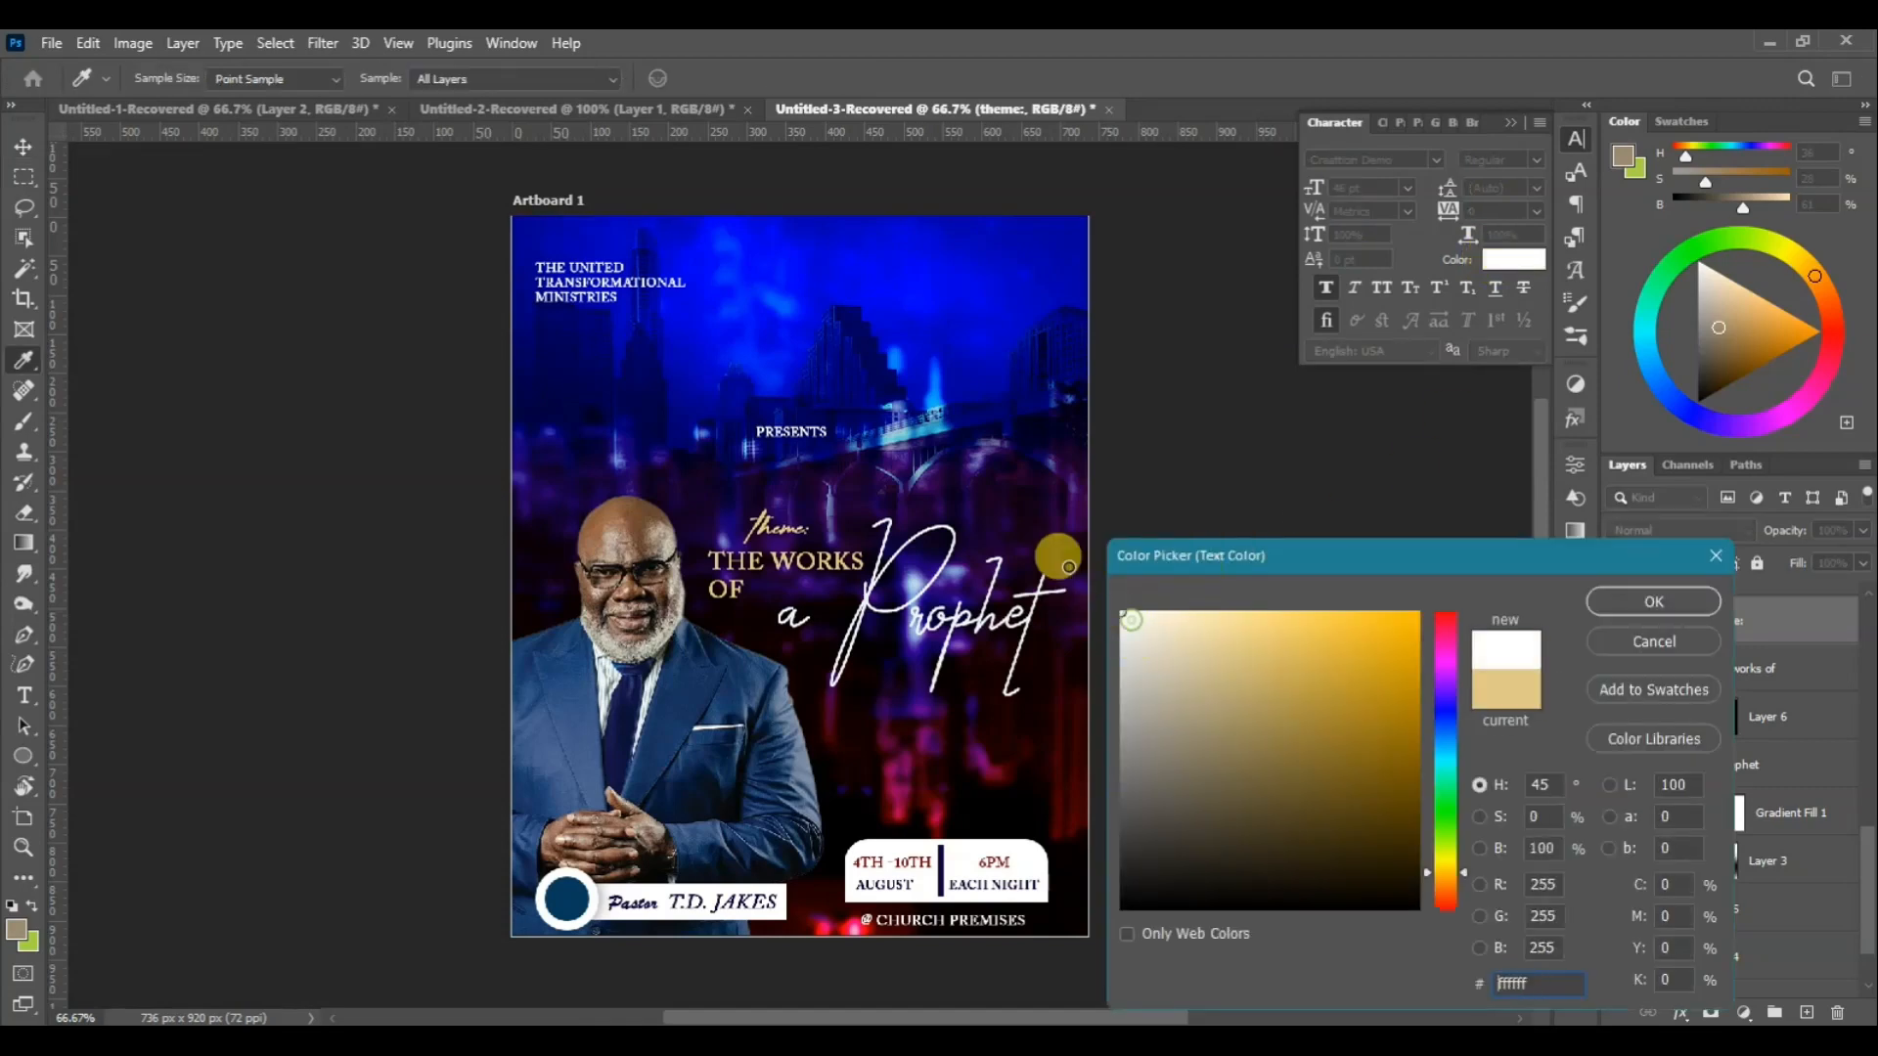
{"action": "left_click", "coordinate": [1653, 601]}
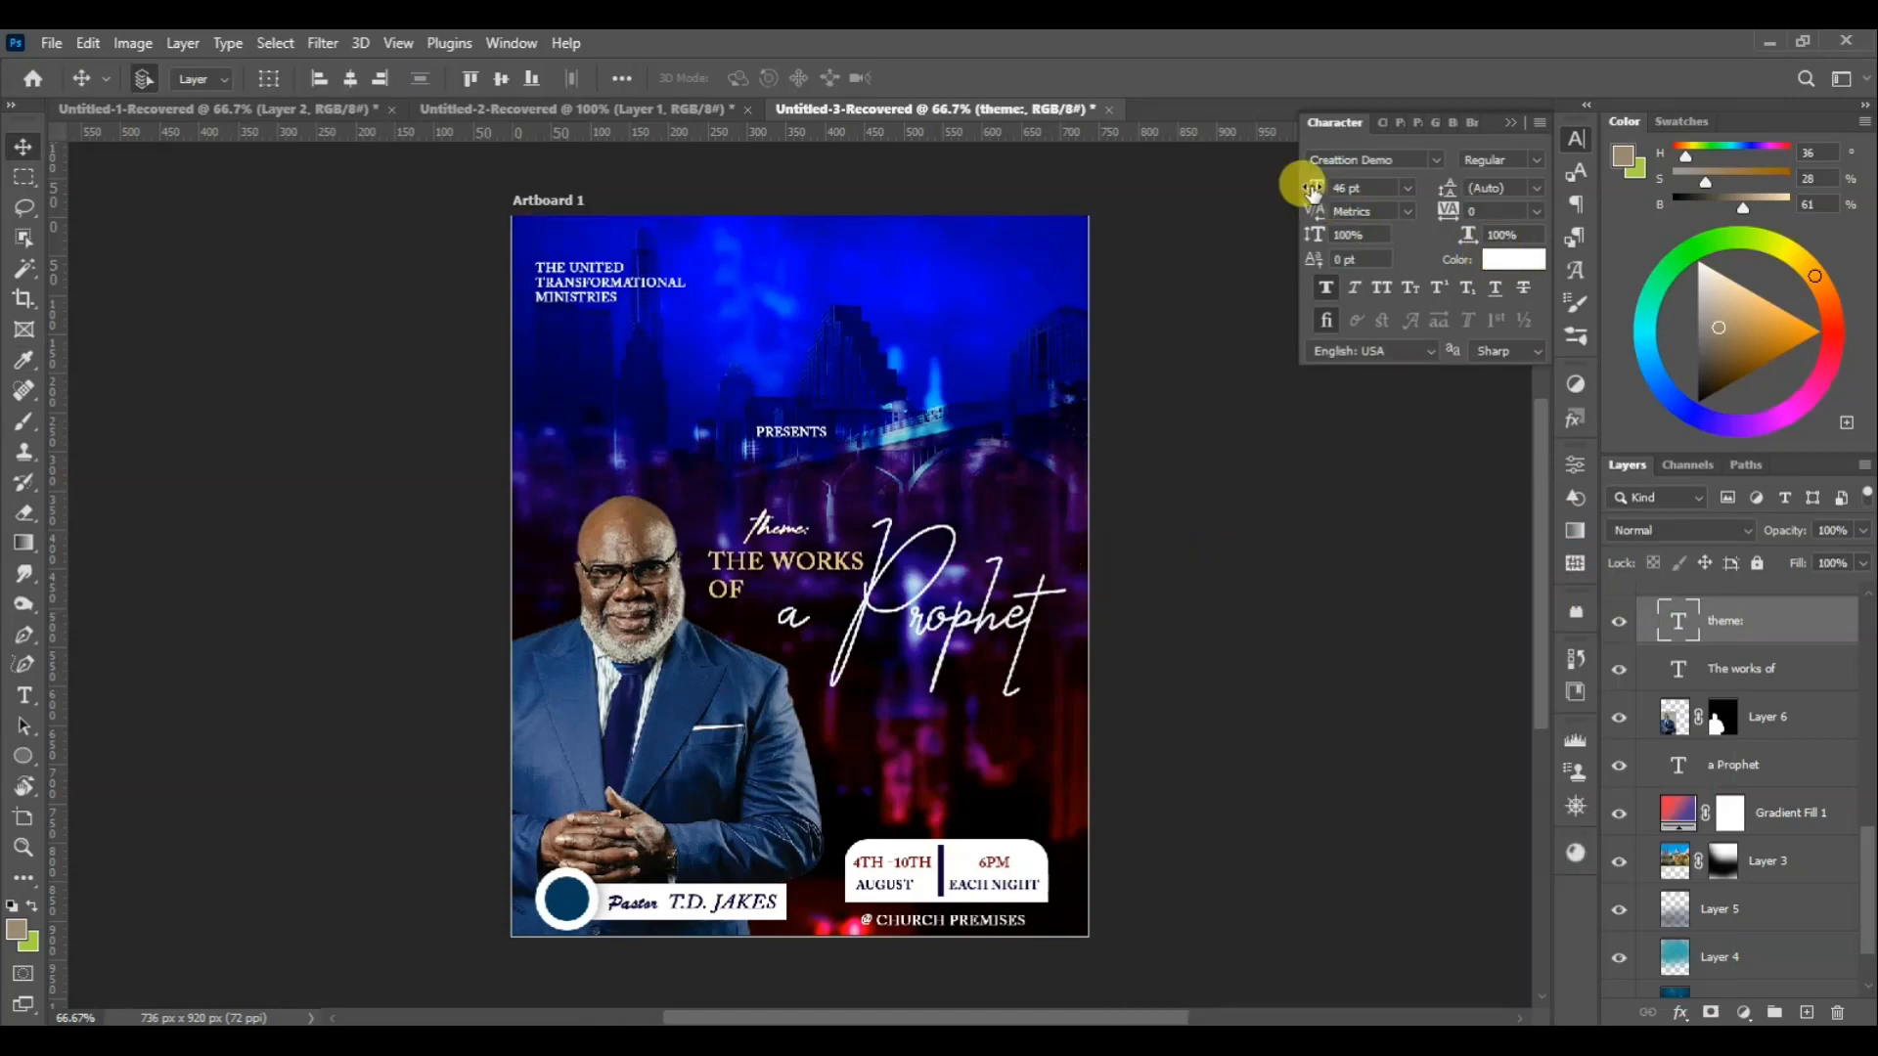
{"action": "left_click_drag", "start_coordinate": [1314, 183], "coordinate": [1323, 184]}
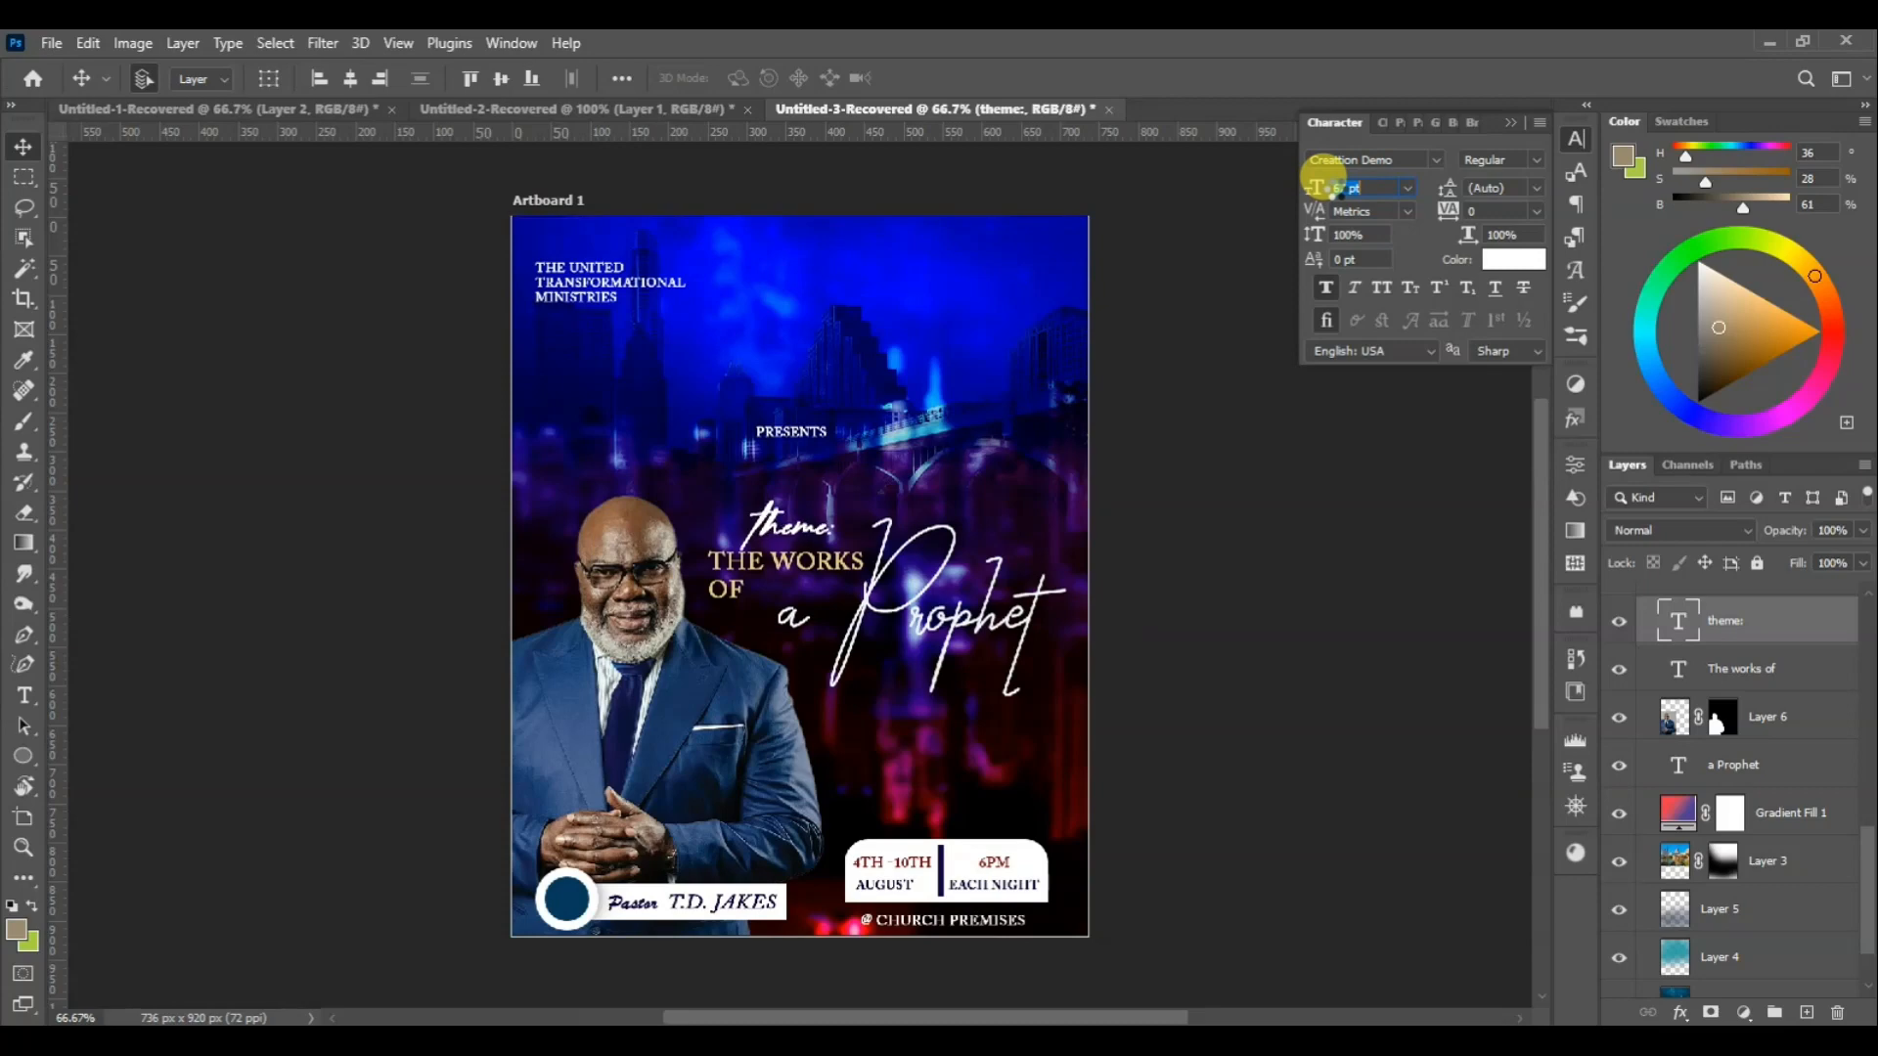
{"action": "key", "text": "ctrl+plus"}
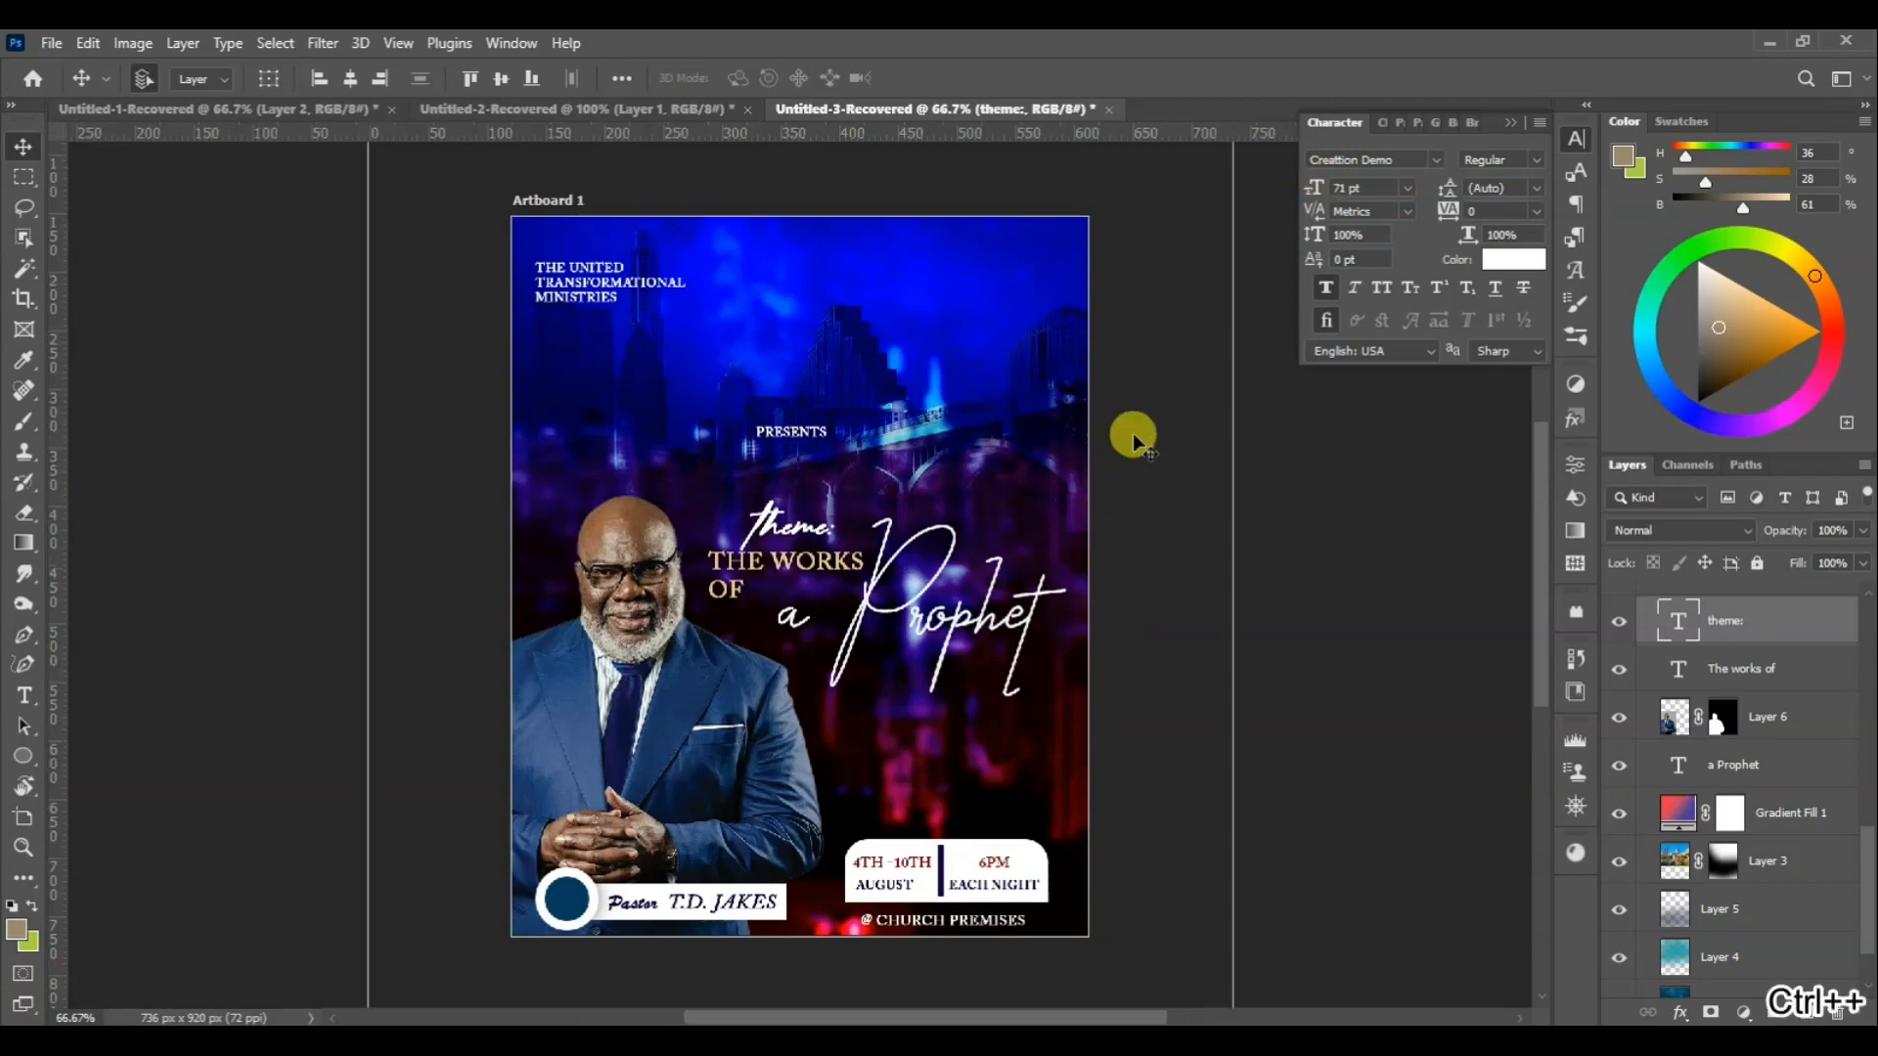
{"action": "mouse_move", "coordinate": [1542, 491]}
{"action": "left_mouse_down"}
{"action": "mouse_move", "coordinate": [1536, 437]}
{"action": "mouse_move", "coordinate": [1544, 513]}
{"action": "left_mouse_up"}
{"action": "mouse_move", "coordinate": [1554, 555]}
{"action": "left_mouse_down"}
{"action": "mouse_move", "coordinate": [1559, 585]}
{"action": "mouse_move", "coordinate": [1553, 567]}
{"action": "left_mouse_up"}
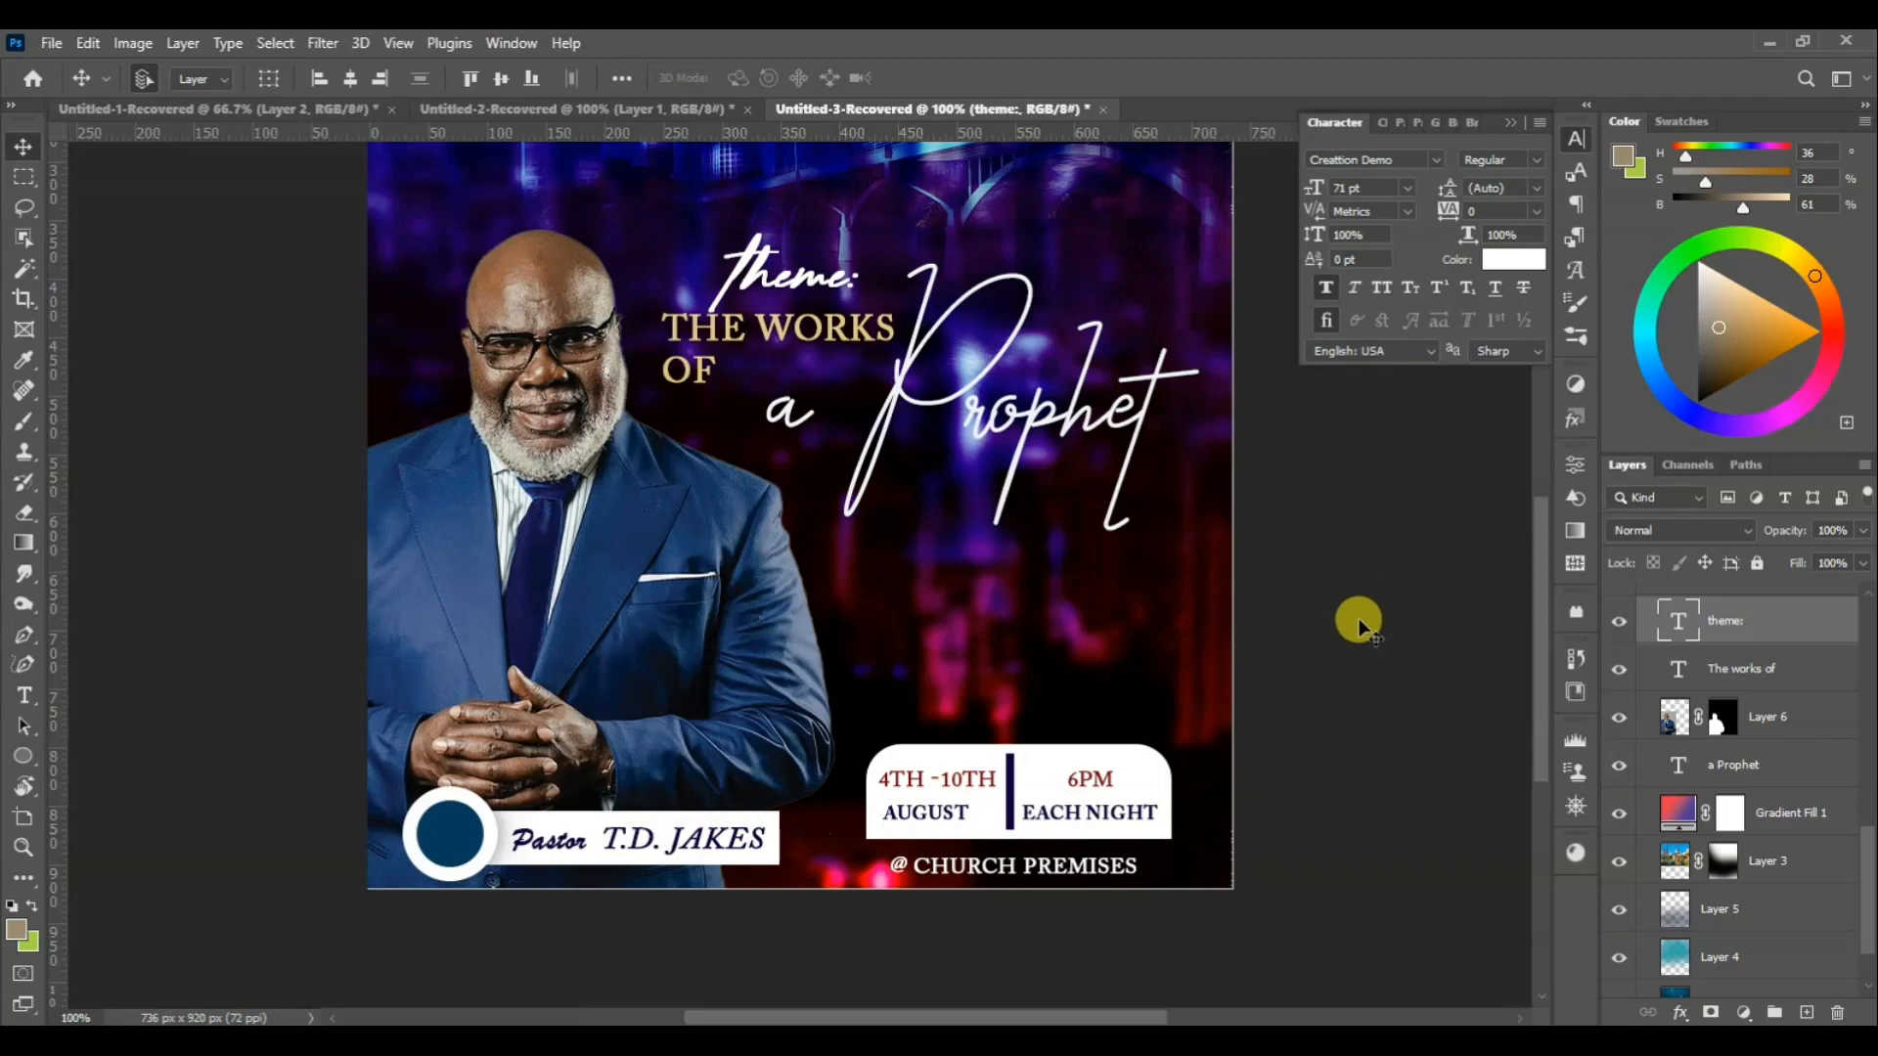
{"action": "mouse_move", "coordinate": [1544, 556]}
{"action": "left_mouse_down"}
{"action": "mouse_move", "coordinate": [1487, 437]}
{"action": "mouse_move", "coordinate": [1493, 649]}
{"action": "mouse_move", "coordinate": [1464, 470]}
{"action": "mouse_move", "coordinate": [1530, 480]}
{"action": "mouse_move", "coordinate": [1562, 573]}
{"action": "left_mouse_up"}
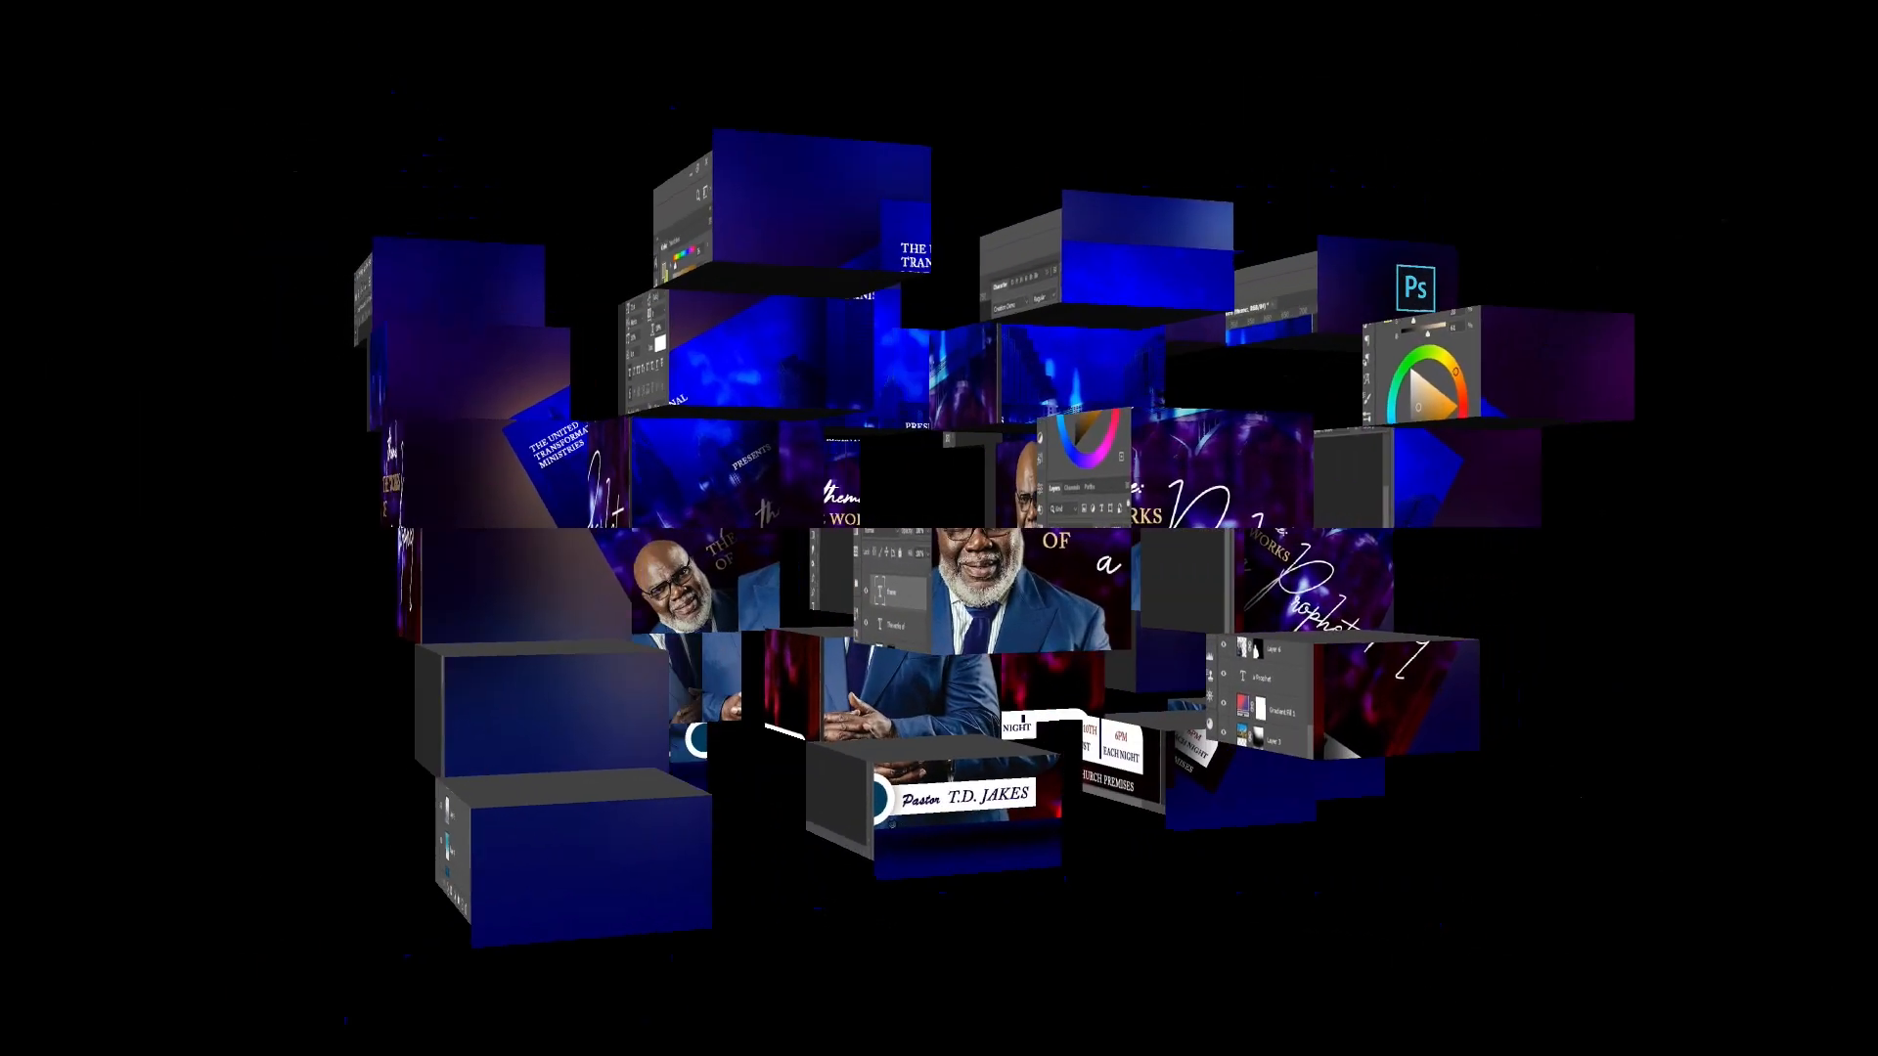